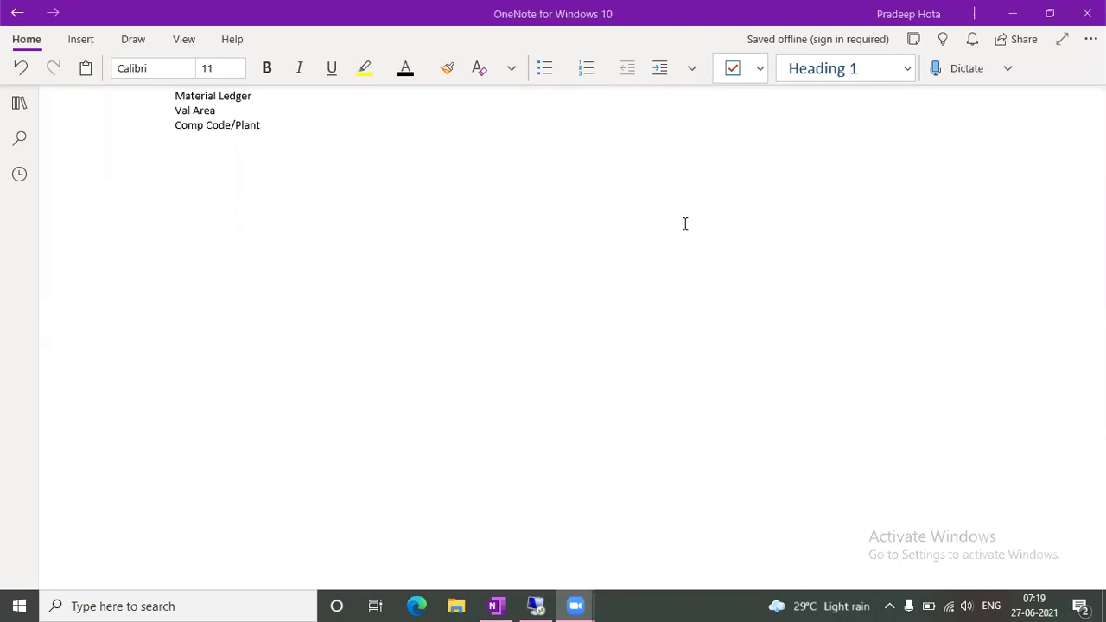
Launch Microsoft Excel 2010 from the Windows search panel
{"action": "left_click", "coordinate": [171, 606]}
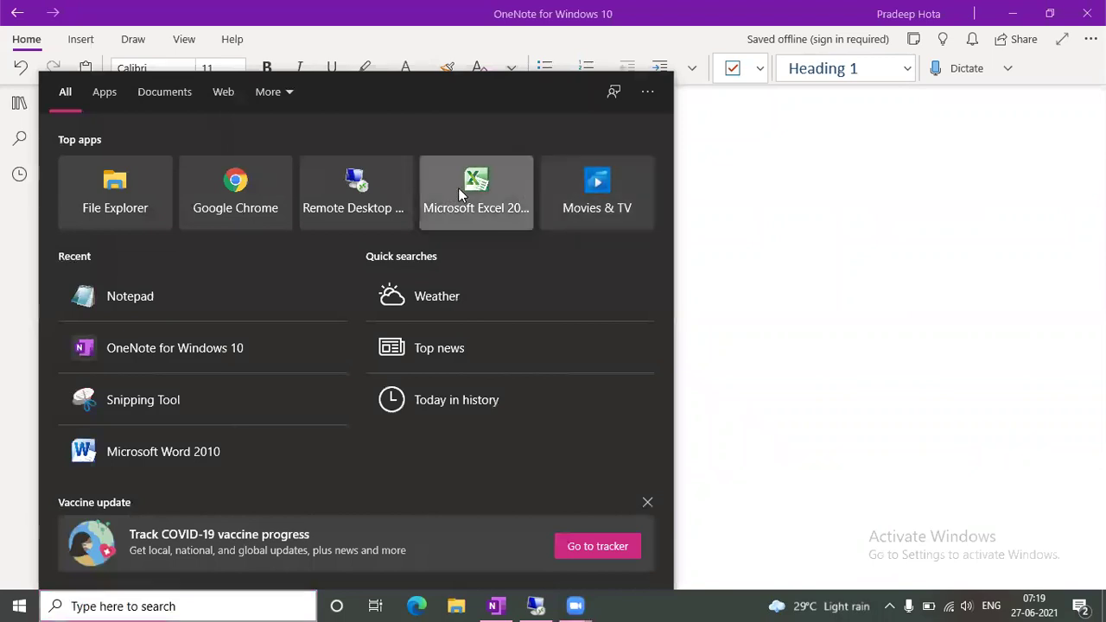
{"action": "left_click", "coordinate": [460, 195]}
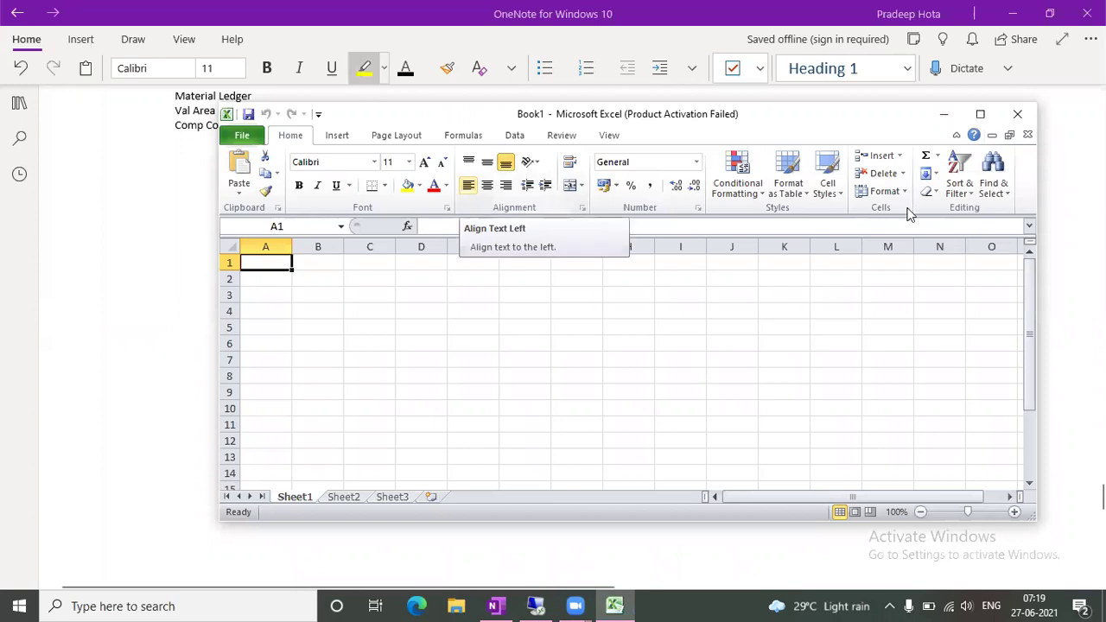
Maximize the Excel window, close the Office activation notice and select cell F11
{"action": "left_click", "coordinate": [984, 115]}
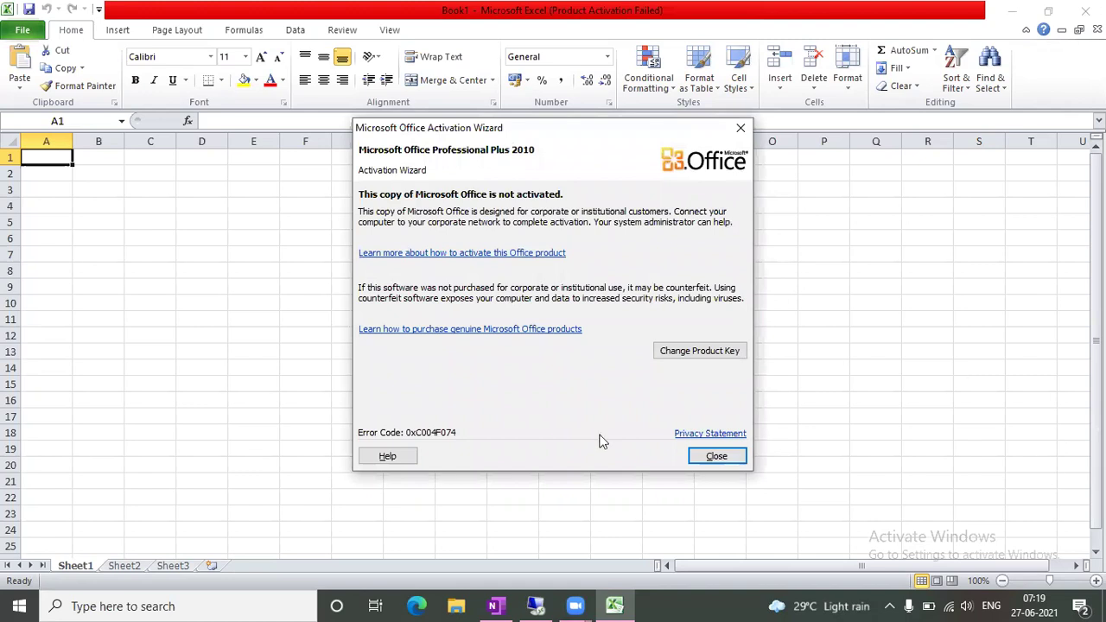
{"action": "left_click", "coordinate": [716, 456]}
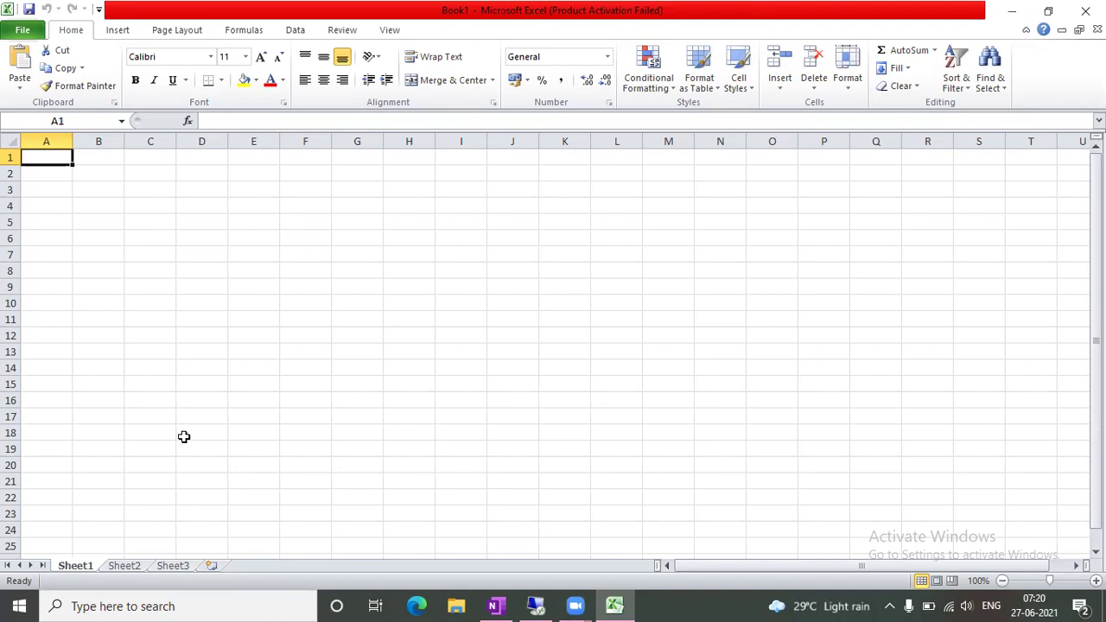
{"action": "left_click", "coordinate": [294, 322]}
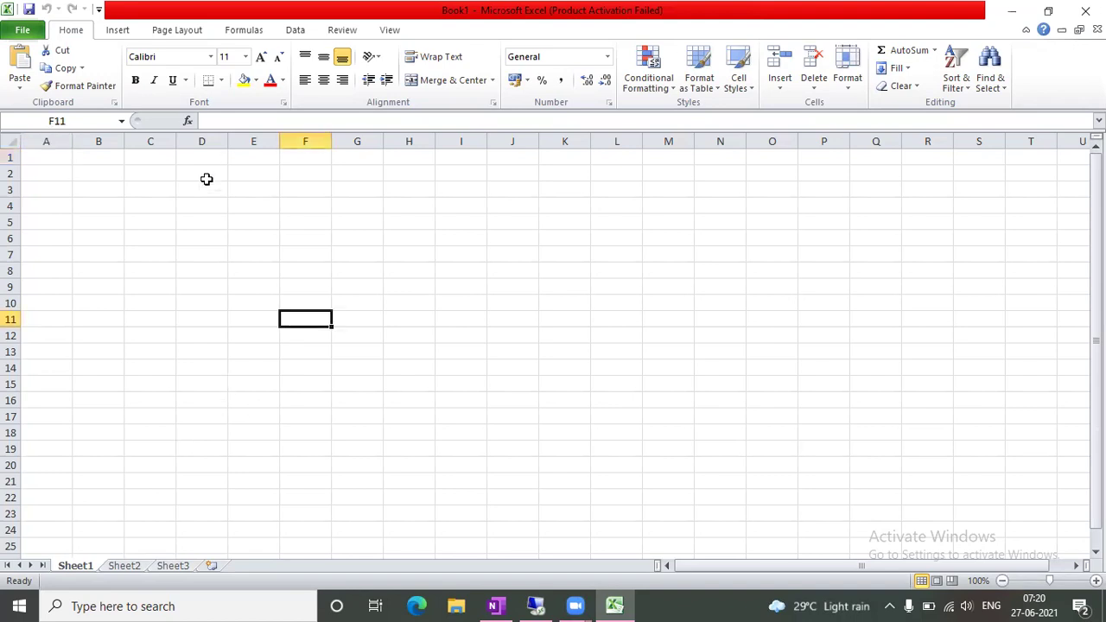
Enter April in C2 and March in D2, correcting the 'Aprul' typo
{"action": "left_click", "coordinate": [160, 177]}
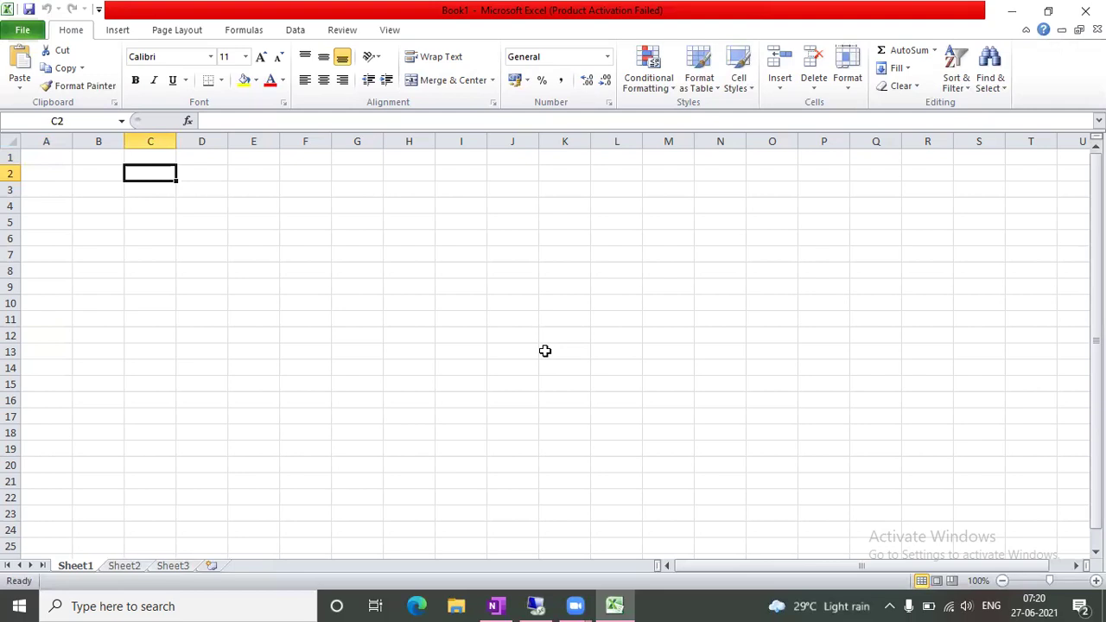
{"action": "type", "text": "Aprul"}
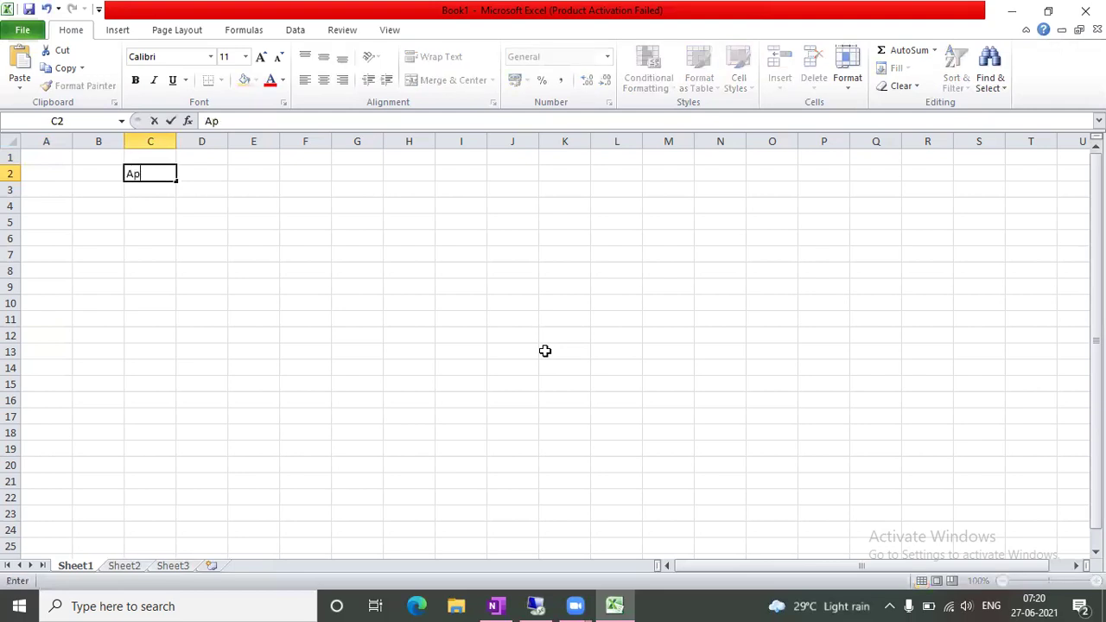
{"action": "key", "text": "BackSpace"}
{"action": "key", "text": "BackSpace"}
{"action": "key", "text": "BackSpace"}
{"action": "type", "text": "ril"}
{"action": "key", "text": "Tab"}
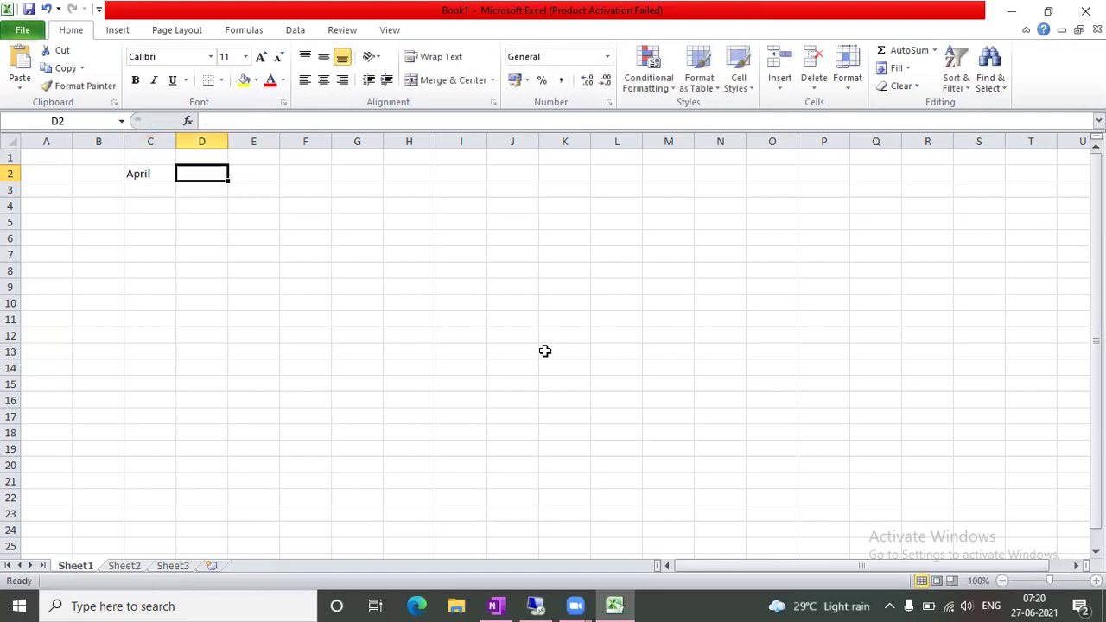
{"action": "type", "text": "March"}
{"action": "key", "text": "Tab"}
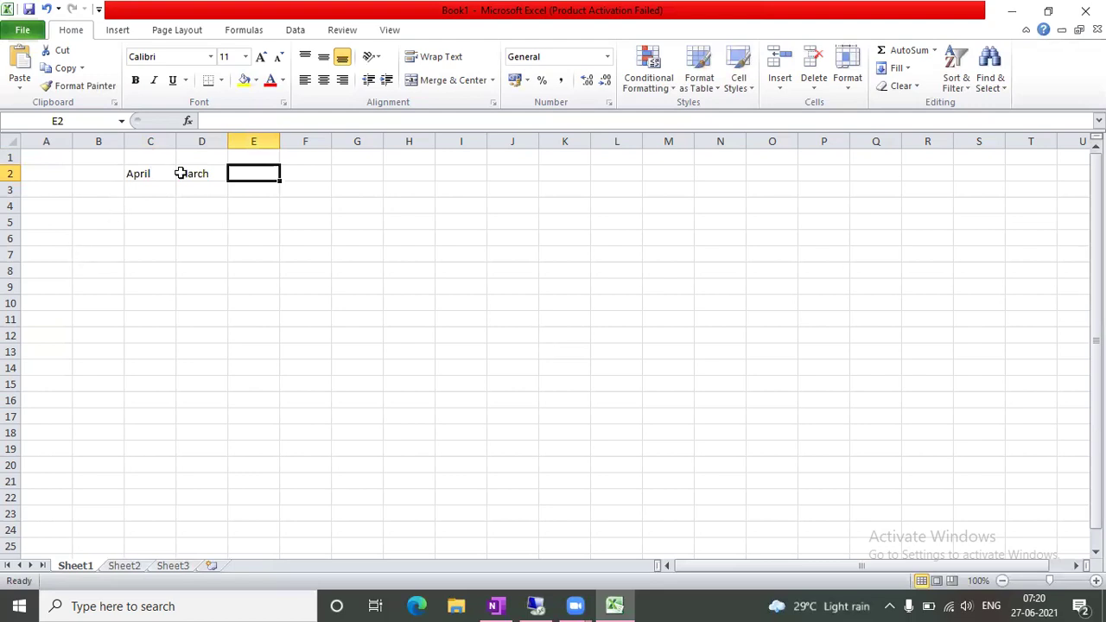
Enter Jan in C1 and Dec in D1
{"action": "left_click", "coordinate": [150, 158]}
{"action": "type", "text": "Jan"}
{"action": "key", "text": "Tab"}
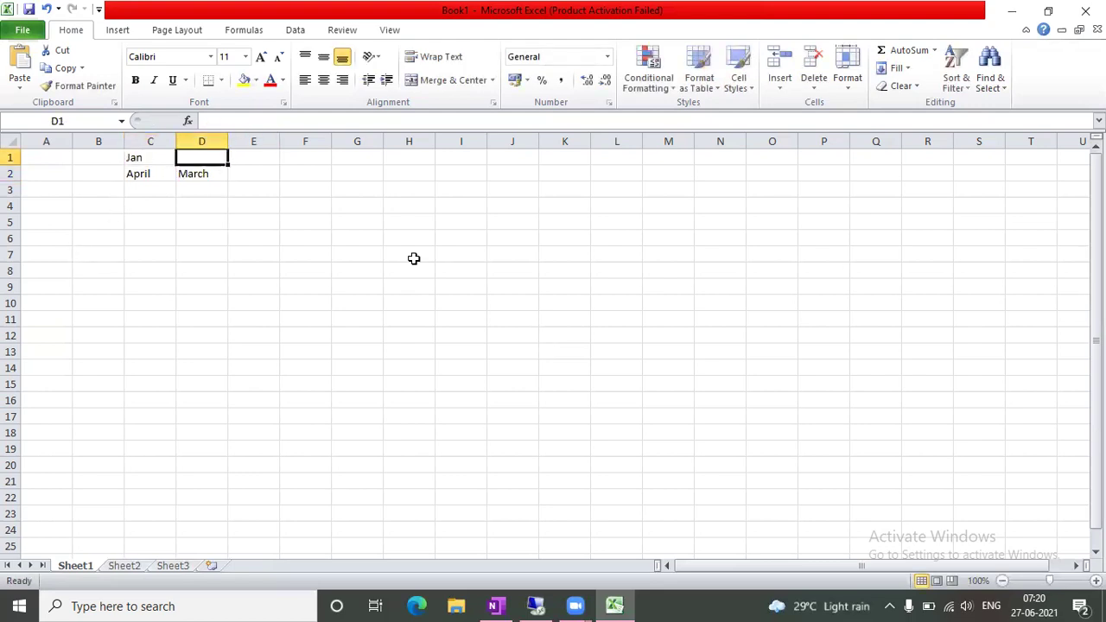
{"action": "type", "text": "Dec"}
{"action": "key", "text": "Tab"}
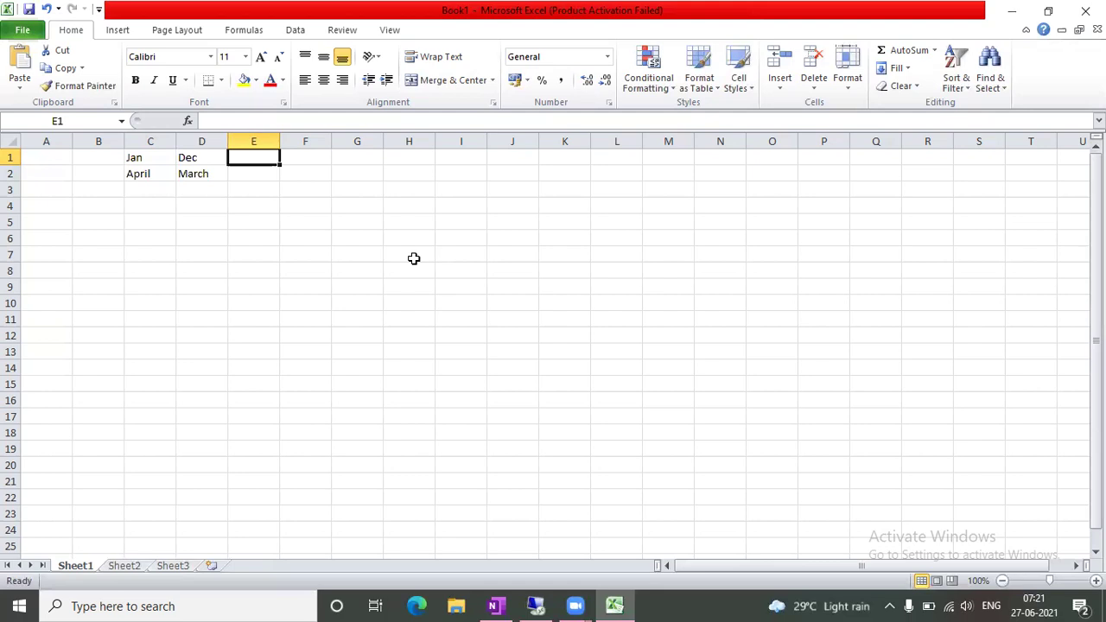
Type Calender into E1, then move the selection back to E1 and on to F1
{"action": "type", "text": "Calender"}
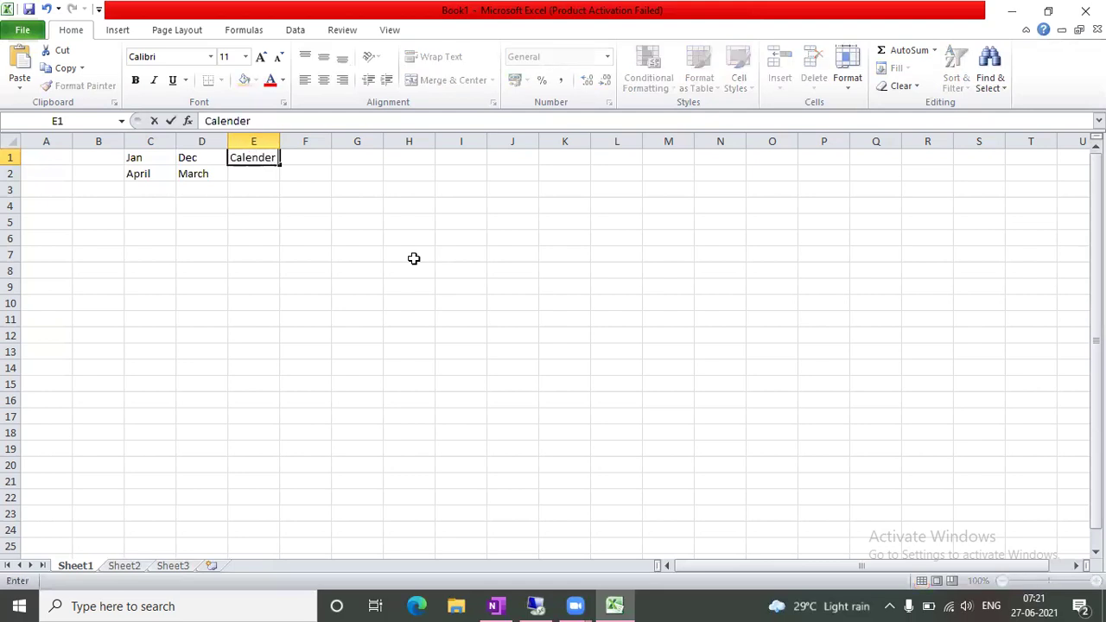
{"action": "key", "text": "Return"}
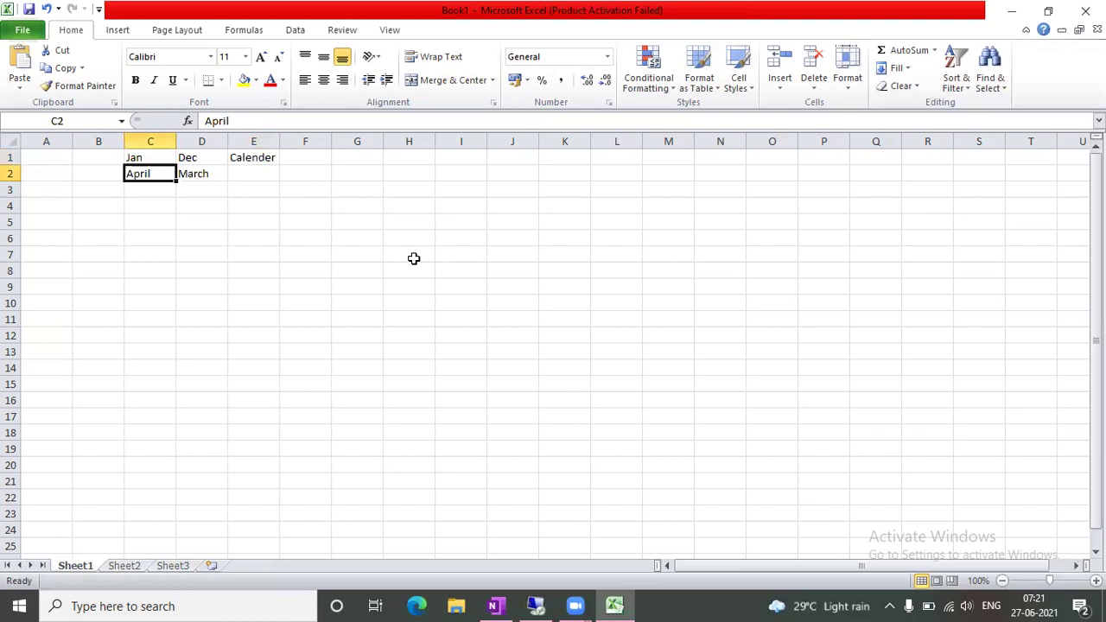
{"action": "key", "text": "Up"}
{"action": "key", "text": "Right"}
{"action": "key", "text": "Right"}
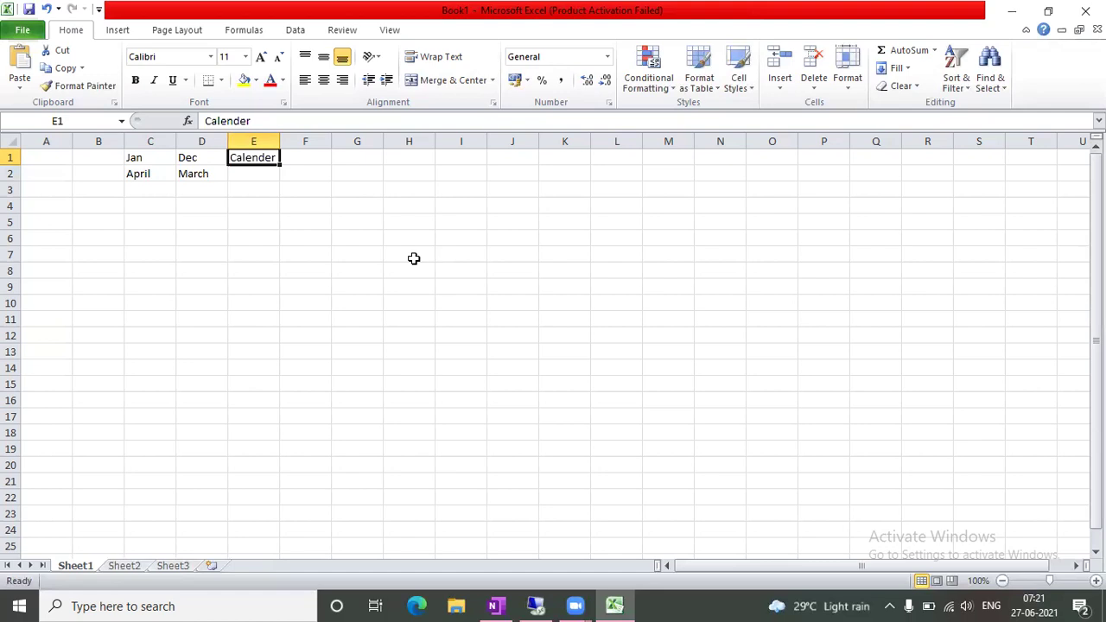
{"action": "key", "text": "Return"}
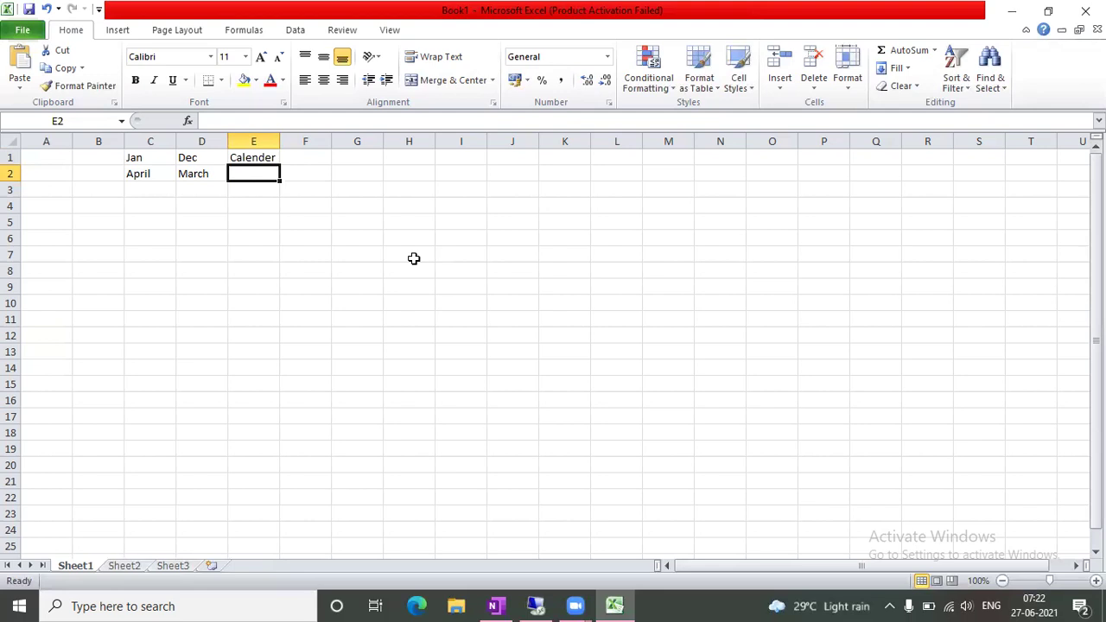
{"action": "key", "text": "Up"}
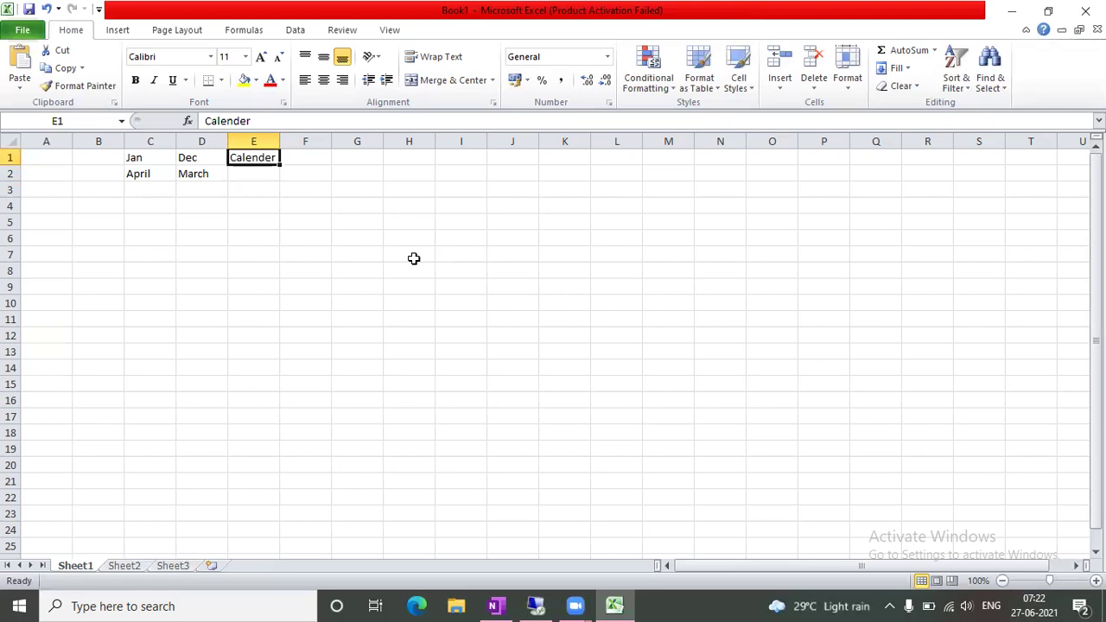
{"action": "key", "text": "Right"}
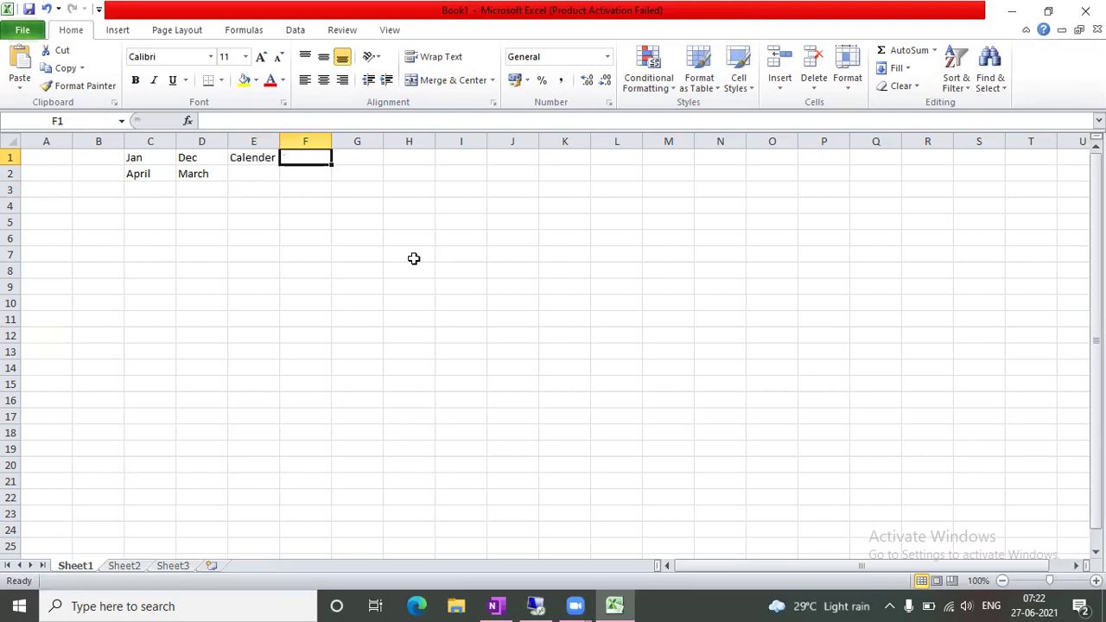
Enter K4 in F1, 'Non Calnder' in E2 and V3 in F2
{"action": "type", "text": "K4"}
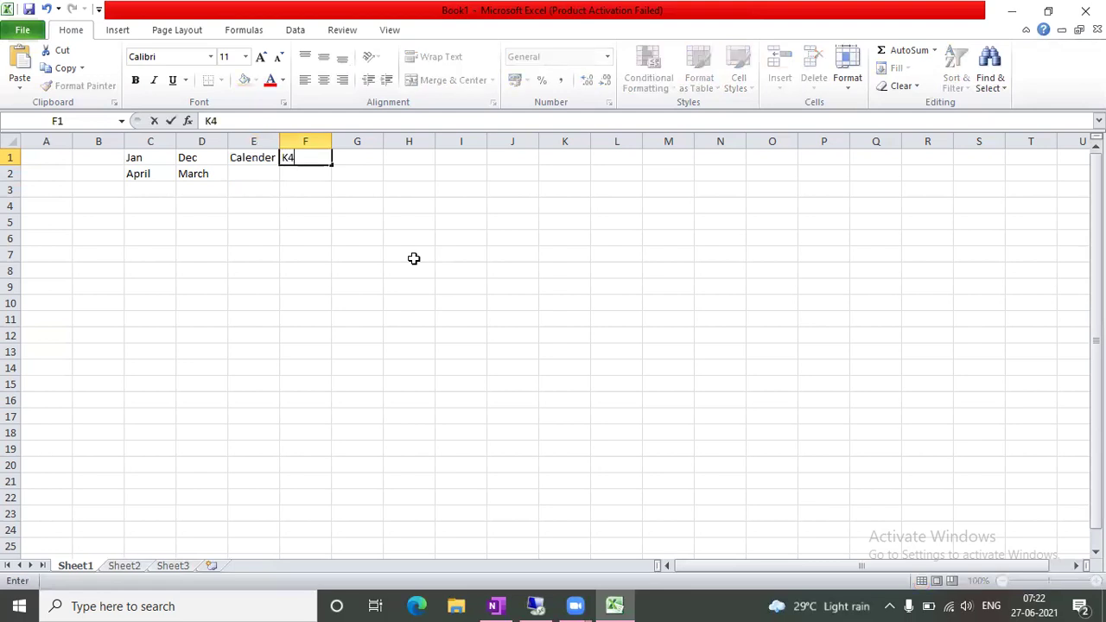
{"action": "key", "text": "Return"}
{"action": "key", "text": "Left"}
{"action": "type", "text": "Non C"}
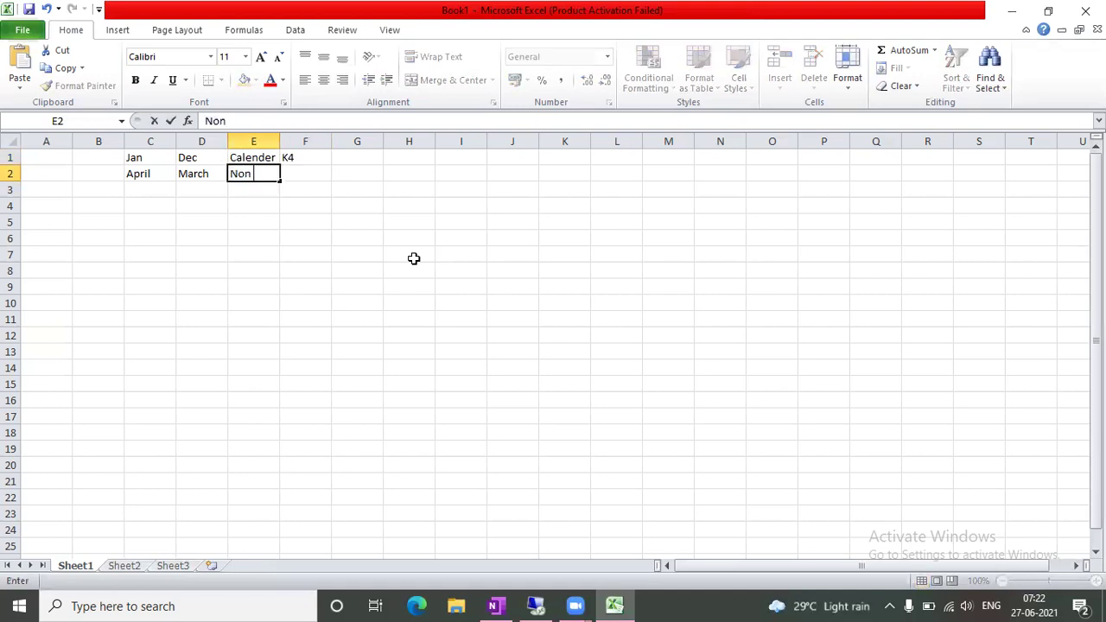
{"action": "type", "text": "der"}
{"action": "key", "text": "Tab"}
{"action": "type", "text": "V3"}
{"action": "key", "text": "Tab"}
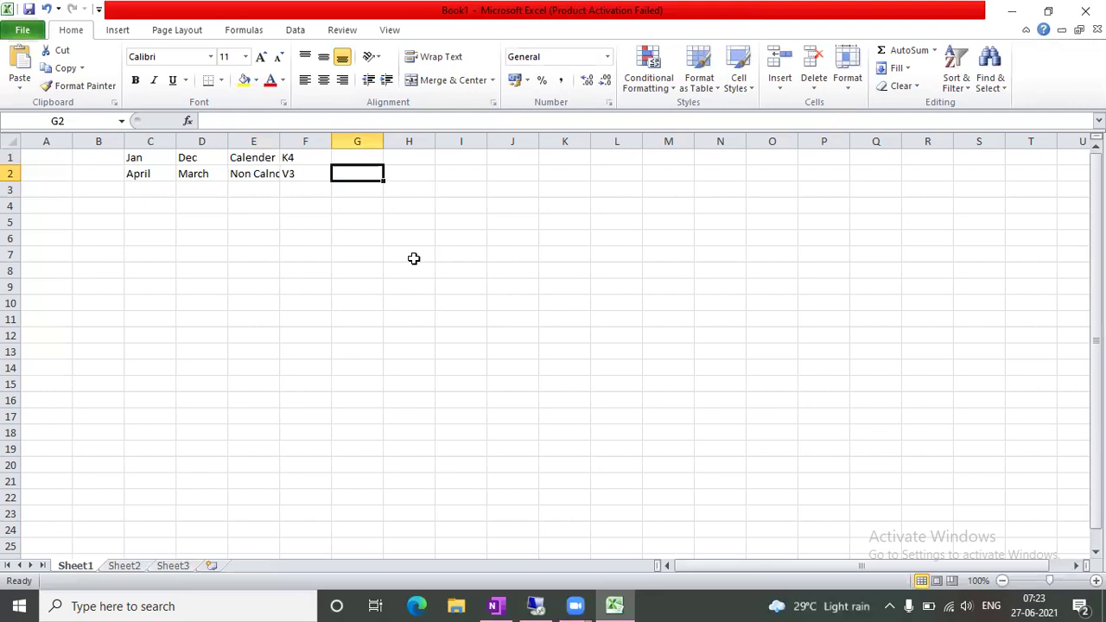
Put 12 in G1, clearing a stray 6 typed into H1
{"action": "key", "text": "Up"}
{"action": "key", "text": "Right"}
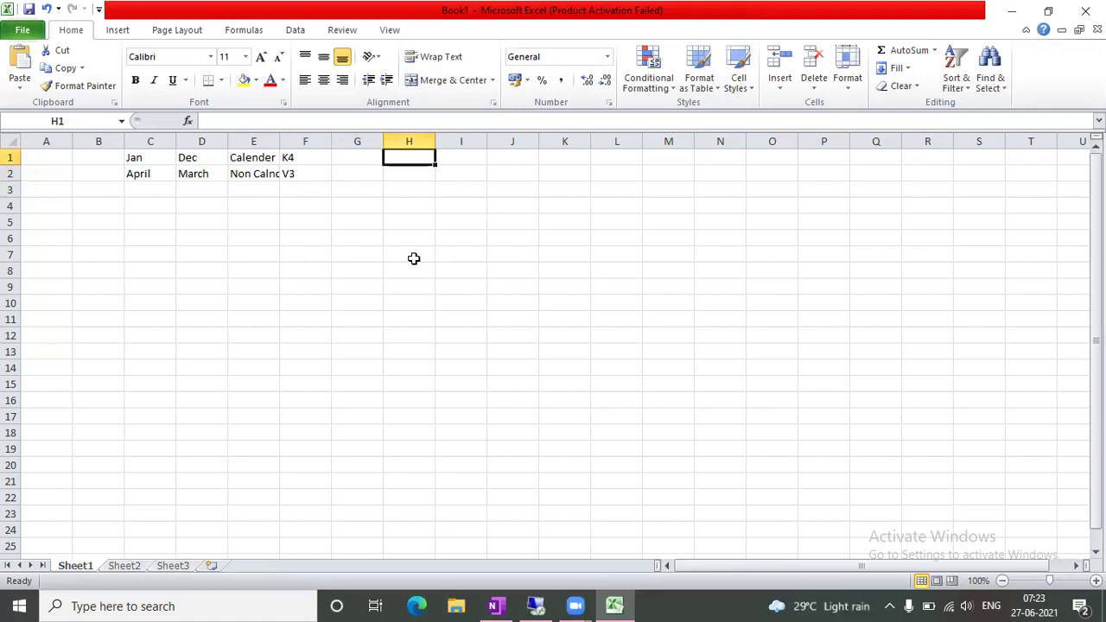
{"action": "type", "text": "6"}
{"action": "key", "text": "Tab"}
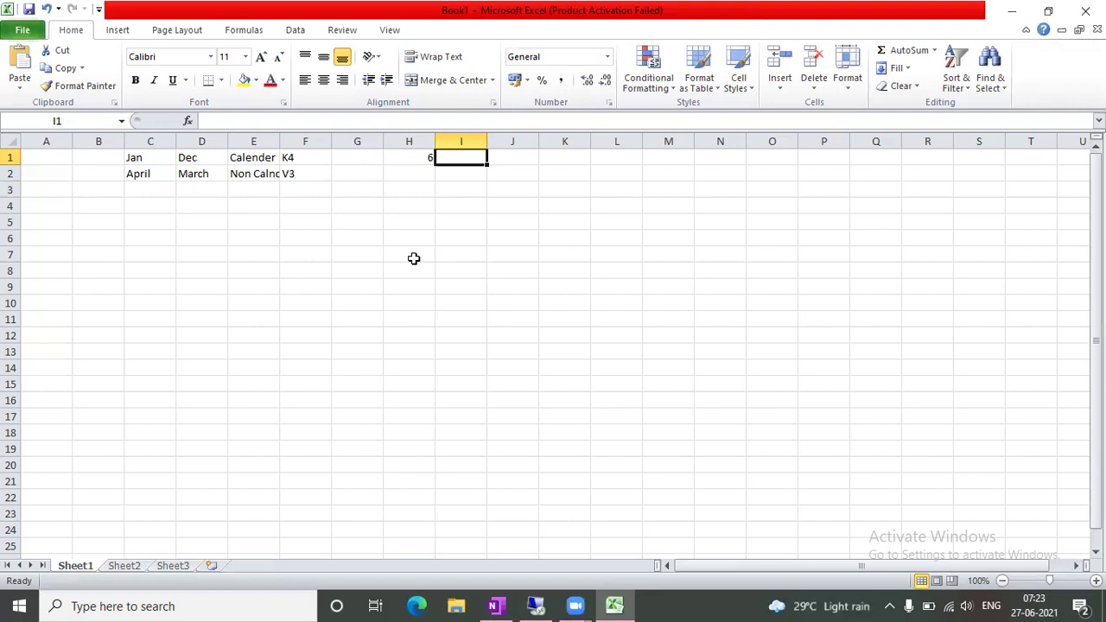
{"action": "key", "text": "Left"}
{"action": "key", "text": "Delete"}
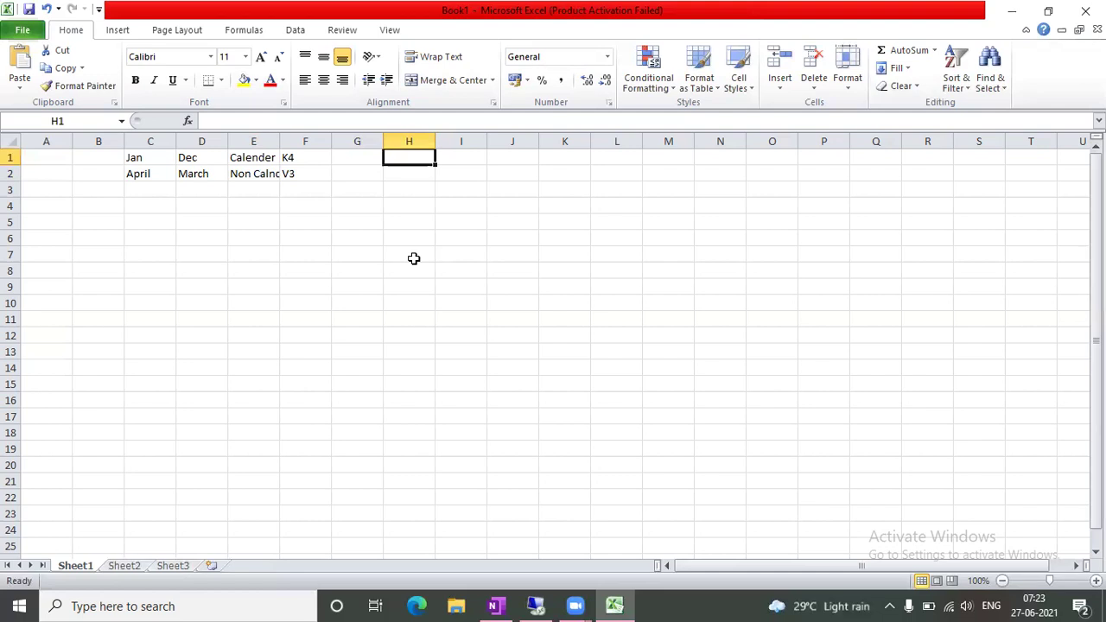
{"action": "key", "text": "Left"}
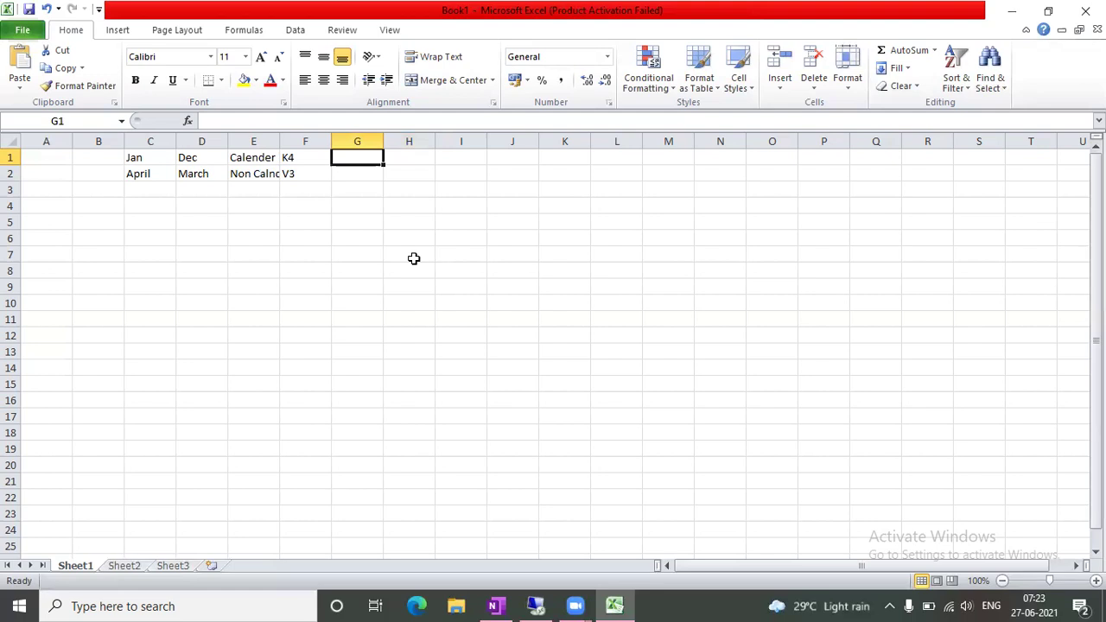
{"action": "type", "text": "12"}
{"action": "key", "text": "Tab"}
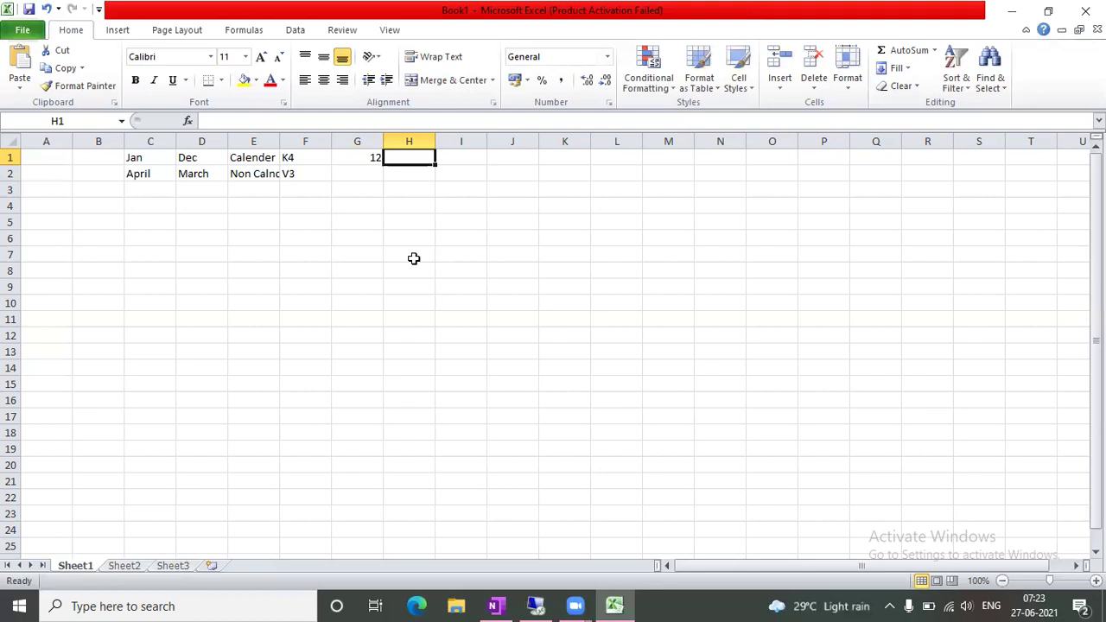
Enter the year 2021 in both B1 and B2
{"action": "left_click", "coordinate": [567, 265]}
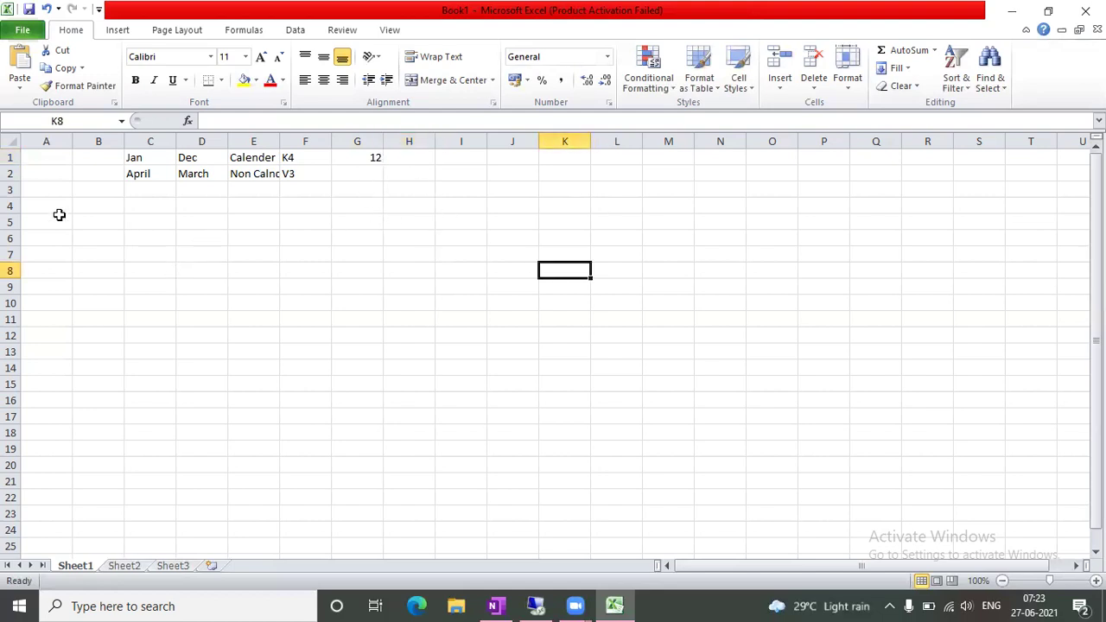
{"action": "left_click", "coordinate": [428, 154]}
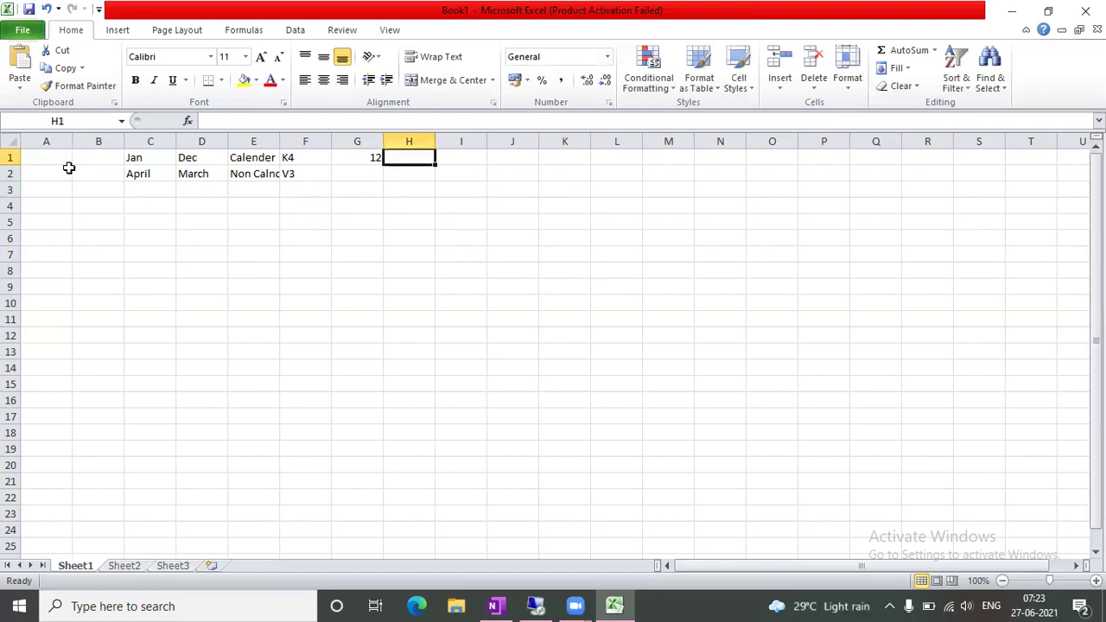
{"action": "left_click", "coordinate": [85, 160]}
{"action": "type", "text": "2021"}
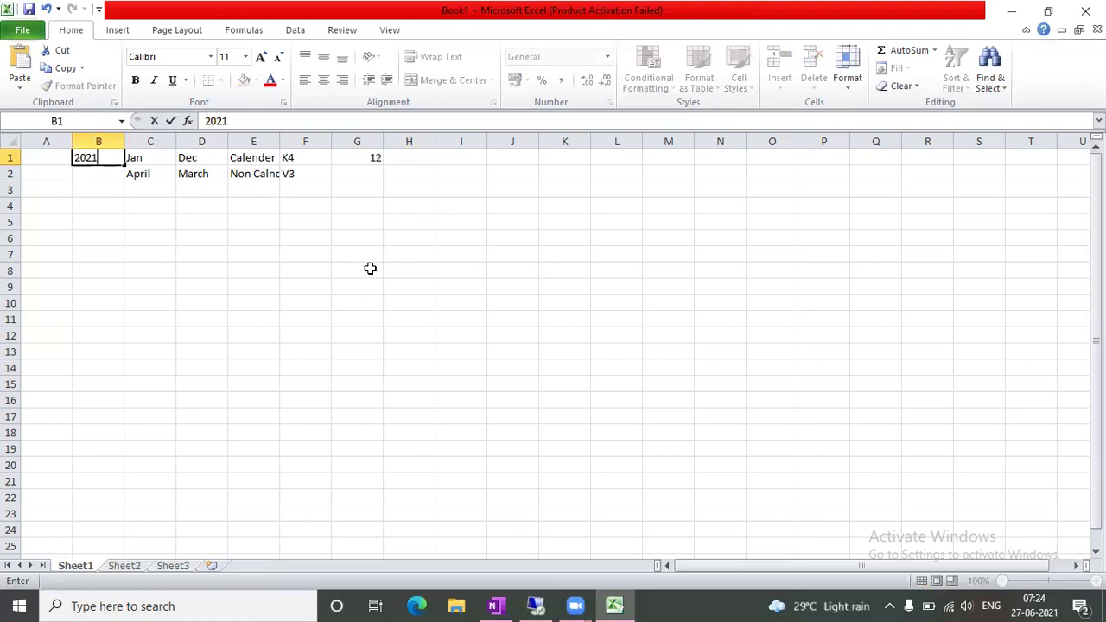
{"action": "left_click", "coordinate": [192, 273]}
{"action": "left_click", "coordinate": [80, 177]}
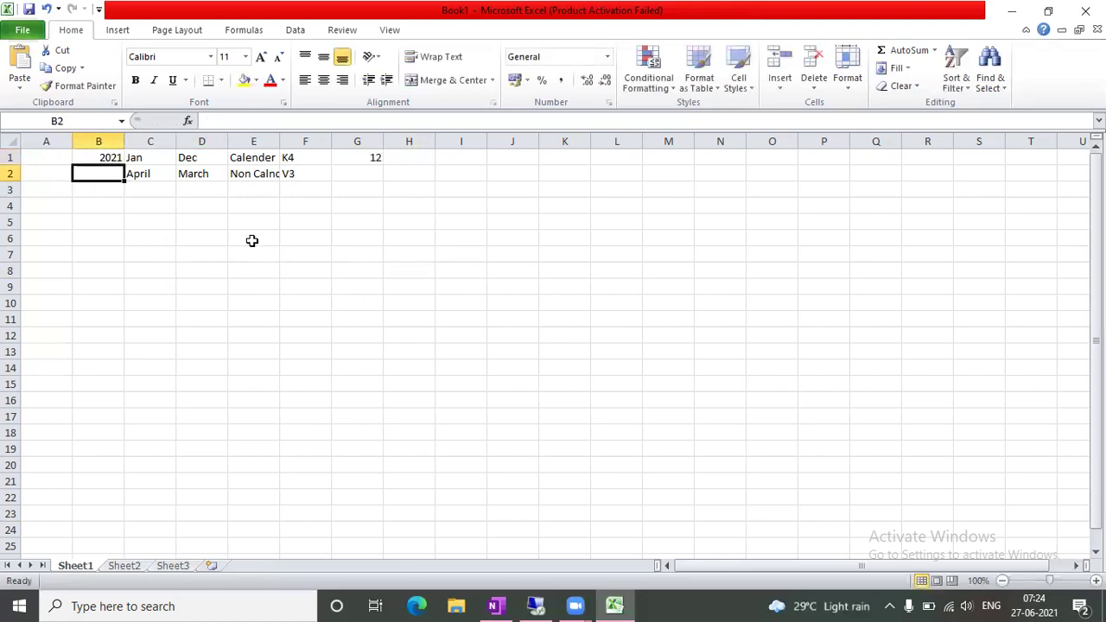
{"action": "type", "text": "2021"}
{"action": "key", "text": "Tab"}
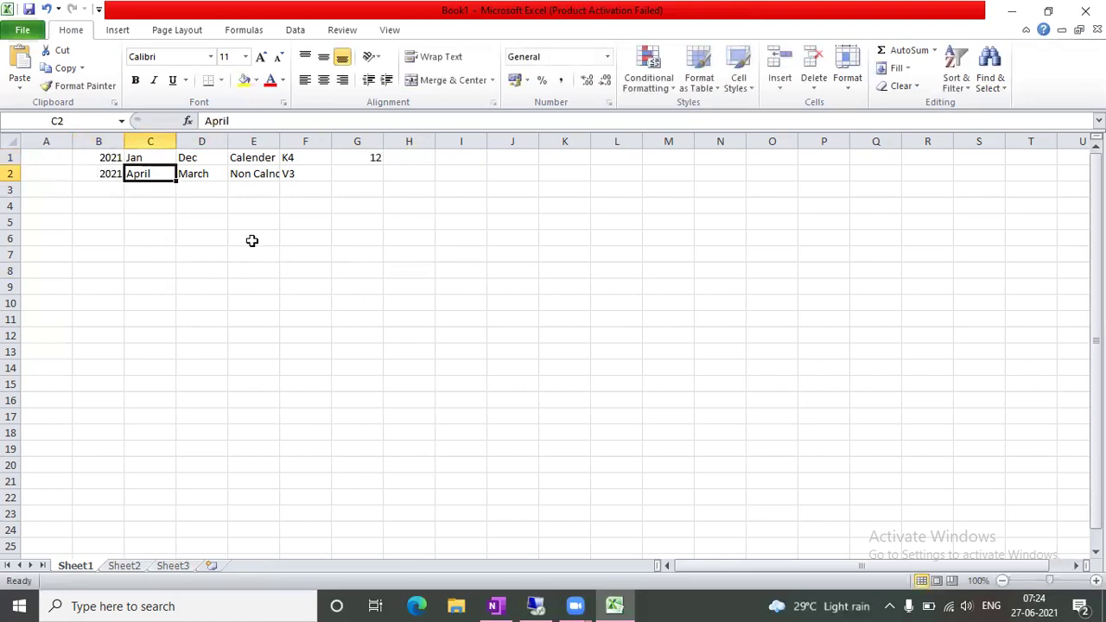
Enter 12 periods in G2 for the V3 non-calendar row
{"action": "key", "text": "Right"}
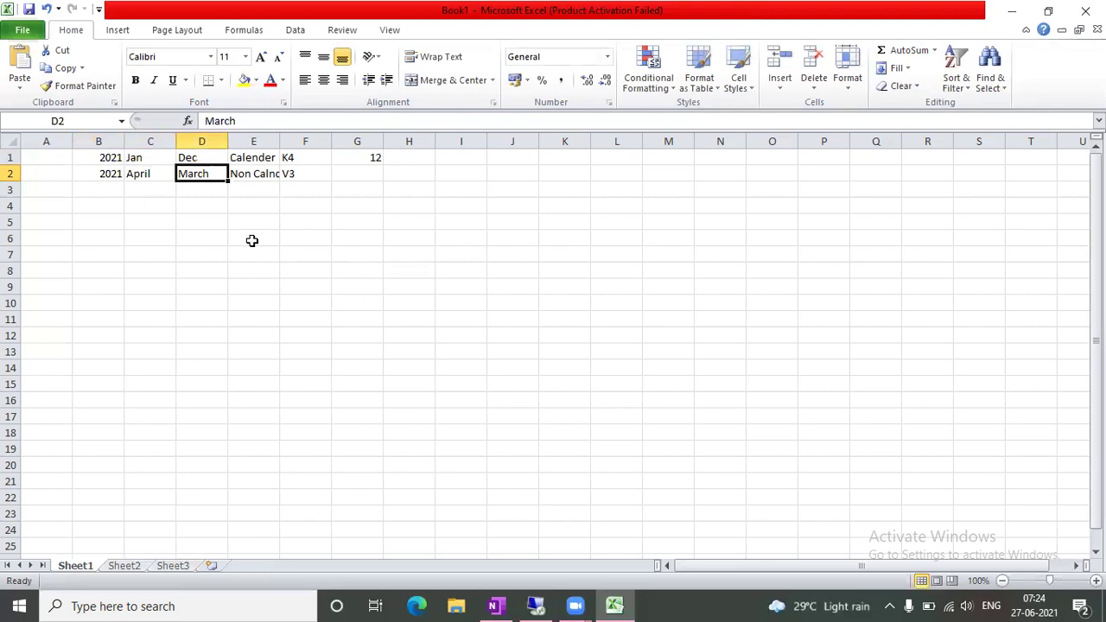
{"action": "key", "text": "Left"}
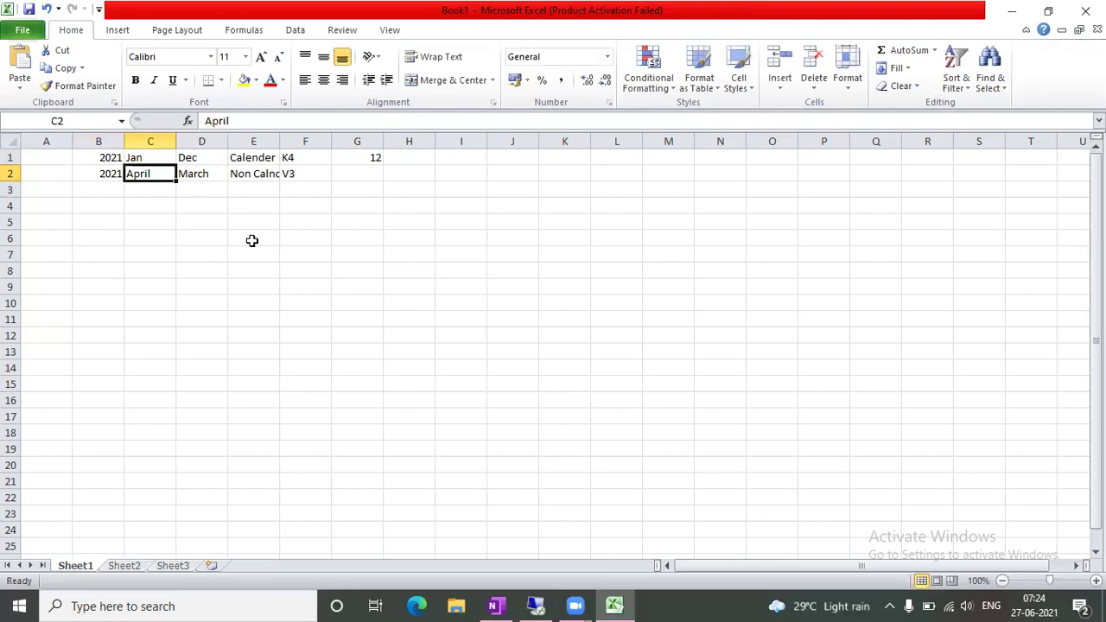
{"action": "key", "text": "Right"}
{"action": "key", "text": "Right"}
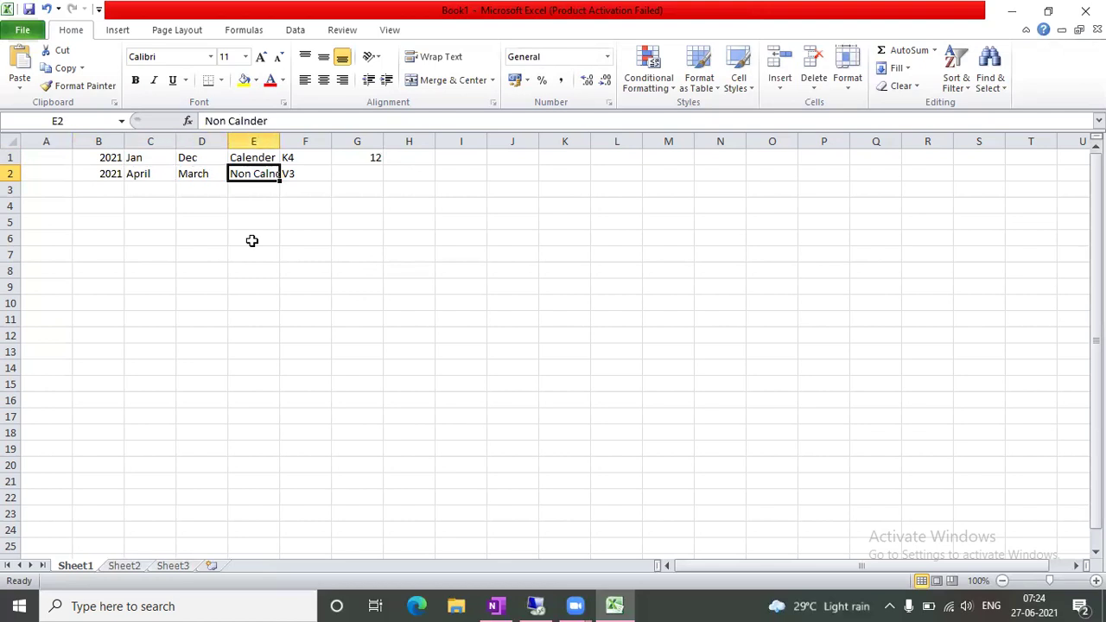
{"action": "key", "text": "Right"}
{"action": "key", "text": "Right"}
{"action": "type", "text": "12"}
{"action": "key", "text": "Tab"}
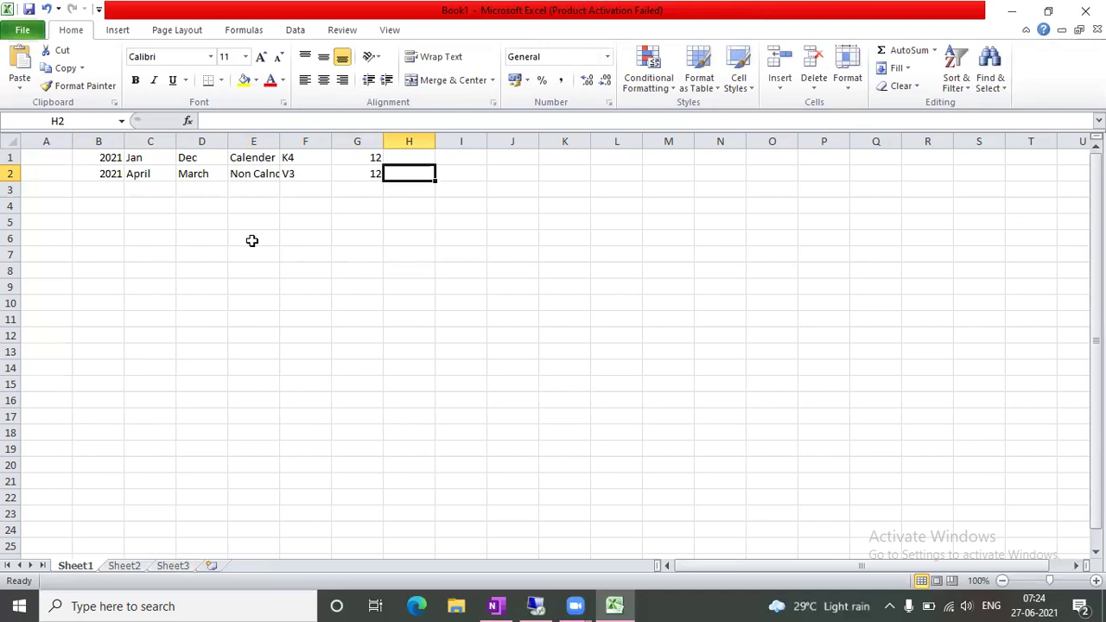
{"action": "key", "text": "Left"}
{"action": "key", "text": "Left"}
{"action": "key", "text": "Left"}
{"action": "key", "text": "Left"}
{"action": "key", "text": "Left"}
{"action": "key", "text": "Left"}
{"action": "key", "text": "Right"}
{"action": "key", "text": "Right"}
{"action": "key", "text": "Right"}
{"action": "key", "text": "Right"}
{"action": "key", "text": "Right"}
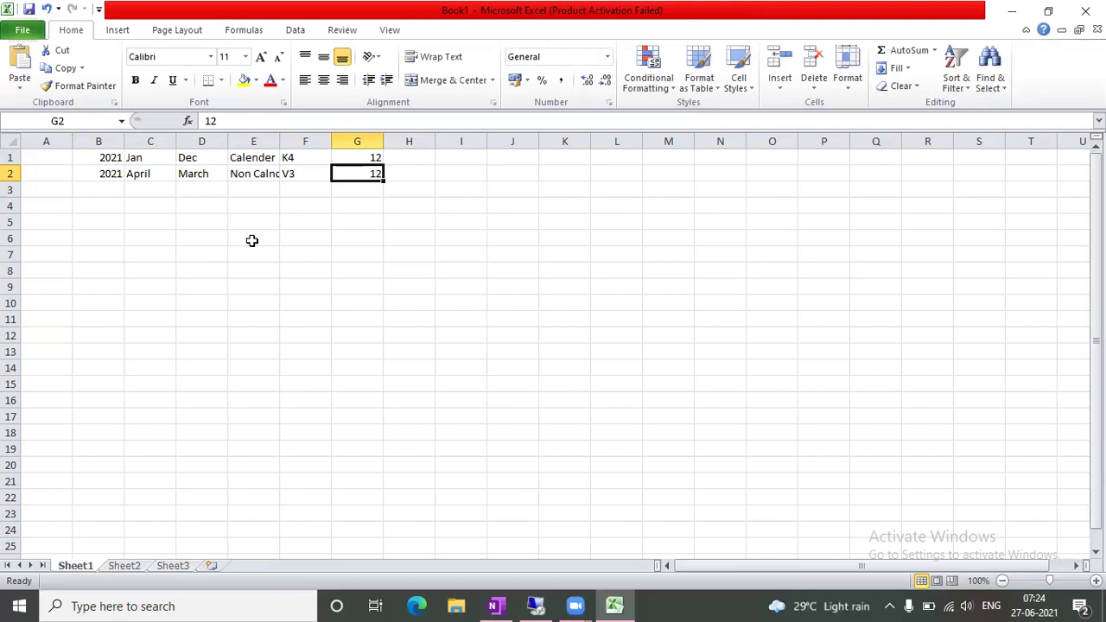
{"action": "left_click", "coordinate": [467, 284]}
Enter Aug in M2 and '6th Aug - 12000' in N2, widening column N to fit
{"action": "left_click", "coordinate": [648, 169]}
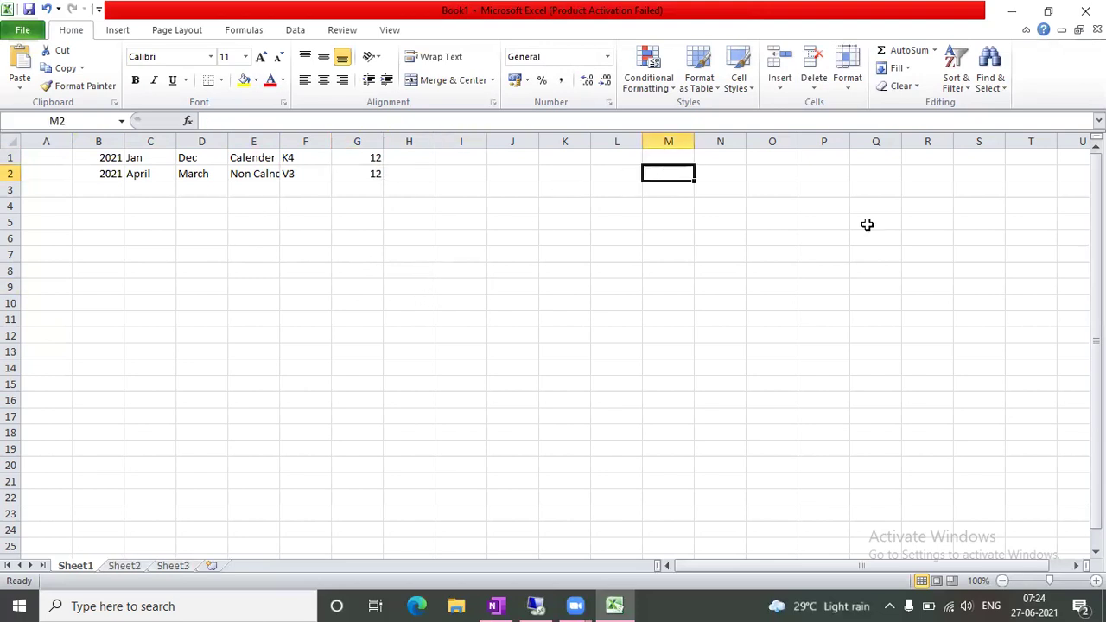
{"action": "type", "text": "Aug"}
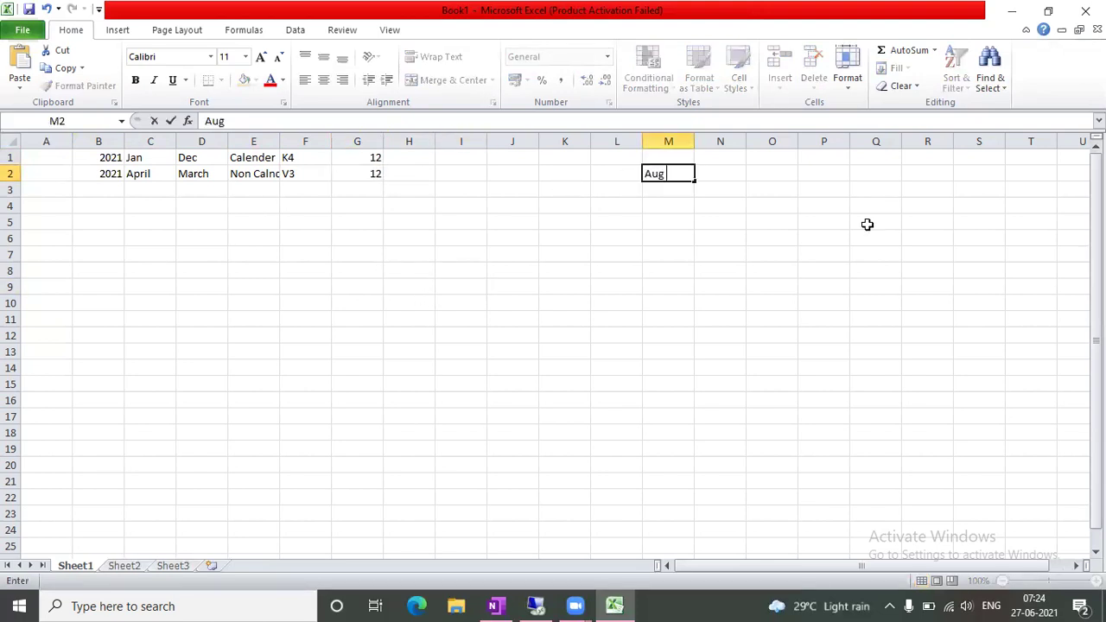
{"action": "key", "text": "Tab"}
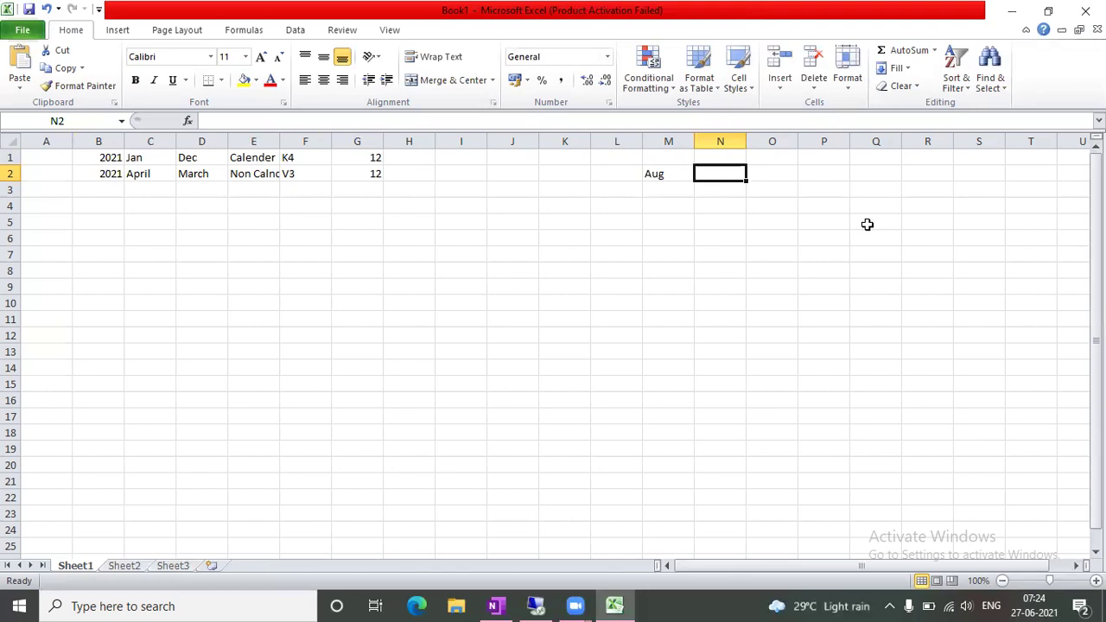
{"action": "type", "text": "6th Aug - 12000"}
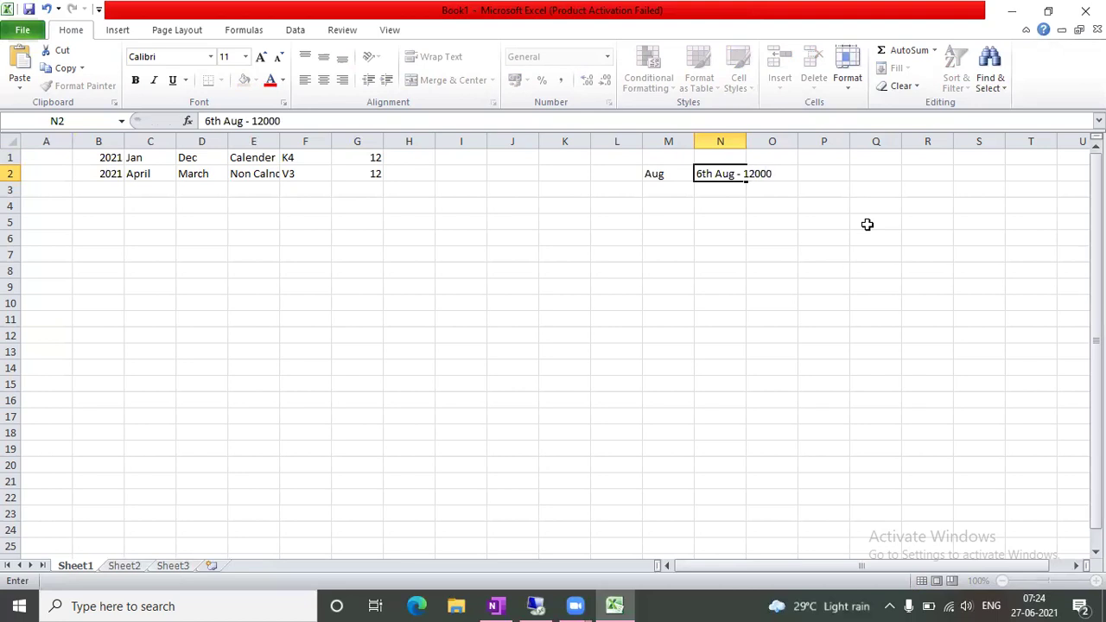
{"action": "key", "text": "Tab"}
{"action": "left_click_drag", "start_coordinate": [747, 141], "coordinate": [823, 162]}
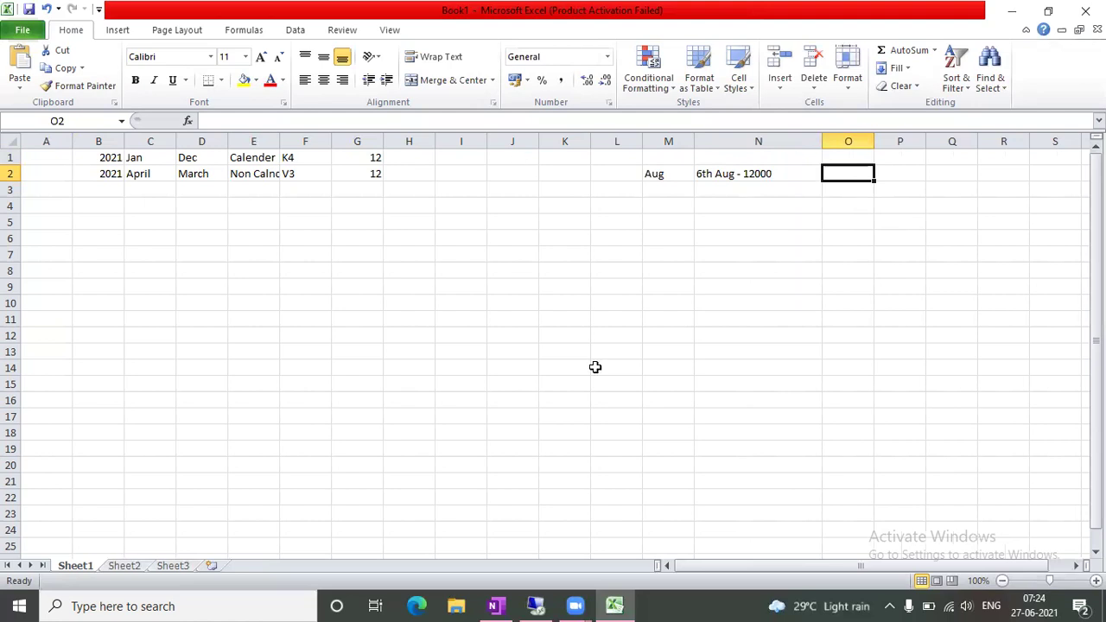
Label L2 as Salary and enter 50000 in O2
{"action": "left_click", "coordinate": [626, 172]}
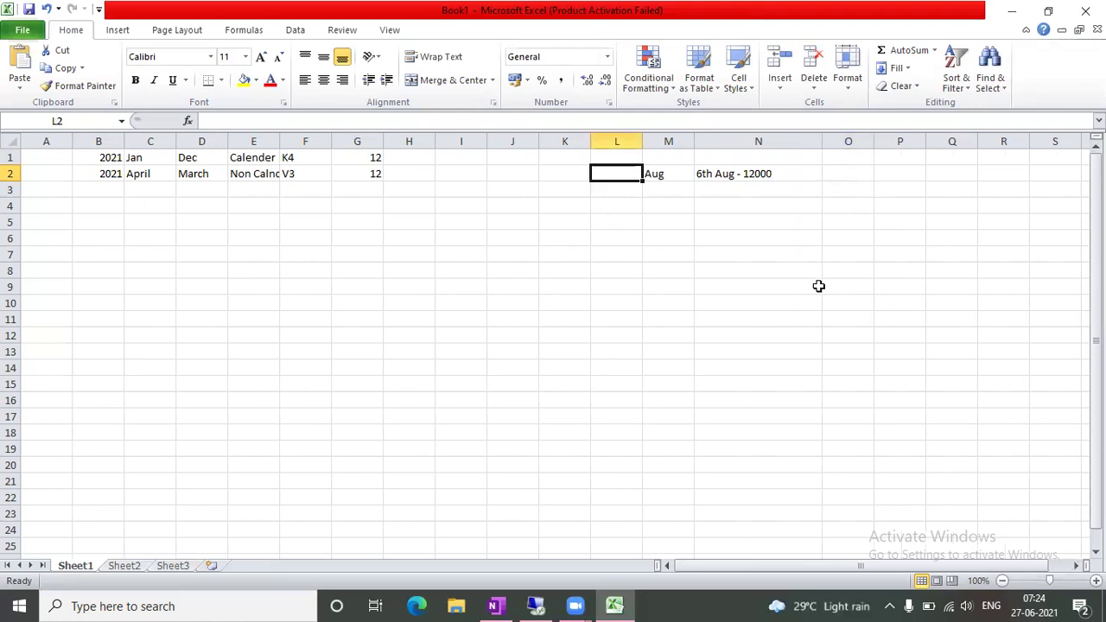
{"action": "type", "text": "Salary"}
{"action": "key", "text": "Tab"}
{"action": "key", "text": "Tab"}
{"action": "key", "text": "Tab"}
{"action": "key", "text": "Tab"}
{"action": "key", "text": "Tab"}
{"action": "key", "text": "shift+Tab"}
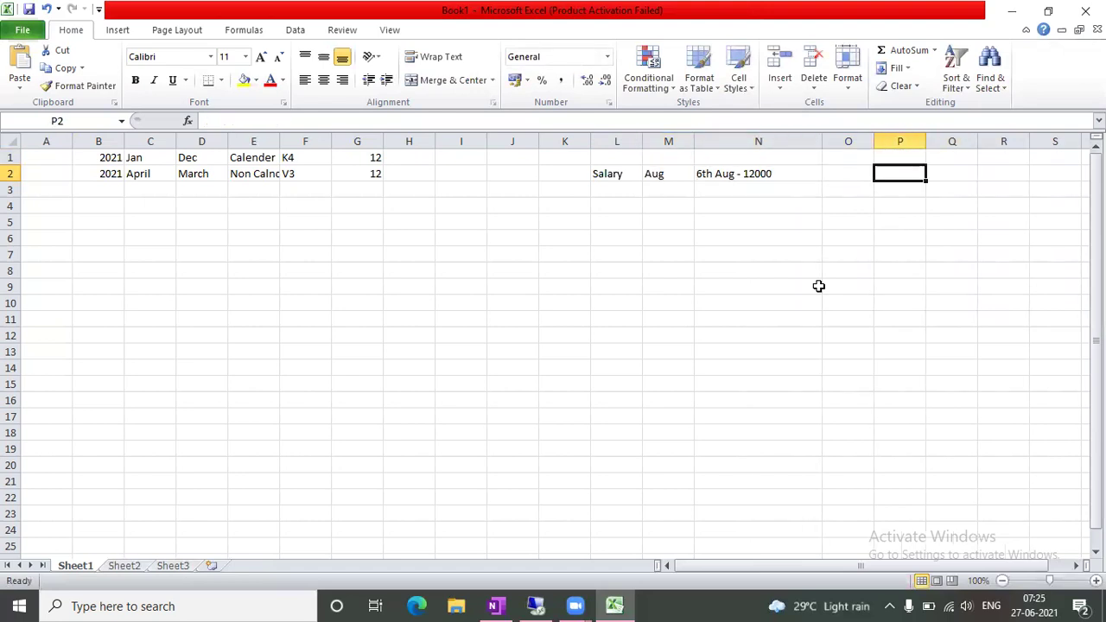
{"action": "left_click", "coordinate": [859, 173]}
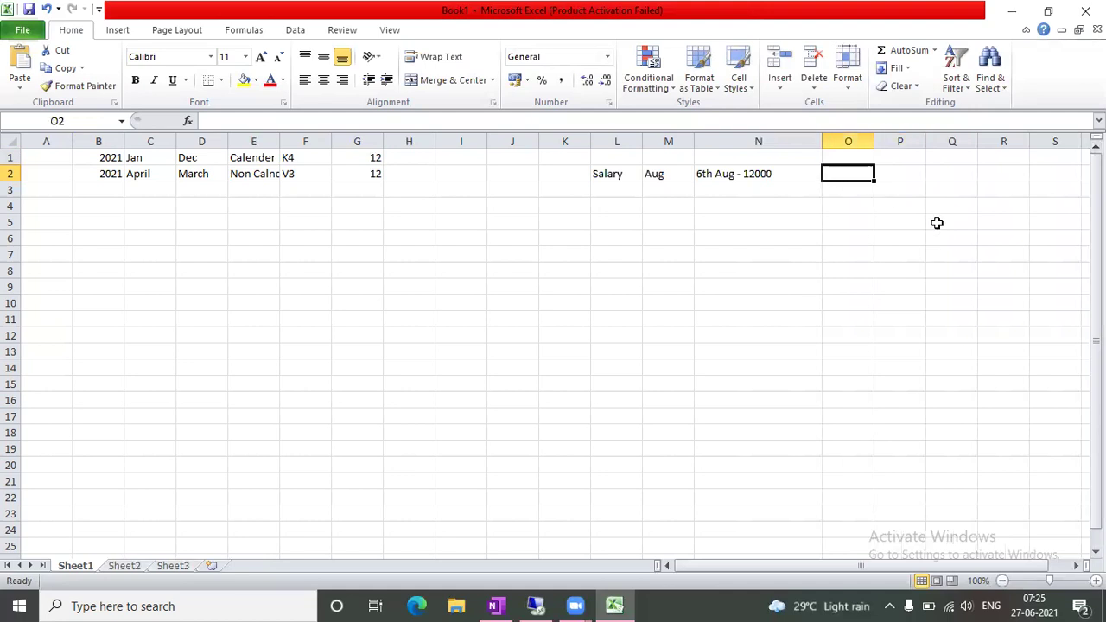
{"action": "type", "text": "50000"}
{"action": "key", "text": "Tab"}
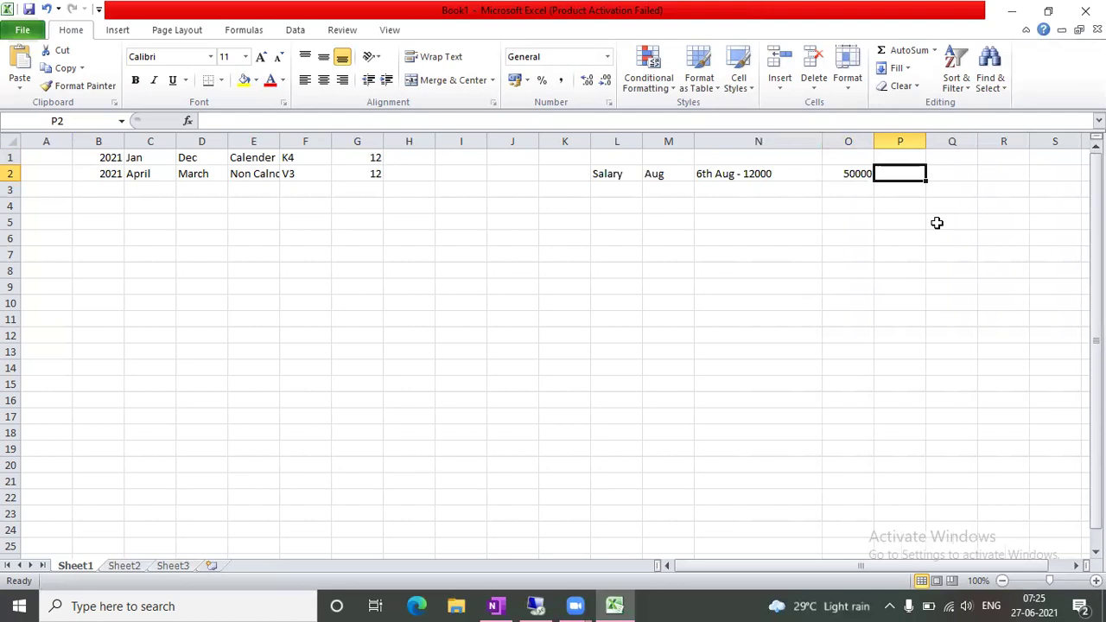
{"action": "left_click", "coordinate": [794, 171]}
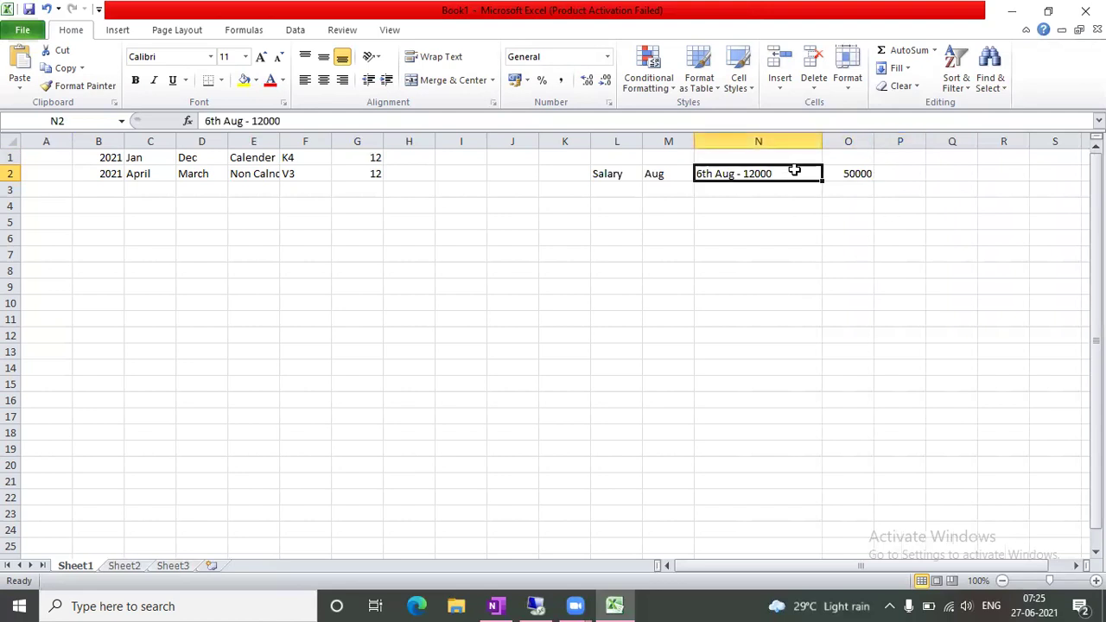
{"action": "left_click", "coordinate": [859, 172]}
{"action": "key", "text": "Right"}
{"action": "key", "text": "Right"}
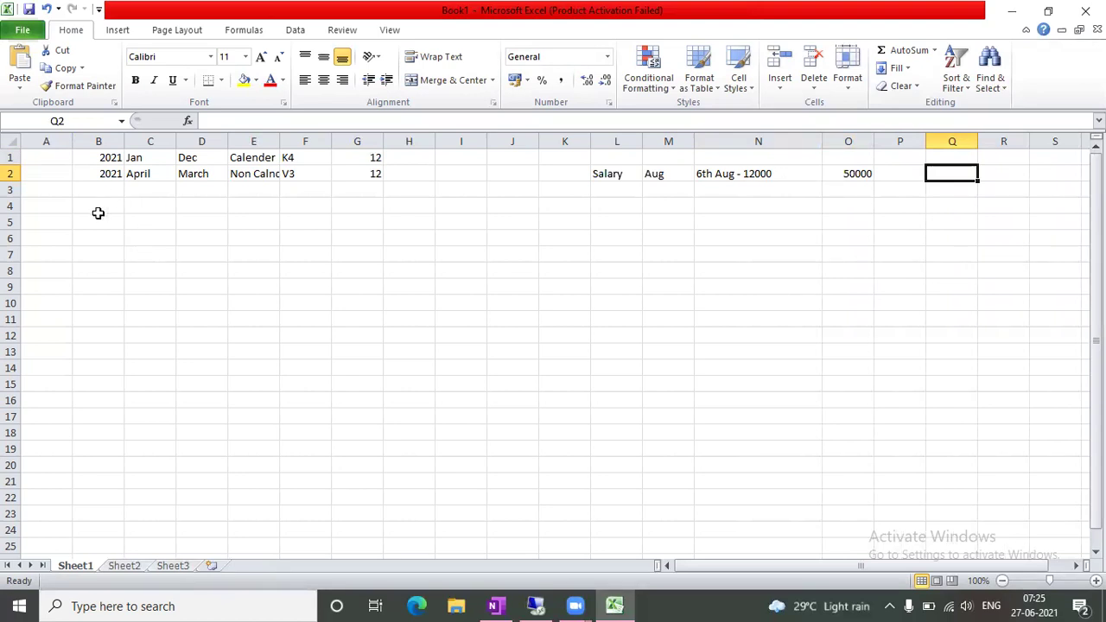
Enter the year 2022 in B4
{"action": "left_click_drag", "start_coordinate": [99, 217], "coordinate": [99, 206]}
{"action": "left_click", "coordinate": [427, 384]}
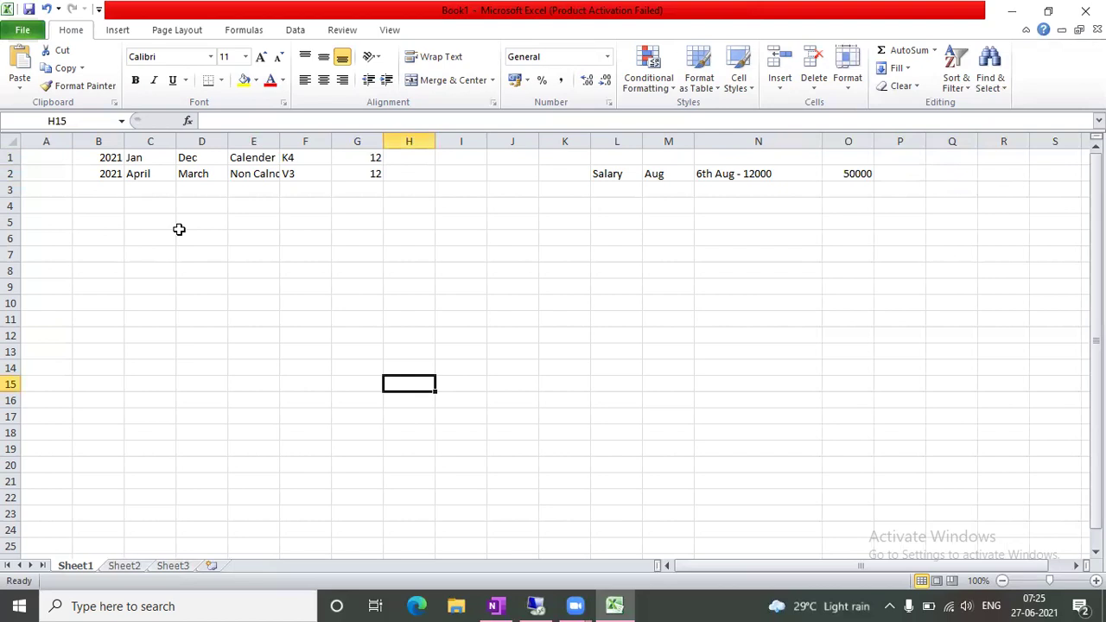
{"action": "left_click", "coordinate": [121, 210]}
{"action": "type", "text": "2022"}
{"action": "key", "text": "Tab"}
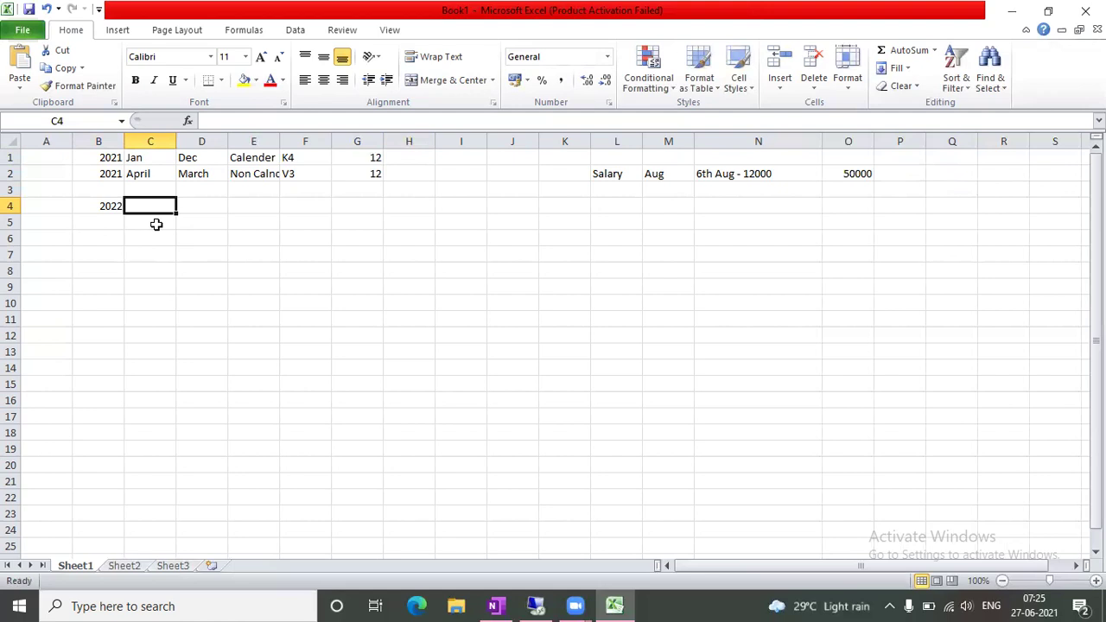
Enter 12000 in P2 and =SUM(O2:P2) in Q2 to total 62000
{"action": "left_click", "coordinate": [745, 176]}
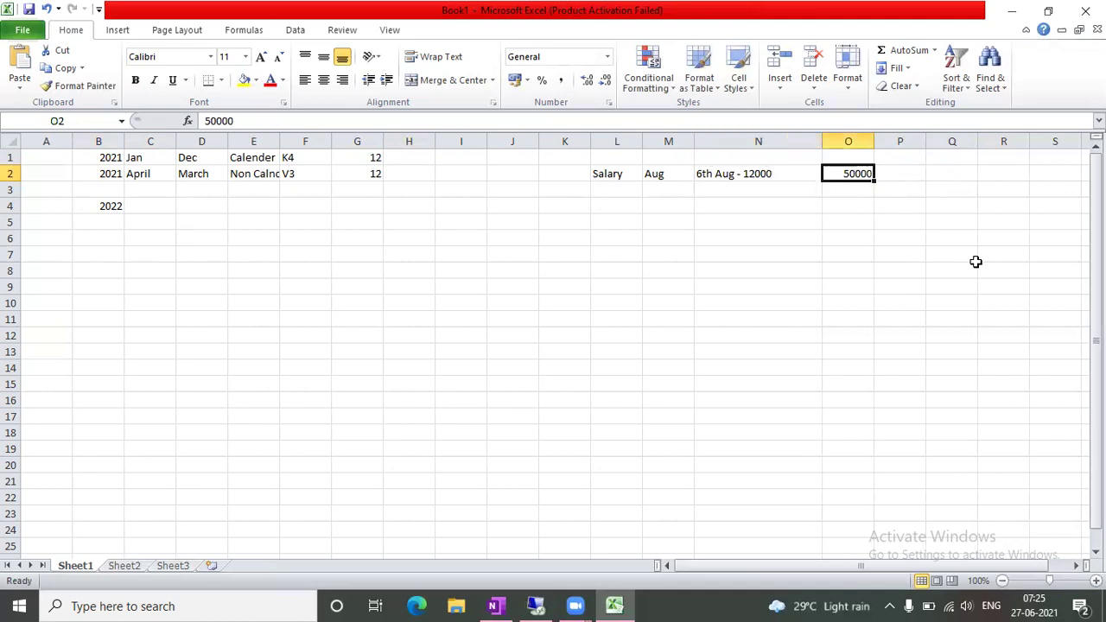
{"action": "key", "text": "Tab"}
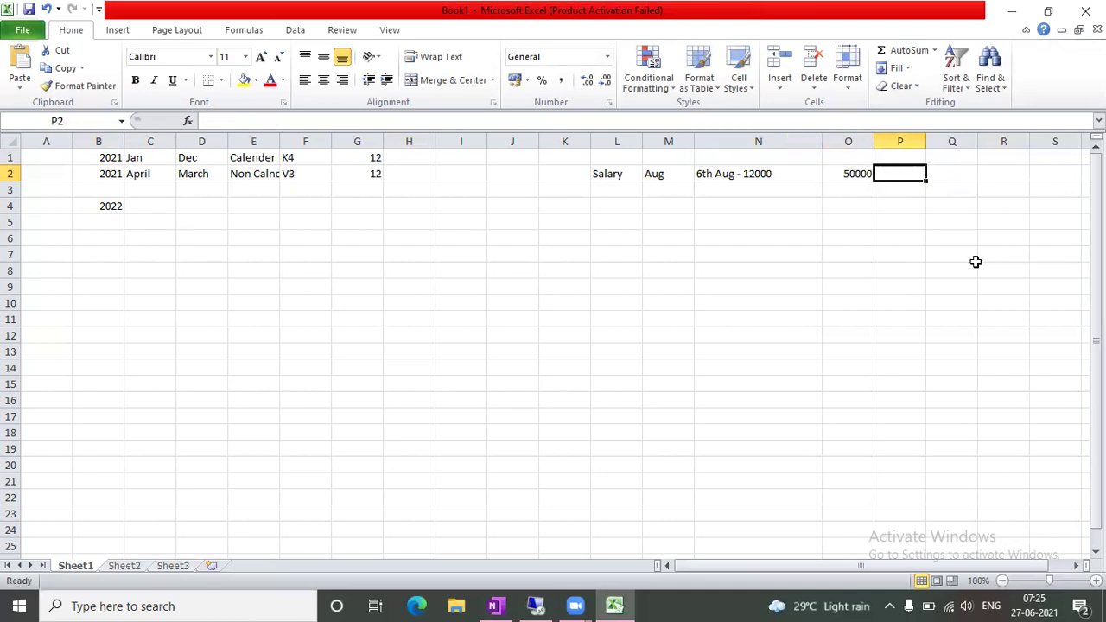
{"action": "type", "text": "12000"}
{"action": "key", "text": "Tab"}
{"action": "type", "text": "=sum("}
{"action": "key", "text": "Left"}
{"action": "key", "text": "shift+Left"}
{"action": "key", "text": "Return"}
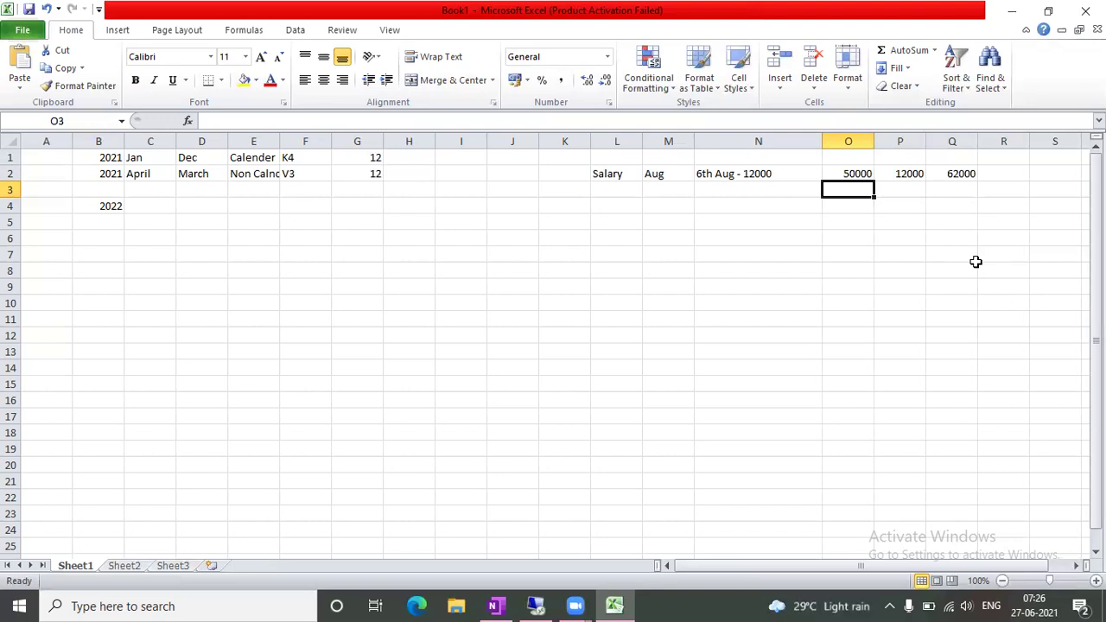
{"action": "left_click", "coordinate": [105, 216]}
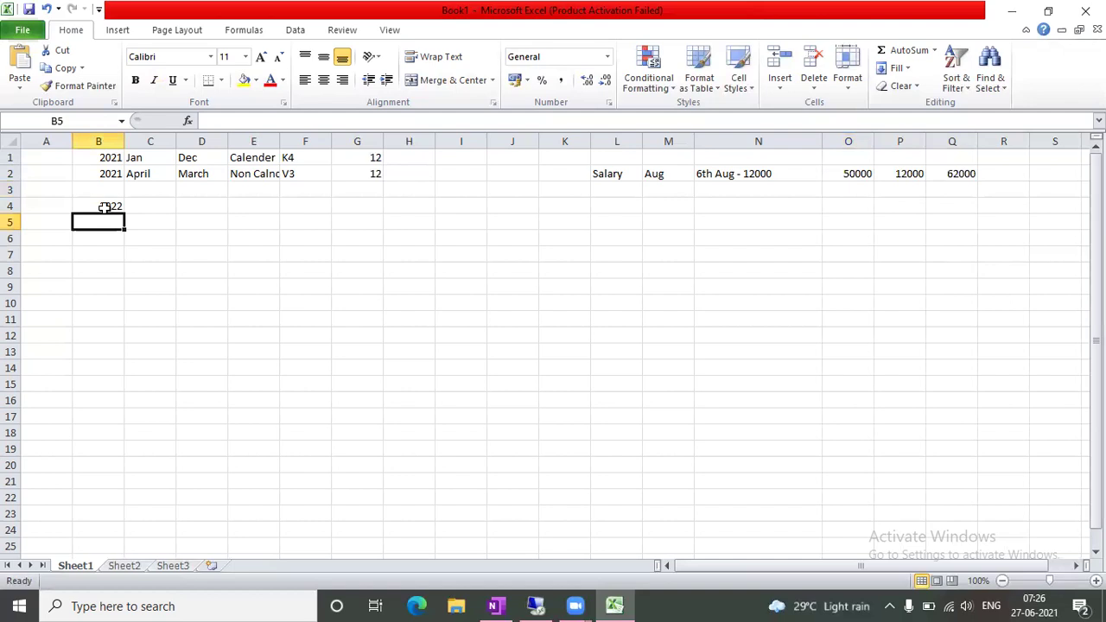
Enter 4 in H1 beside the 12
{"action": "left_click", "coordinate": [105, 207]}
{"action": "key", "text": "Right"}
{"action": "key", "text": "Right"}
{"action": "key", "text": "Right"}
{"action": "key", "text": "Right"}
{"action": "key", "text": "Right"}
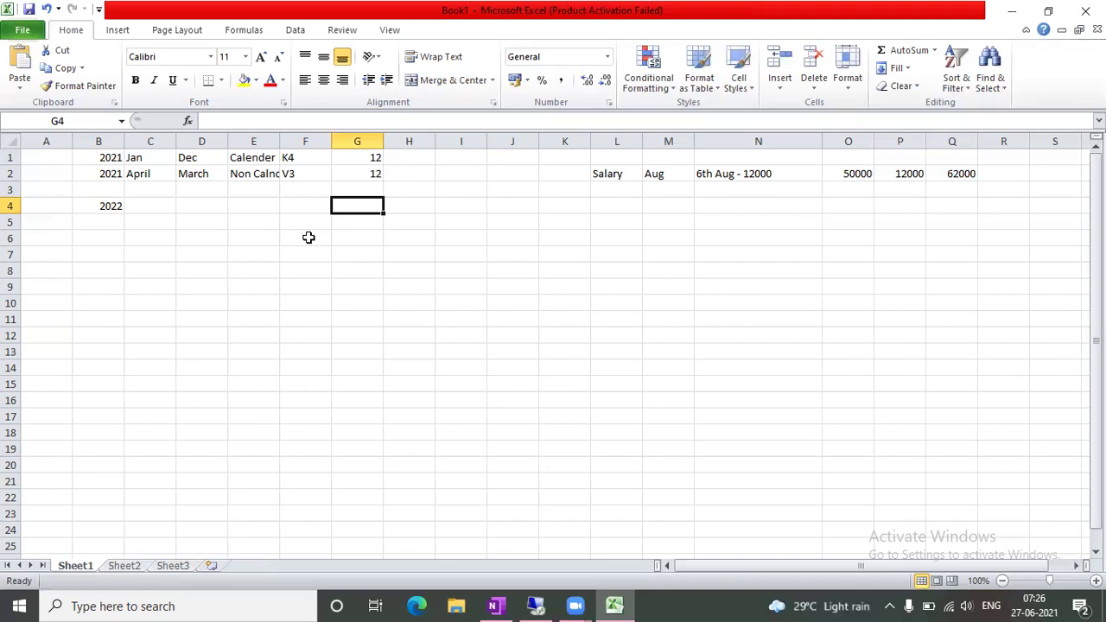
{"action": "left_click", "coordinate": [417, 318]}
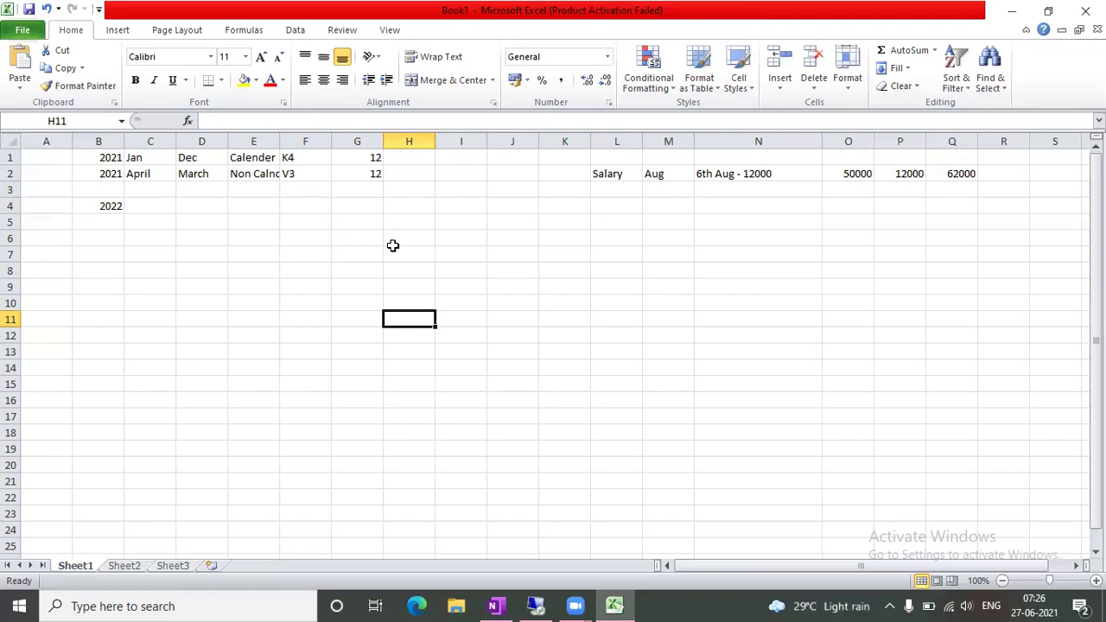
{"action": "left_click", "coordinate": [451, 218]}
{"action": "left_click", "coordinate": [424, 171]}
{"action": "key", "text": "Up"}
{"action": "type", "text": "4"}
{"action": "key", "text": "Tab"}
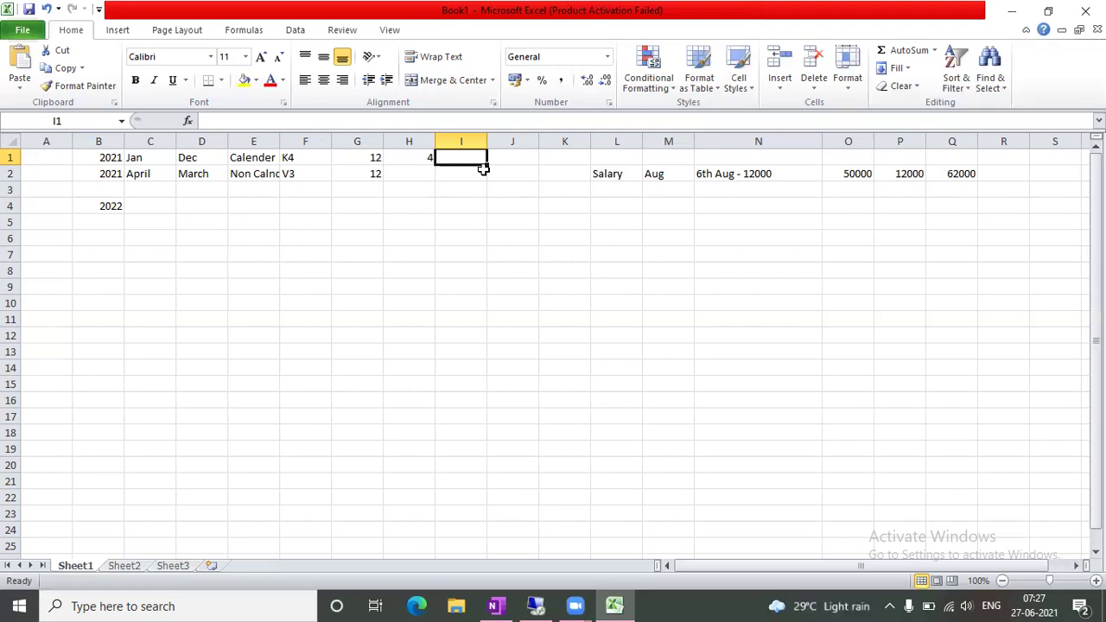
Enter 7th April in G5 with 2022 in H5
{"action": "left_click", "coordinate": [459, 335]}
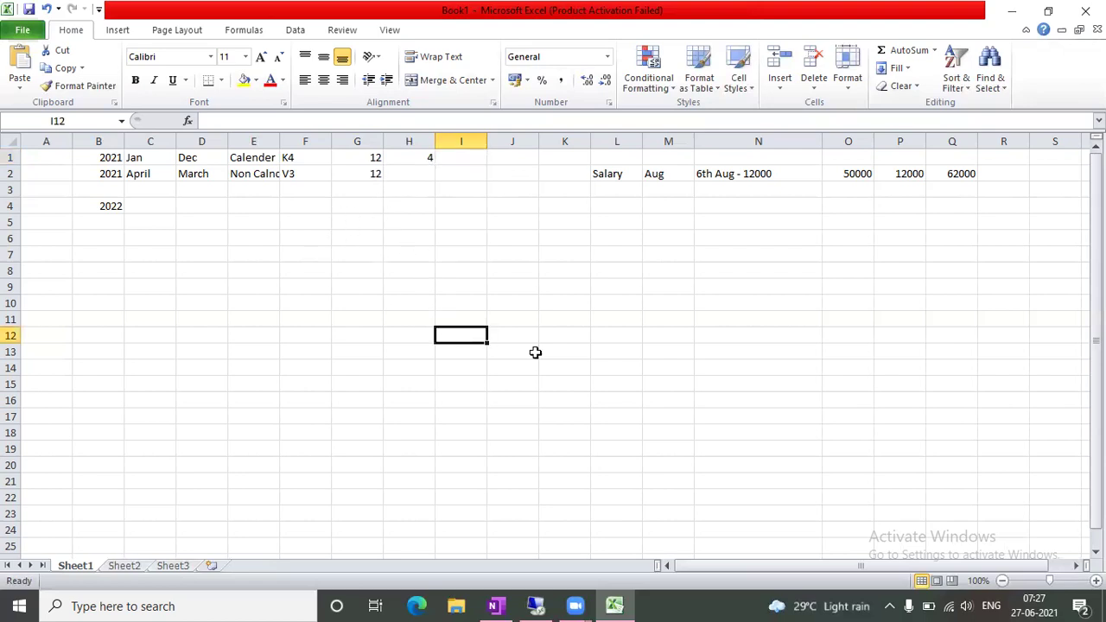
{"action": "key", "text": "Up"}
{"action": "key", "text": "Up"}
{"action": "key", "text": "Up"}
{"action": "key", "text": "Up"}
{"action": "key", "text": "Up"}
{"action": "key", "text": "Up"}
{"action": "key", "text": "Up"}
{"action": "key", "text": "Left"}
{"action": "key", "text": "Left"}
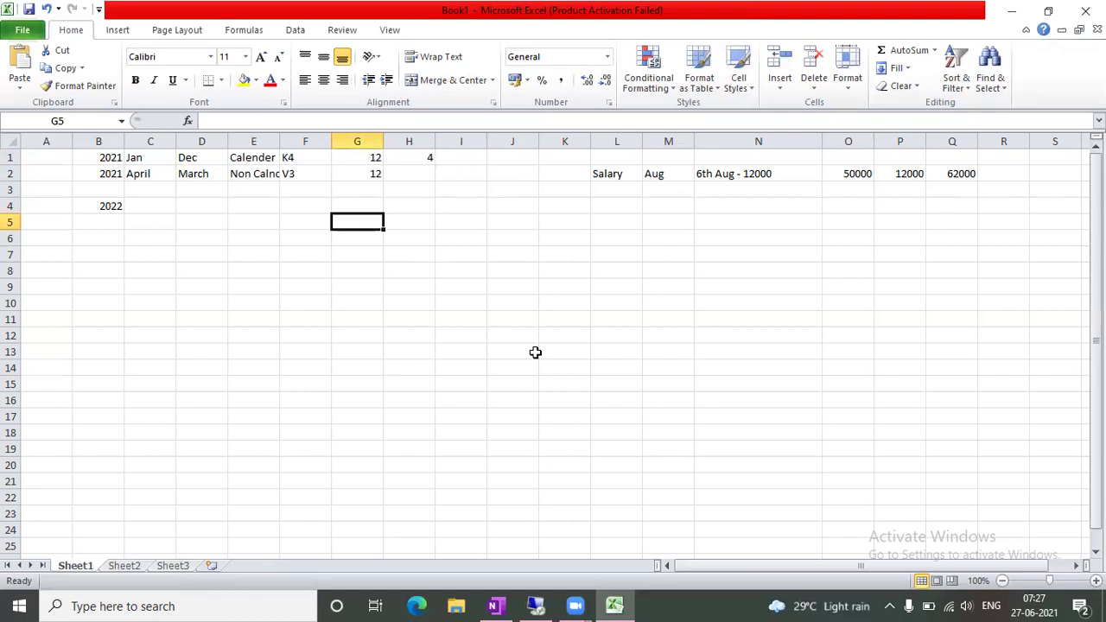
{"action": "type", "text": "7t"}
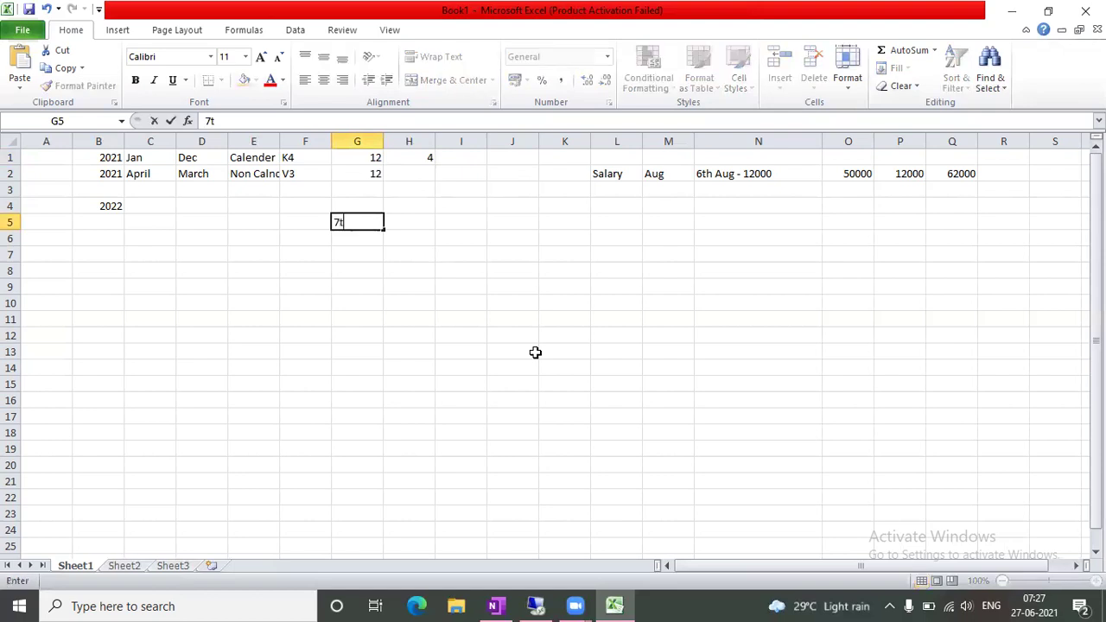
{"action": "type", "text": "h April"}
{"action": "key", "text": "Tab"}
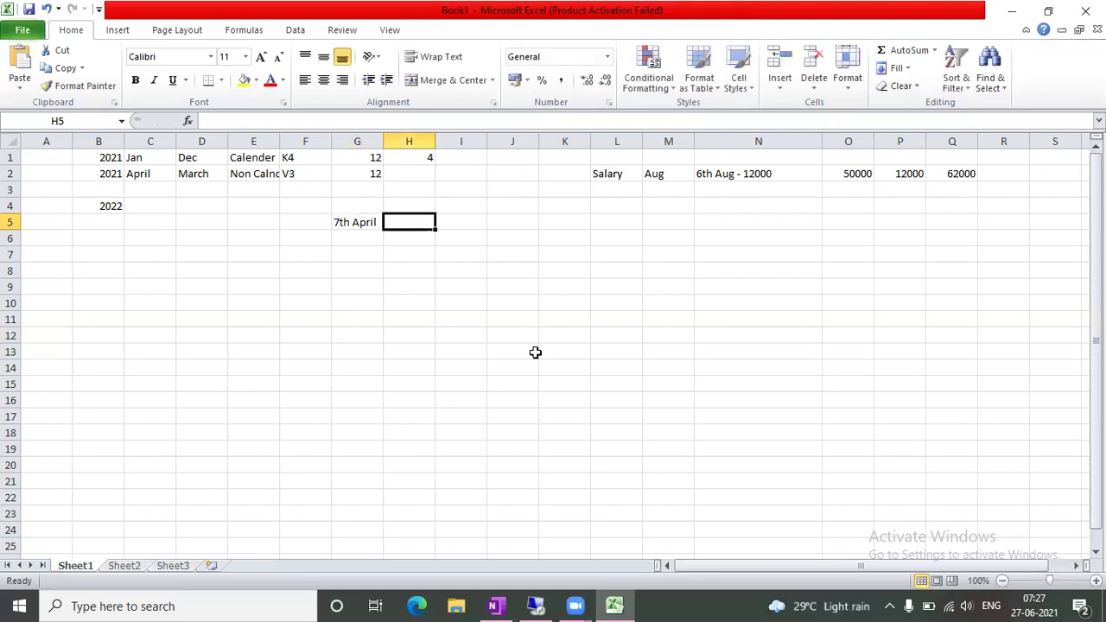
{"action": "type", "text": "2022"}
{"action": "key", "text": "Tab"}
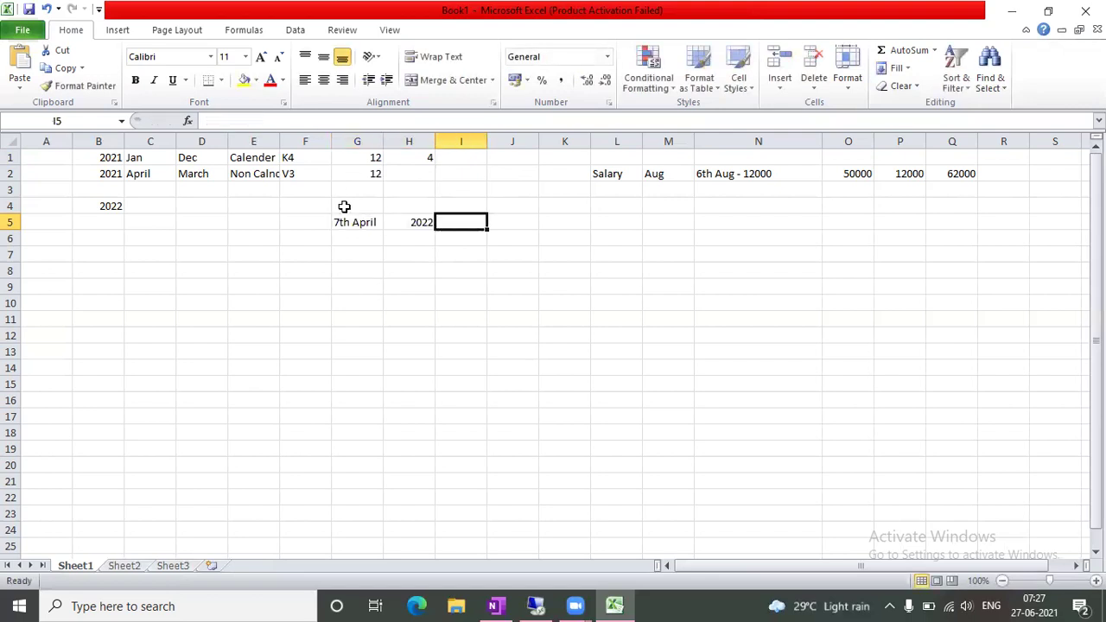
Enter 4th Jan in G4 with 2022 in H4
{"action": "left_click", "coordinate": [344, 206]}
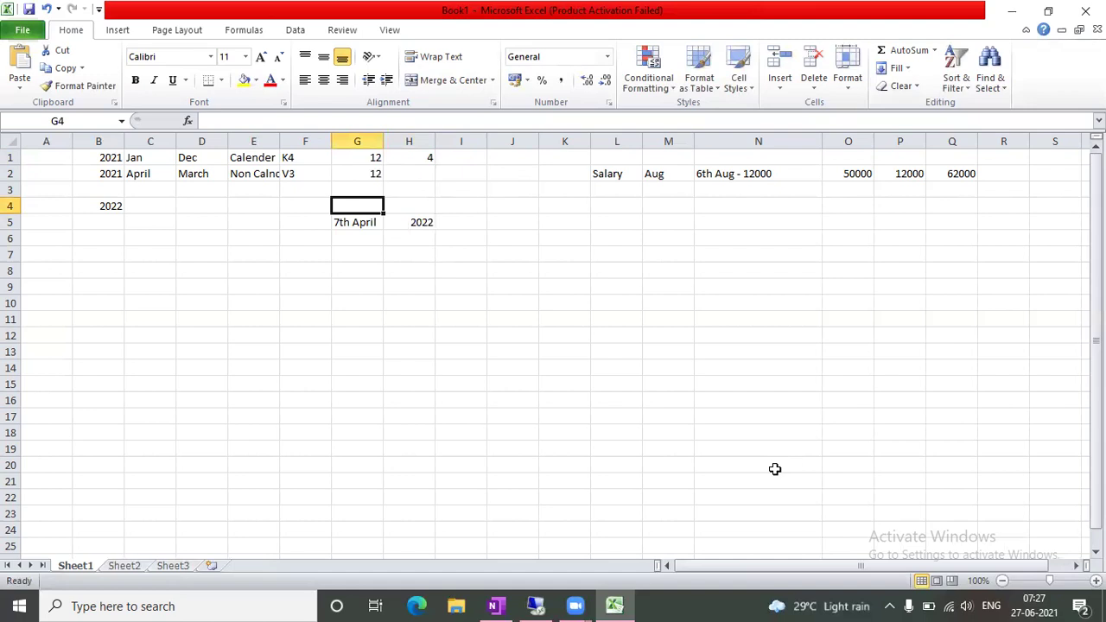
{"action": "type", "text": "4t"}
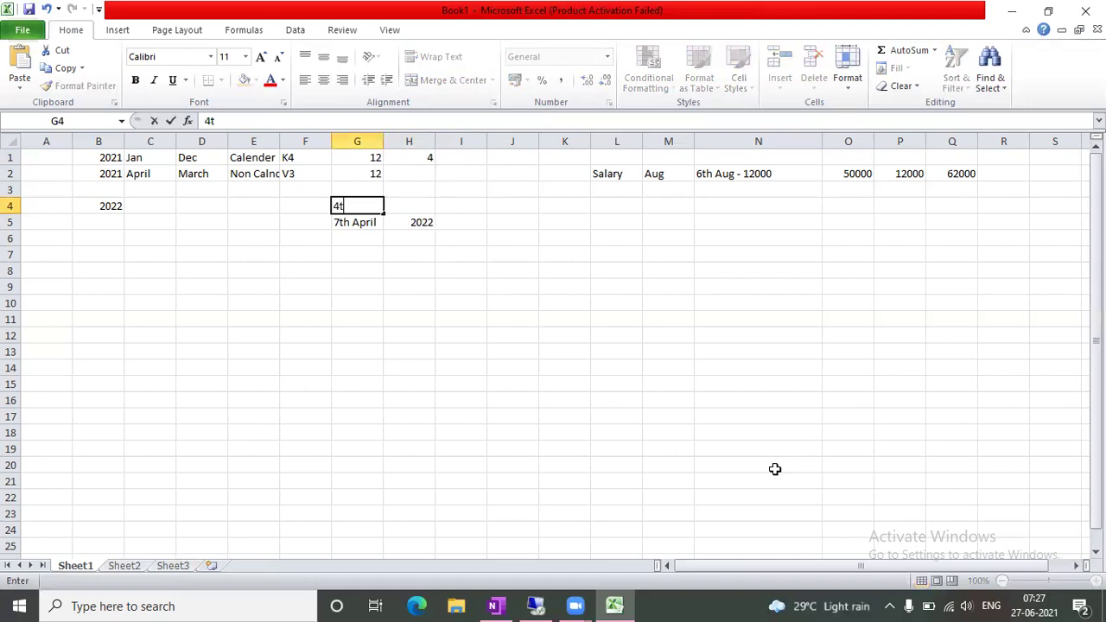
{"action": "type", "text": "h Jan"}
{"action": "key", "text": "Tab"}
{"action": "type", "text": "2022"}
{"action": "key", "text": "Tab"}
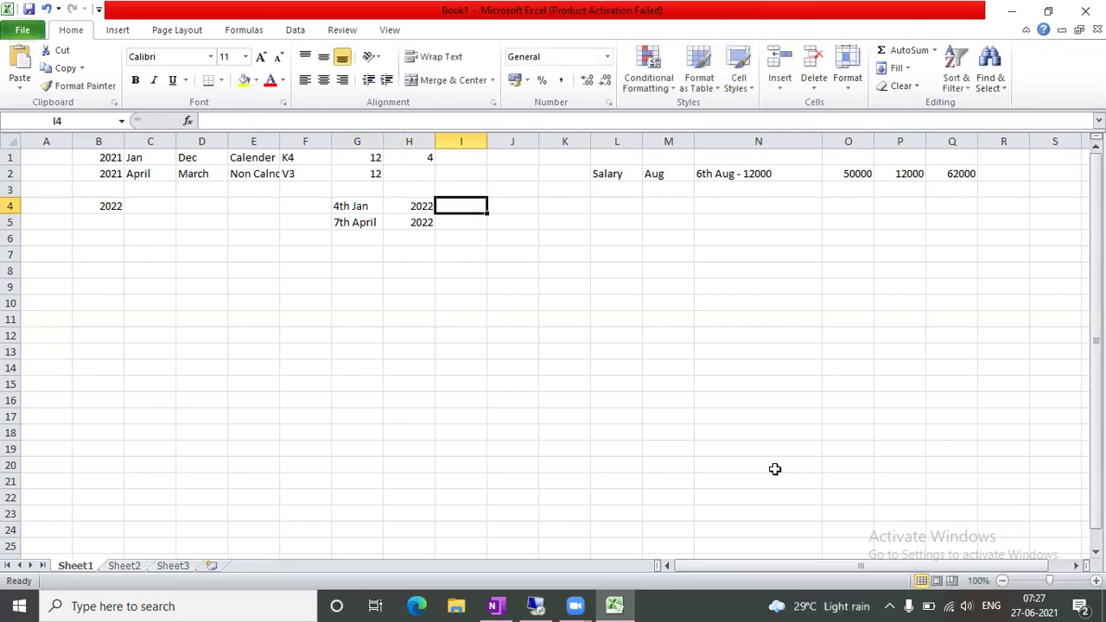
{"action": "left_click_drag", "start_coordinate": [343, 228], "coordinate": [422, 222]}
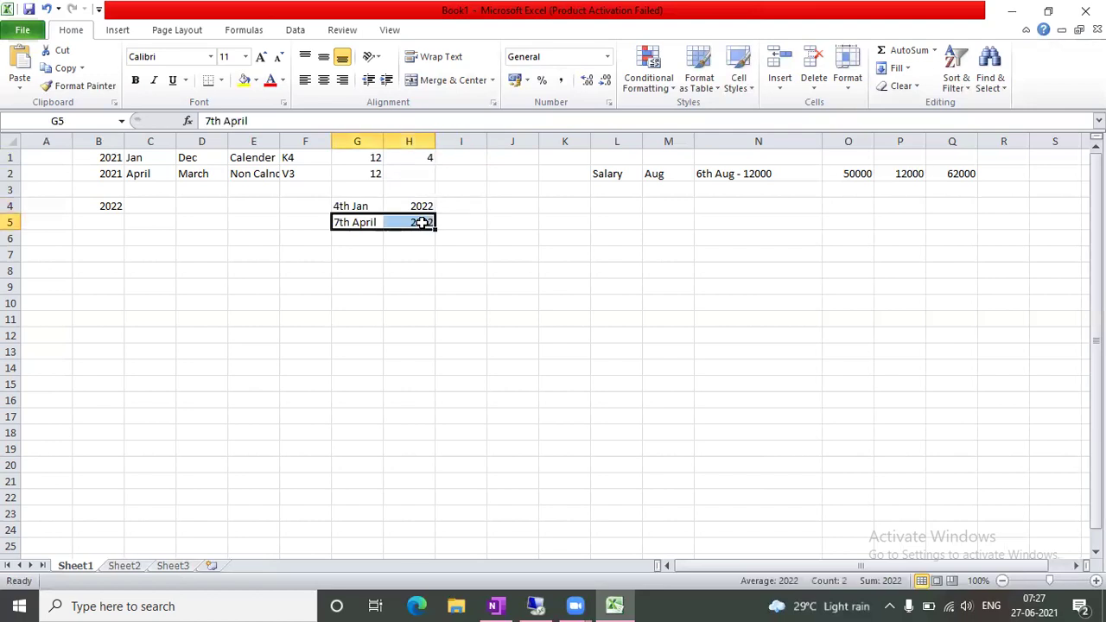
{"action": "key", "text": "Up"}
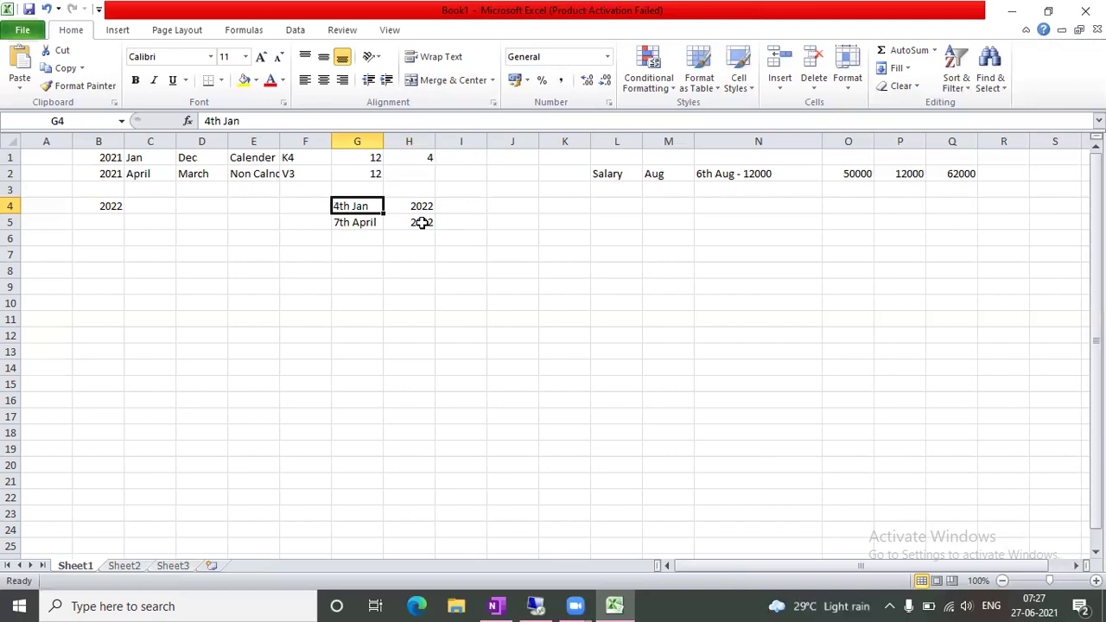
{"action": "left_click", "coordinate": [369, 154]}
{"action": "left_click", "coordinate": [407, 159]}
{"action": "key", "text": "Right"}
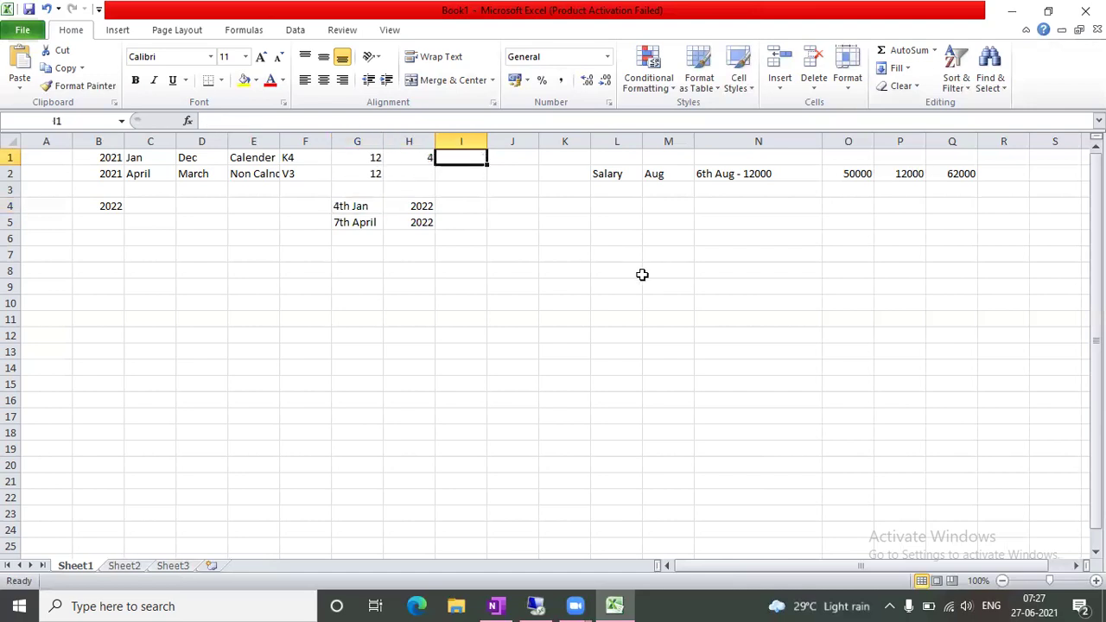
Enter 13 in I1 and 16 in J1
{"action": "type", "text": "13"}
{"action": "key", "text": "Right"}
{"action": "type", "text": "16"}
{"action": "key", "text": "Right"}
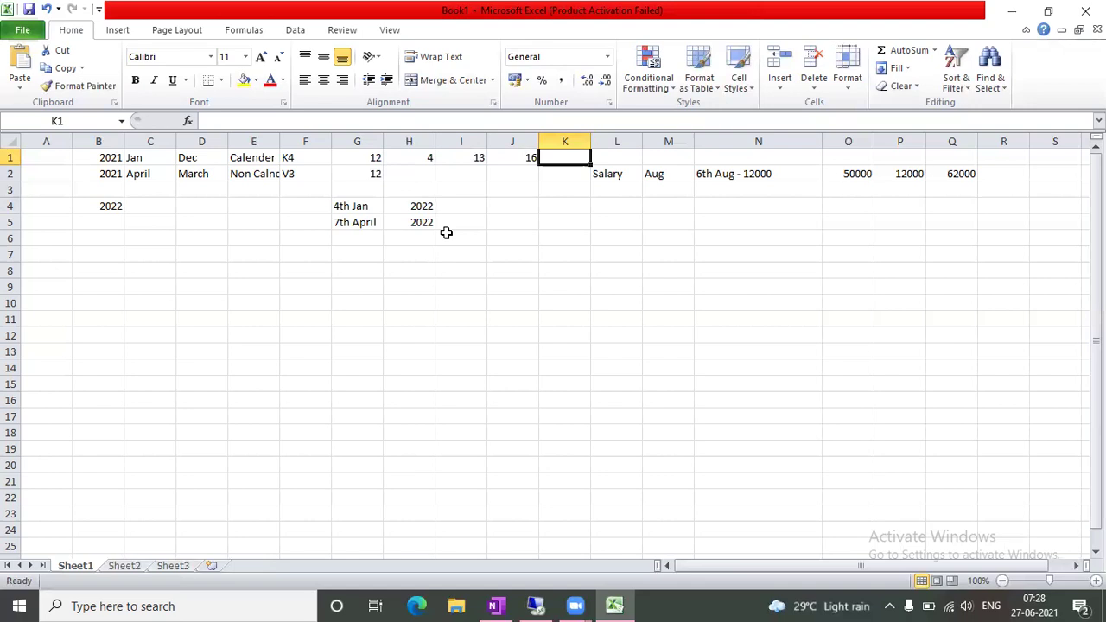
Note 1st / Jan in F10:G10 and 12 / Dec in F11:G11
{"action": "left_click", "coordinate": [491, 351]}
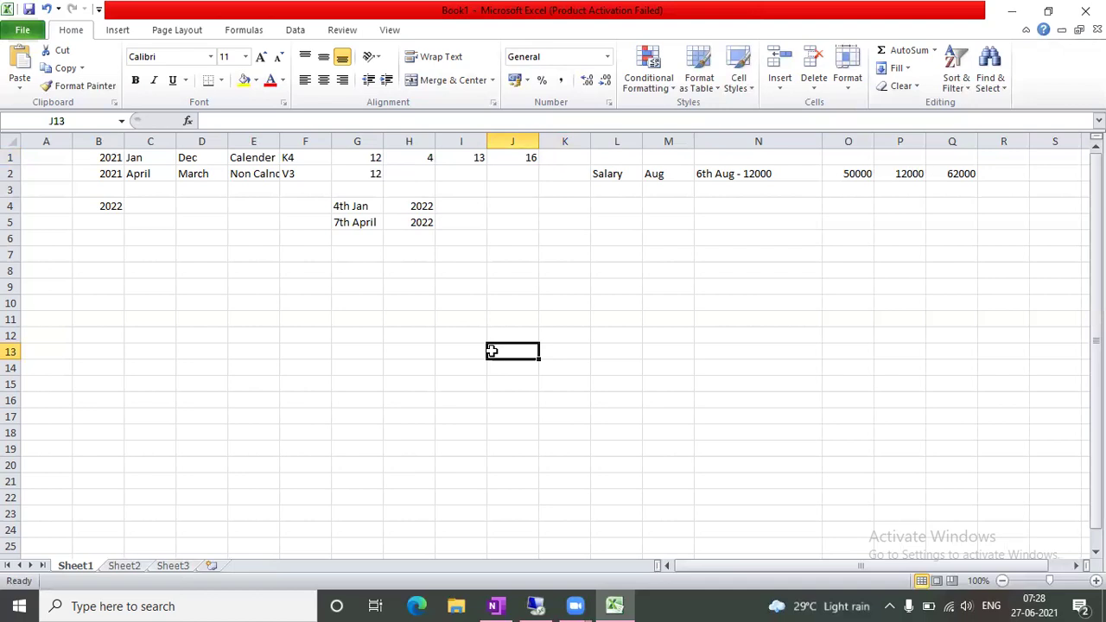
{"action": "left_click", "coordinate": [289, 158]}
{"action": "left_click", "coordinate": [294, 177]}
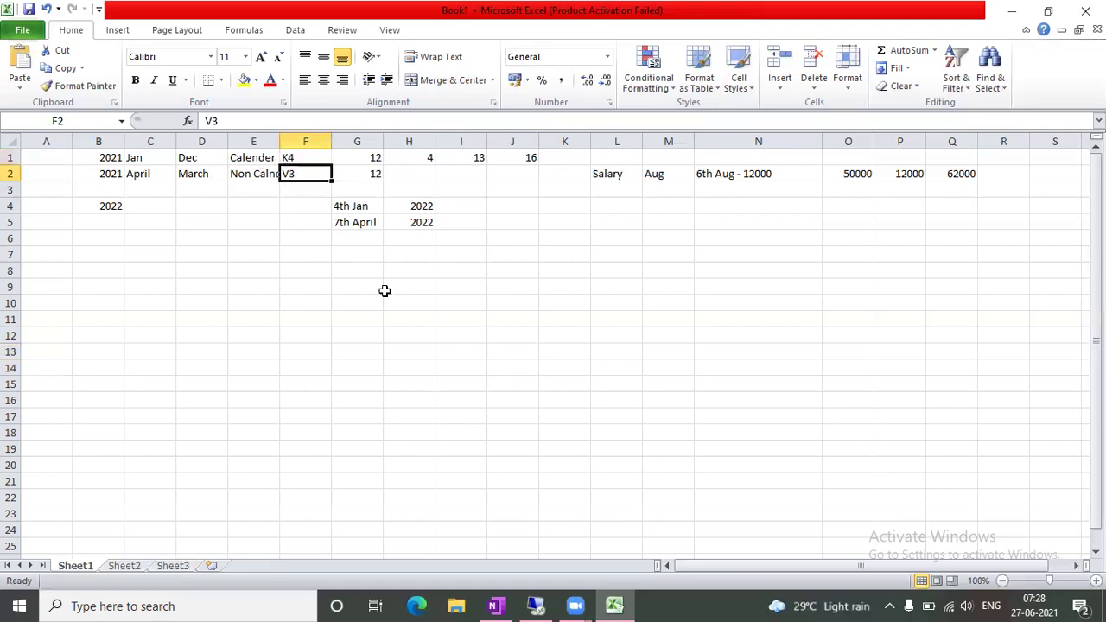
{"action": "left_click", "coordinate": [304, 297]}
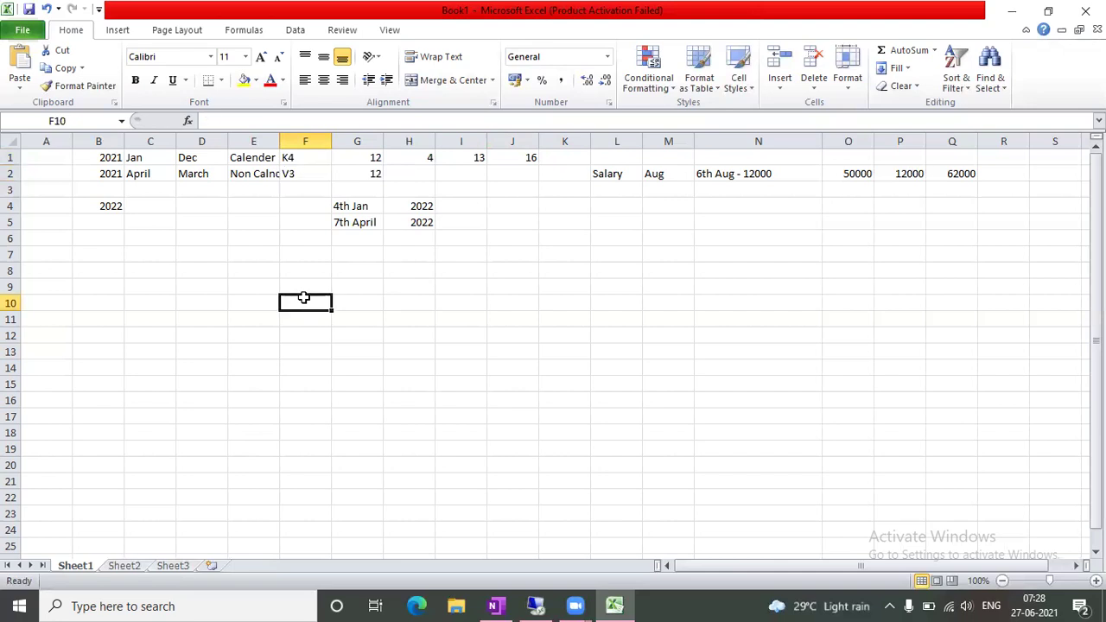
{"action": "type", "text": "1st"}
{"action": "key", "text": "Tab"}
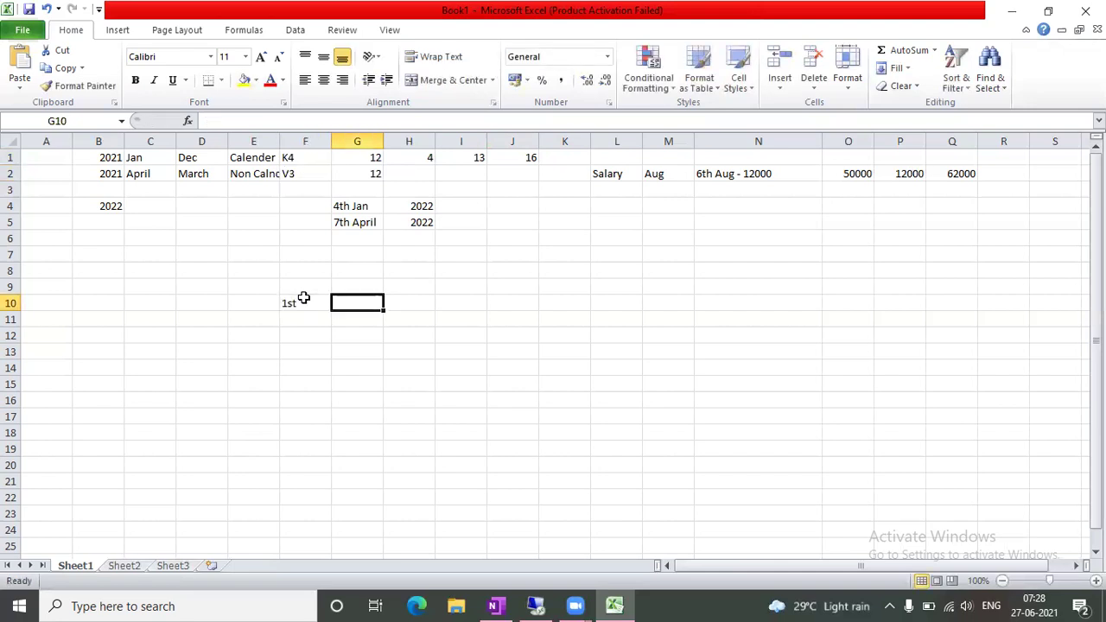
{"action": "type", "text": "Jan"}
{"action": "key", "text": "Tab"}
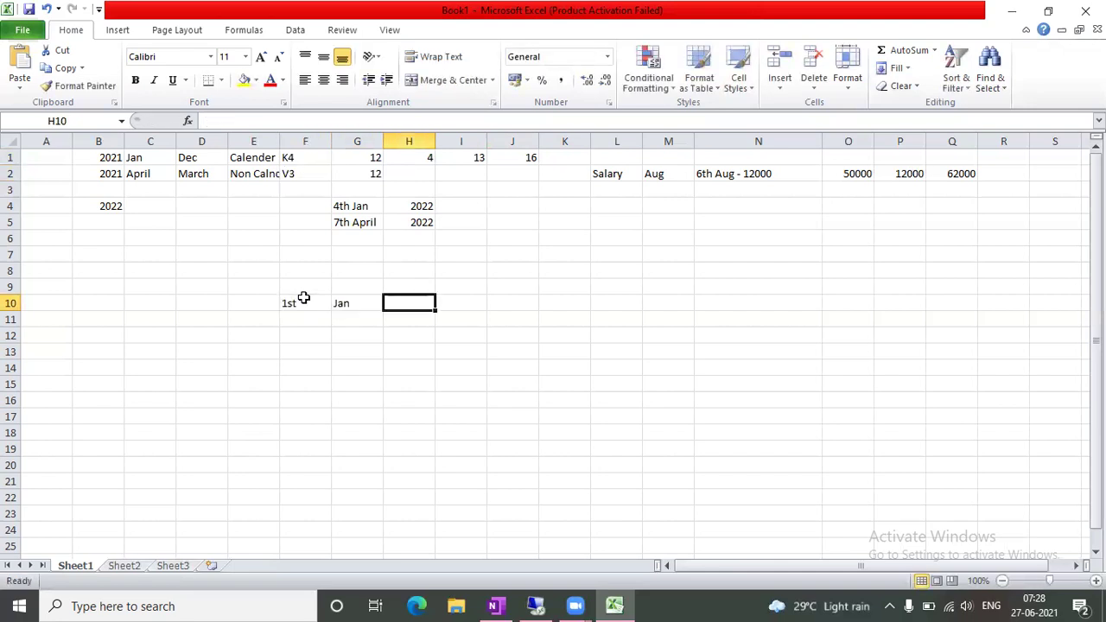
{"action": "key", "text": "Return"}
{"action": "key", "text": "Left"}
{"action": "key", "text": "Left"}
{"action": "type", "text": "12"}
{"action": "key", "text": "Tab"}
{"action": "type", "text": "Dec"}
{"action": "key", "text": "Tab"}
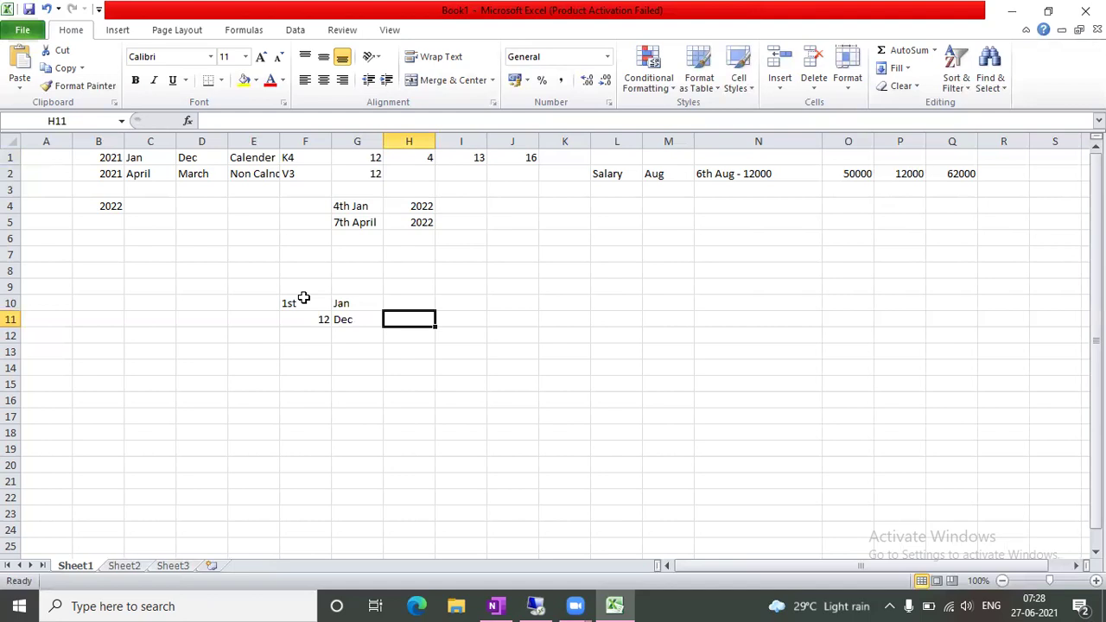
{"action": "left_click", "coordinate": [303, 350]}
Type the heading 'Non Calender' in F13
{"action": "type", "text": "N"}
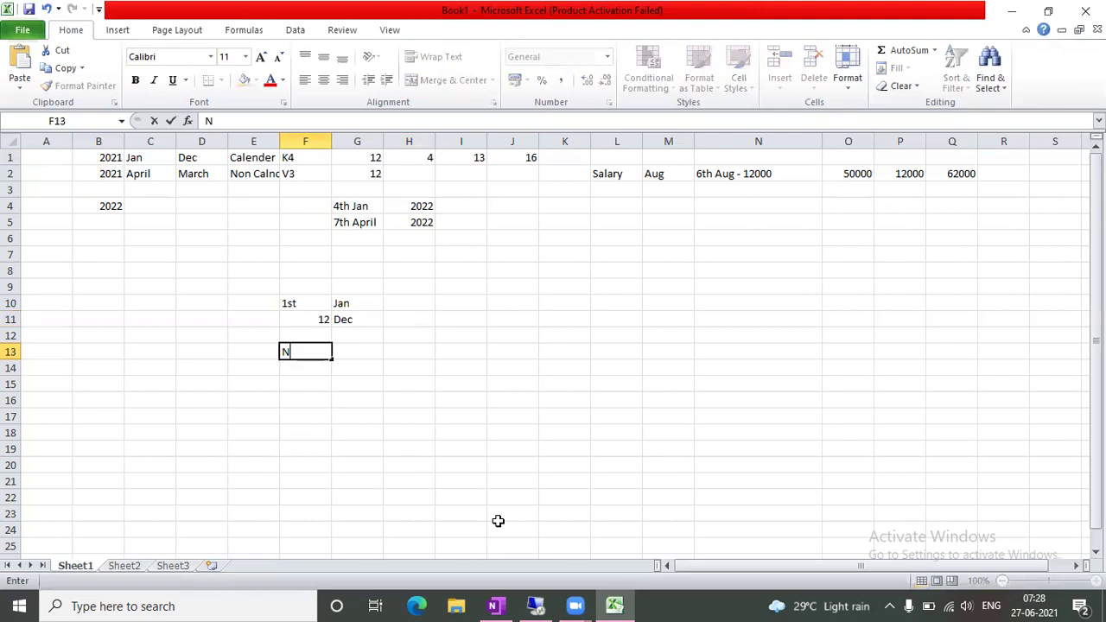
{"action": "type", "text": "on Calender"}
{"action": "key", "text": "Tab"}
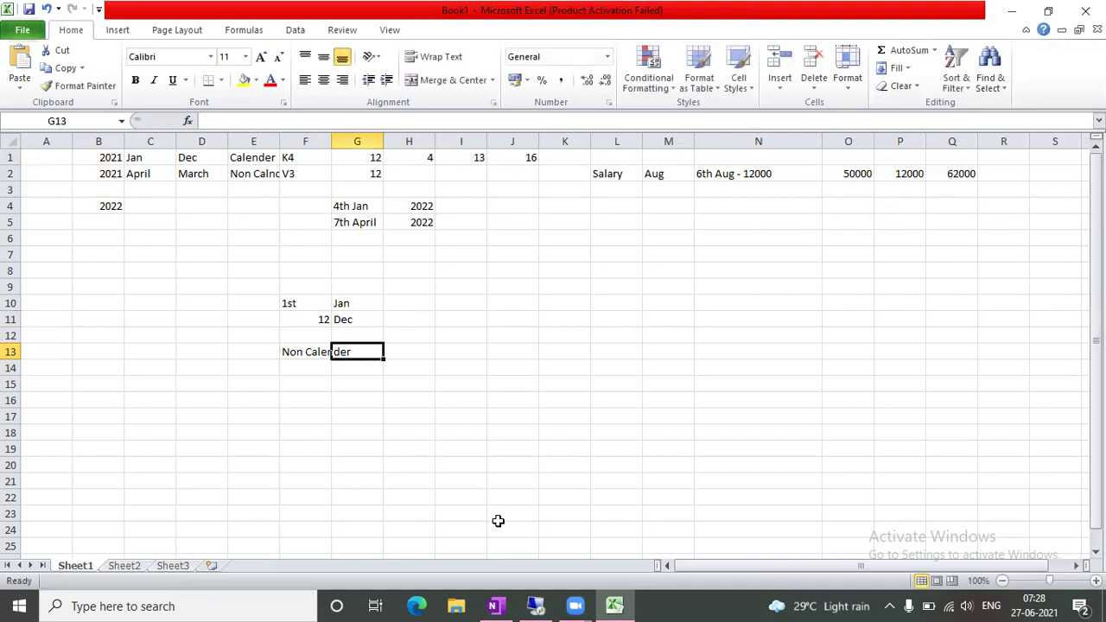
{"action": "left_click", "coordinate": [400, 510]}
List the months April, May and June in F15:F17
{"action": "left_click", "coordinate": [292, 383]}
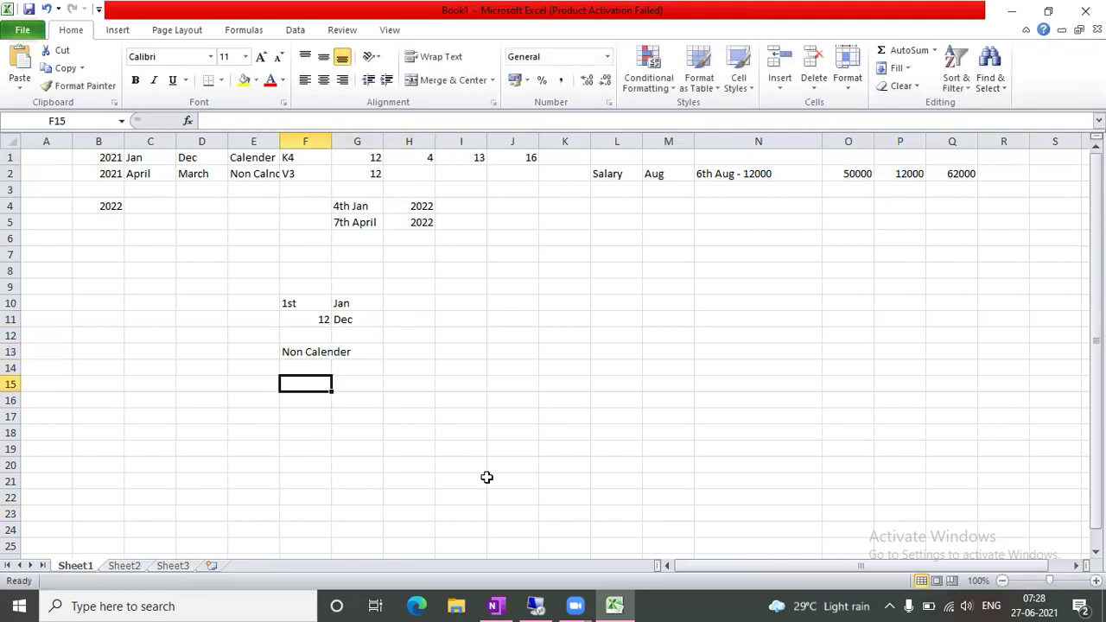
{"action": "type", "text": "April"}
{"action": "key", "text": "Tab"}
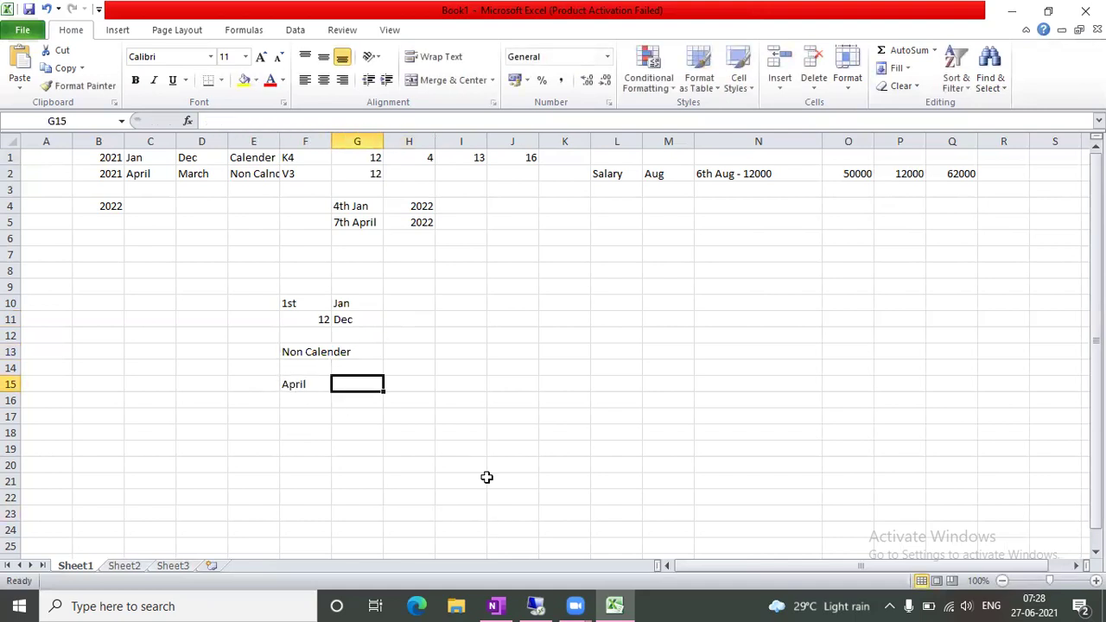
{"action": "key", "text": "Return"}
{"action": "type", "text": "May"}
{"action": "key", "text": "Return"}
{"action": "type", "text": "June"}
{"action": "key", "text": "Tab"}
{"action": "key", "text": "Up"}
{"action": "key", "text": "Up"}
{"action": "key", "text": "Left"}
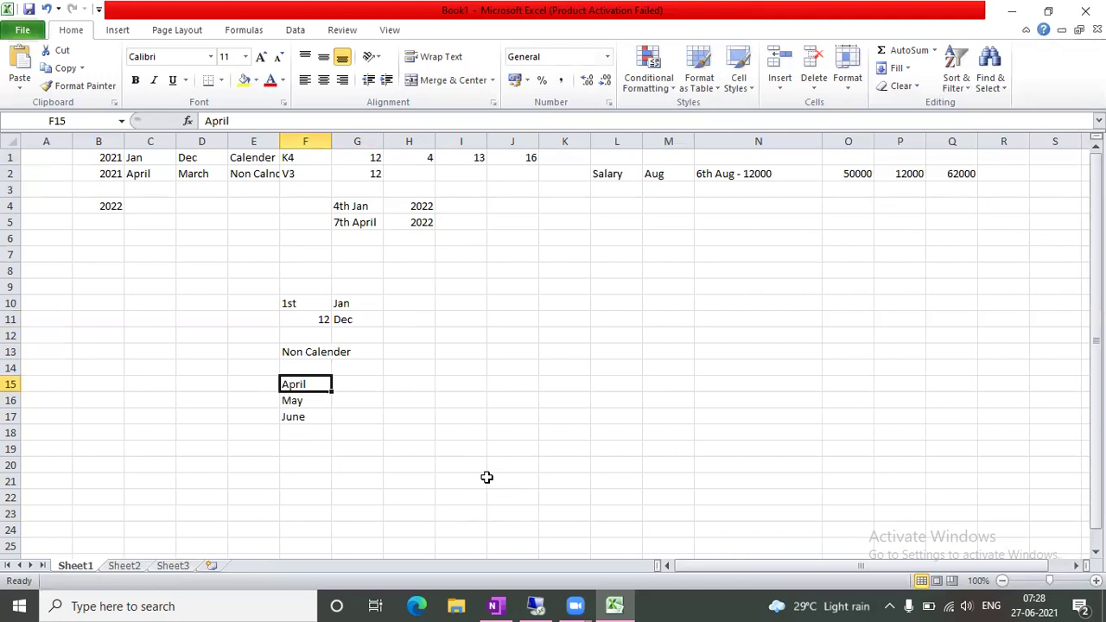
Enter April's periods: 4th PP in G15 and 1st PP in H15
{"action": "key", "text": "Right"}
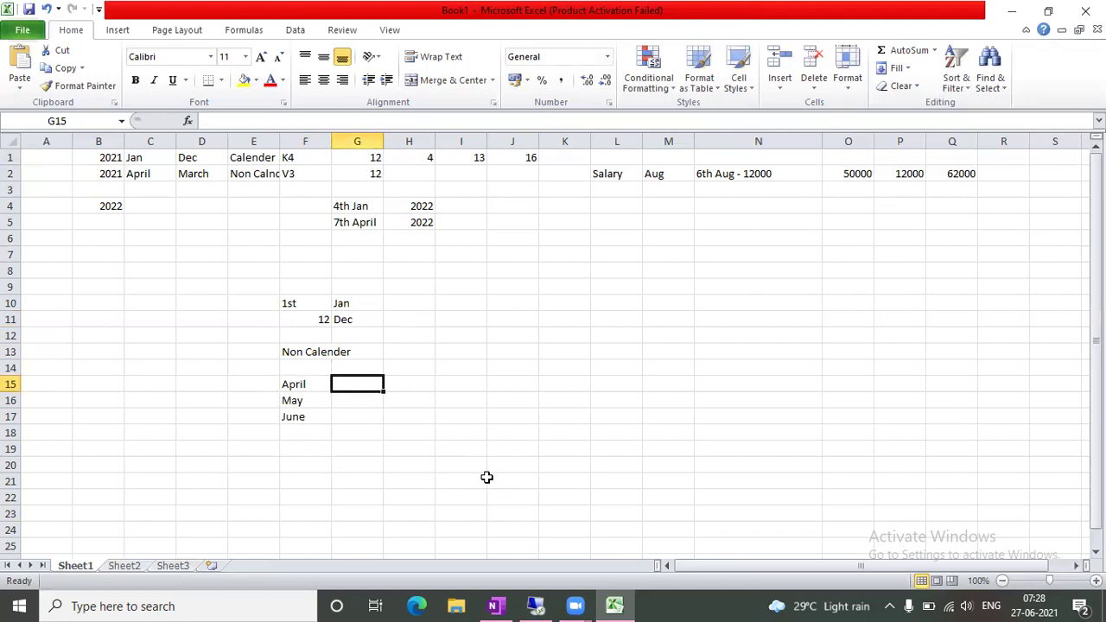
{"action": "type", "text": "4th PP"}
{"action": "key", "text": "Tab"}
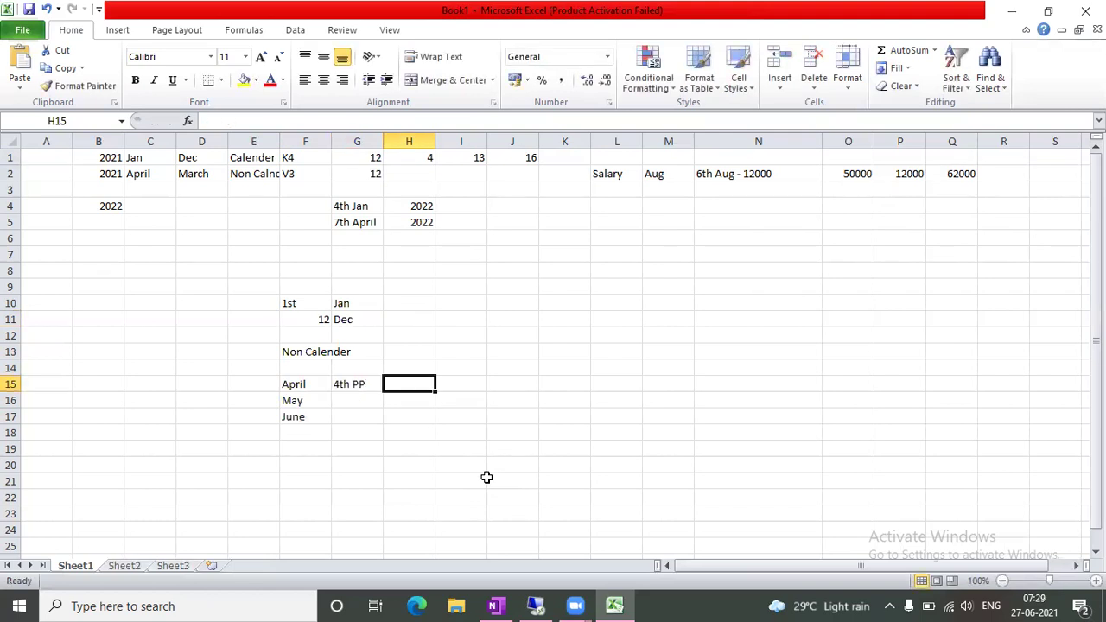
{"action": "type", "text": "1st PP"}
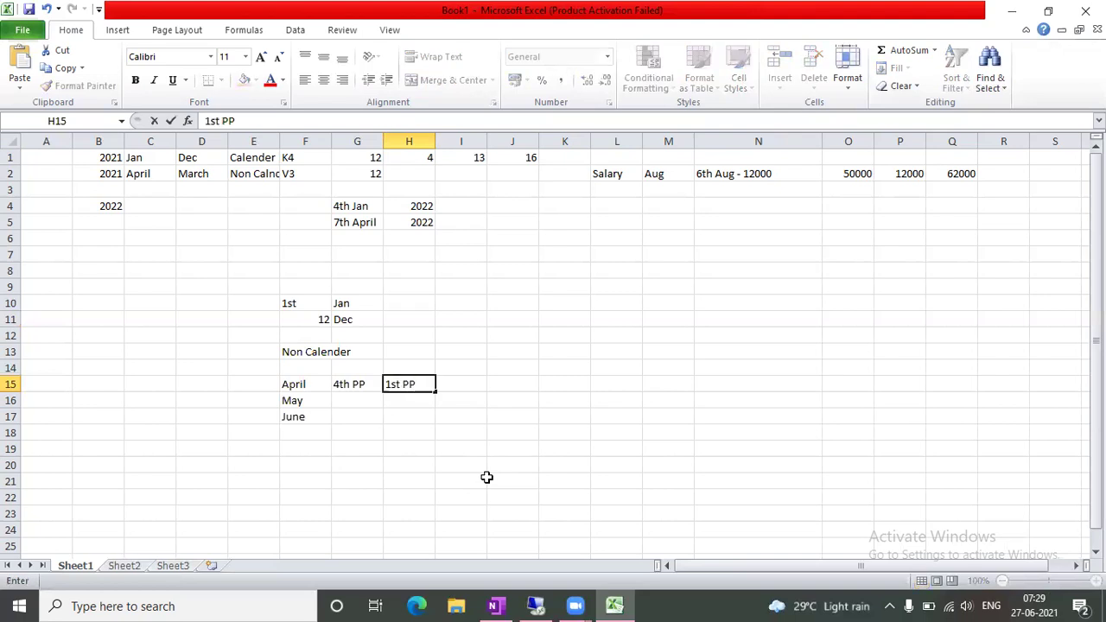
{"action": "key", "text": "Down"}
{"action": "key", "text": "Left"}
{"action": "key", "text": "Right"}
{"action": "key", "text": "Left"}
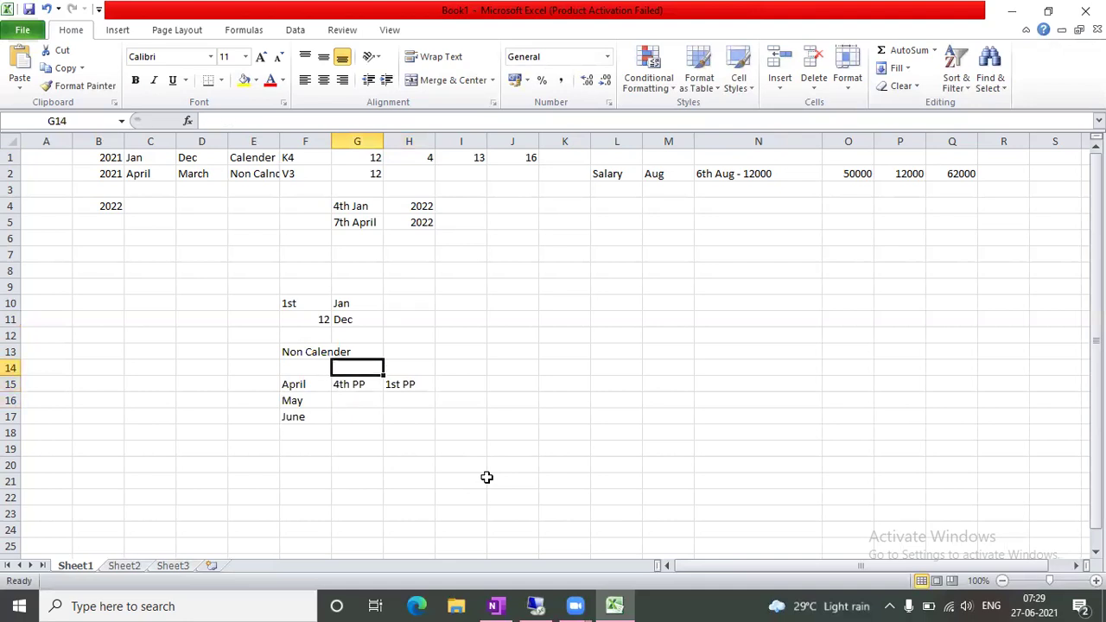
Add Calender and Reporting headers in G14:H14, and May's periods 5th PP and 2nd PP
{"action": "type", "text": "Calender"}
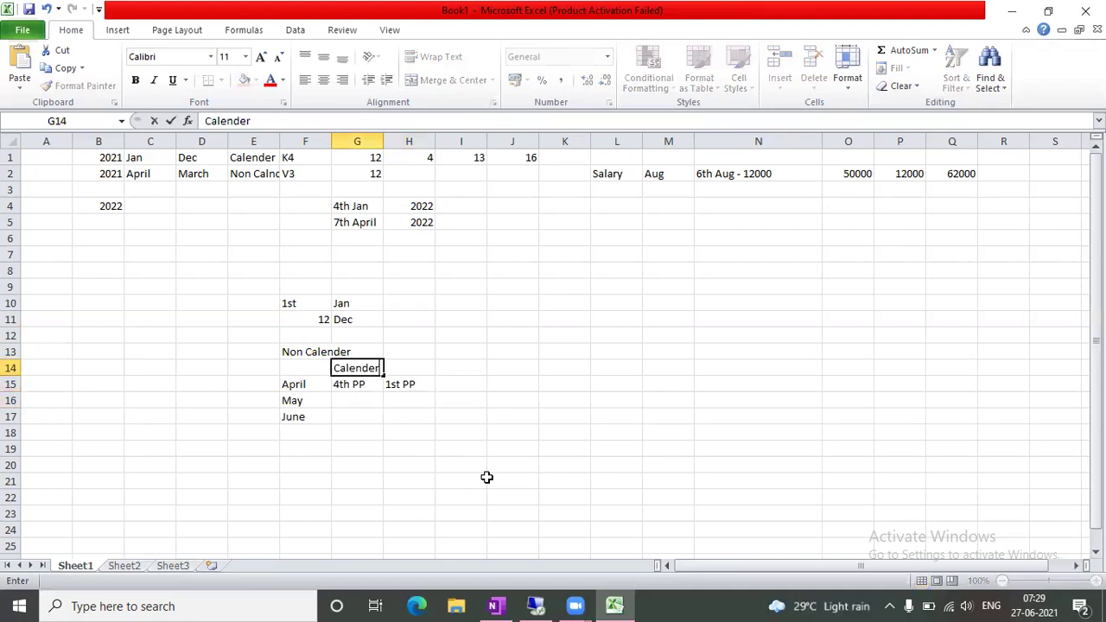
{"action": "key", "text": "Tab"}
{"action": "type", "text": "rEPORTING"}
{"action": "key", "text": "Return"}
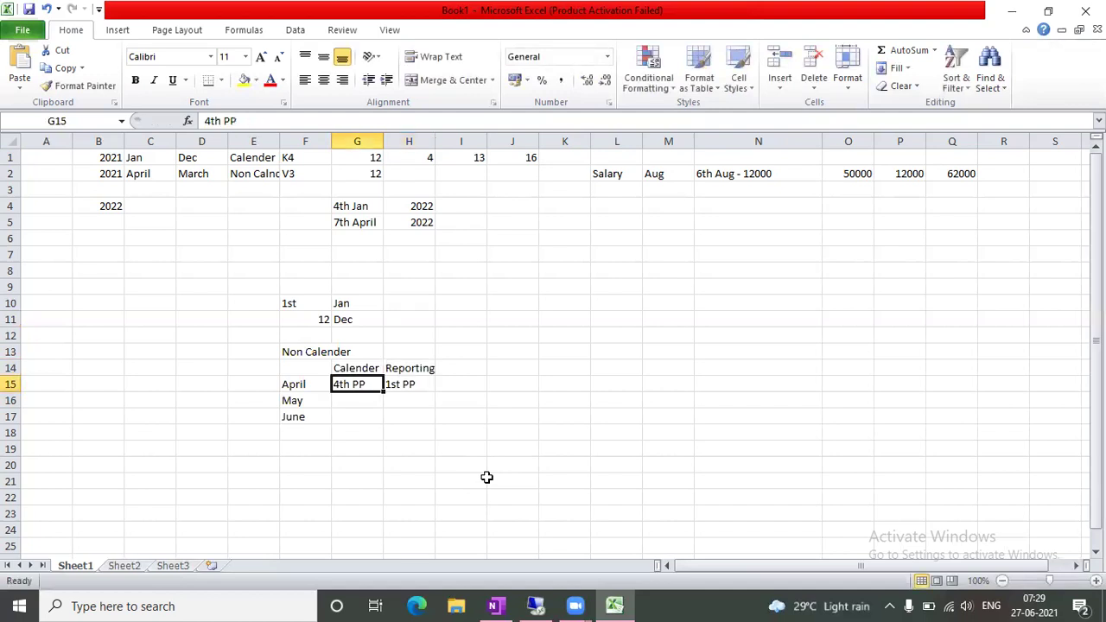
{"action": "key", "text": "Return"}
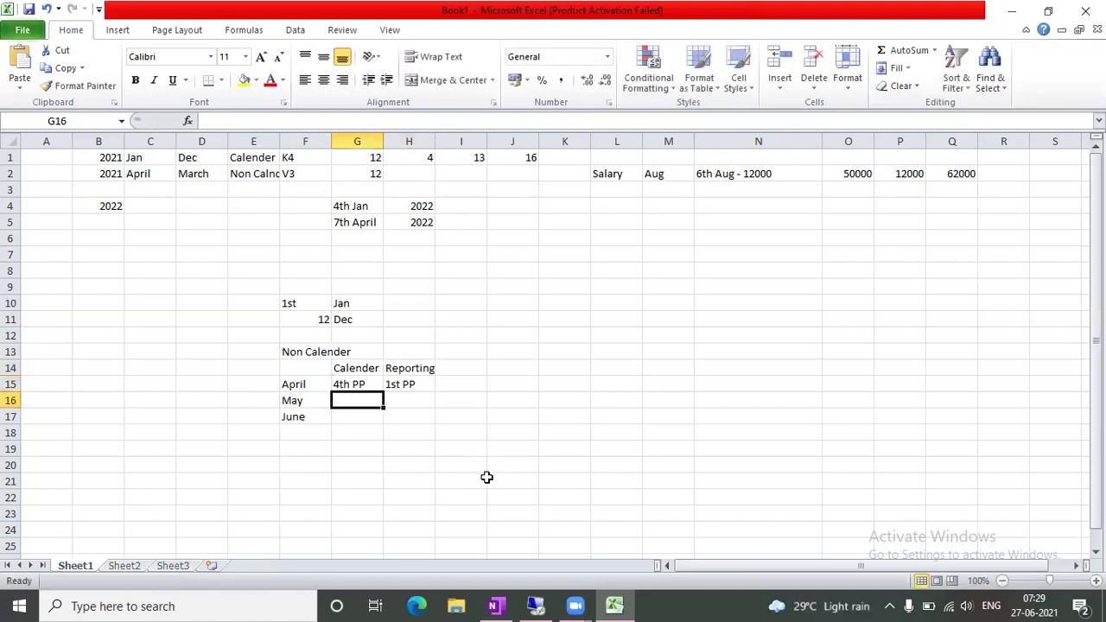
{"action": "type", "text": "5th PP"}
{"action": "key", "text": "Tab"}
{"action": "type", "text": "2nd PP"}
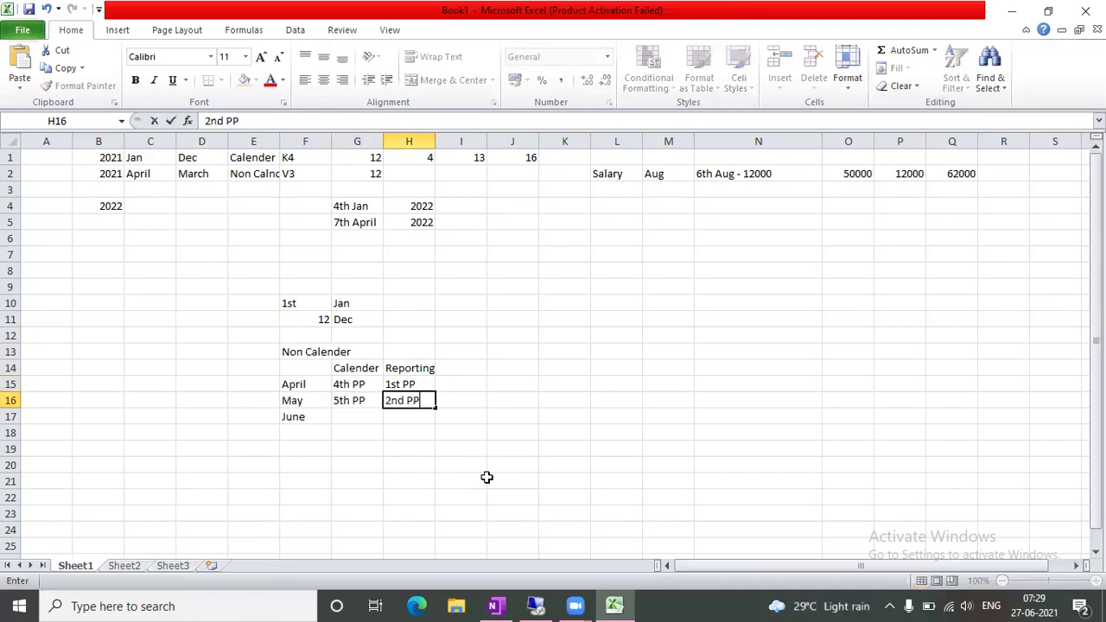
{"action": "key", "text": "Tab"}
Add a Dec row in F18 with 12th PP and 9th
{"action": "scroll", "coordinate": [432, 466], "scroll_direction": "down", "scroll_amount": 1}
{"action": "left_click", "coordinate": [302, 399]}
{"action": "key", "text": "Up"}
{"action": "type", "text": "Dec"}
{"action": "key", "text": "Tab"}
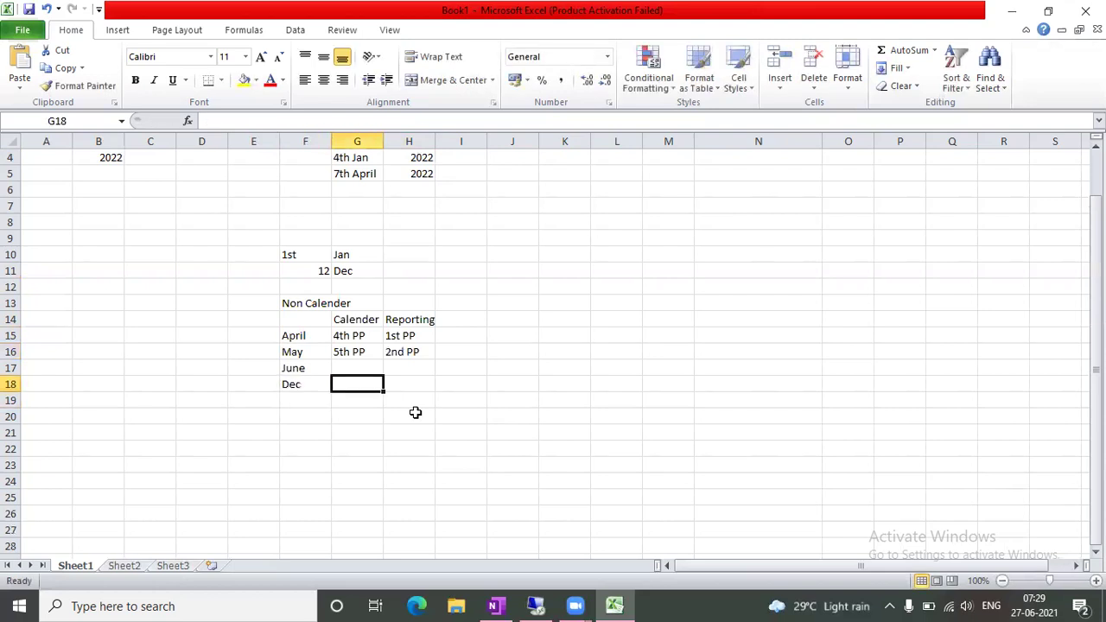
{"action": "type", "text": "12thj"}
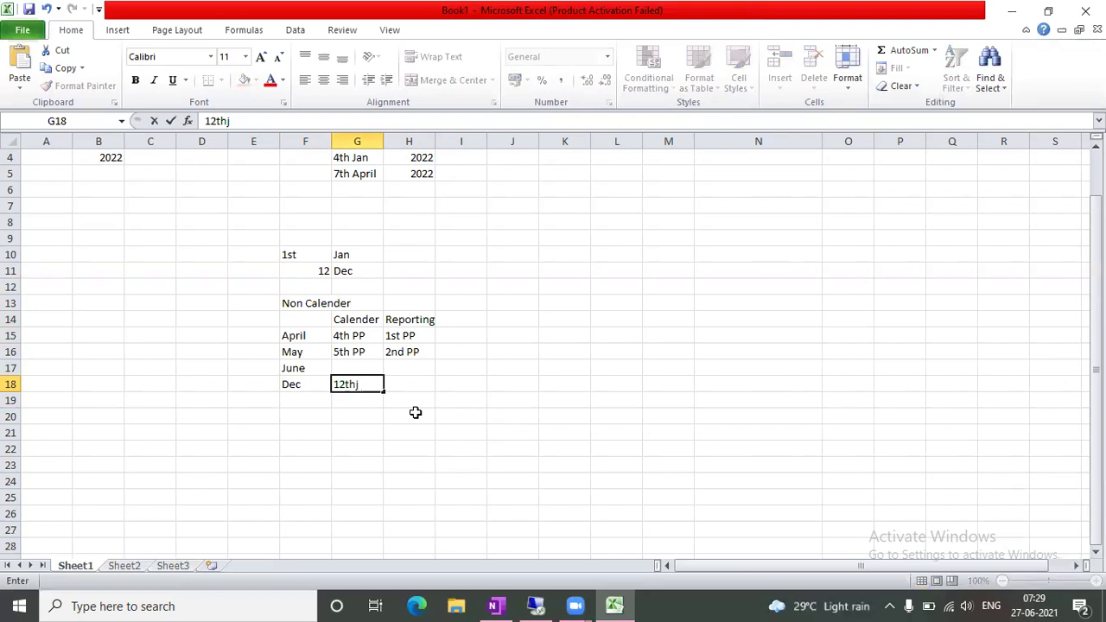
{"action": "key", "text": "BackSpace"}
{"action": "type", "text": "PP"}
{"action": "key", "text": "Tab"}
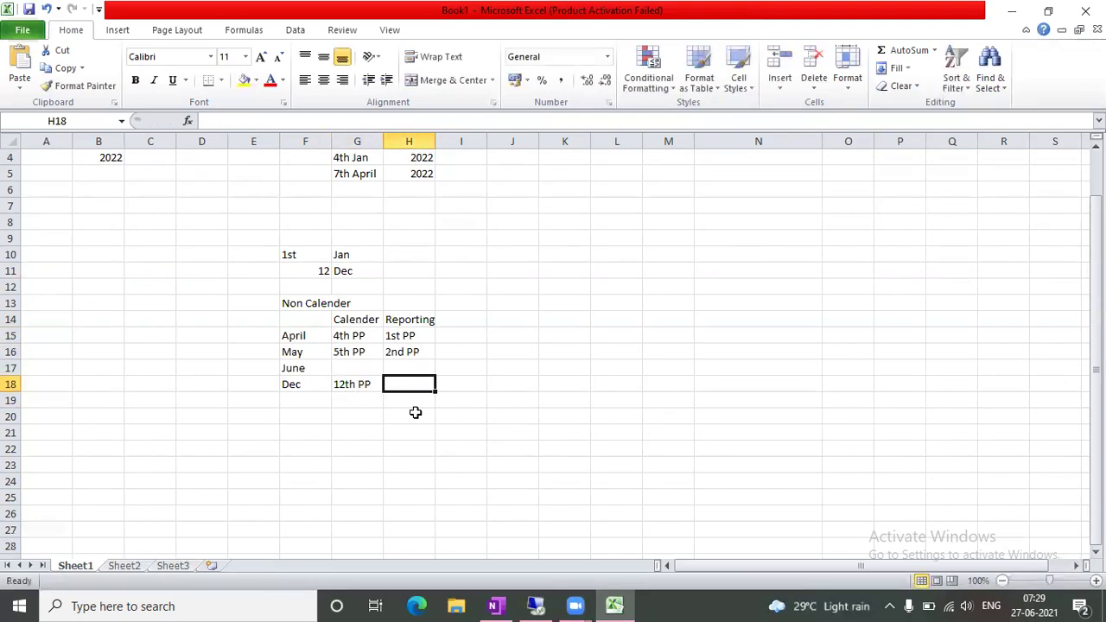
{"action": "type", "text": "9th"}
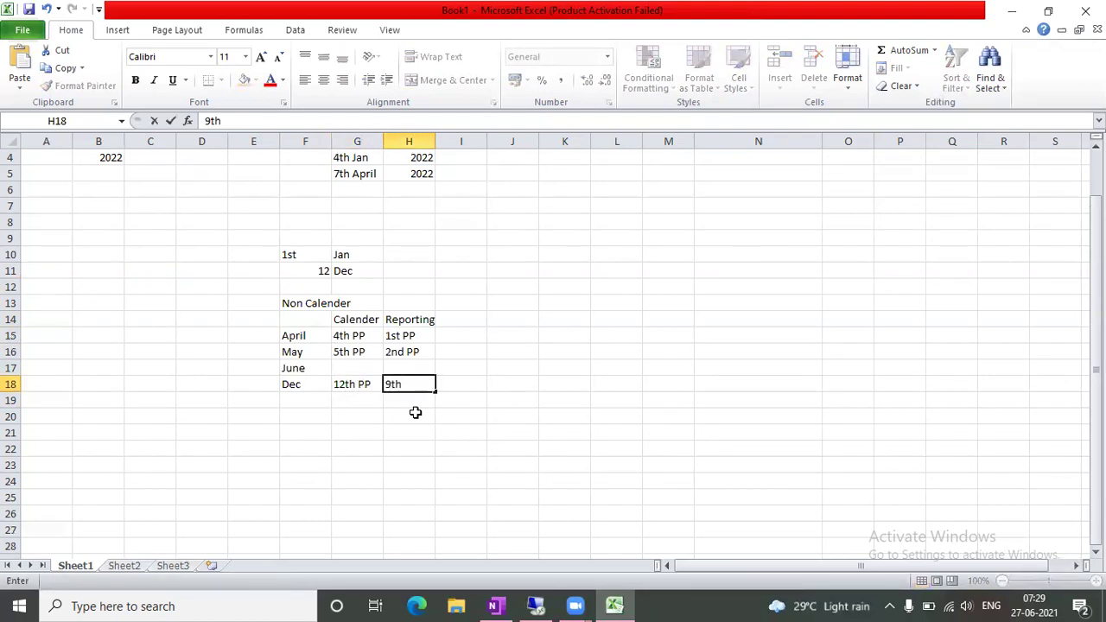
{"action": "key", "text": "Tab"}
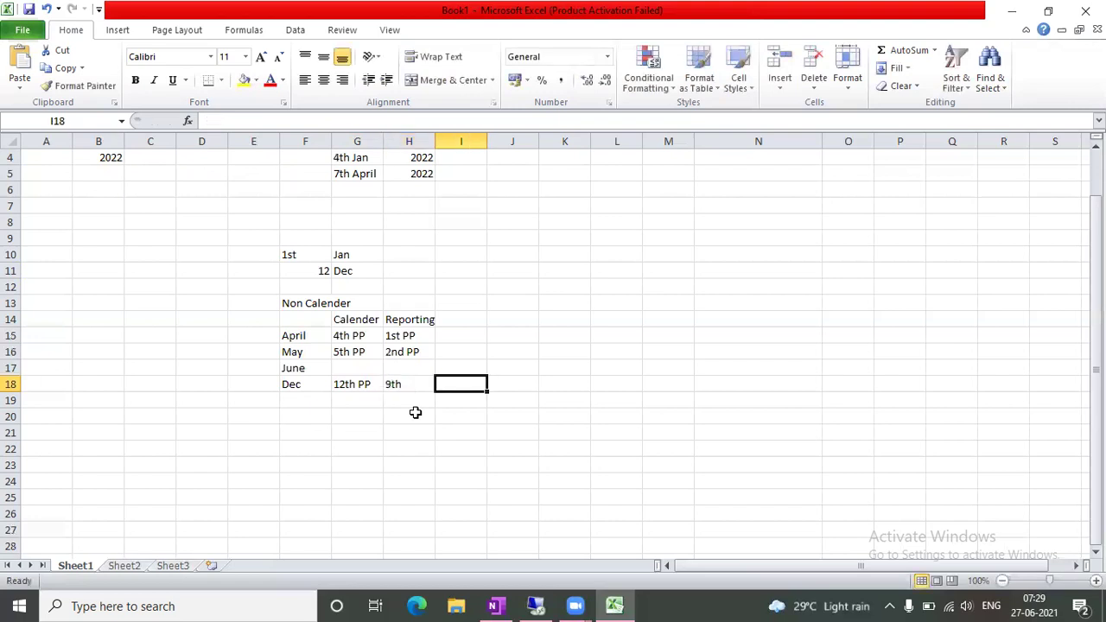
Select the Reporting and Calender column entries to review them
{"action": "left_click_drag", "start_coordinate": [408, 321], "coordinate": [403, 385]}
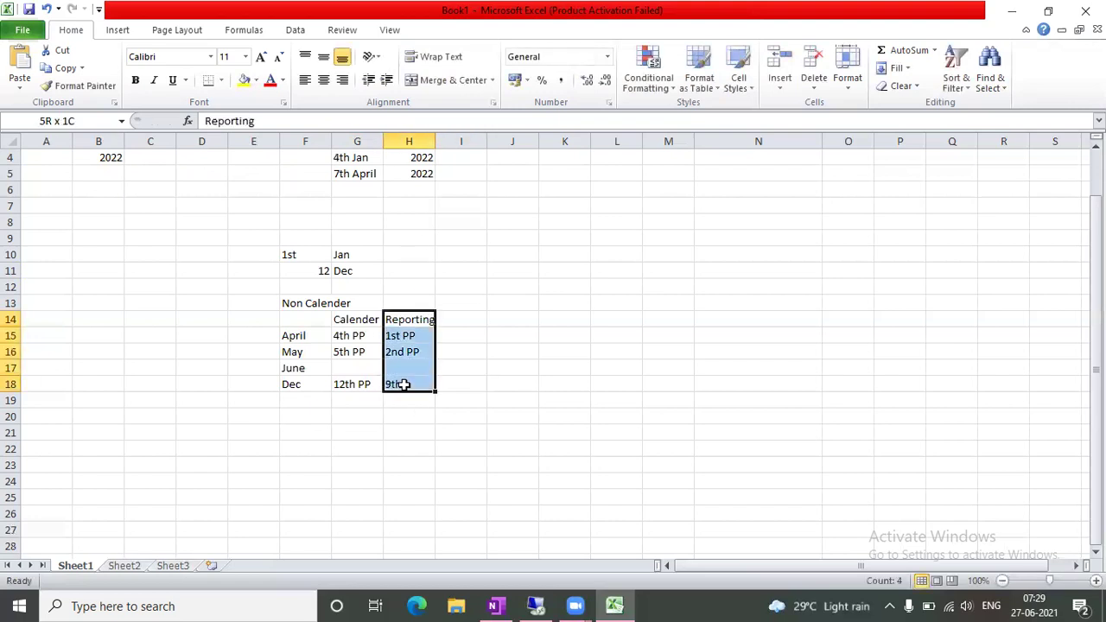
{"action": "left_click", "coordinate": [468, 387]}
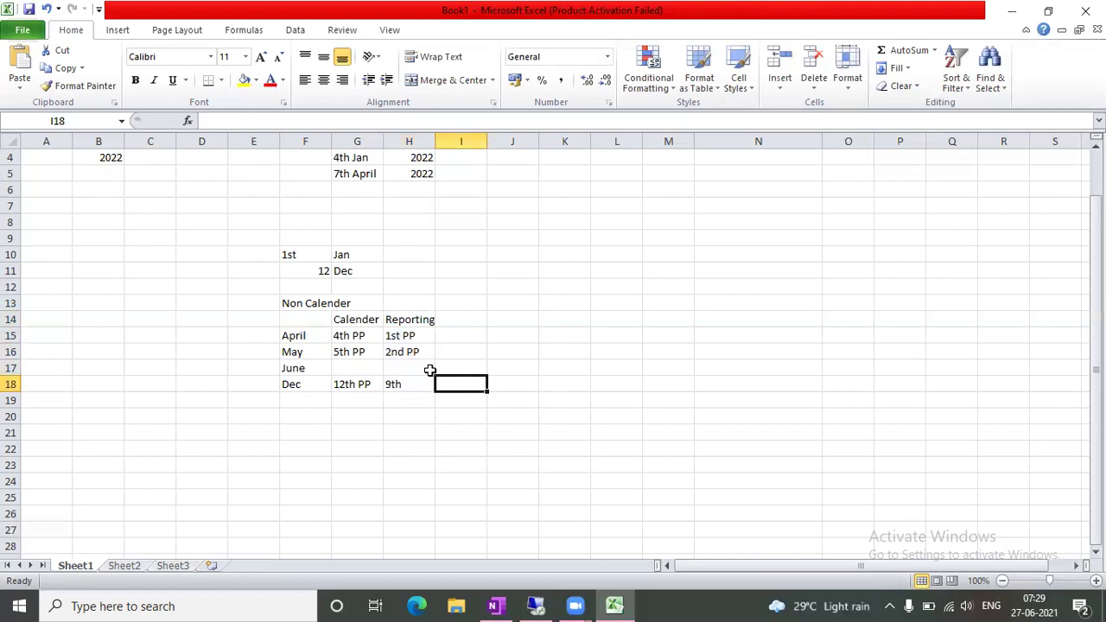
{"action": "left_click_drag", "start_coordinate": [352, 319], "coordinate": [353, 386]}
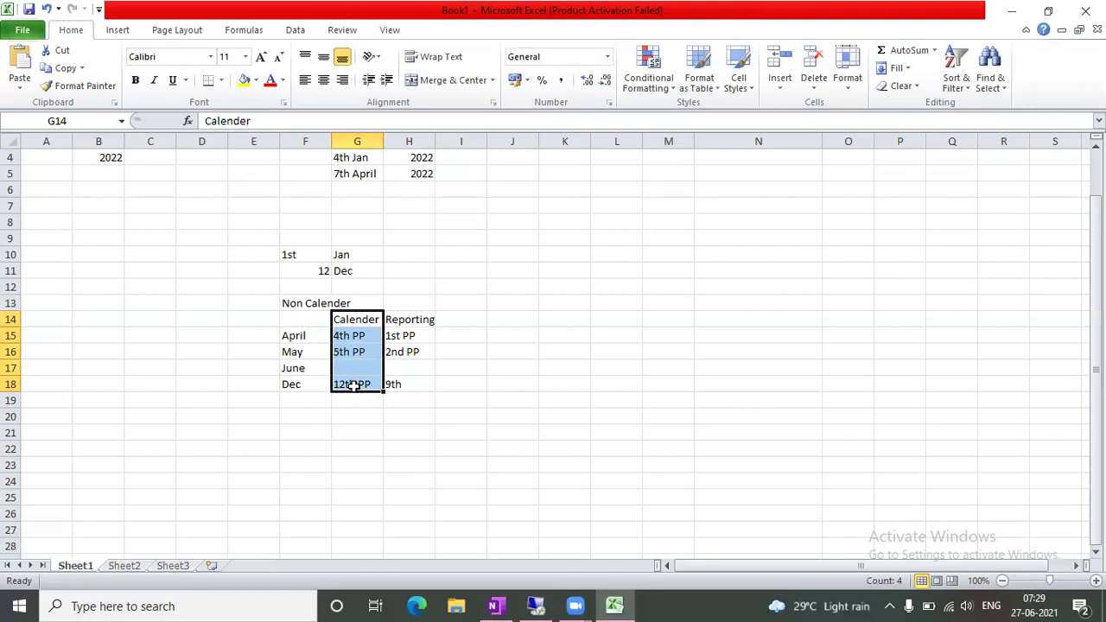
{"action": "left_click", "coordinate": [321, 401]}
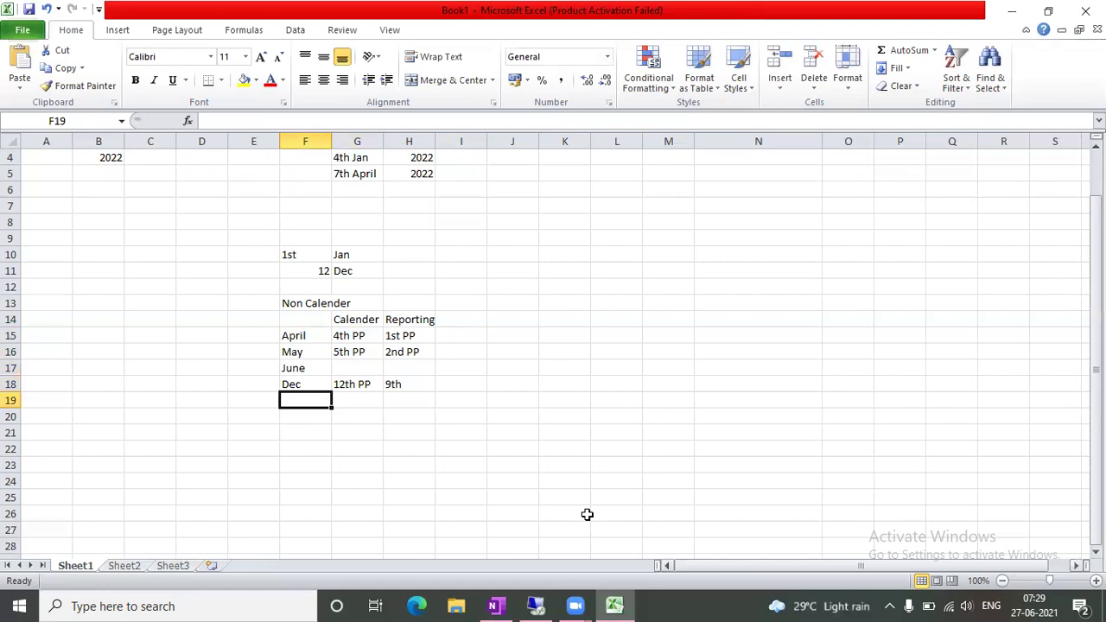
List the months Jan, Feb and March in F19:F21
{"action": "type", "text": "Jan"}
{"action": "key", "text": "Return"}
{"action": "type", "text": "Feb"}
{"action": "key", "text": "Return"}
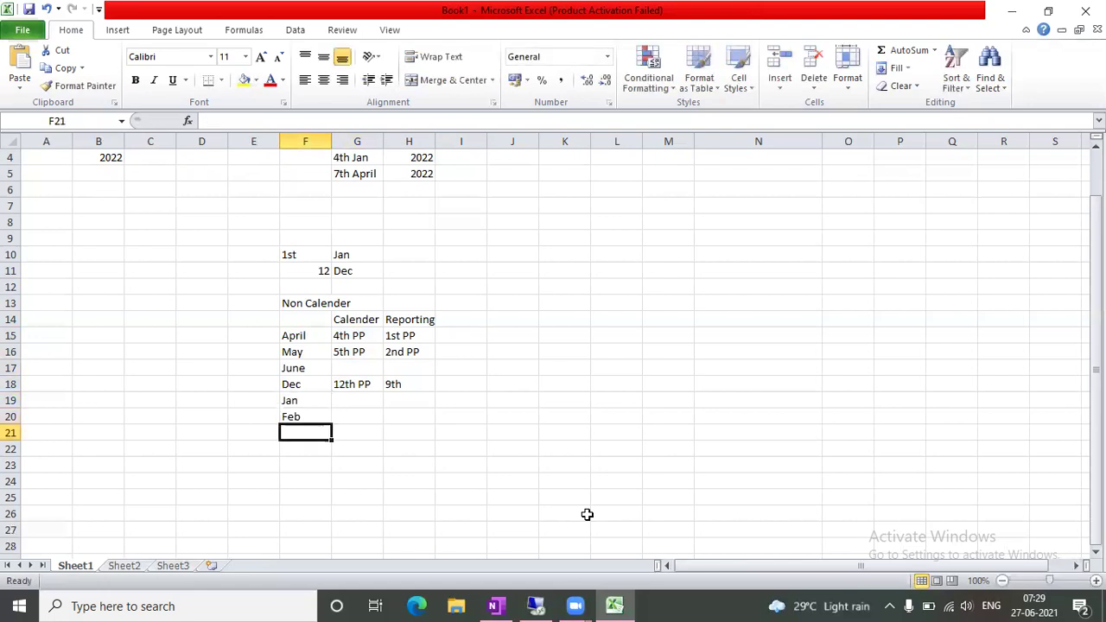
{"action": "type", "text": "Marc"}
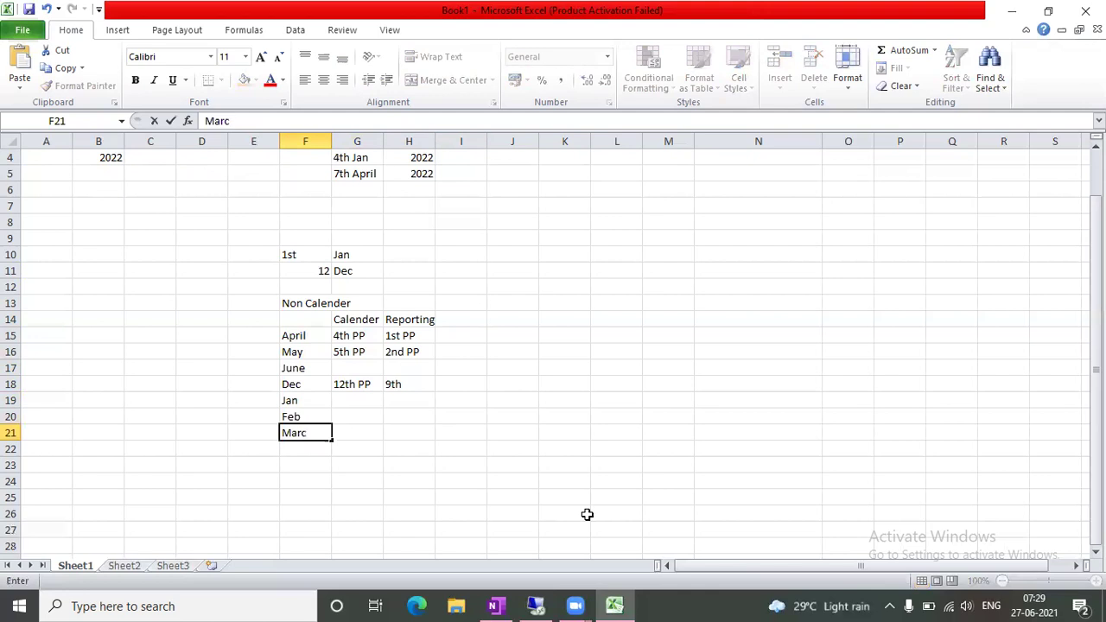
{"action": "type", "text": "h"}
{"action": "key", "text": "Tab"}
Enter Jan's periods 1st-2022 in G19 and 10-2021 in H19
{"action": "key", "text": "Up"}
{"action": "key", "text": "Up"}
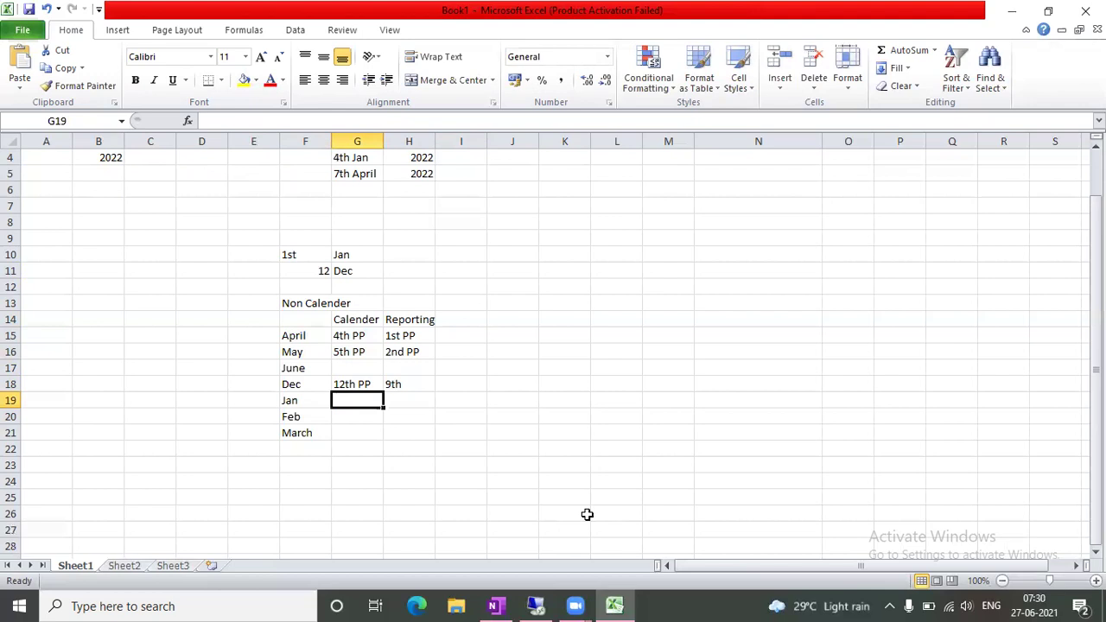
{"action": "type", "text": "1st"}
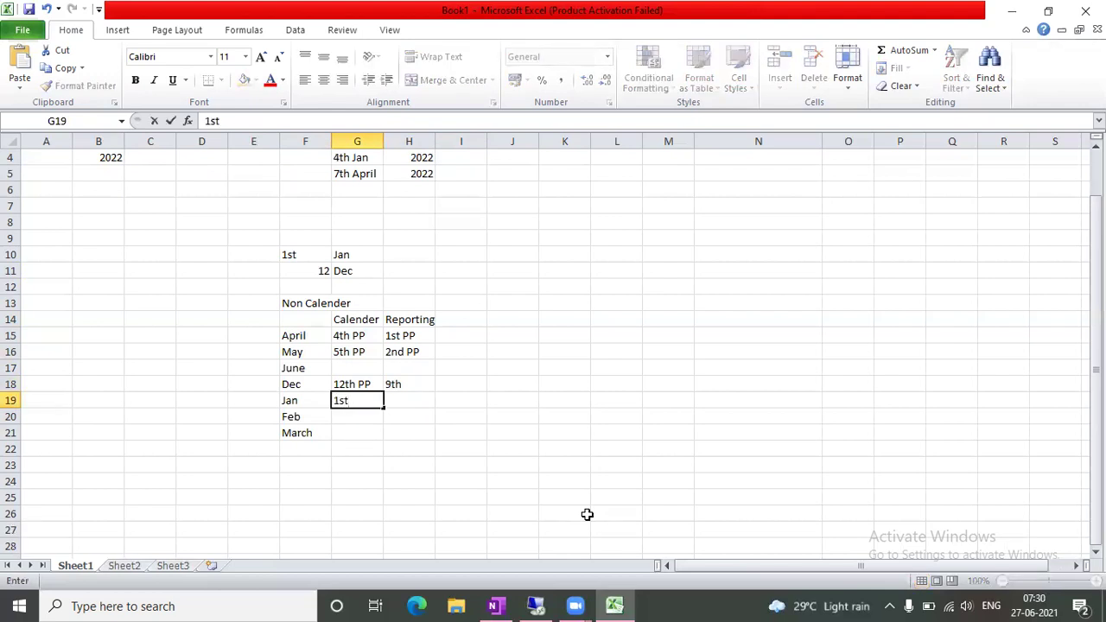
{"action": "type", "text": "-2022"}
{"action": "key", "text": "Tab"}
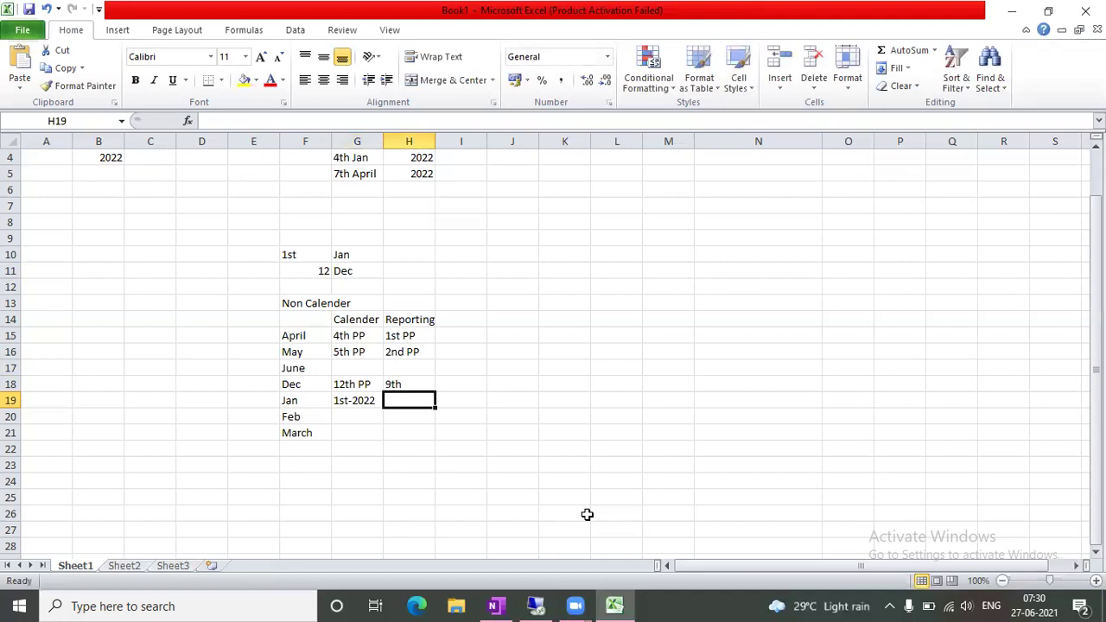
{"action": "type", "text": "10"}
{"action": "key", "text": "Tab"}
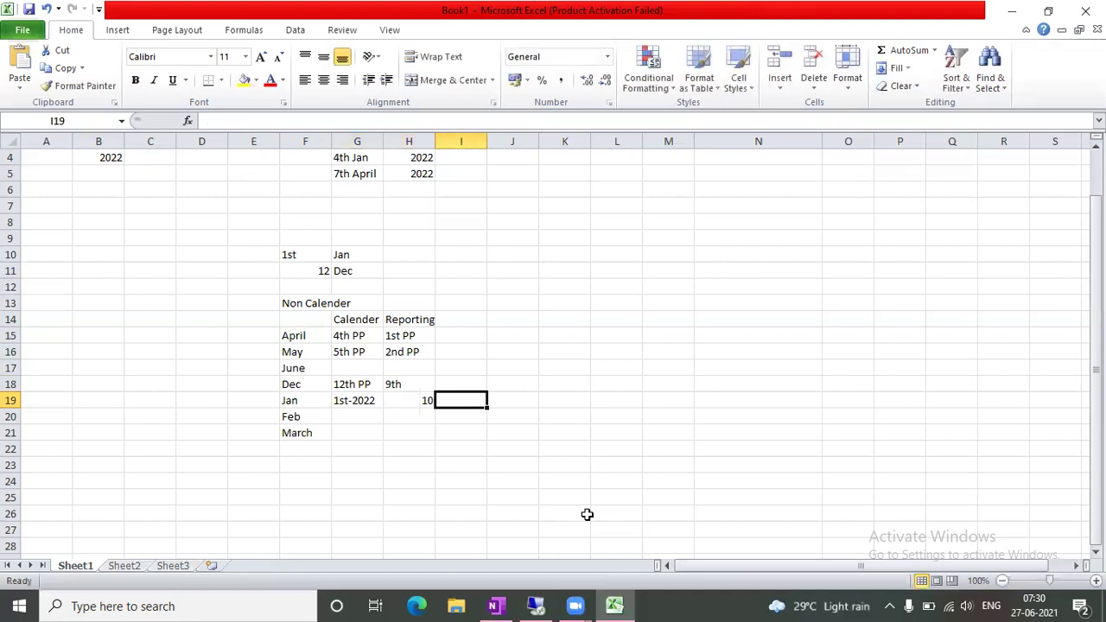
{"action": "left_click", "coordinate": [409, 395]}
{"action": "left_click", "coordinate": [245, 122]}
{"action": "type", "text": "-2021"}
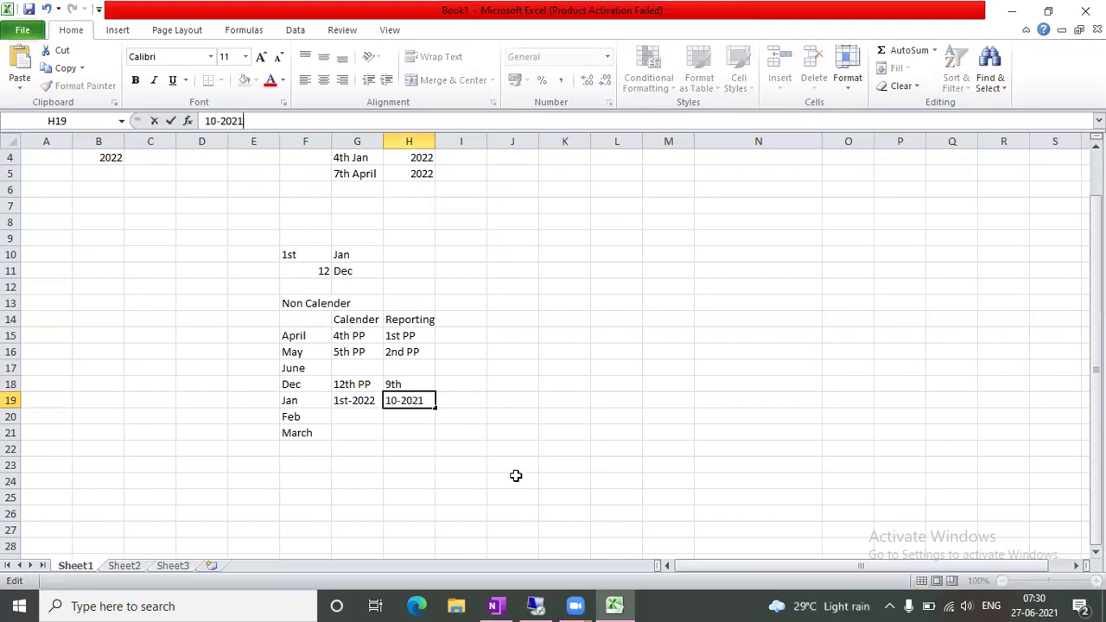
{"action": "left_click", "coordinate": [510, 418]}
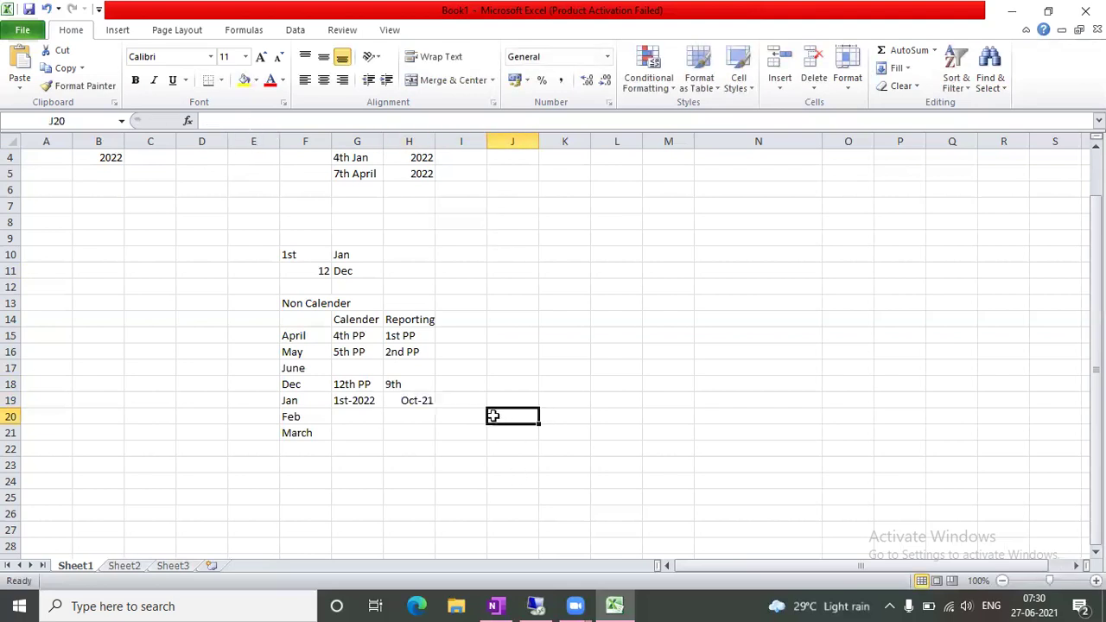
Replace the date Excel created in H19 with the text 10 PP-2021
{"action": "left_click", "coordinate": [412, 382]}
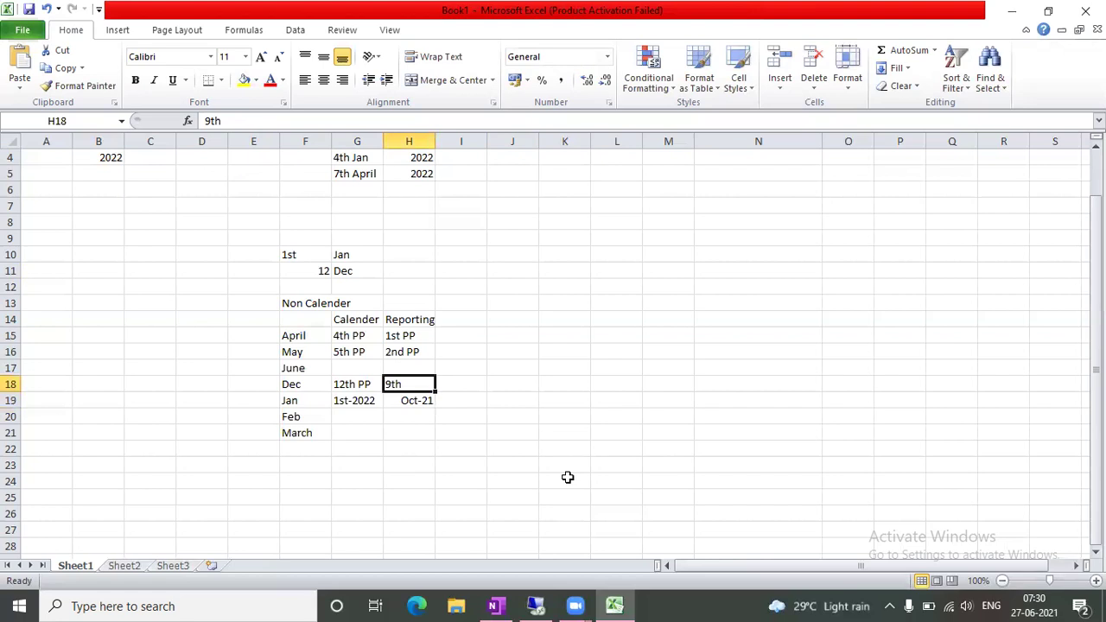
{"action": "left_click", "coordinate": [424, 402]}
{"action": "key", "text": "Delete"}
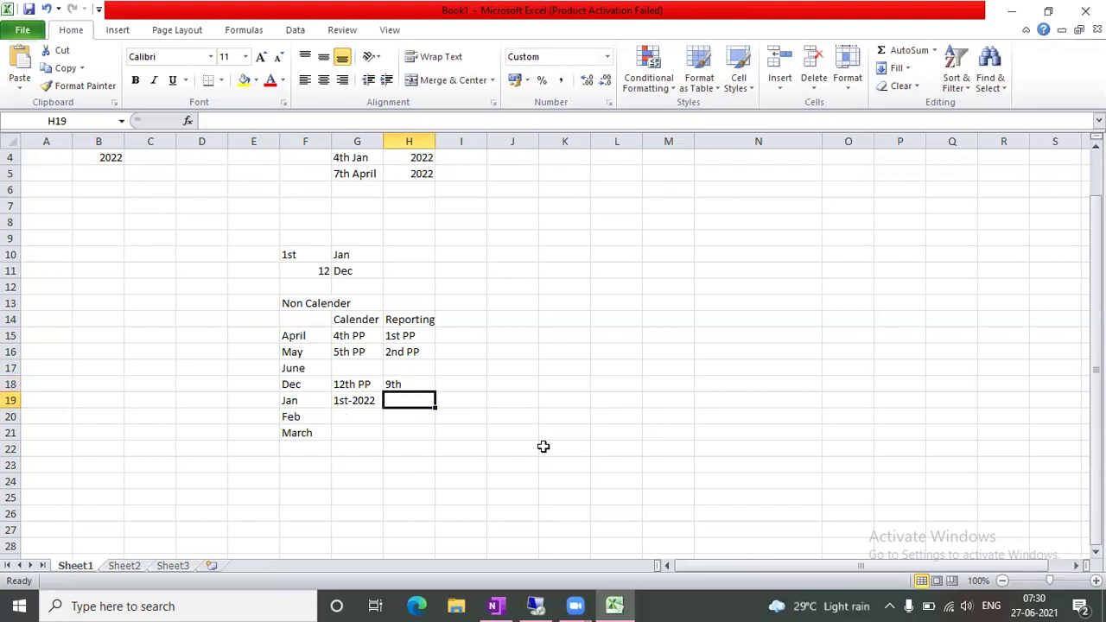
{"action": "type", "text": "10-"}
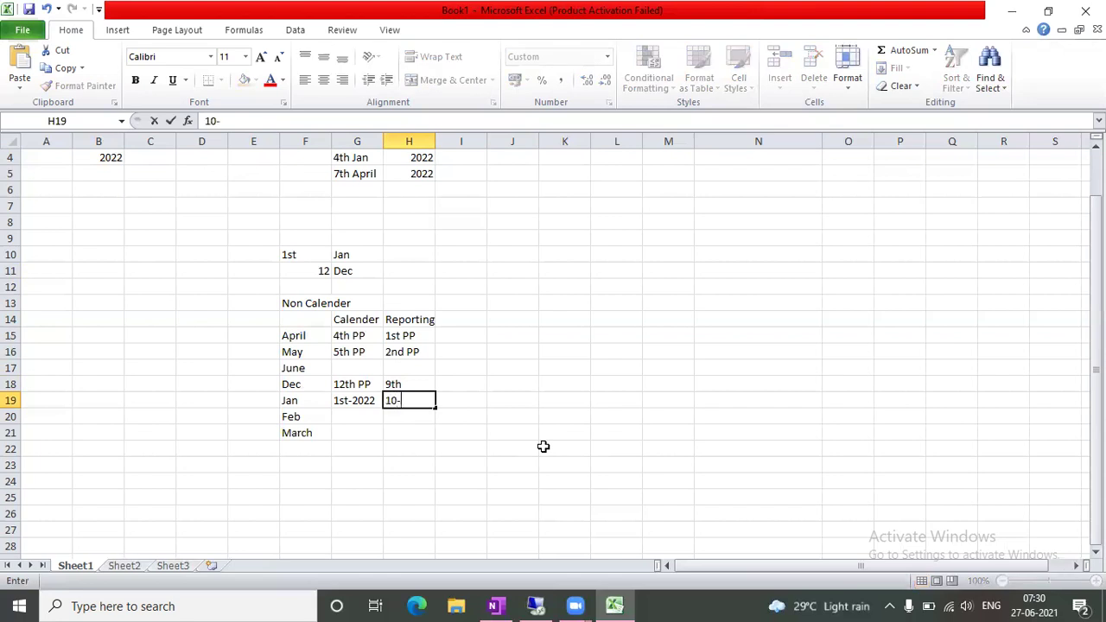
{"action": "key", "text": "BackSpace"}
{"action": "type", "text": "PP-2021"}
{"action": "key", "text": "Return"}
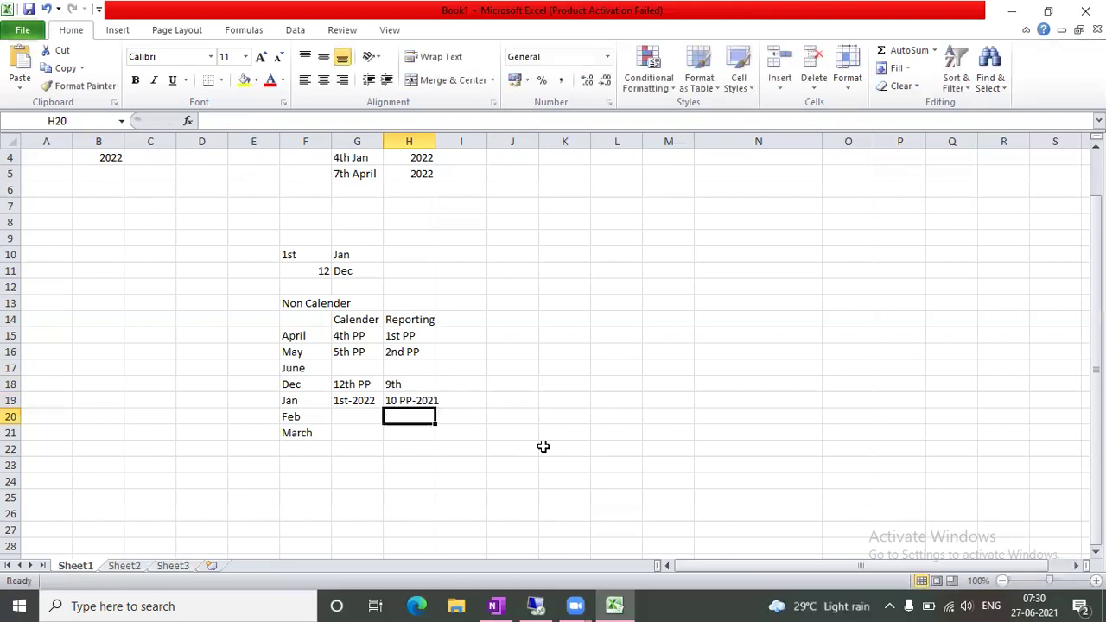
Give Feb the periods 2nd -2022 and 11, and give March reporting period 12
{"action": "key", "text": "Left"}
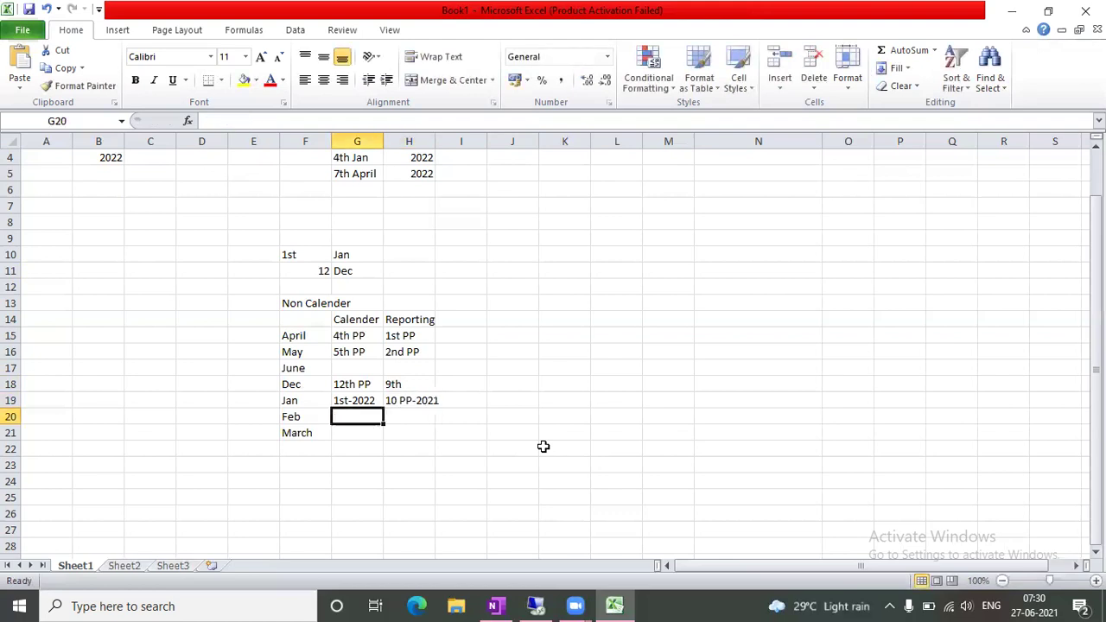
{"action": "type", "text": "2nd -2"}
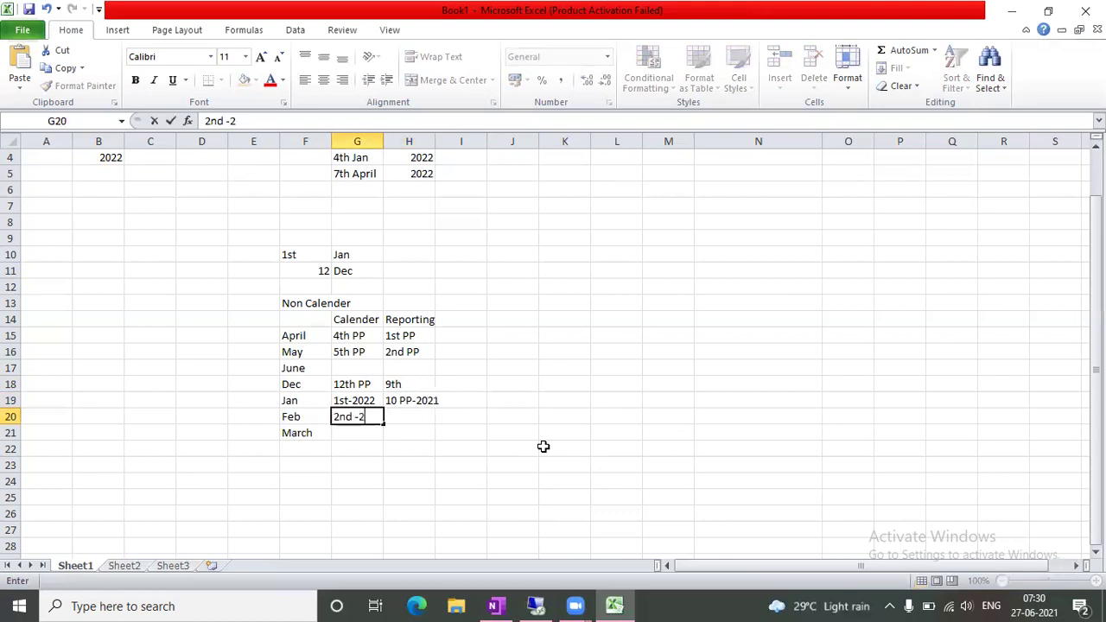
{"action": "type", "text": "022"}
{"action": "key", "text": "Tab"}
{"action": "type", "text": "11"}
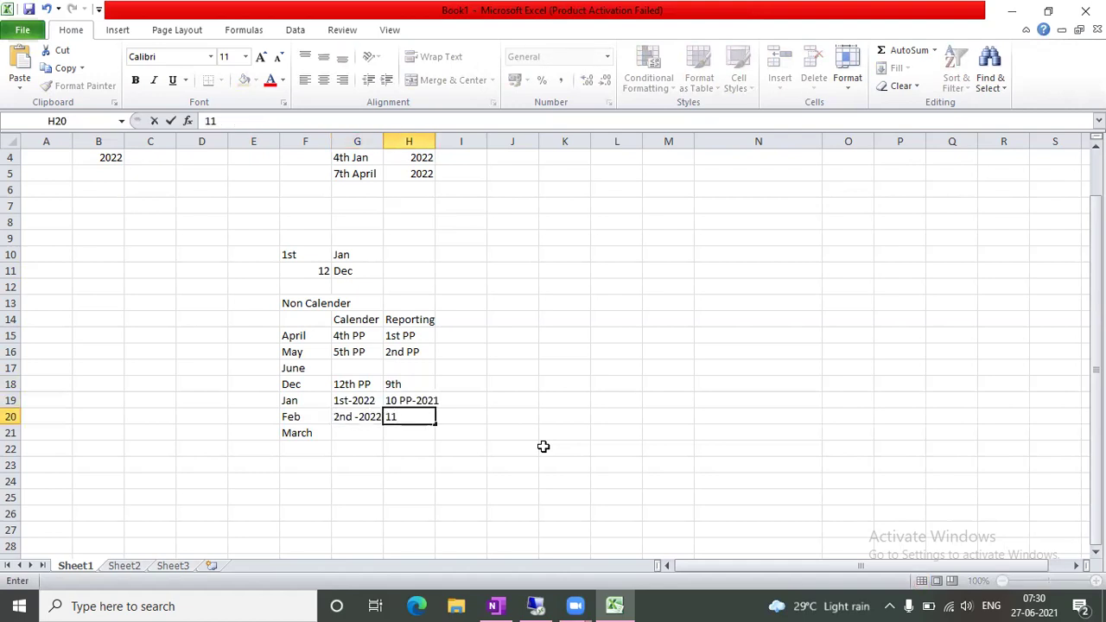
{"action": "key", "text": "Return"}
{"action": "key", "text": "Tab"}
{"action": "type", "text": "12"}
{"action": "key", "text": "Tab"}
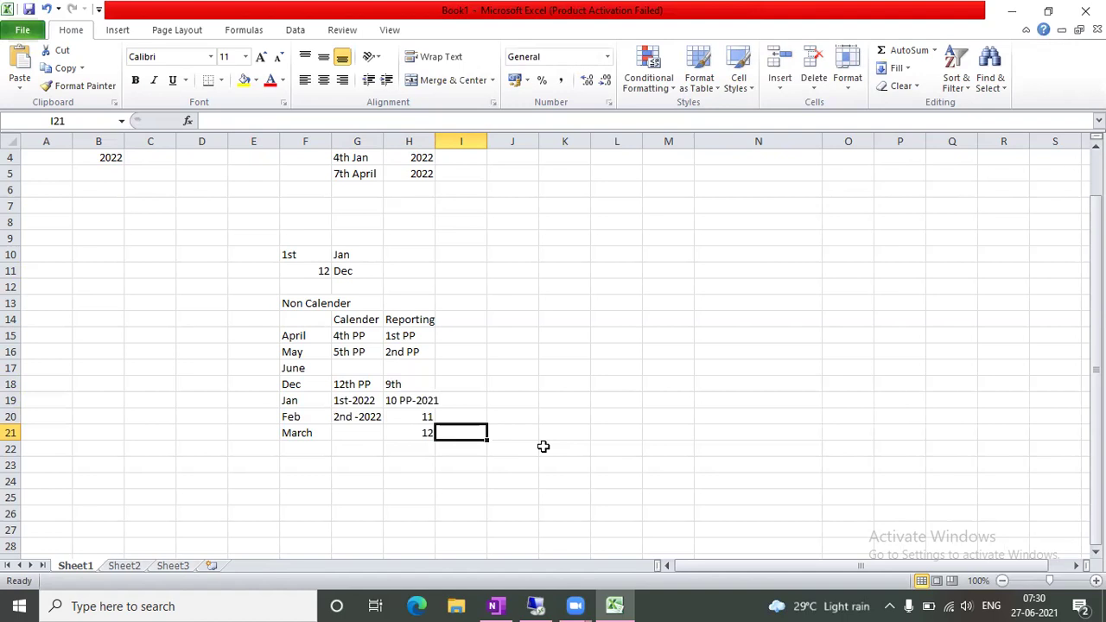
Move to the empty column beside the reporting periods
{"action": "left_click", "coordinate": [300, 429]}
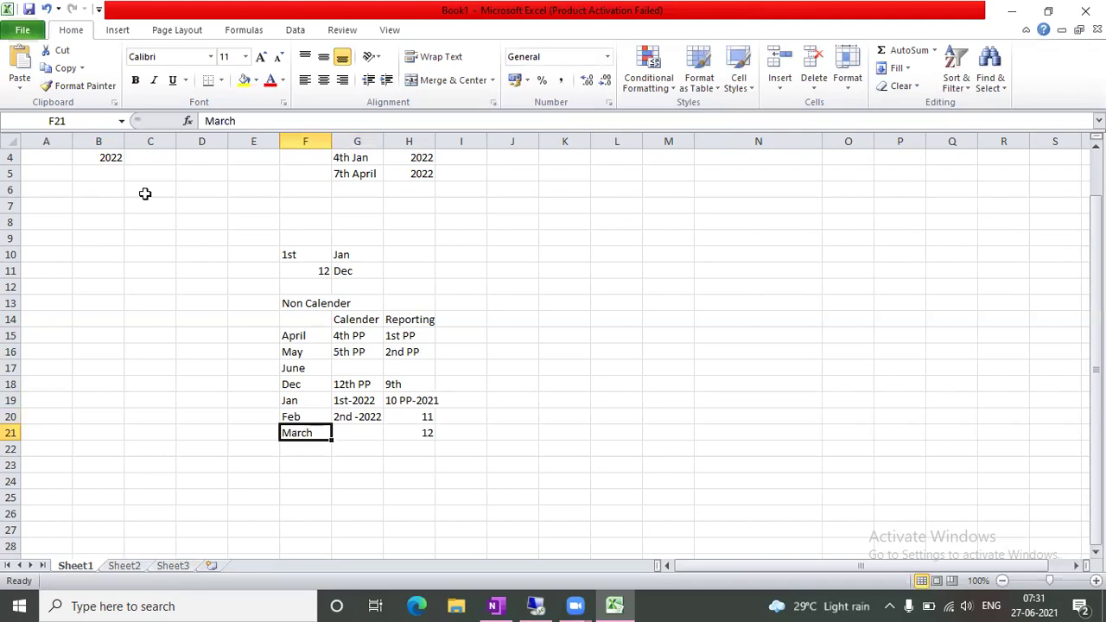
{"action": "key", "text": "Up"}
{"action": "key", "text": "Up"}
{"action": "key", "text": "Right"}
{"action": "key", "text": "Right"}
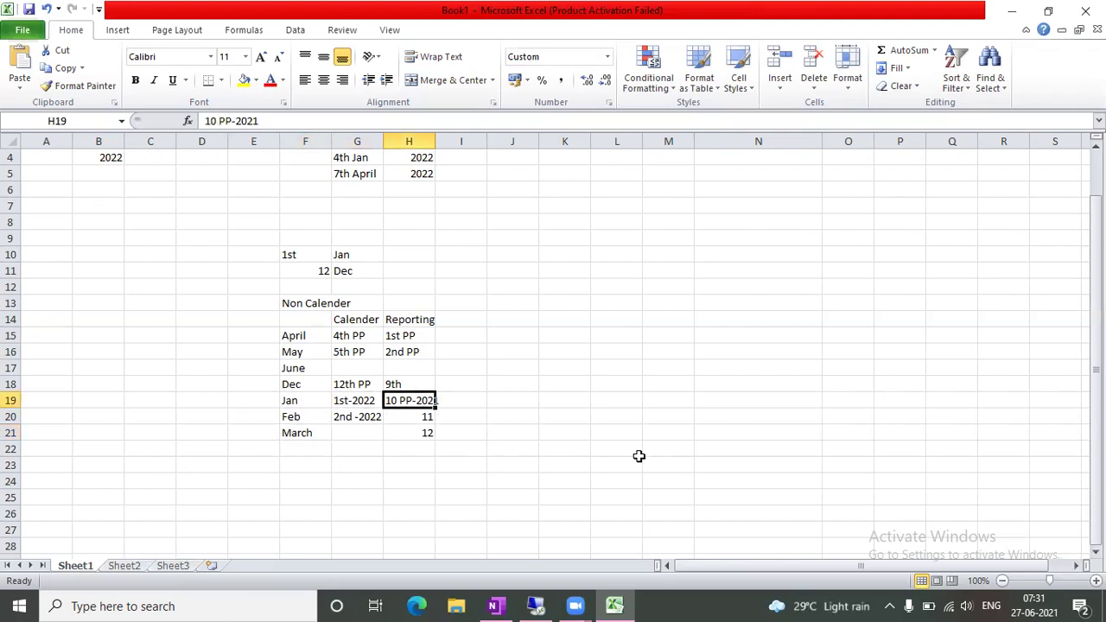
{"action": "key", "text": "Right"}
{"action": "key", "text": "Up"}
{"action": "key", "text": "Up"}
{"action": "key", "text": "Up"}
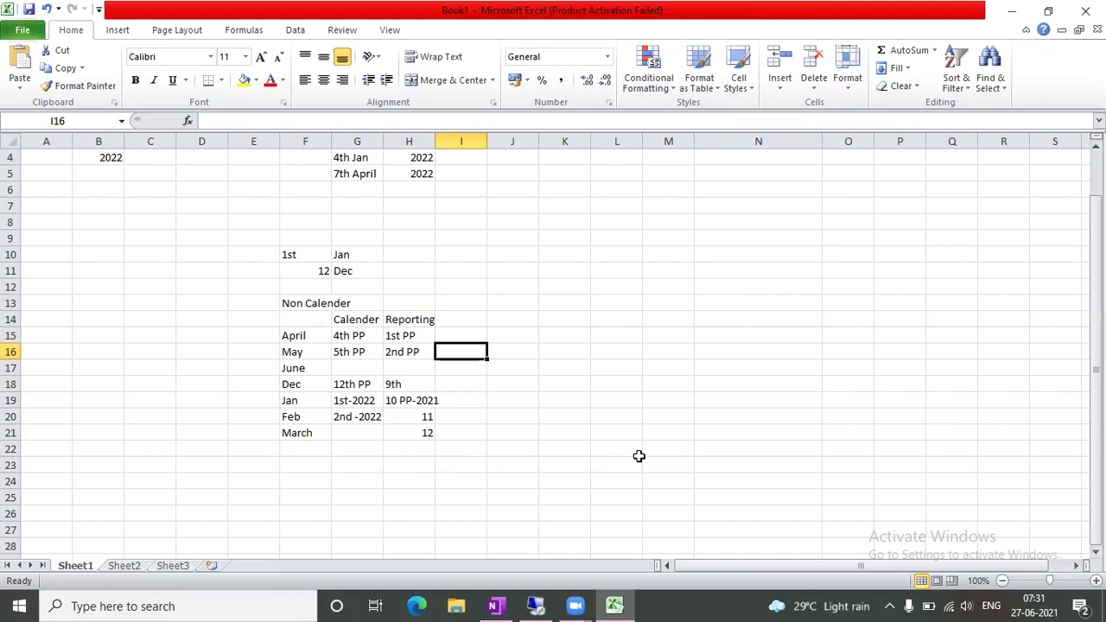
Enter a 0 year offset beside April, May and June in I15:I17
{"action": "left_click", "coordinate": [565, 380]}
{"action": "left_click", "coordinate": [483, 339]}
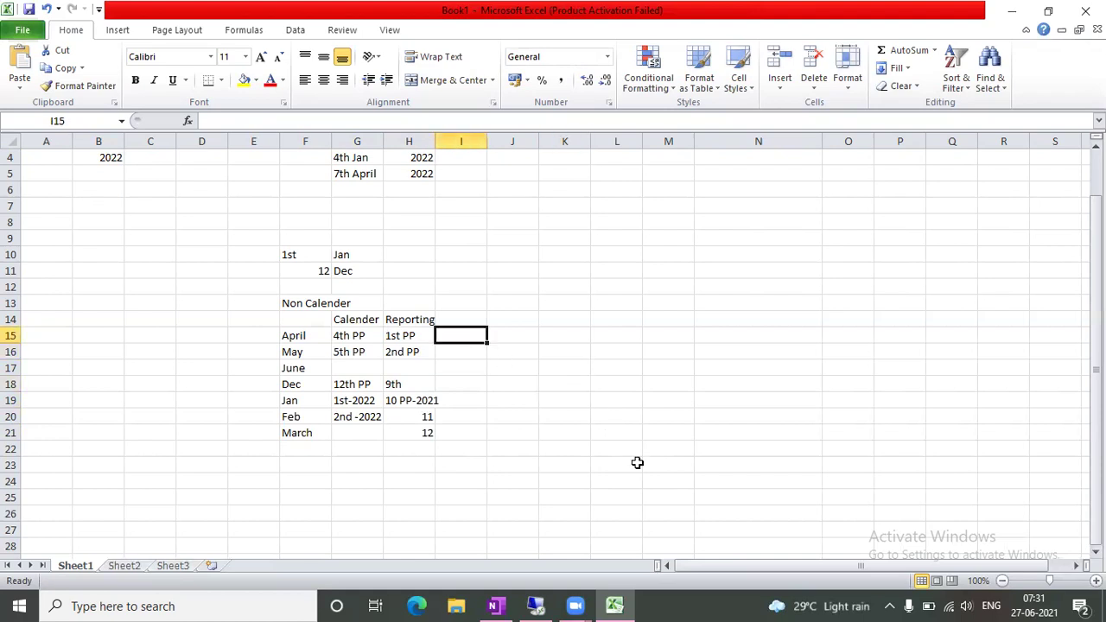
{"action": "type", "text": "0"}
{"action": "key", "text": "Return"}
{"action": "type", "text": "0"}
{"action": "key", "text": "Return"}
{"action": "type", "text": "0"}
{"action": "key", "text": "Return"}
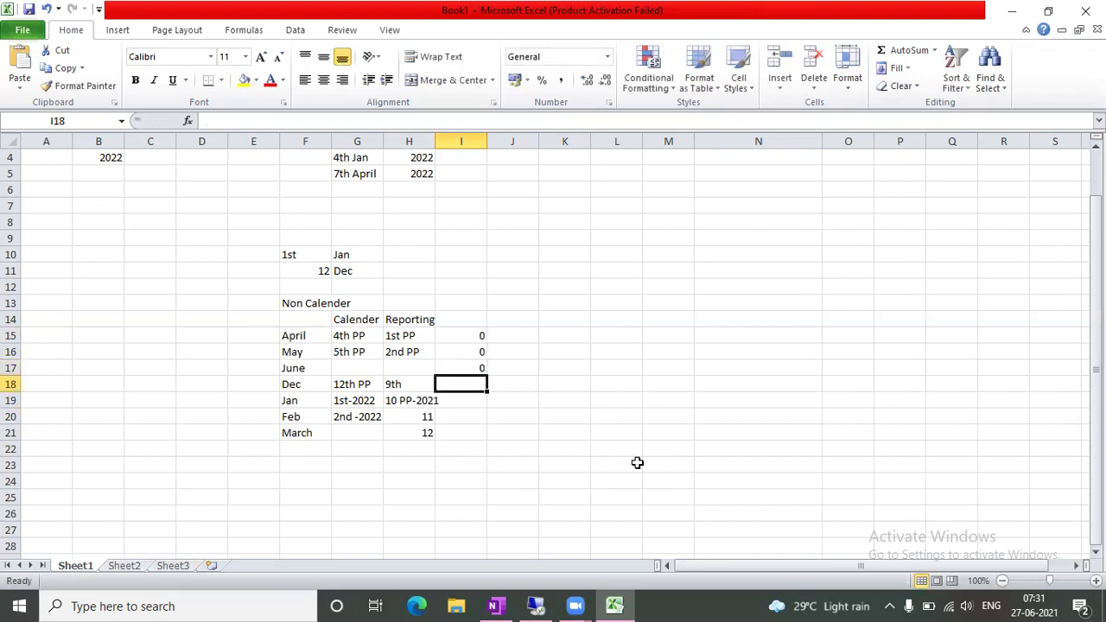
Enter a -1 year offset beside Jan, Feb and March in I19:I21
{"action": "key", "text": "Return"}
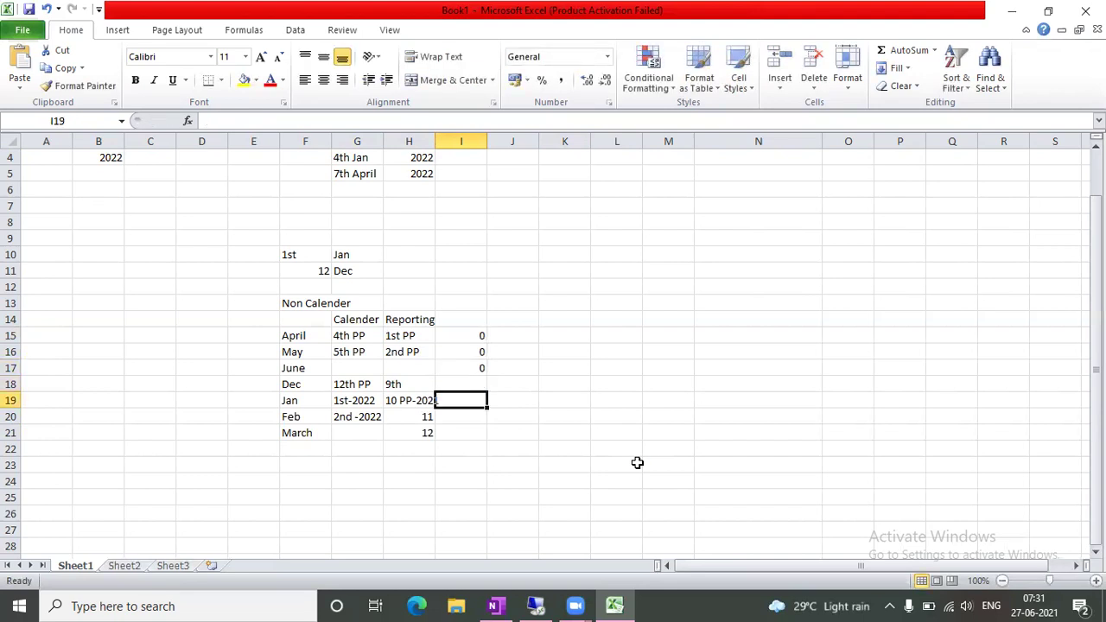
{"action": "type", "text": "-1"}
{"action": "key", "text": "Return"}
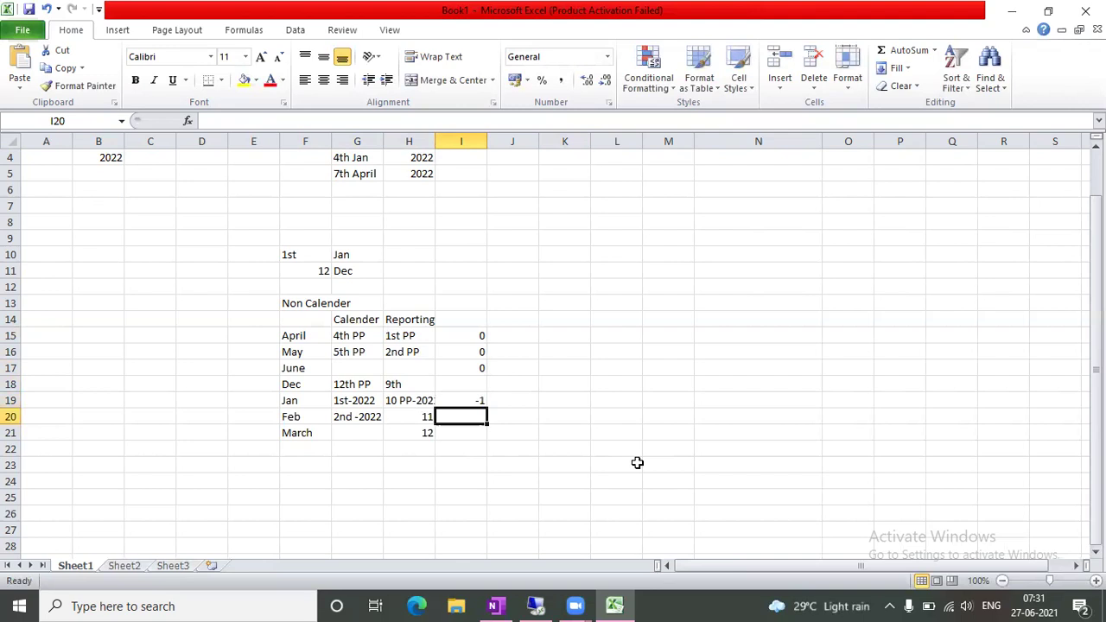
{"action": "type", "text": "-1"}
{"action": "key", "text": "Return"}
{"action": "type", "text": "-1"}
{"action": "key", "text": "Tab"}
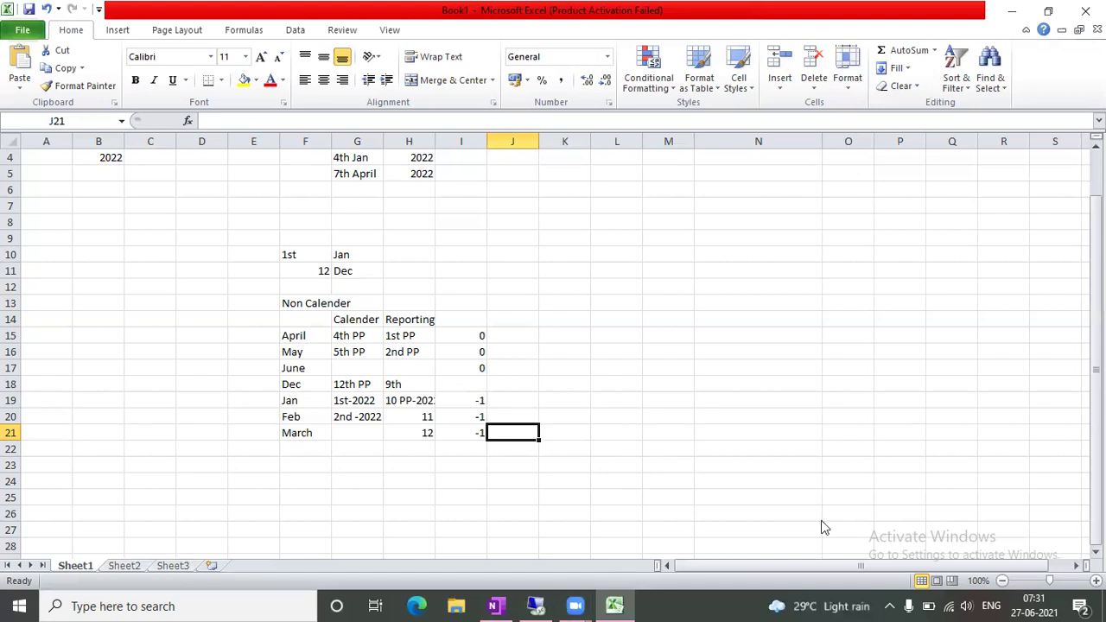
{"action": "left_click_drag", "start_coordinate": [443, 238], "coordinate": [946, 246]}
{"action": "left_click_drag", "start_coordinate": [681, 189], "coordinate": [691, 280]}
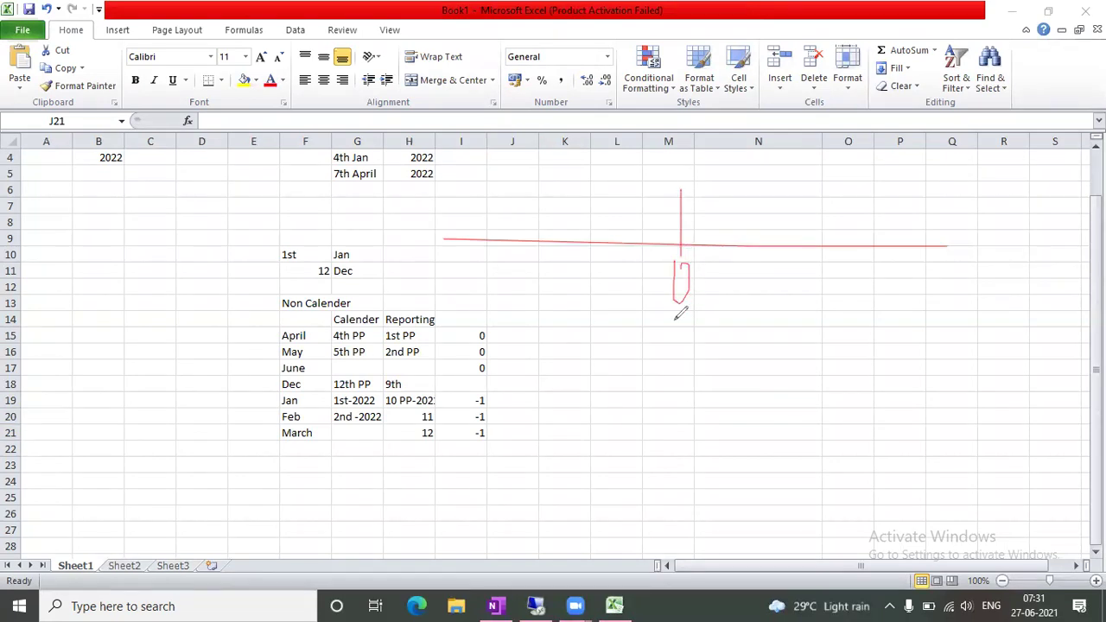
{"action": "mouse_move", "coordinate": [704, 277]}
{"action": "left_mouse_down"}
{"action": "mouse_move", "coordinate": [869, 269]}
{"action": "mouse_move", "coordinate": [868, 282]}
{"action": "left_mouse_up"}
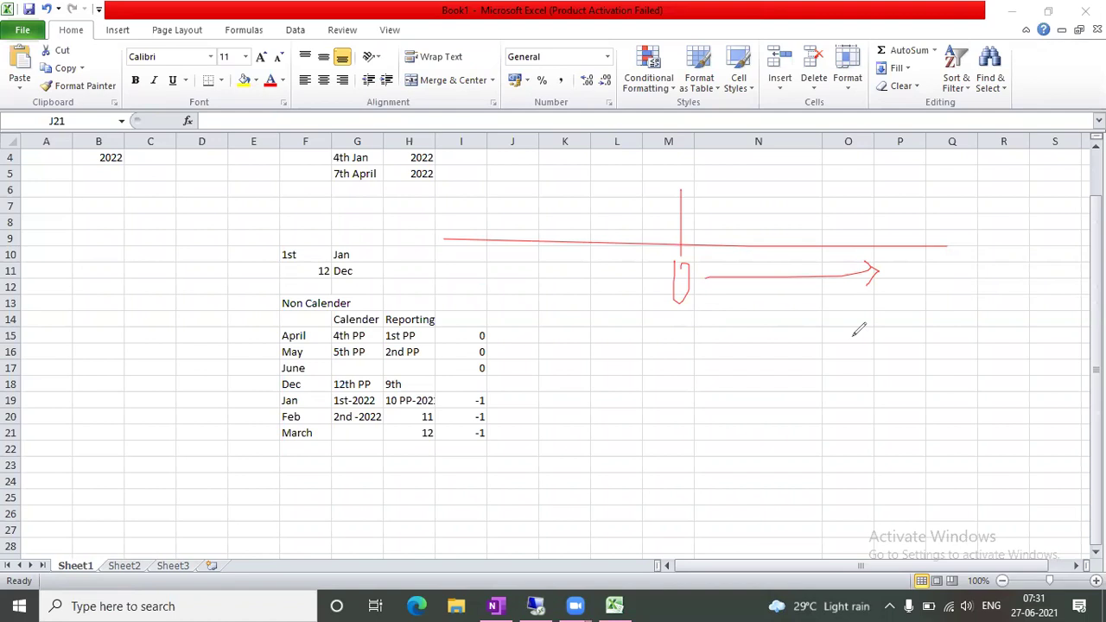
{"action": "mouse_move", "coordinate": [526, 426]}
{"action": "left_mouse_down"}
{"action": "mouse_move", "coordinate": [473, 443]}
{"action": "mouse_move", "coordinate": [450, 420]}
{"action": "mouse_move", "coordinate": [503, 378]}
{"action": "mouse_move", "coordinate": [554, 399]}
{"action": "mouse_move", "coordinate": [554, 420]}
{"action": "left_mouse_up"}
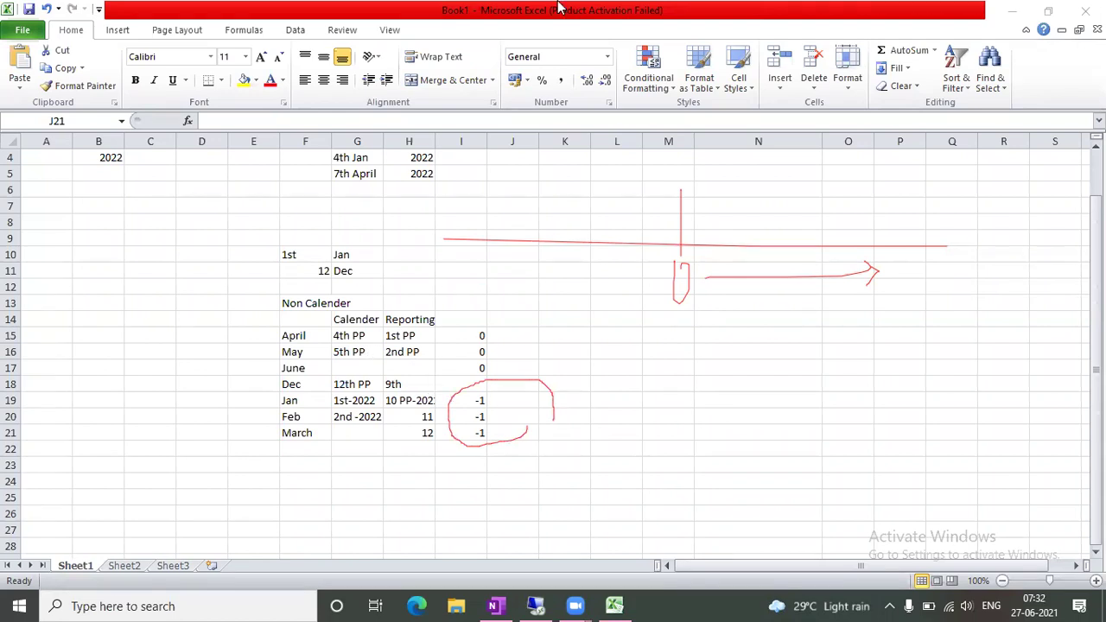
{"action": "key", "text": "e"}
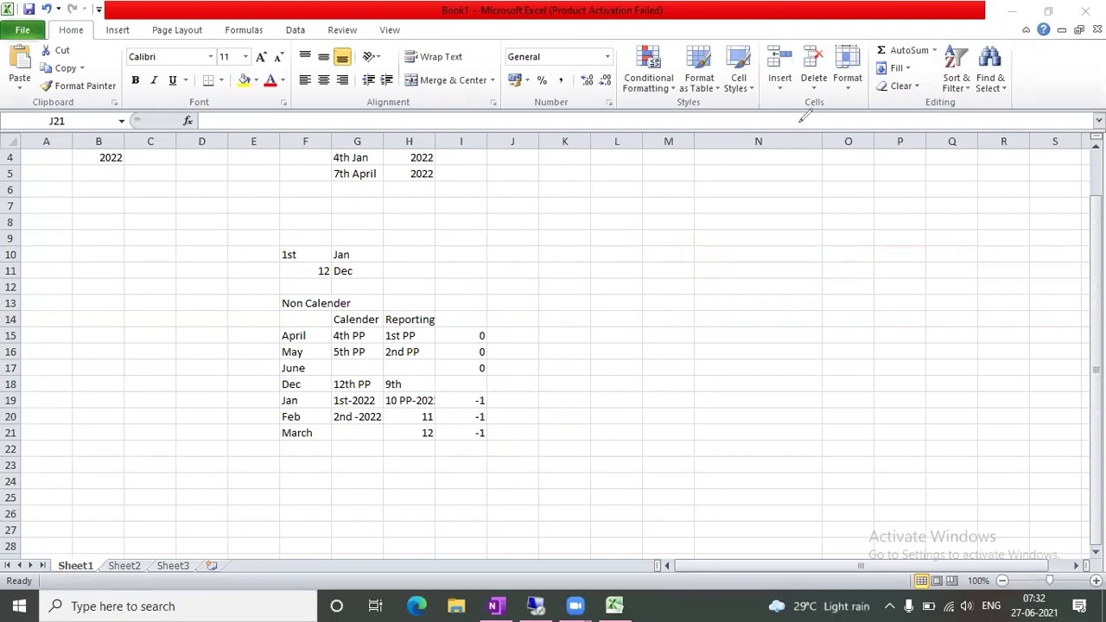
{"action": "key", "text": "Escape"}
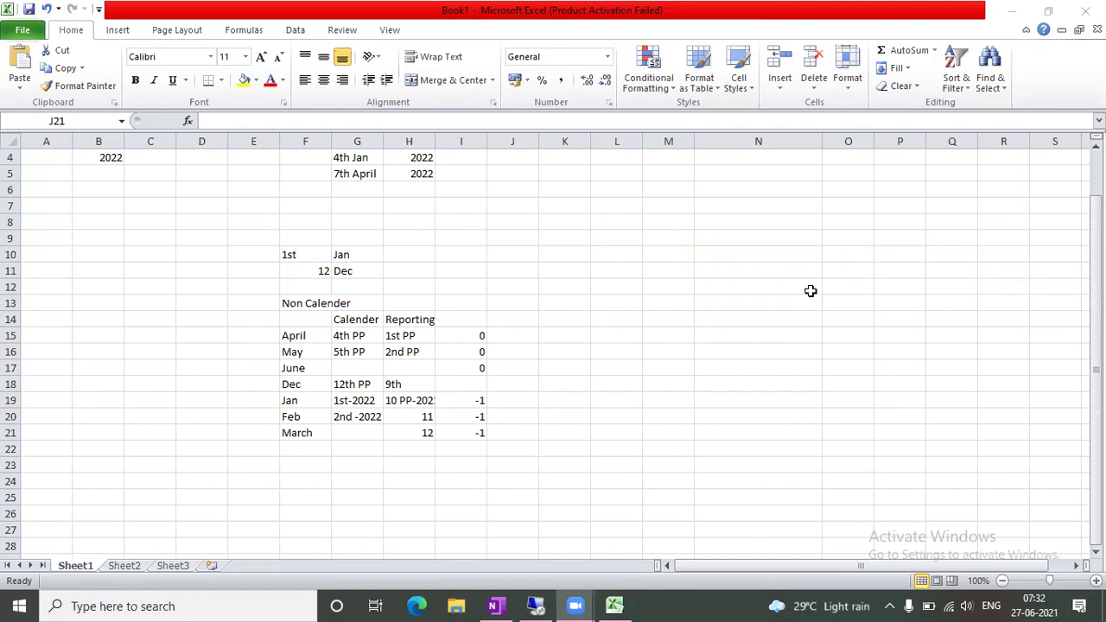
Add the label 'Variant' in B11
{"action": "scroll", "coordinate": [807, 291], "scroll_direction": "up", "scroll_amount": 1}
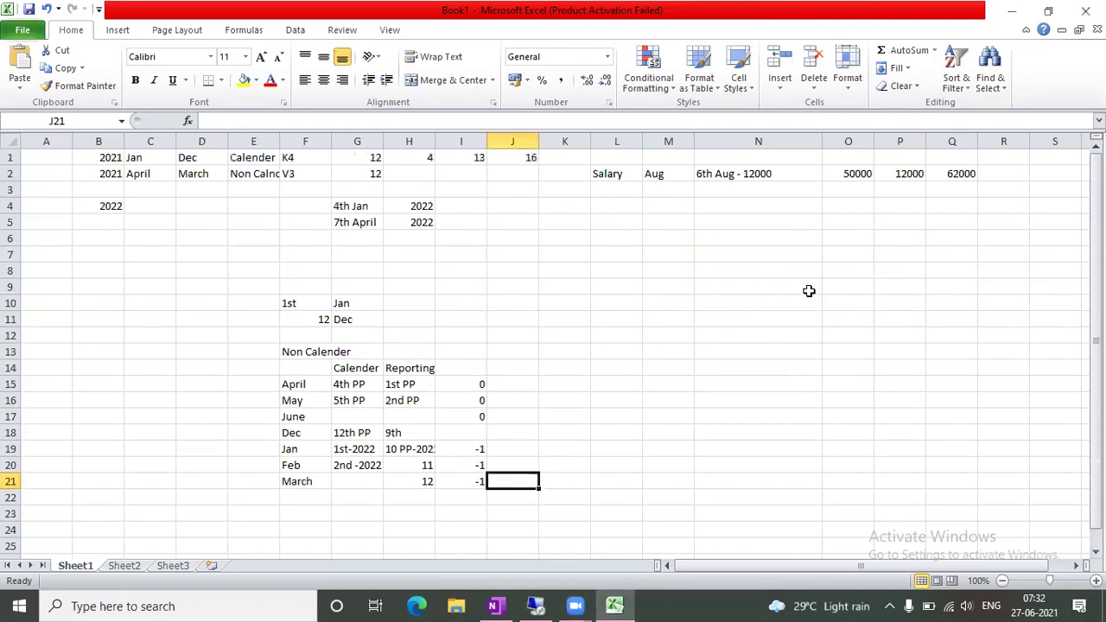
{"action": "left_click", "coordinate": [97, 320]}
{"action": "type", "text": "Va"}
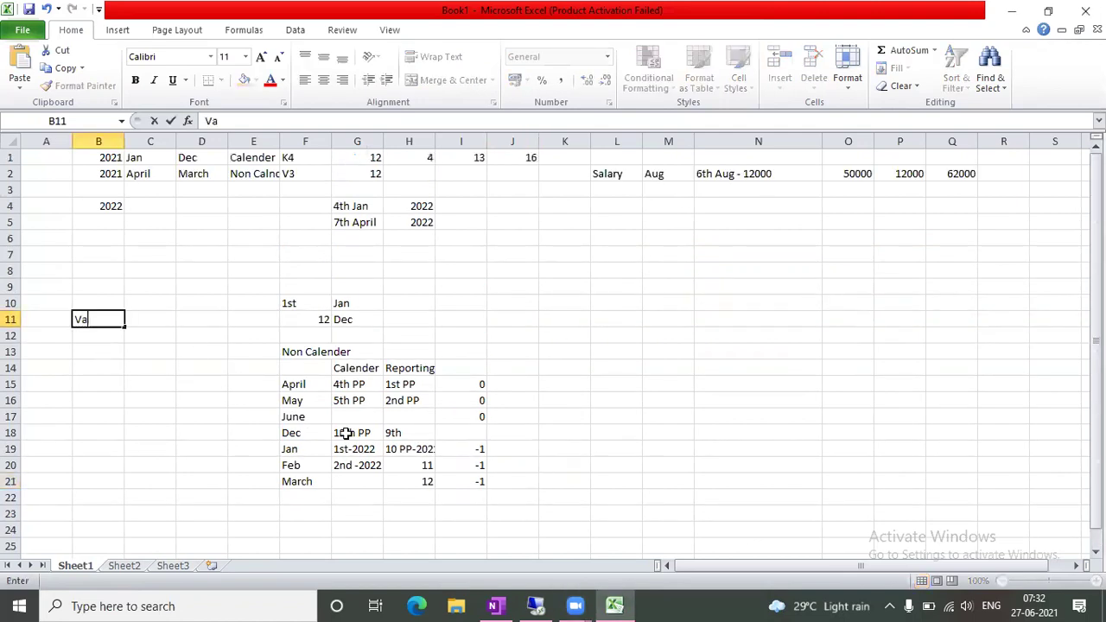
{"action": "type", "text": "riant"}
{"action": "key", "text": "Tab"}
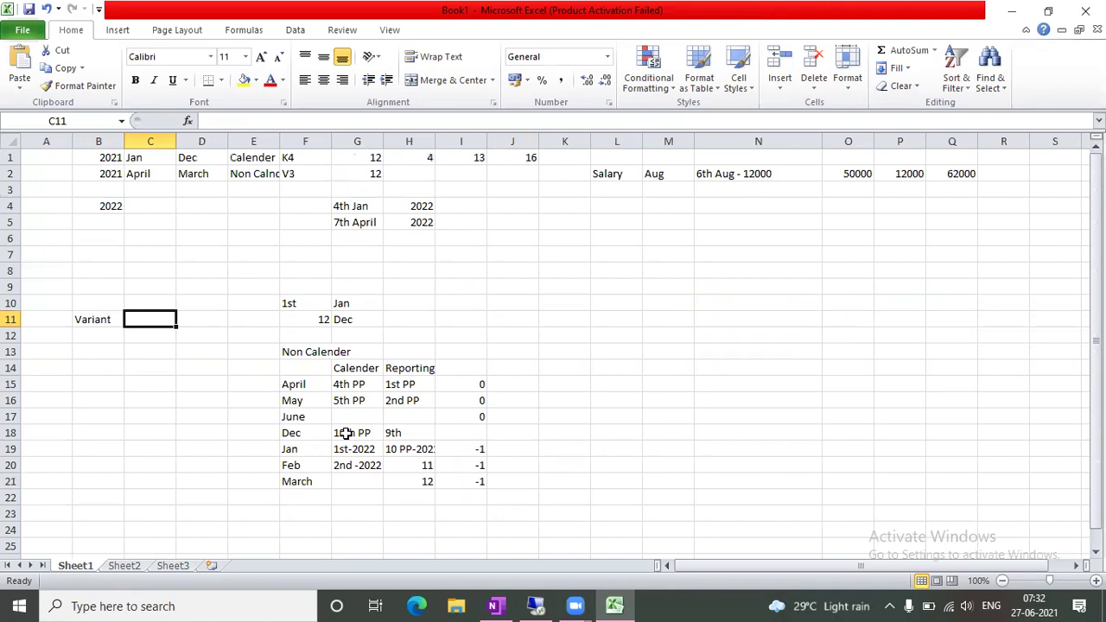
List companies Comp-1, Comp-2 and Comp-3 in B16:B18
{"action": "left_click", "coordinate": [95, 395]}
{"action": "type", "text": "Comp-"}
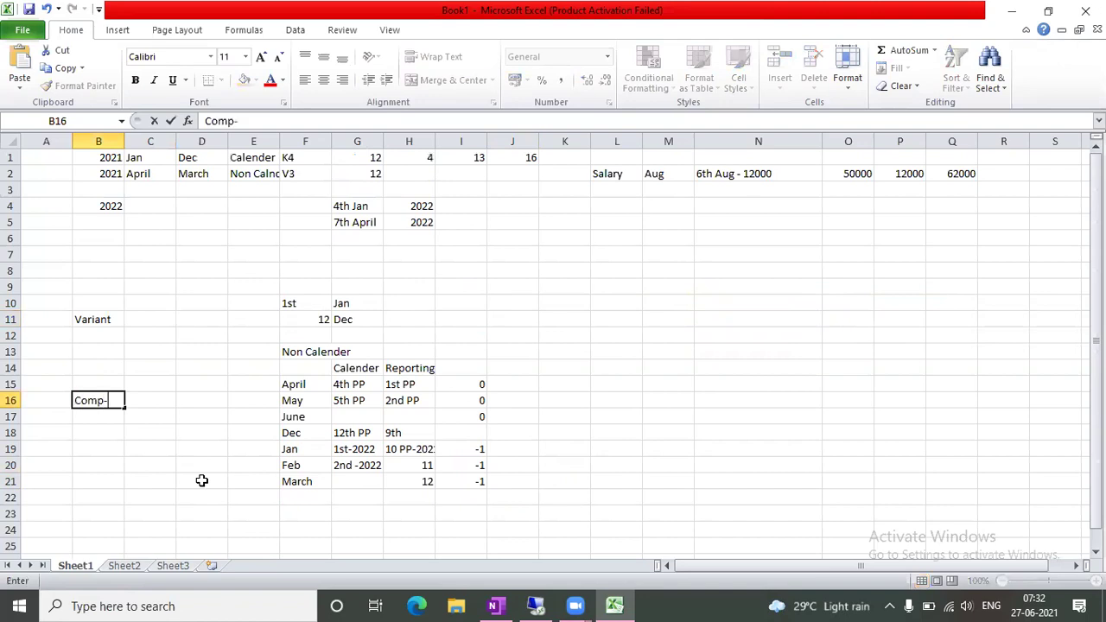
{"action": "type", "text": "1"}
{"action": "key", "text": "Return"}
{"action": "type", "text": "Comp-"}
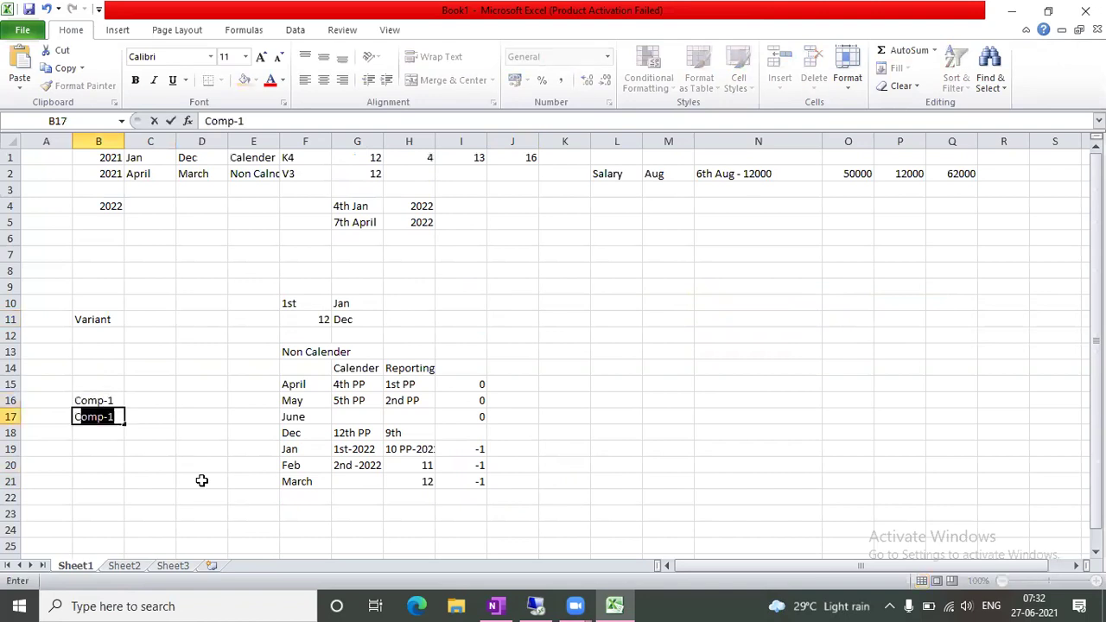
{"action": "type", "text": "2"}
{"action": "key", "text": "Return"}
{"action": "type", "text": "Comp-3"}
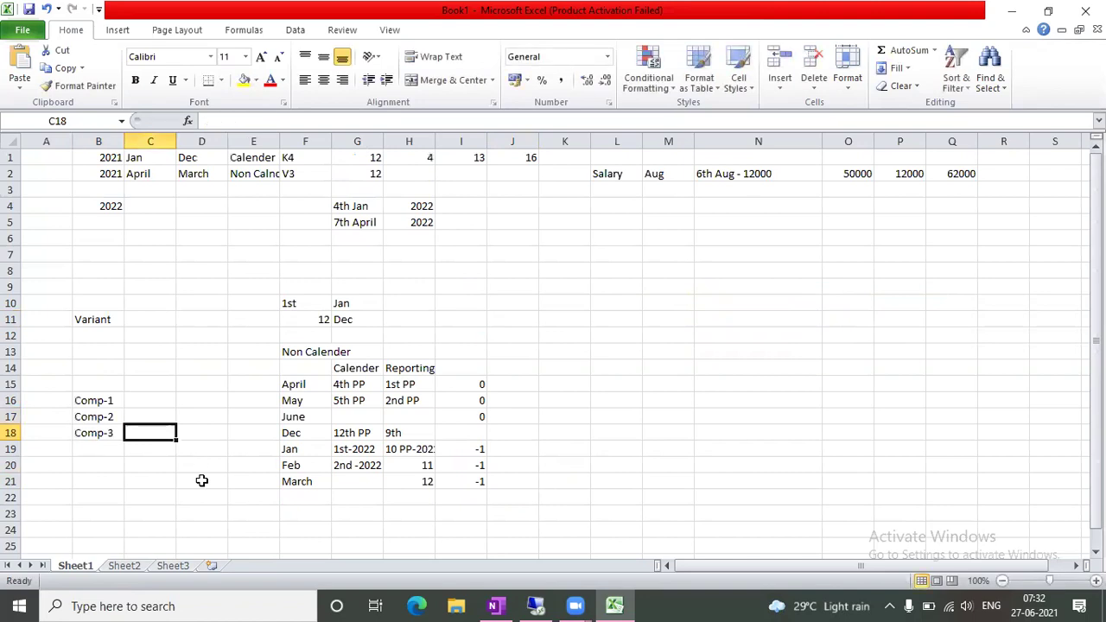
Enter countries IND, IND and US in C16:C18
{"action": "left_click", "coordinate": [148, 403]}
{"action": "type", "text": "IND"}
{"action": "key", "text": "Return"}
{"action": "type", "text": "I"}
{"action": "key", "text": "Return"}
{"action": "type", "text": "US"}
{"action": "key", "text": "Tab"}
Enter variants V3, V3 and K4 in D16:D18, then switch to the remote desktop
{"action": "key", "text": "Up"}
{"action": "key", "text": "Up"}
{"action": "key", "text": "Down"}
{"action": "key", "text": "Up"}
{"action": "key", "text": "Up"}
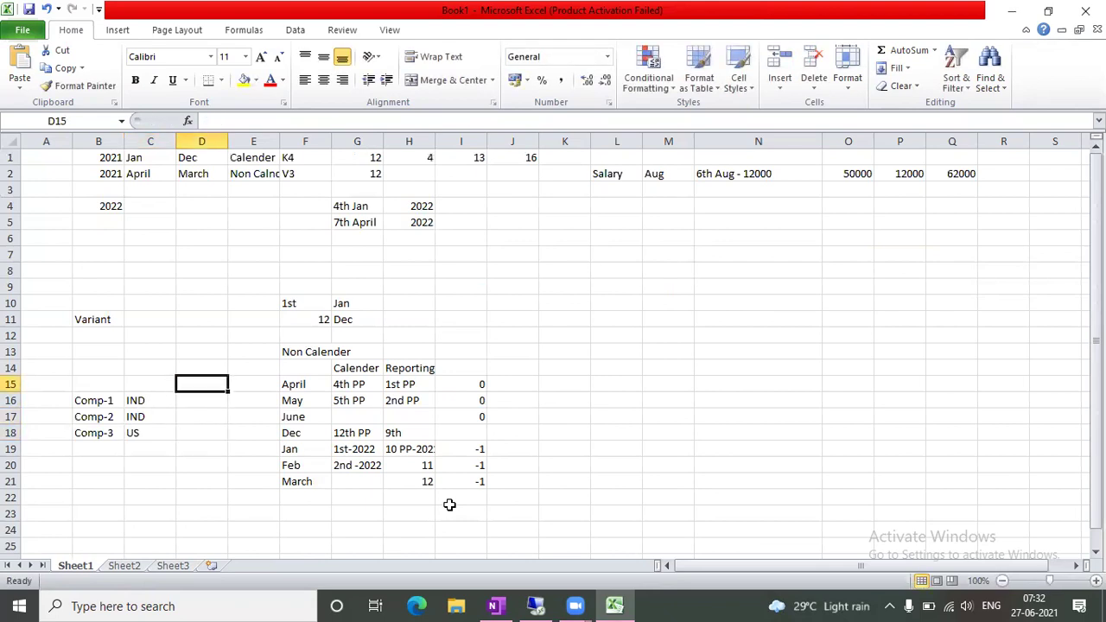
{"action": "key", "text": "Down"}
{"action": "type", "text": "V3"}
{"action": "key", "text": "Return"}
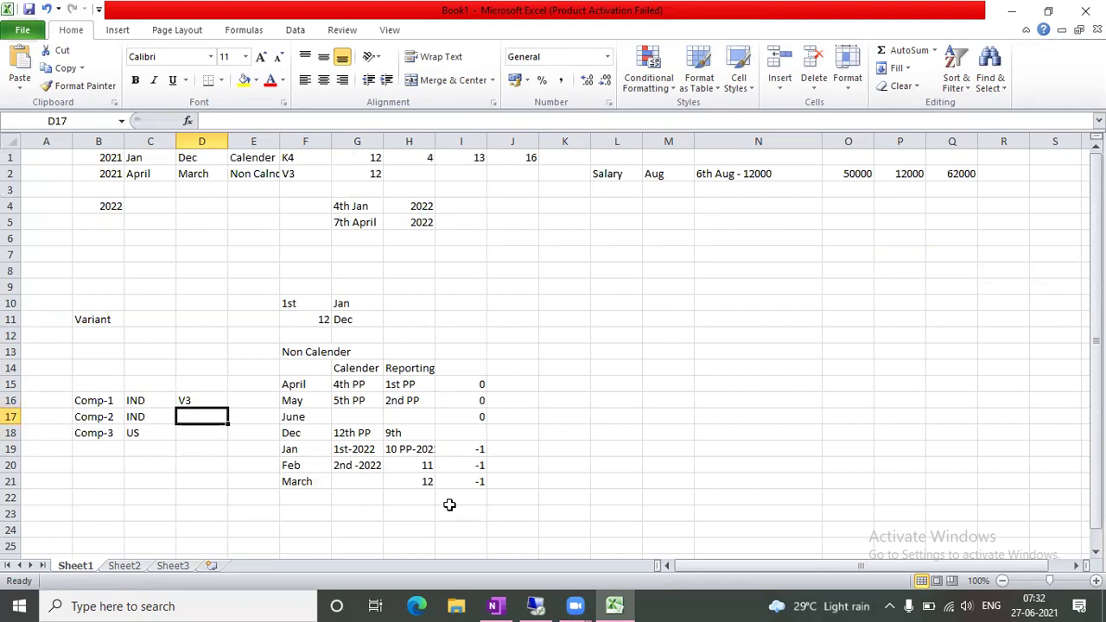
{"action": "type", "text": "V3"}
{"action": "key", "text": "Return"}
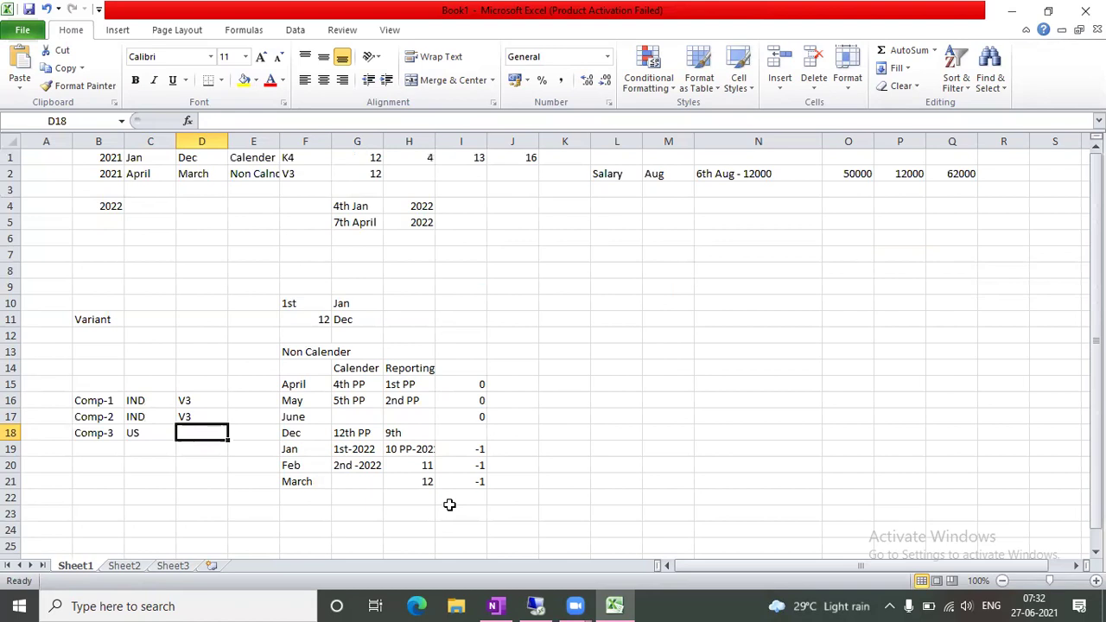
{"action": "type", "text": "K4"}
{"action": "key", "text": "Tab"}
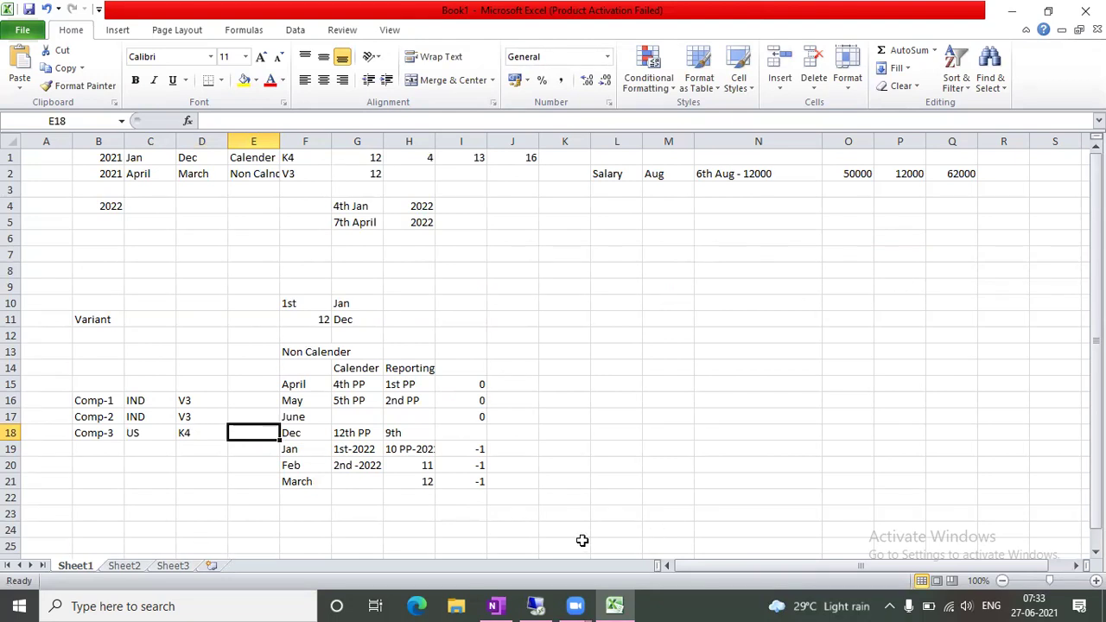
{"action": "left_click", "coordinate": [552, 605]}
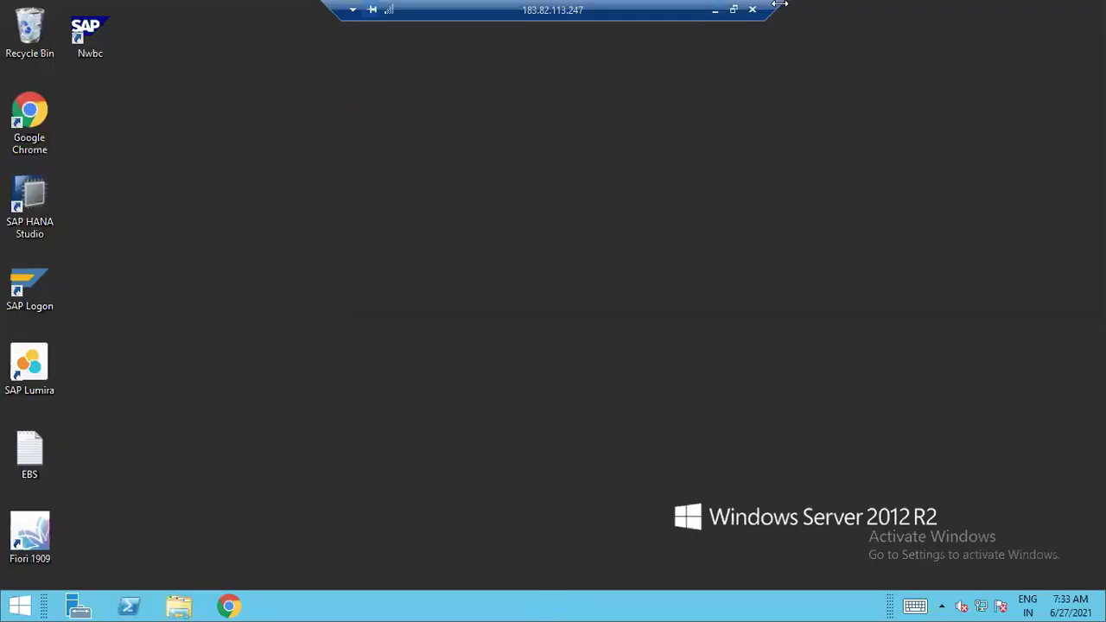
Log on to the S4 HANA system from SAP Logon with the user ID and password
{"action": "left_click", "coordinate": [39, 277]}
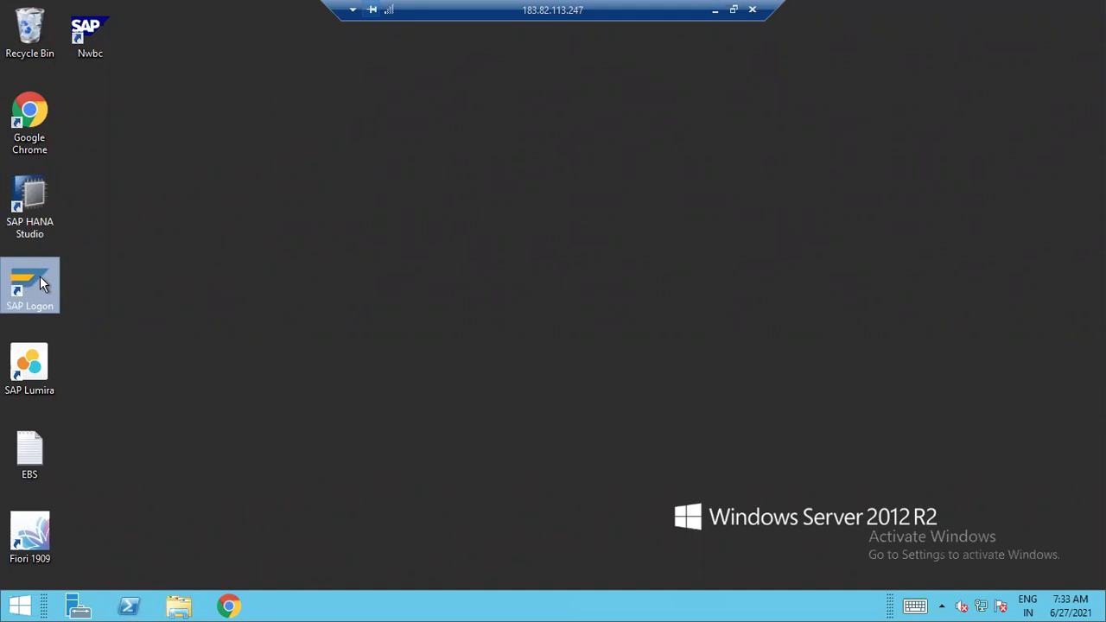
{"action": "double_click", "coordinate": [40, 276]}
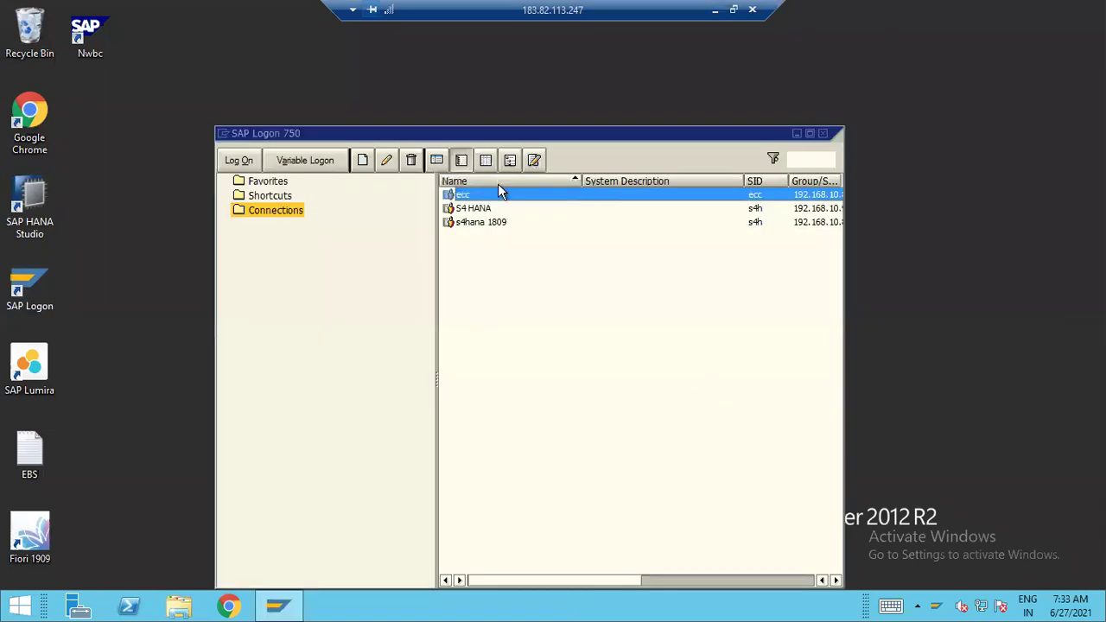
{"action": "left_click", "coordinate": [484, 209]}
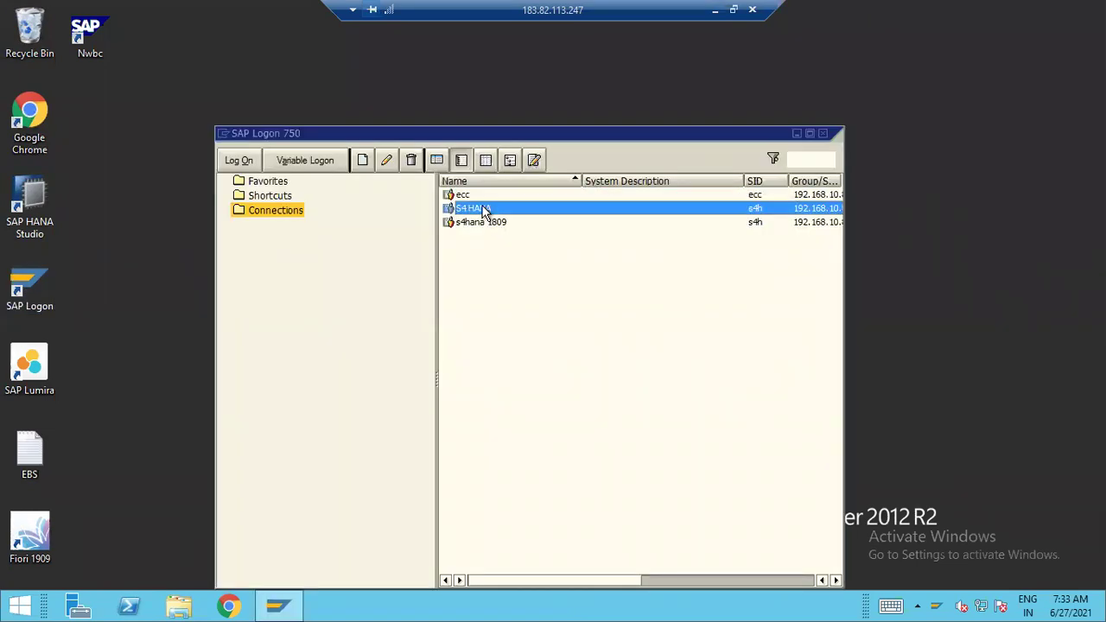
{"action": "double_click", "coordinate": [484, 209]}
{"action": "type", "text": "PRADEEP"}
{"action": "key", "text": "Tab"}
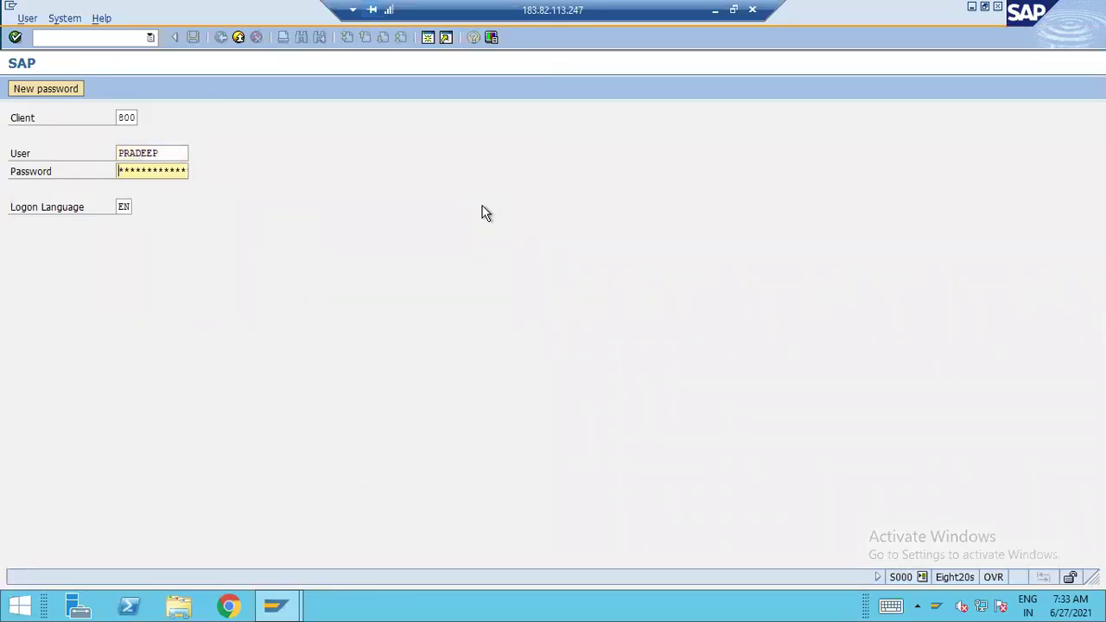
{"action": "type", "text": "abcde"}
{"action": "key", "text": "Return"}
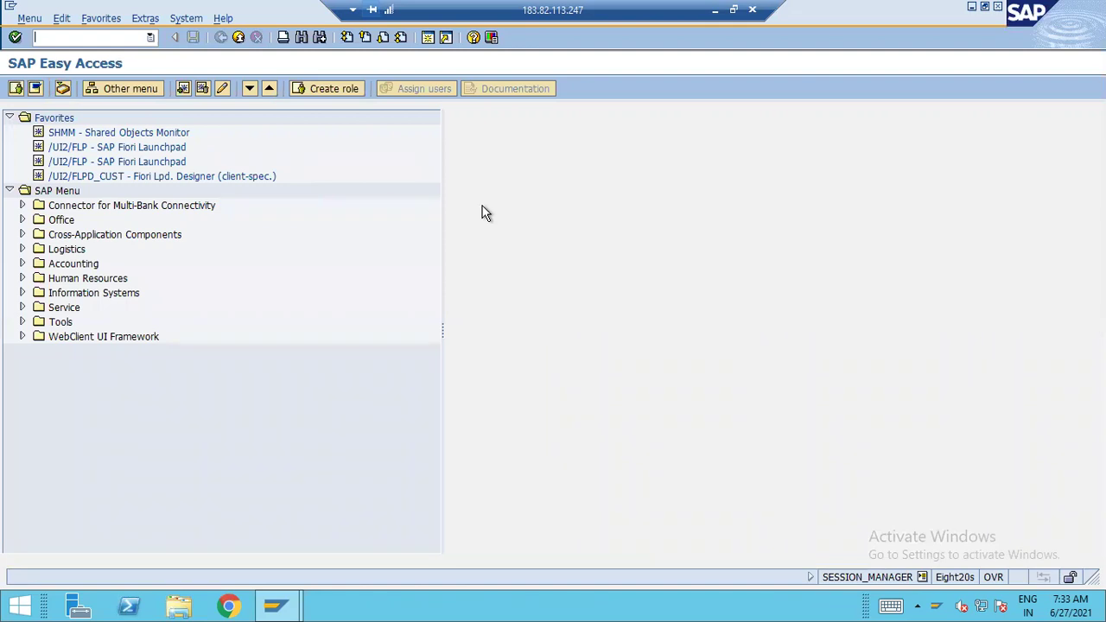
Run transaction SPRO for Customizing, then minimize the remote session to return to Excel
{"action": "type", "text": "spro"}
{"action": "key", "text": "Return"}
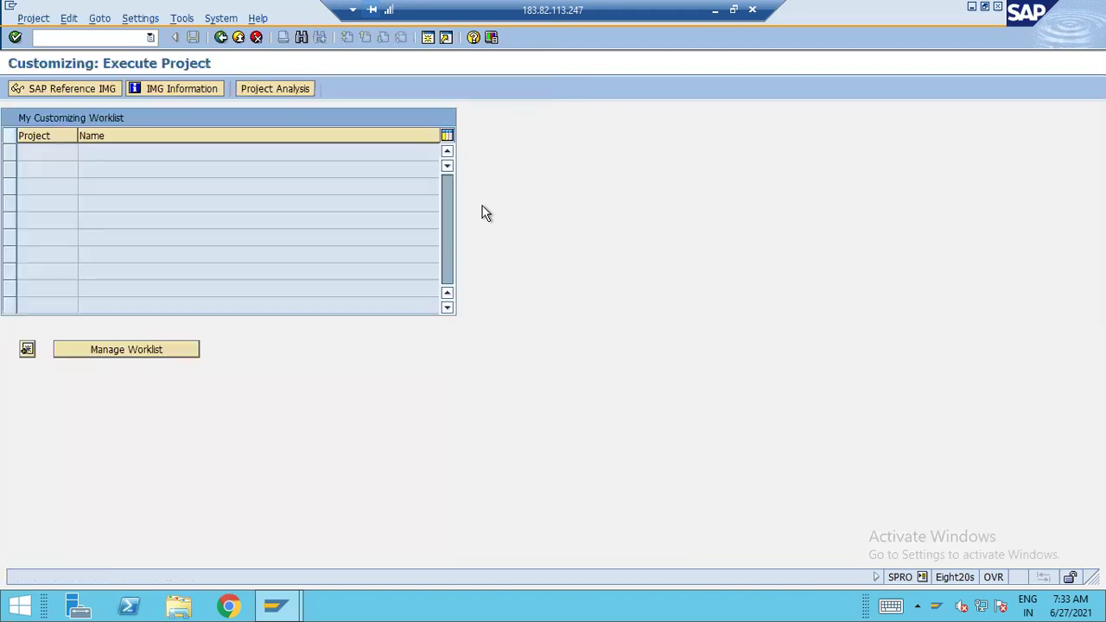
{"action": "left_click", "coordinate": [715, 13]}
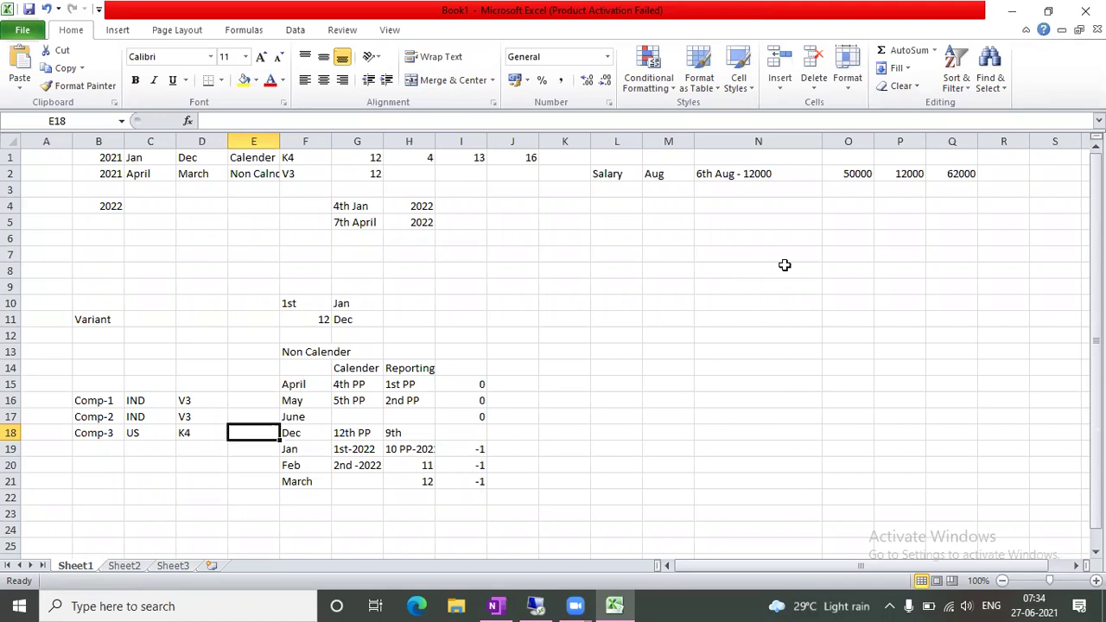
Enter periods 13, 14, 15 and 16 down cells N4:N7
{"action": "left_click", "coordinate": [751, 213]}
{"action": "type", "text": "13"}
{"action": "key", "text": "Return"}
{"action": "type", "text": "14"}
{"action": "key", "text": "Return"}
{"action": "type", "text": "15"}
{"action": "key", "text": "Return"}
{"action": "type", "text": "16"}
{"action": "key", "text": "Tab"}
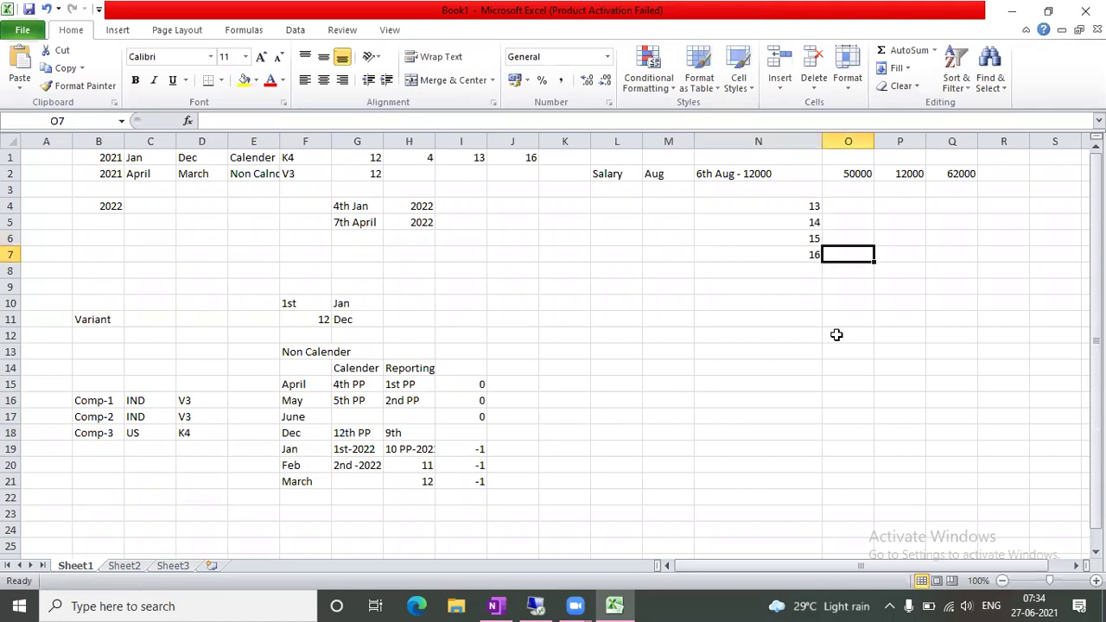
Label period 13 'Suspence' and period 14 'Stk PP' in the next column
{"action": "left_click", "coordinate": [802, 190]}
{"action": "left_click", "coordinate": [837, 208]}
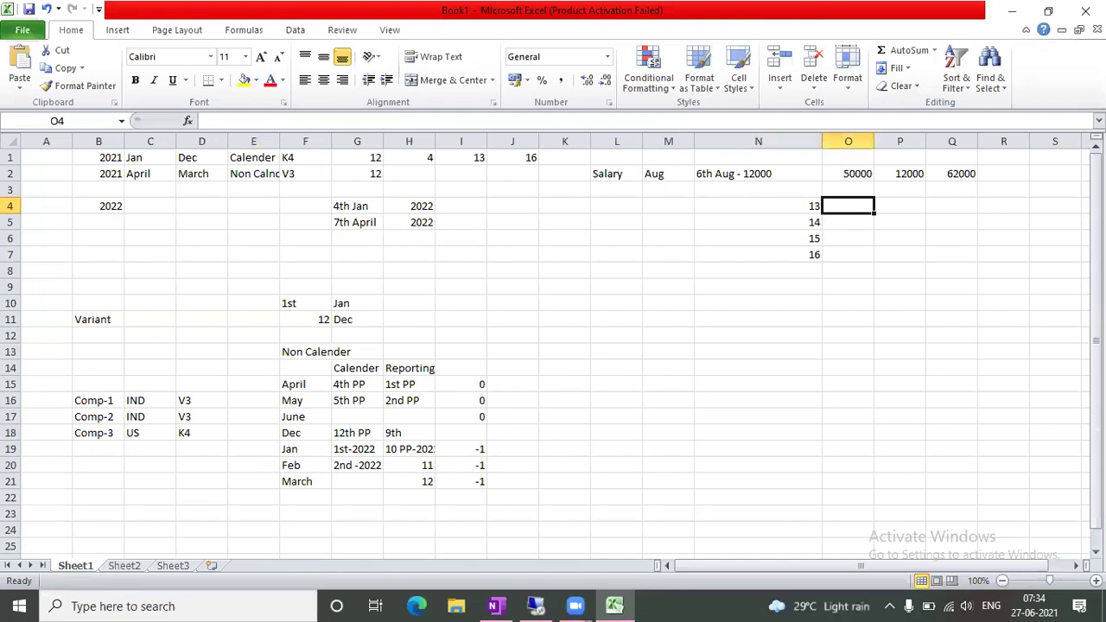
{"action": "type", "text": "Suspence"}
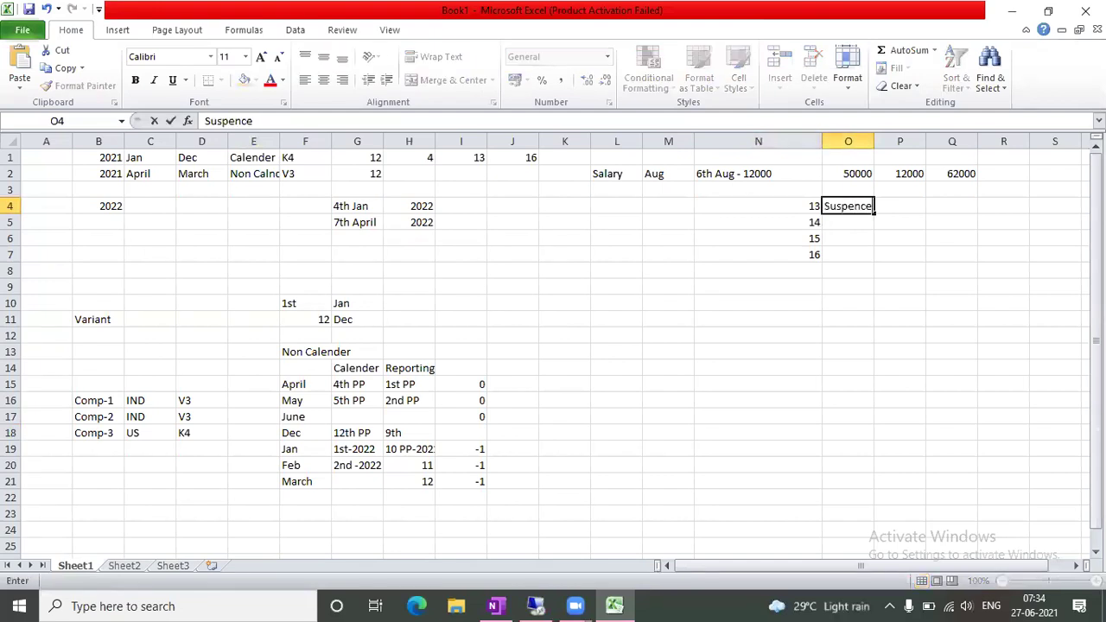
{"action": "key", "text": "Return"}
{"action": "key", "text": "Right"}
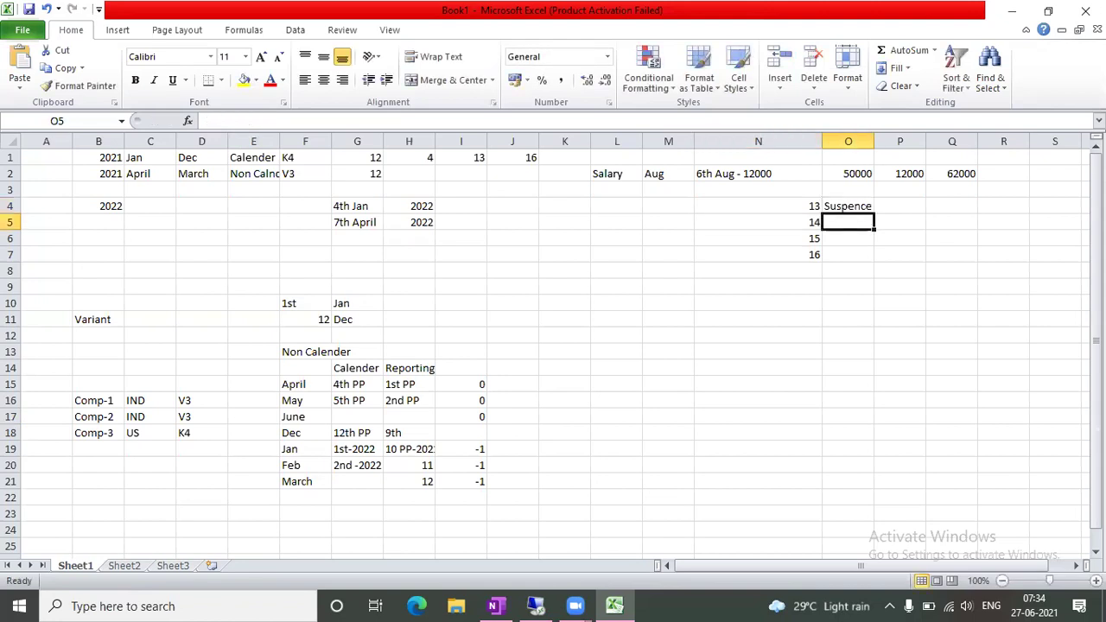
{"action": "type", "text": "Stk"}
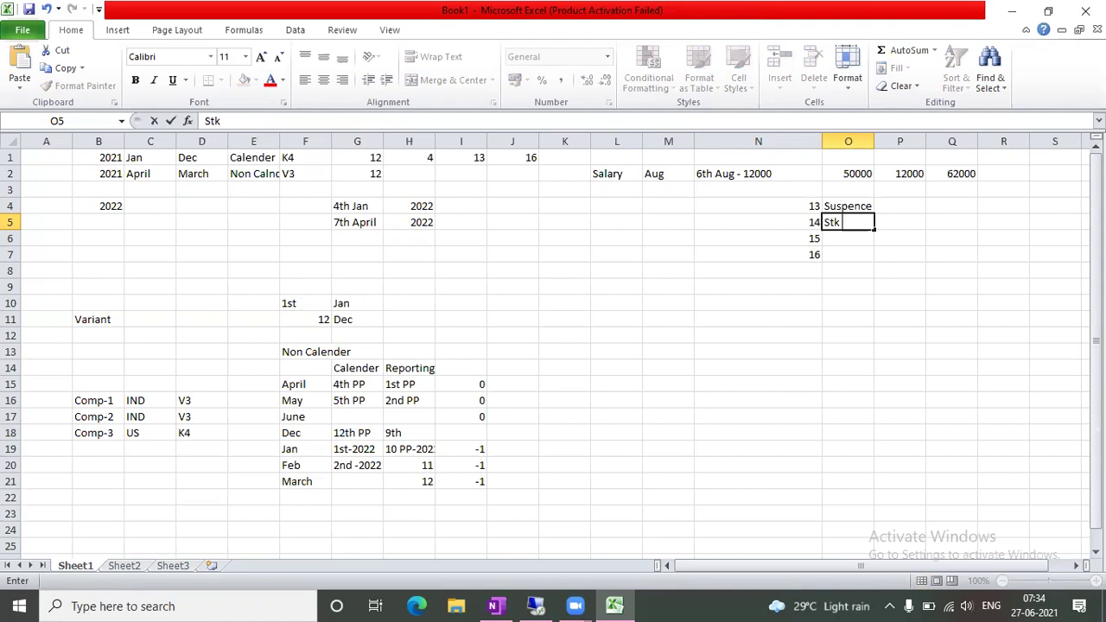
{"action": "type", "text": "PP"}
{"action": "key", "text": "Tab"}
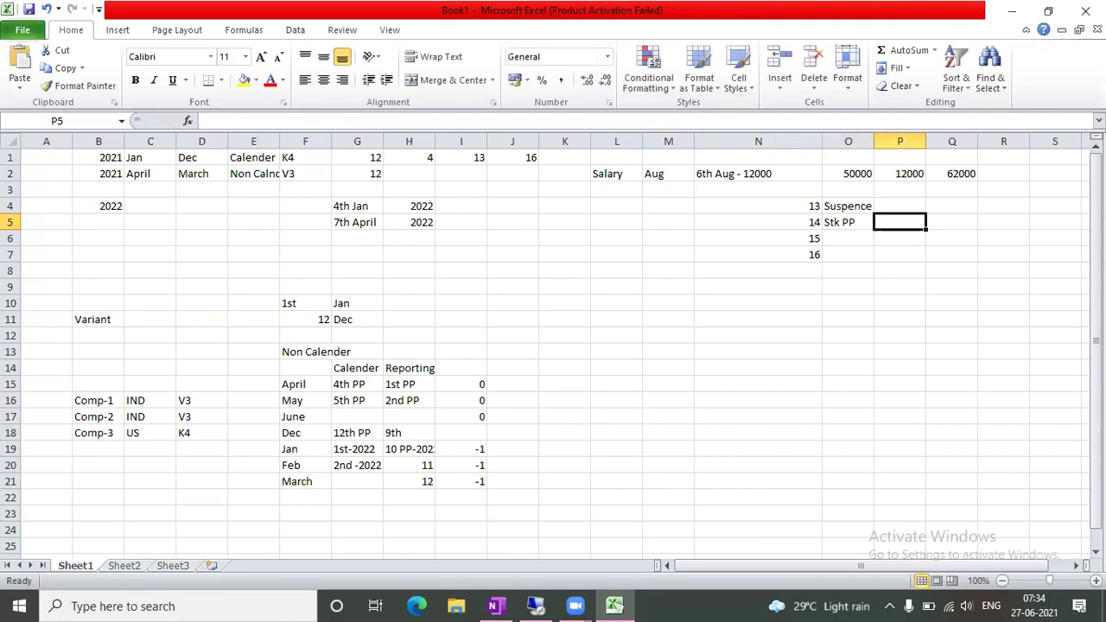
Select the period 15–16 cells and their label cell, ending back on the Stk PP label
{"action": "left_click", "coordinate": [777, 381]}
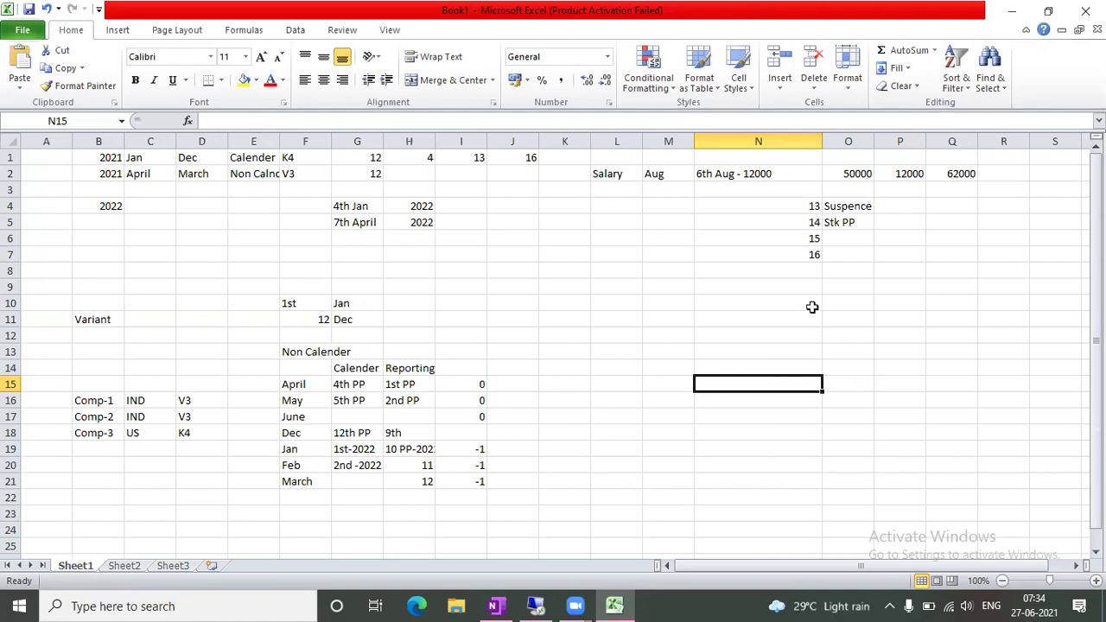
{"action": "left_click_drag", "start_coordinate": [808, 240], "coordinate": [815, 261]}
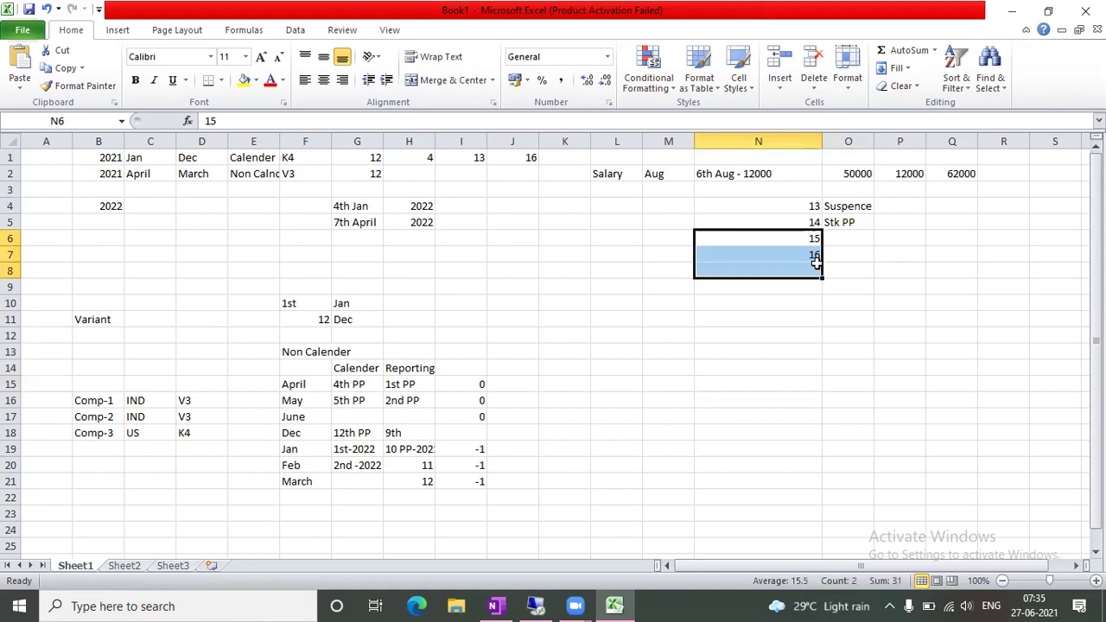
{"action": "left_click", "coordinate": [869, 233]}
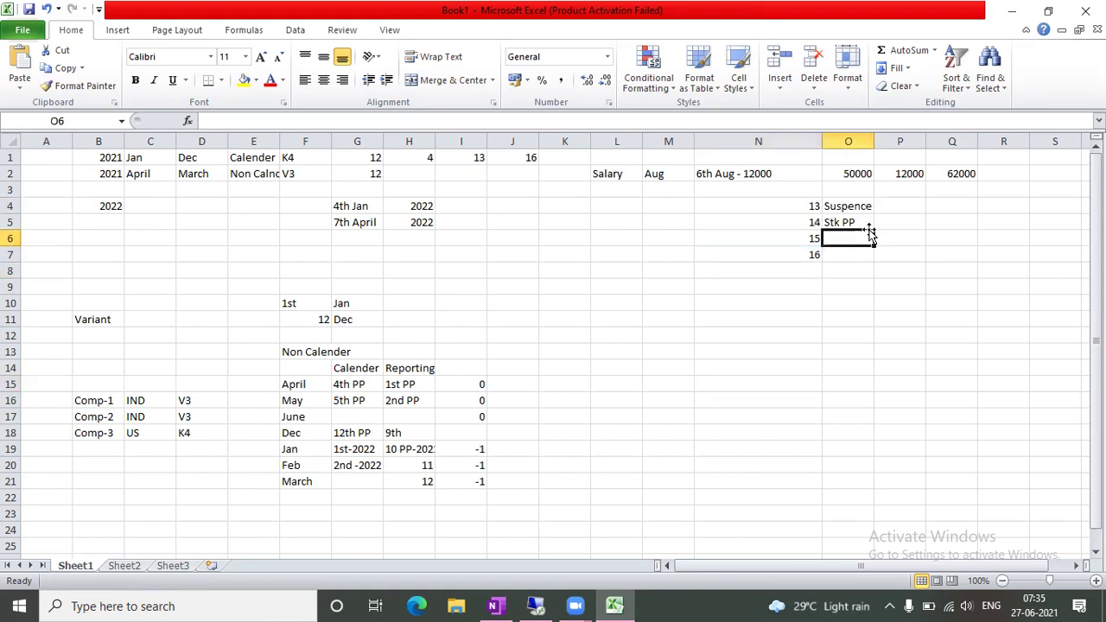
{"action": "key", "text": "Up"}
{"action": "key", "text": "Up"}
{"action": "key", "text": "Up"}
{"action": "key", "text": "Down"}
{"action": "key", "text": "Down"}
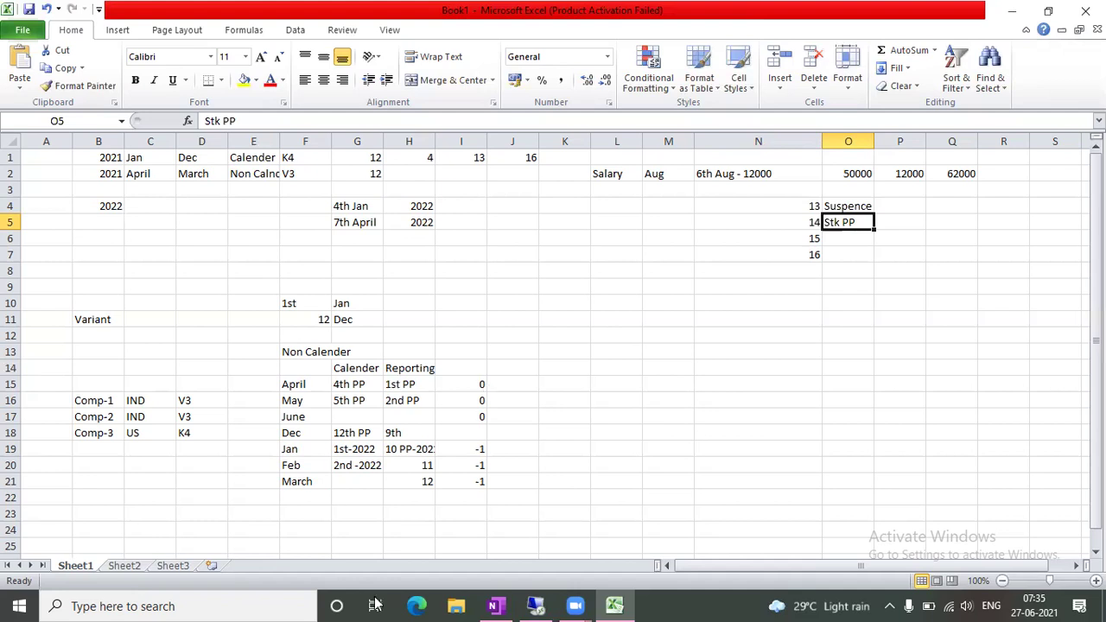
{"action": "left_click", "coordinate": [535, 605]}
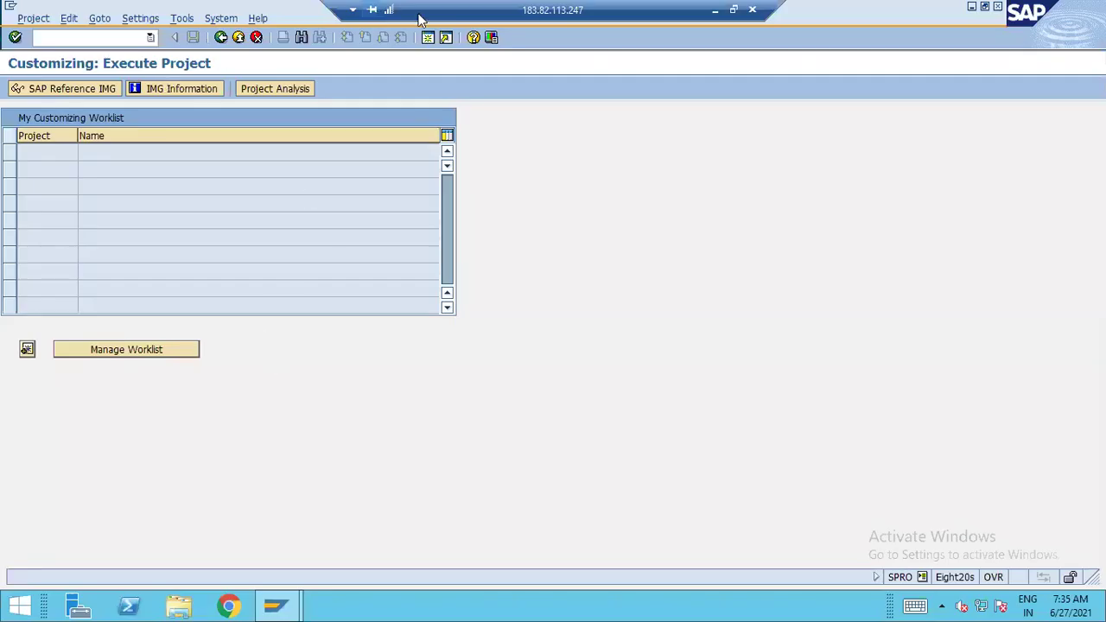
{"action": "key", "text": "F3"}
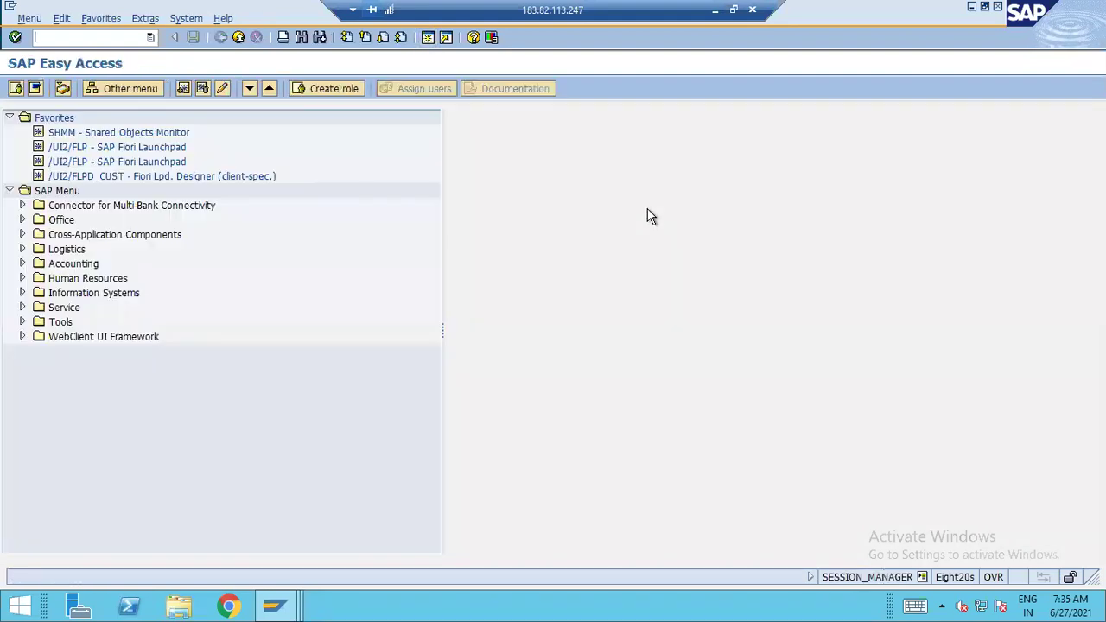
{"action": "type", "text": "f-02"}
{"action": "key", "text": "Return"}
{"action": "left_click", "coordinate": [244, 136]}
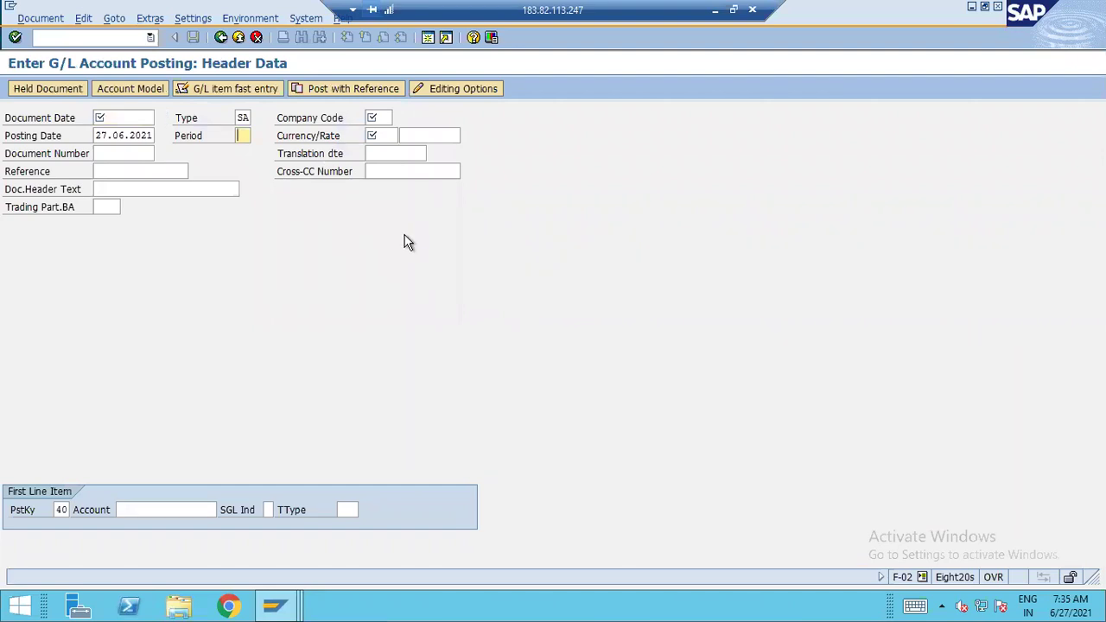
{"action": "left_click", "coordinate": [239, 38]}
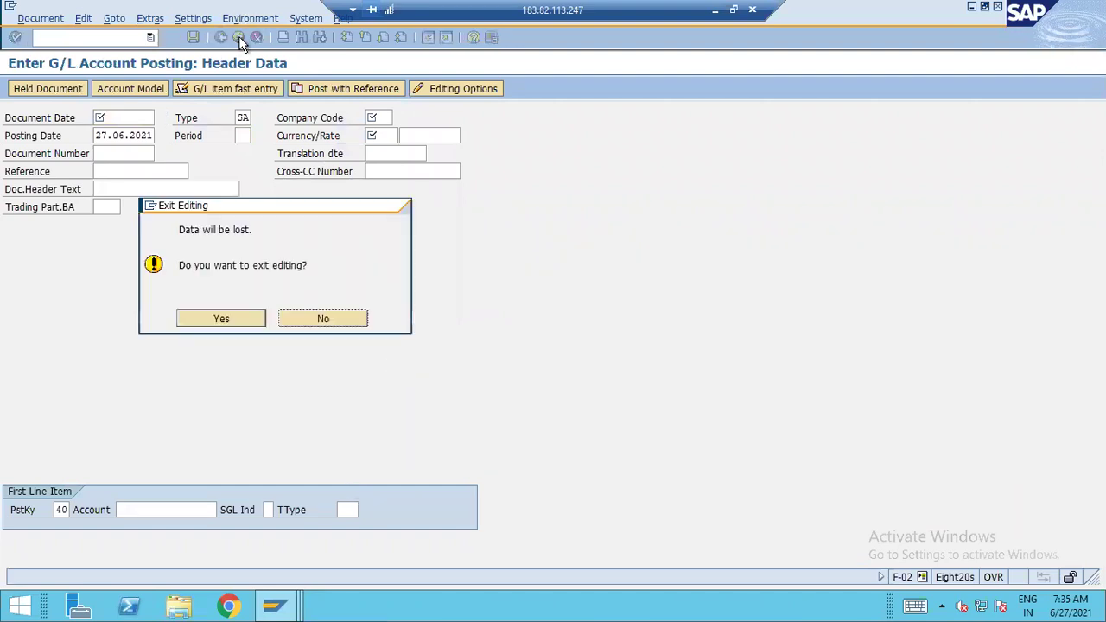
{"action": "left_click", "coordinate": [240, 316]}
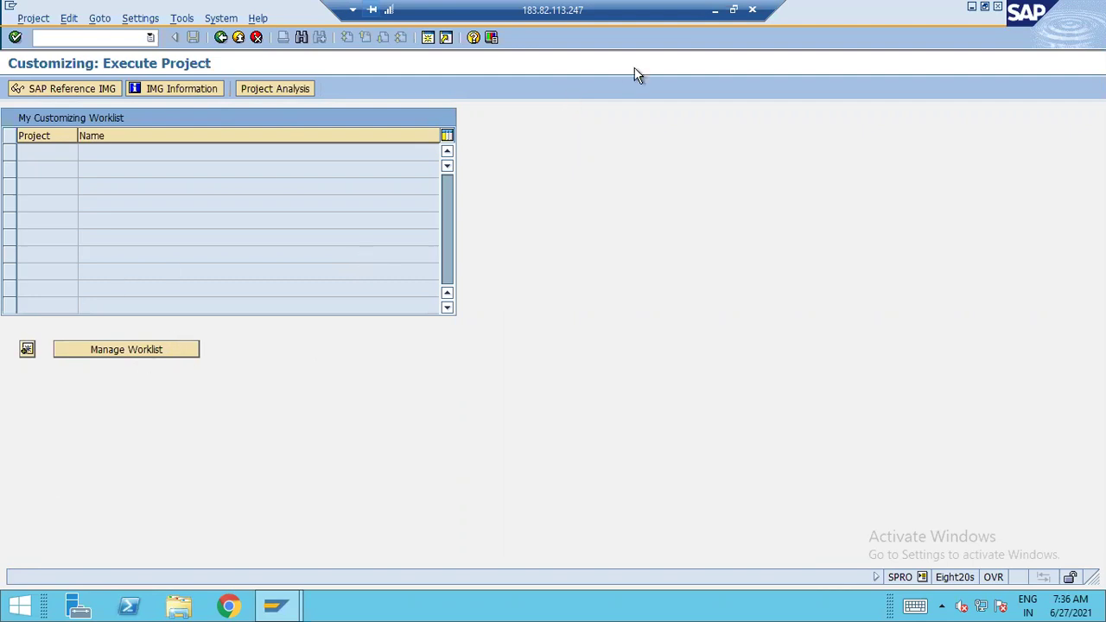
{"action": "left_click", "coordinate": [714, 10]}
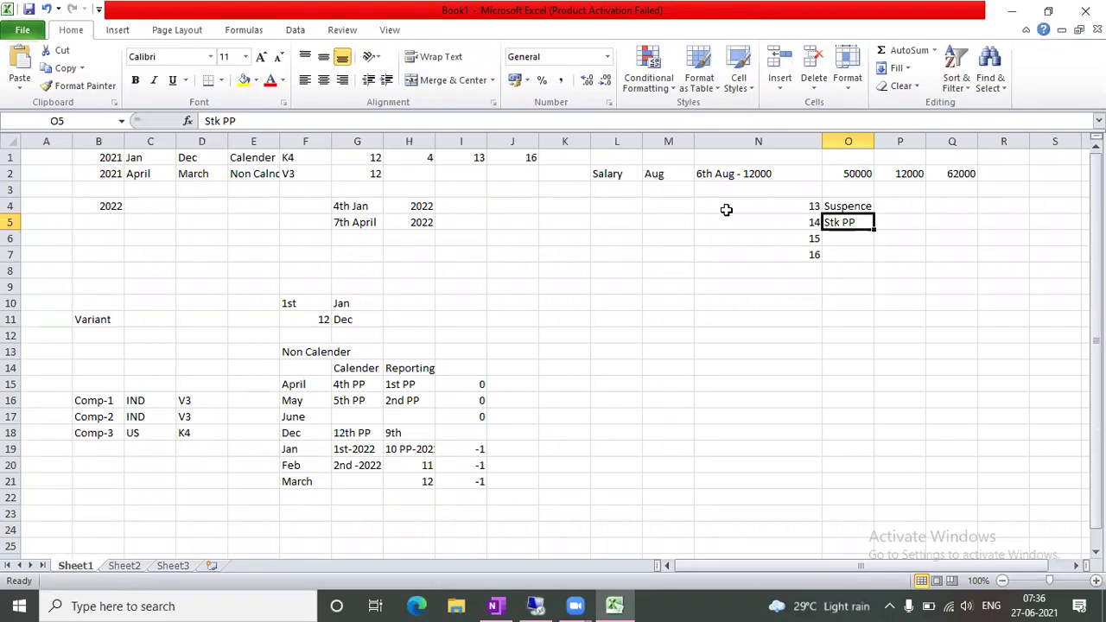
Select the 6th Aug - 12000 salary note in N2, then switch back to the remote SAP session
{"action": "left_click", "coordinate": [730, 181]}
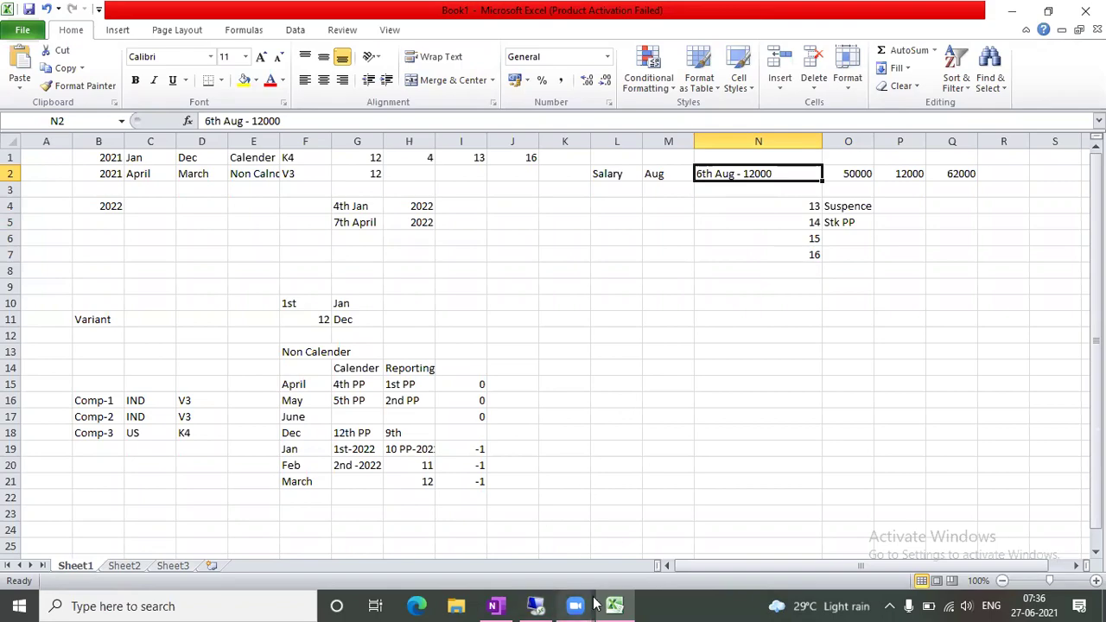
{"action": "left_click", "coordinate": [535, 606]}
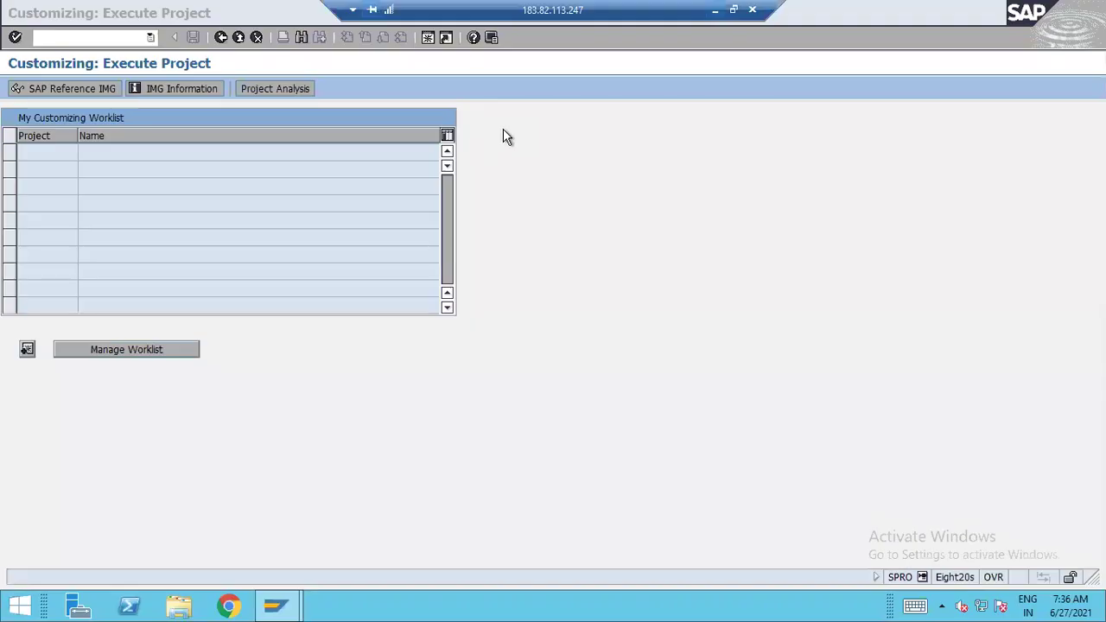
{"action": "left_click", "coordinate": [426, 37]}
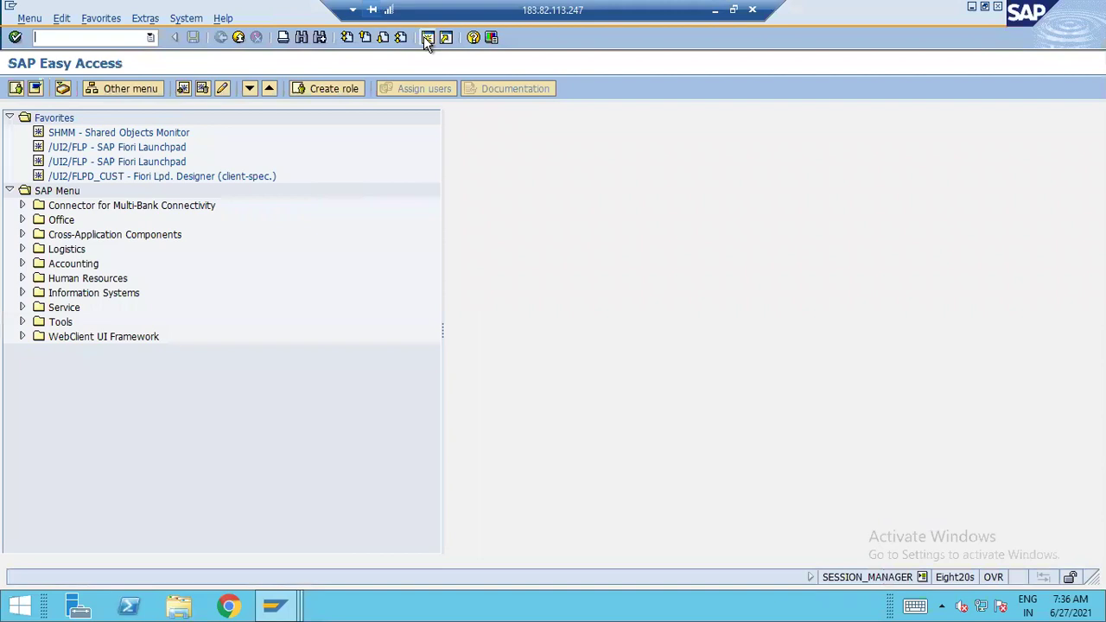
{"action": "type", "text": "f-02"}
{"action": "key", "text": "Return"}
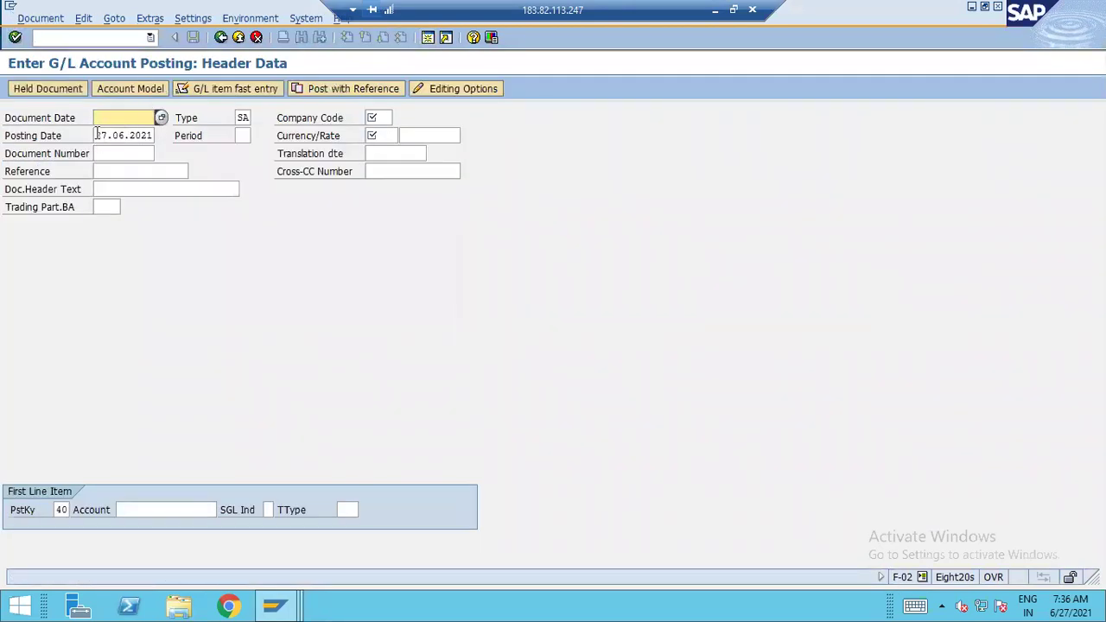
{"action": "key", "text": "Tab"}
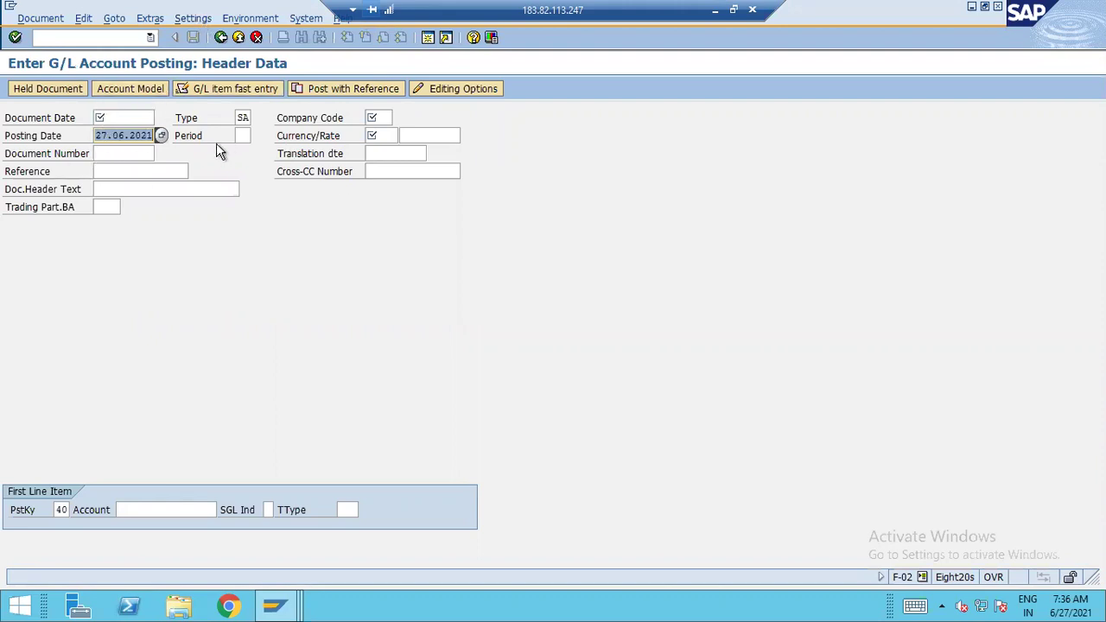
{"action": "left_click", "coordinate": [238, 134]}
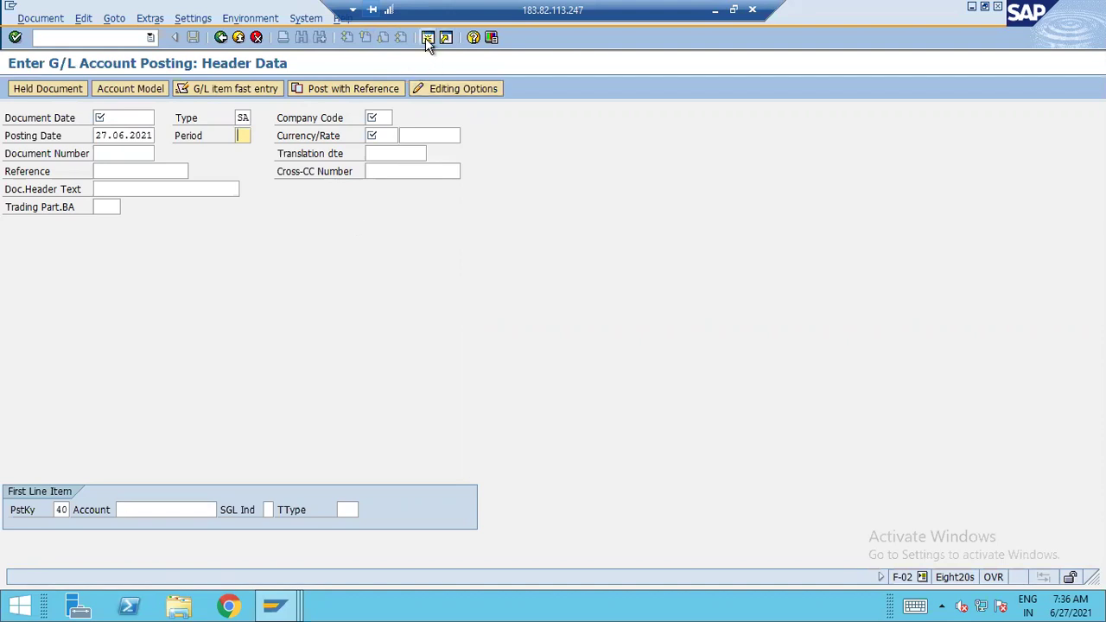
{"action": "key", "text": "F3"}
{"action": "type", "text": "fb50"}
{"action": "key", "text": "Return"}
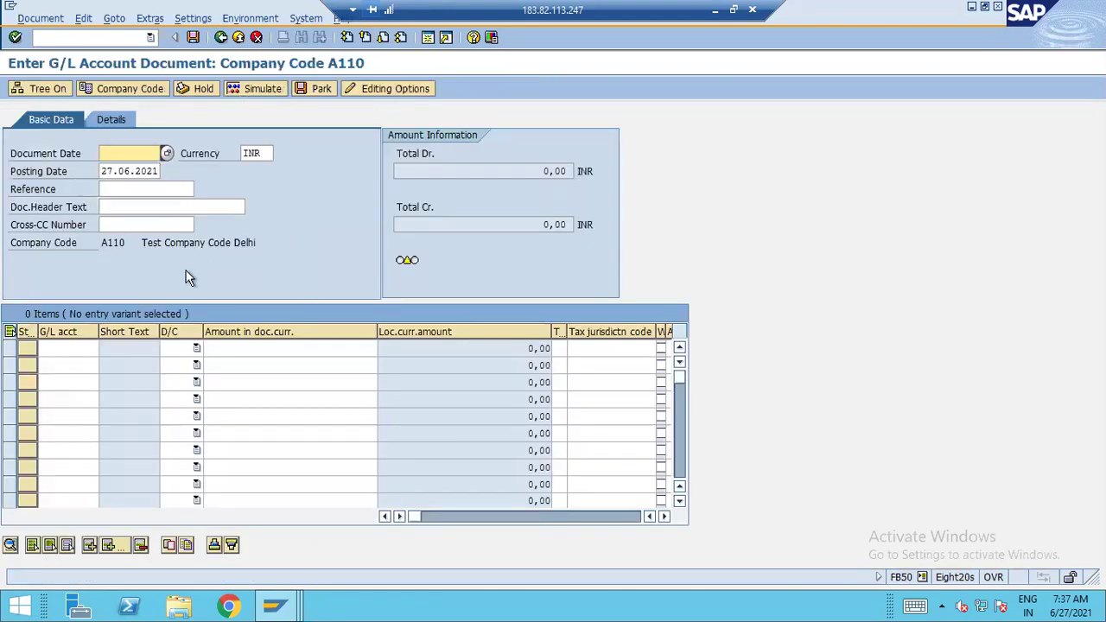
{"action": "key", "text": "alt+d"}
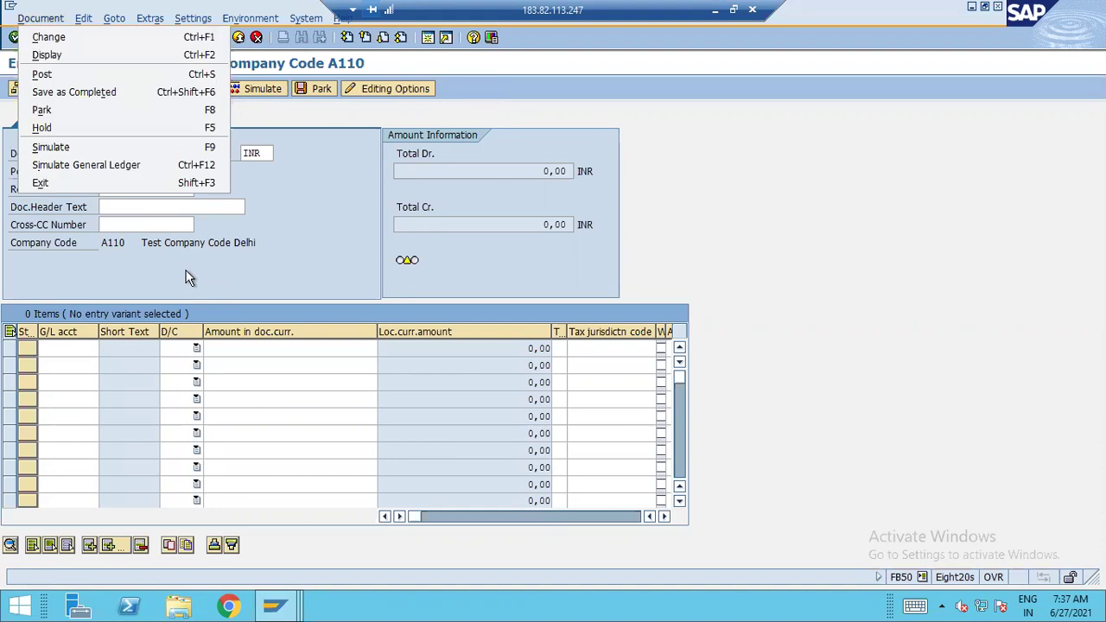
{"action": "key", "text": "Escape"}
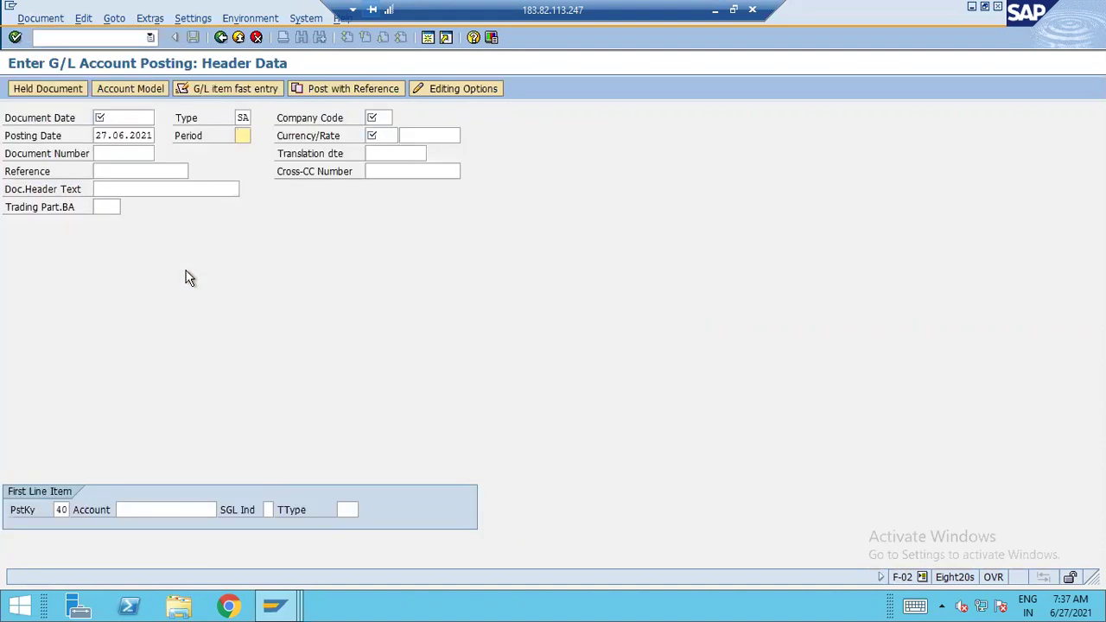
{"action": "left_click", "coordinate": [239, 37]}
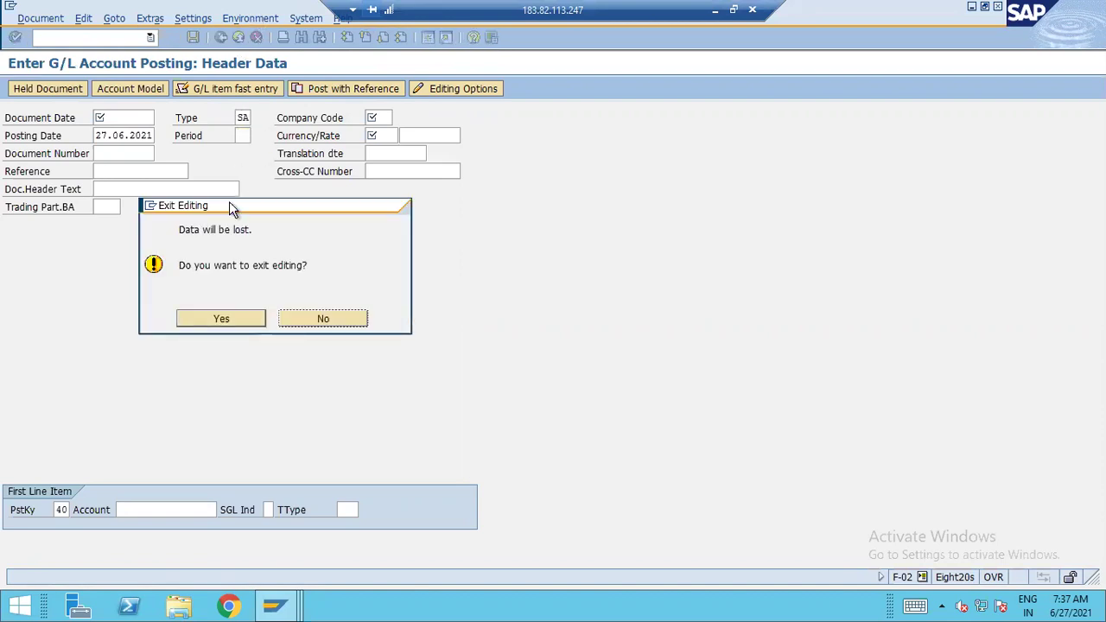
{"action": "left_click", "coordinate": [233, 319]}
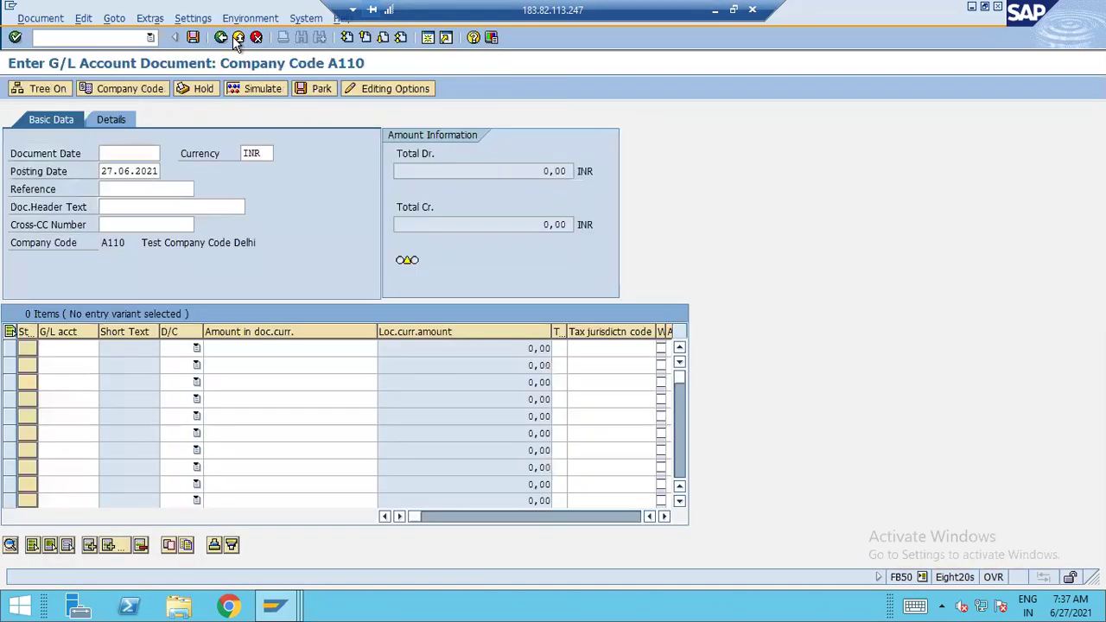
{"action": "left_click", "coordinate": [238, 38]}
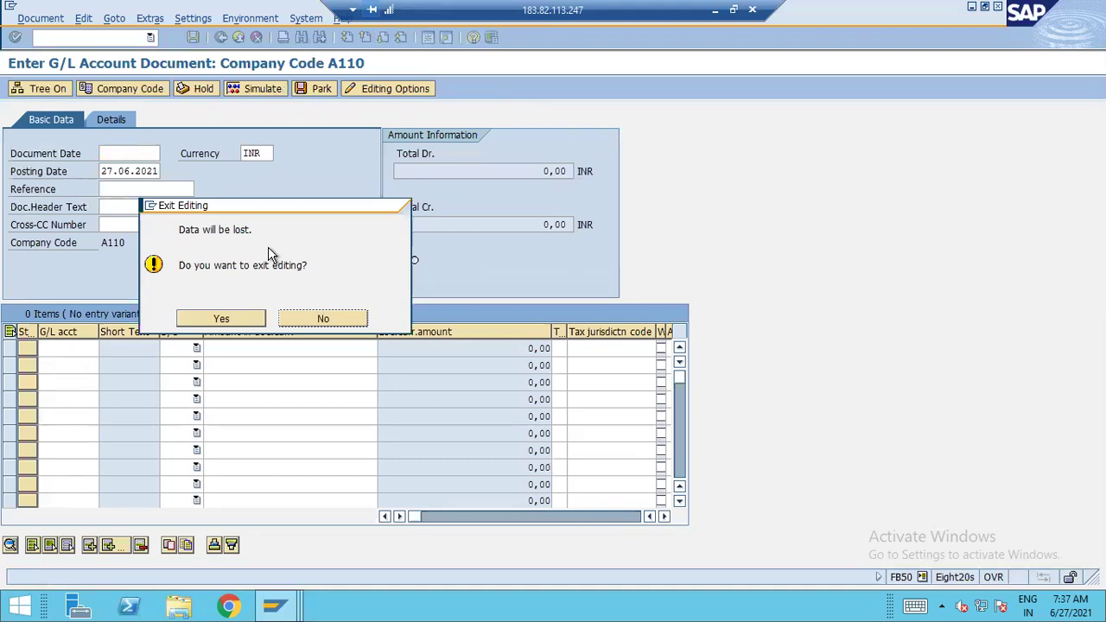
{"action": "left_click", "coordinate": [220, 314]}
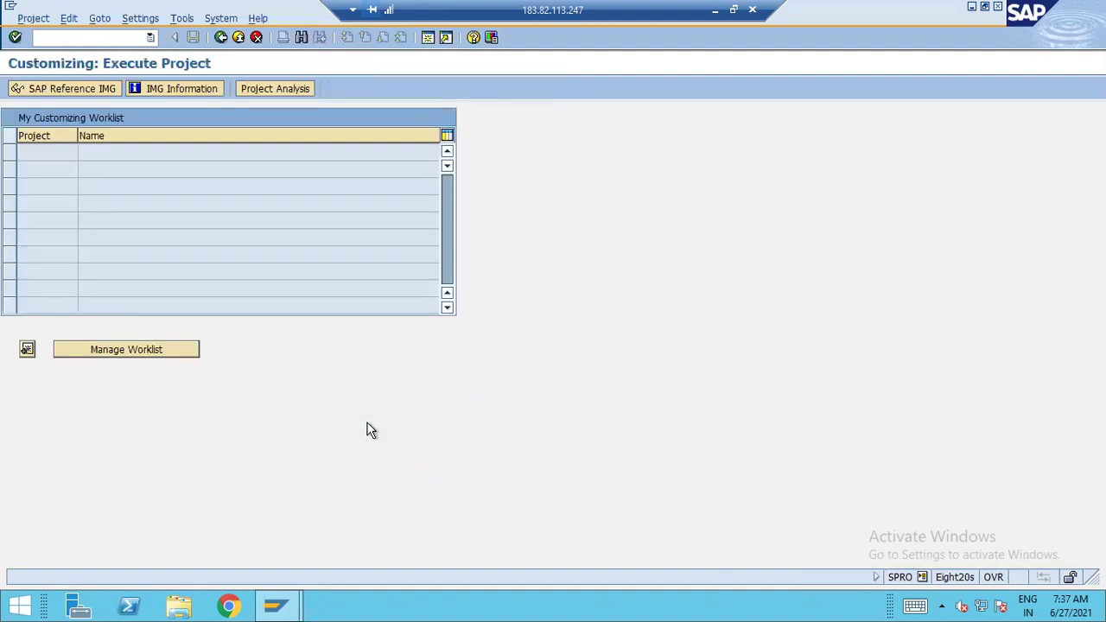
Open the SAP Reference IMG in S/4HANA, then start the ecc connection from SAP Logon
{"action": "left_click", "coordinate": [102, 91]}
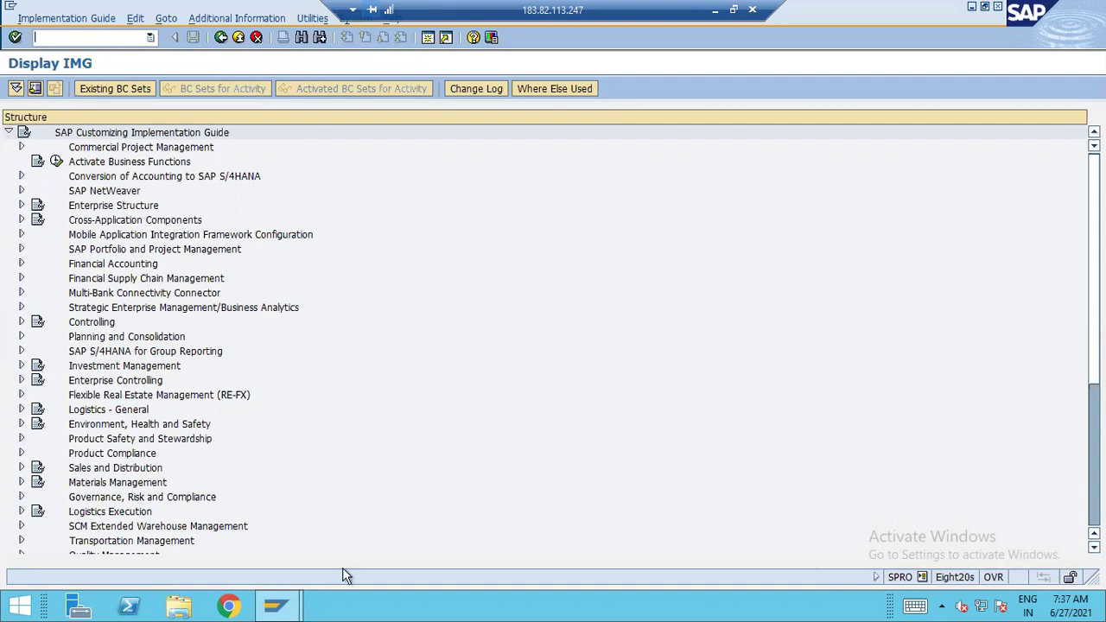
{"action": "left_click", "coordinate": [286, 607]}
{"action": "left_click", "coordinate": [240, 518]}
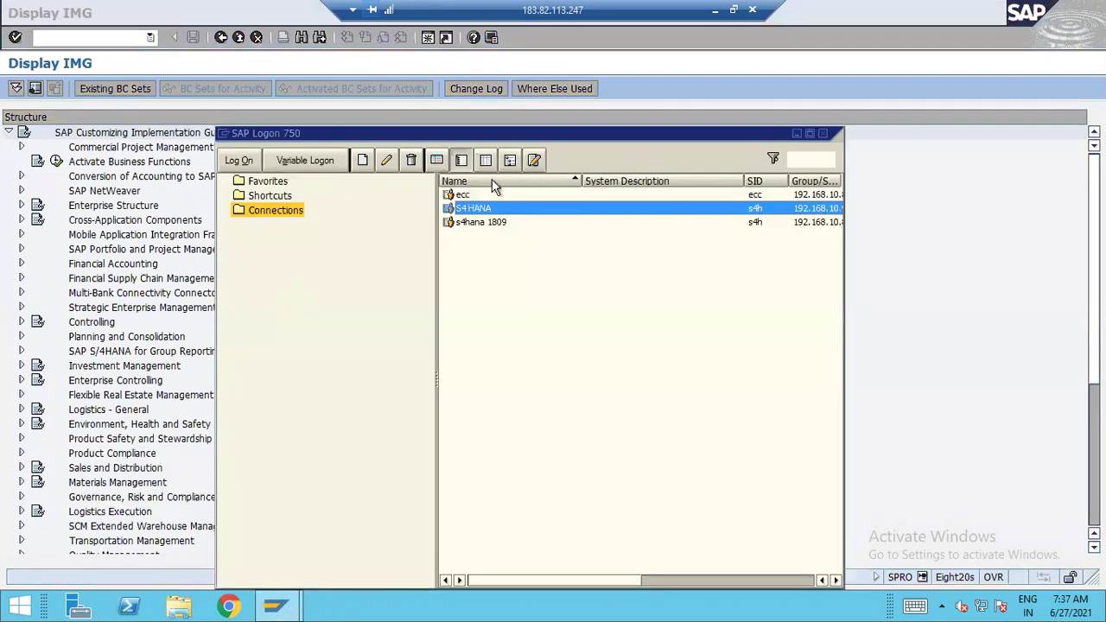
{"action": "left_click", "coordinate": [466, 194]}
{"action": "key", "text": "Return"}
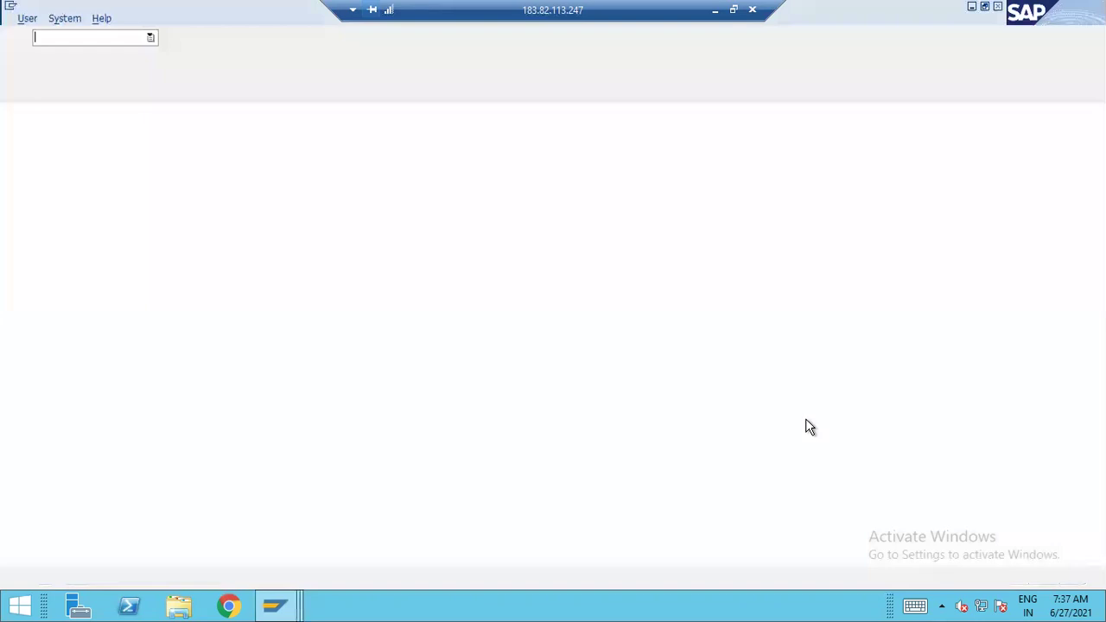
Log on to the ECC system with the user name and password
{"action": "type", "text": "pradeep"}
{"action": "key", "text": "Tab"}
{"action": "key", "text": "shift+Tab"}
{"action": "type", "text": "1"}
{"action": "key", "text": "Tab"}
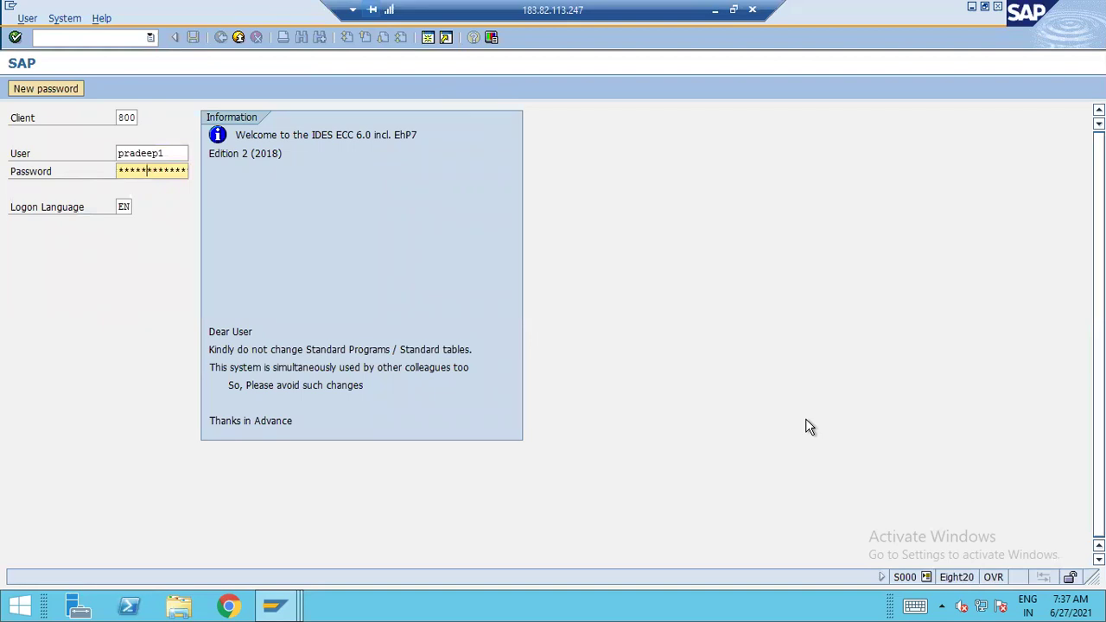
{"action": "key", "text": "Return"}
Run SPRO in ECC, open the Reference IMG and select Financial Accounting (New)
{"action": "key", "text": "Return"}
{"action": "type", "text": "spro"}
{"action": "key", "text": "Return"}
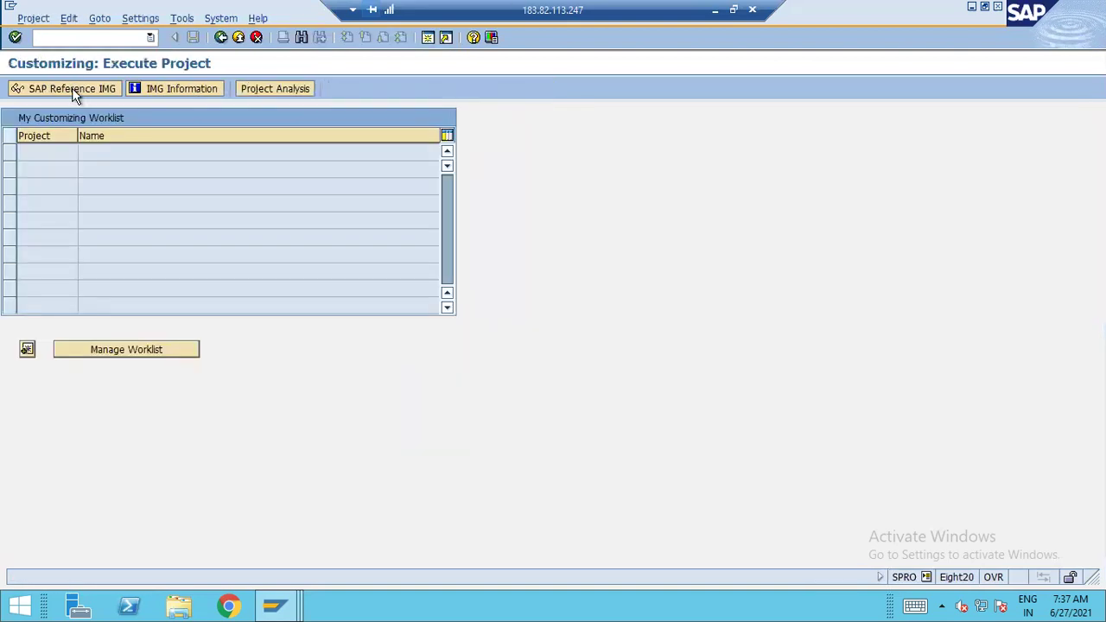
{"action": "left_click", "coordinate": [76, 92]}
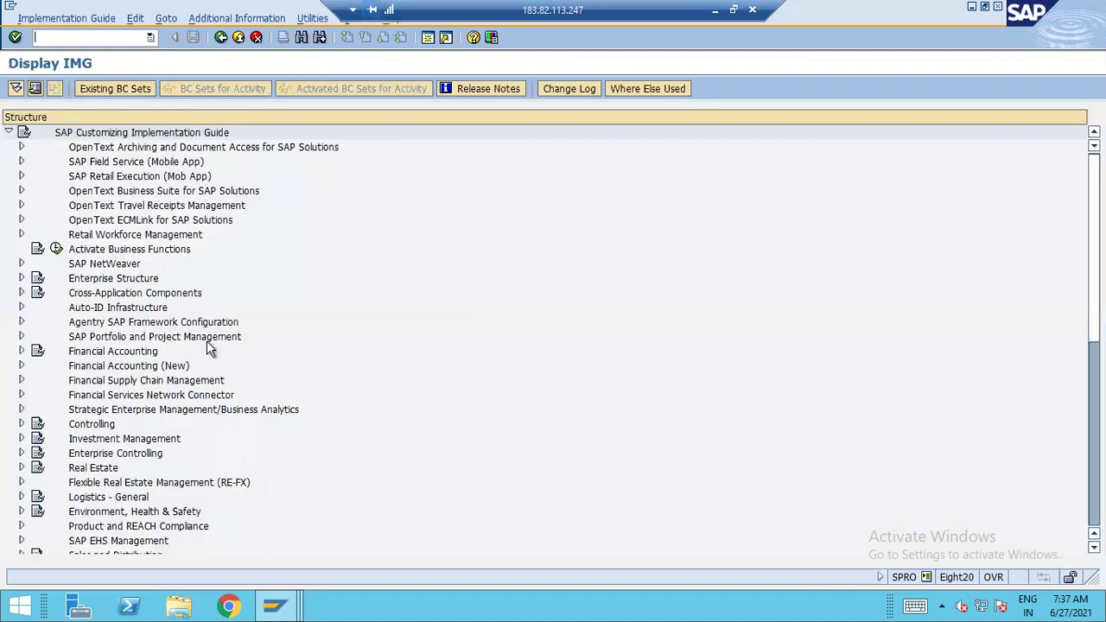
{"action": "left_click", "coordinate": [128, 368]}
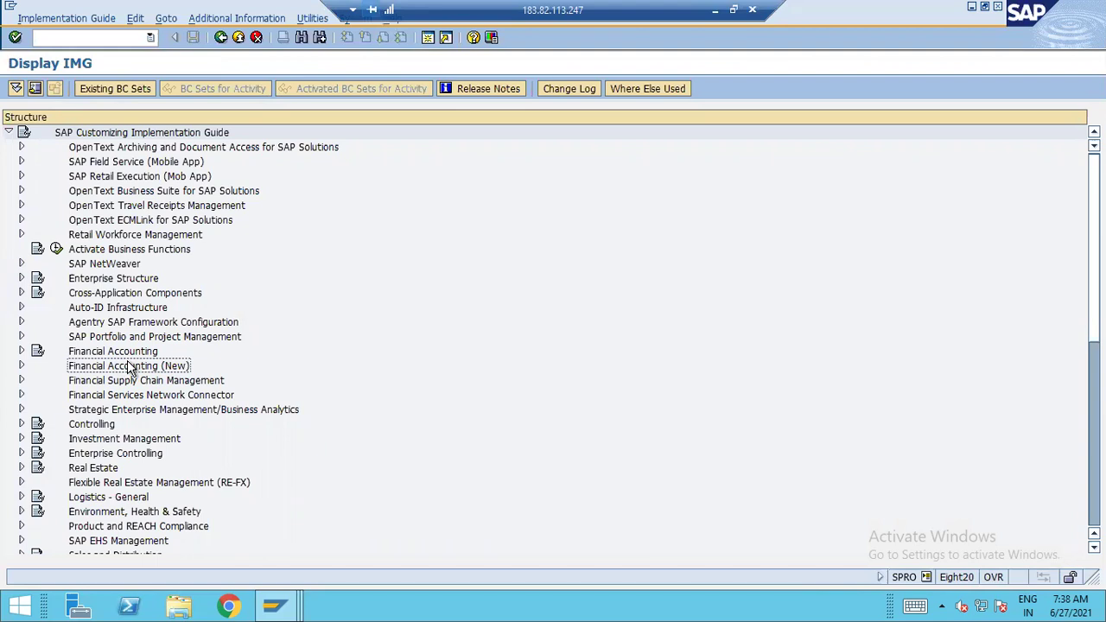
Switch between the ECC and S/4HANA Implementation Guide windows, ending on S/4HANA
{"action": "left_click", "coordinate": [275, 605]}
{"action": "left_click", "coordinate": [275, 605]}
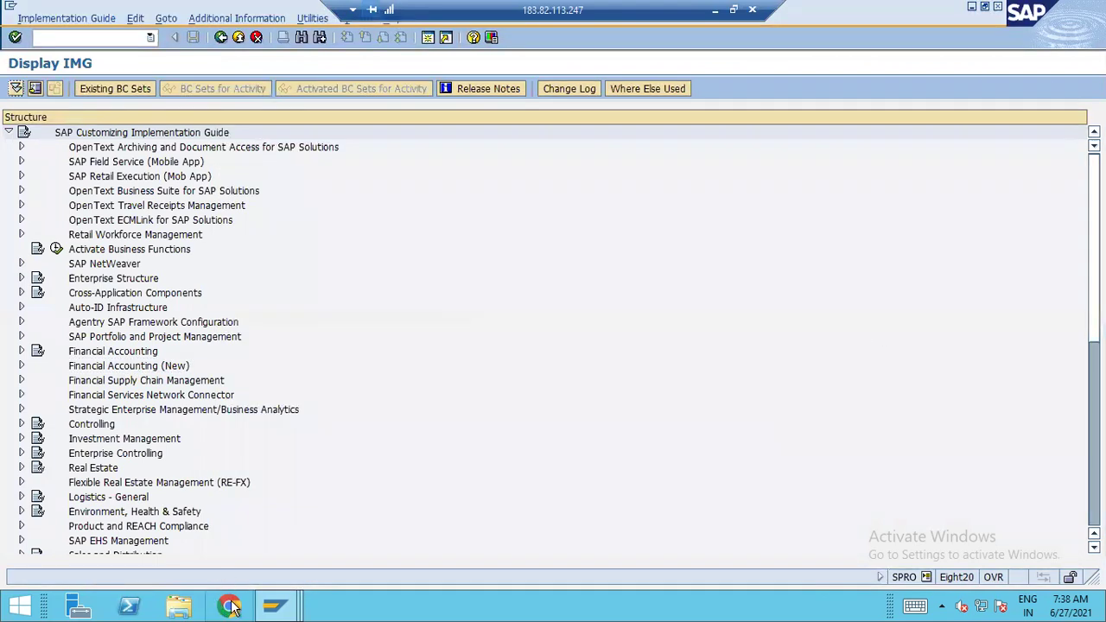
{"action": "left_click", "coordinate": [274, 605]}
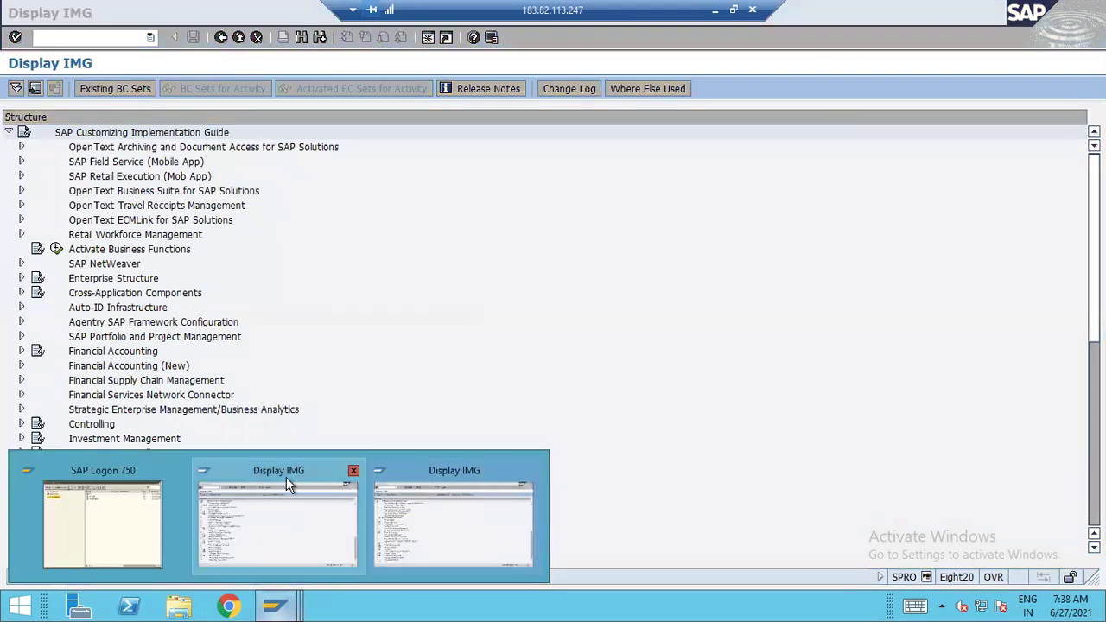
{"action": "left_click", "coordinate": [286, 477]}
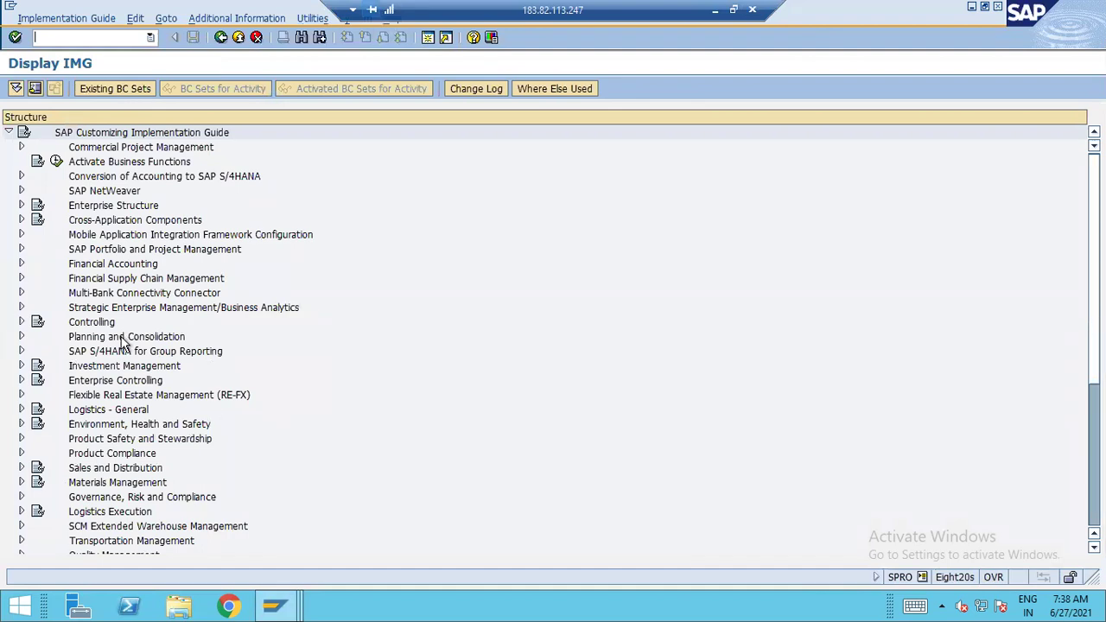
{"action": "key", "text": "F10"}
{"action": "key", "text": "alt+Tab"}
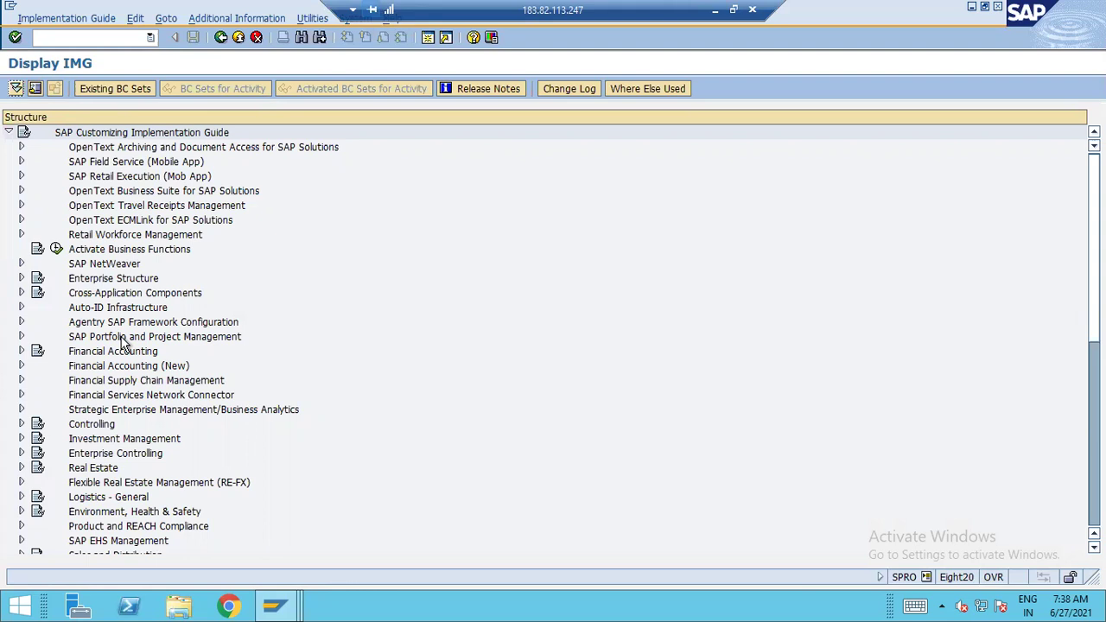
{"action": "key", "text": "alt+Tab"}
{"action": "type", "text": "/ne"}
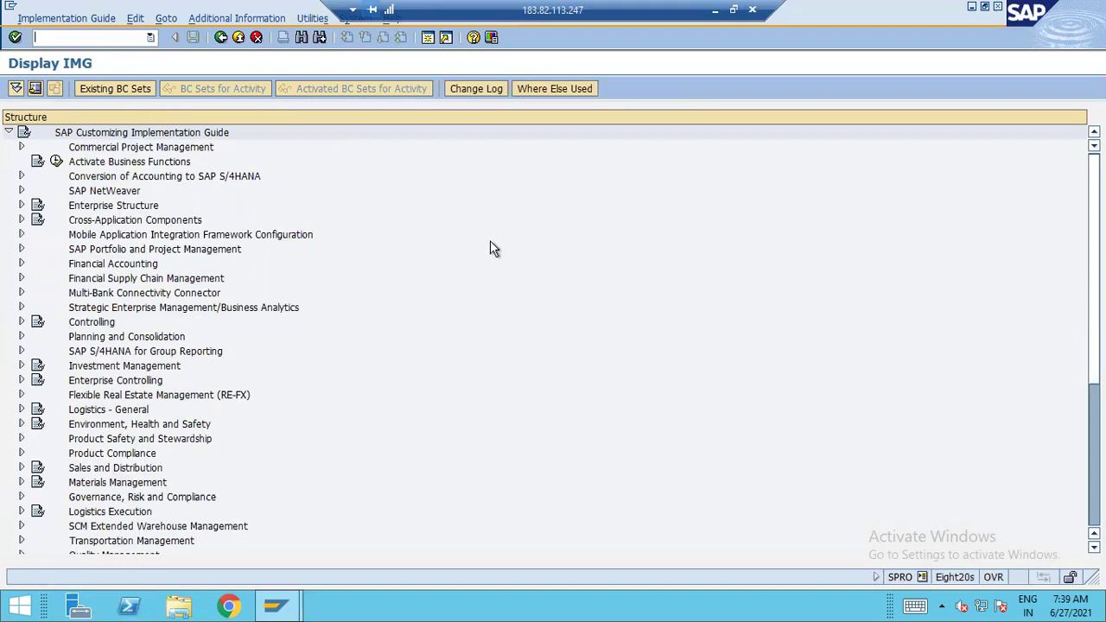
Expand Financial Accounting > Global Settings > Ledgers > Fiscal Year and Posting Periods; run Maintain Fiscal Year Variant
{"action": "left_click", "coordinate": [21, 263]}
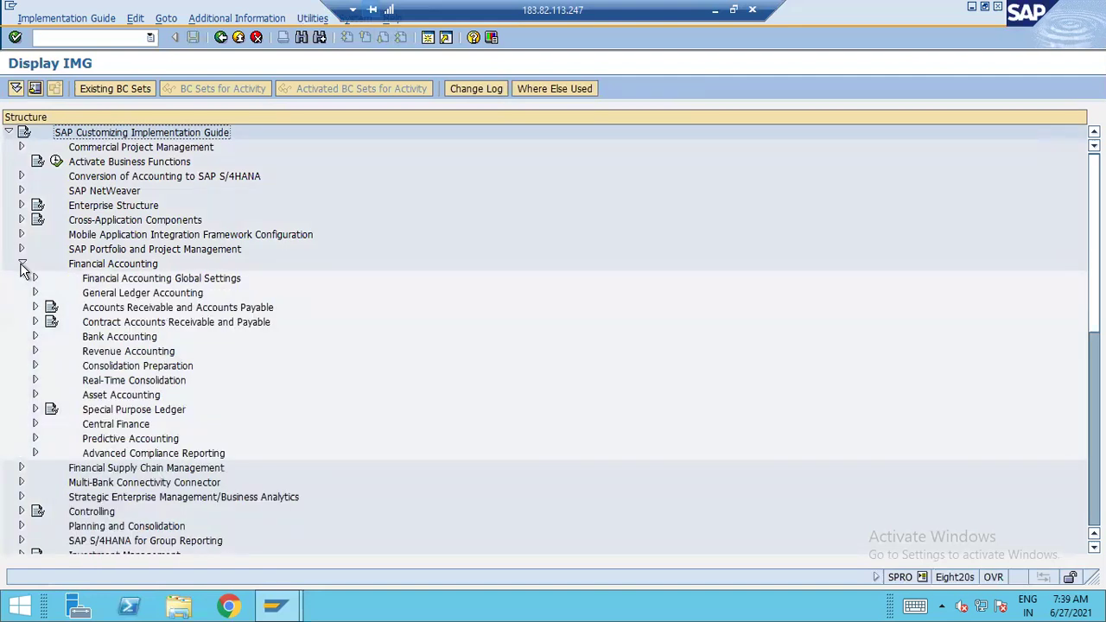
{"action": "left_click", "coordinate": [35, 278]}
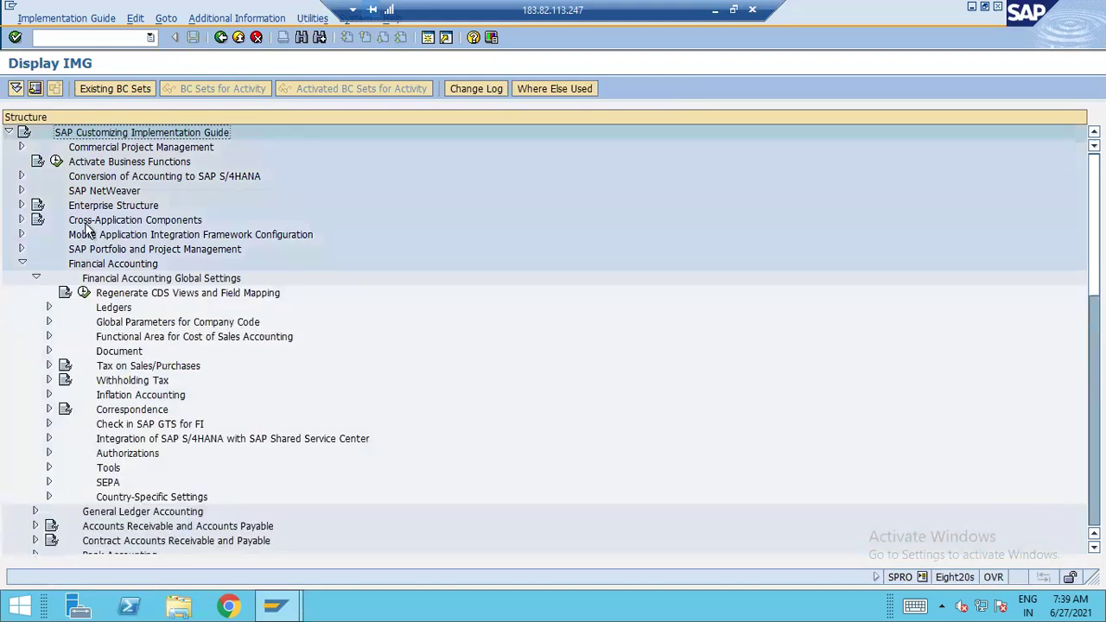
{"action": "scroll", "coordinate": [86, 227], "scroll_direction": "down", "scroll_amount": 1}
{"action": "left_click", "coordinate": [123, 268]}
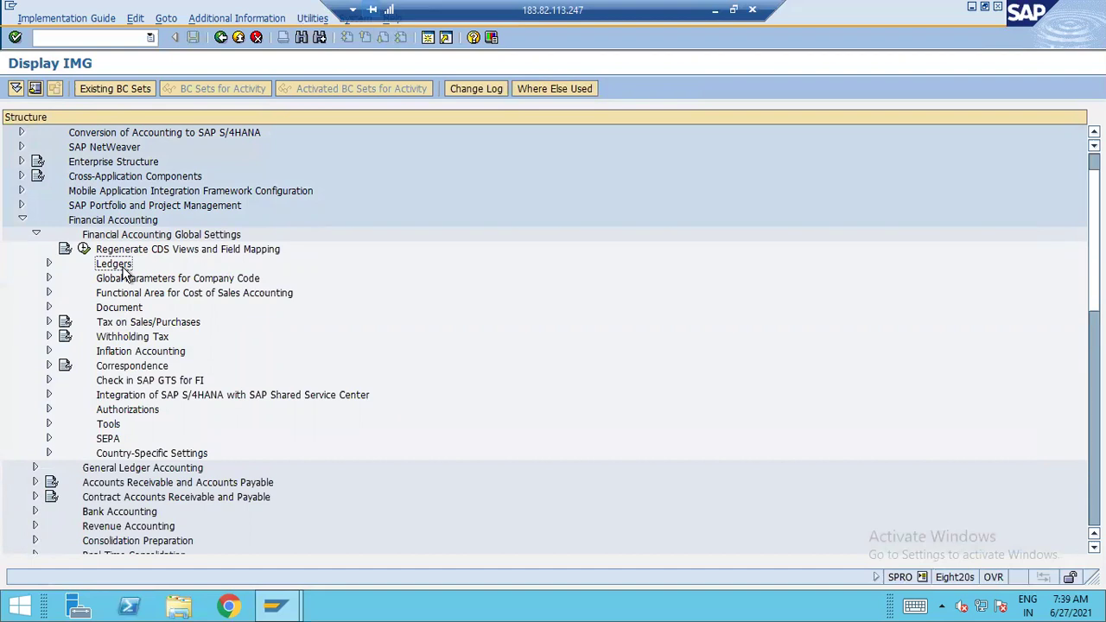
{"action": "left_click", "coordinate": [49, 265]}
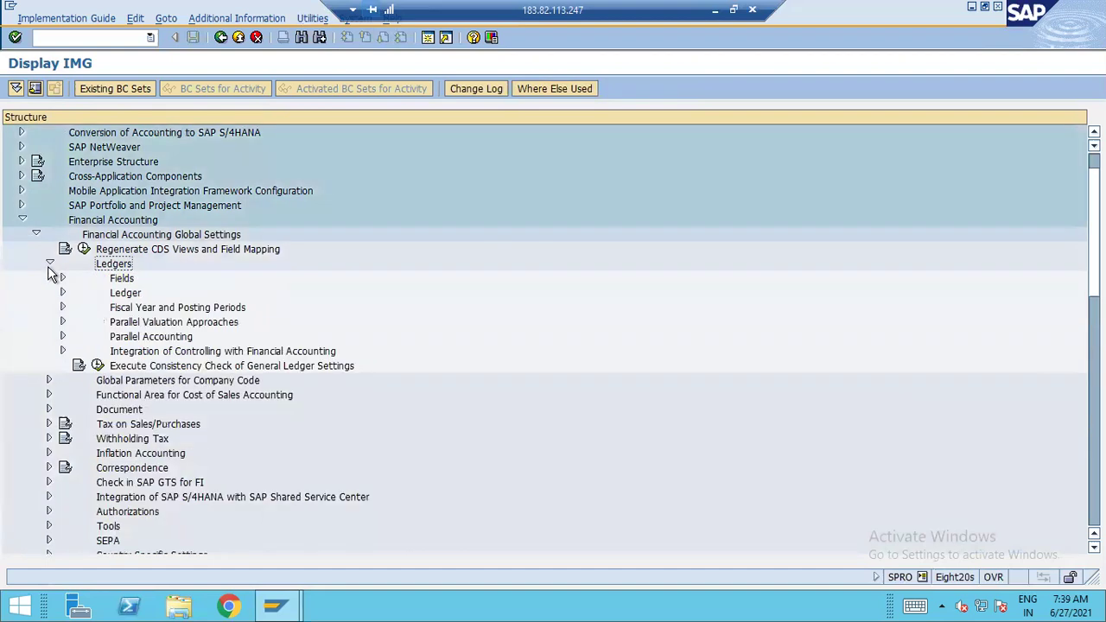
{"action": "left_click", "coordinate": [180, 309]}
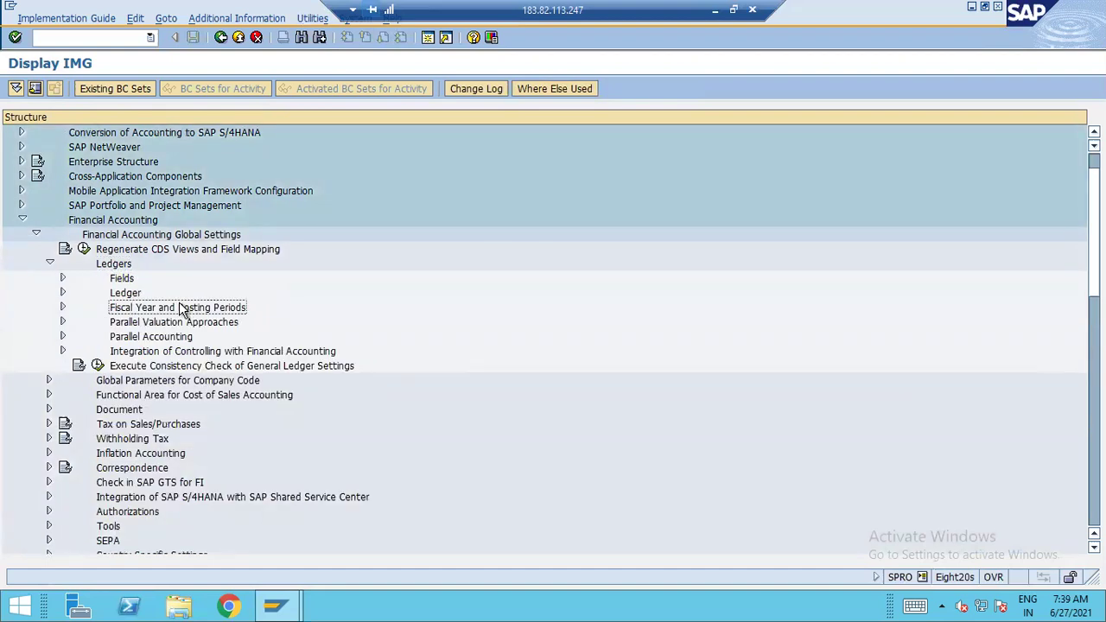
{"action": "left_click", "coordinate": [64, 308]}
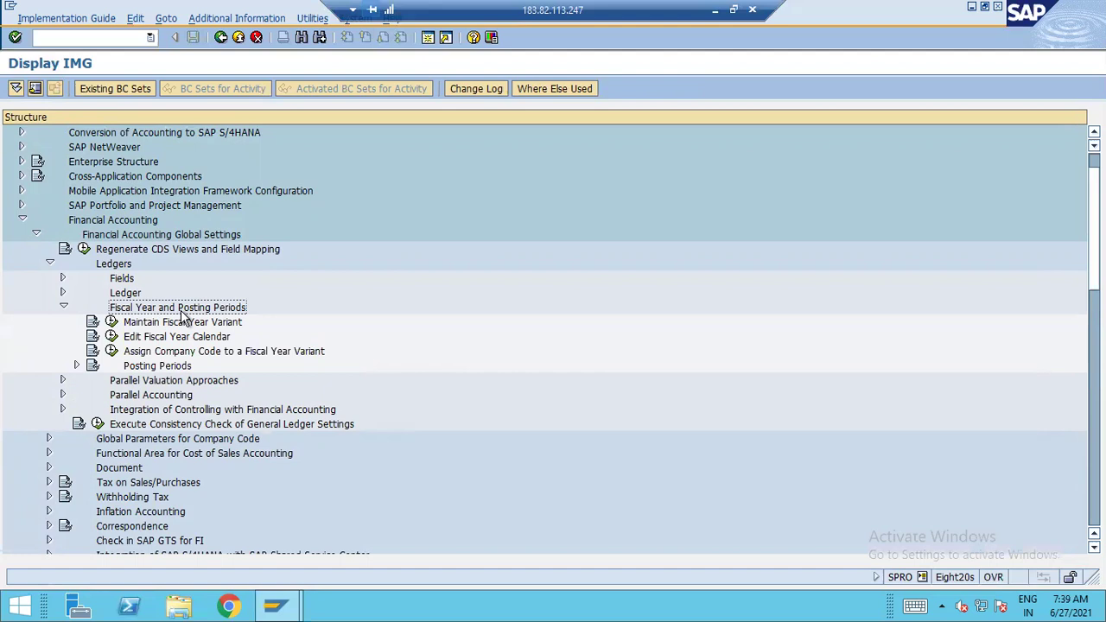
{"action": "left_click", "coordinate": [112, 323]}
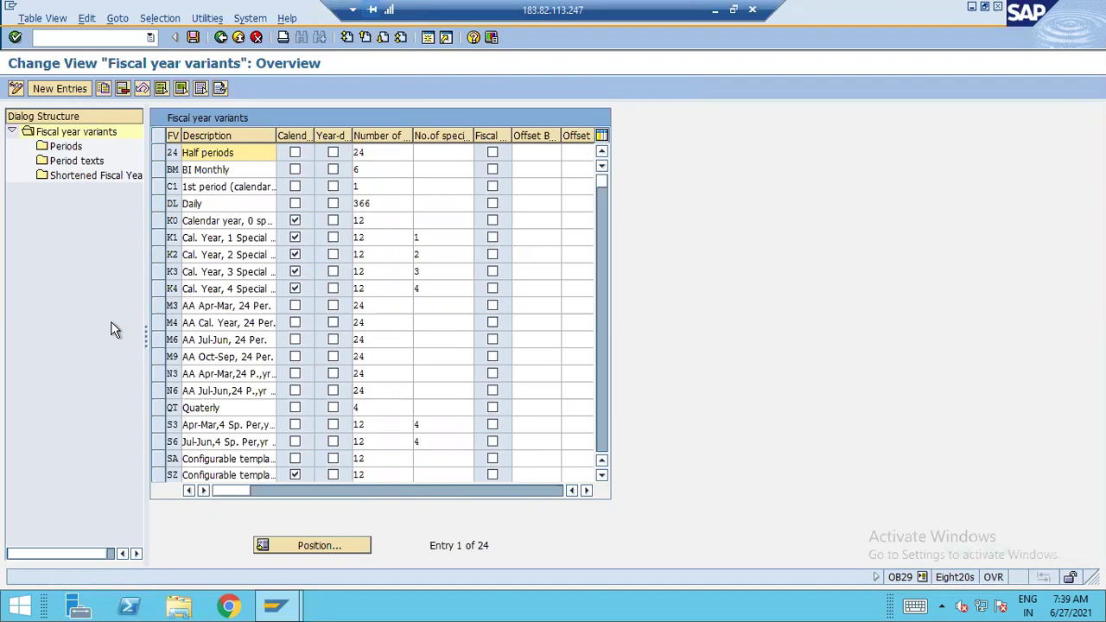
Look up variant 'k' with Position, briefly open New Entries, then return to the list
{"action": "left_click", "coordinate": [343, 544]}
{"action": "type", "text": "k"}
{"action": "key", "text": "Return"}
{"action": "left_click", "coordinate": [62, 88]}
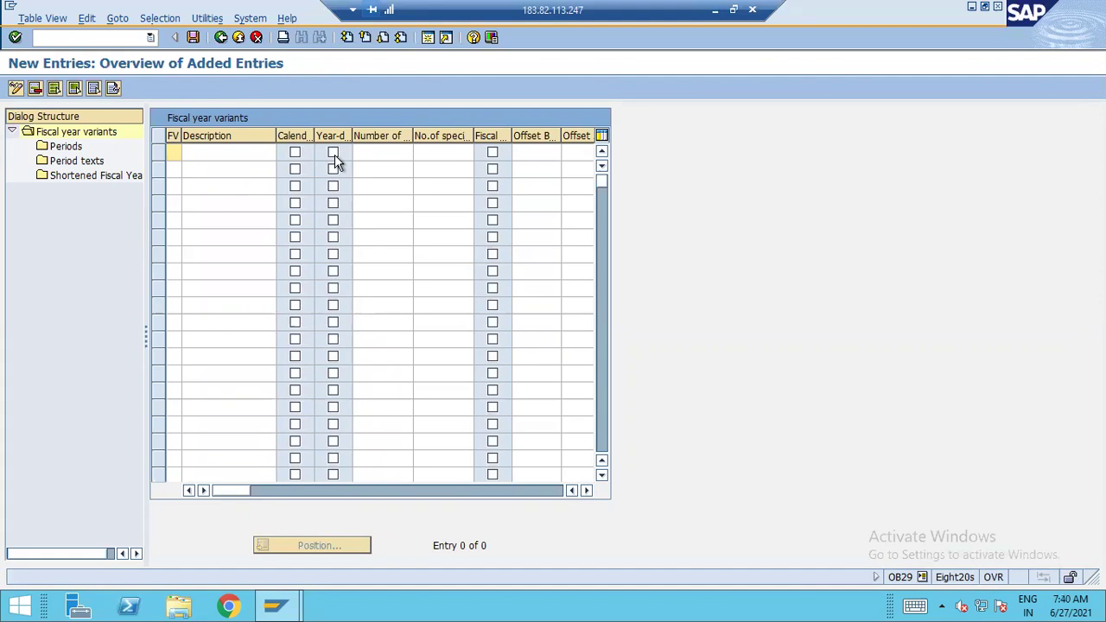
{"action": "key", "text": "F3"}
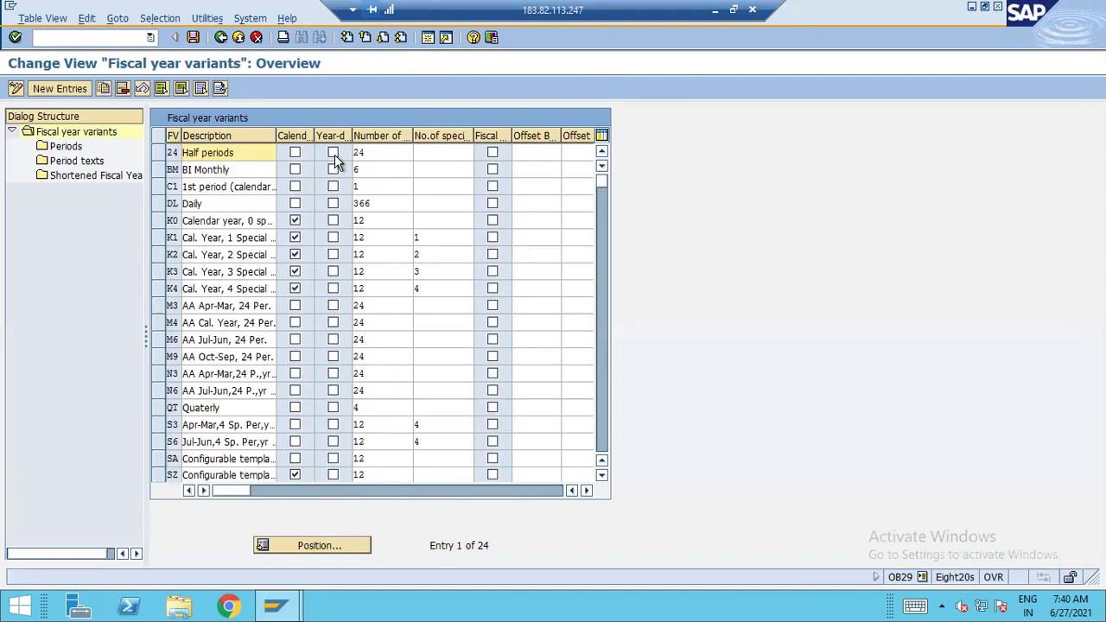
Position the variants list on K4 and check its number of special periods
{"action": "left_click", "coordinate": [345, 549]}
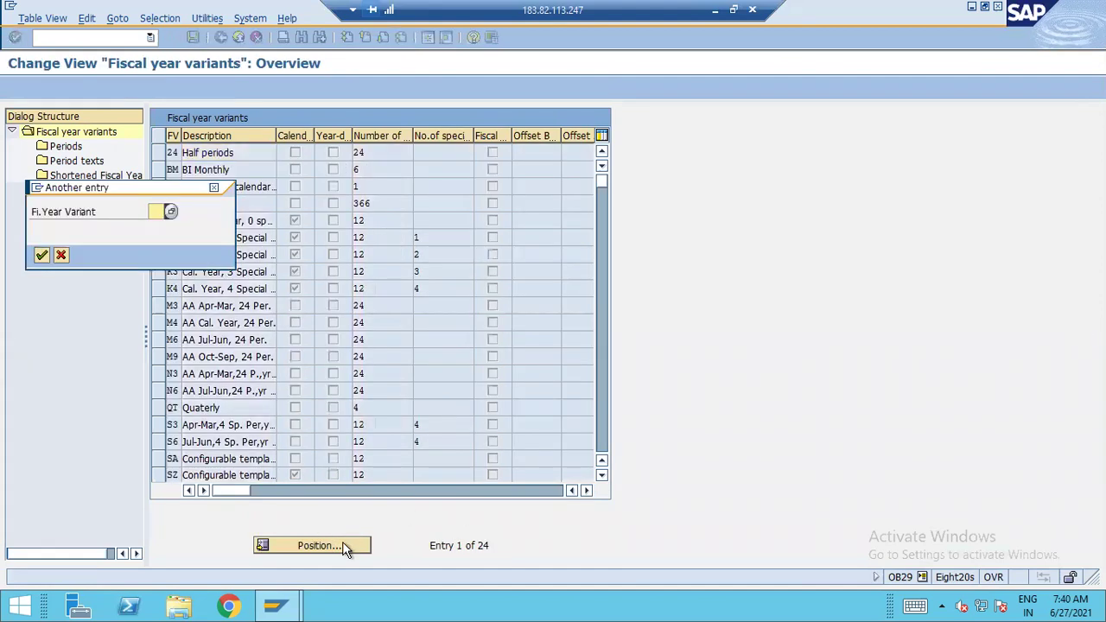
{"action": "type", "text": "k4"}
{"action": "key", "text": "Return"}
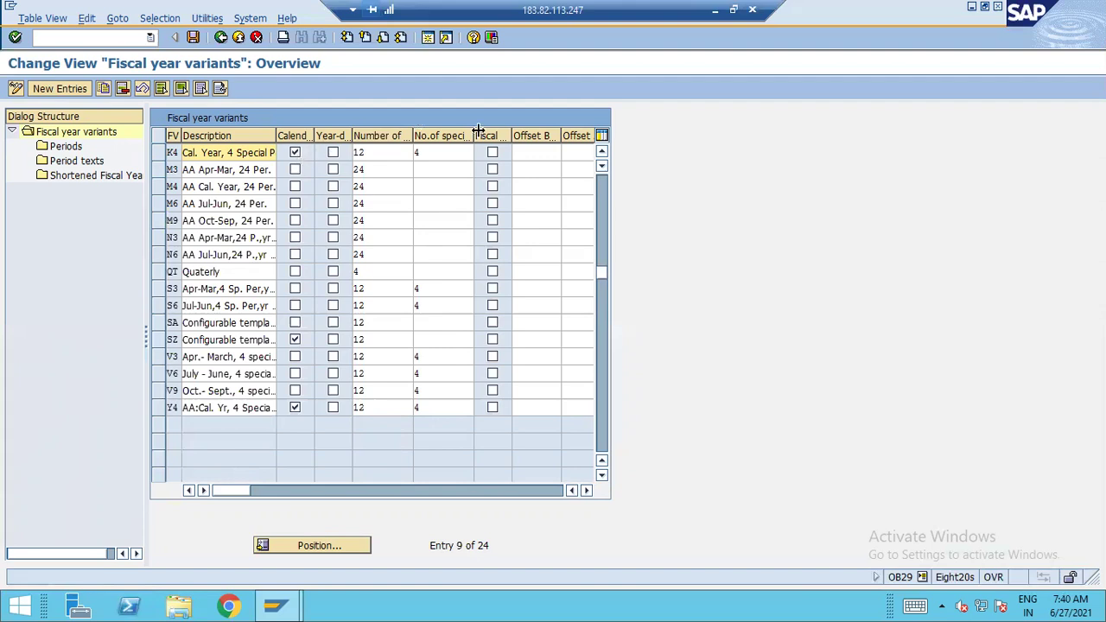
{"action": "left_click", "coordinate": [440, 153]}
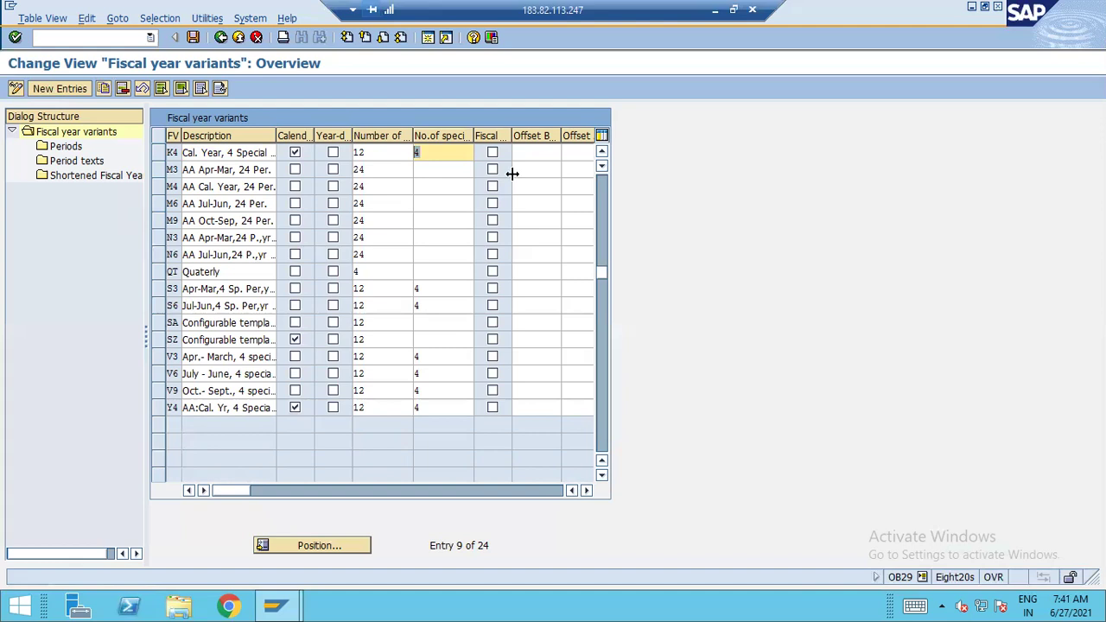
Create variant X1 with a description, calendar year, 12 posting periods and 1 special period
{"action": "left_click", "coordinate": [59, 89]}
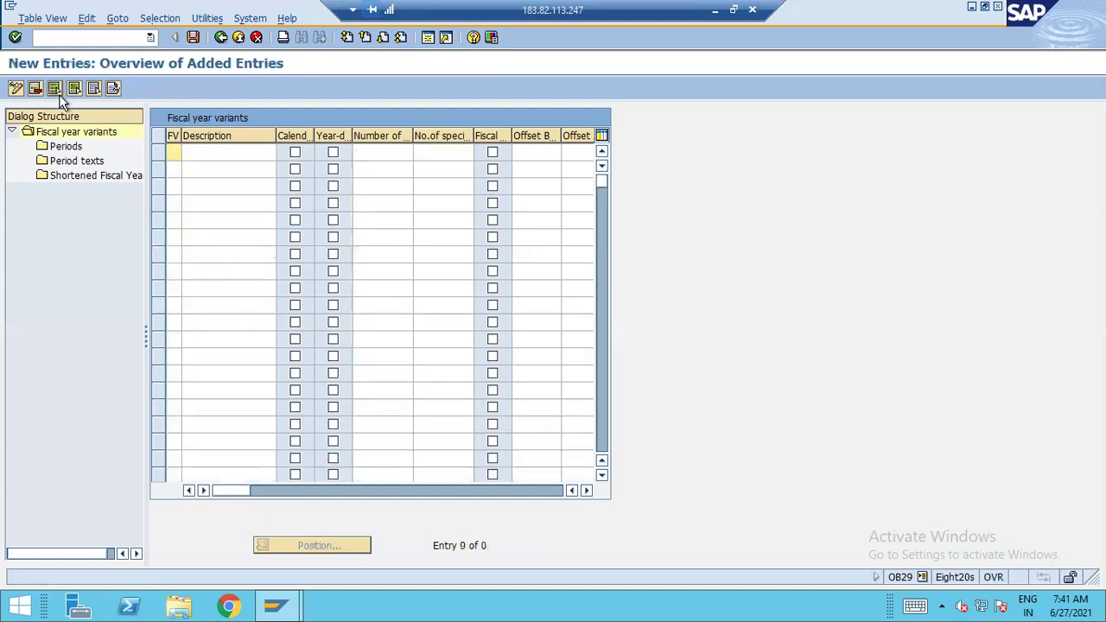
{"action": "type", "text": "X1"}
{"action": "key", "text": "Tab"}
{"action": "type", "text": "FYV-pRADEEP"}
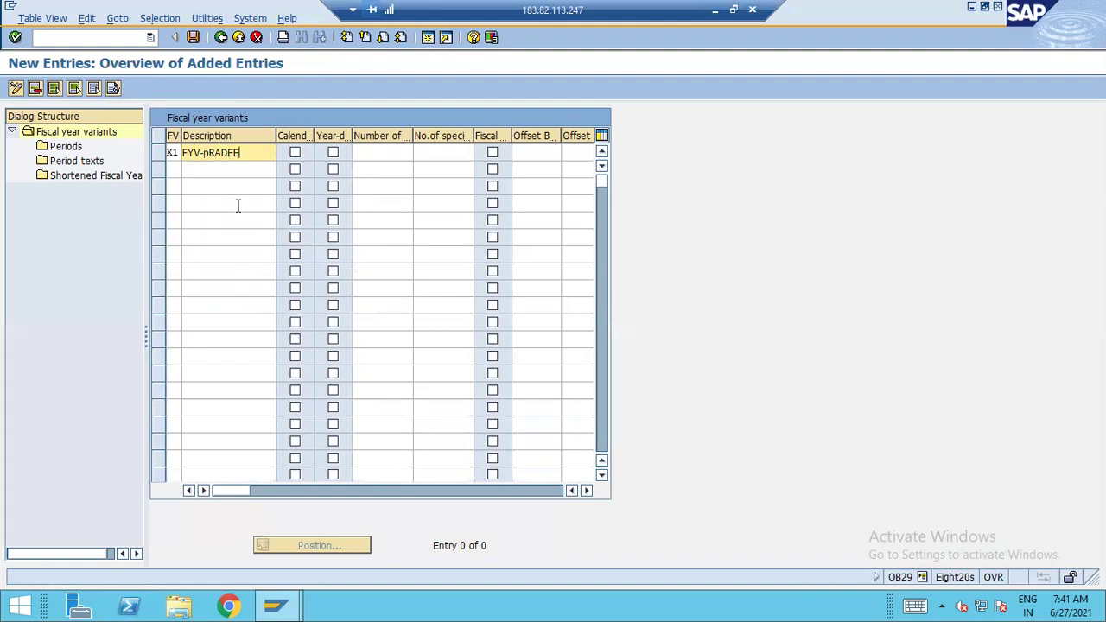
{"action": "key", "text": "BackSpace"}
{"action": "key", "text": "BackSpace"}
{"action": "key", "text": "BackSpace"}
{"action": "key", "text": "BackSpace"}
{"action": "key", "text": "BackSpace"}
{"action": "key", "text": "BackSpace"}
{"action": "key", "text": "BackSpace"}
{"action": "type", "text": "Pradeep"}
{"action": "key", "text": "Tab"}
{"action": "key", "text": "Tab"}
{"action": "key", "text": "shift+Tab"}
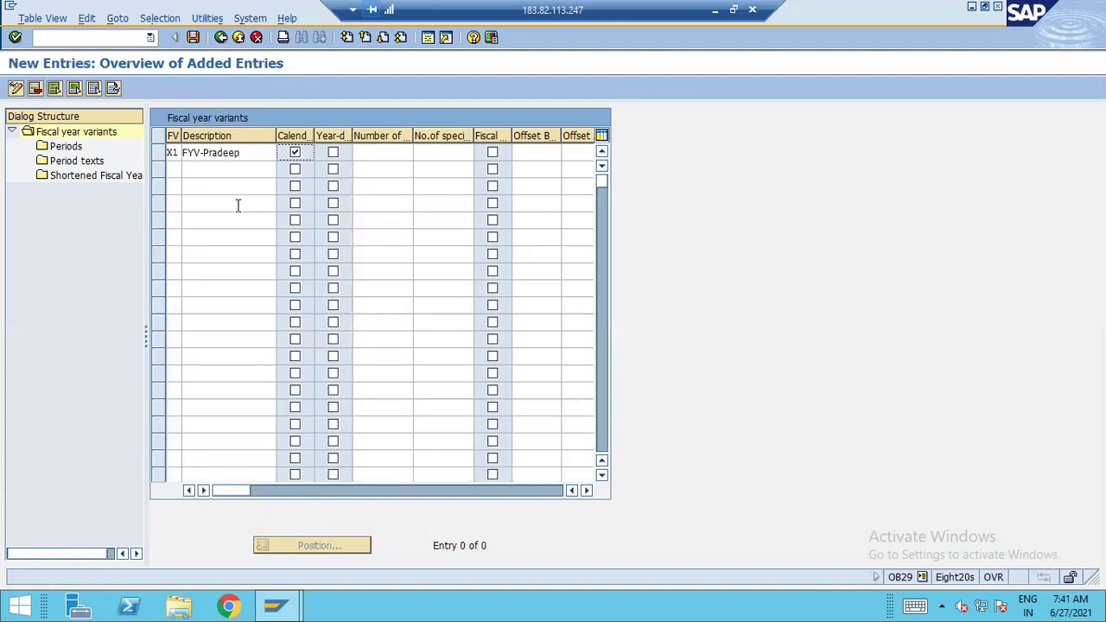
{"action": "key", "text": "Tab"}
{"action": "key", "text": "Tab"}
{"action": "type", "text": "12"}
{"action": "key", "text": "Tab"}
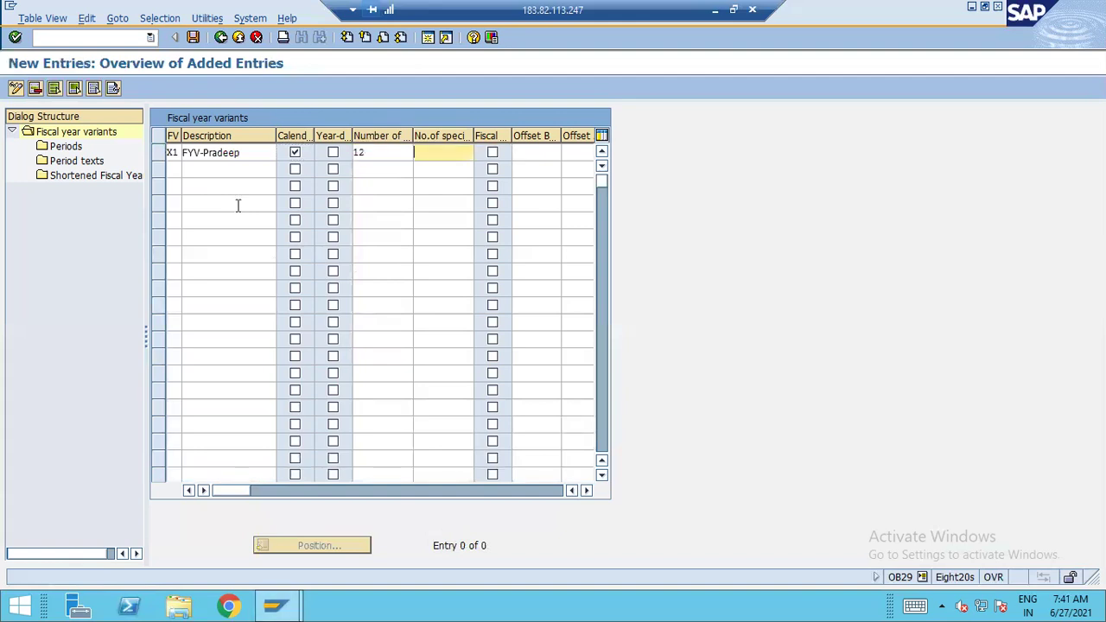
{"action": "type", "text": "1"}
{"action": "key", "text": "Return"}
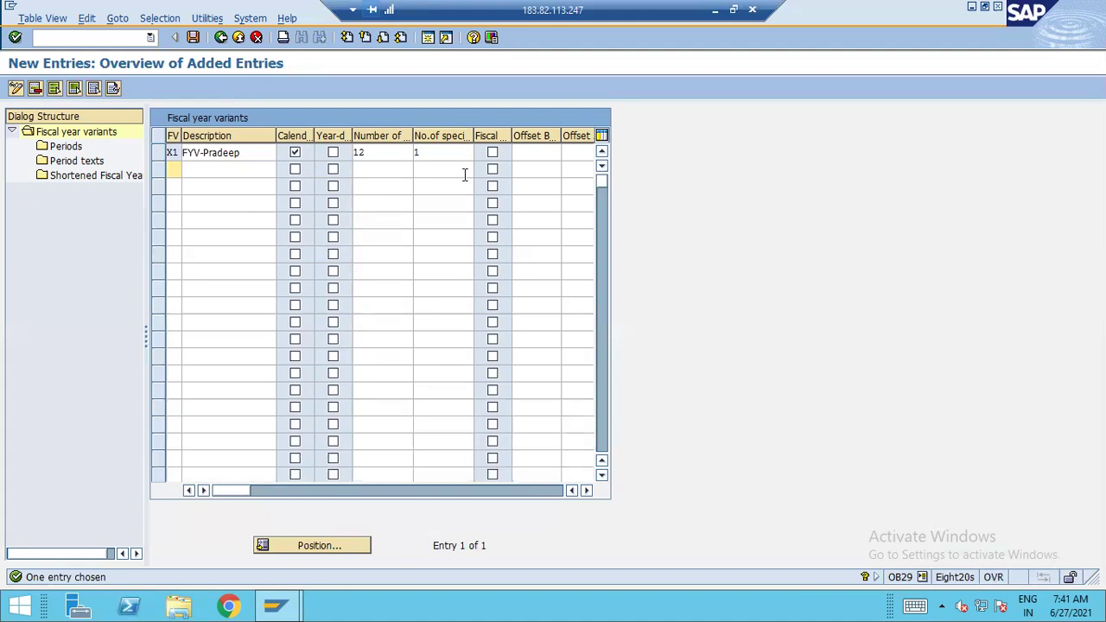
Change X1's special periods to 2 and return to the variants list
{"action": "left_click", "coordinate": [422, 158]}
{"action": "key", "text": "BackSpace"}
{"action": "type", "text": "2"}
{"action": "key", "text": "Return"}
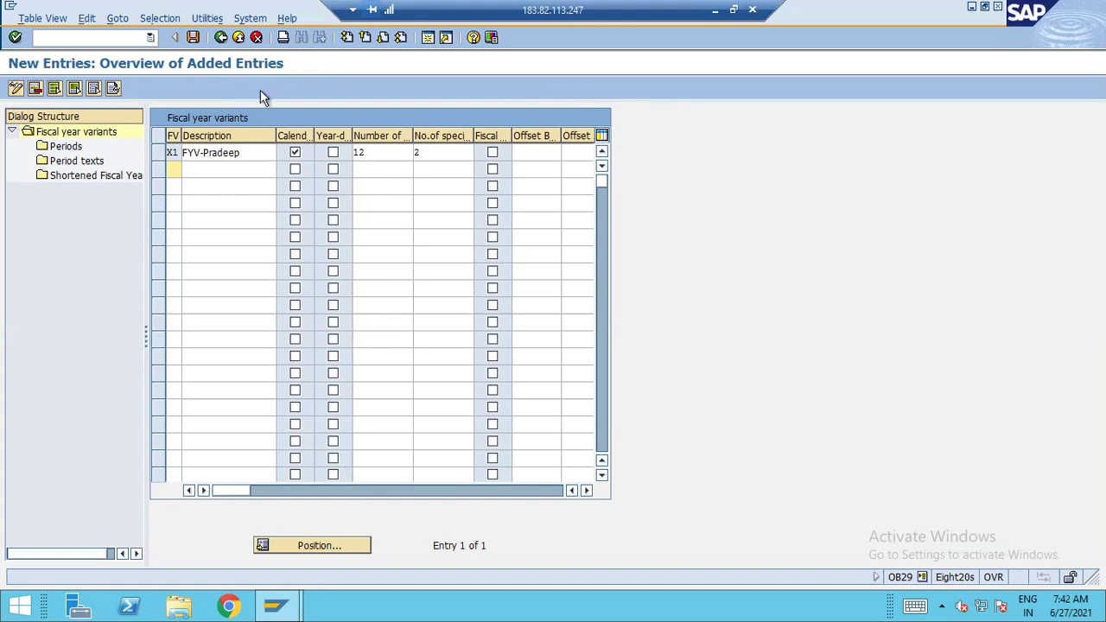
{"action": "left_click", "coordinate": [257, 37]}
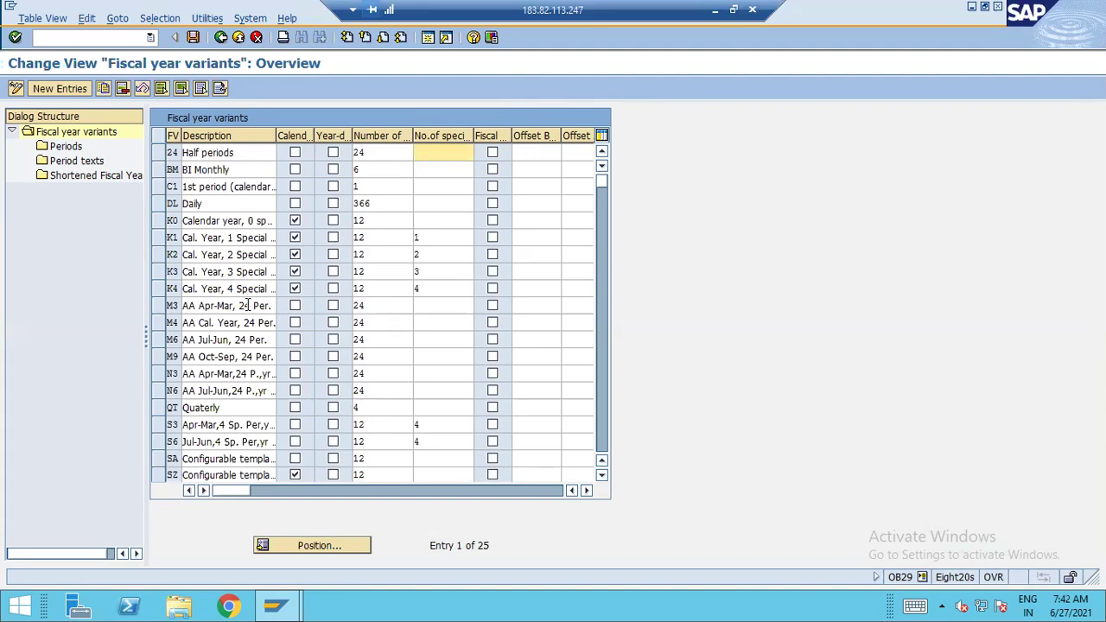
Position the fiscal year variants list on V3
{"action": "left_click", "coordinate": [362, 546]}
{"action": "type", "text": "V3"}
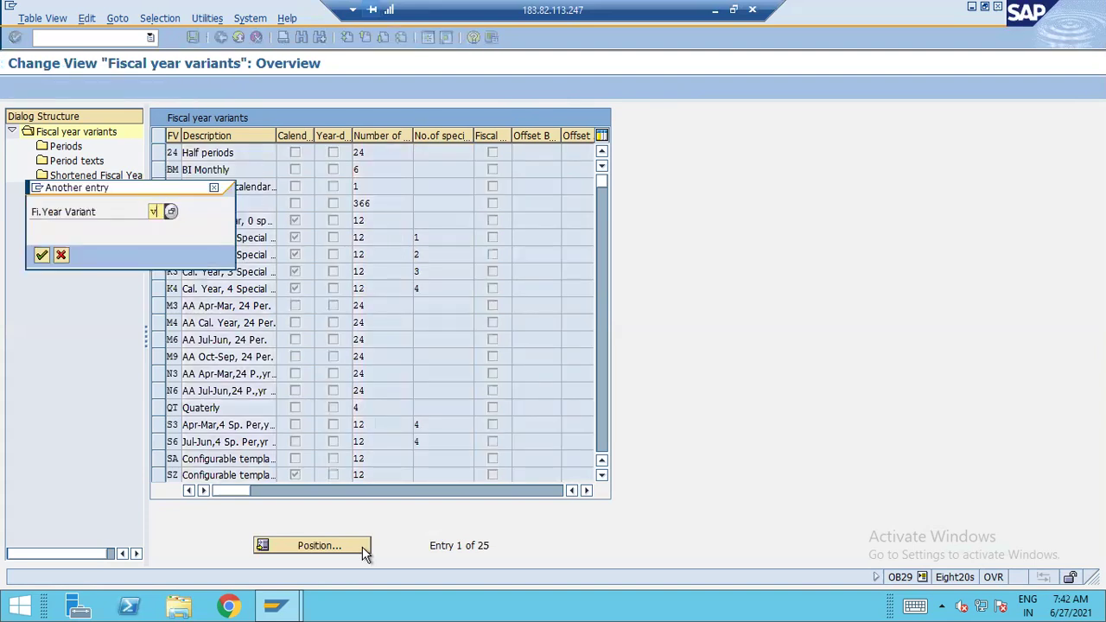
{"action": "key", "text": "Return"}
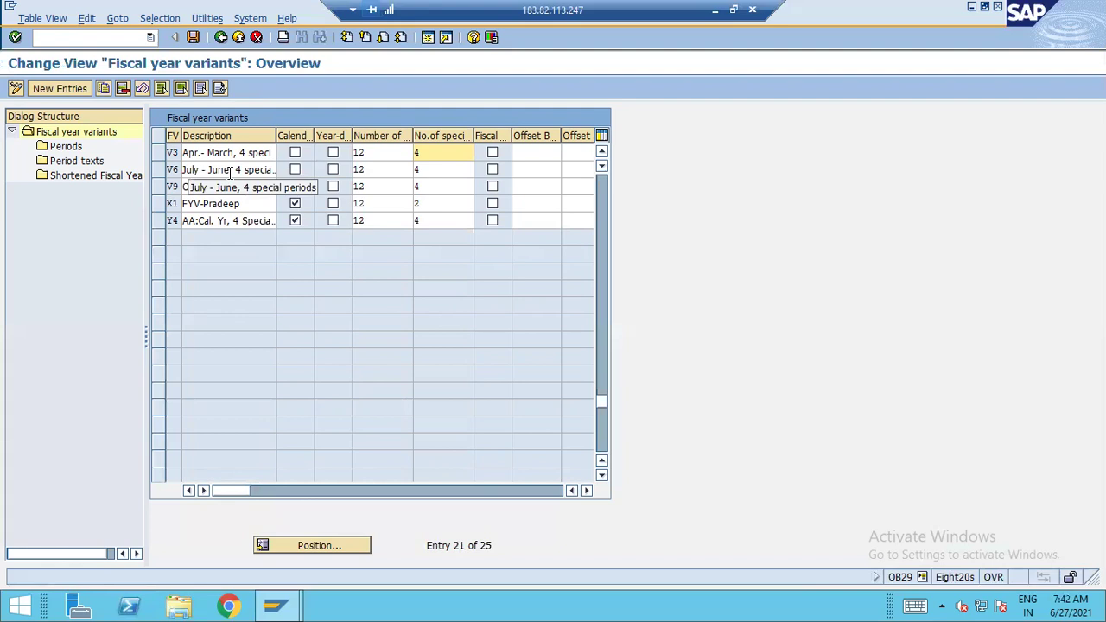
Delete test variant X1, save under the customizing request, and select V3
{"action": "left_click", "coordinate": [158, 202]}
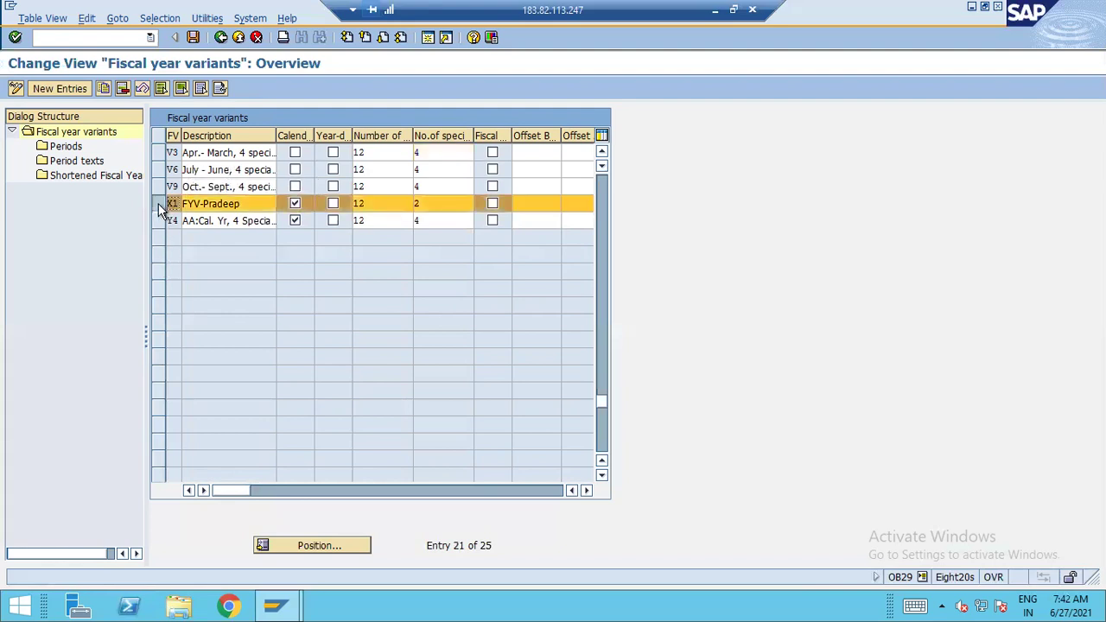
{"action": "left_click", "coordinate": [123, 89]}
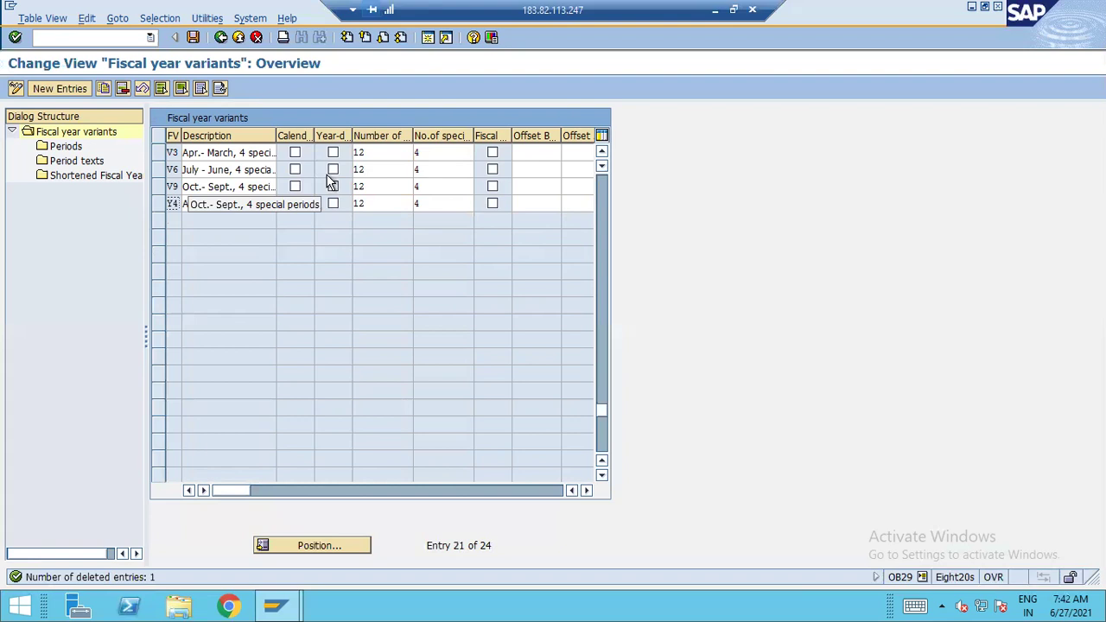
{"action": "key", "text": "ctrl+s"}
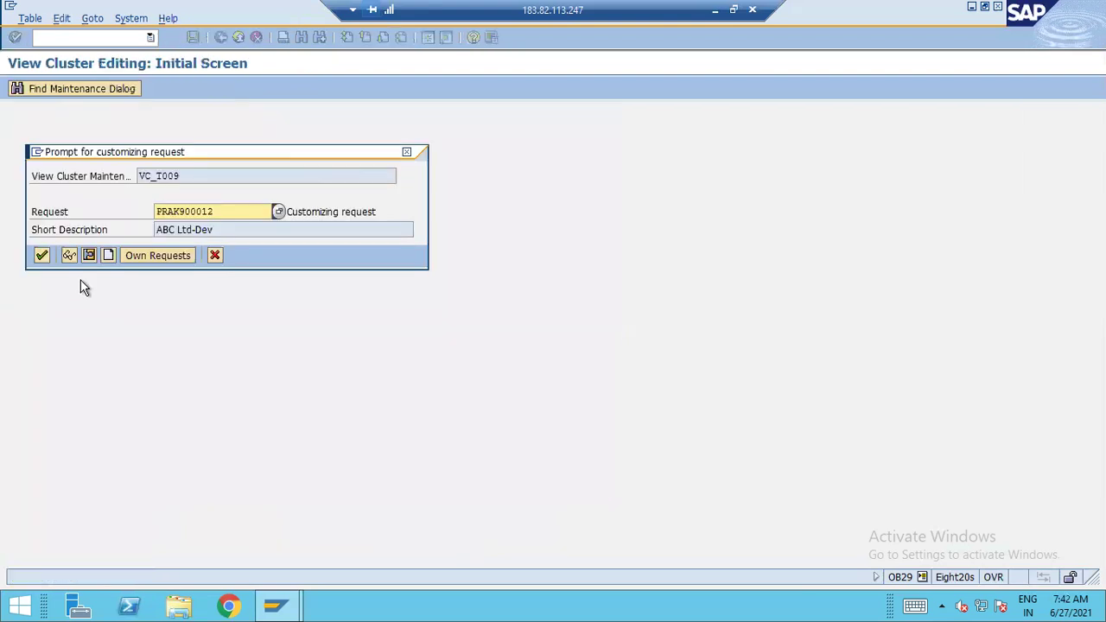
{"action": "left_click", "coordinate": [45, 255]}
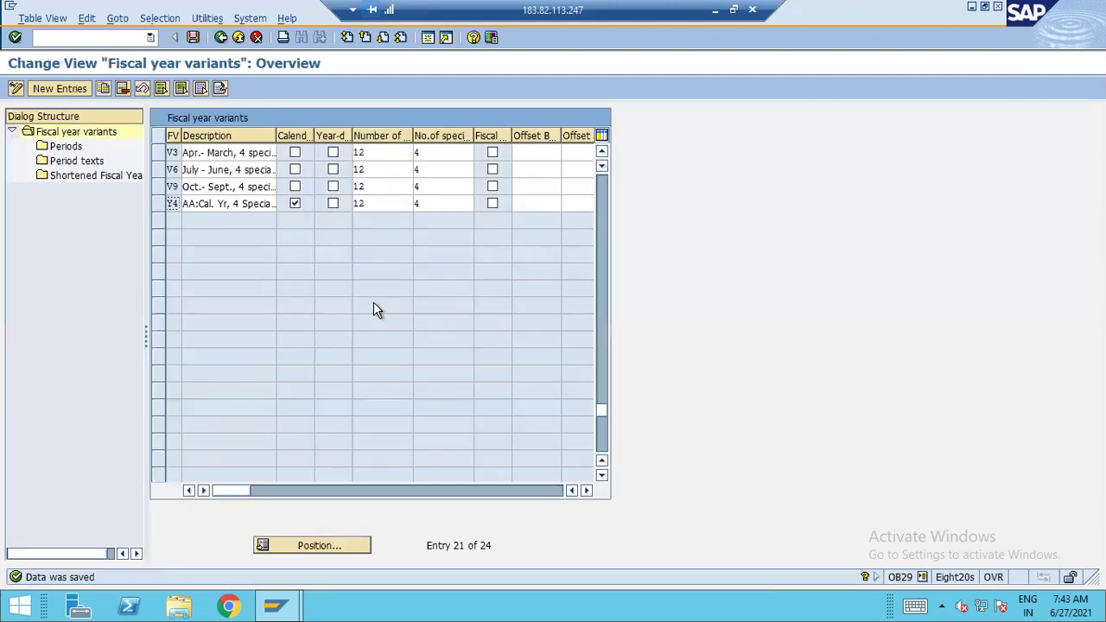
{"action": "left_click", "coordinate": [160, 155]}
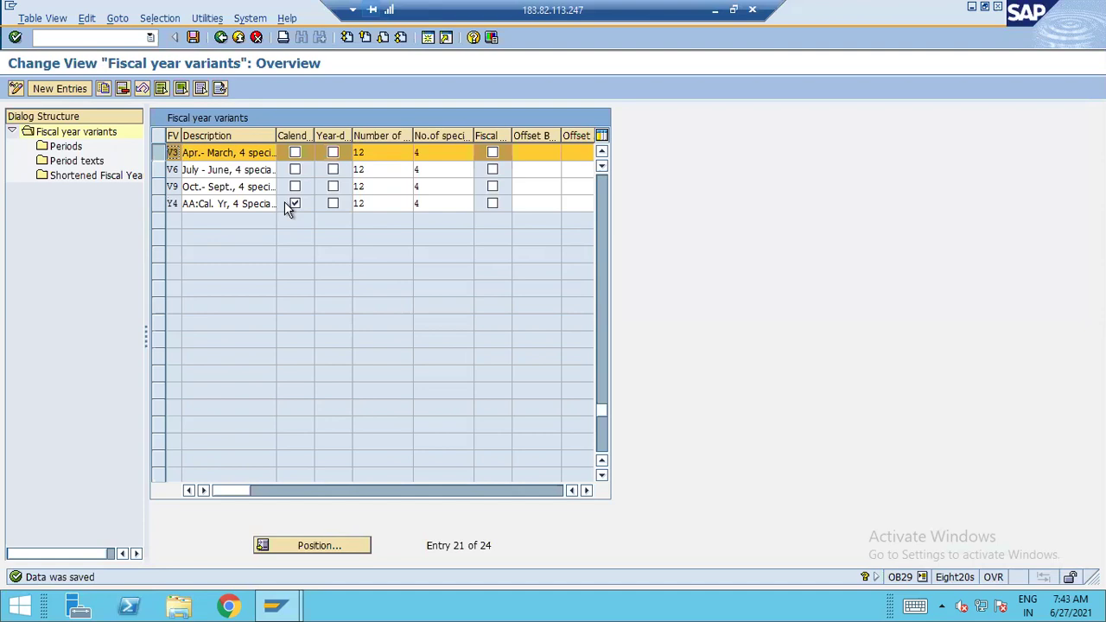
Open V3's Periods, select the April row (period 1), and minimise the SAP window
{"action": "double_click", "coordinate": [67, 147]}
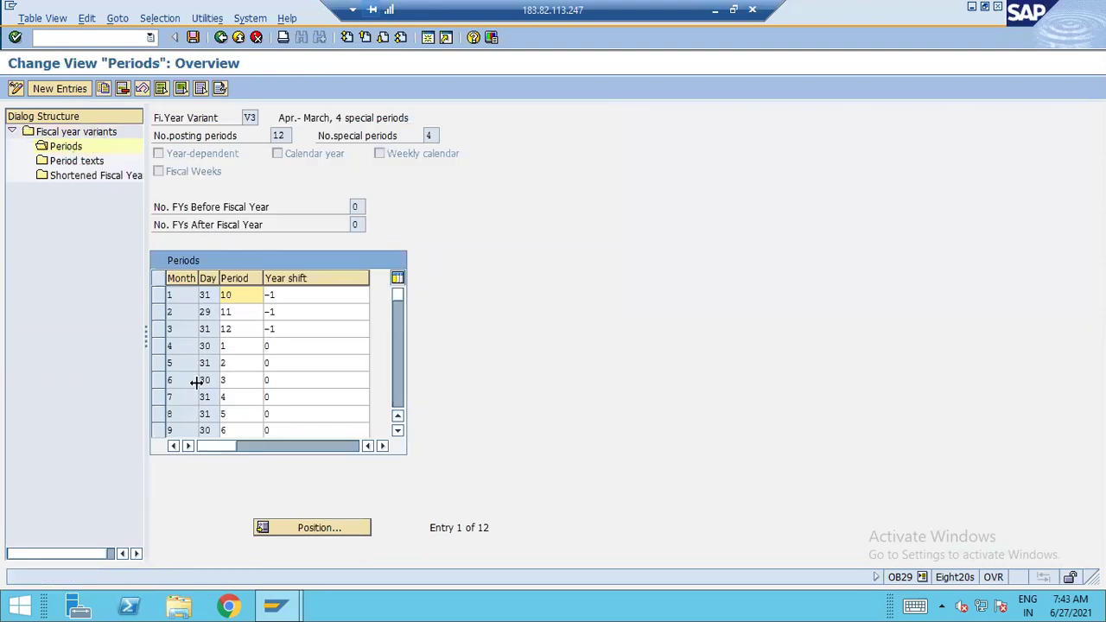
{"action": "left_click", "coordinate": [159, 346]}
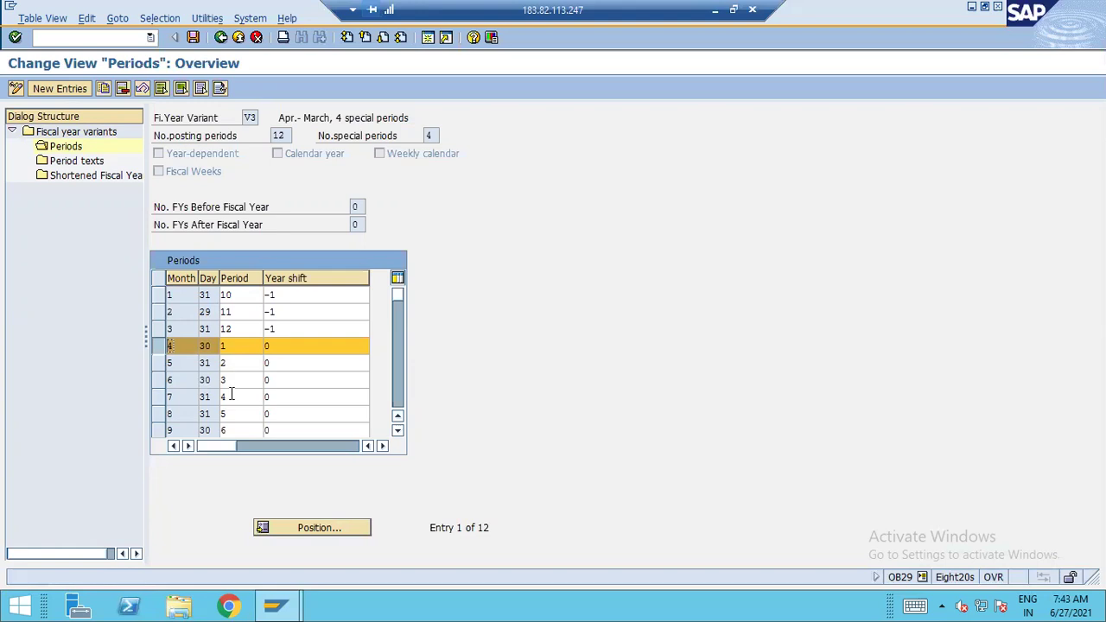
{"action": "left_click", "coordinate": [714, 15]}
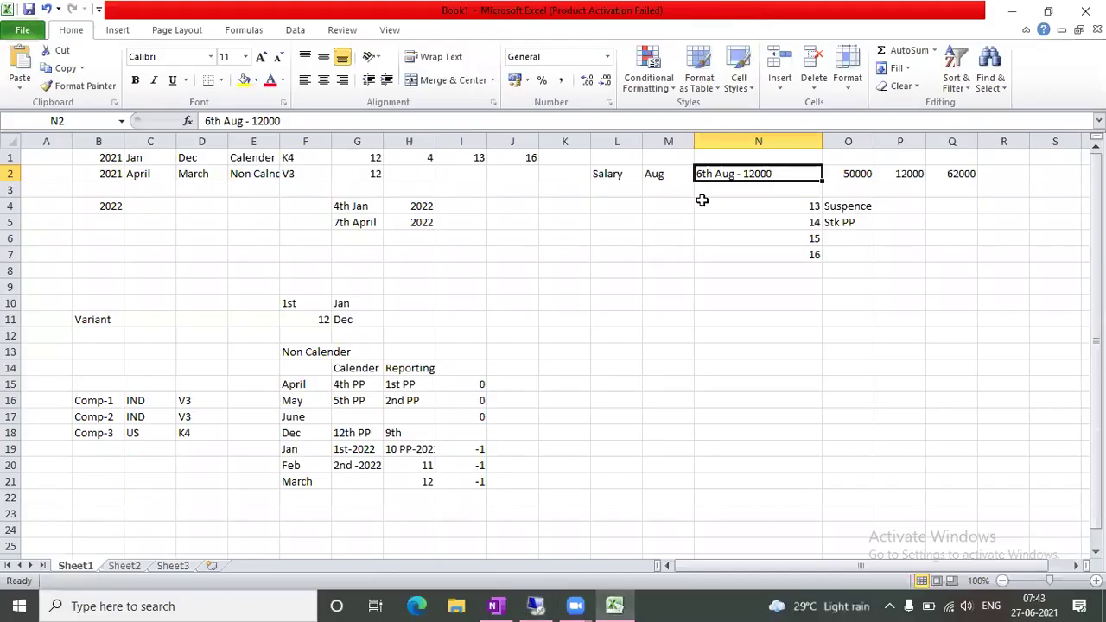
{"action": "left_click", "coordinate": [746, 433]}
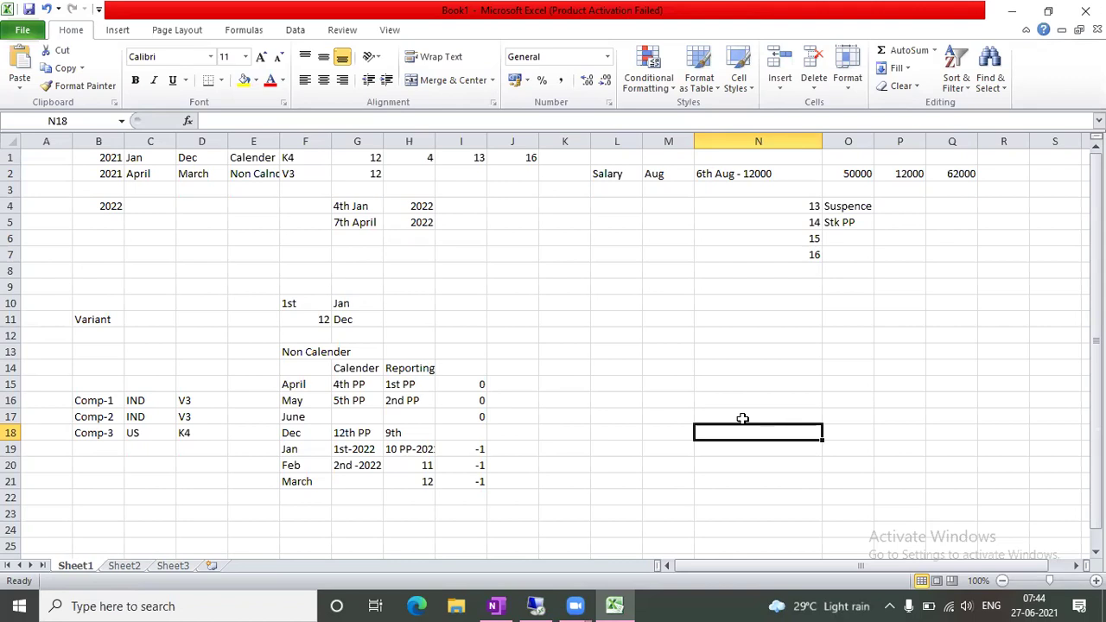
{"action": "mouse_move", "coordinate": [535, 606]}
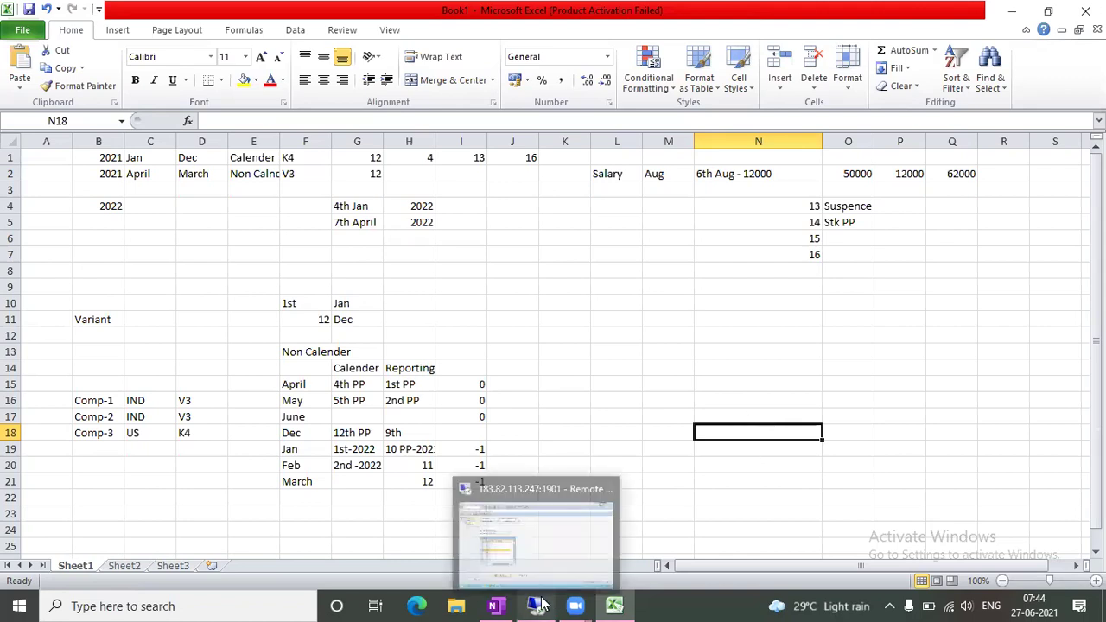
Bring SAP back, focus April's period 1, and scroll V3's periods to review Jan–Mar as 10–12
{"action": "left_click", "coordinate": [560, 558]}
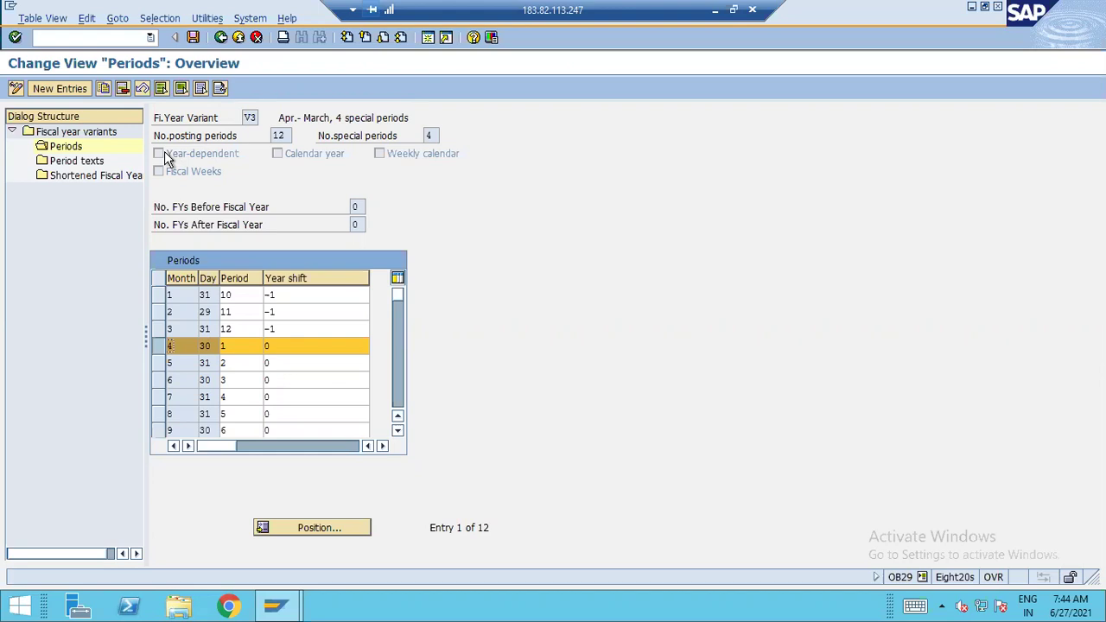
{"action": "left_click", "coordinate": [154, 339]}
{"action": "left_click", "coordinate": [160, 341]}
{"action": "left_click", "coordinate": [241, 346]}
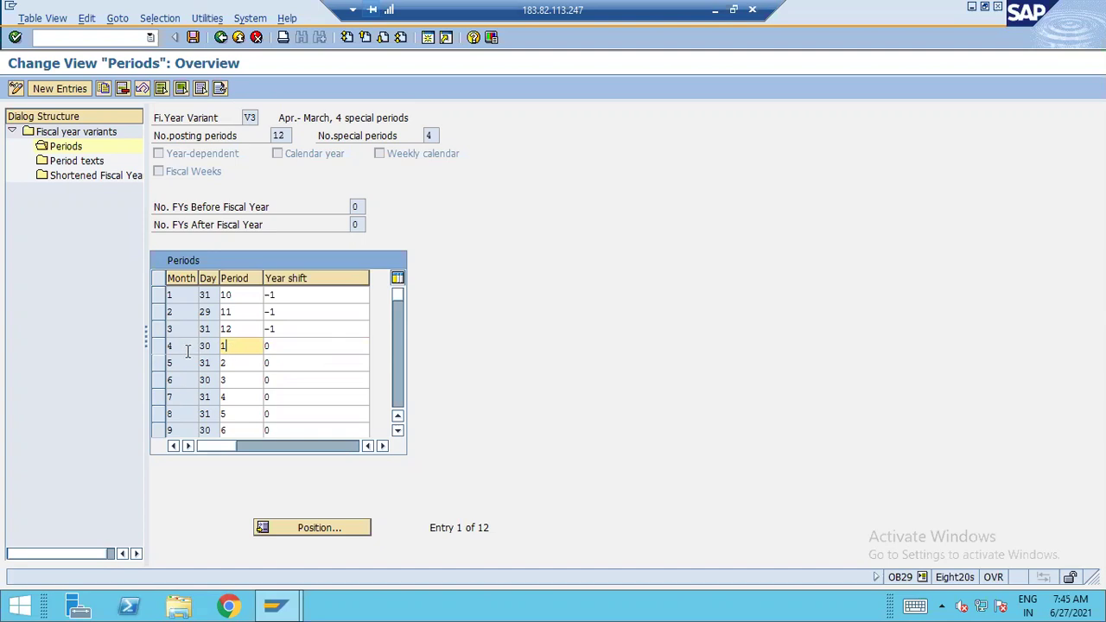
{"action": "scroll", "coordinate": [197, 409], "scroll_direction": "down", "scroll_amount": 1}
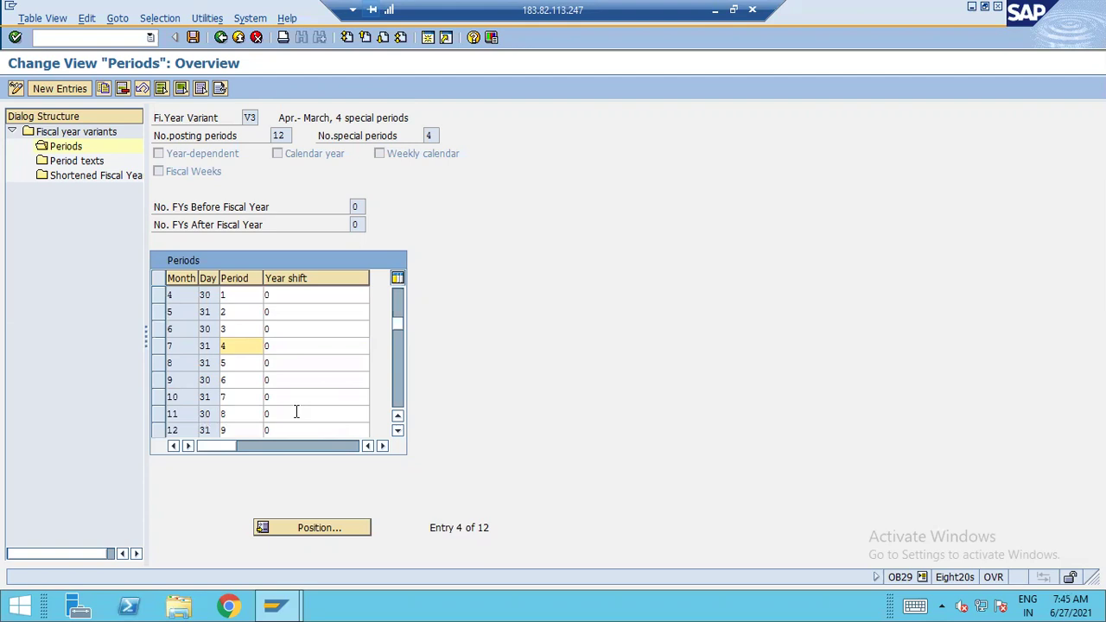
{"action": "scroll", "coordinate": [313, 345], "scroll_direction": "up", "scroll_amount": 1}
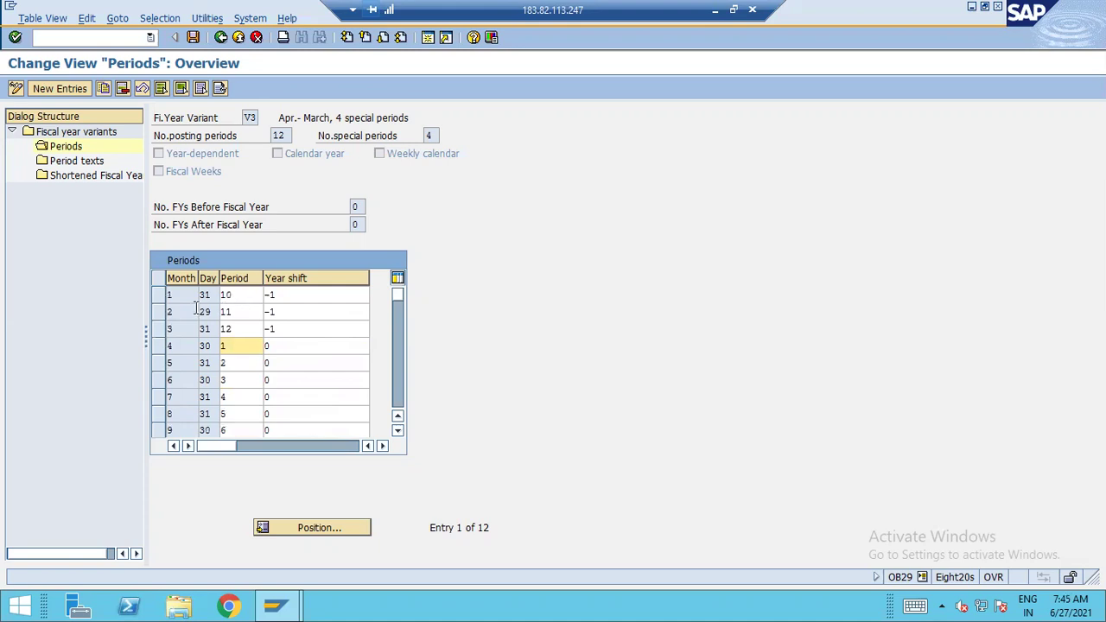
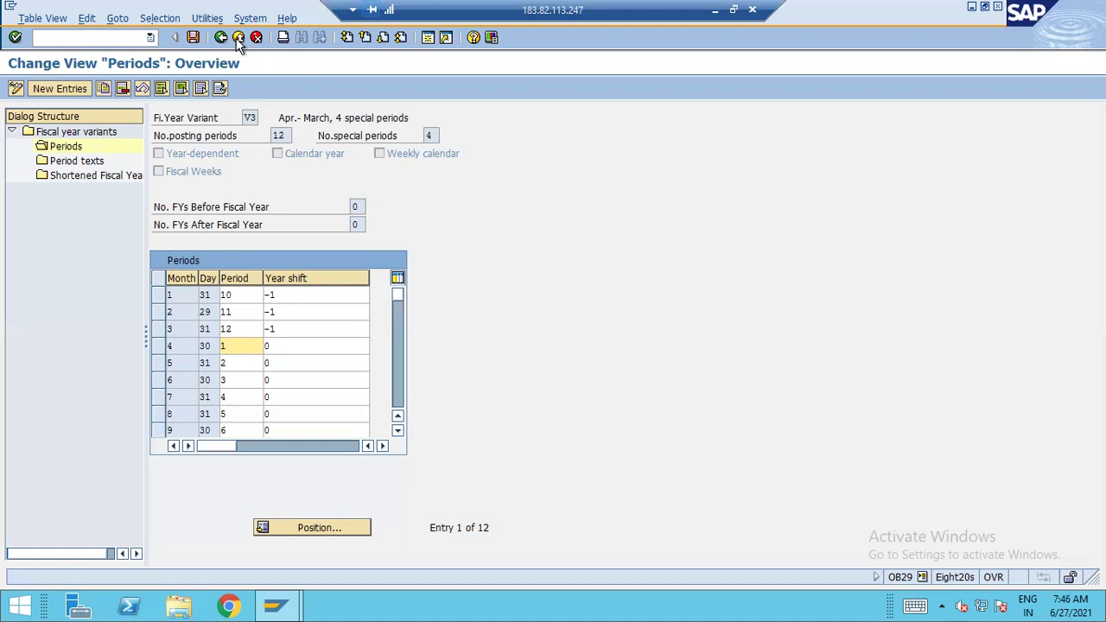
Go back to the fiscal year variants list and select the July–June variant V6
{"action": "left_click", "coordinate": [221, 37]}
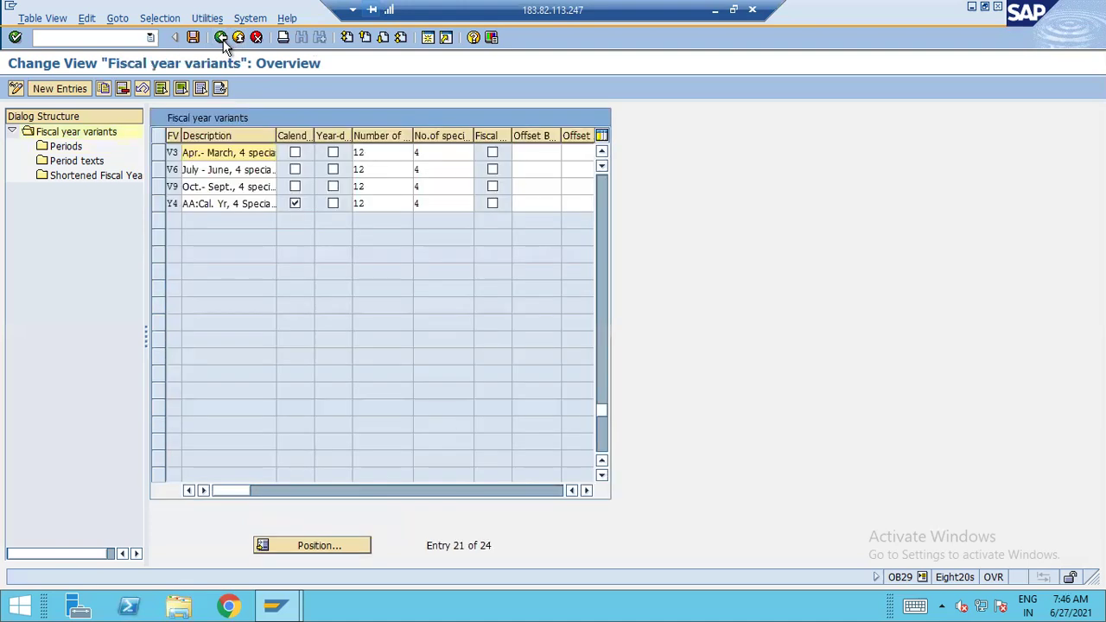
{"action": "left_click", "coordinate": [155, 169]}
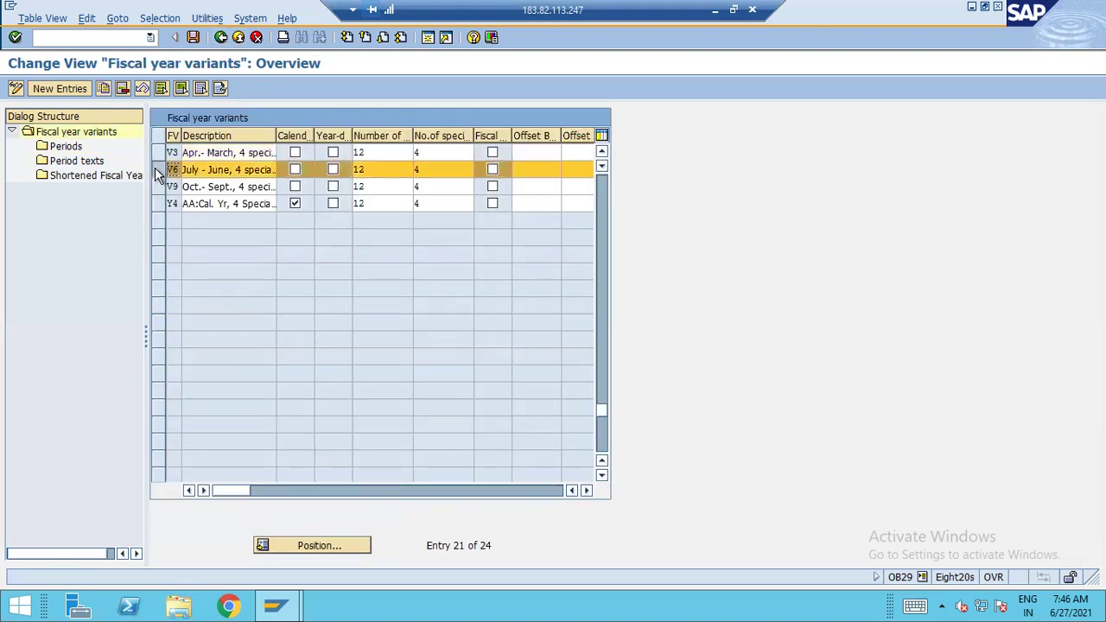
Review how V6 maps calendar months to periods, then back out to the SPRO IMG tree
{"action": "double_click", "coordinate": [77, 147]}
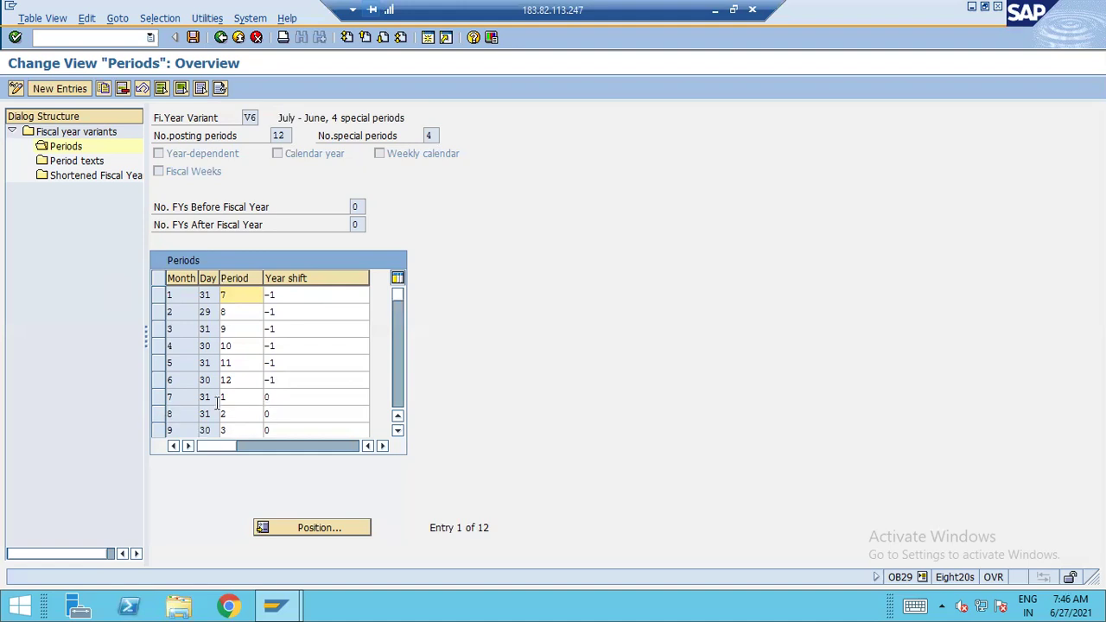
{"action": "scroll", "coordinate": [217, 403], "scroll_direction": "down", "scroll_amount": 1}
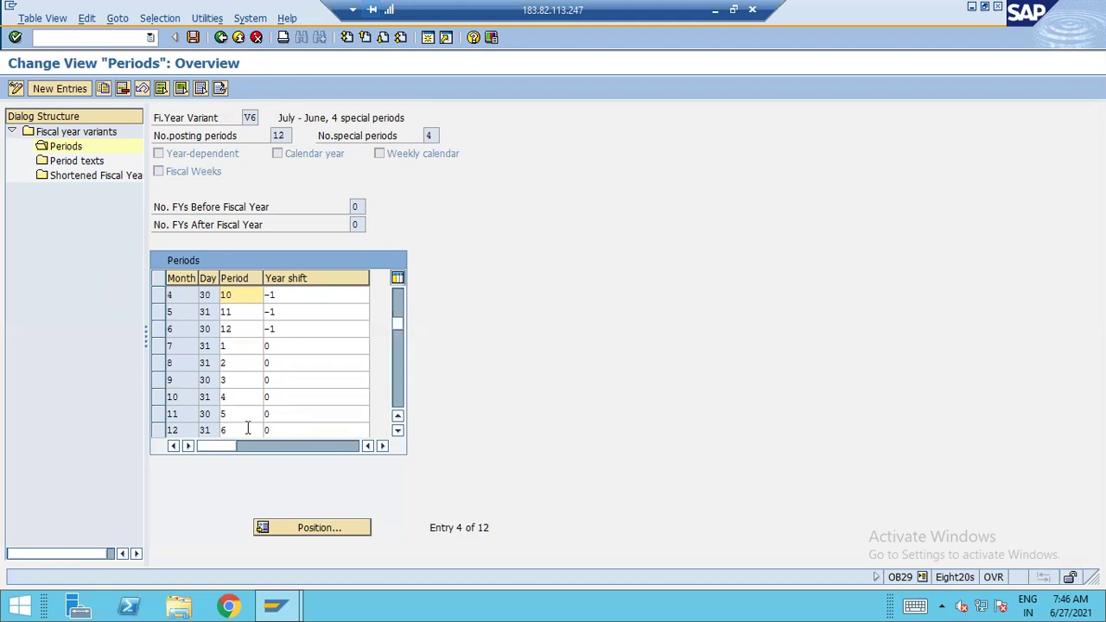
{"action": "scroll", "coordinate": [294, 423], "scroll_direction": "up", "scroll_amount": 1}
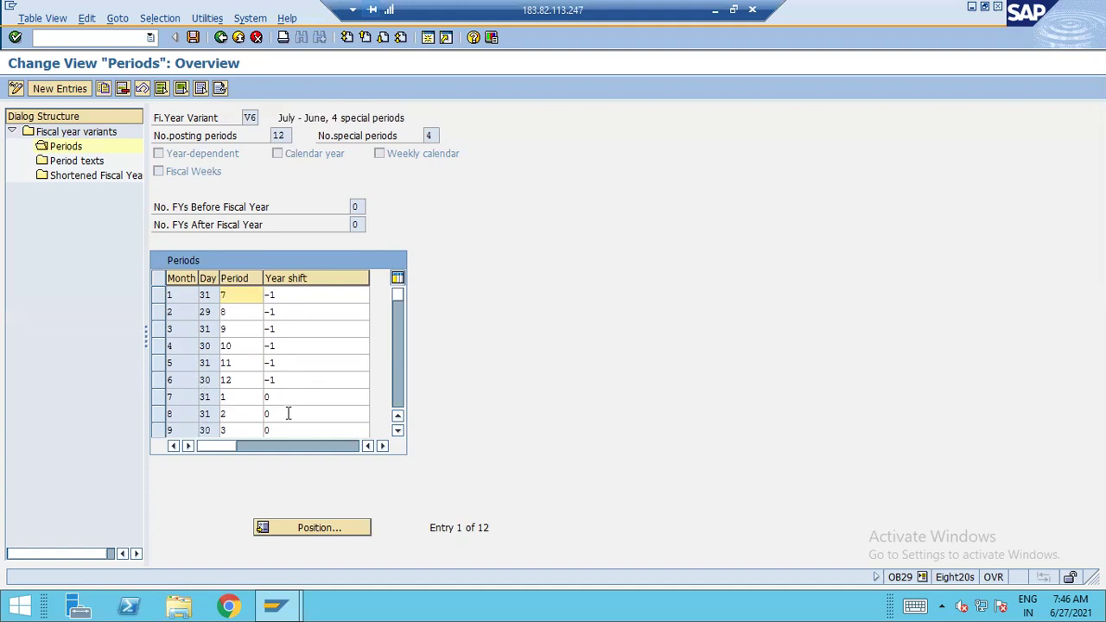
{"action": "left_click", "coordinate": [220, 38]}
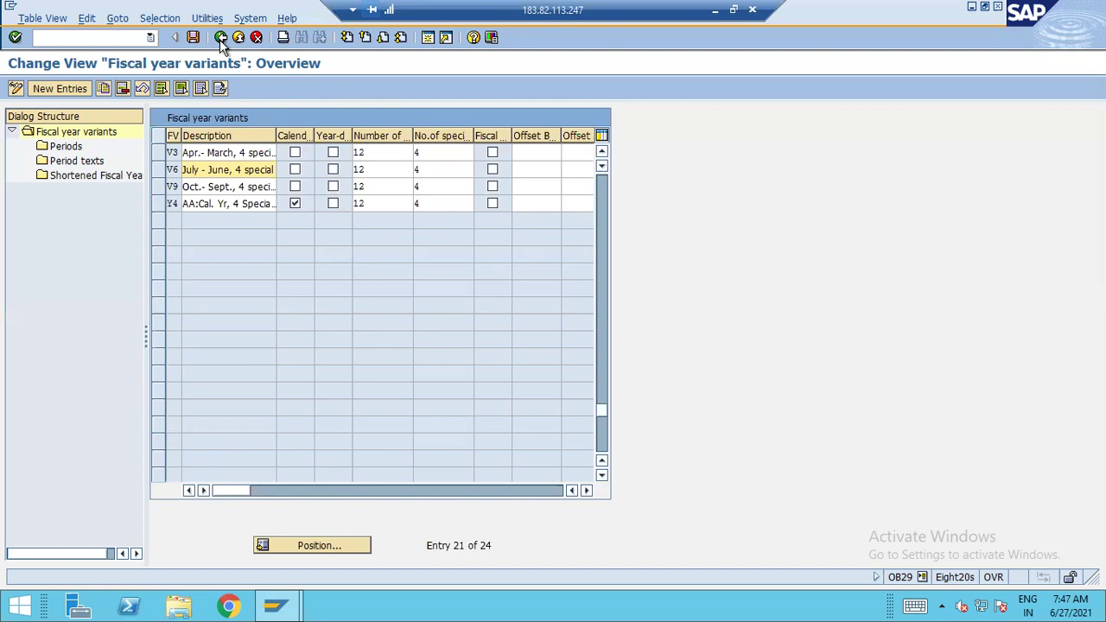
{"action": "left_click", "coordinate": [220, 38]}
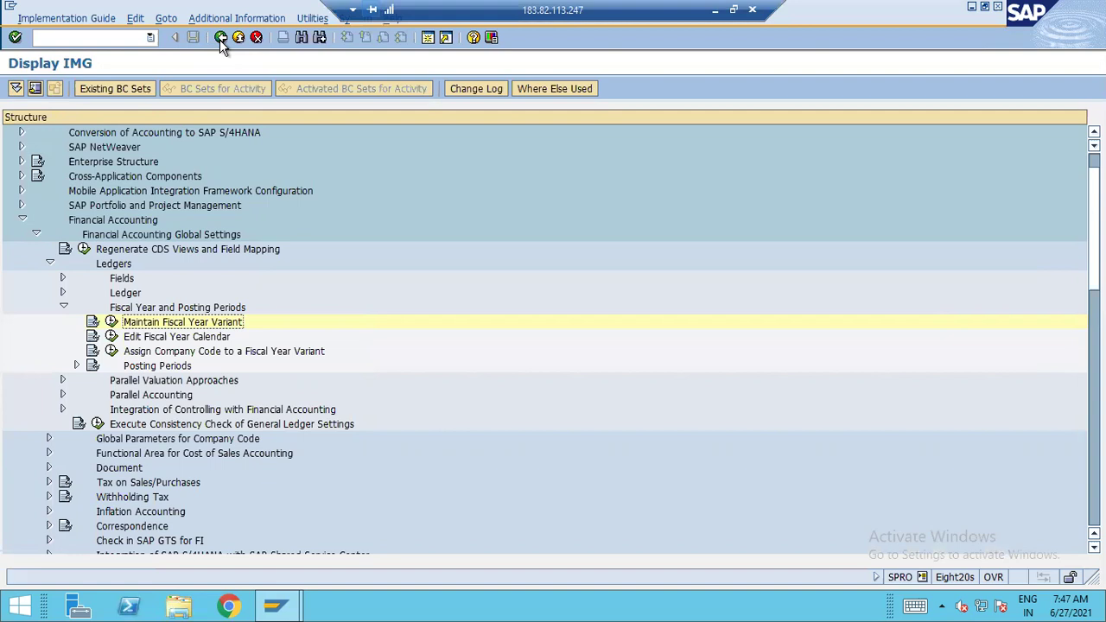
Assign fiscal year variant V3 to company code A120 and save under the customizing request
{"action": "left_click", "coordinate": [265, 355]}
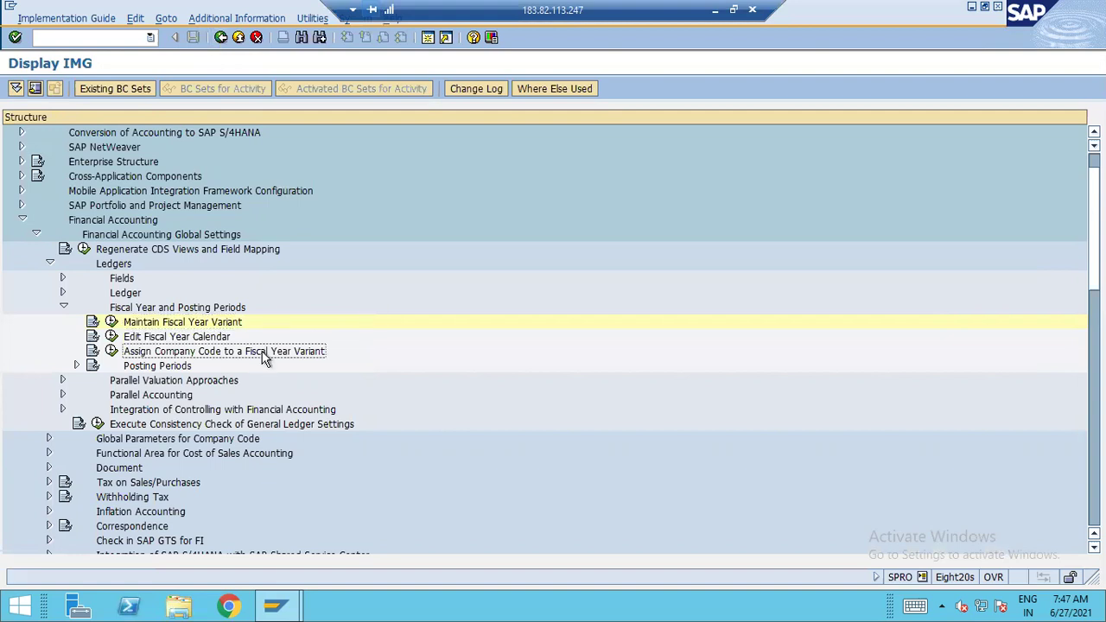
{"action": "left_click", "coordinate": [112, 351]}
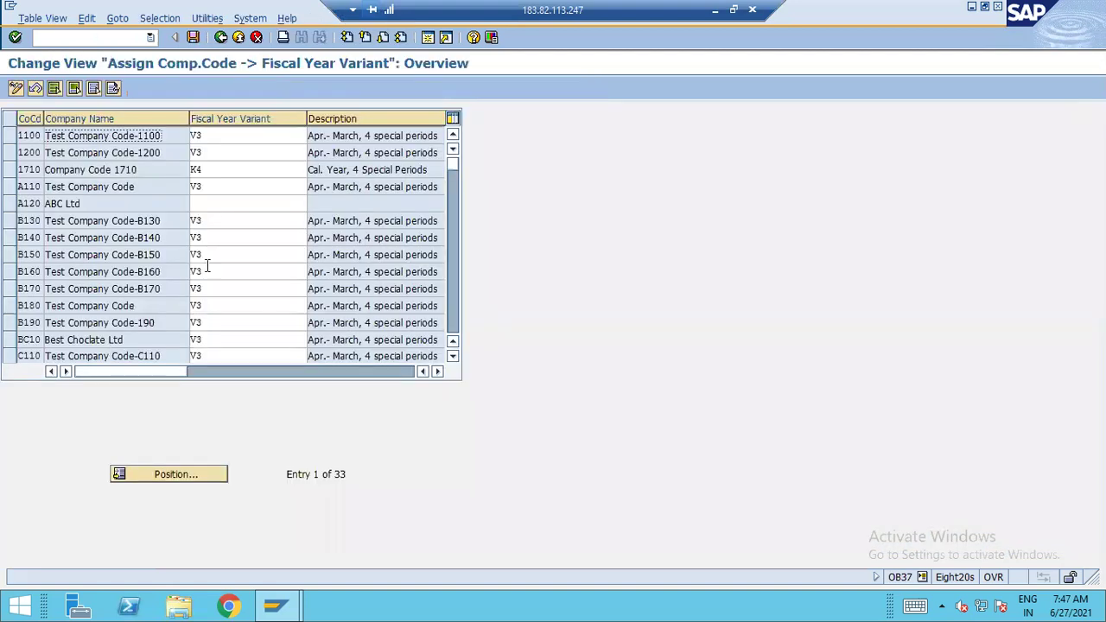
{"action": "left_click", "coordinate": [240, 204]}
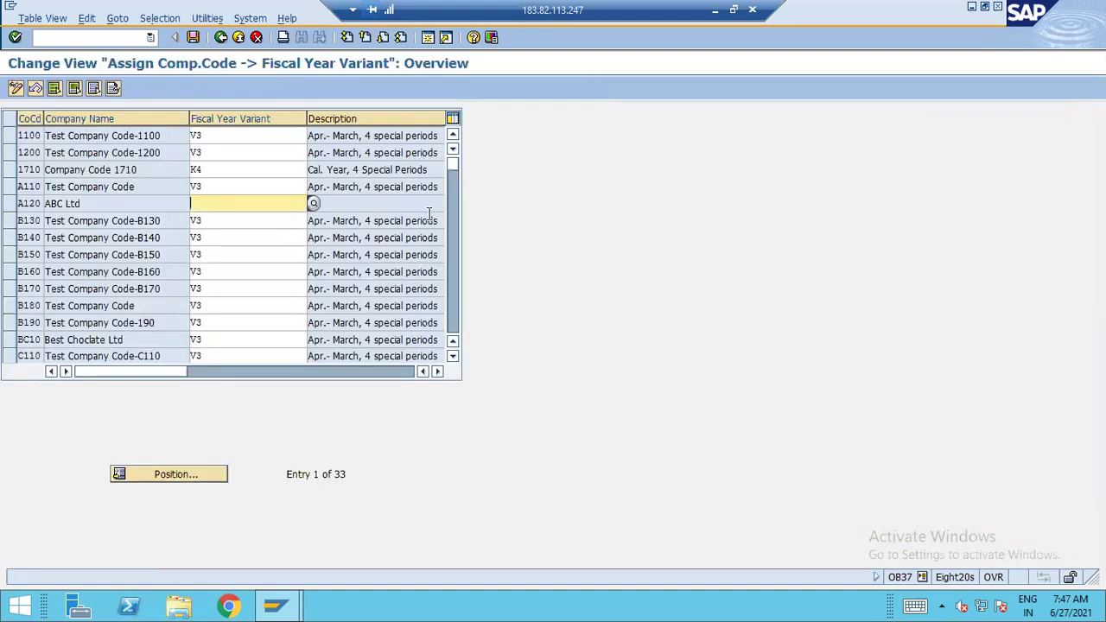
{"action": "type", "text": "V3"}
{"action": "key", "text": "Return"}
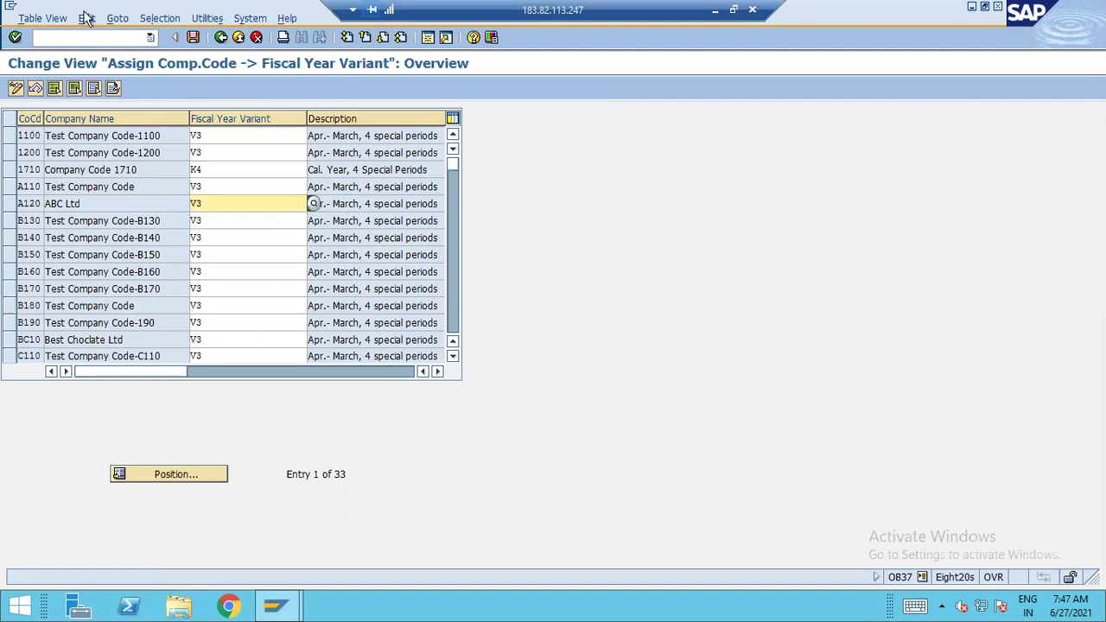
{"action": "left_click", "coordinate": [193, 37]}
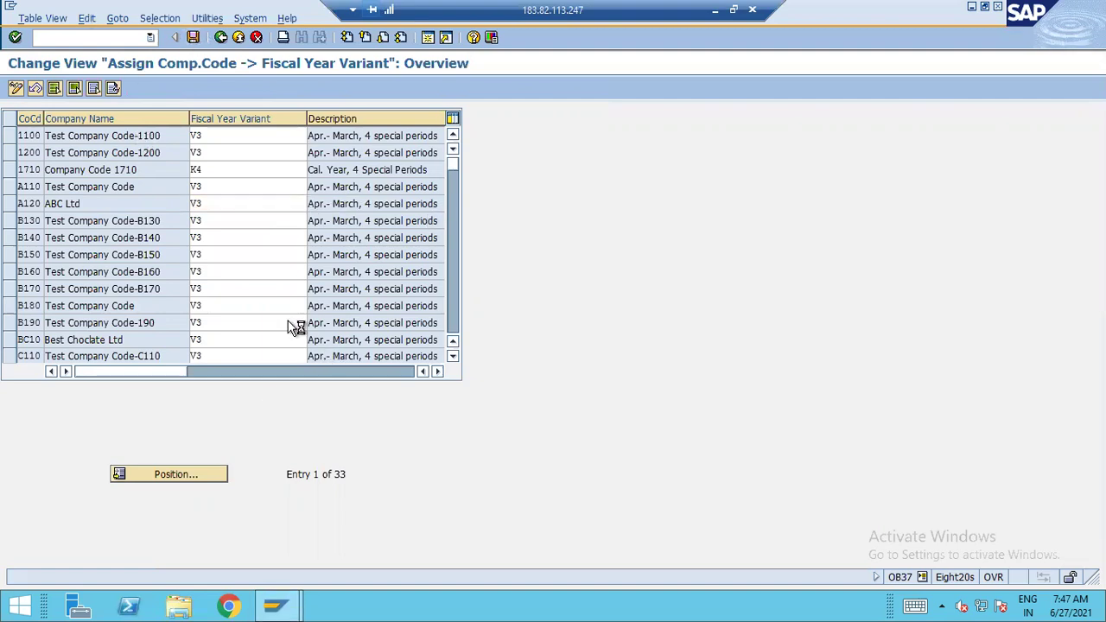
{"action": "left_click", "coordinate": [42, 255]}
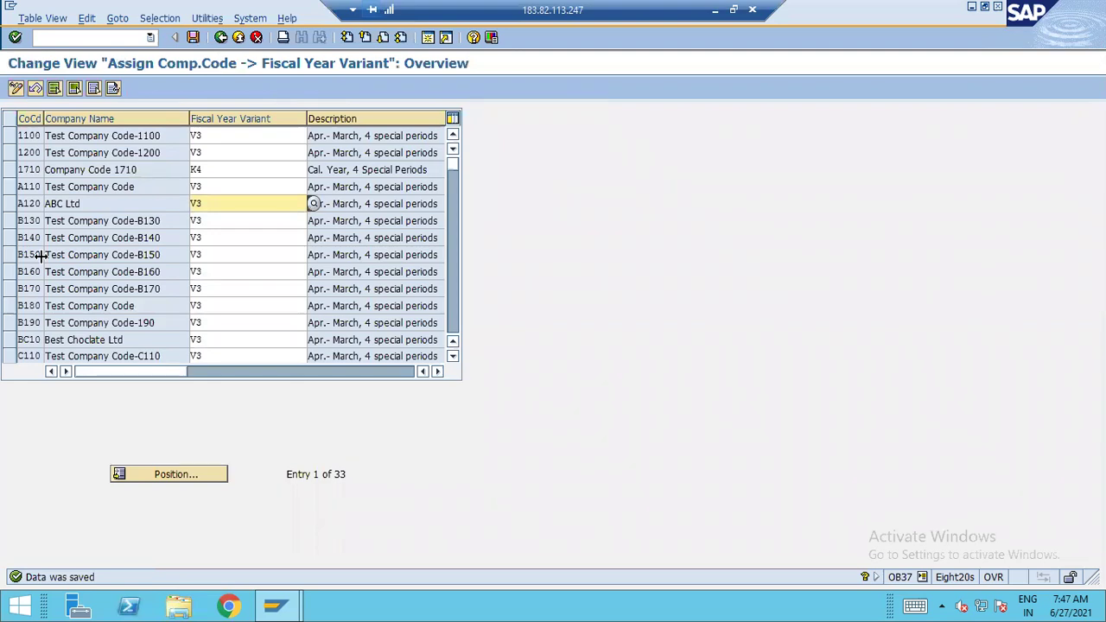
Check the Excel notes, then return to SAP Easy Access
{"action": "left_click", "coordinate": [716, 11]}
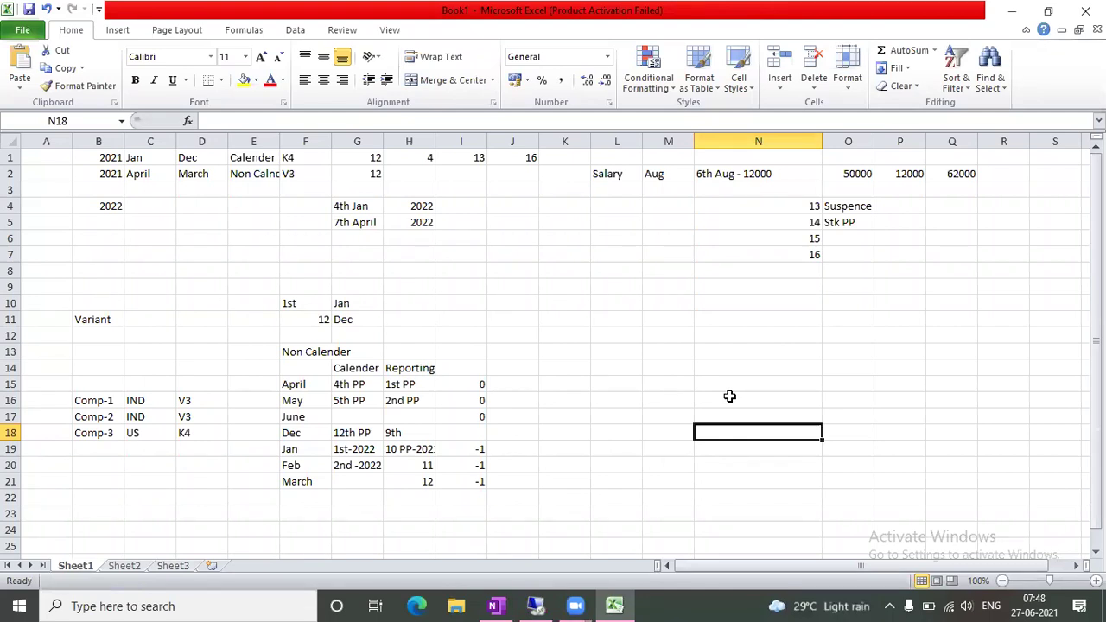
{"action": "left_click", "coordinate": [537, 605]}
{"action": "left_click", "coordinate": [606, 207]}
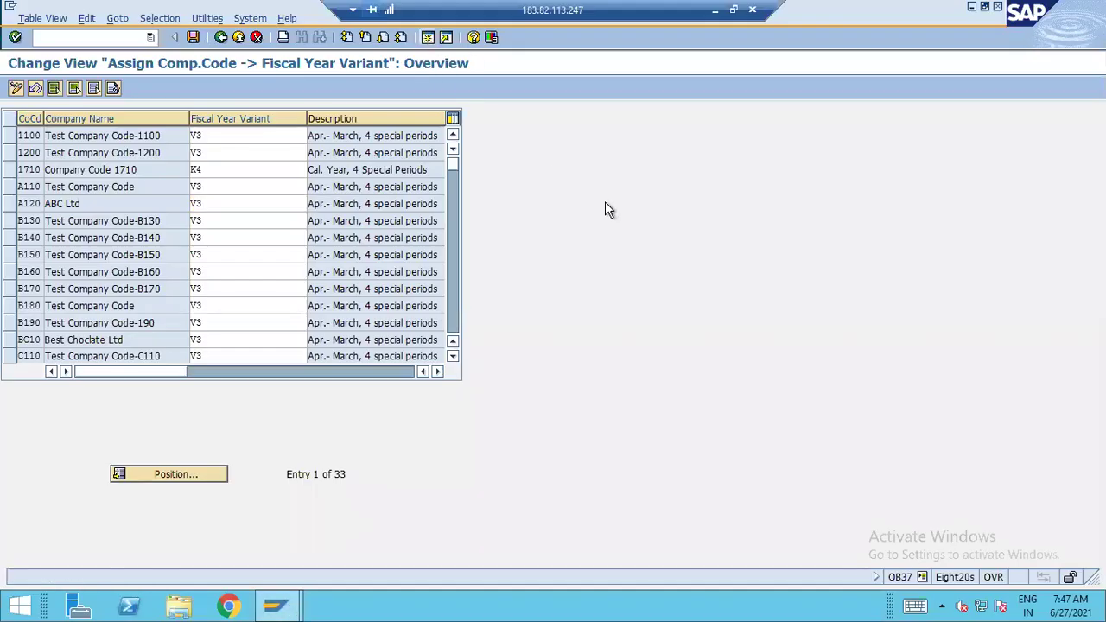
{"action": "key", "text": "F3"}
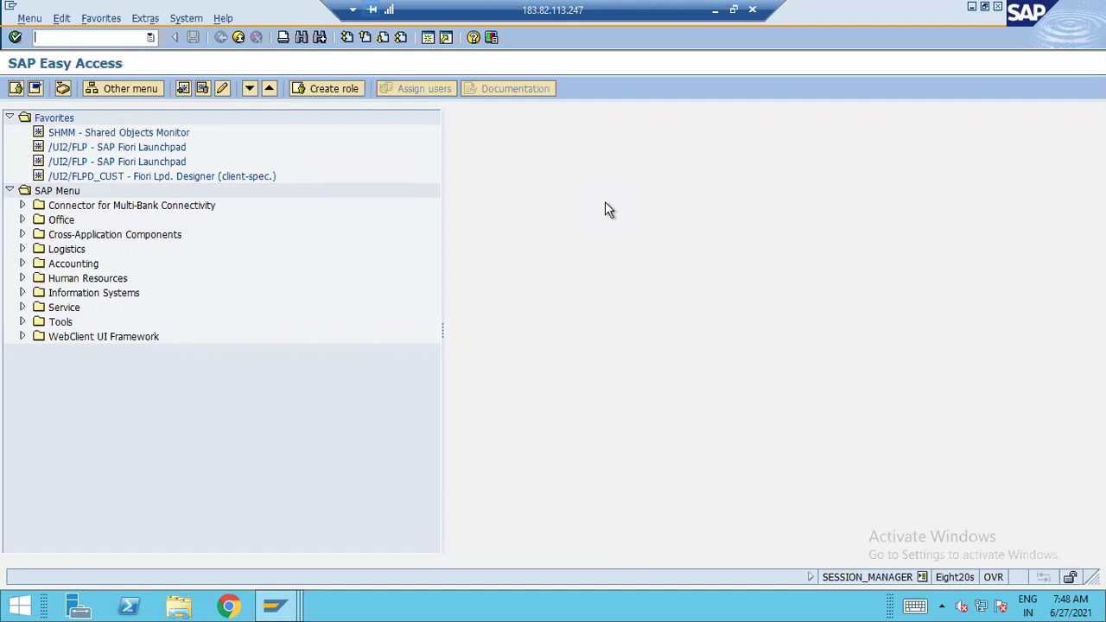
Start an F-02 posting with document date 02.01.2021, posting date 03.01.2021 and period 1
{"action": "type", "text": "f-02"}
{"action": "key", "text": "Return"}
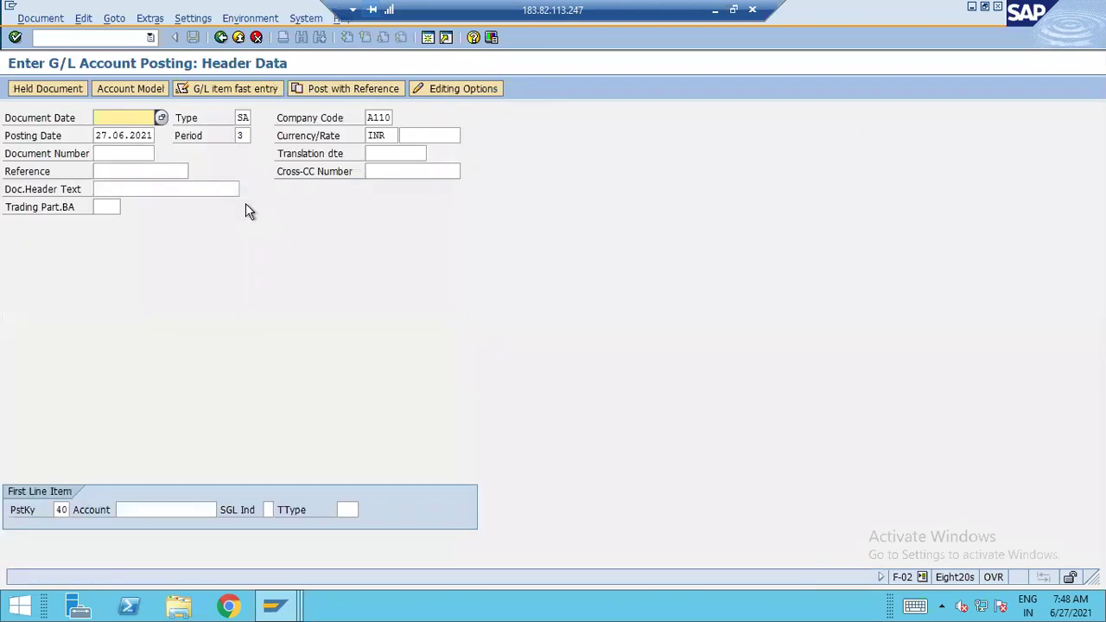
{"action": "left_click", "coordinate": [160, 118]}
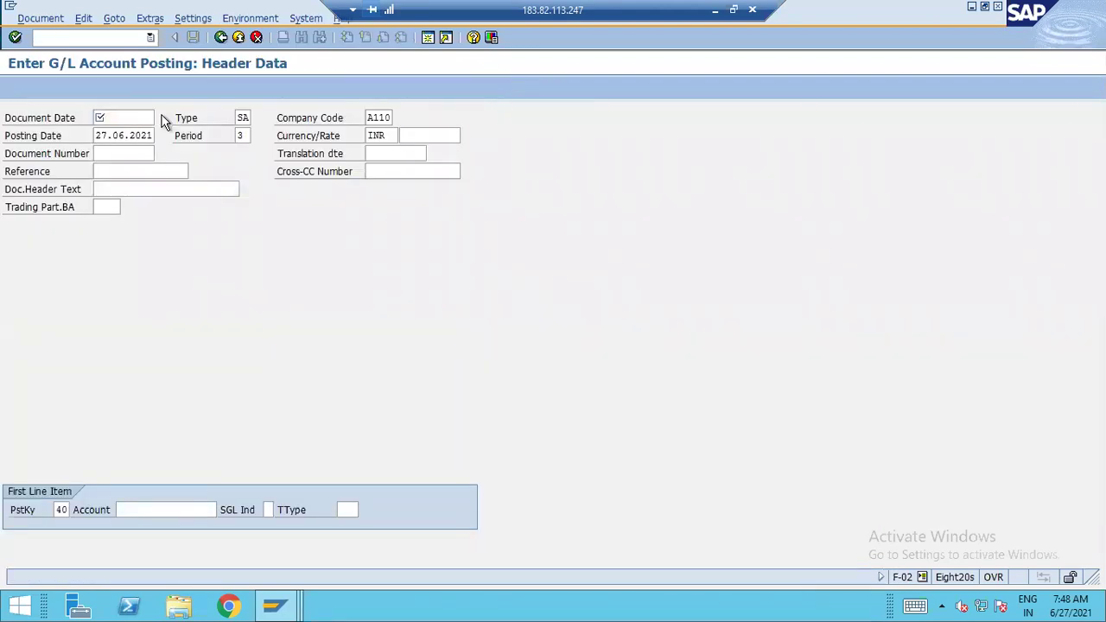
{"action": "key", "text": "Escape"}
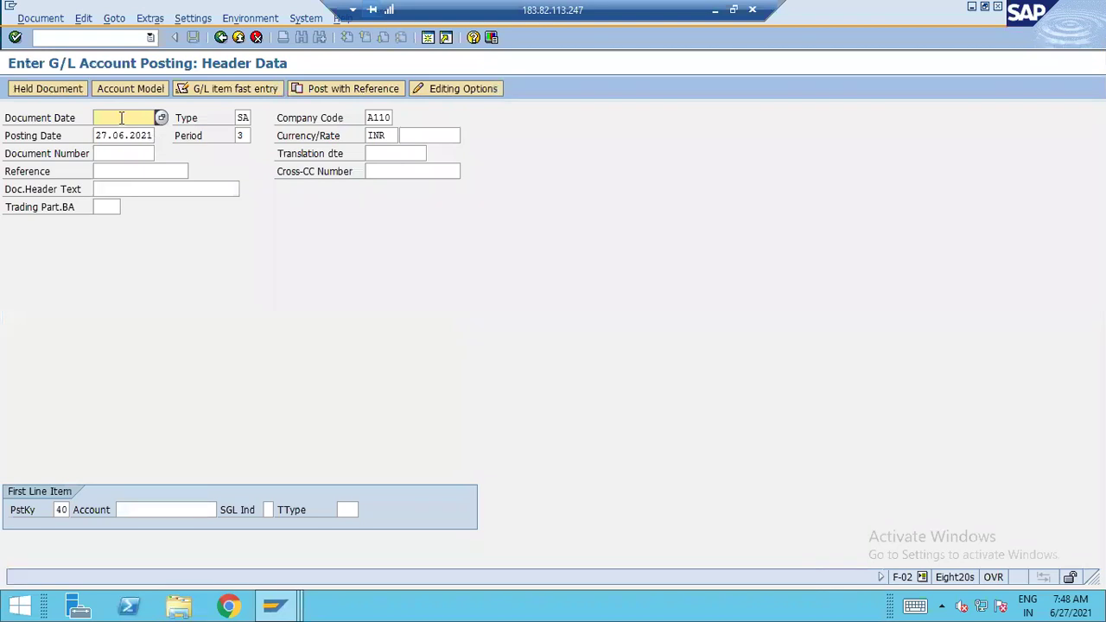
{"action": "type", "text": "02"}
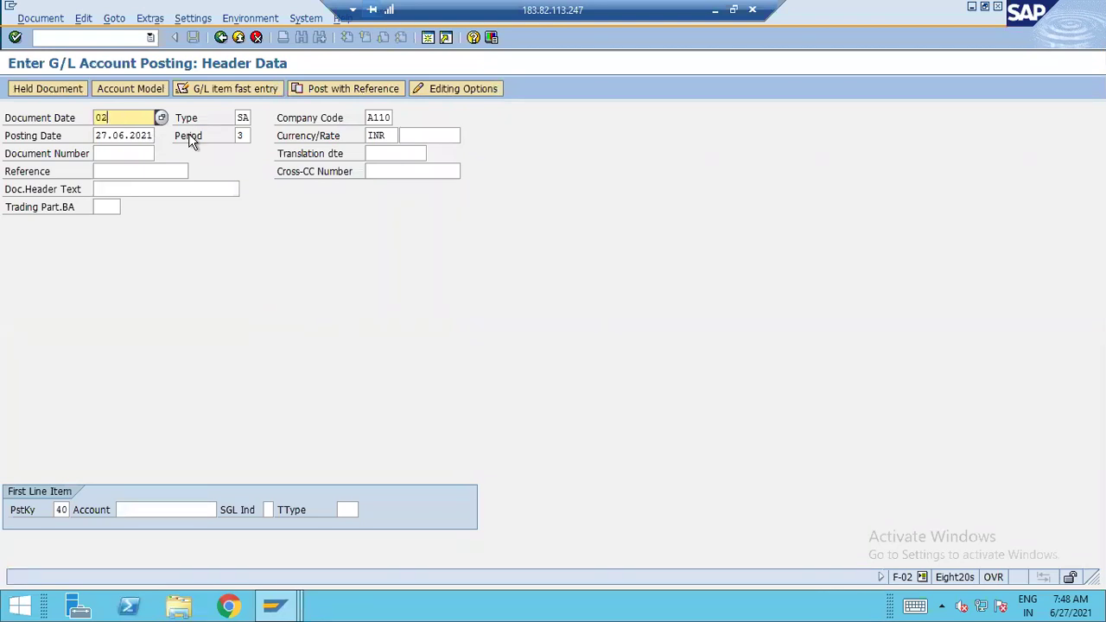
{"action": "type", "text": ".01.2021"}
{"action": "key", "text": "Tab"}
{"action": "key", "text": "Tab"}
{"action": "key", "text": "Tab"}
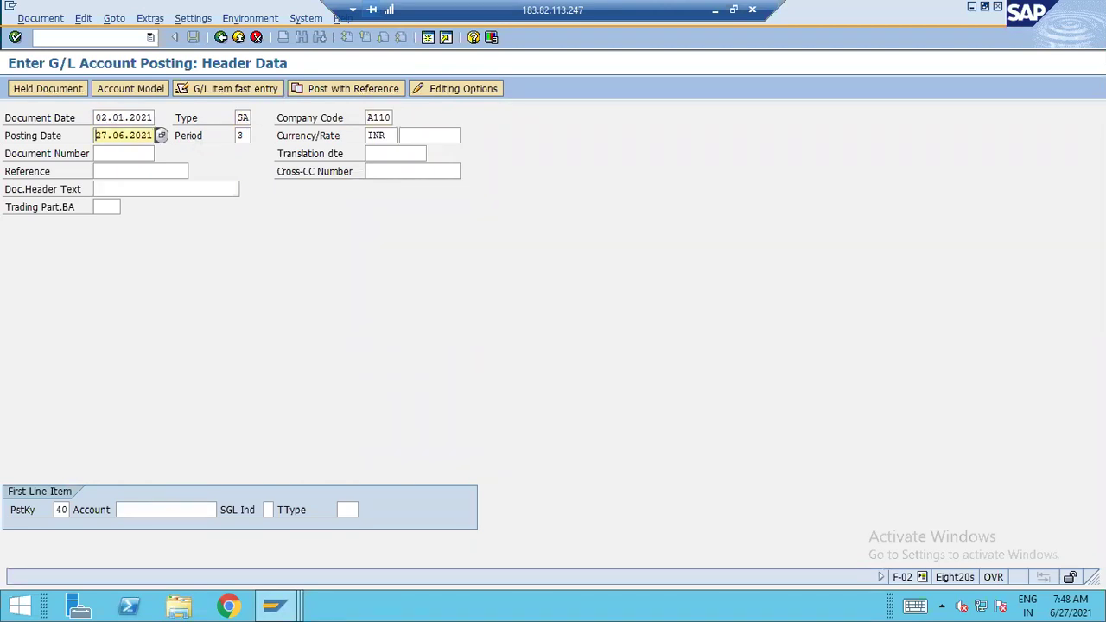
{"action": "key", "text": "Delete"}
{"action": "key", "text": "Delete"}
{"action": "key", "text": "Delete"}
{"action": "key", "text": "Delete"}
{"action": "key", "text": "Delete"}
{"action": "key", "text": "Delete"}
{"action": "key", "text": "Delete"}
{"action": "key", "text": "Delete"}
{"action": "key", "text": "Delete"}
{"action": "key", "text": "Delete"}
{"action": "type", "text": "03.021"}
{"action": "key", "text": "BackSpace"}
{"action": "key", "text": "BackSpace"}
{"action": "type", "text": "1.2021"}
{"action": "key", "text": "Tab"}
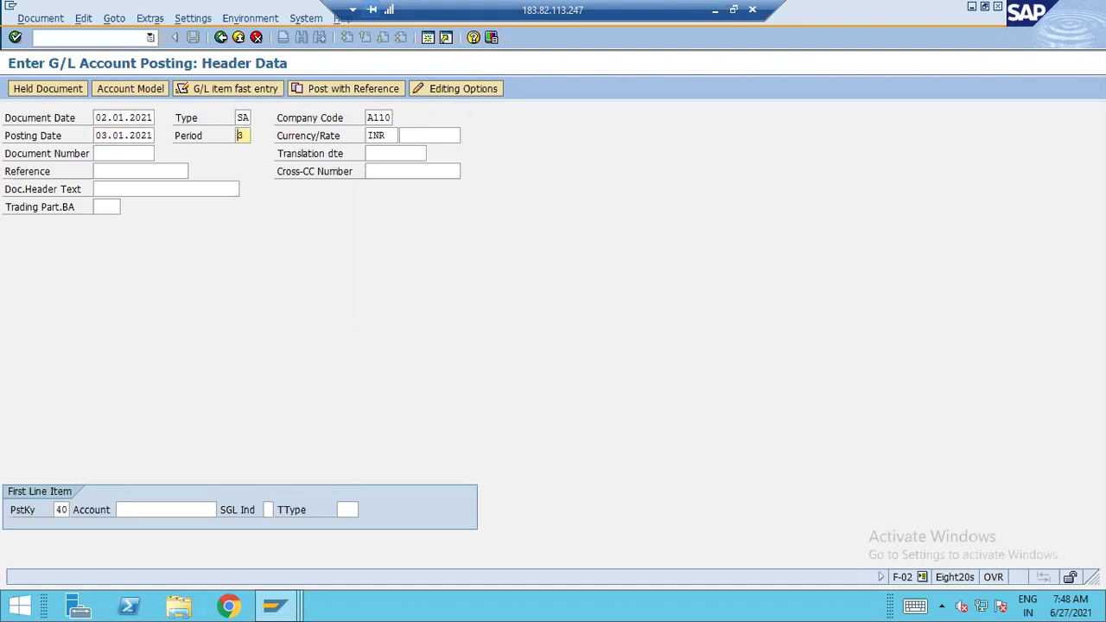
{"action": "type", "text": "1"}
{"action": "key", "text": "Tab"}
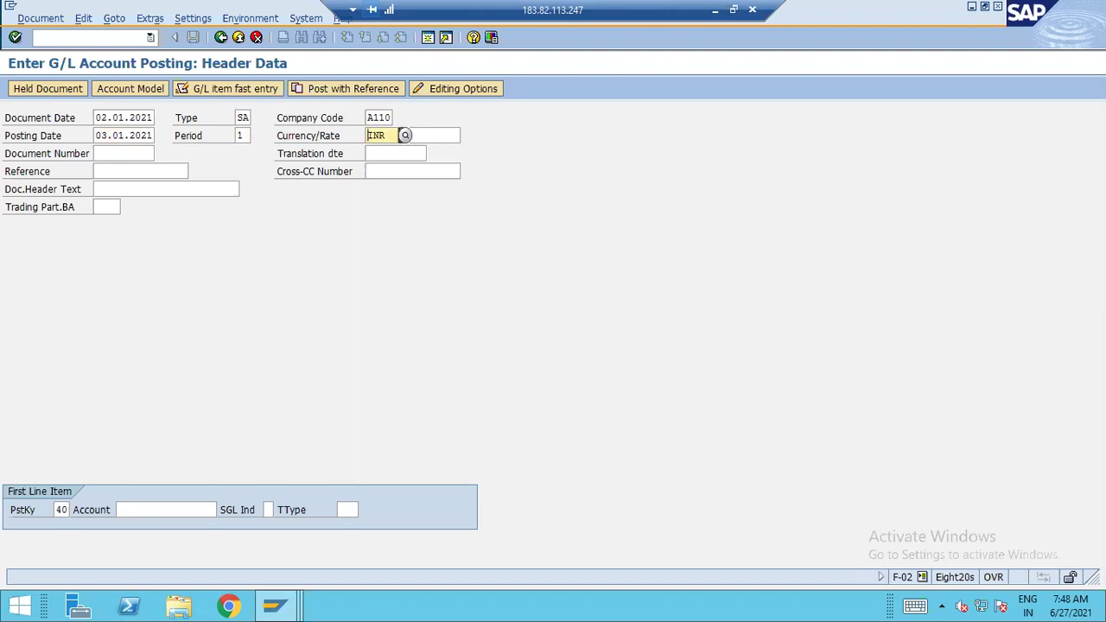
Enter company code c160 and currency usd, then check the posting header
{"action": "left_click", "coordinate": [379, 117]}
{"action": "key", "text": "BackSpace"}
{"action": "type", "text": "c160"}
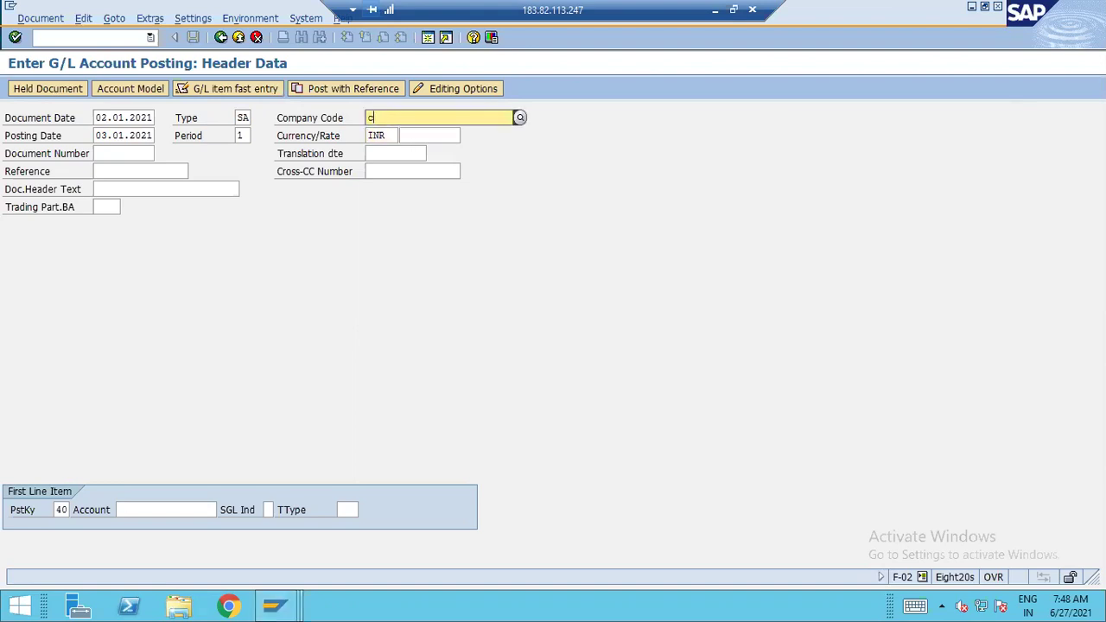
{"action": "key", "text": "Tab"}
{"action": "key", "text": "Tab"}
{"action": "key", "text": "Tab"}
{"action": "key", "text": "Delete"}
{"action": "key", "text": "Delete"}
{"action": "key", "text": "Delete"}
{"action": "type", "text": "usd"}
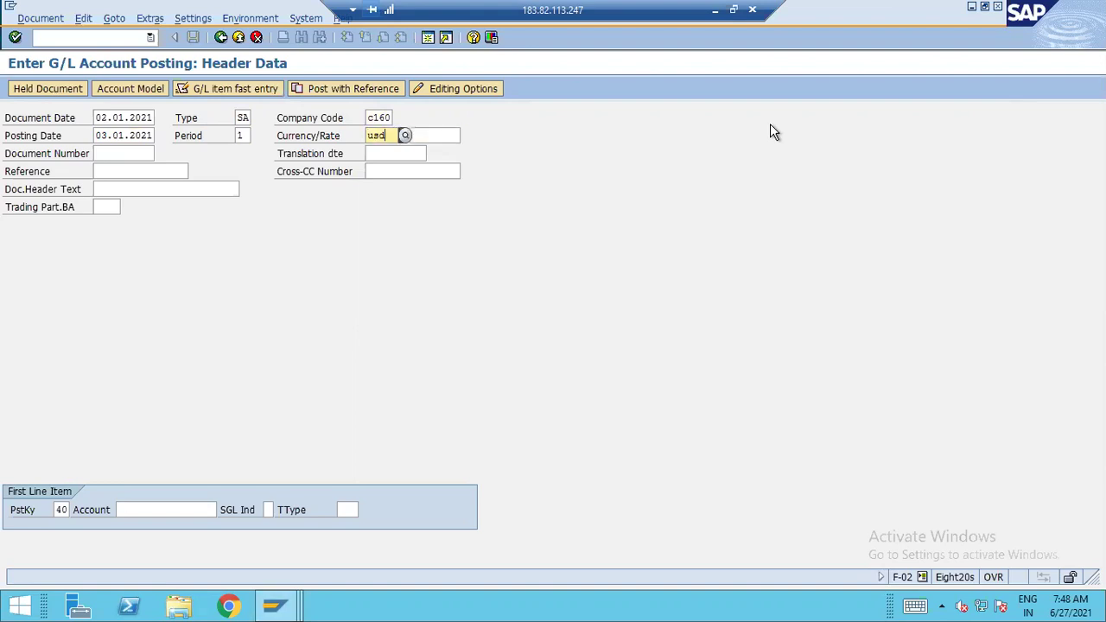
{"action": "key", "text": "Return"}
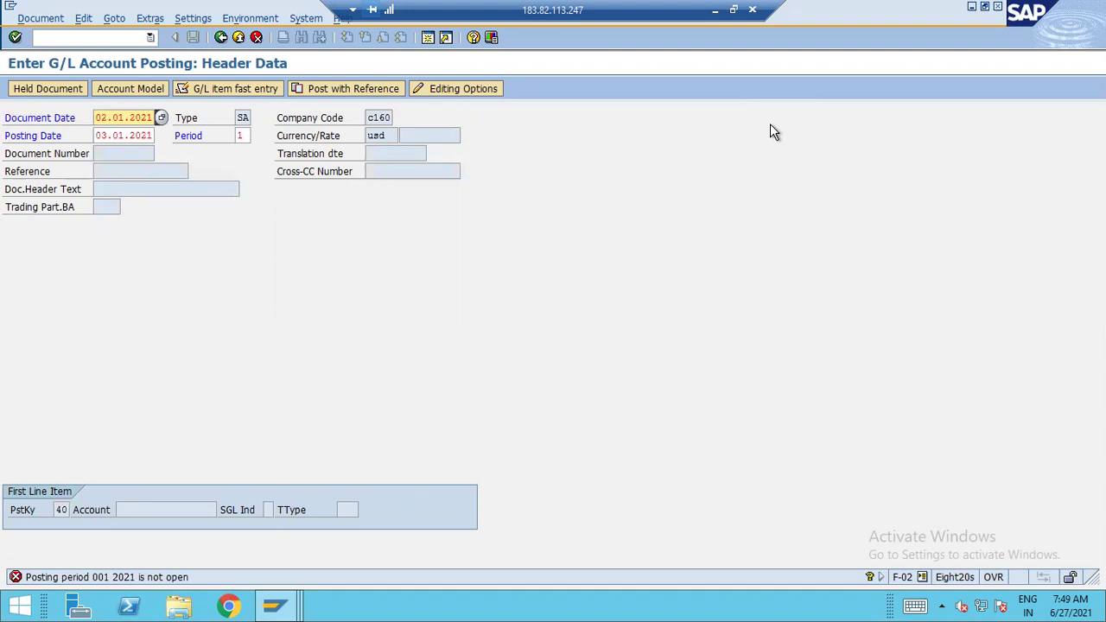
In Excel, list 'Acc Type' in B23 followed by Ledger, Customer, Vendor, Asset and Material
{"action": "left_click", "coordinate": [714, 10]}
{"action": "left_click", "coordinate": [674, 363]}
{"action": "scroll", "coordinate": [672, 363], "scroll_direction": "down", "scroll_amount": 6}
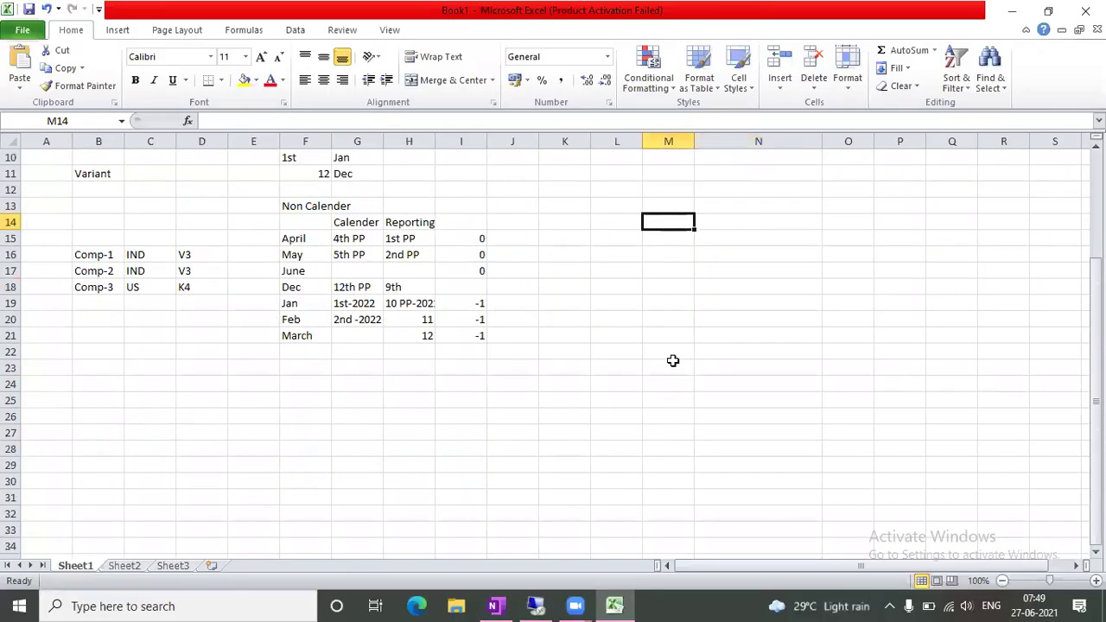
{"action": "left_click", "coordinate": [118, 222]}
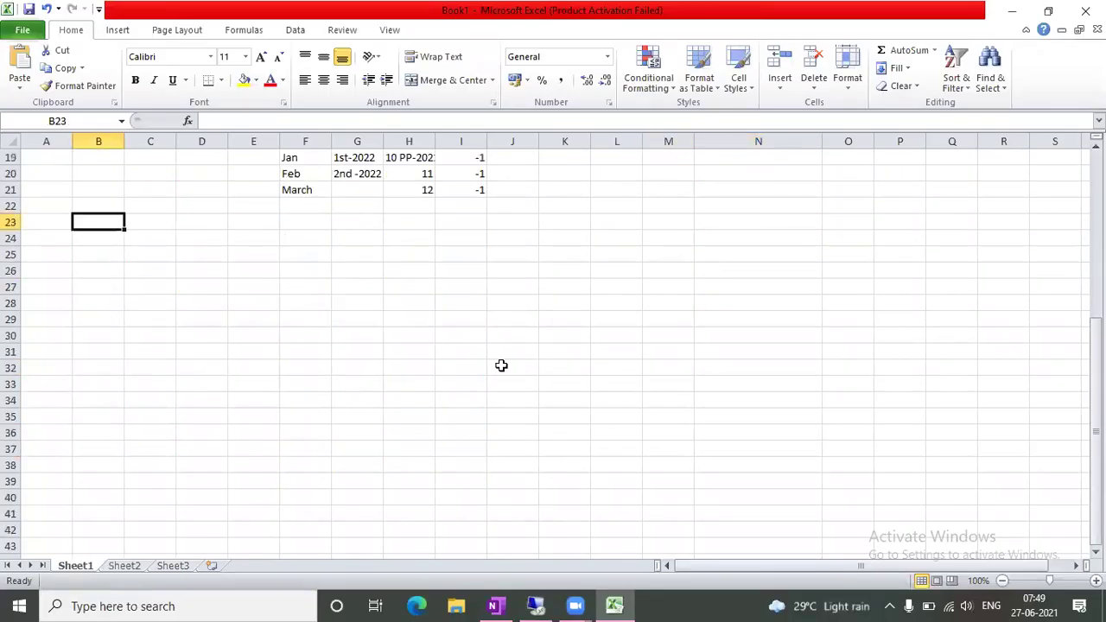
{"action": "type", "text": "Acc Ty"}
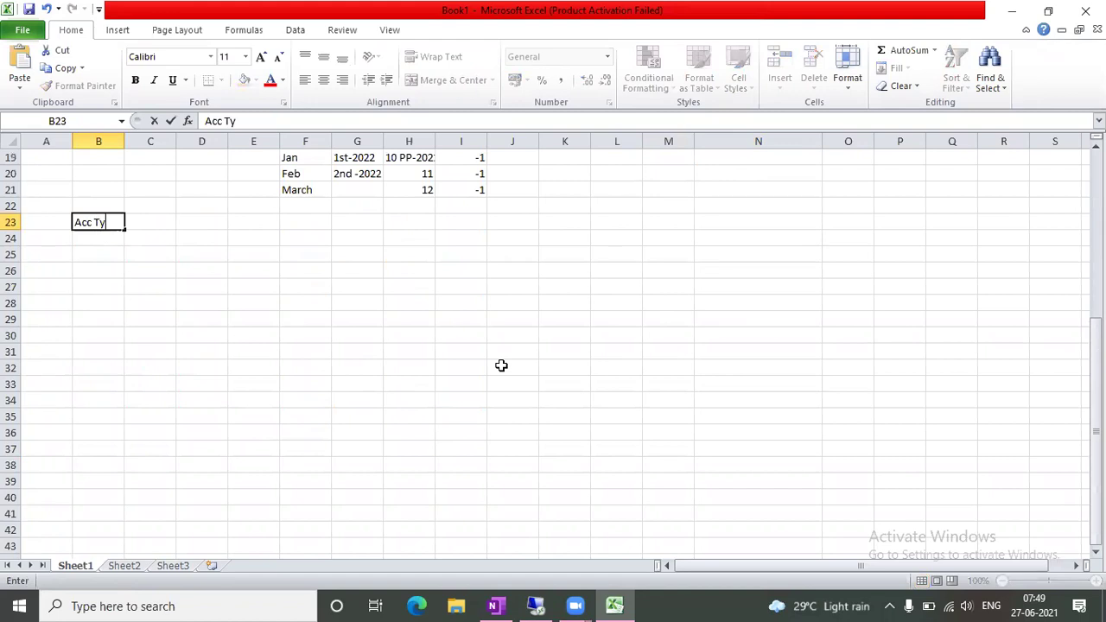
{"action": "type", "text": "pe"}
{"action": "key", "text": "Return"}
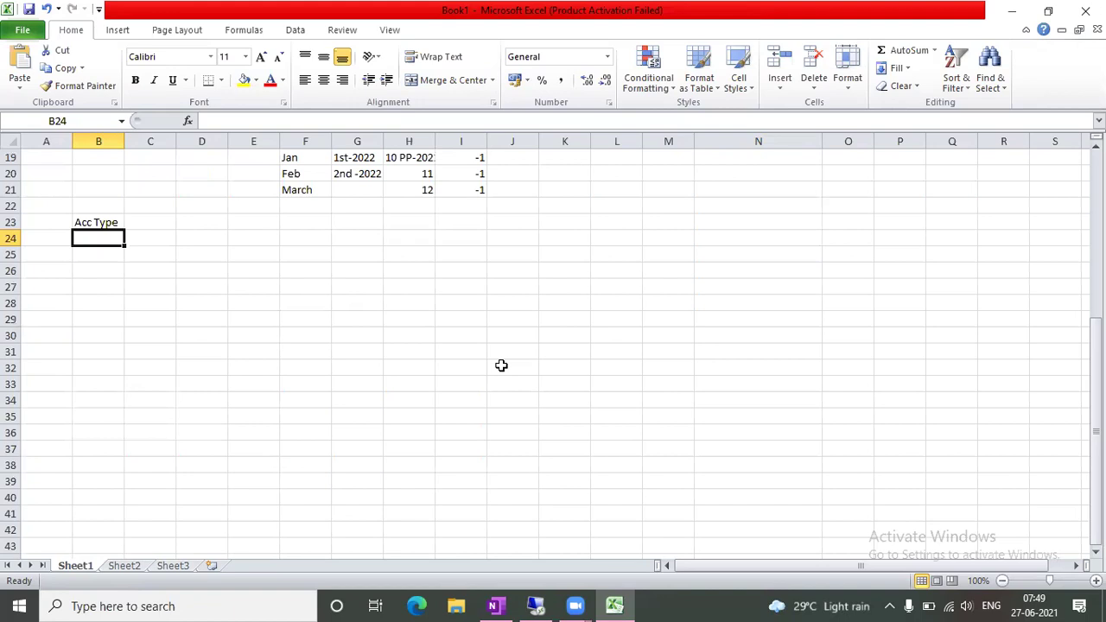
{"action": "type", "text": "Ledger"}
{"action": "key", "text": "Return"}
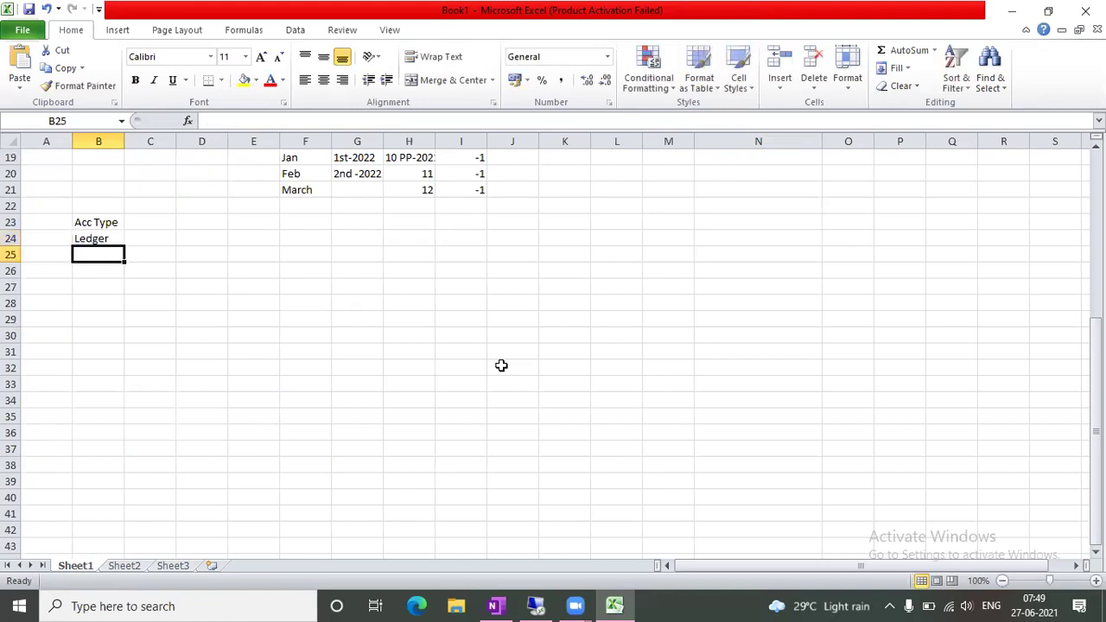
{"action": "type", "text": "Customer"}
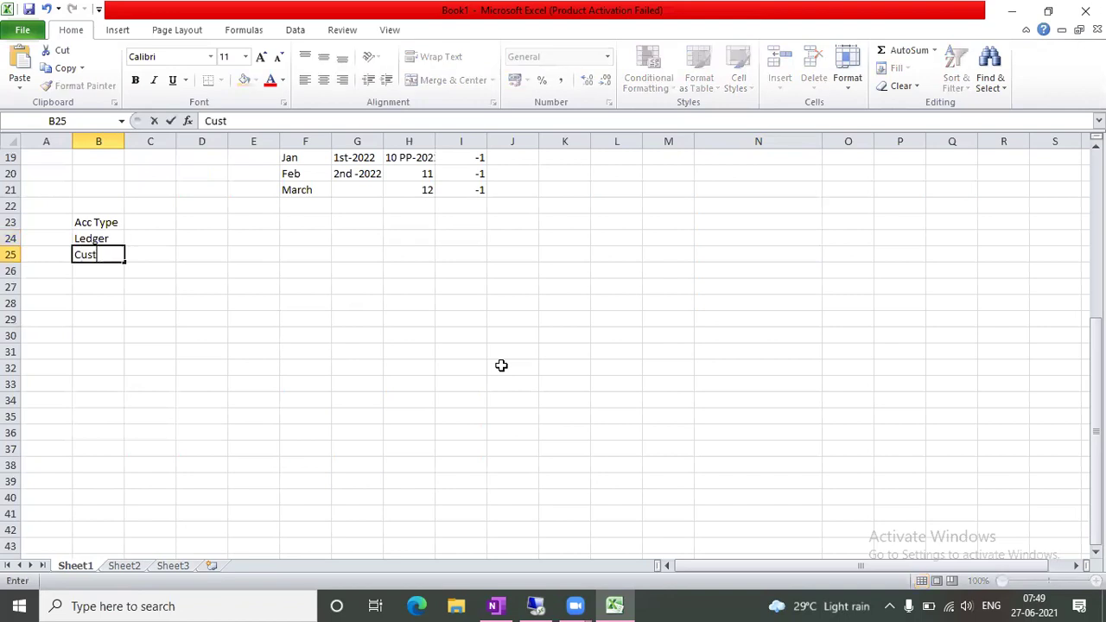
{"action": "key", "text": "Return"}
{"action": "type", "text": "Vendor"}
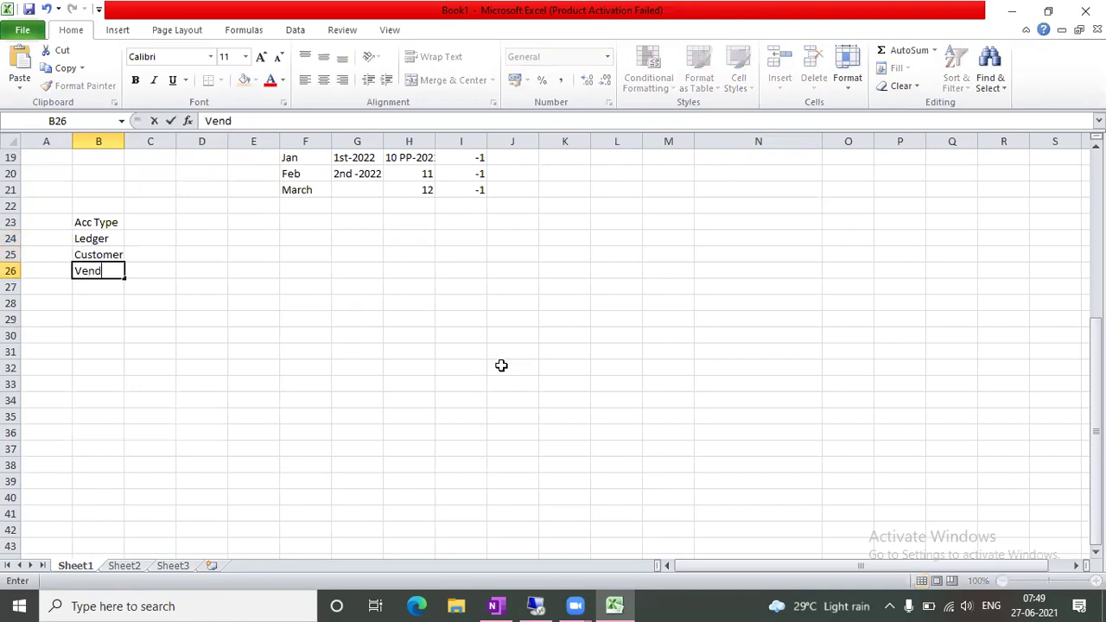
{"action": "key", "text": "Return"}
{"action": "type", "text": "Asset"}
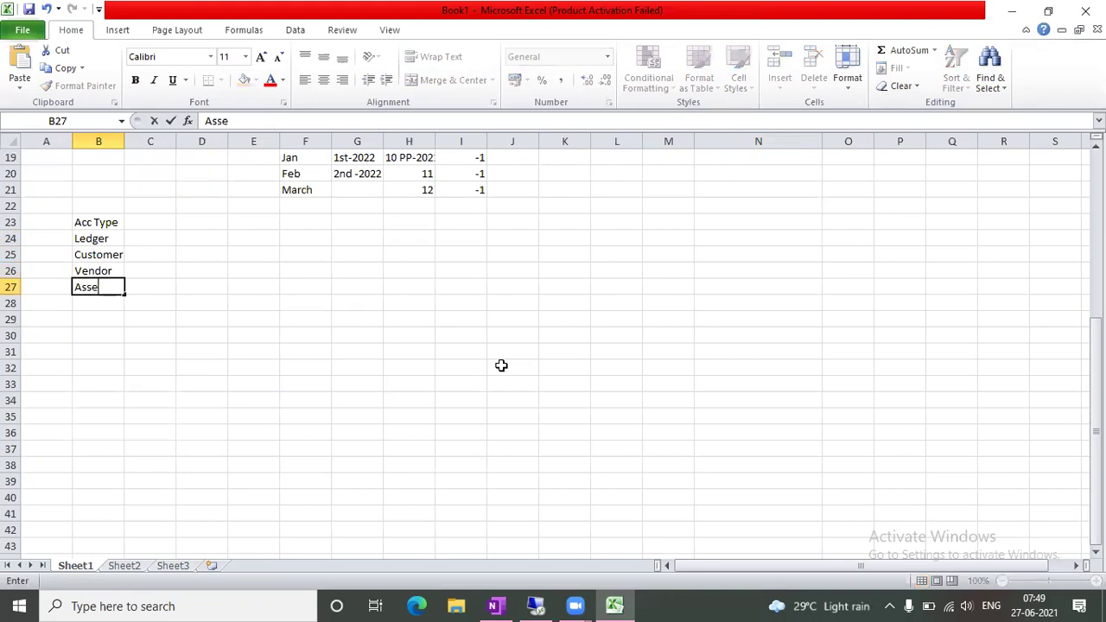
{"action": "key", "text": "Return"}
{"action": "type", "text": "Mate"}
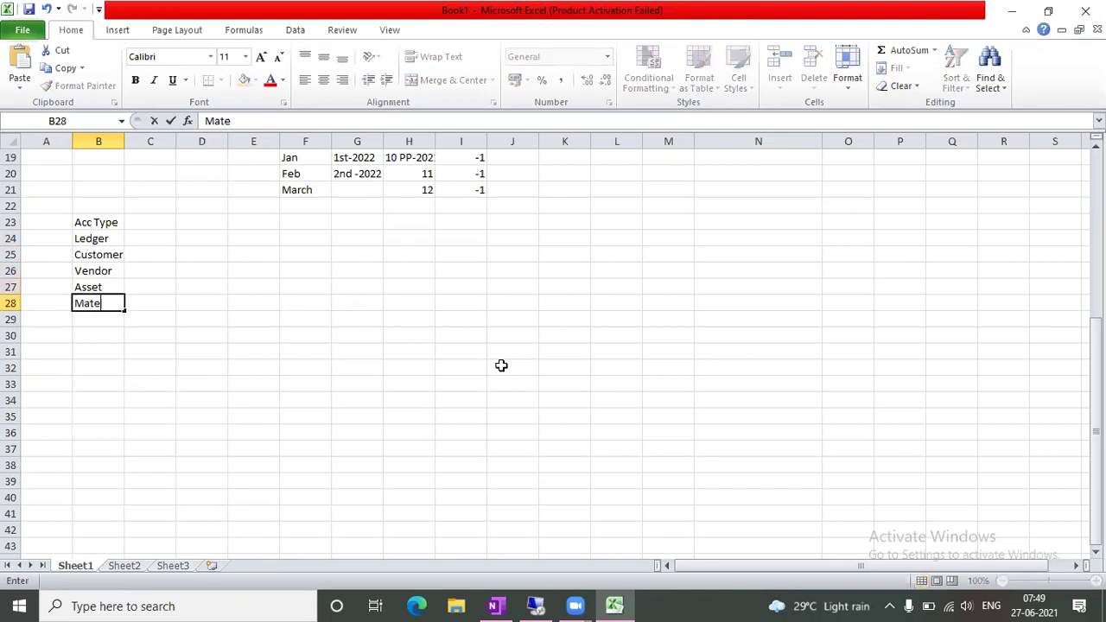
{"action": "type", "text": "rial"}
{"action": "key", "text": "Return"}
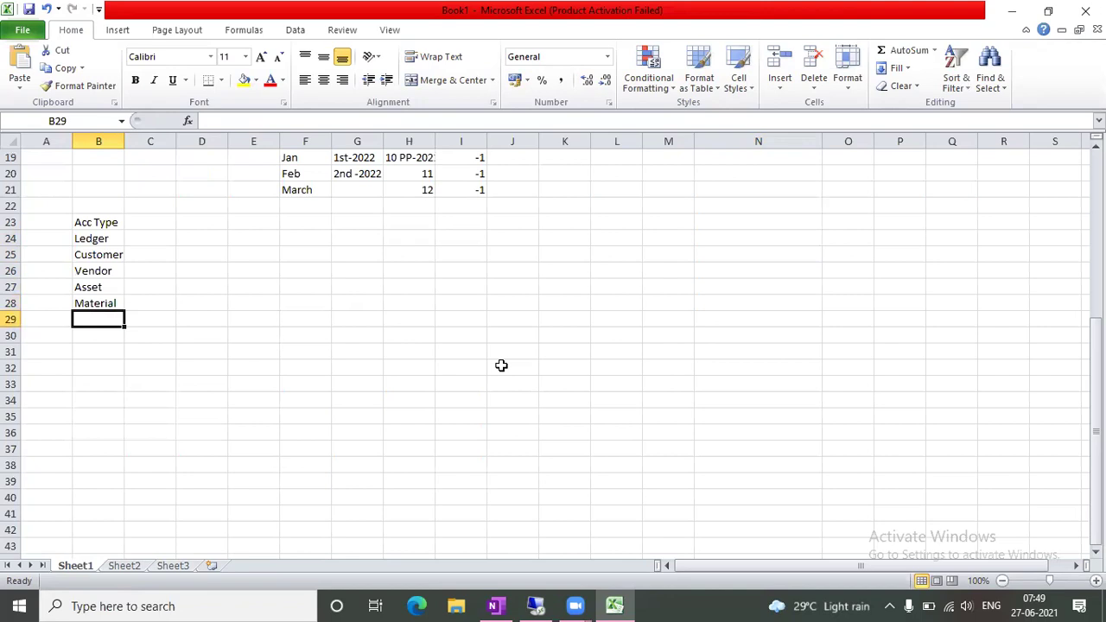
Enter the codes S, D, K, A and M beside Ledger, Customer, Vendor, Asset and Material
{"action": "key", "text": "Up"}
{"action": "key", "text": "Up"}
{"action": "key", "text": "Up"}
{"action": "key", "text": "Up"}
{"action": "key", "text": "Up"}
{"action": "key", "text": "Right"}
{"action": "key", "text": "Down"}
{"action": "key", "text": "Up"}
{"action": "key", "text": "Up"}
{"action": "key", "text": "Left"}
{"action": "key", "text": "Down"}
{"action": "key", "text": "Right"}
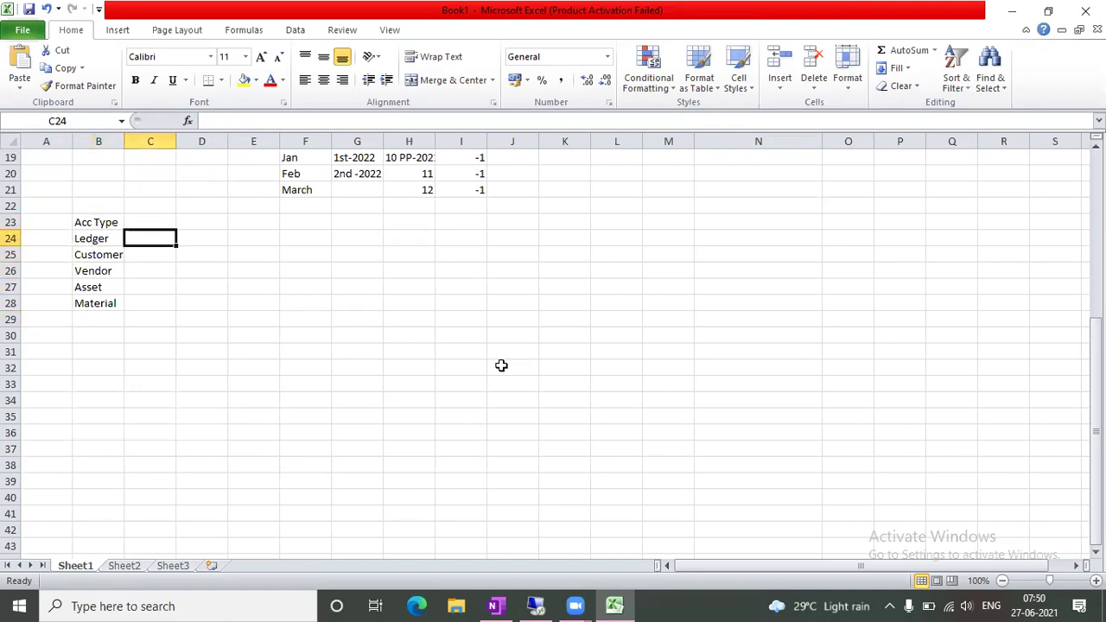
{"action": "type", "text": "S"}
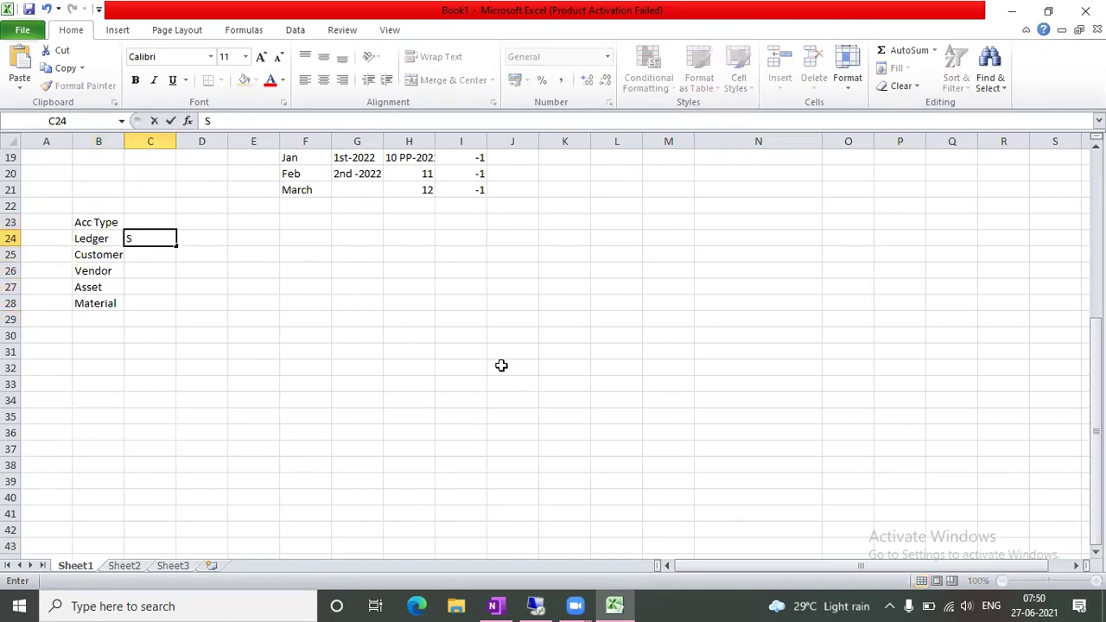
{"action": "key", "text": "Down"}
{"action": "key", "text": "Left"}
{"action": "key", "text": "Right"}
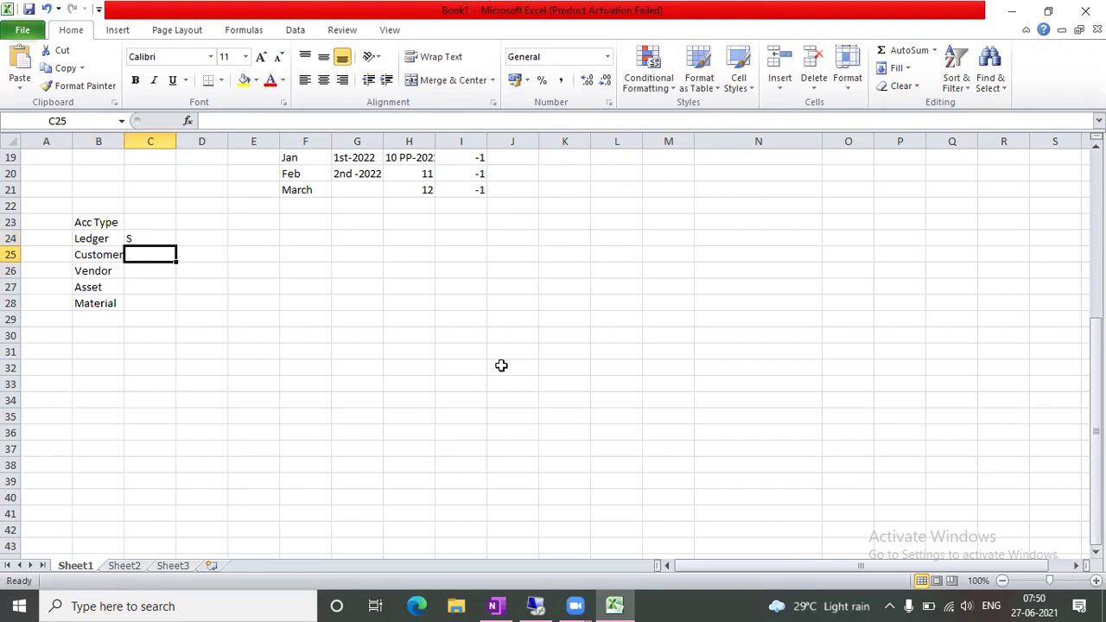
{"action": "type", "text": "D"}
{"action": "key", "text": "Return"}
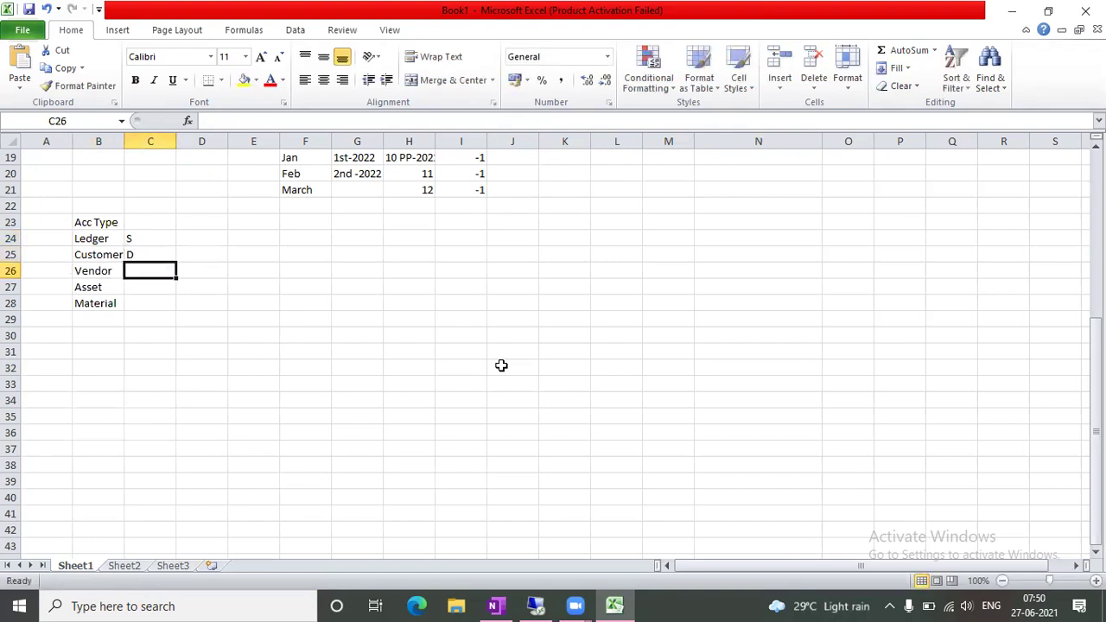
{"action": "type", "text": "K"}
{"action": "key", "text": "Right"}
{"action": "key", "text": "Down"}
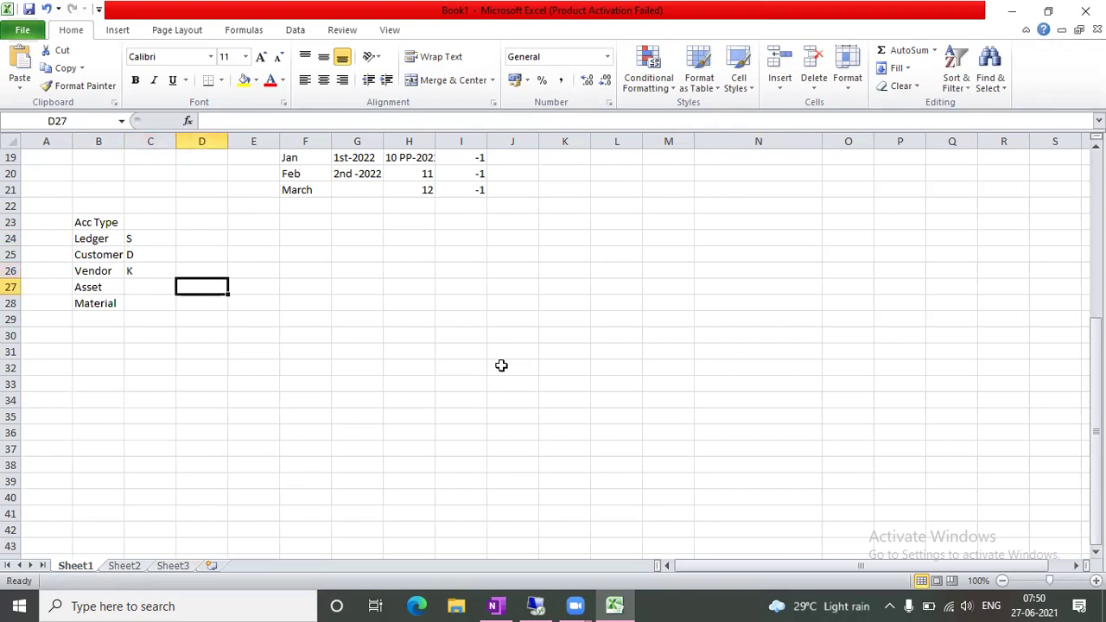
{"action": "key", "text": "Left"}
{"action": "type", "text": "A"}
{"action": "key", "text": "Right"}
{"action": "key", "text": "Left"}
{"action": "key", "text": "Down"}
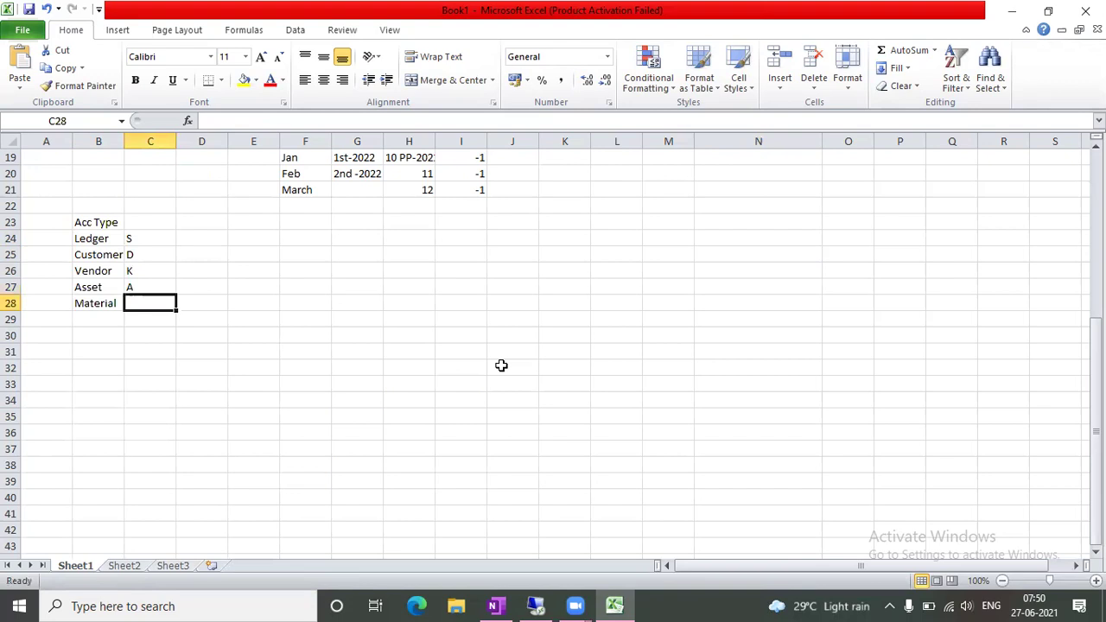
{"action": "type", "text": "M"}
{"action": "key", "text": "Right"}
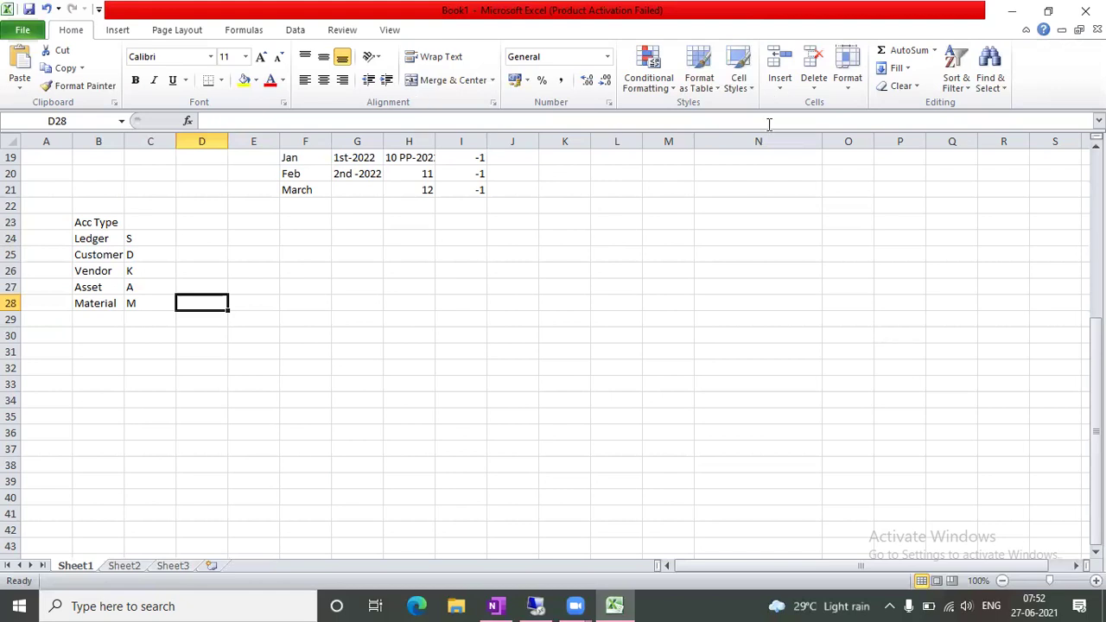
{"action": "left_click", "coordinate": [777, 224]}
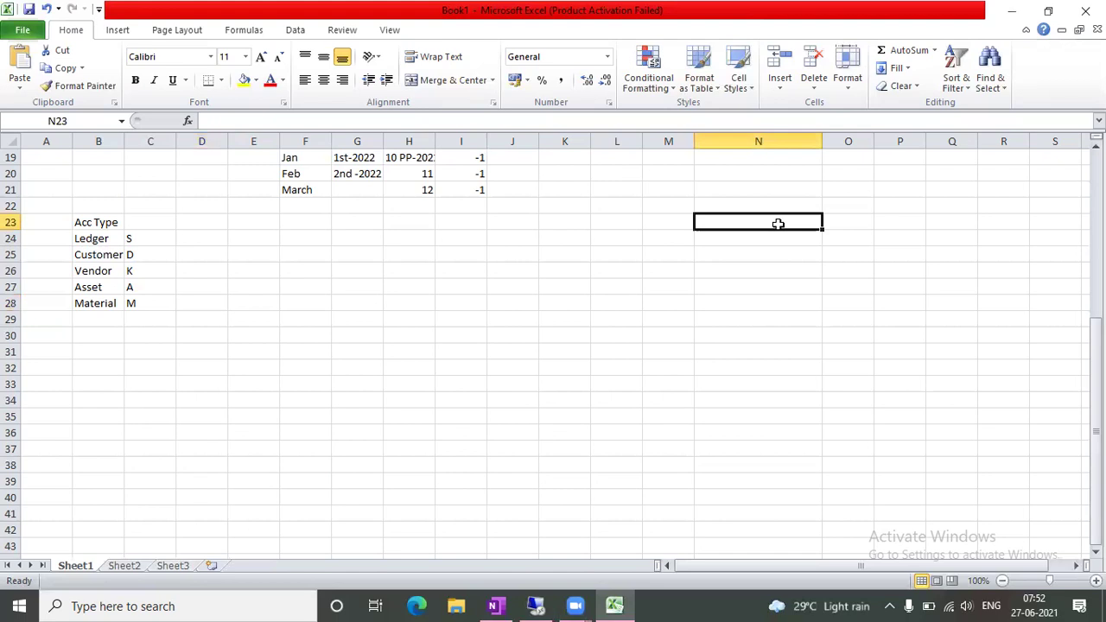
{"action": "key", "text": "Right"}
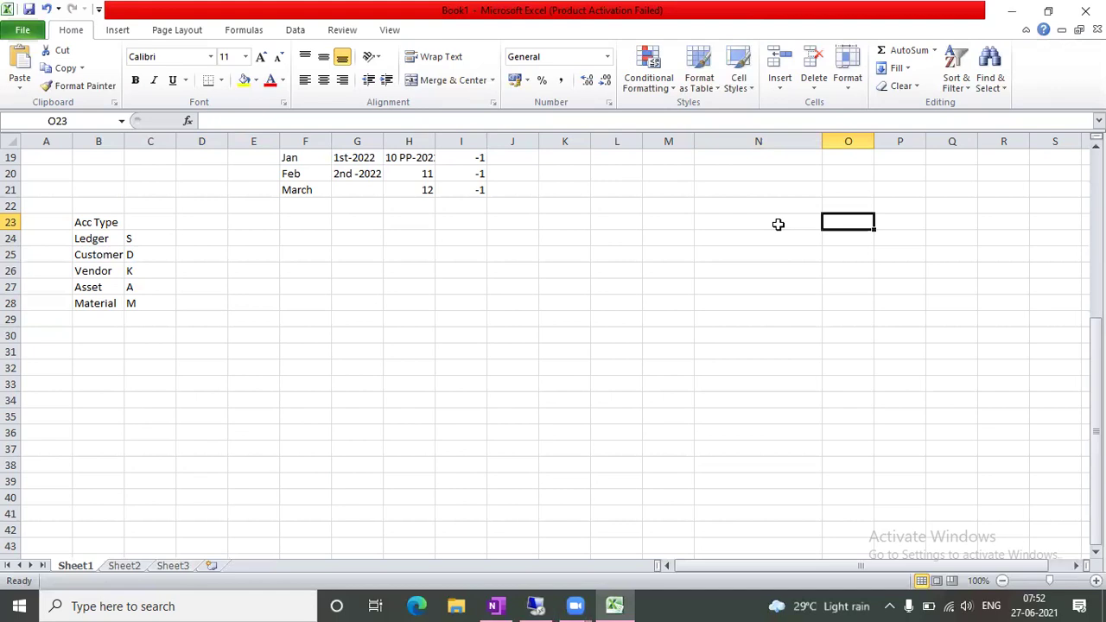
Note '27th June' with '6th PP' beside it and '3 PP' below
{"action": "type", "text": "27th June"}
{"action": "key", "text": "Right"}
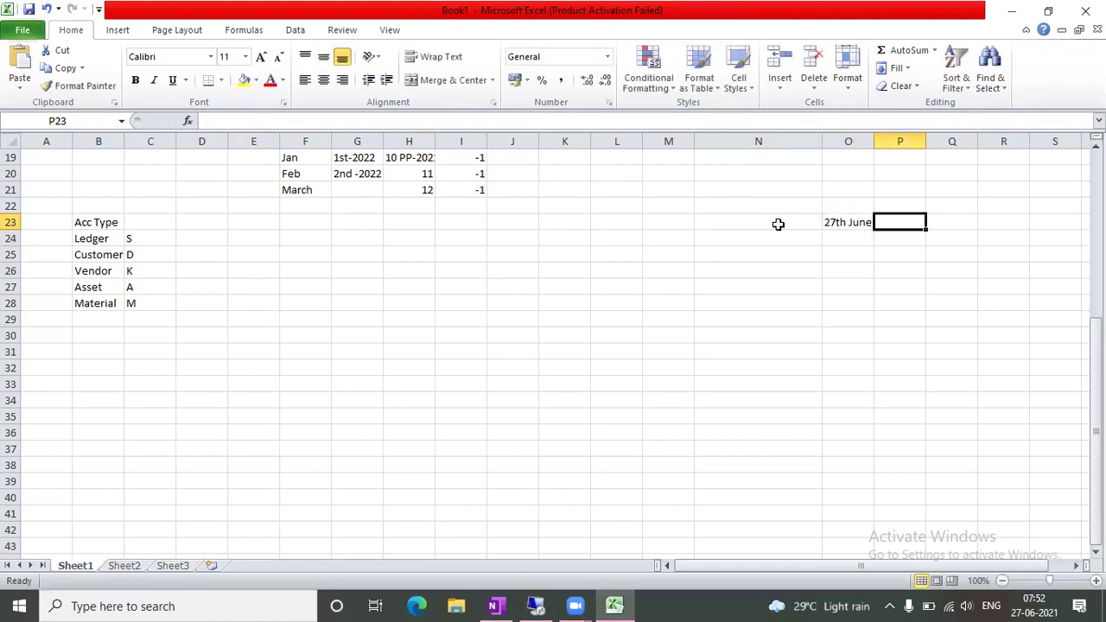
{"action": "type", "text": "6t"}
{"action": "type", "text": "PP"}
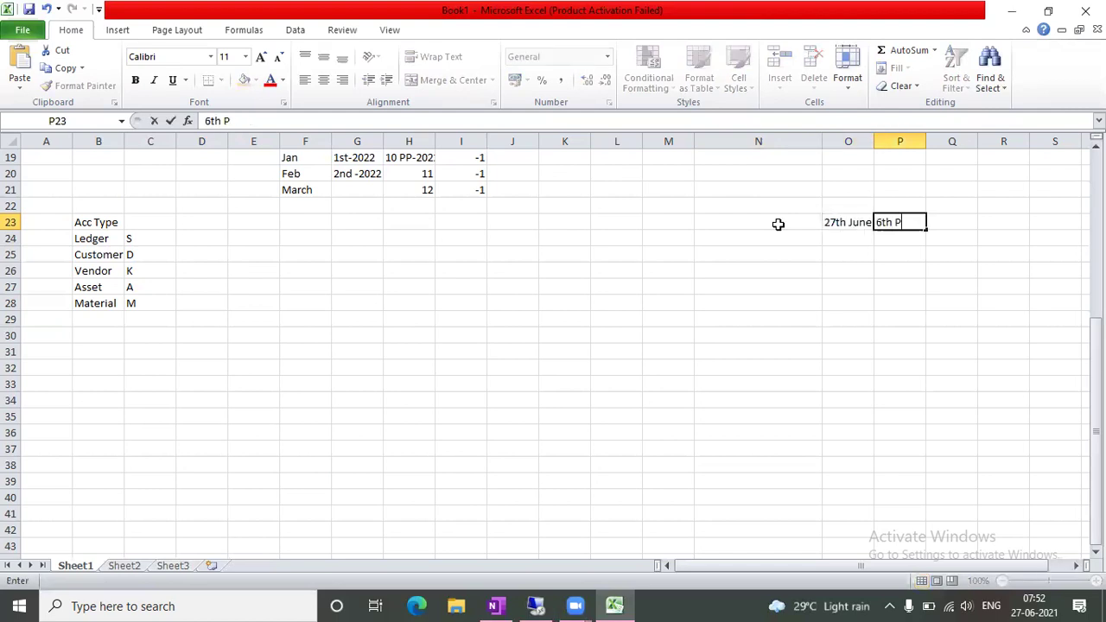
{"action": "key", "text": "Tab"}
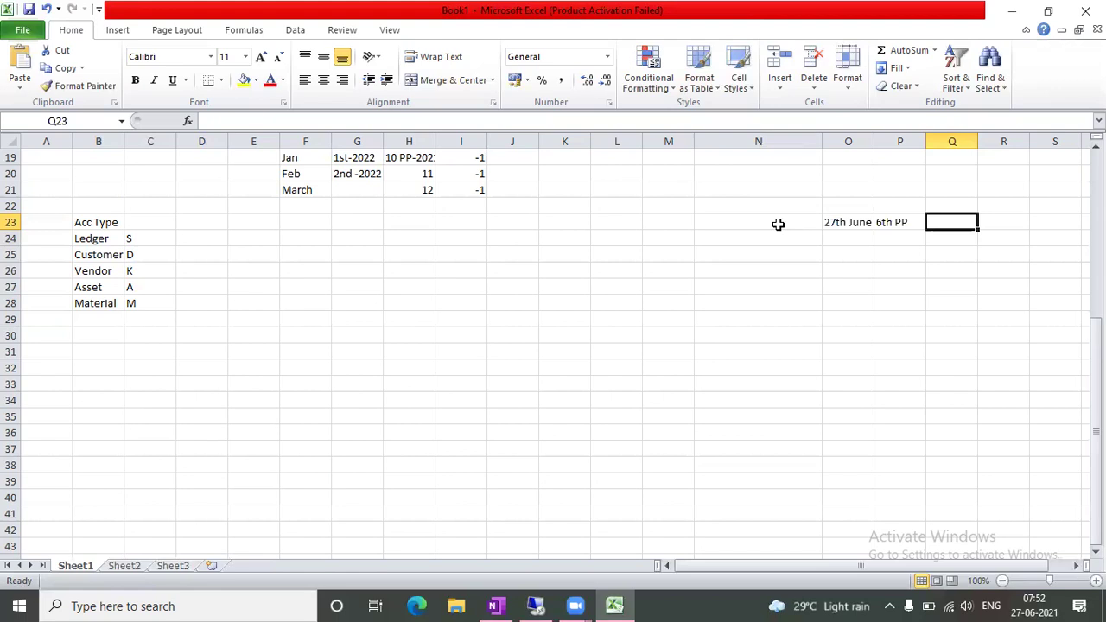
{"action": "key", "text": "Down"}
{"action": "key", "text": "Left"}
{"action": "key", "text": "Left"}
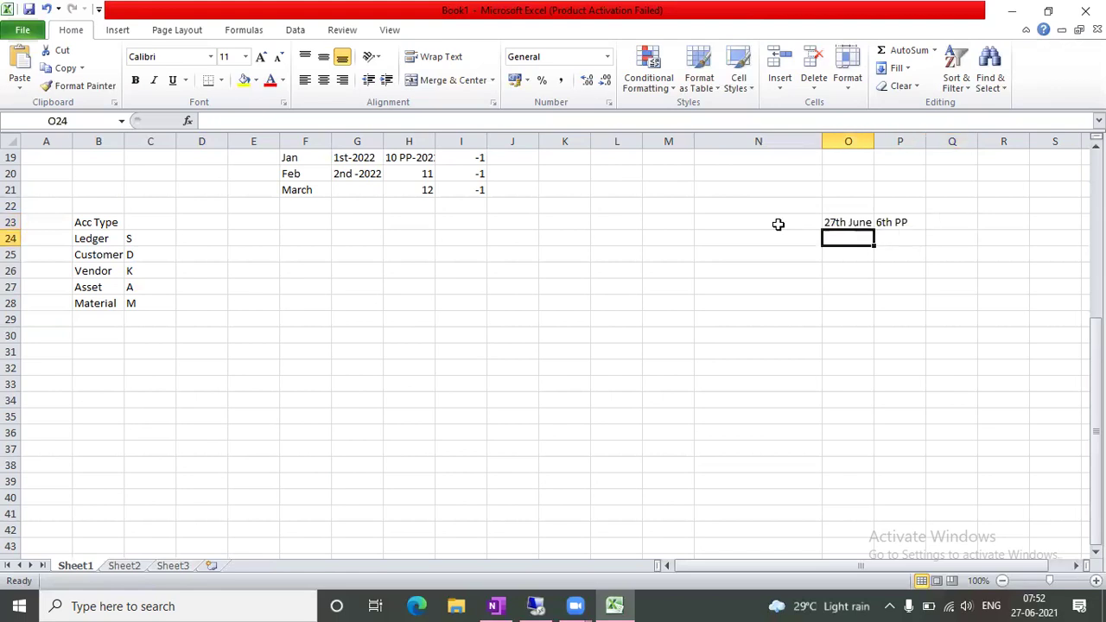
{"action": "key", "text": "Right"}
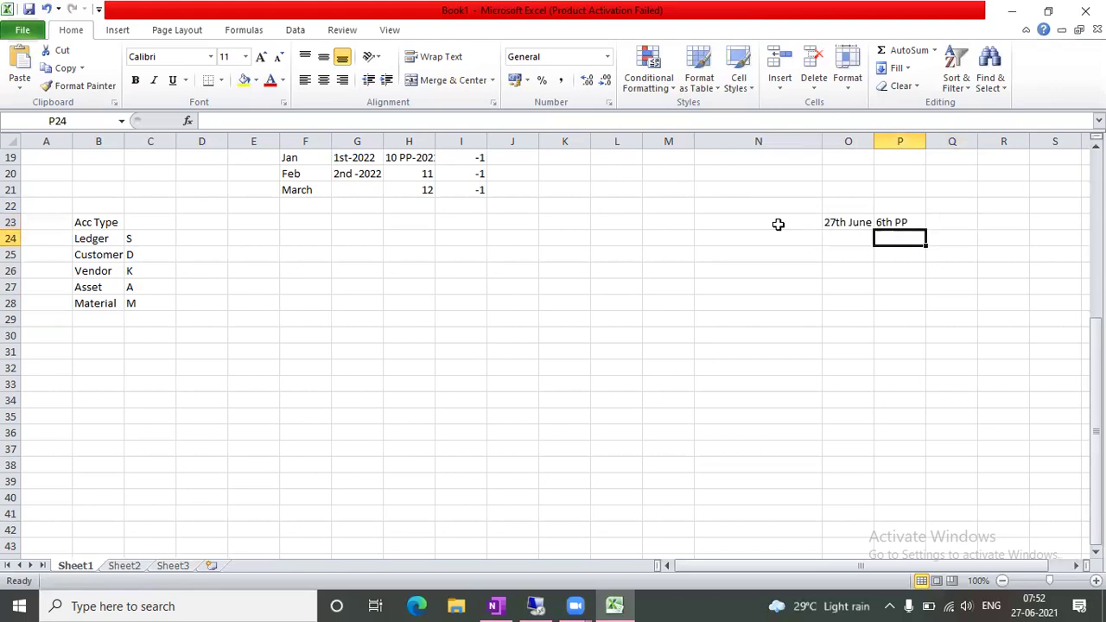
{"action": "type", "text": "3"}
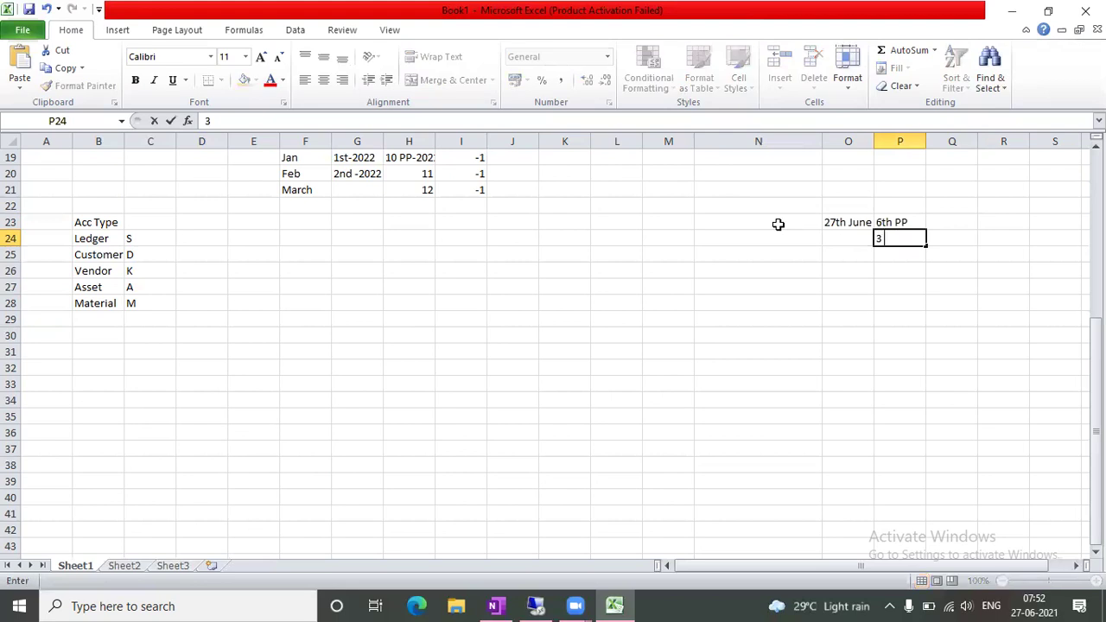
{"action": "type", "text": " PP"}
{"action": "key", "text": "Tab"}
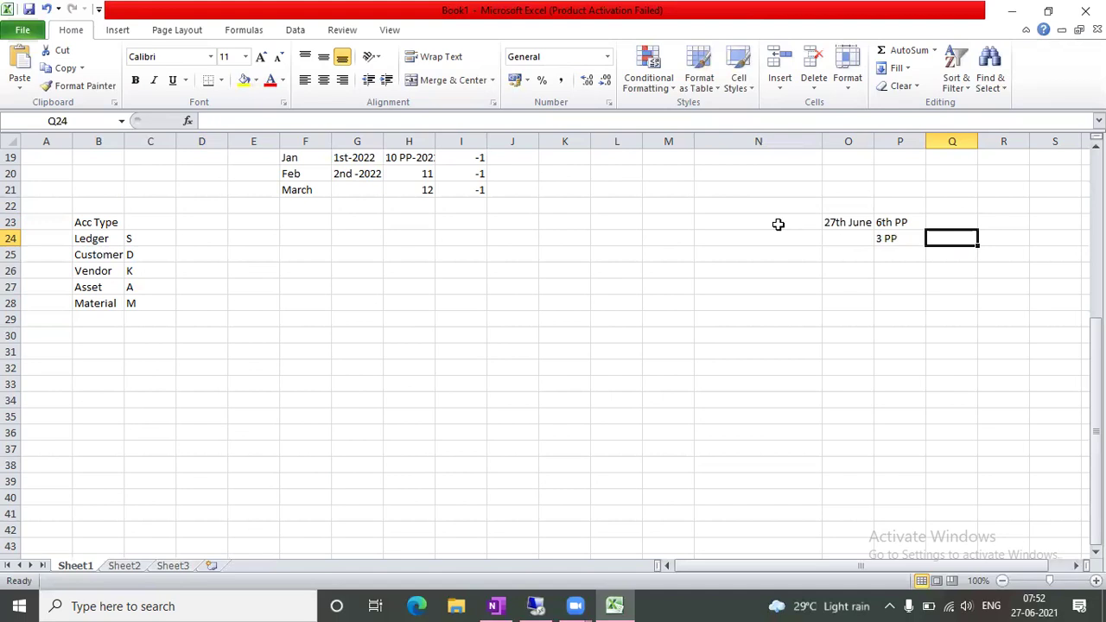
{"action": "left_click", "coordinate": [841, 240]}
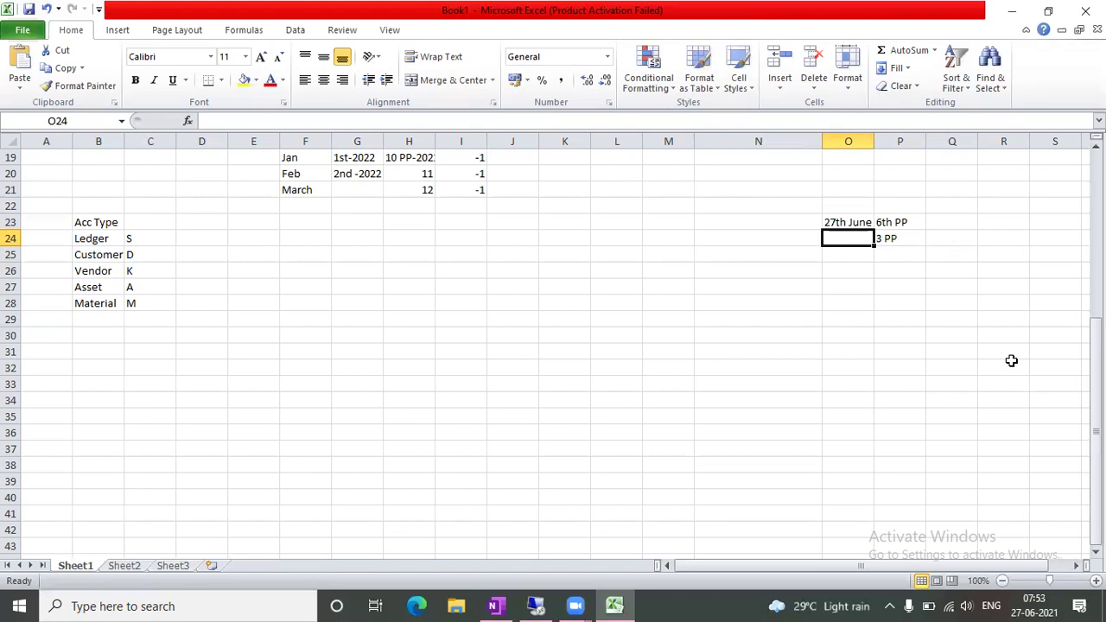
{"action": "key", "text": "Down"}
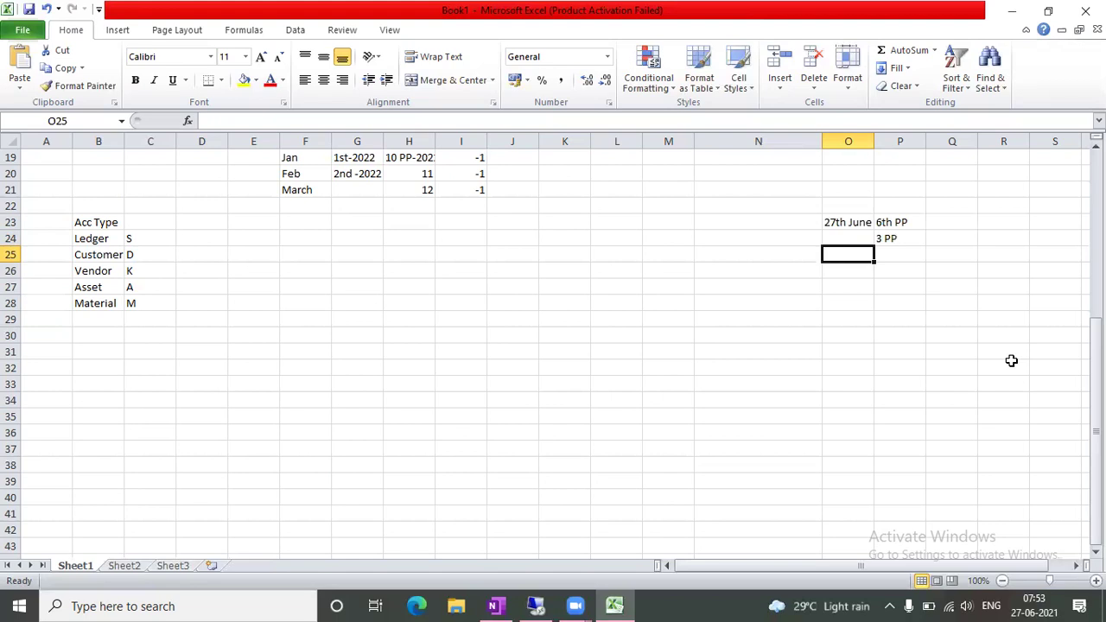
Select N22:Q26 and clear the 27th June, 6th PP and 3 PP notes
{"action": "left_click", "coordinate": [718, 357]}
{"action": "left_click_drag", "start_coordinate": [816, 213], "coordinate": [958, 271]}
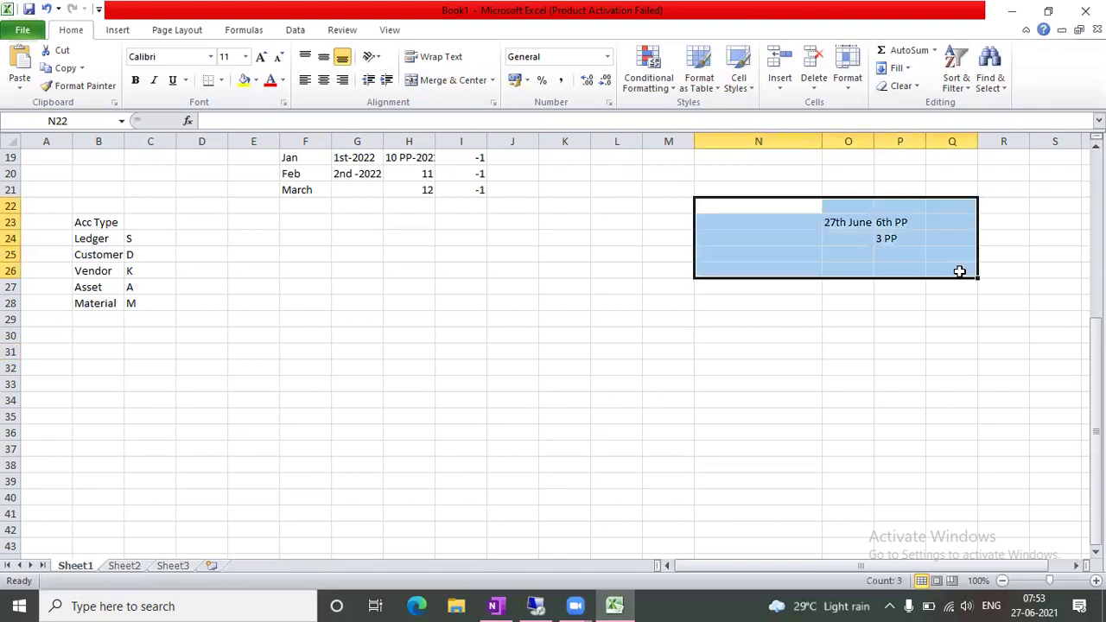
{"action": "key", "text": "Delete"}
{"action": "left_click", "coordinate": [222, 303]}
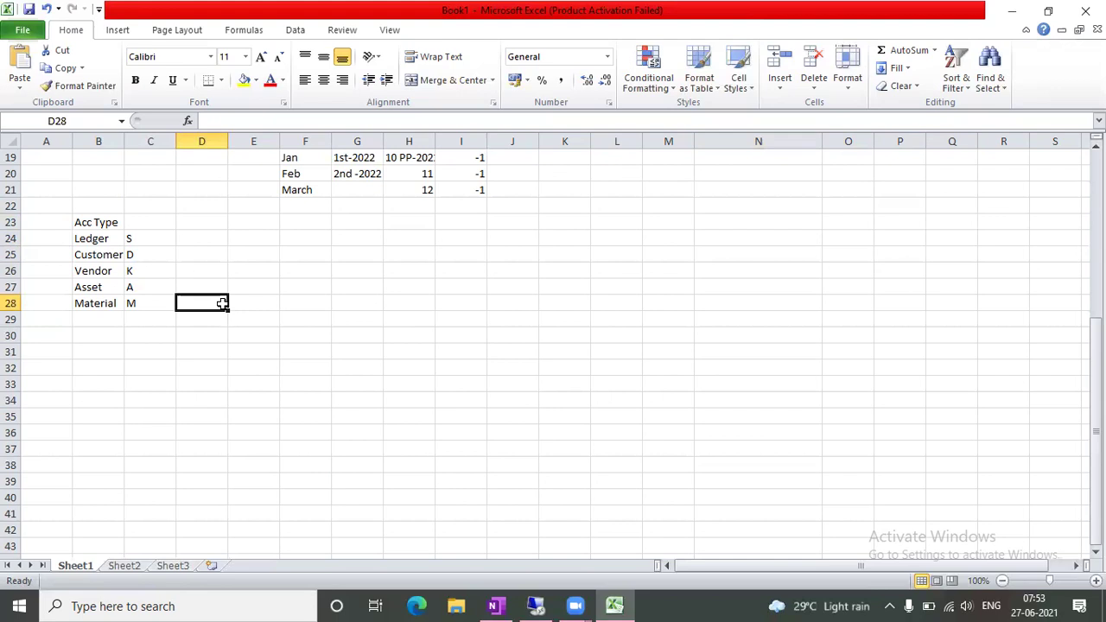
{"action": "left_click", "coordinate": [311, 369]}
{"action": "left_click", "coordinate": [303, 254]}
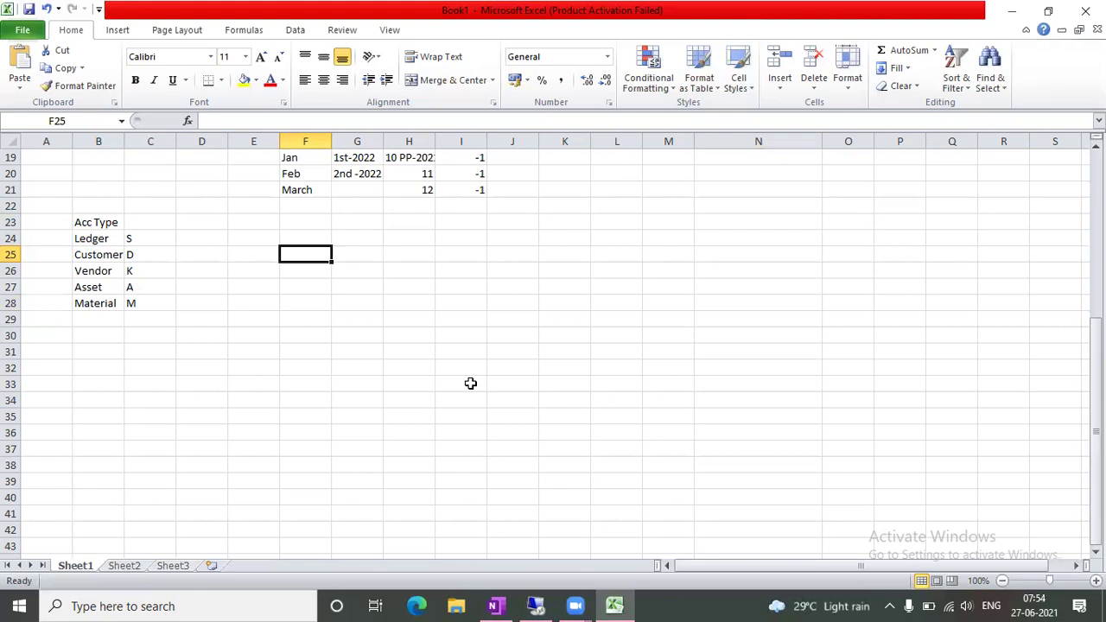
Add a June/July header with 'closed' under June and '1st', 'Open' beside it
{"action": "type", "text": "June"}
{"action": "key", "text": "Tab"}
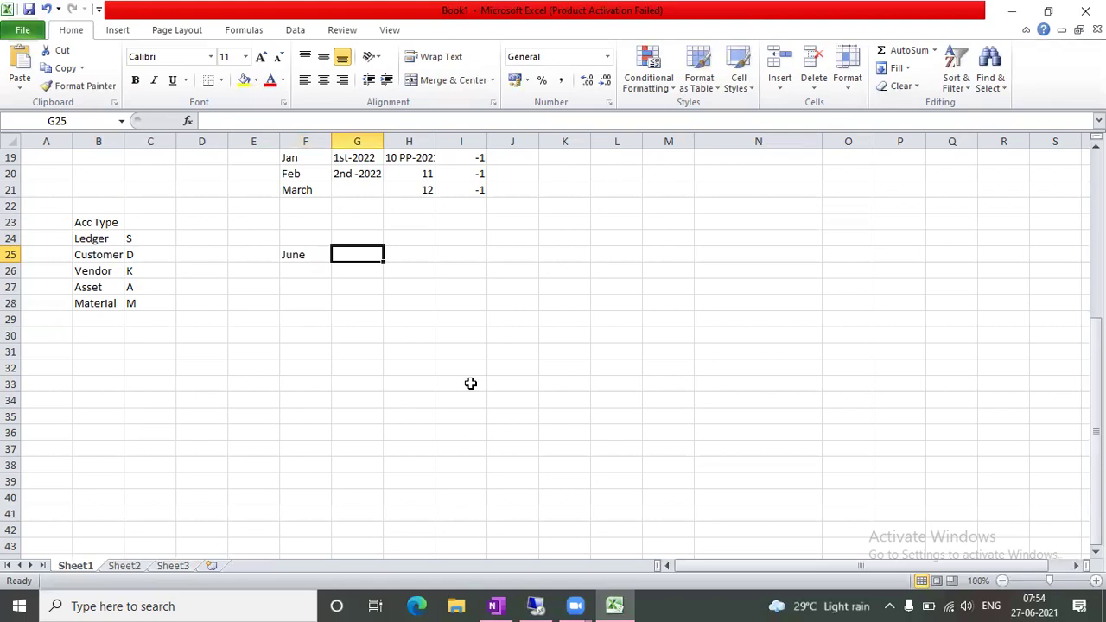
{"action": "type", "text": "July"}
{"action": "key", "text": "Tab"}
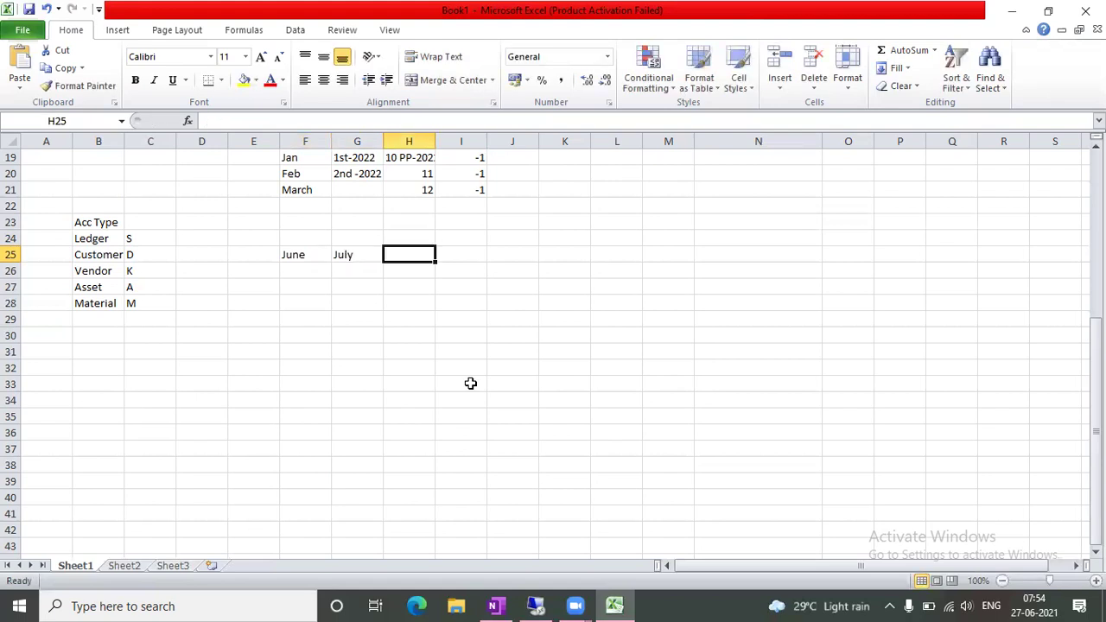
{"action": "left_click", "coordinate": [358, 269]}
{"action": "type", "text": "1st"}
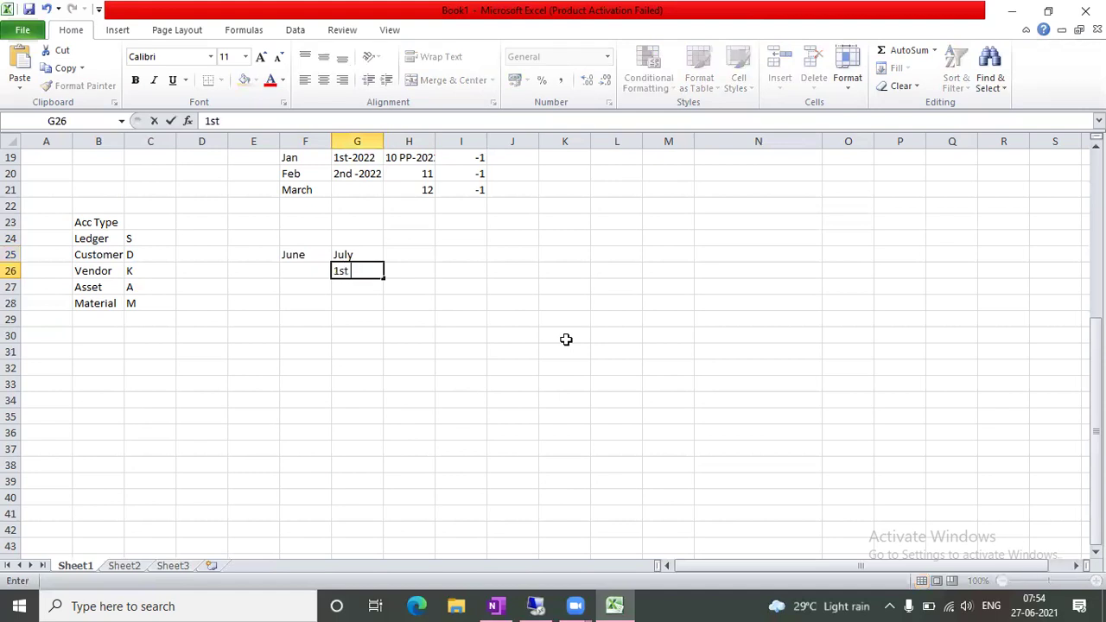
{"action": "key", "text": "Tab"}
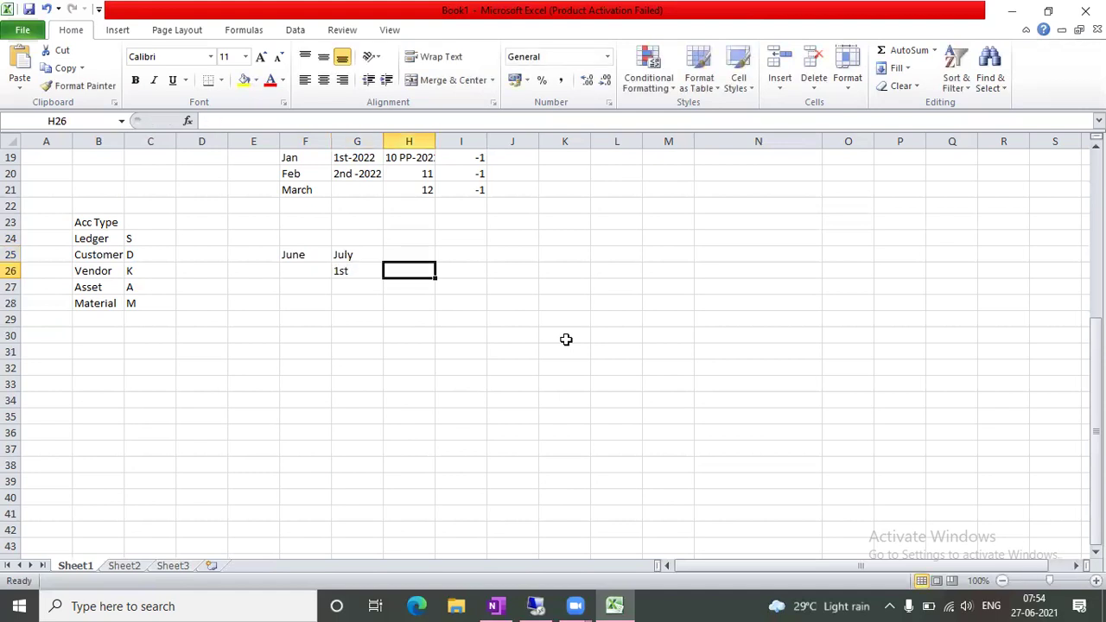
{"action": "type", "text": "Open"}
{"action": "key", "text": "Tab"}
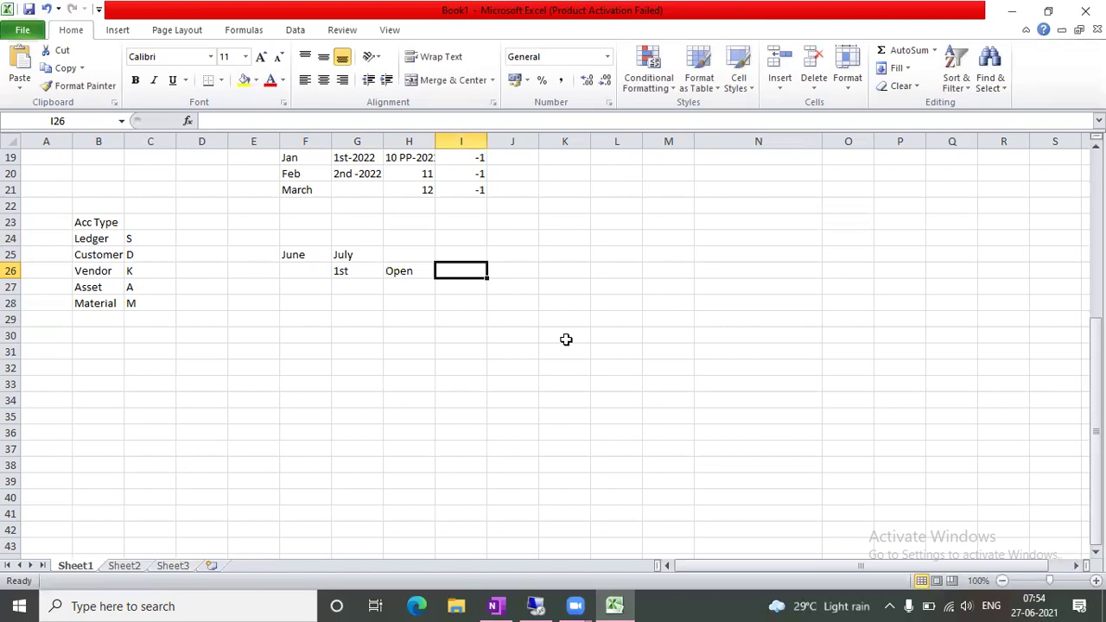
{"action": "left_click", "coordinate": [309, 272]}
{"action": "type", "text": "closed"}
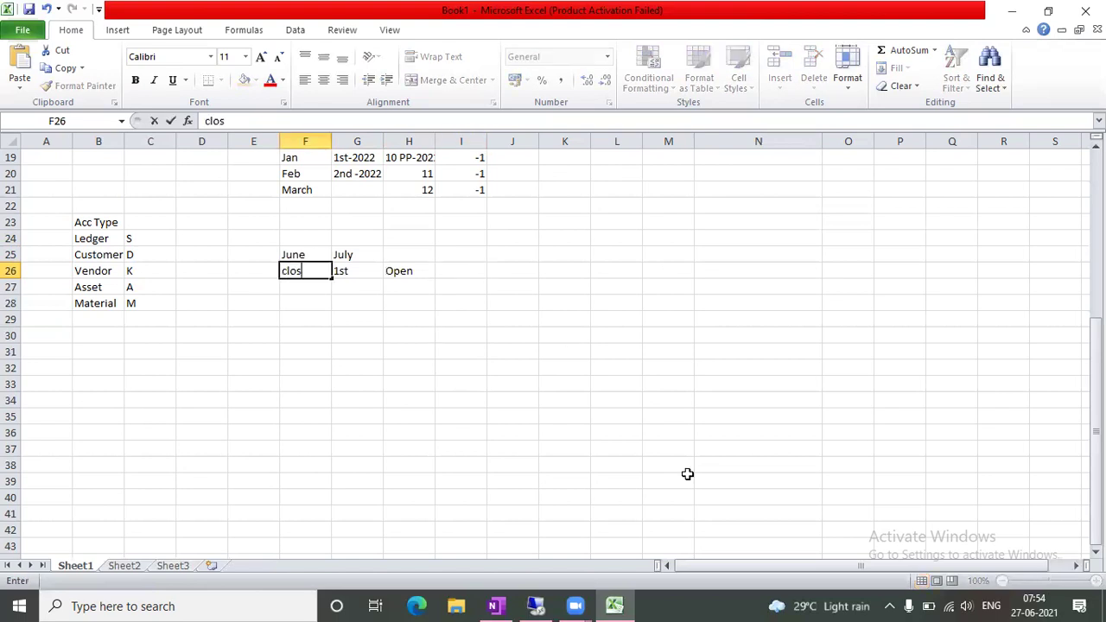
{"action": "key", "text": "Tab"}
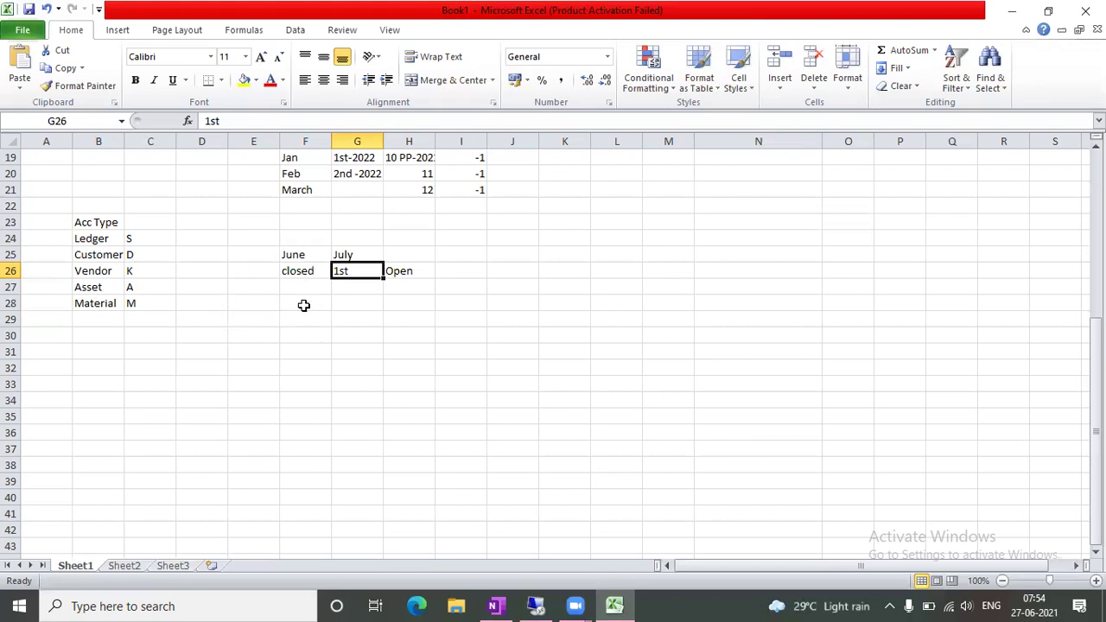
Enter June and July in D25 and E25 beside Customer
{"action": "left_click", "coordinate": [148, 253]}
{"action": "key", "text": "Right"}
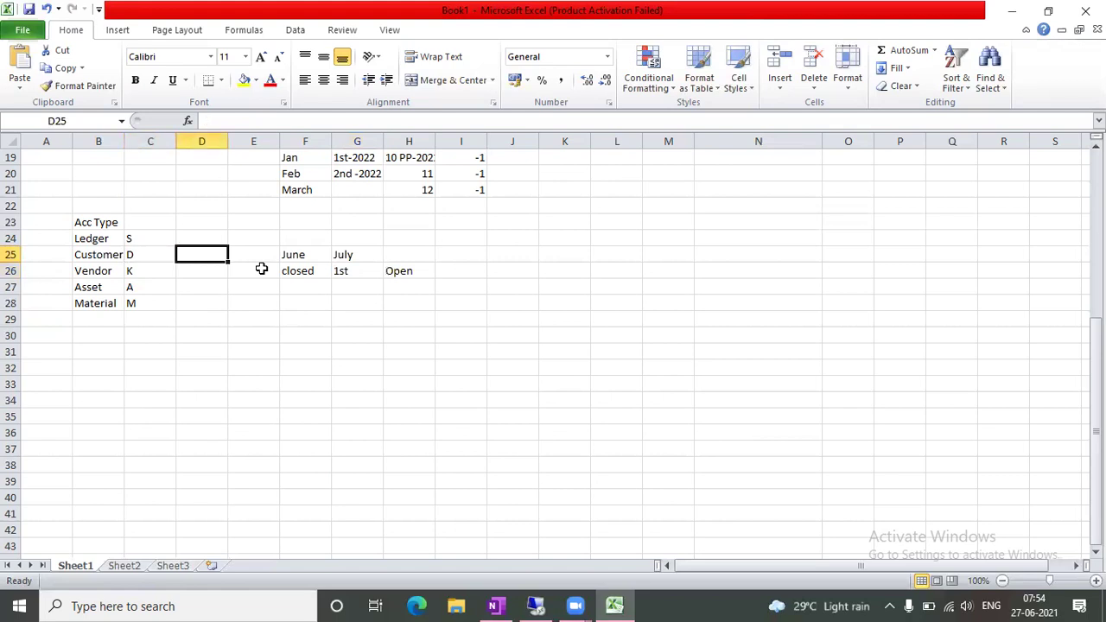
{"action": "type", "text": "June"}
{"action": "key", "text": "Tab"}
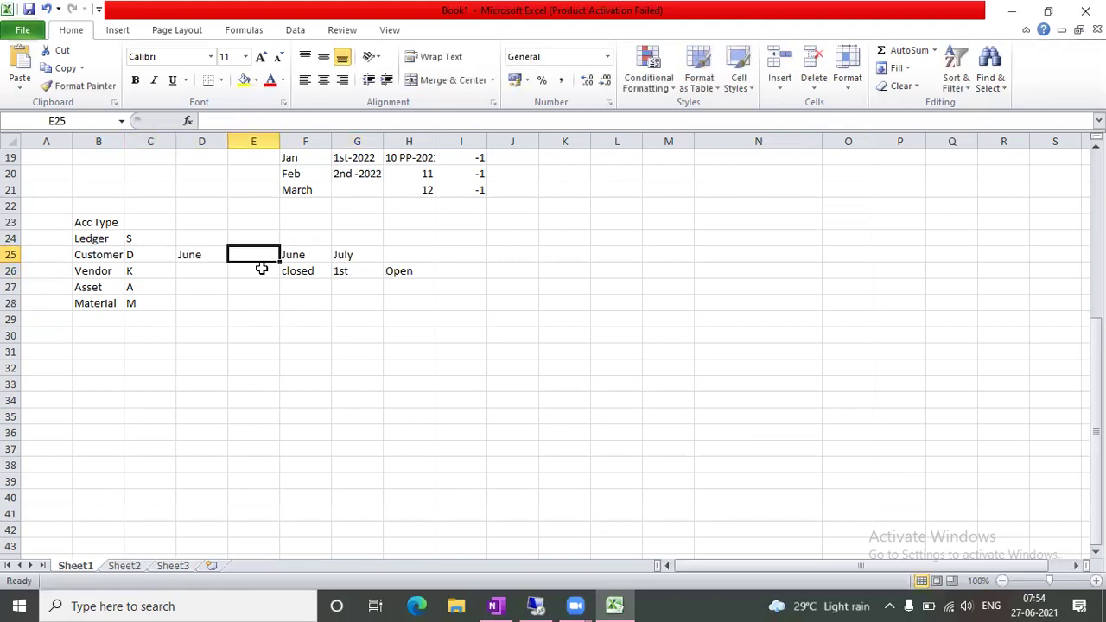
{"action": "type", "text": "July"}
{"action": "key", "text": "Tab"}
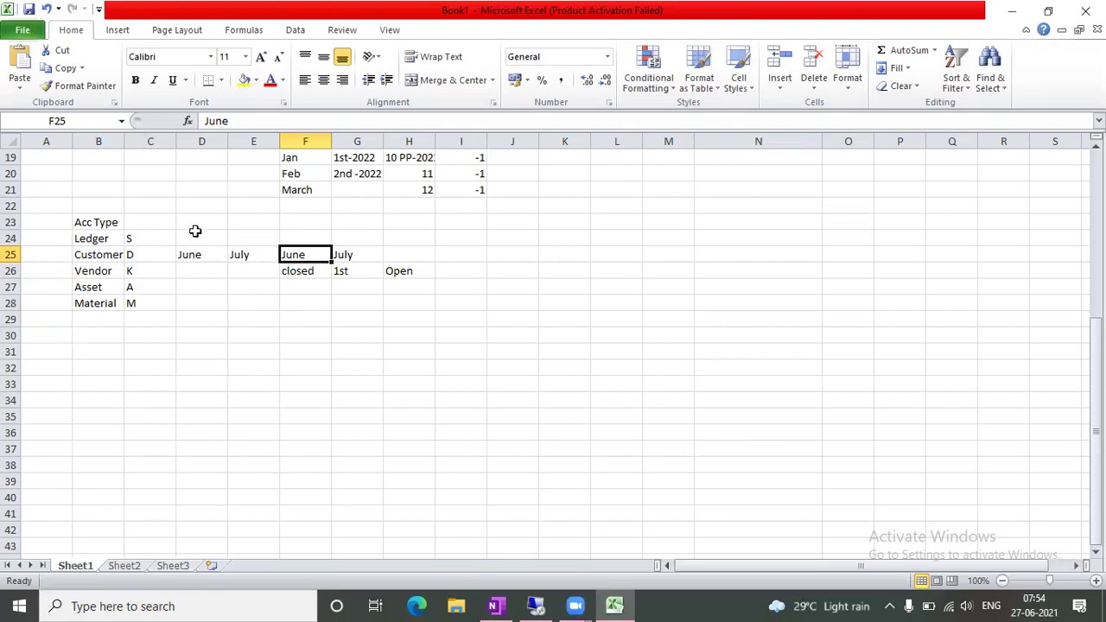
Mark x under July for Ledger, Vendor, Asset and Material
{"action": "left_click", "coordinate": [242, 235]}
{"action": "type", "text": "x"}
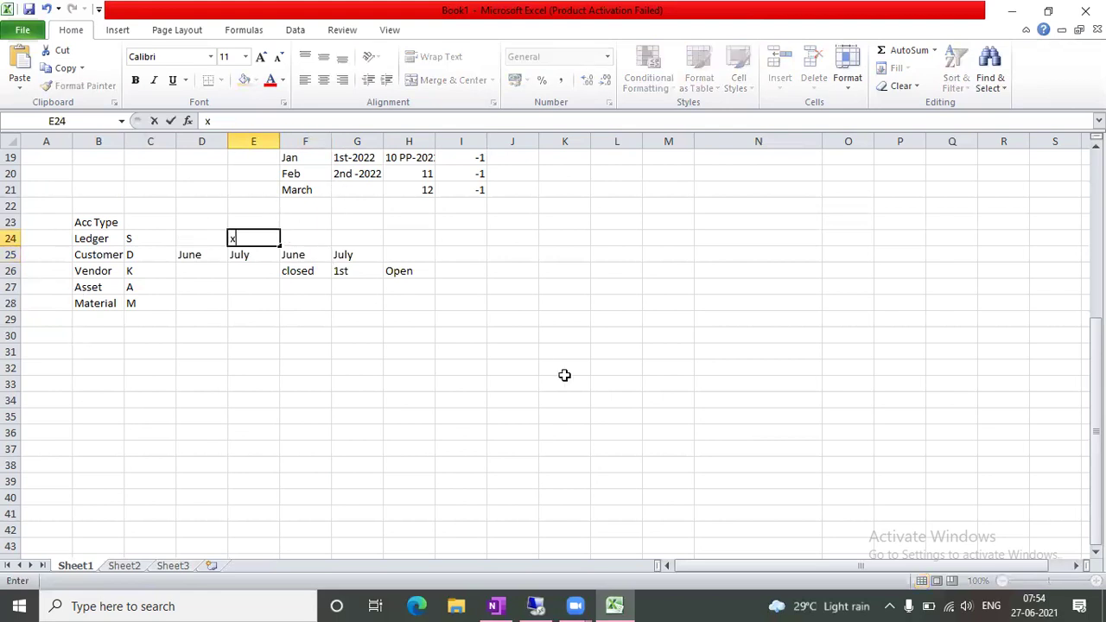
{"action": "key", "text": "Return"}
{"action": "key", "text": "Return"}
{"action": "type", "text": "x"}
{"action": "key", "text": "Return"}
{"action": "key", "text": "Return"}
{"action": "key", "text": "Up"}
{"action": "type", "text": "x"}
{"action": "key", "text": "Return"}
{"action": "type", "text": "x"}
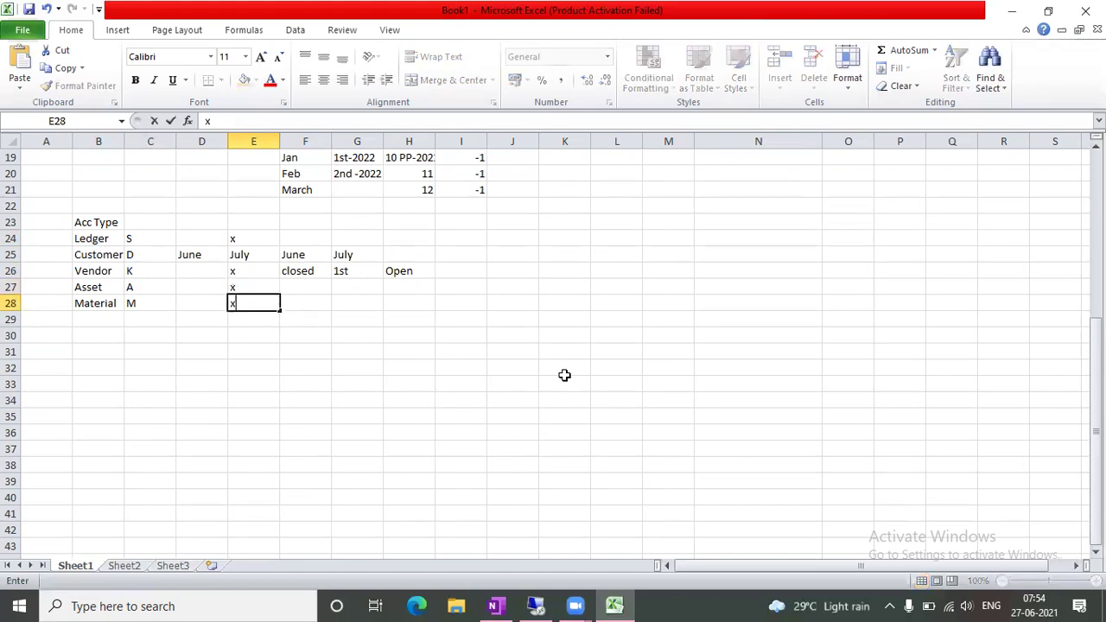
{"action": "key", "text": "Return"}
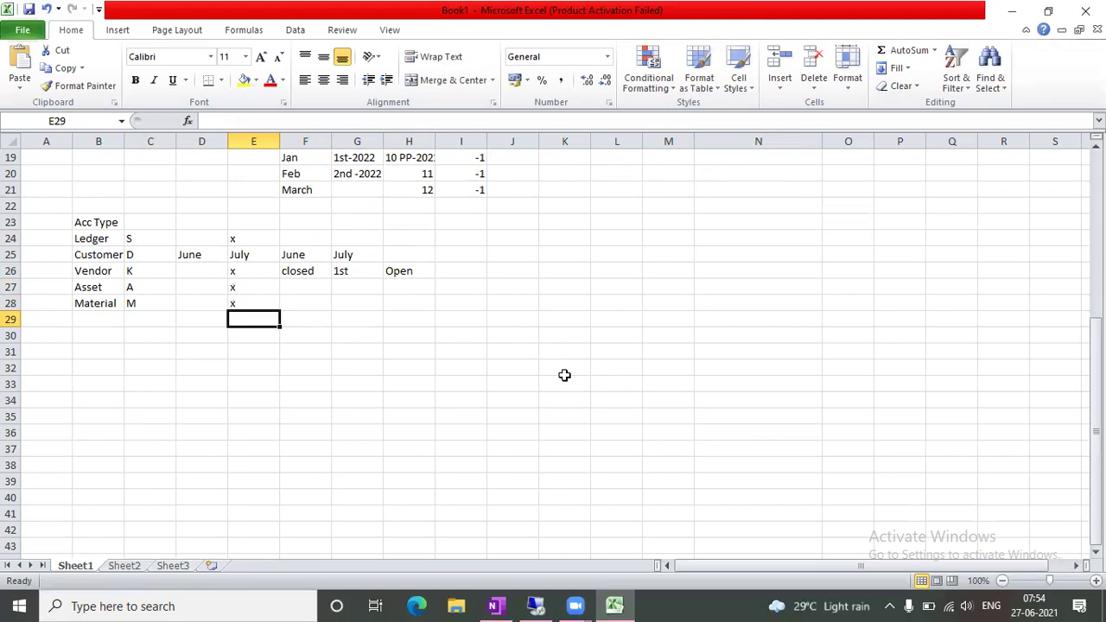
Insert a 'Valid for All' row with code + above Ledger and widen column B
{"action": "left_click", "coordinate": [10, 238]}
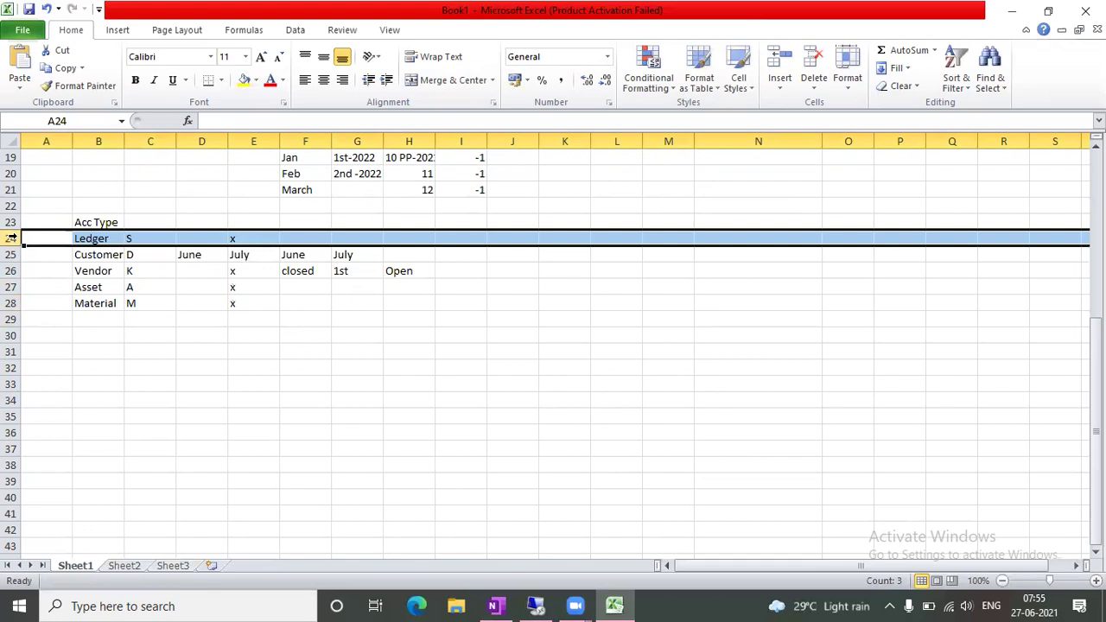
{"action": "key", "text": "ctrl+shift+equal"}
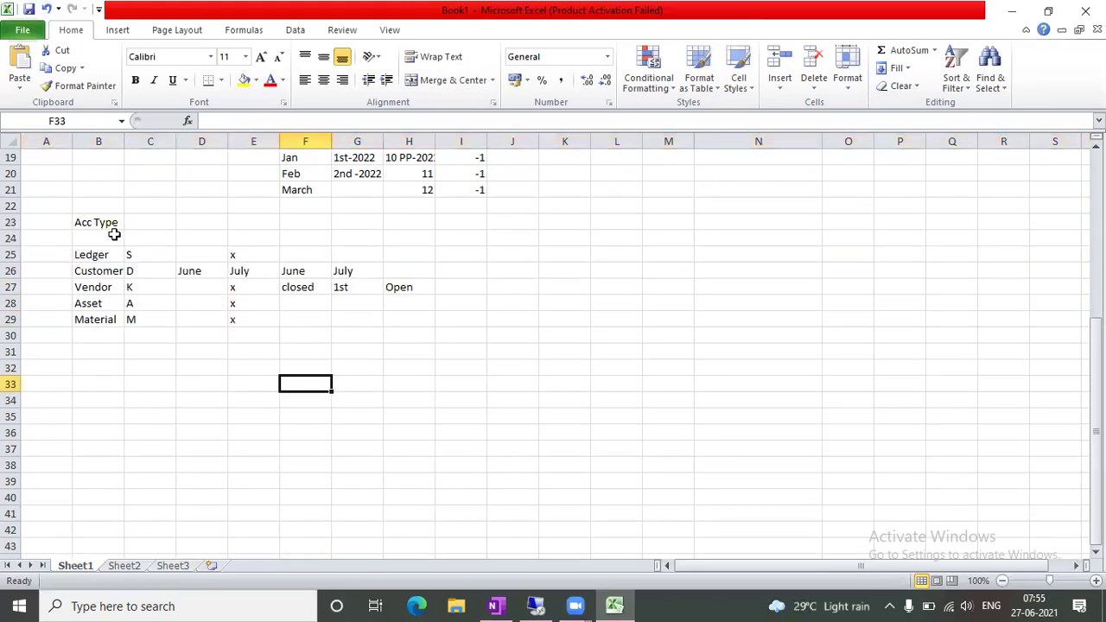
{"action": "left_click", "coordinate": [117, 236]}
{"action": "type", "text": "Vali"}
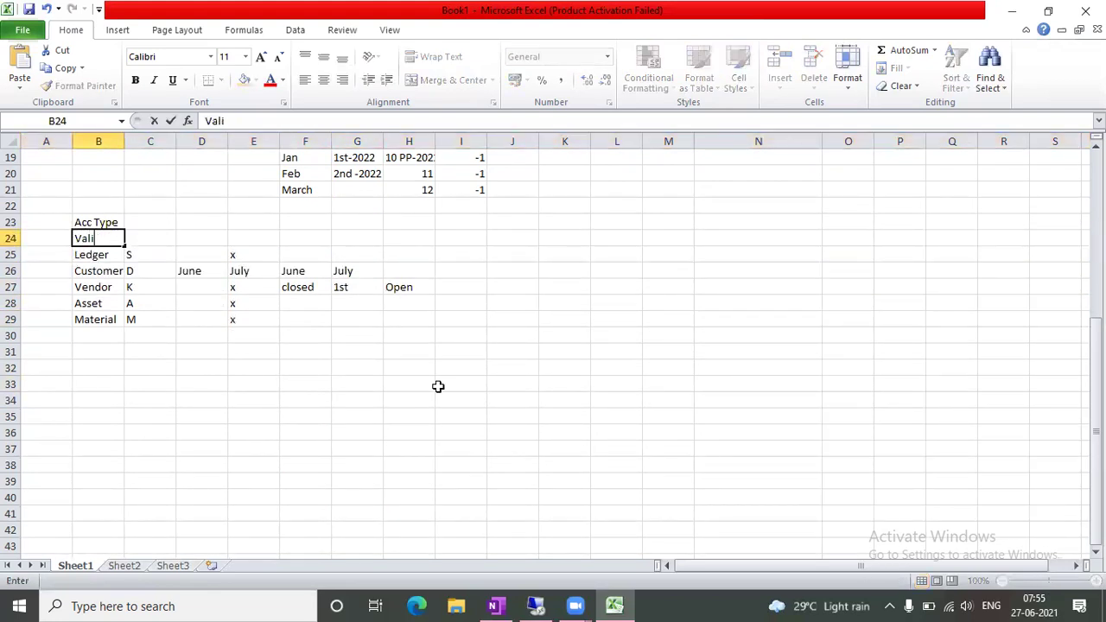
{"action": "type", "text": "d for All"}
{"action": "key", "text": "Tab"}
{"action": "type", "text": "+"}
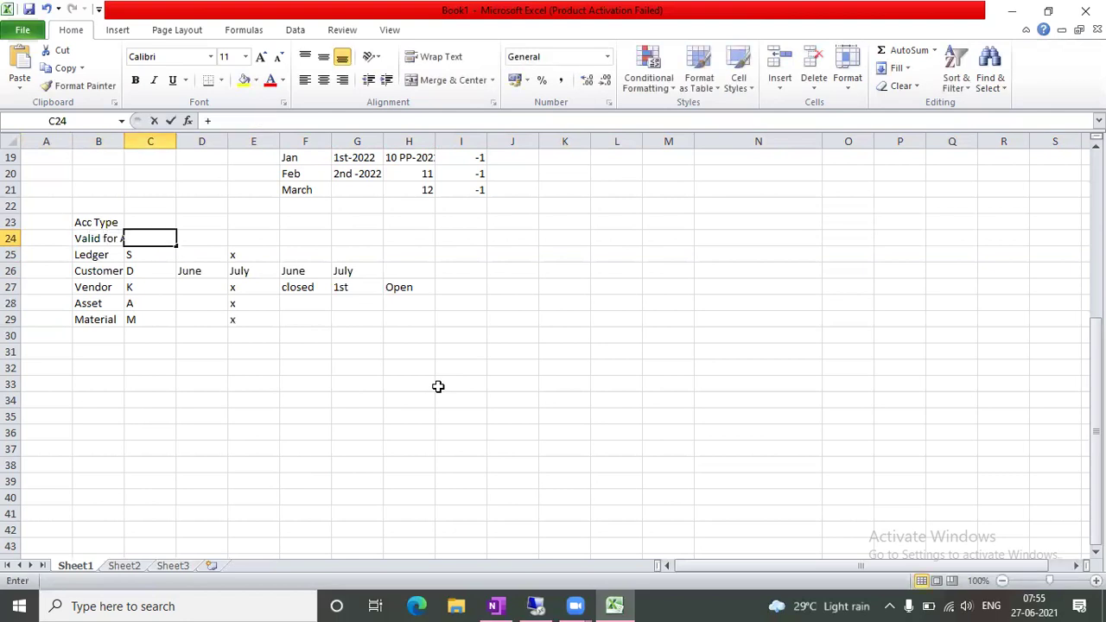
{"action": "key", "text": "Tab"}
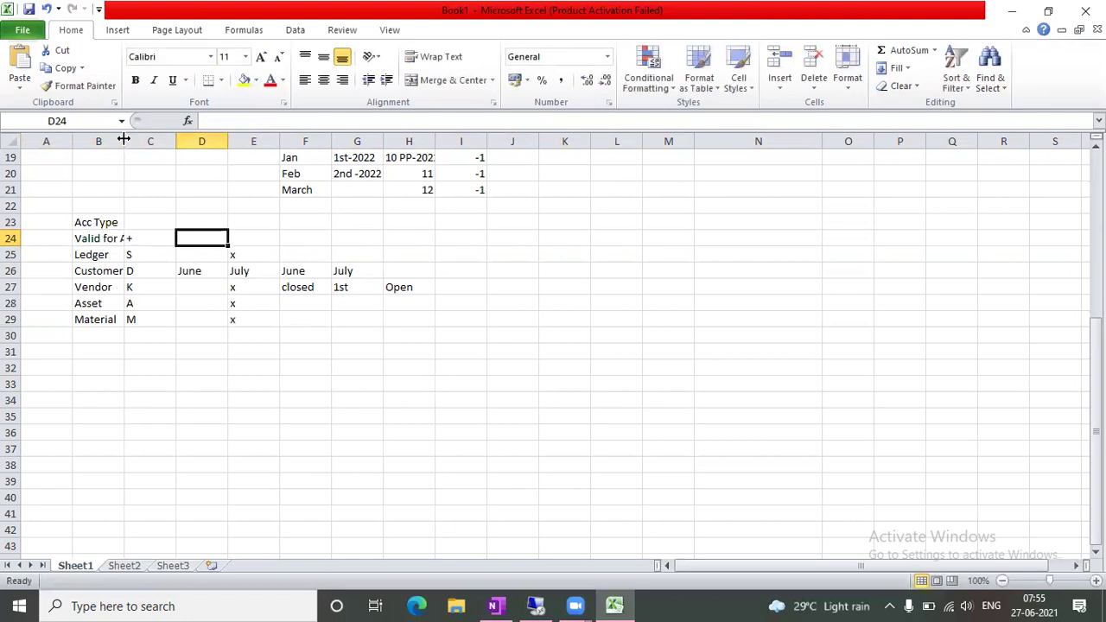
{"action": "left_click_drag", "start_coordinate": [124, 140], "coordinate": [148, 140]}
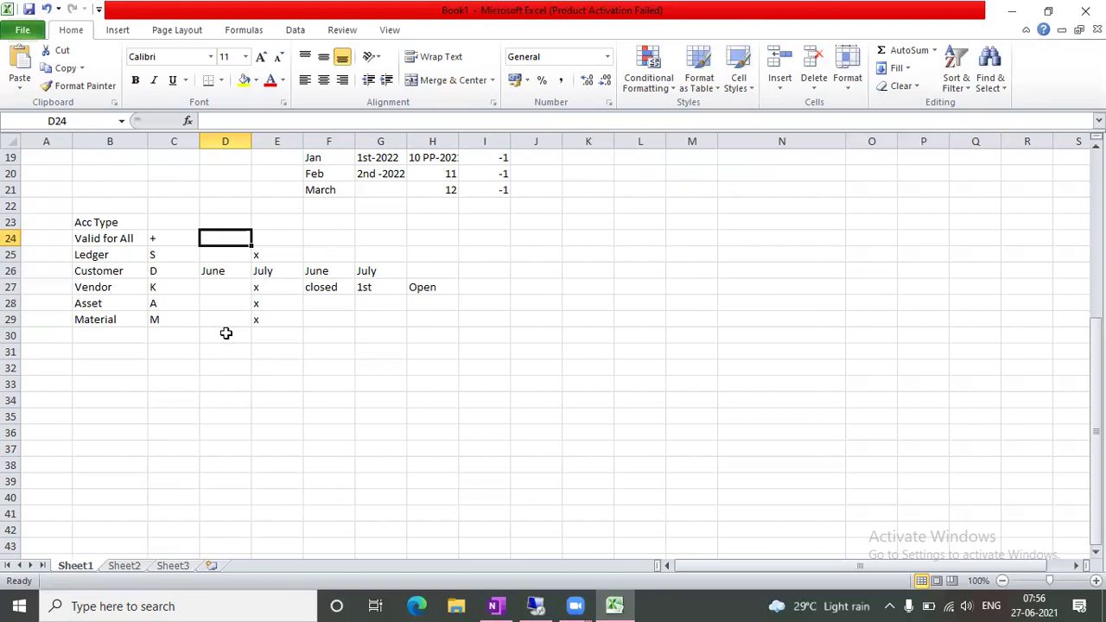
Enter v3, 1 and 12 across cells I23 to K23
{"action": "left_click", "coordinate": [503, 221]}
{"action": "type", "text": "v3"}
{"action": "key", "text": "Tab"}
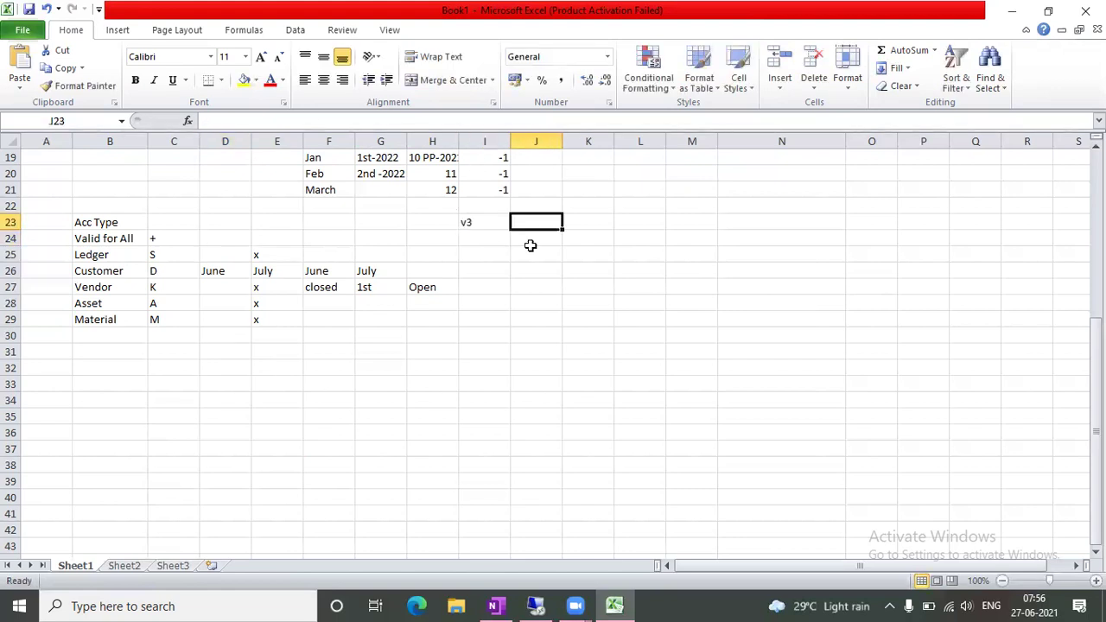
{"action": "type", "text": "1"}
{"action": "key", "text": "Tab"}
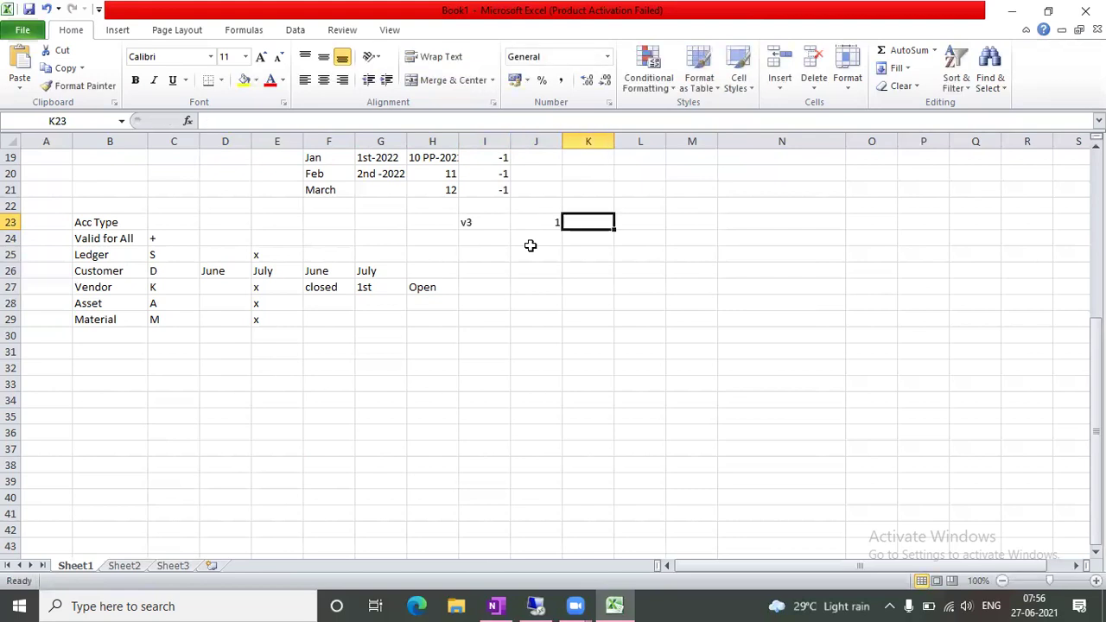
{"action": "type", "text": "12"}
{"action": "key", "text": "Tab"}
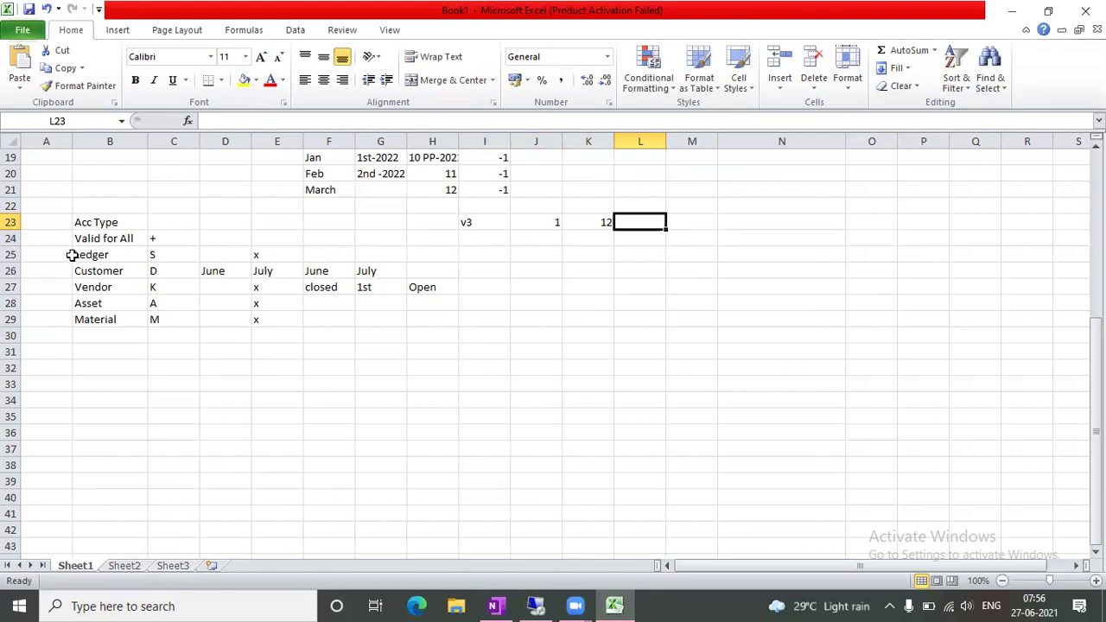
{"action": "left_click", "coordinate": [490, 235]}
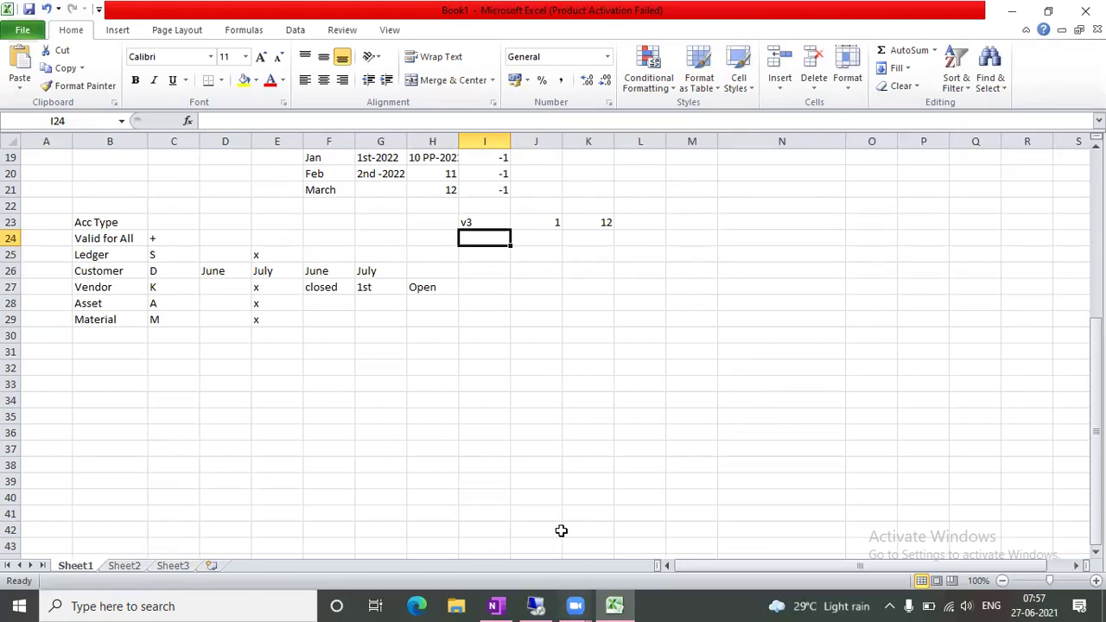
Bring the SAP remote desktop back to the OB37 company code fiscal year variant assignments
{"action": "left_click", "coordinate": [542, 607]}
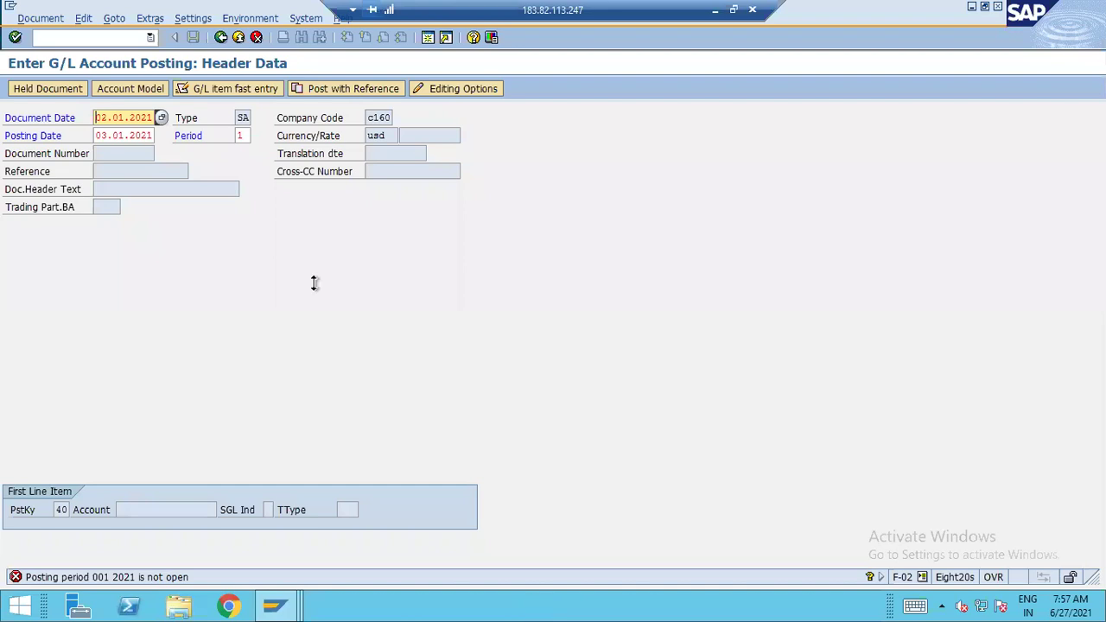
{"action": "left_click", "coordinate": [715, 10]}
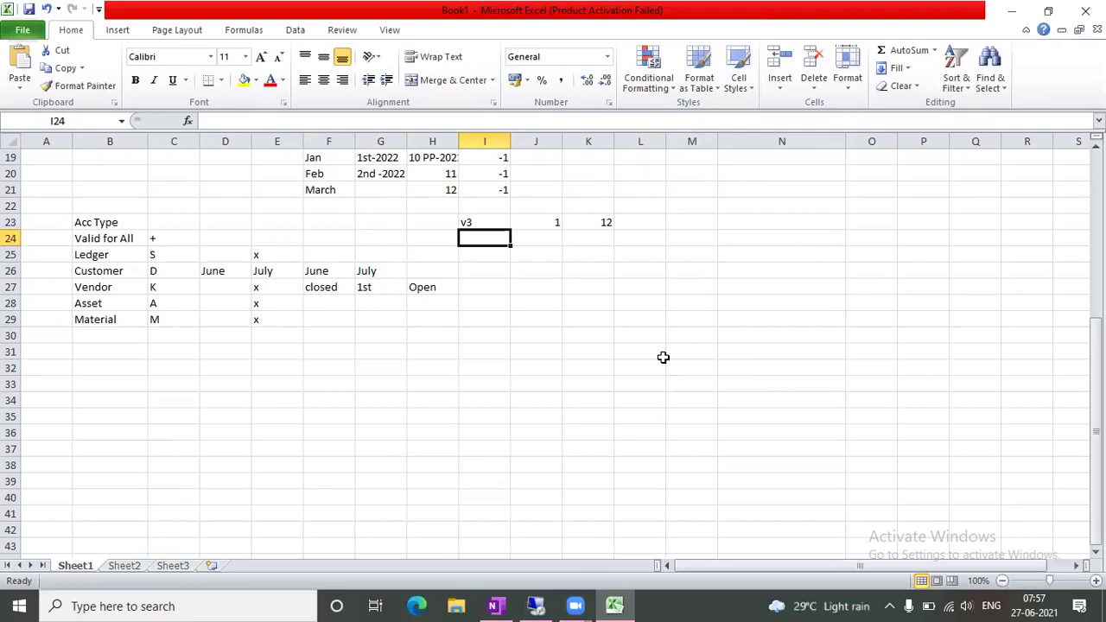
{"action": "left_click", "coordinate": [537, 605]}
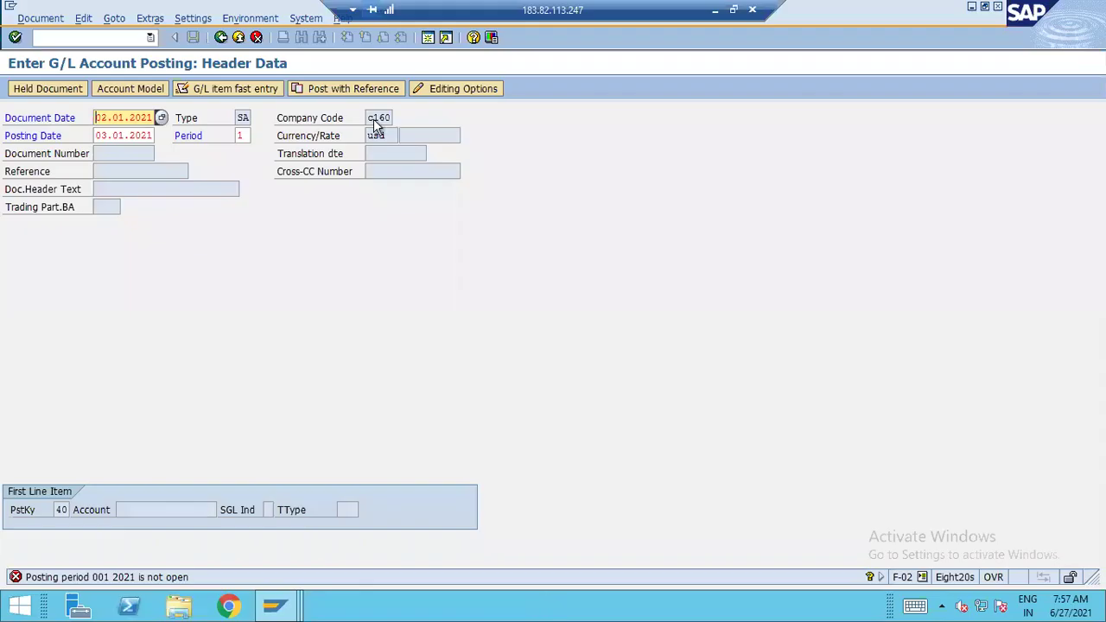
Leave the OB37 fiscal year variant table and return to the Excel notes worksheet
{"action": "mouse_move", "coordinate": [274, 605]}
{"action": "left_click", "coordinate": [293, 561]}
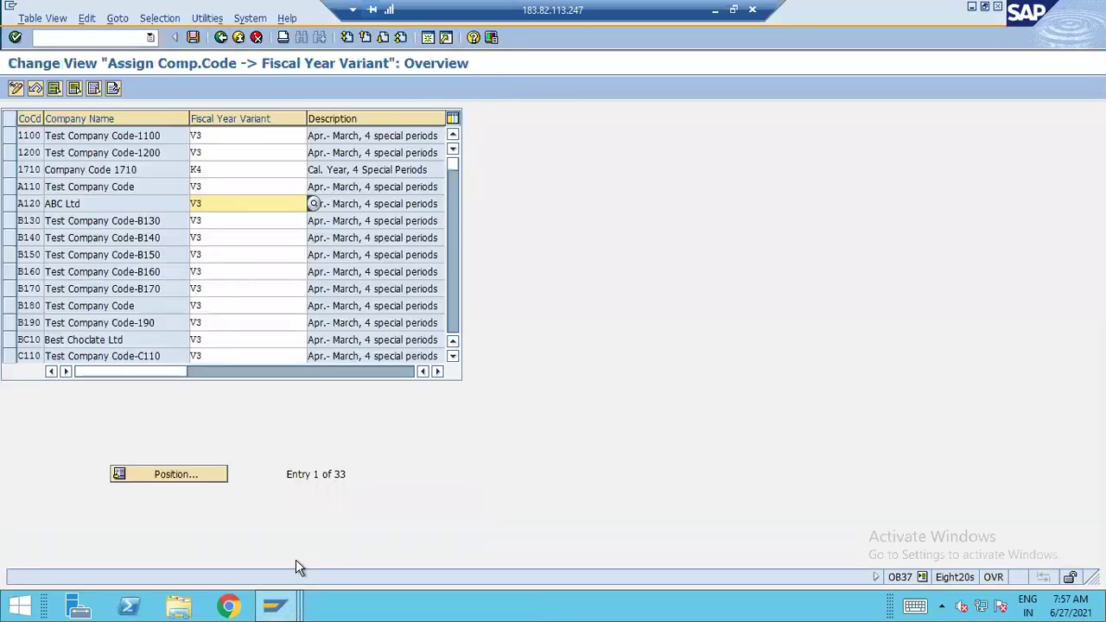
{"action": "key", "text": "F3"}
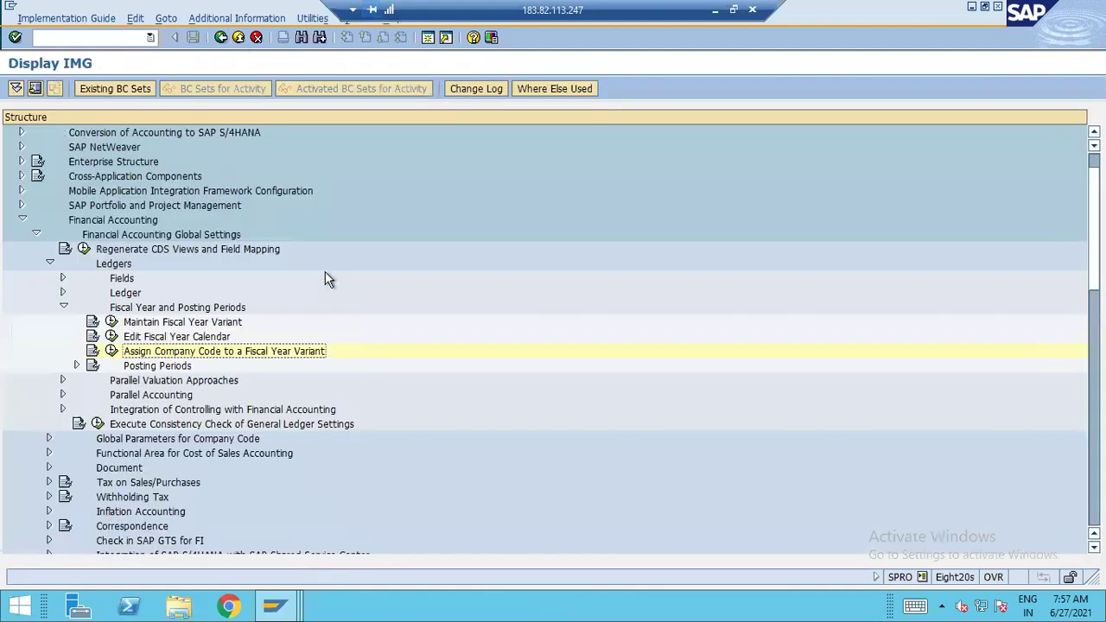
{"action": "left_click", "coordinate": [717, 12]}
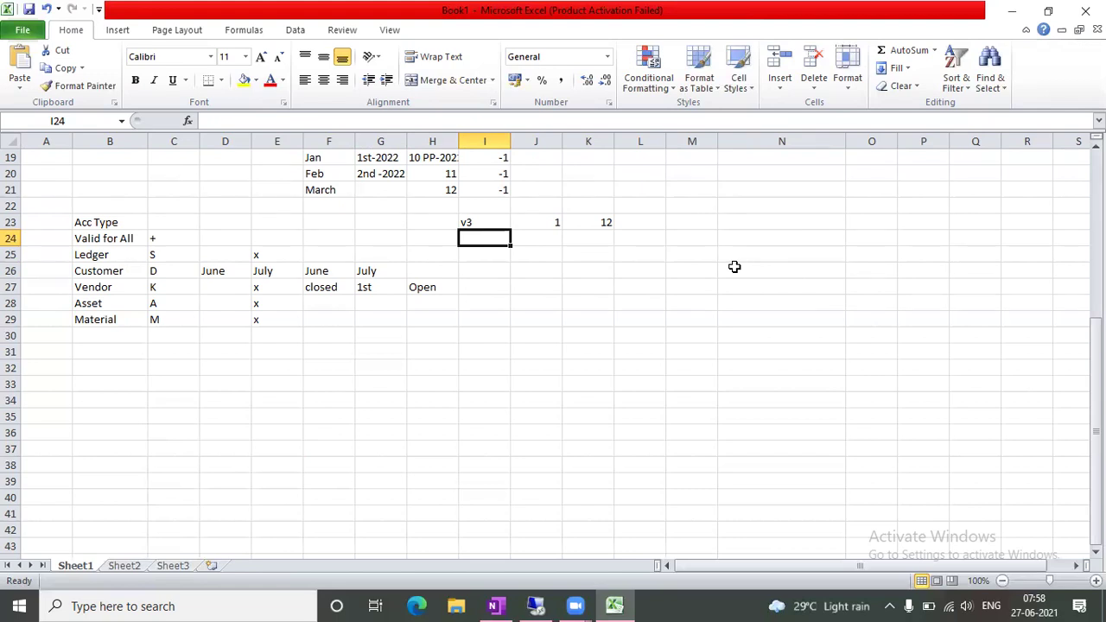
Note A120 with 'Comp Code-Leading Ledger' in row 23 of the notes sheet
{"action": "left_click", "coordinate": [748, 302]}
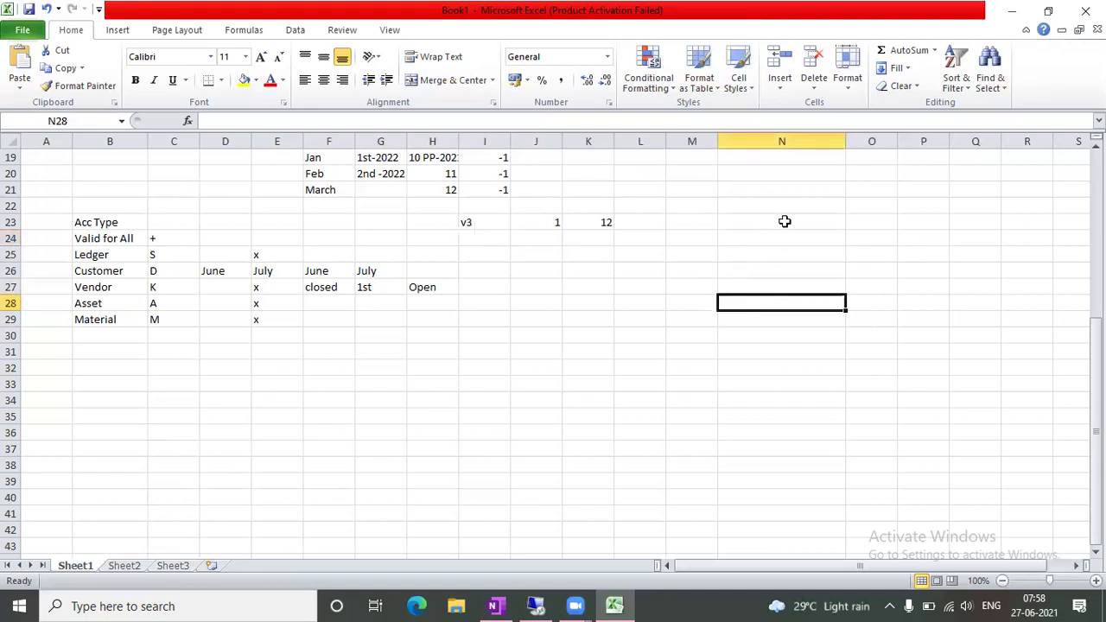
{"action": "left_click", "coordinate": [784, 222]}
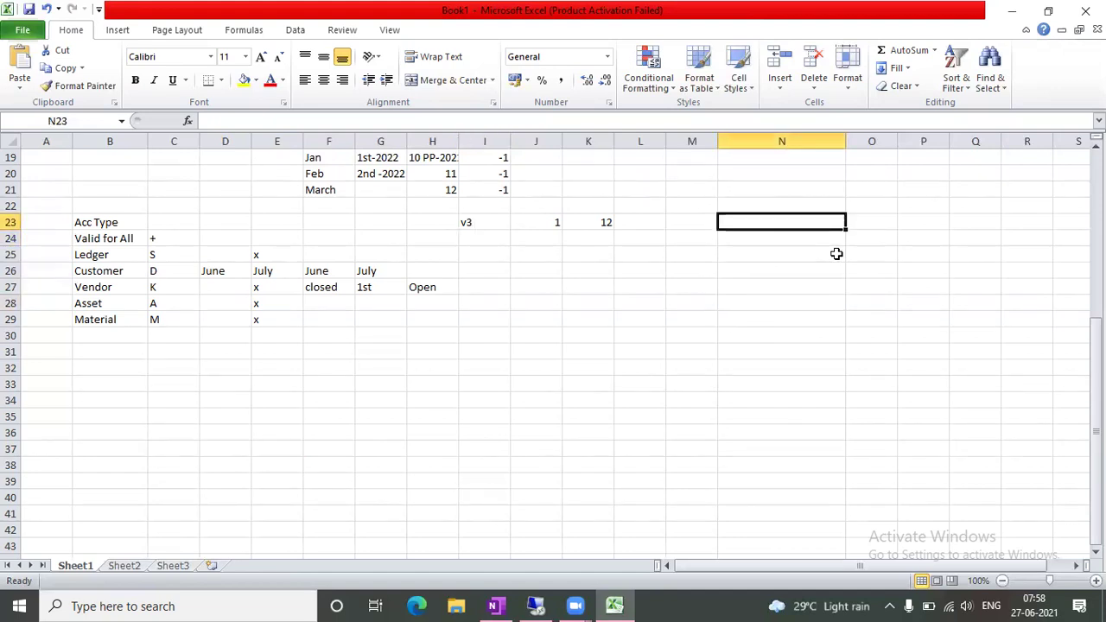
{"action": "type", "text": "a"}
{"action": "key", "text": "BackSpace"}
{"action": "type", "text": "A120"}
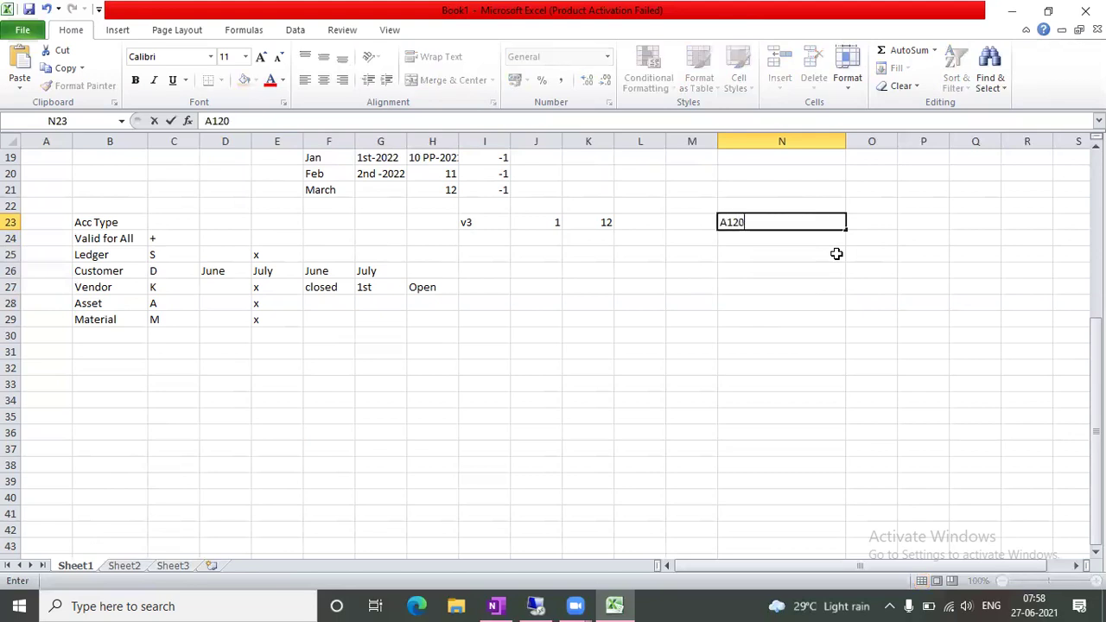
{"action": "key", "text": "Tab"}
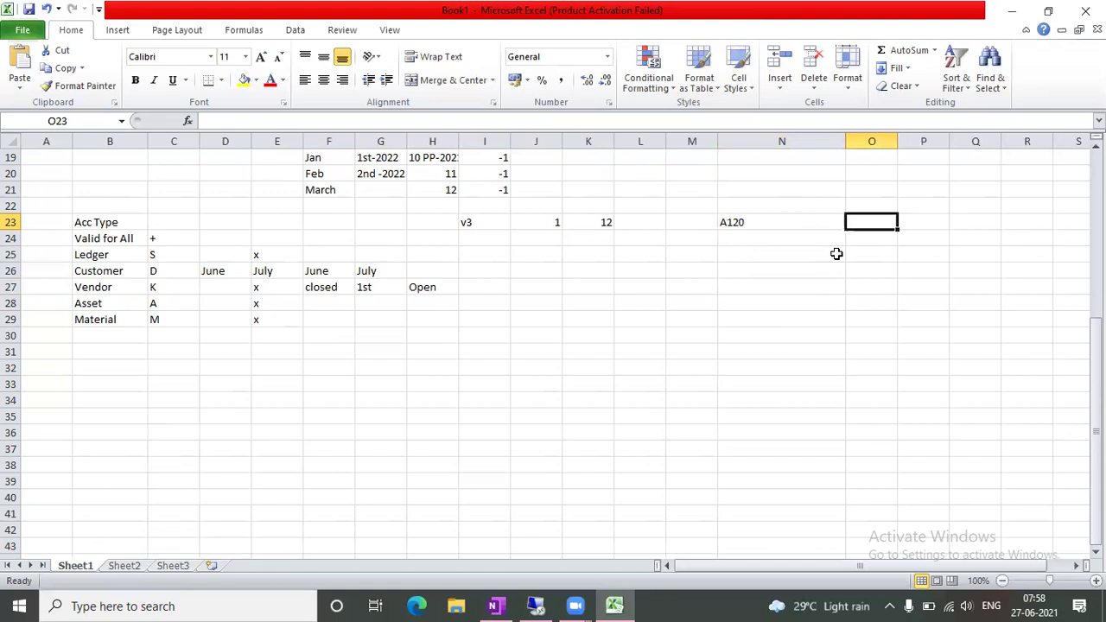
{"action": "type", "text": "Co"}
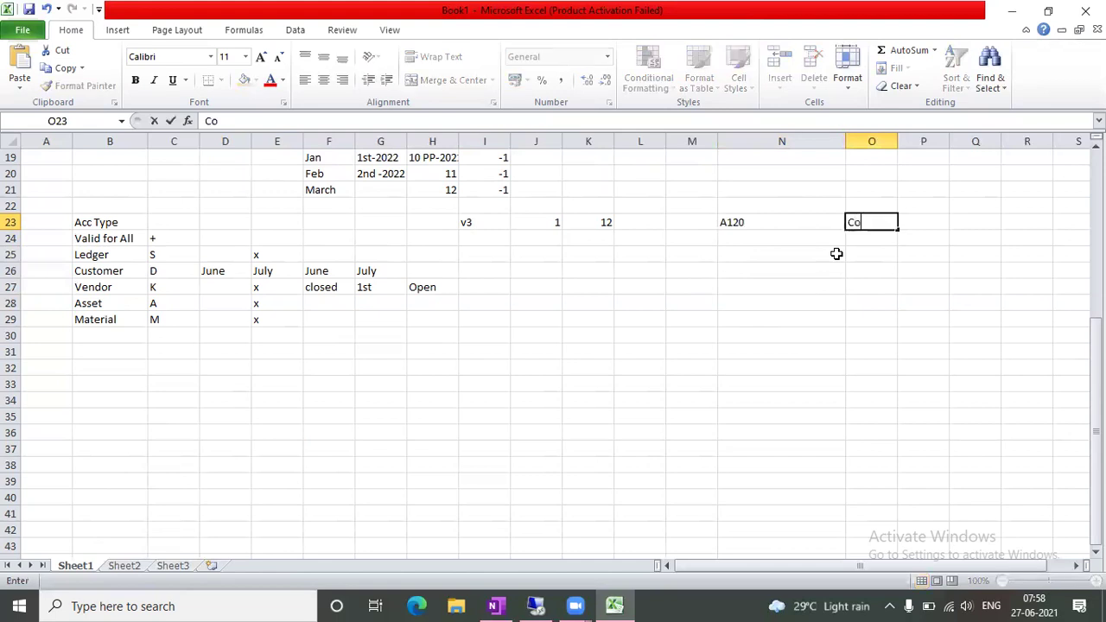
{"action": "type", "text": "mp Code-"}
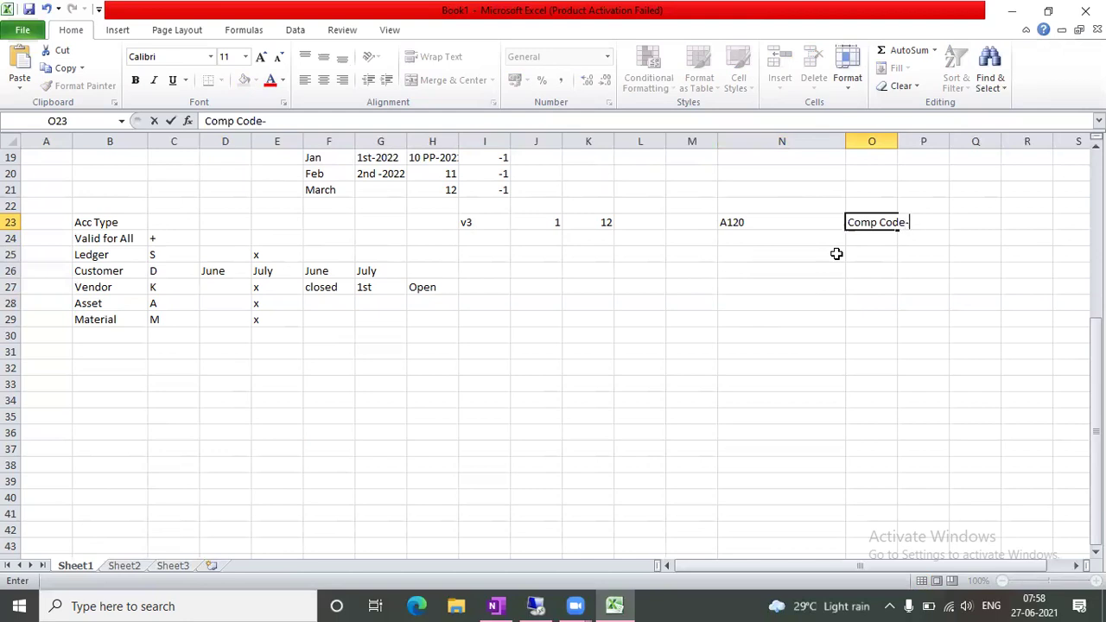
{"action": "type", "text": "Leading Ledger"}
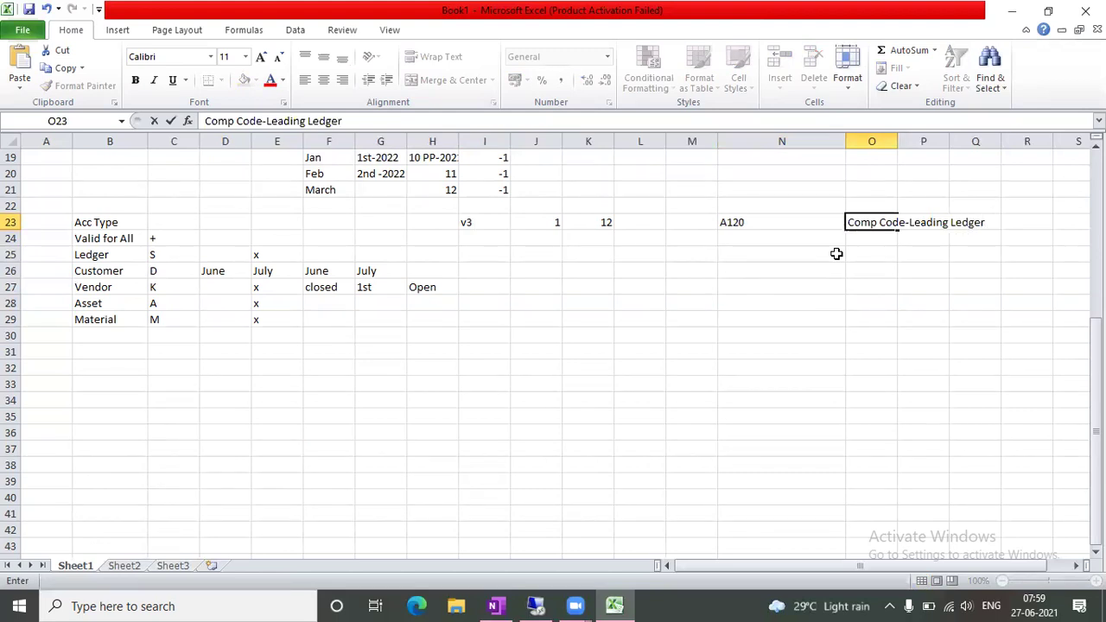
{"action": "left_click", "coordinate": [836, 253]}
Note A121 with 'Non Leading Ledger' in row 24, then return to SAP
{"action": "left_click", "coordinate": [730, 236]}
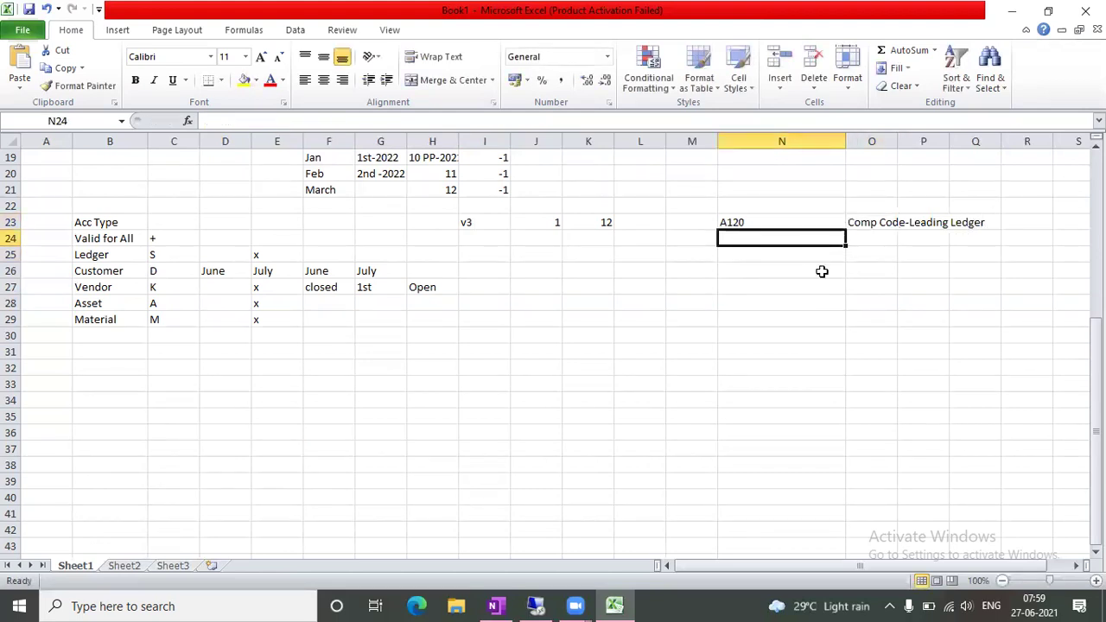
{"action": "type", "text": "A121"}
{"action": "key", "text": "Tab"}
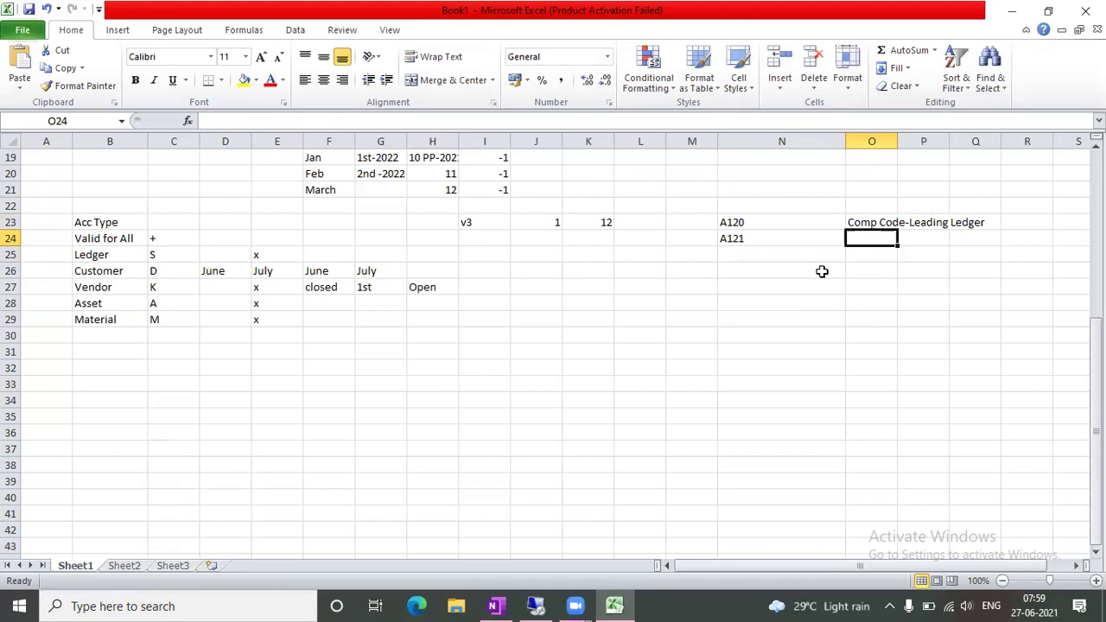
{"action": "type", "text": "m2"}
{"action": "key", "text": "BackSpace"}
{"action": "key", "text": "BackSpace"}
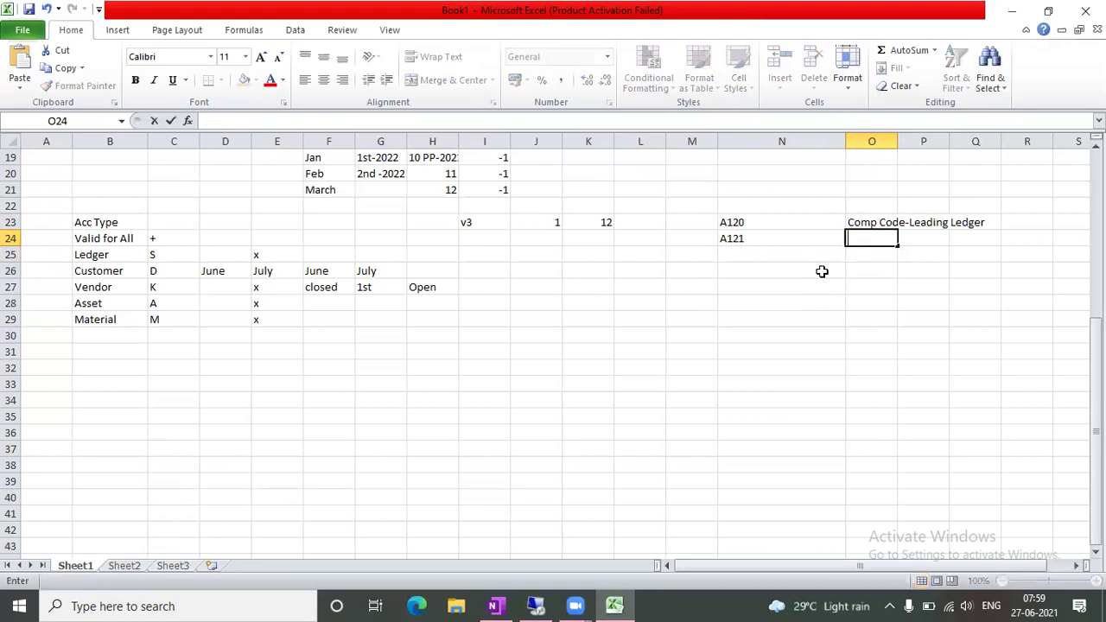
{"action": "type", "text": "nON Leading Ledger"}
{"action": "key", "text": "Tab"}
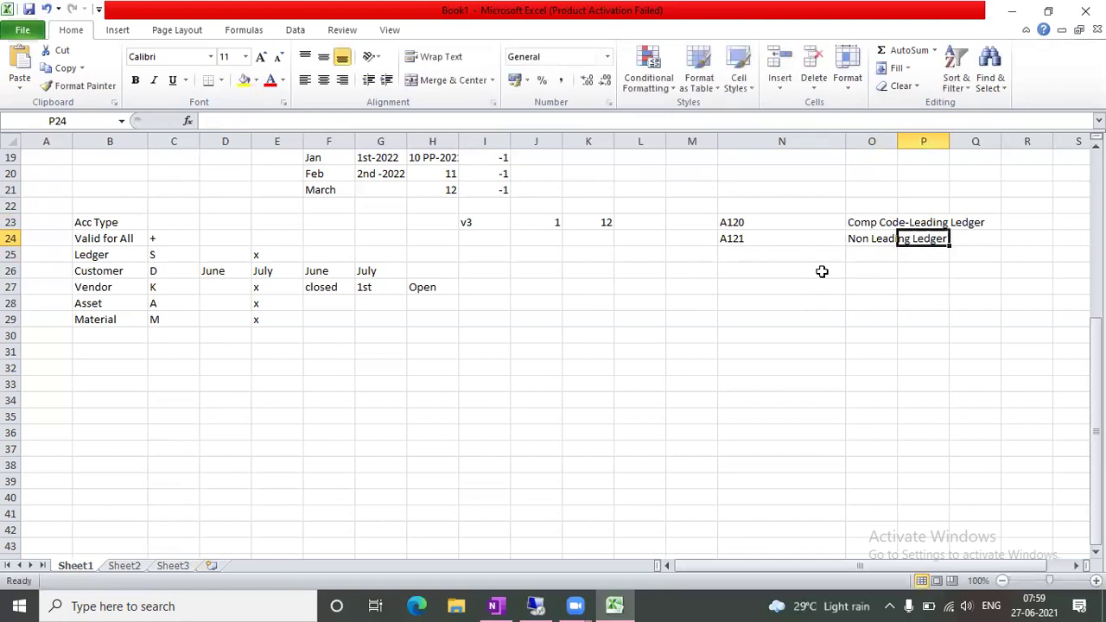
{"action": "left_click", "coordinate": [619, 384]}
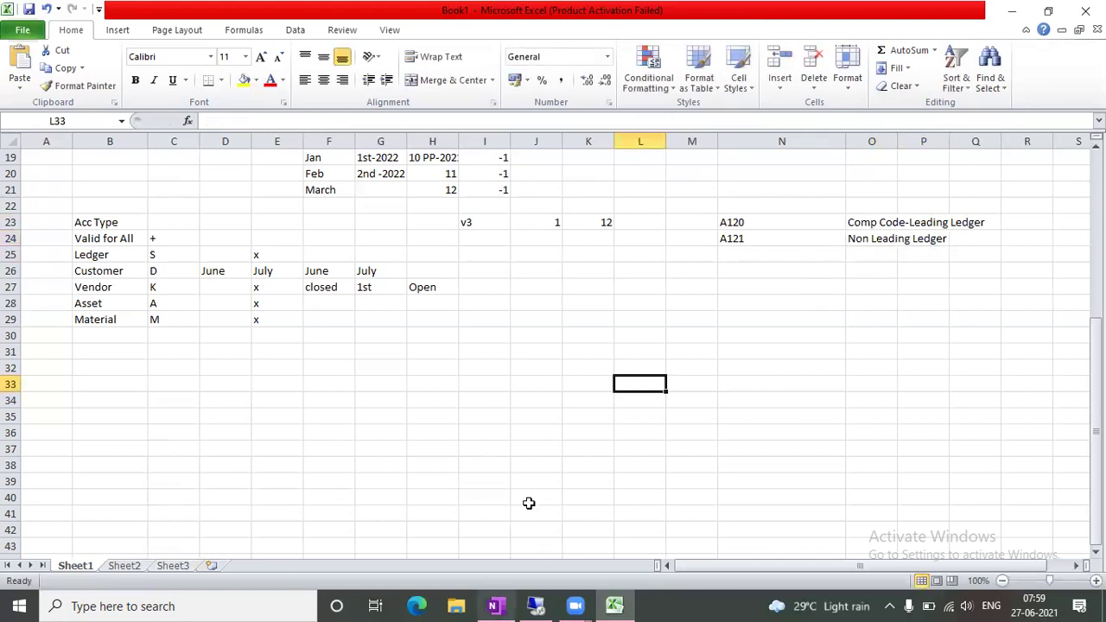
{"action": "left_click", "coordinate": [544, 607]}
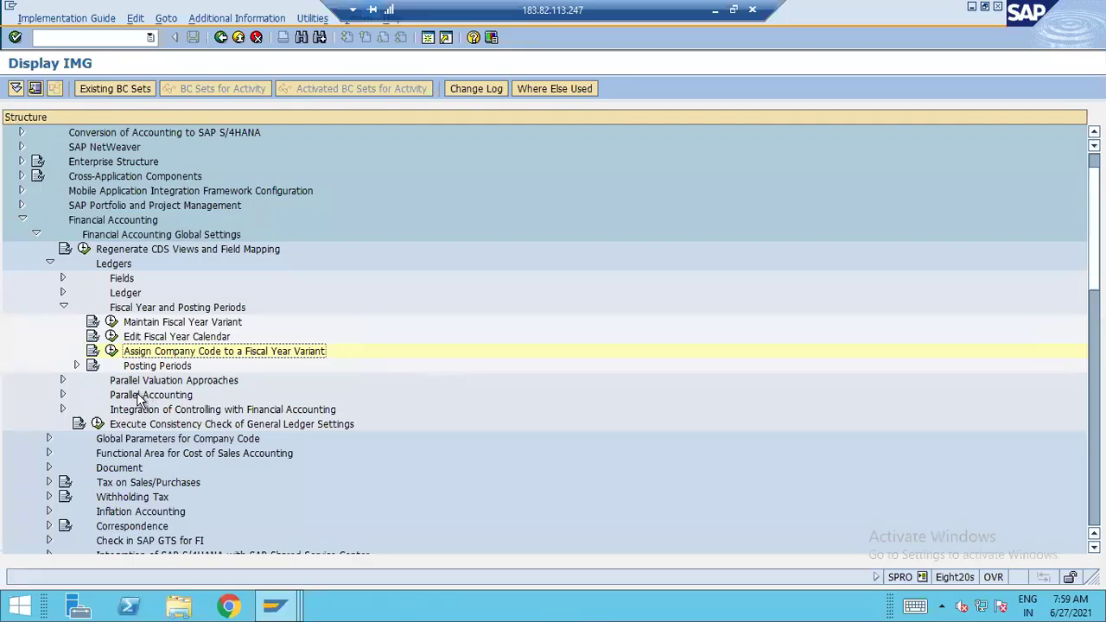
In Define Posting Period Variants, add variant A120 named 'PPV-A120-Leading Ledger'
{"action": "left_click", "coordinate": [76, 365]}
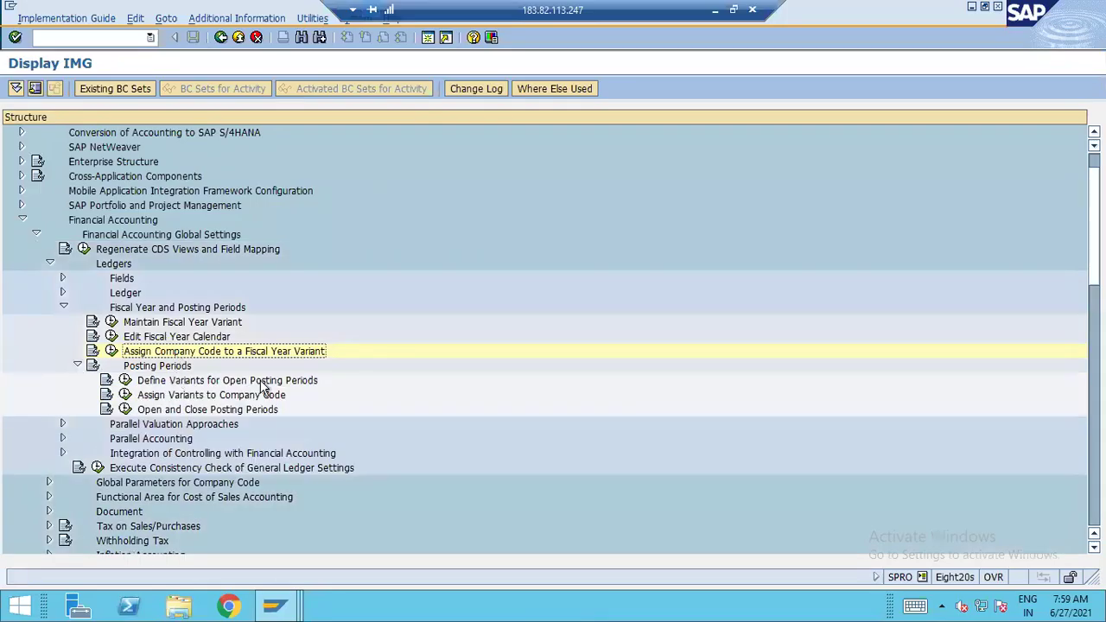
{"action": "left_click", "coordinate": [126, 380]}
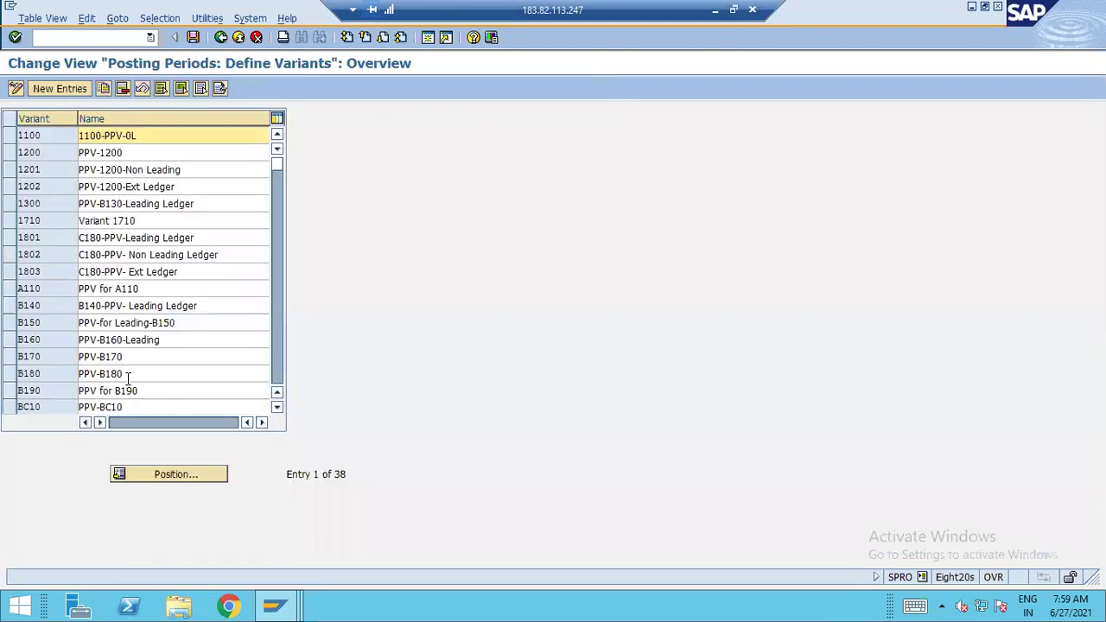
{"action": "left_click", "coordinate": [69, 89]}
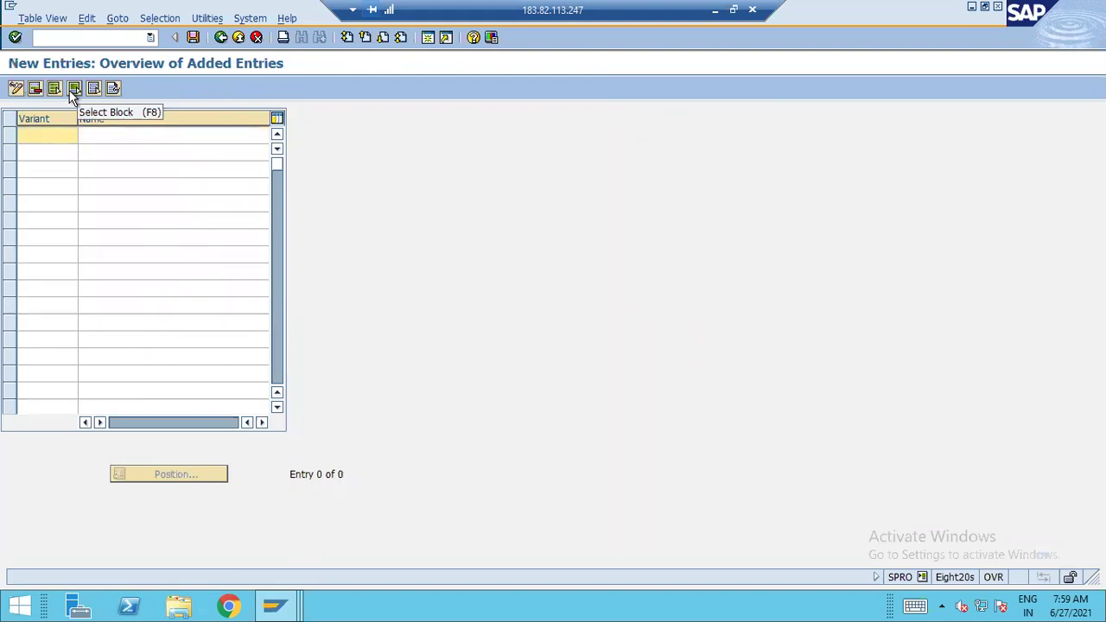
{"action": "type", "text": "A120"}
{"action": "key", "text": "Tab"}
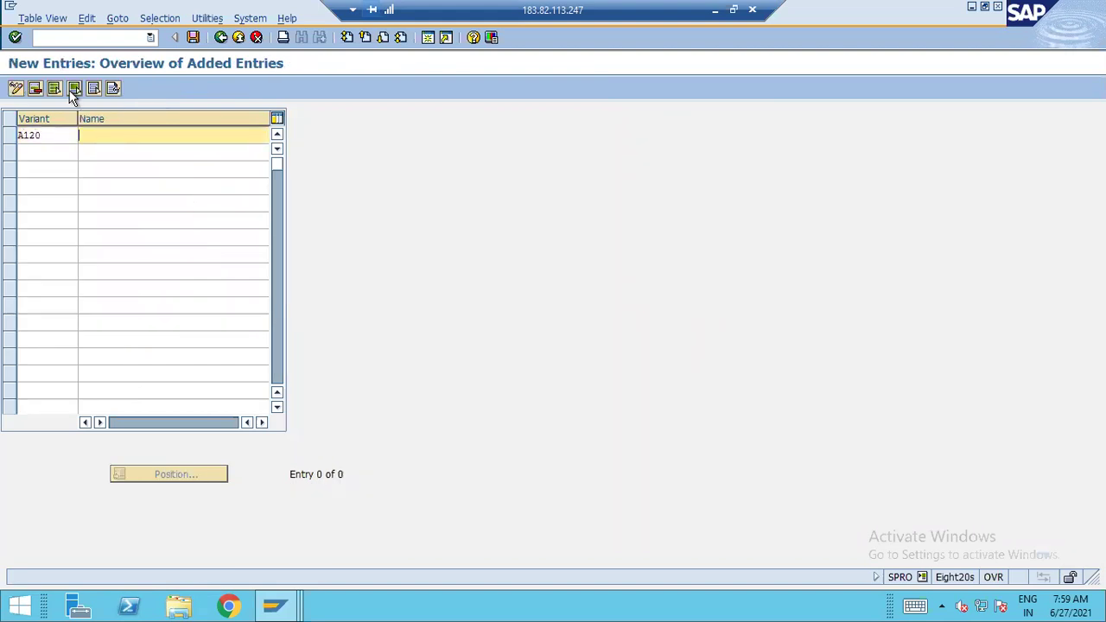
{"action": "type", "text": "A120-Leading"}
{"action": "key", "text": "BackSpace"}
{"action": "key", "text": "BackSpace"}
{"action": "key", "text": "BackSpace"}
{"action": "key", "text": "BackSpace"}
{"action": "key", "text": "BackSpace"}
{"action": "key", "text": "BackSpace"}
{"action": "key", "text": "BackSpace"}
{"action": "key", "text": "BackSpace"}
{"action": "key", "text": "BackSpace"}
{"action": "key", "text": "BackSpace"}
{"action": "key", "text": "BackSpace"}
{"action": "key", "text": "BackSpace"}
{"action": "type", "text": "PPV-A120-Leading Ledger"}
{"action": "key", "text": "Tab"}
Add variants A121 'PPV-A120-Non Leading Ledger' and A122 'PPV-A120-Ext Ledger'
{"action": "type", "text": "A121"}
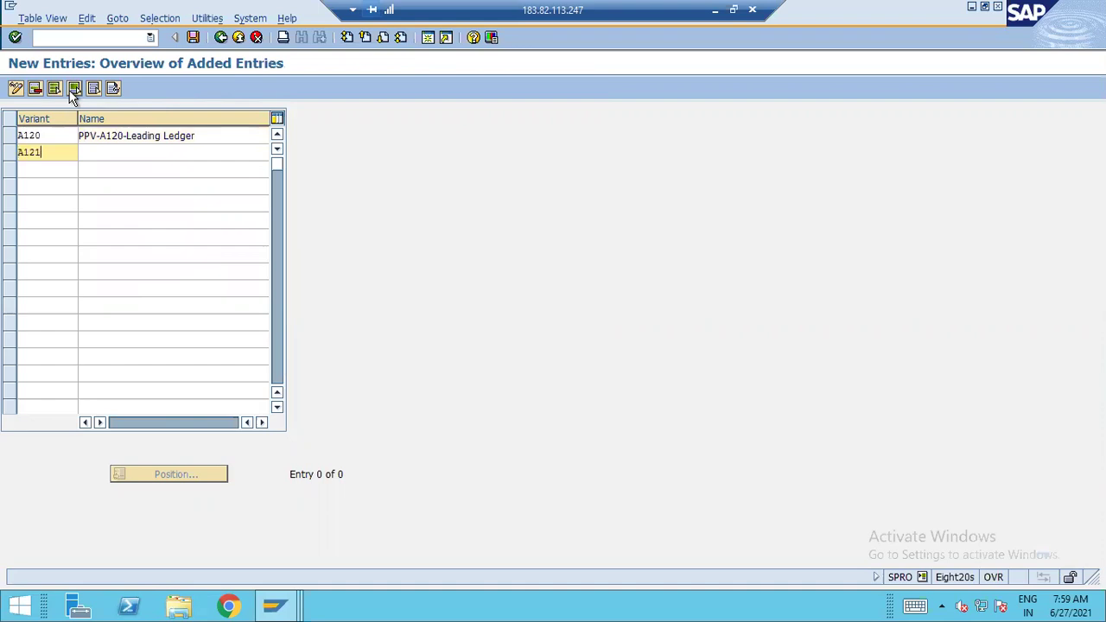
{"action": "key", "text": "Tab"}
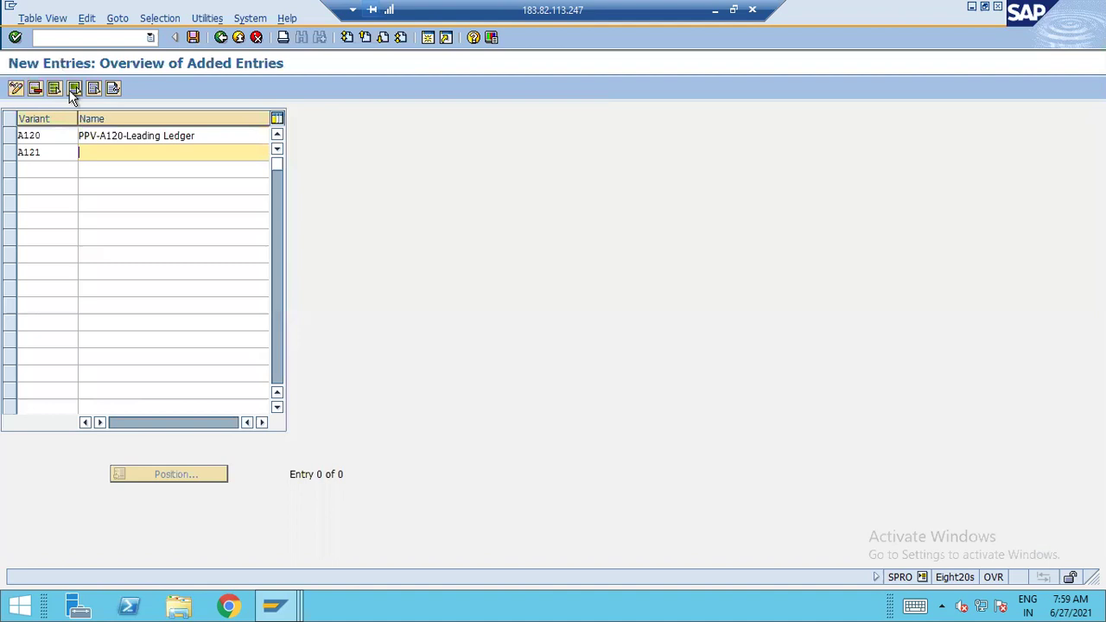
{"action": "type", "text": "PPV-A120-Non Leading Ledger"}
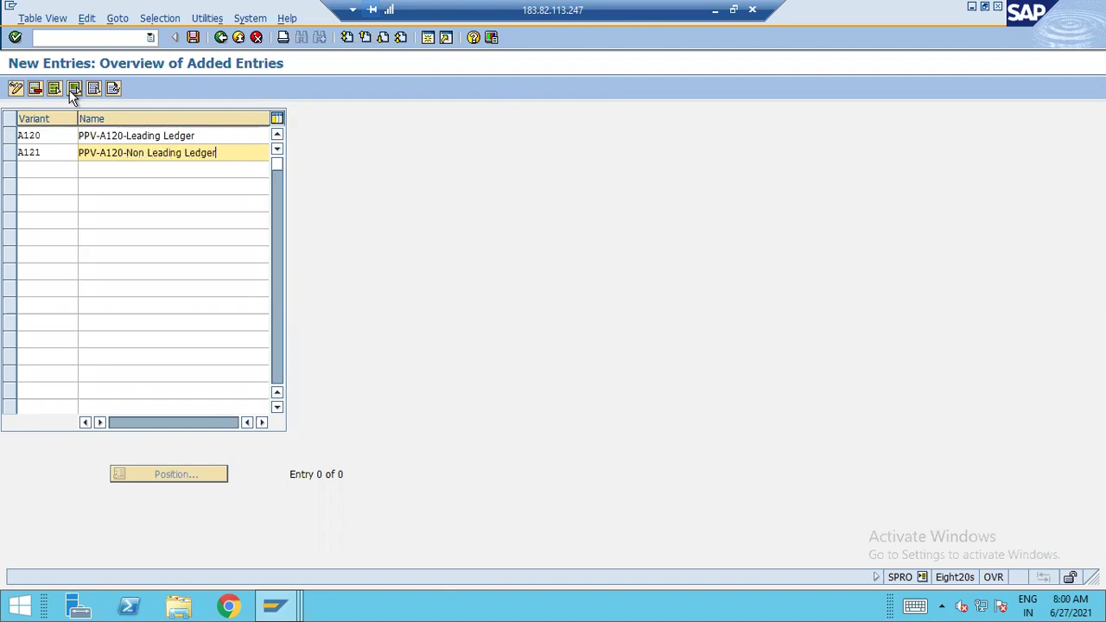
{"action": "key", "text": "Tab"}
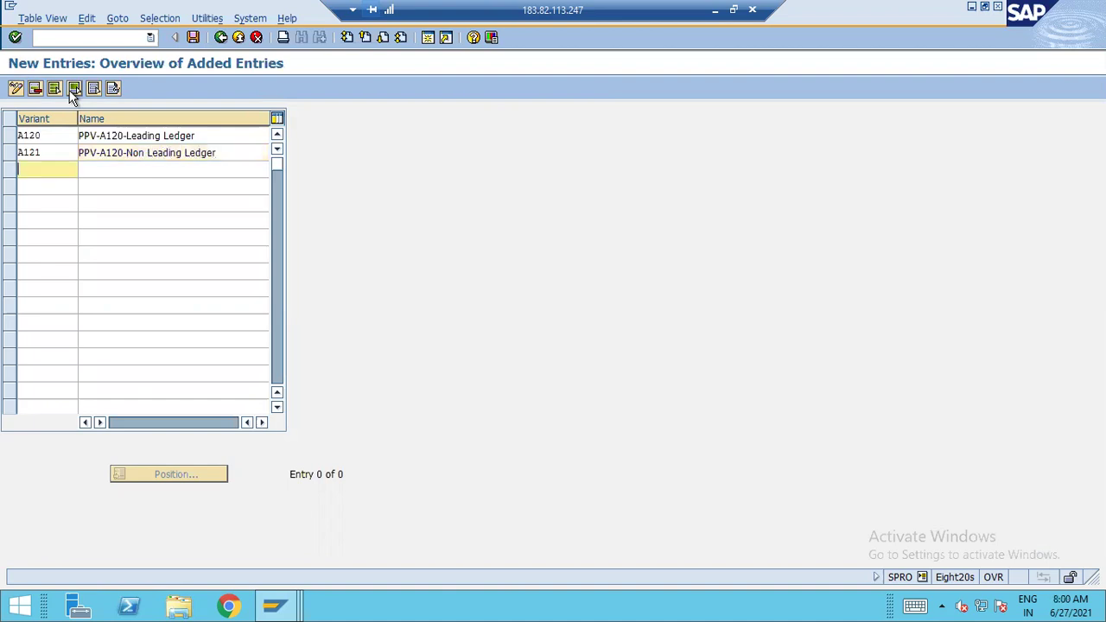
{"action": "type", "text": "A122"}
{"action": "key", "text": "Tab"}
{"action": "type", "text": "PPV-"}
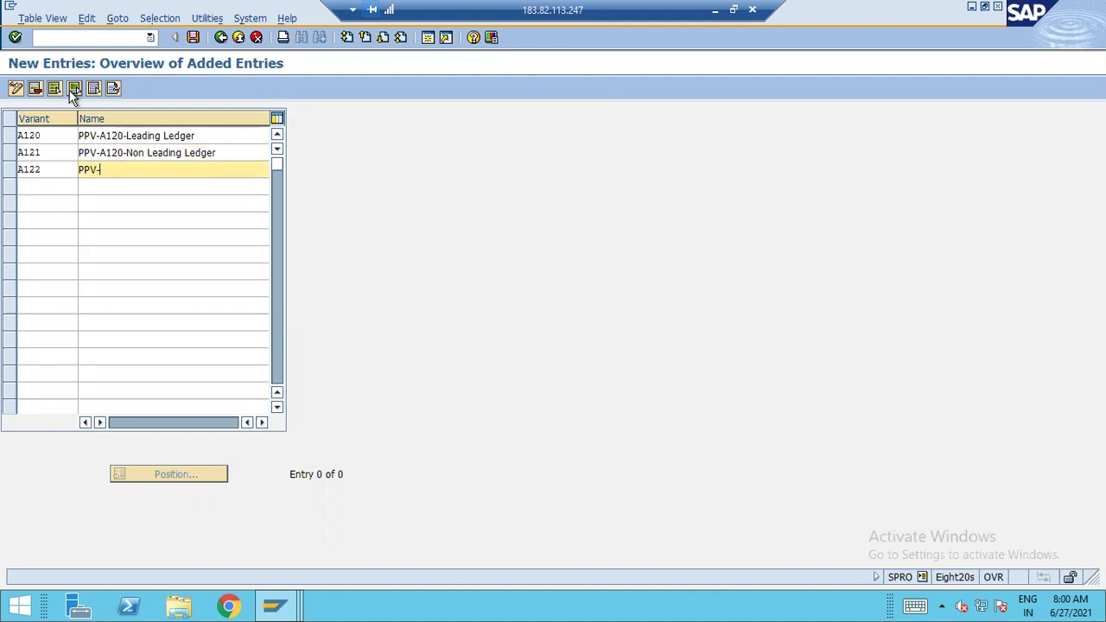
{"action": "type", "text": "A120-Ext Ledger"}
{"action": "key", "text": "Return"}
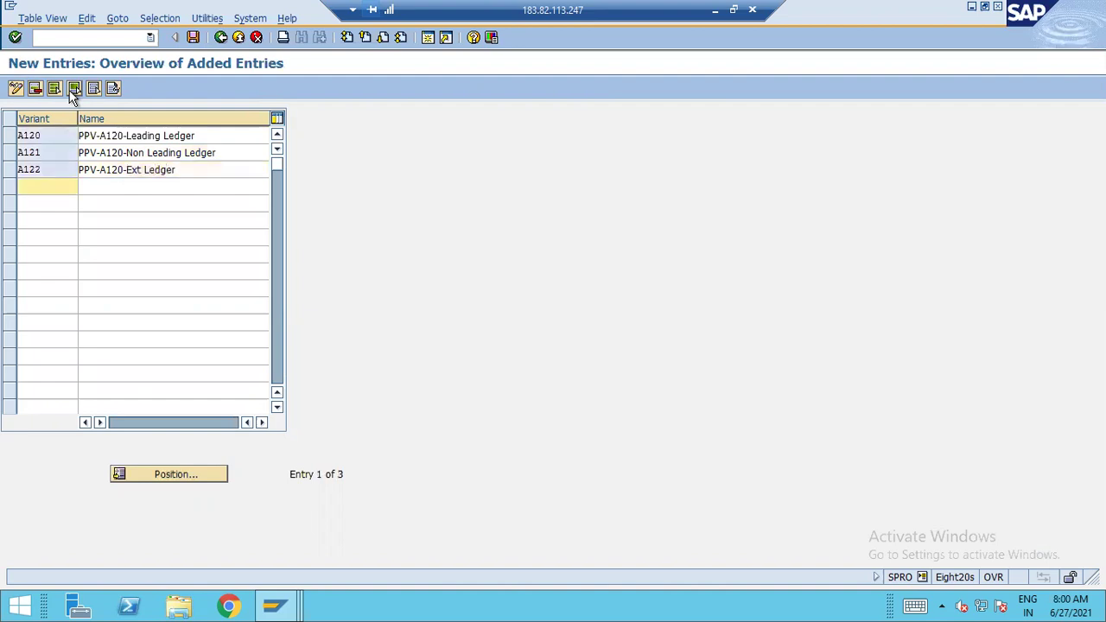
Save the three variants under the customizing request and return to the IMG tree
{"action": "left_click", "coordinate": [192, 38]}
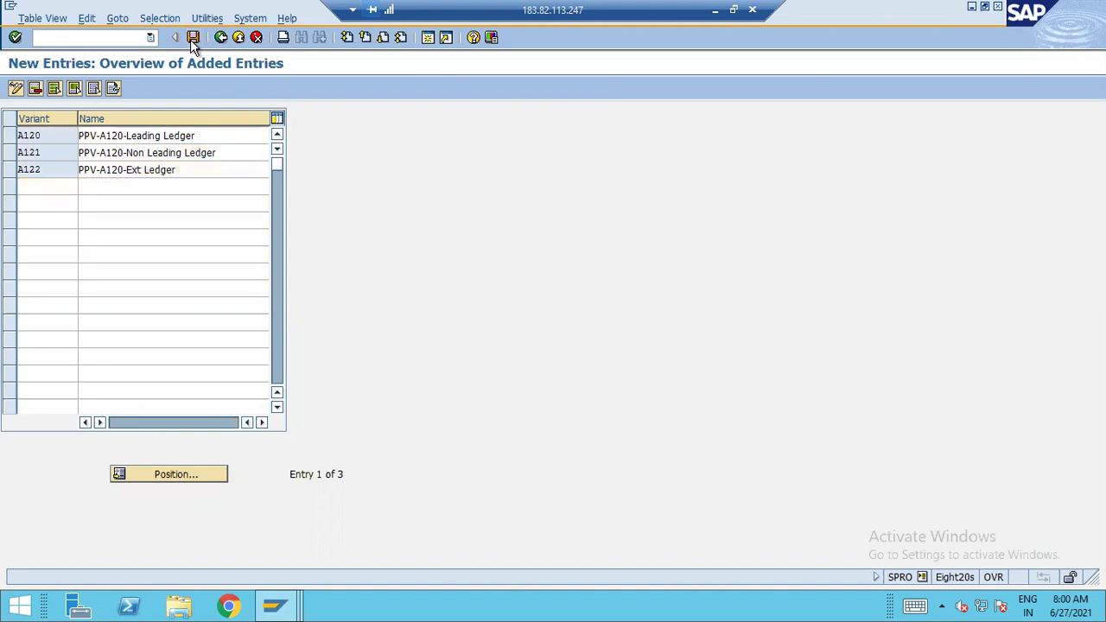
{"action": "left_click", "coordinate": [41, 255]}
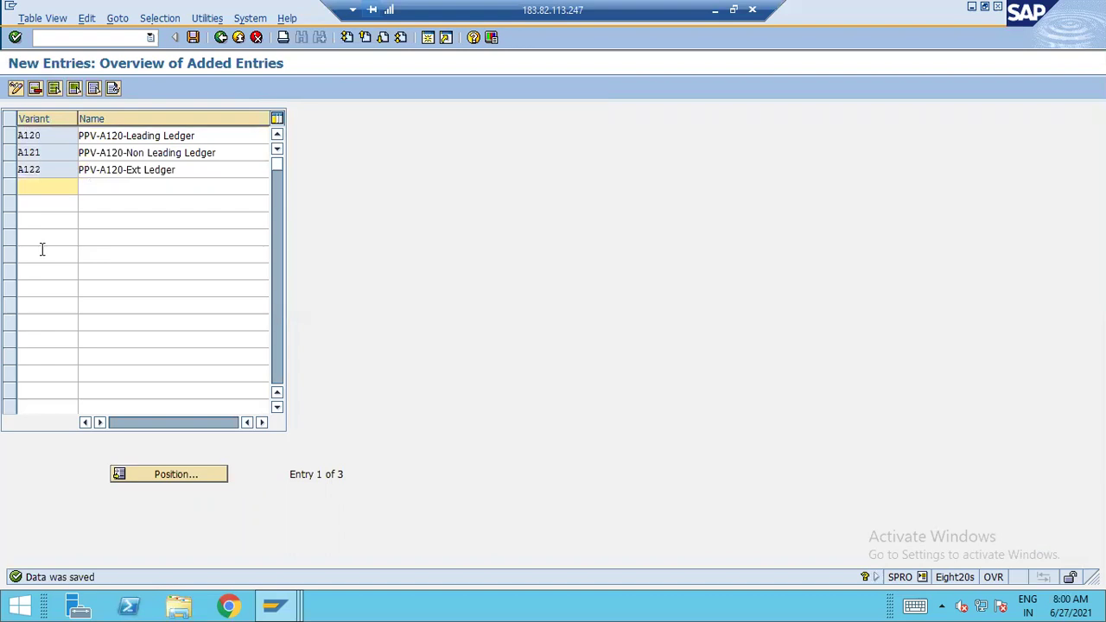
{"action": "left_click", "coordinate": [11, 138]}
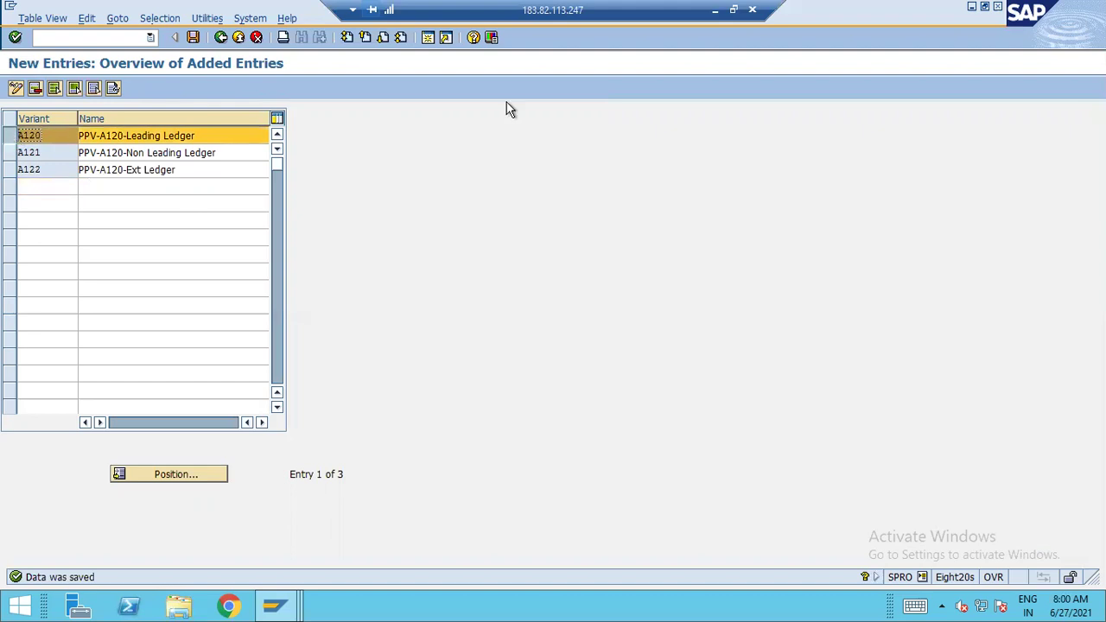
{"action": "left_click", "coordinate": [221, 37]}
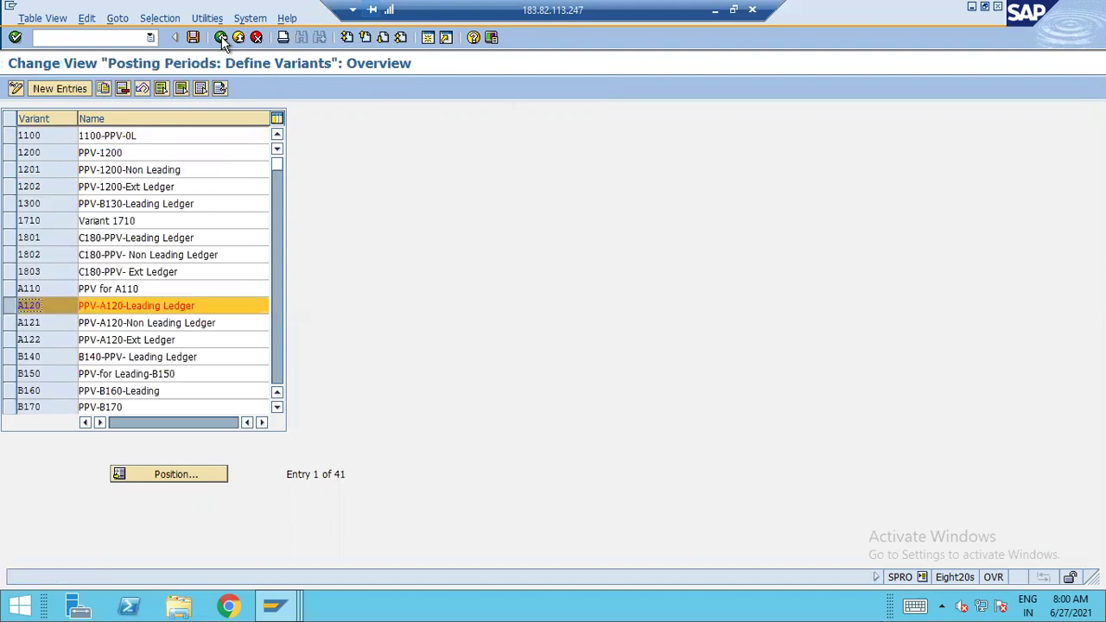
{"action": "left_click", "coordinate": [221, 36]}
In Assign Variants to Company Code, give company A120 variant A120 and save it
{"action": "left_click", "coordinate": [210, 396]}
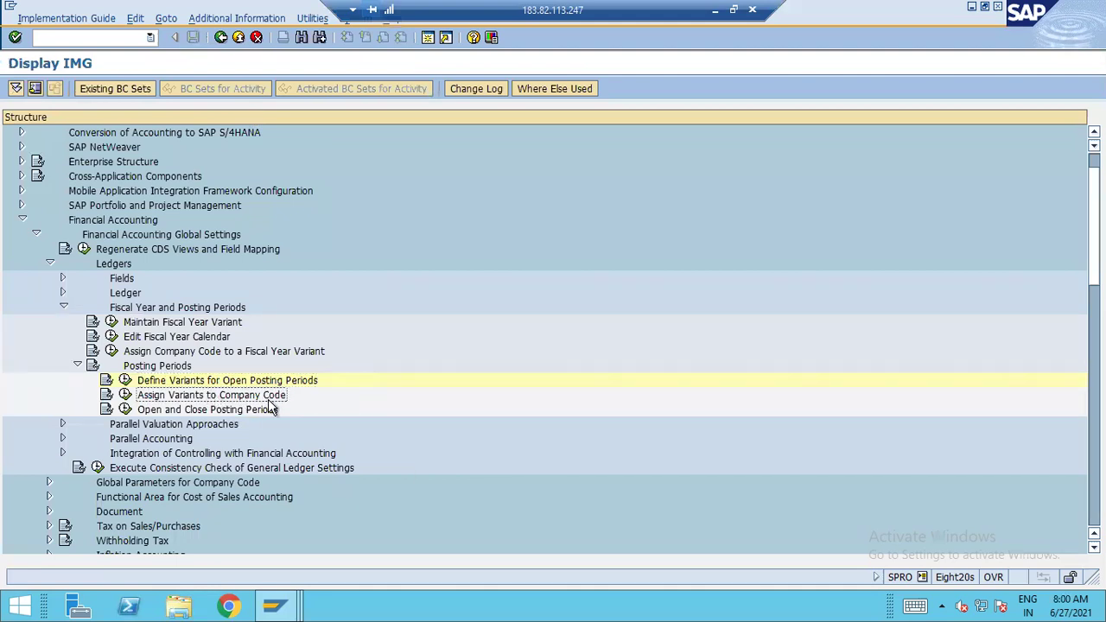
{"action": "left_click", "coordinate": [125, 397]}
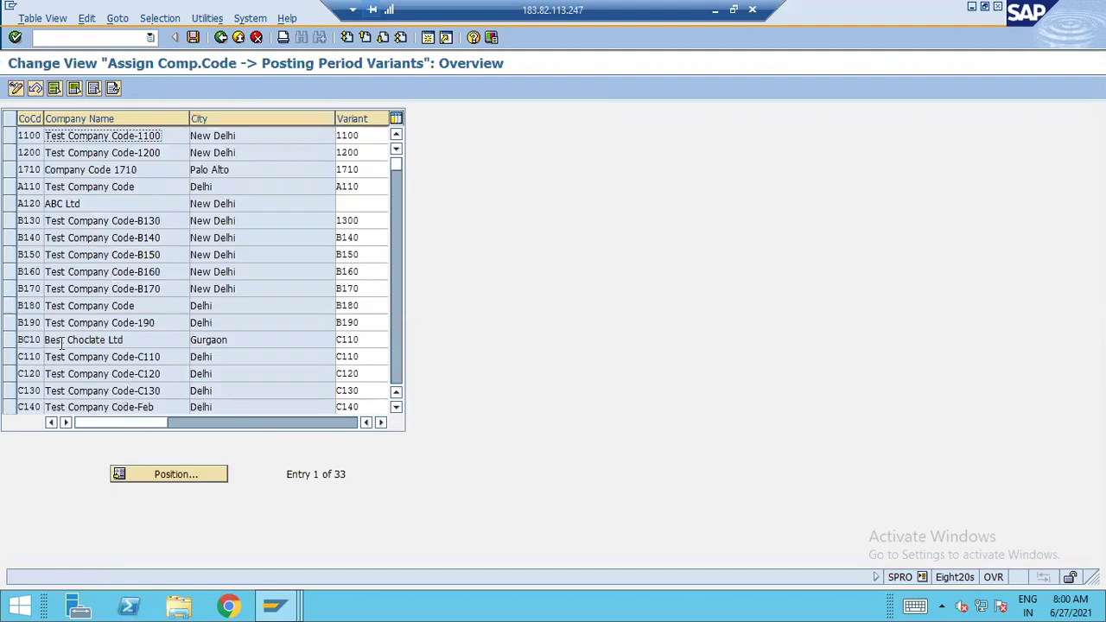
{"action": "left_click", "coordinate": [361, 202]}
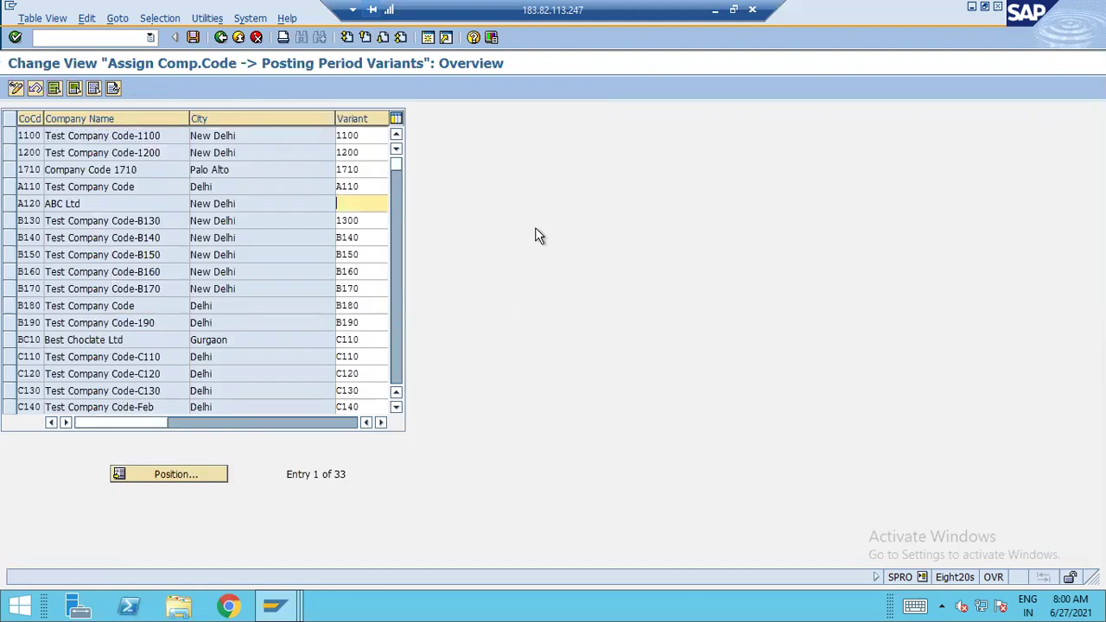
{"action": "type", "text": "a"}
{"action": "key", "text": "BackSpace"}
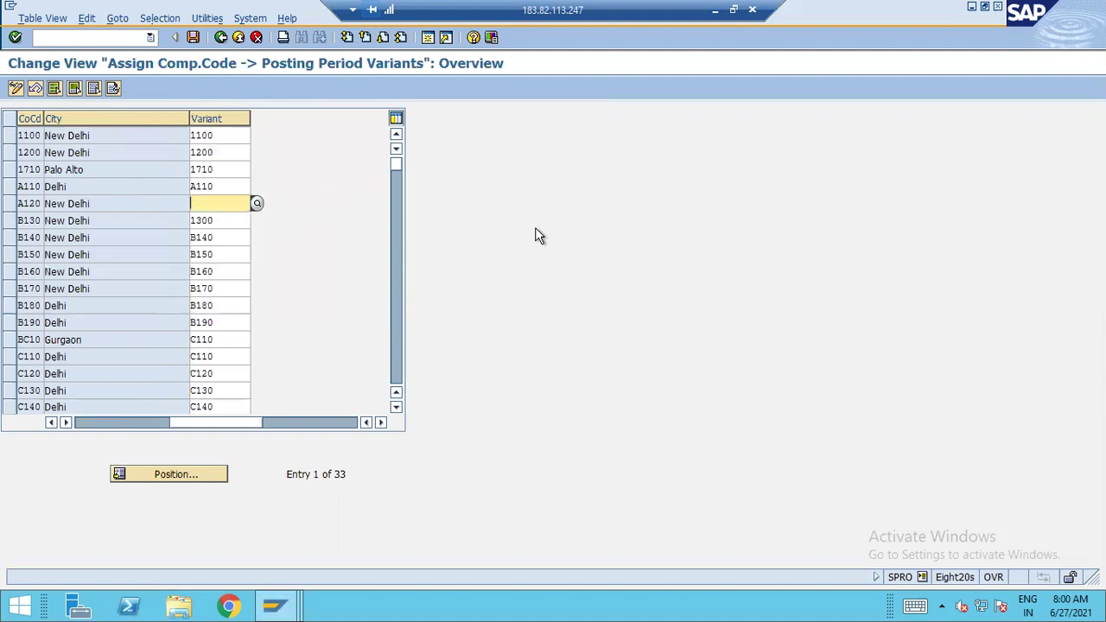
{"action": "type", "text": "A120"}
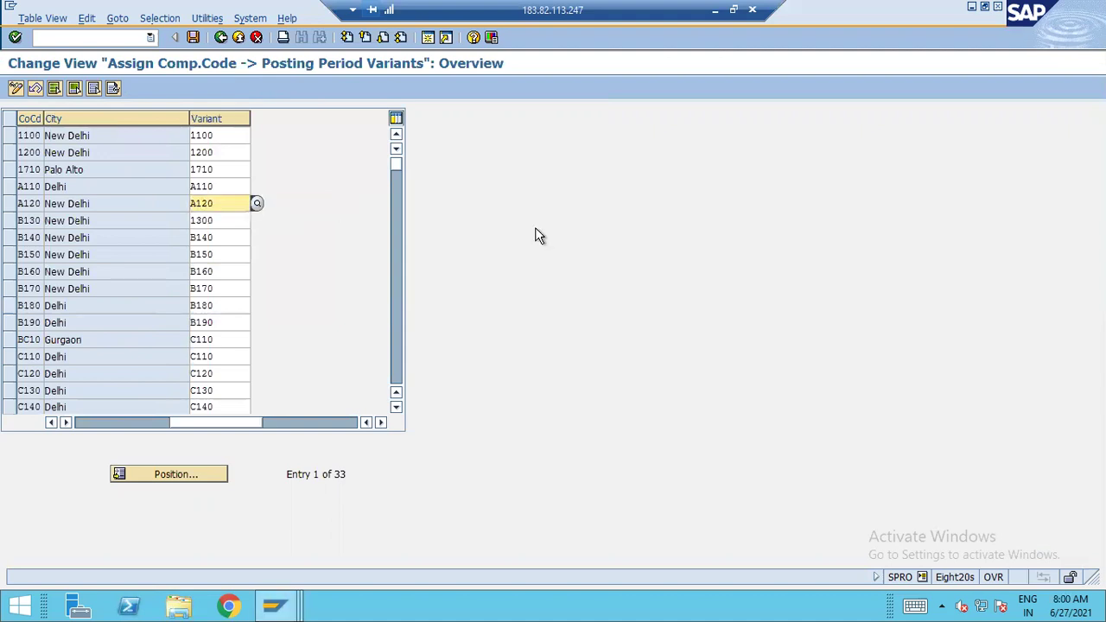
{"action": "left_click", "coordinate": [192, 38]}
{"action": "left_click", "coordinate": [41, 255]}
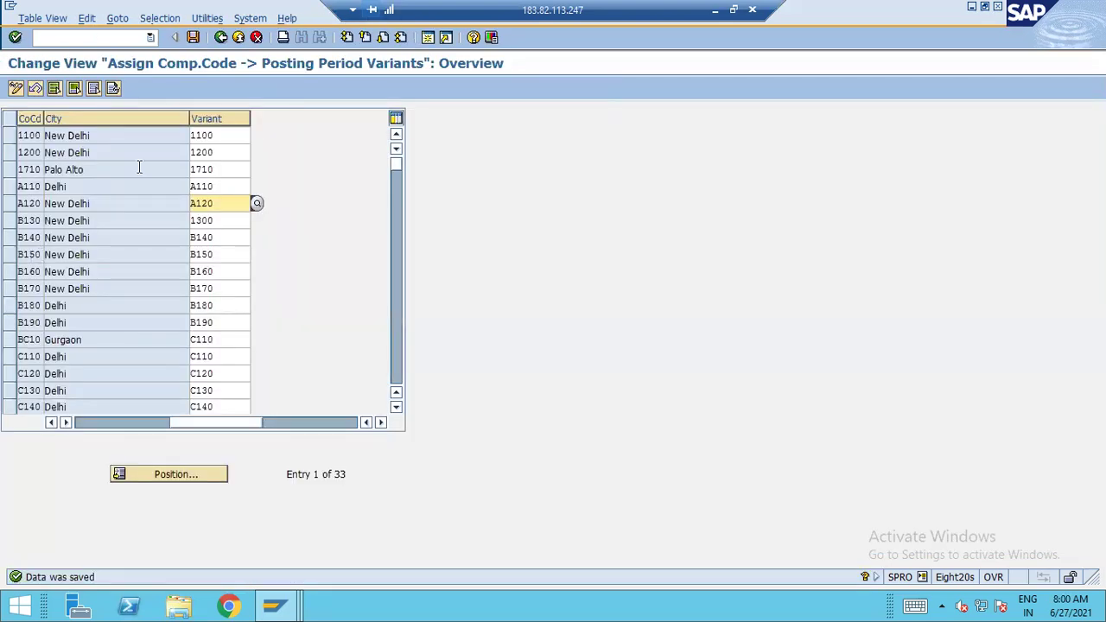
{"action": "left_click", "coordinate": [221, 39]}
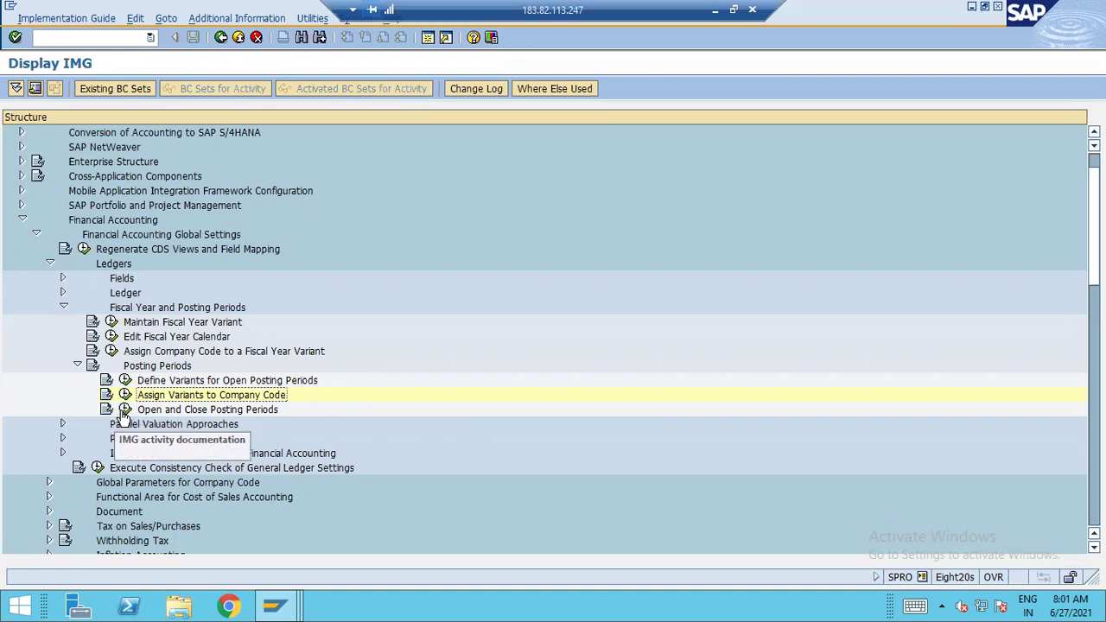
Run Open and Close Posting Periods (OB52) for posting period variant A120
{"action": "left_click", "coordinate": [122, 412]}
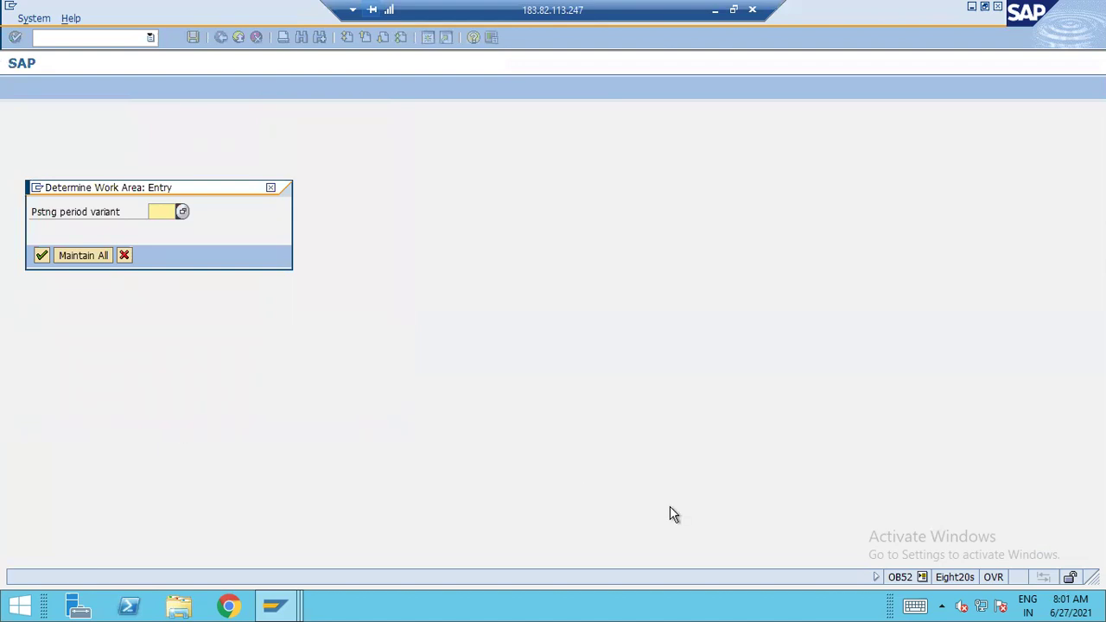
{"action": "type", "text": "a120"}
{"action": "key", "text": "Return"}
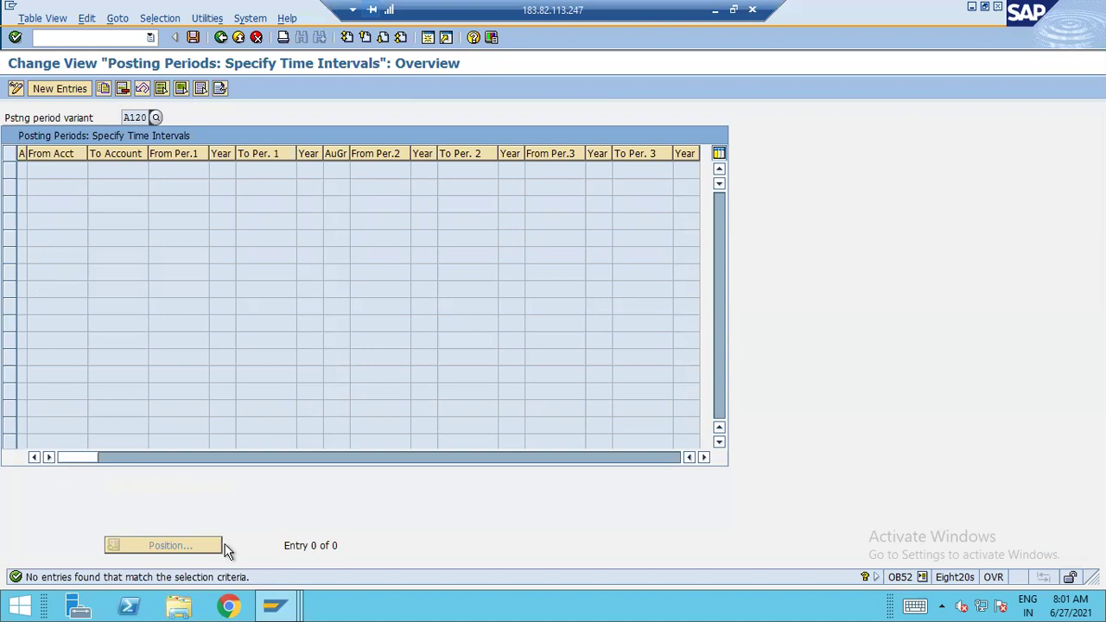
Add a '+' all-account-types row opening period 03/2021 to 03/2021
{"action": "left_click", "coordinate": [59, 89]}
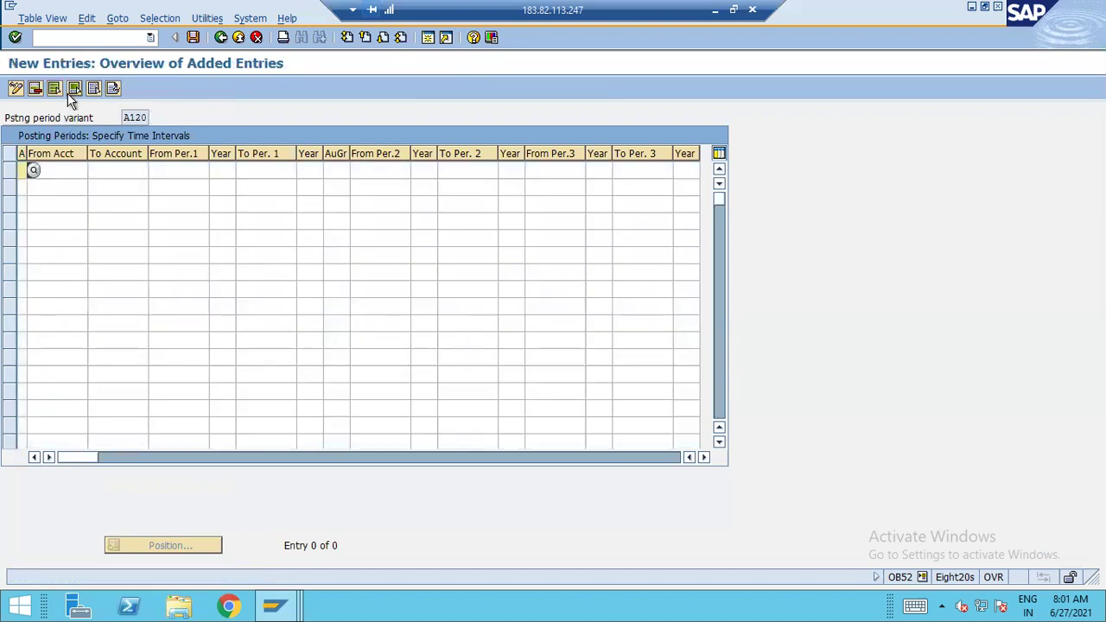
{"action": "left_click", "coordinate": [33, 171]}
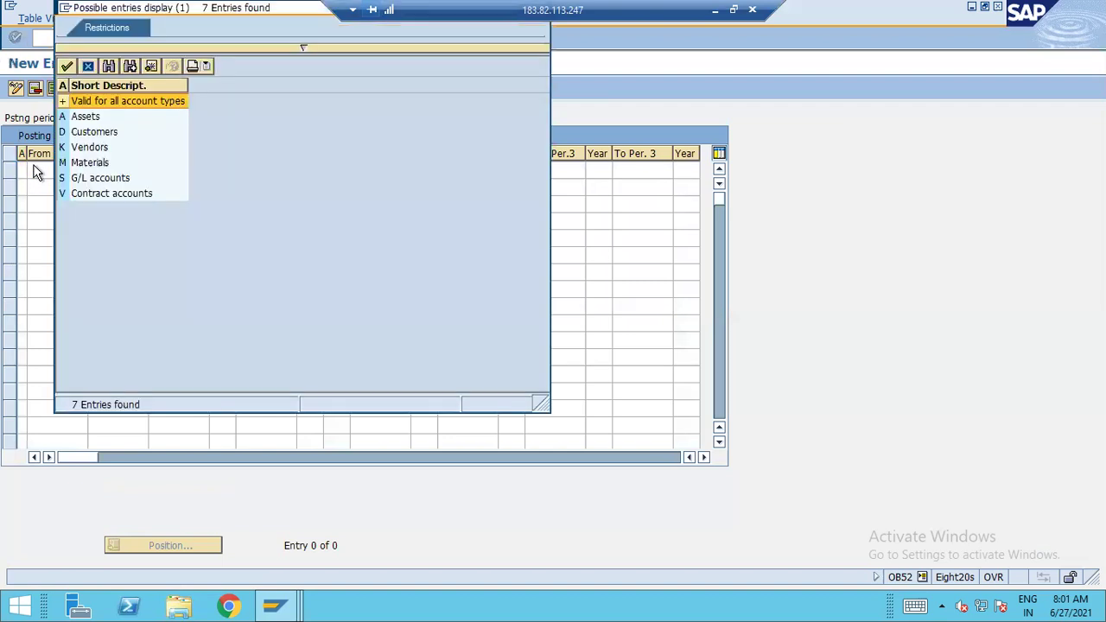
{"action": "double_click", "coordinate": [136, 102]}
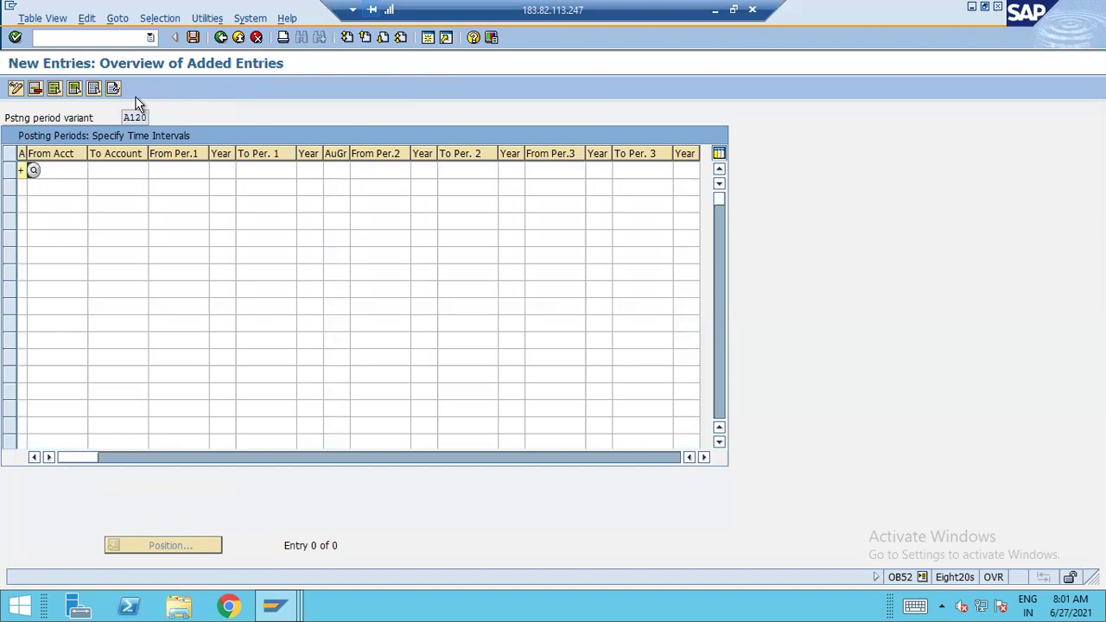
{"action": "key", "text": "Tab"}
{"action": "key", "text": "Tab"}
{"action": "key", "text": "Tab"}
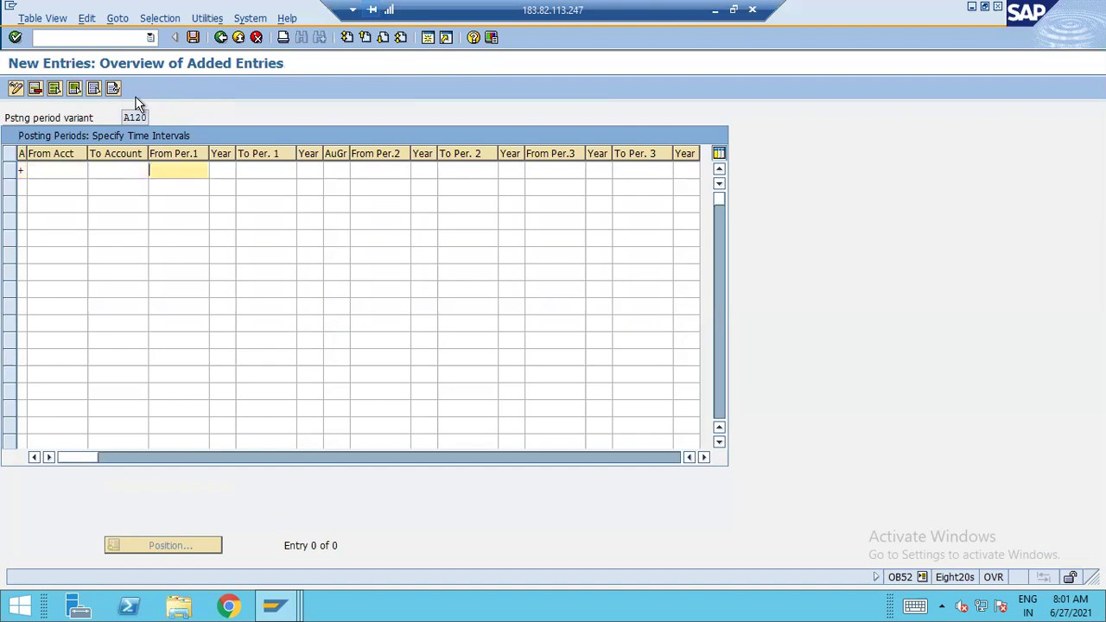
{"action": "type", "text": "03"}
{"action": "key", "text": "Tab"}
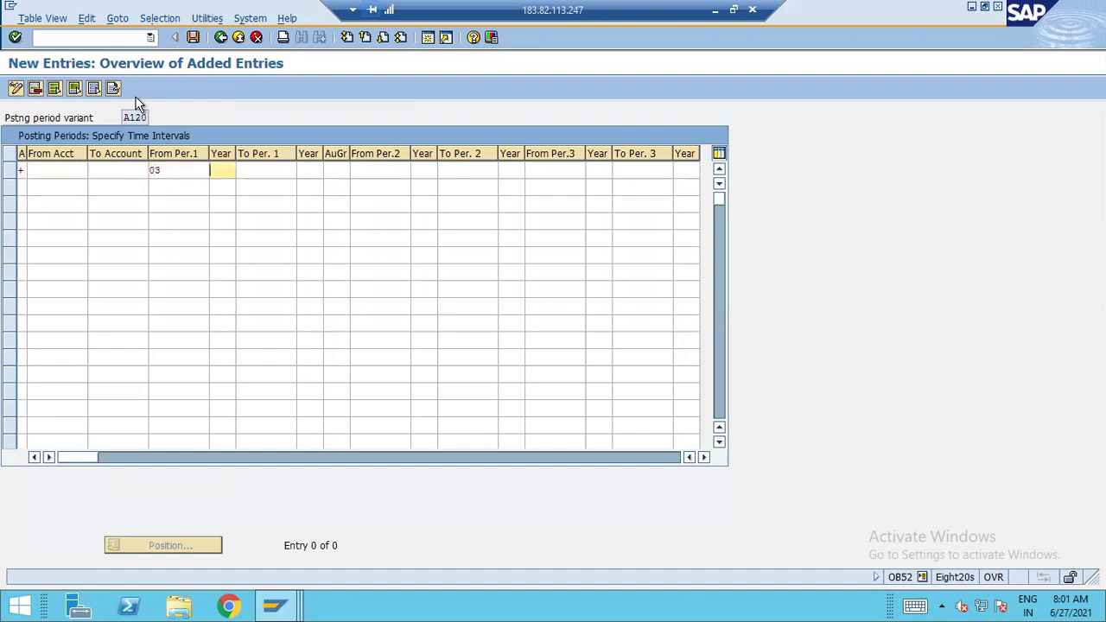
{"action": "type", "text": "2021"}
{"action": "key", "text": "Tab"}
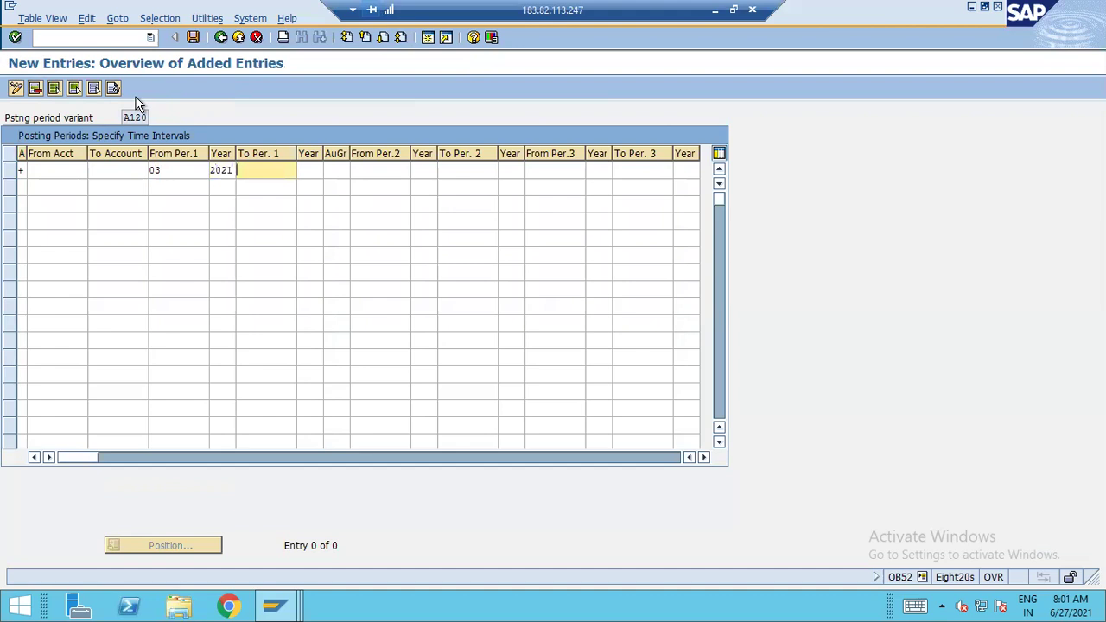
{"action": "type", "text": "03"}
{"action": "key", "text": "Tab"}
{"action": "type", "text": "2021"}
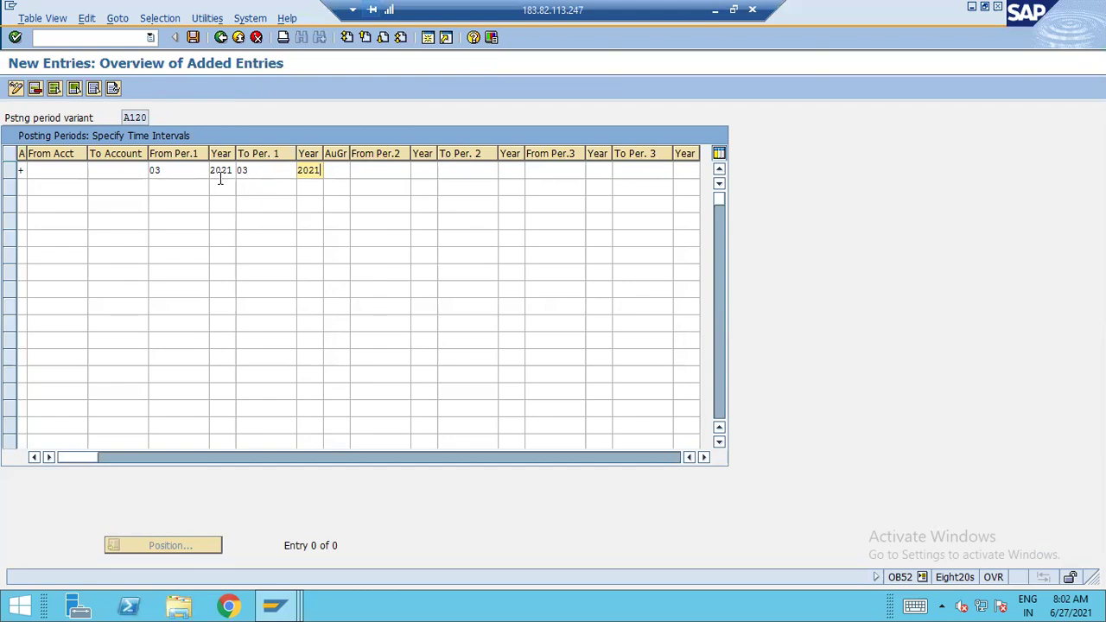
Start a second row with account type A Assets, then switch to Excel cell L30
{"action": "left_click", "coordinate": [33, 189]}
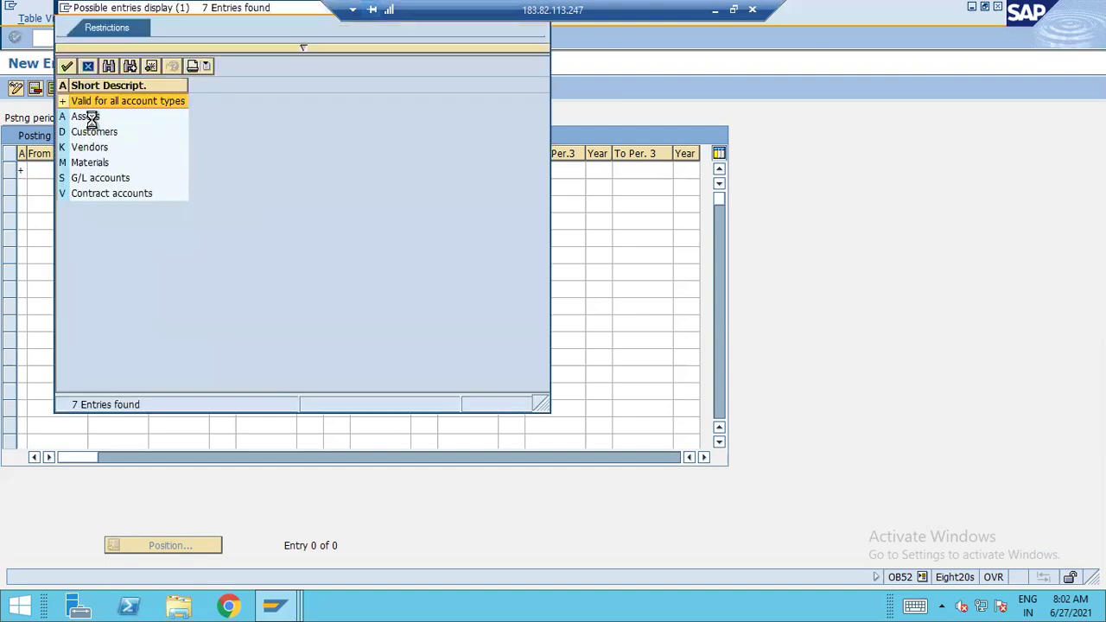
{"action": "double_click", "coordinate": [91, 112]}
{"action": "key", "text": "Tab"}
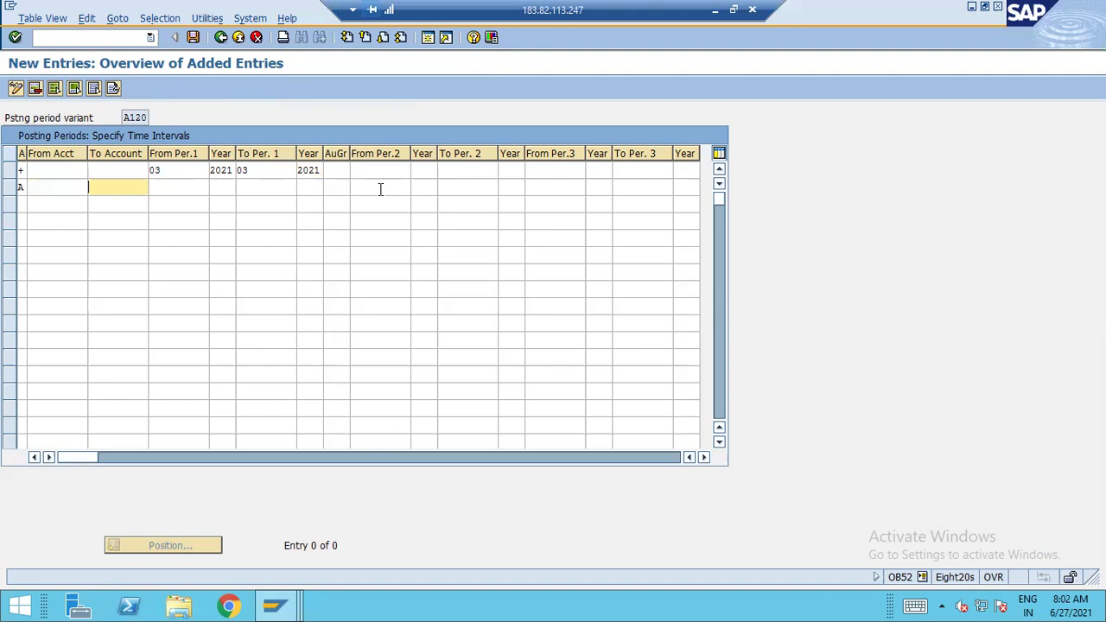
{"action": "left_click", "coordinate": [716, 10]}
{"action": "left_click", "coordinate": [760, 414]}
{"action": "left_click", "coordinate": [658, 333]}
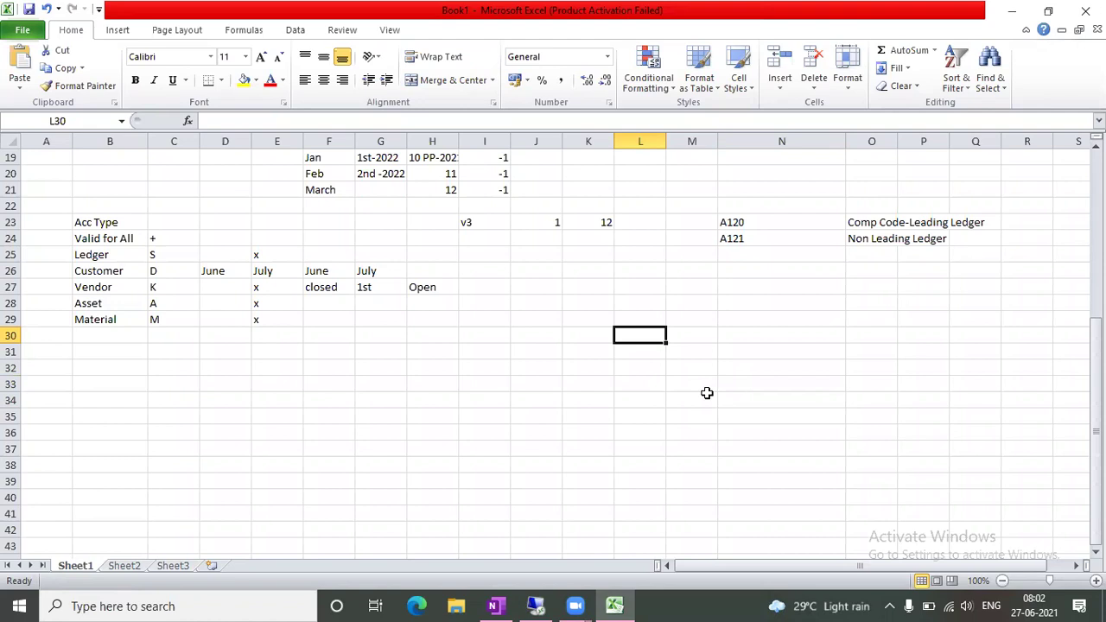
Enter 2000 in L30 and 2100 in M30, correcting earlier entries
{"action": "type", "text": "1000"}
{"action": "key", "text": "Tab"}
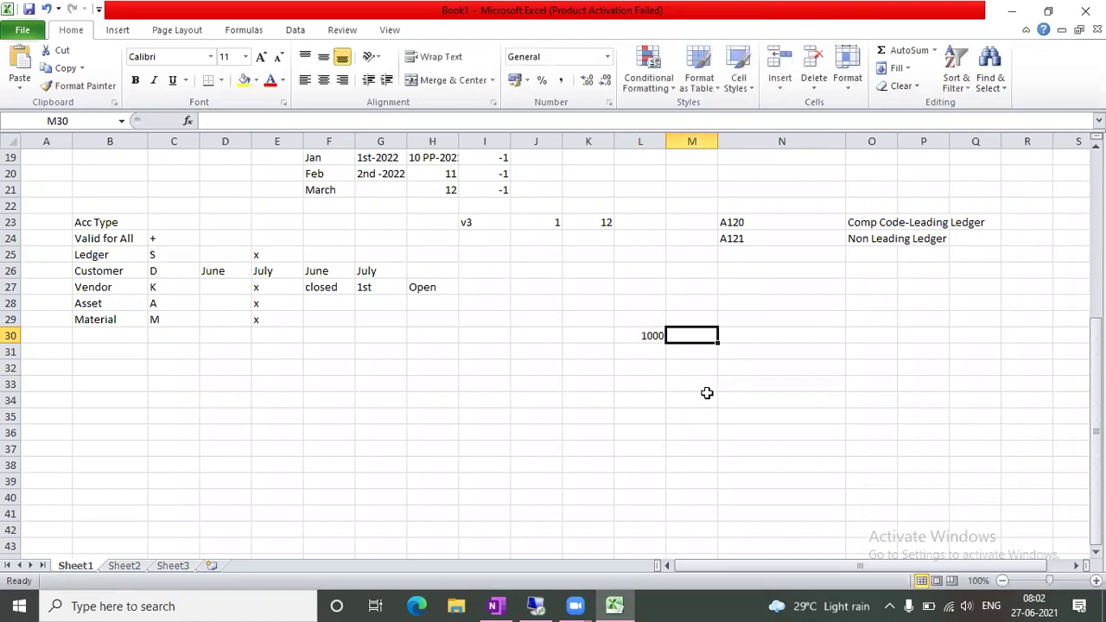
{"action": "key", "text": "Left"}
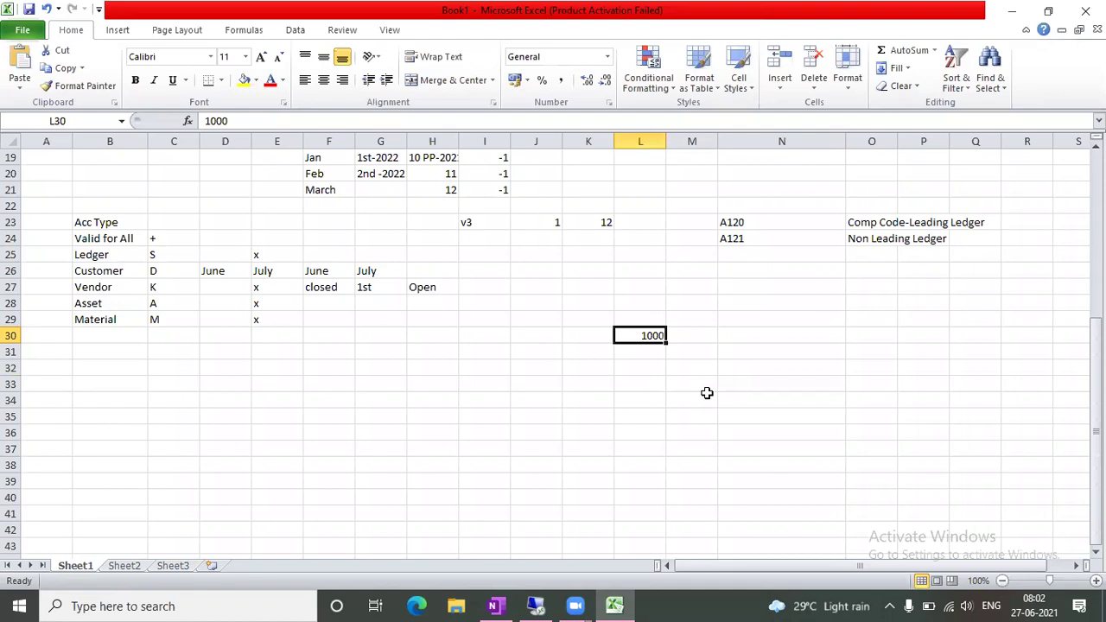
{"action": "type", "text": "2000"}
{"action": "key", "text": "Tab"}
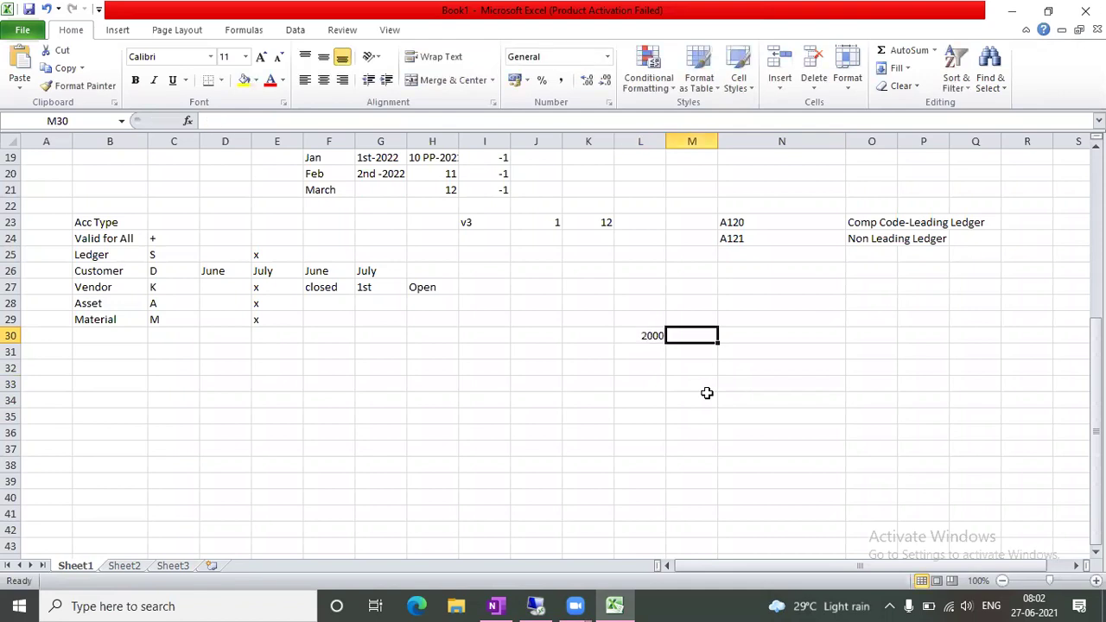
{"action": "type", "text": "2999"}
{"action": "key", "text": "Tab"}
{"action": "key", "text": "Left"}
{"action": "type", "text": "2"}
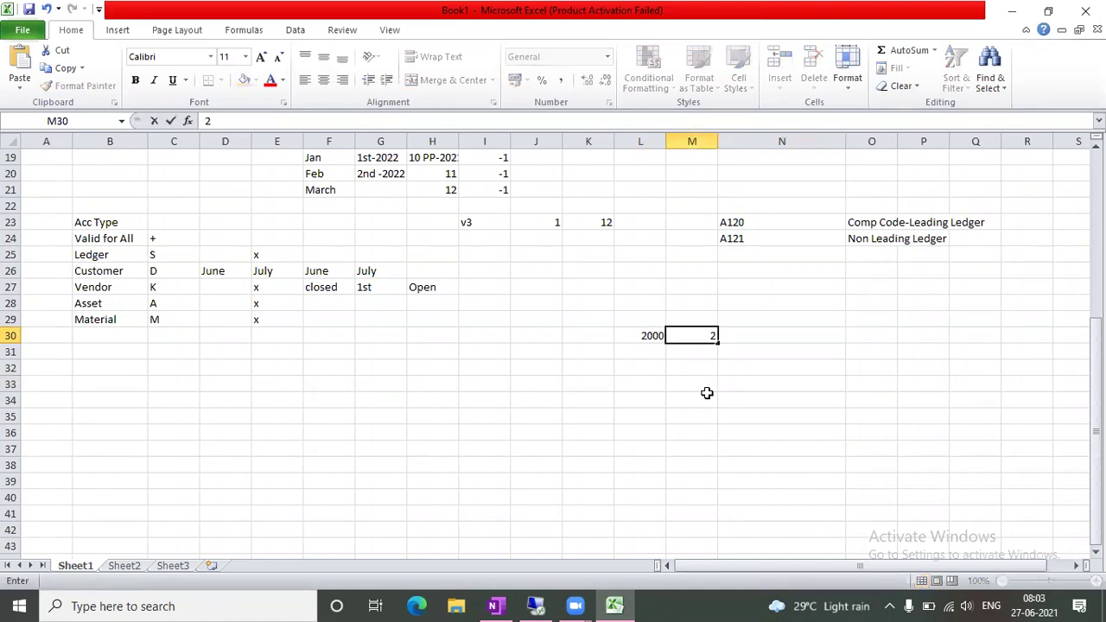
{"action": "type", "text": "100"}
{"action": "key", "text": "Tab"}
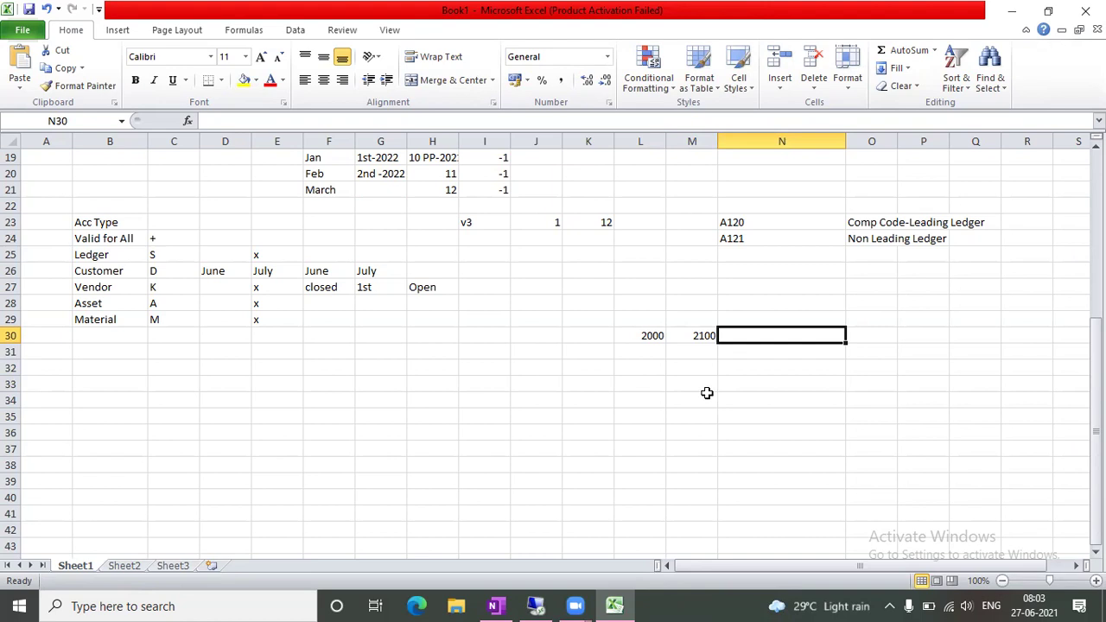
Change M30 to 2105 and return to the SAP session
{"action": "left_click", "coordinate": [692, 335]}
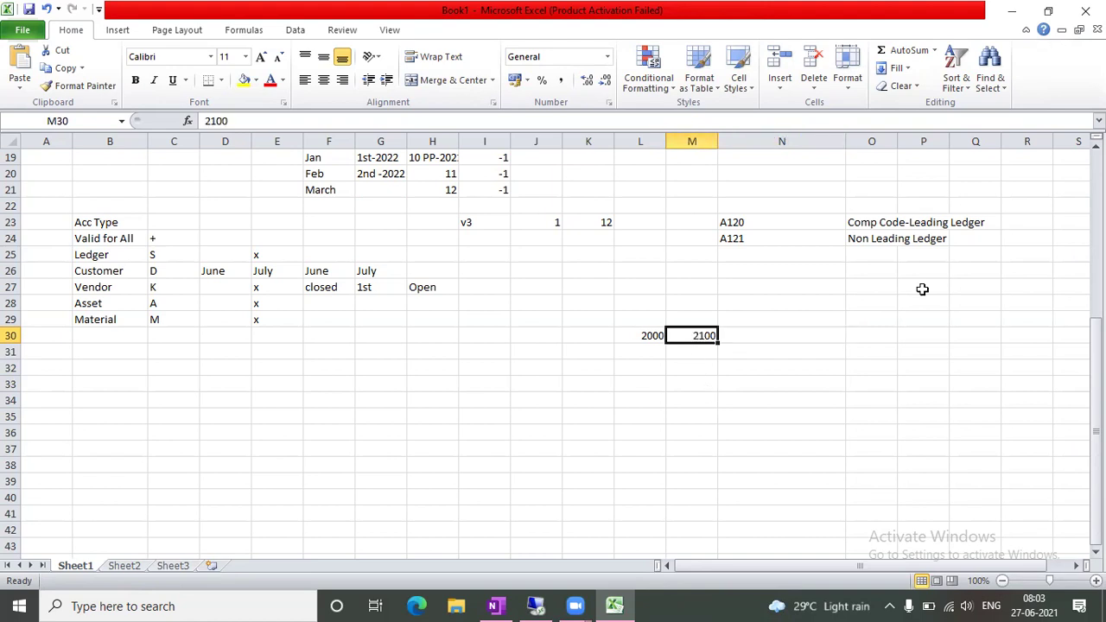
{"action": "left_click", "coordinate": [234, 121]}
{"action": "key", "text": "BackSpace"}
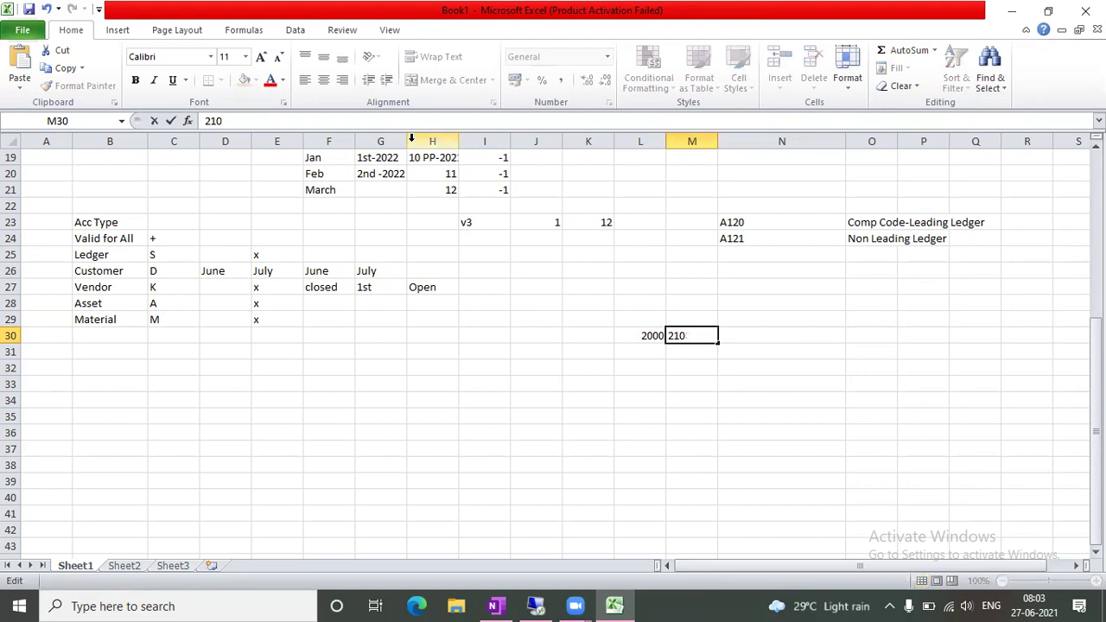
{"action": "type", "text": "5"}
{"action": "key", "text": "Tab"}
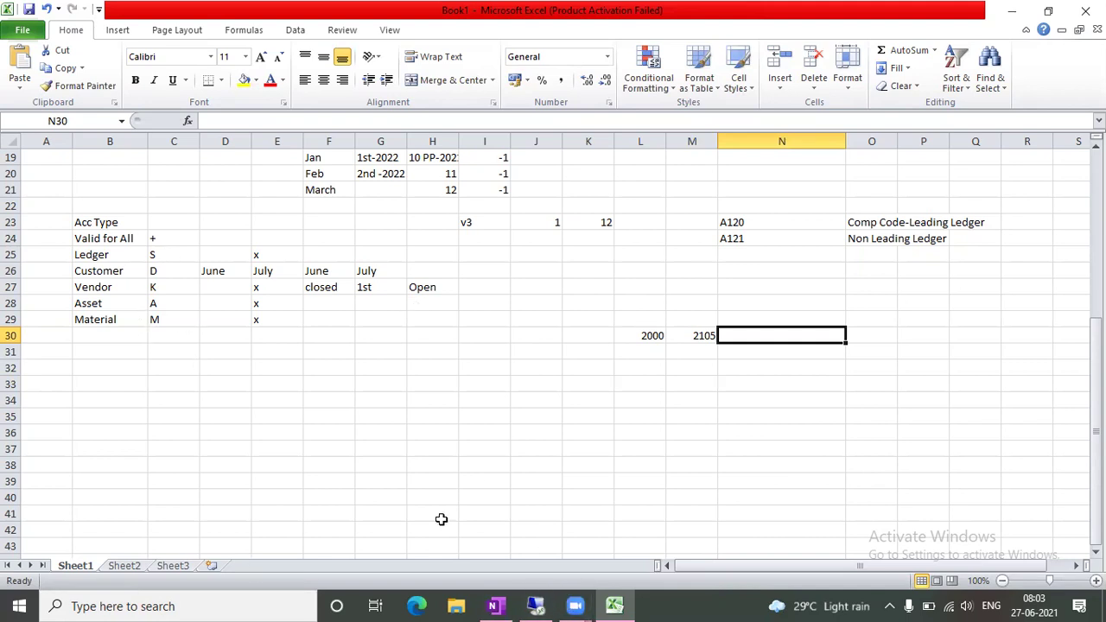
{"action": "left_click", "coordinate": [536, 605]}
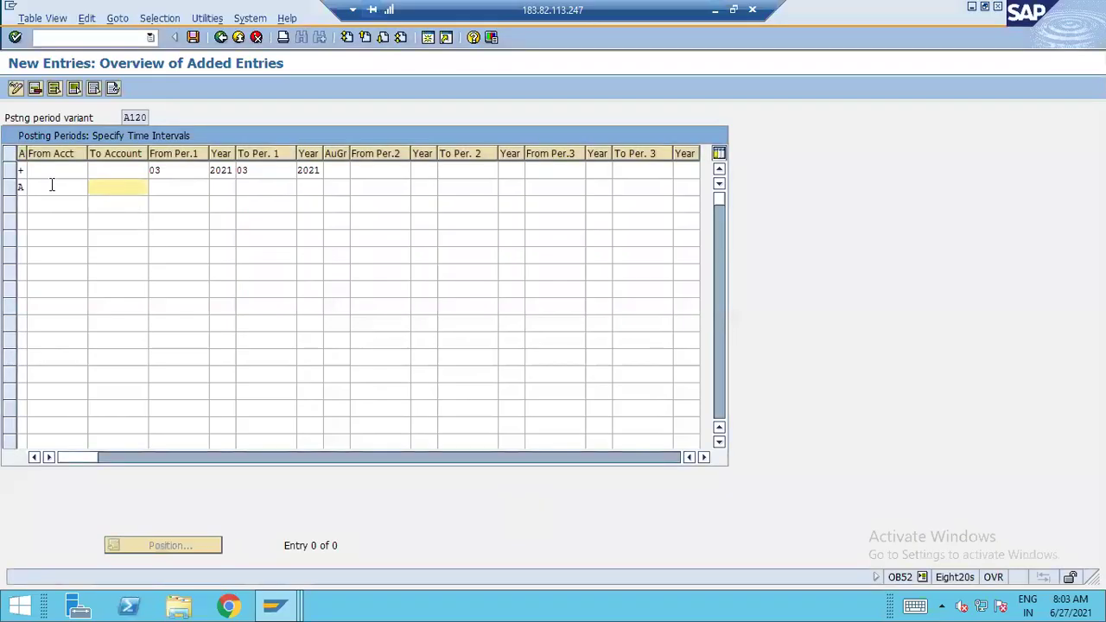
Complete the Assets row: To Account ZZZZZZZZZZ, periods 03/2021 to 03/2021
{"action": "left_click", "coordinate": [52, 186]}
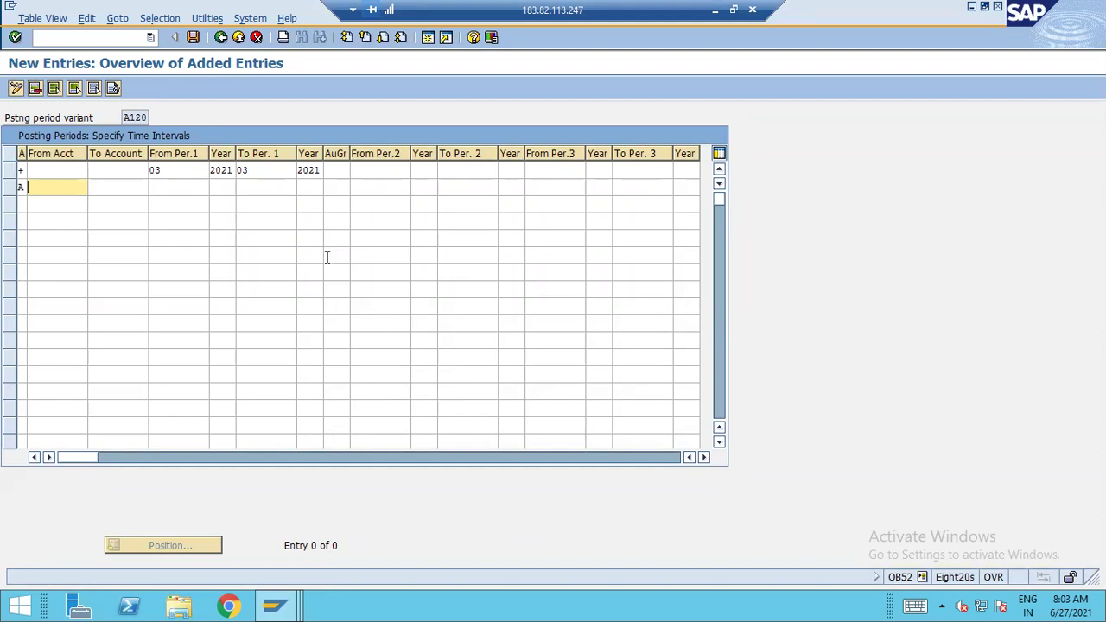
{"action": "key", "text": "Tab"}
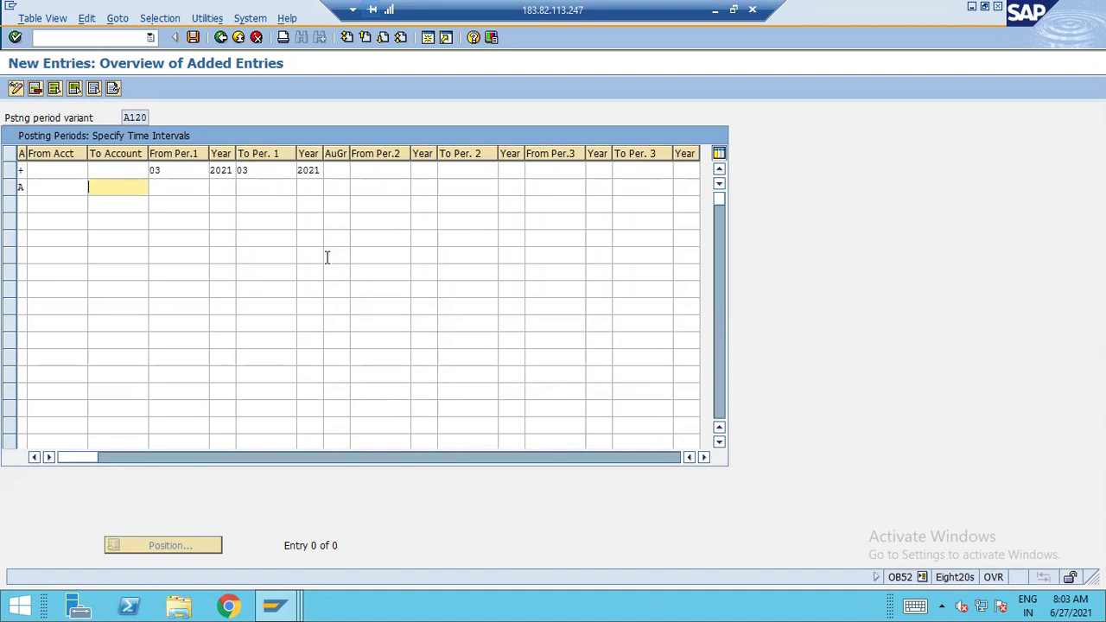
{"action": "type", "text": "zzzzzzzzzz"}
{"action": "key", "text": "Tab"}
{"action": "type", "text": "03"}
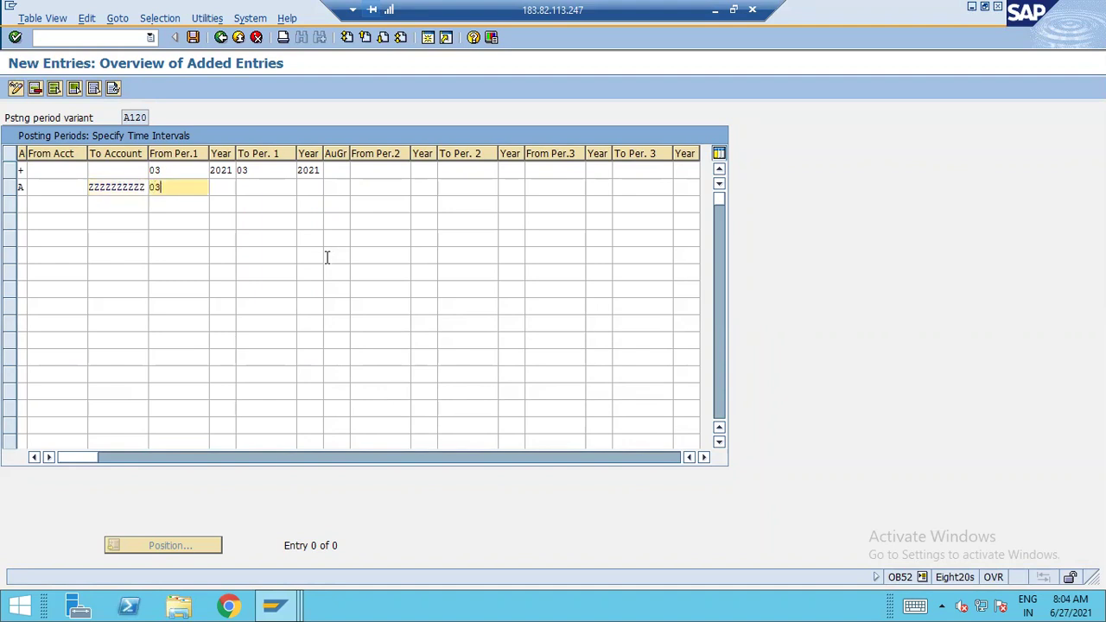
{"action": "key", "text": "Tab"}
{"action": "type", "text": "2021"}
{"action": "key", "text": "Tab"}
{"action": "type", "text": "03"}
{"action": "key", "text": "Tab"}
{"action": "type", "text": "2021"}
{"action": "key", "text": "Tab"}
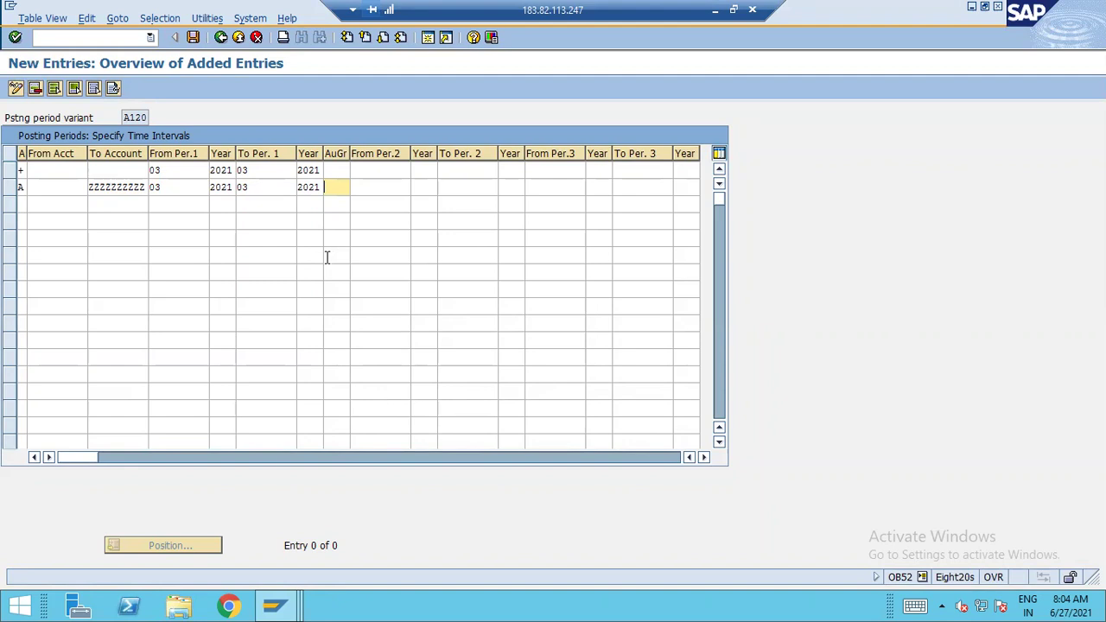
Set the third row's account type to D Customers
{"action": "left_click", "coordinate": [23, 201]}
{"action": "key", "text": "F4"}
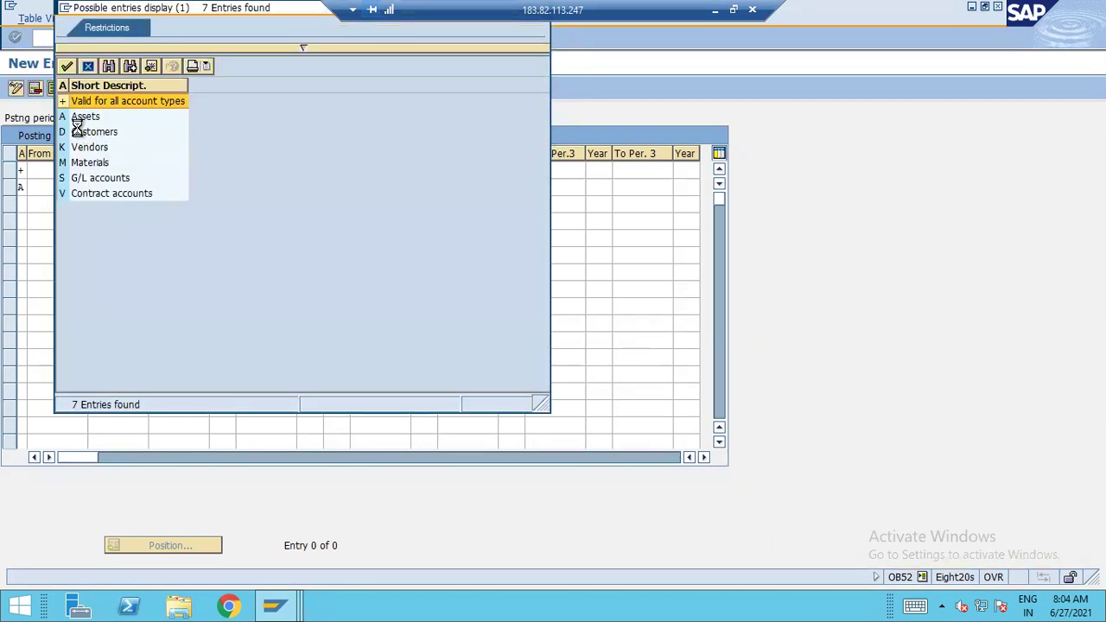
{"action": "double_click", "coordinate": [77, 131]}
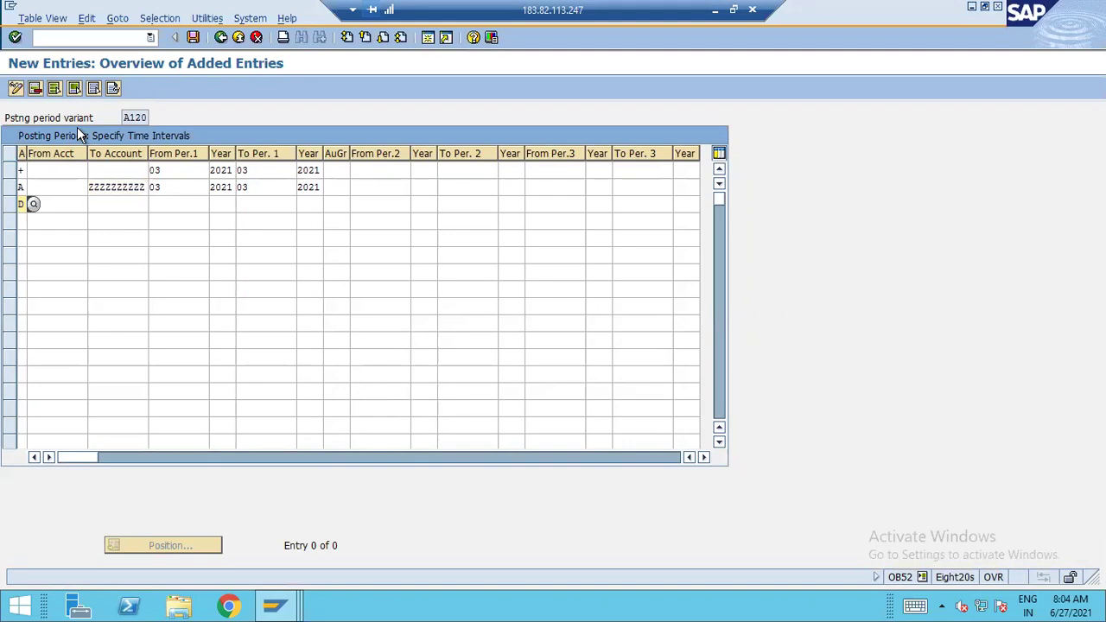
{"action": "key", "text": "Tab"}
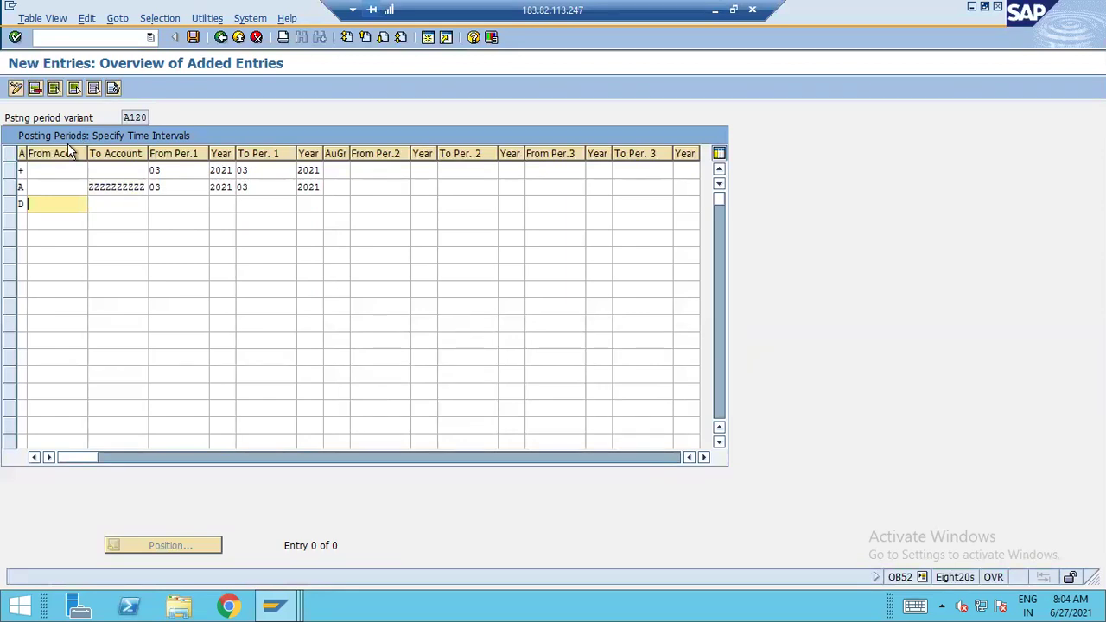
{"action": "left_click", "coordinate": [715, 10]}
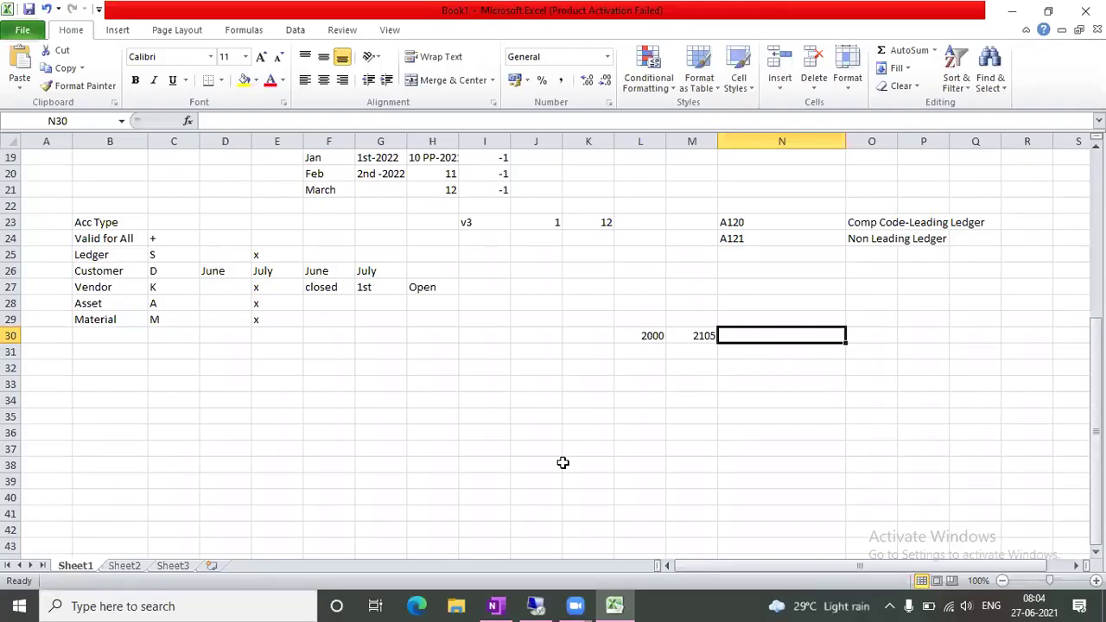
{"action": "left_click", "coordinate": [538, 606]}
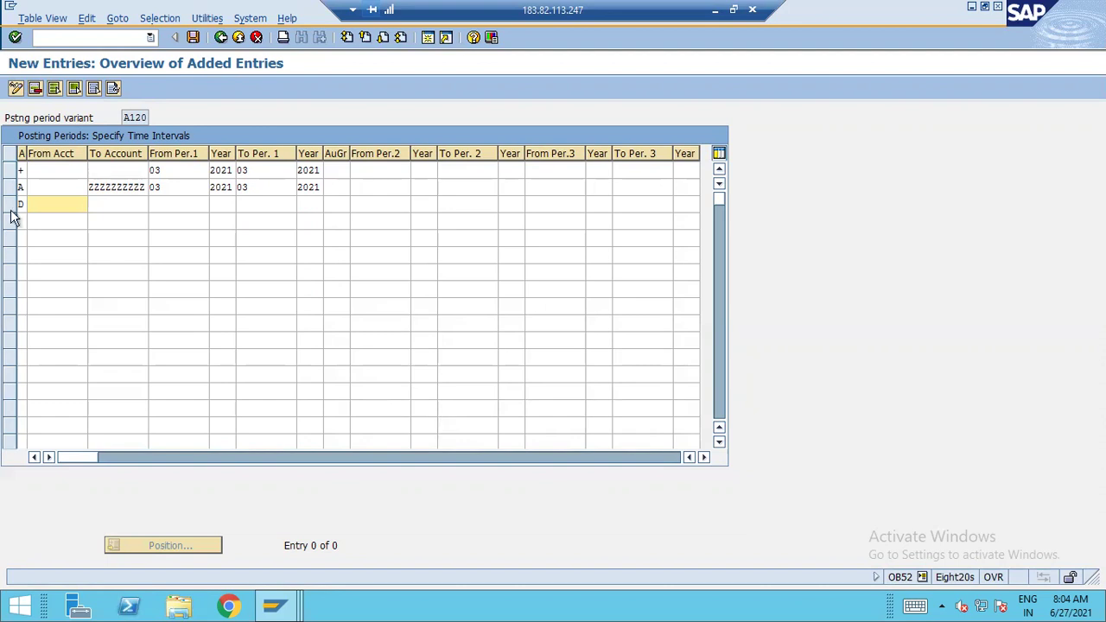
{"action": "left_click", "coordinate": [714, 10]}
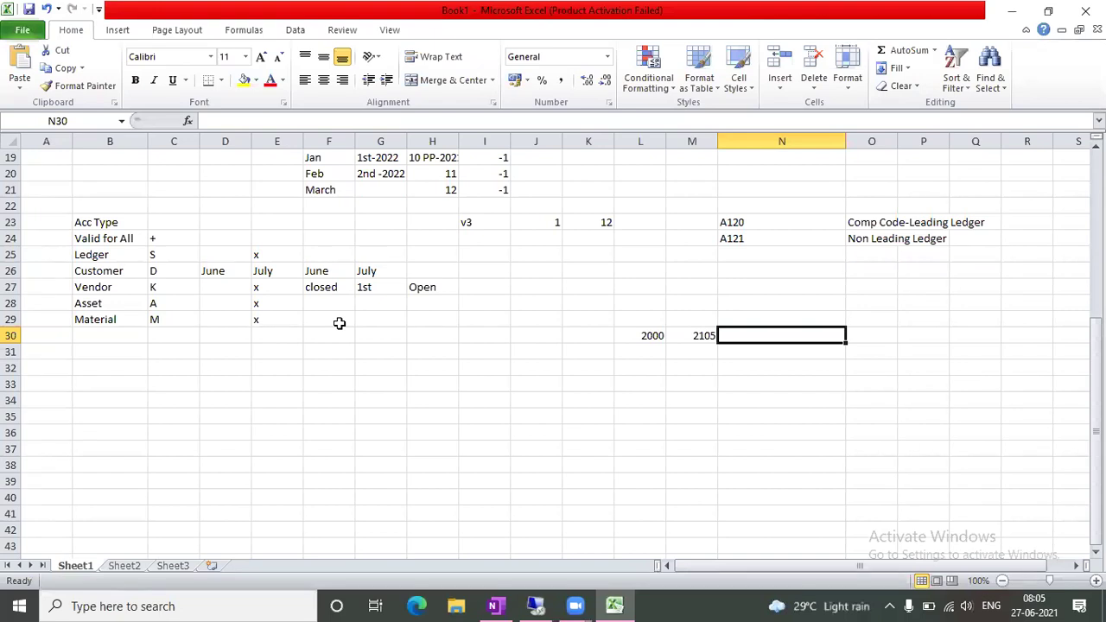
{"action": "left_click", "coordinate": [542, 386]}
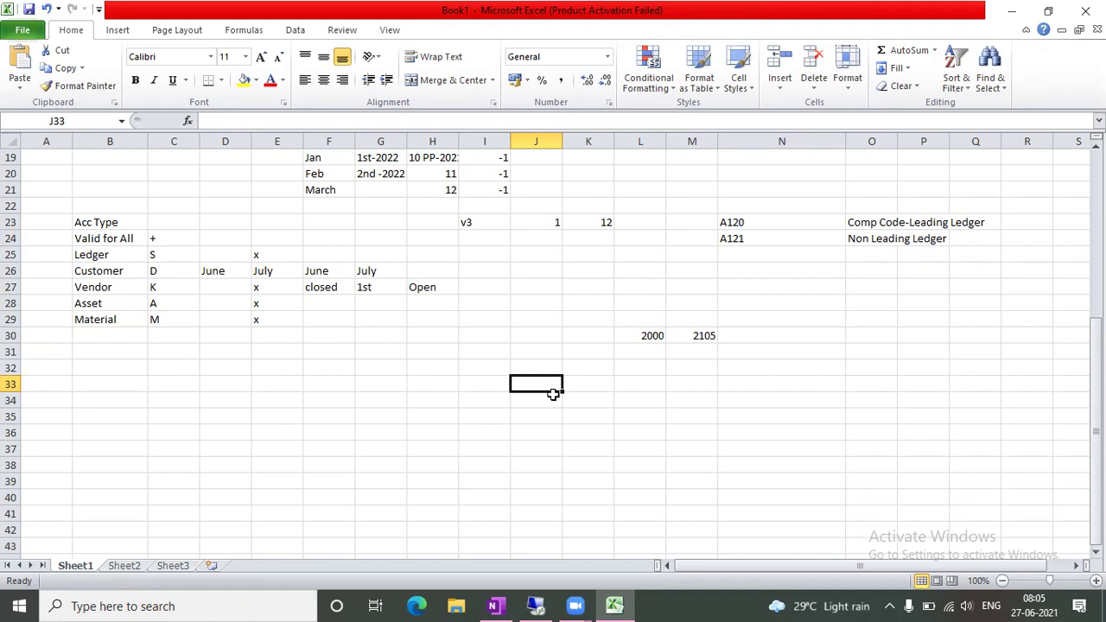
{"action": "left_click", "coordinate": [535, 606]}
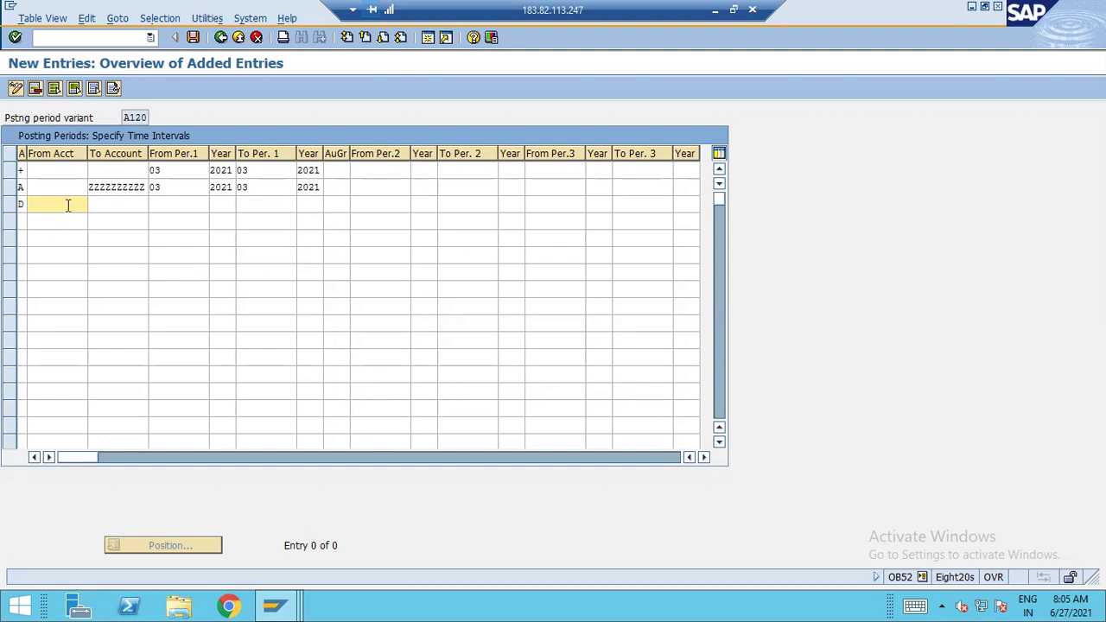
Complete the Customers row up to ZZZZZZZZZZ for periods 03/2021 to 03/2021
{"action": "key", "text": "Tab"}
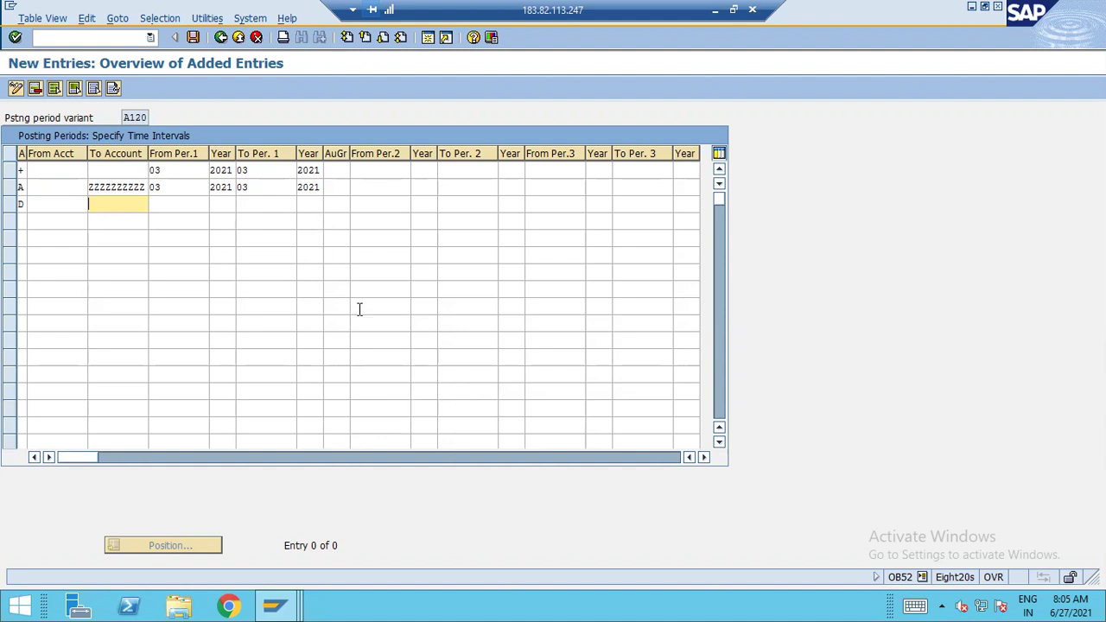
{"action": "type", "text": "ZZZZZZZZZZ"}
{"action": "key", "text": "Tab"}
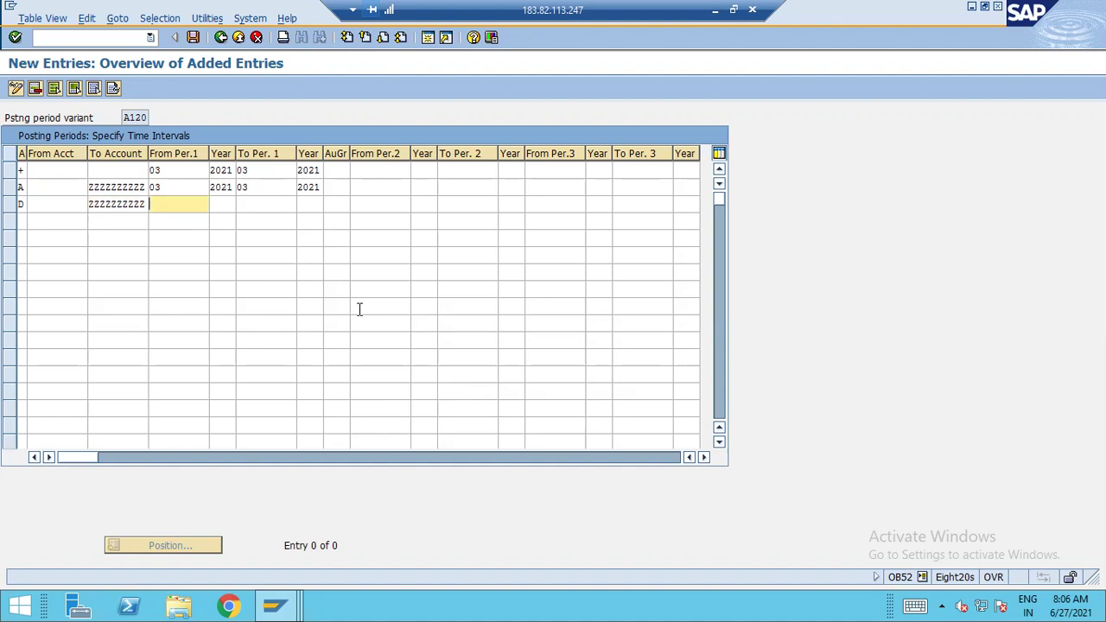
{"action": "type", "text": "03"}
{"action": "key", "text": "Tab"}
{"action": "type", "text": "2021"}
{"action": "key", "text": "Tab"}
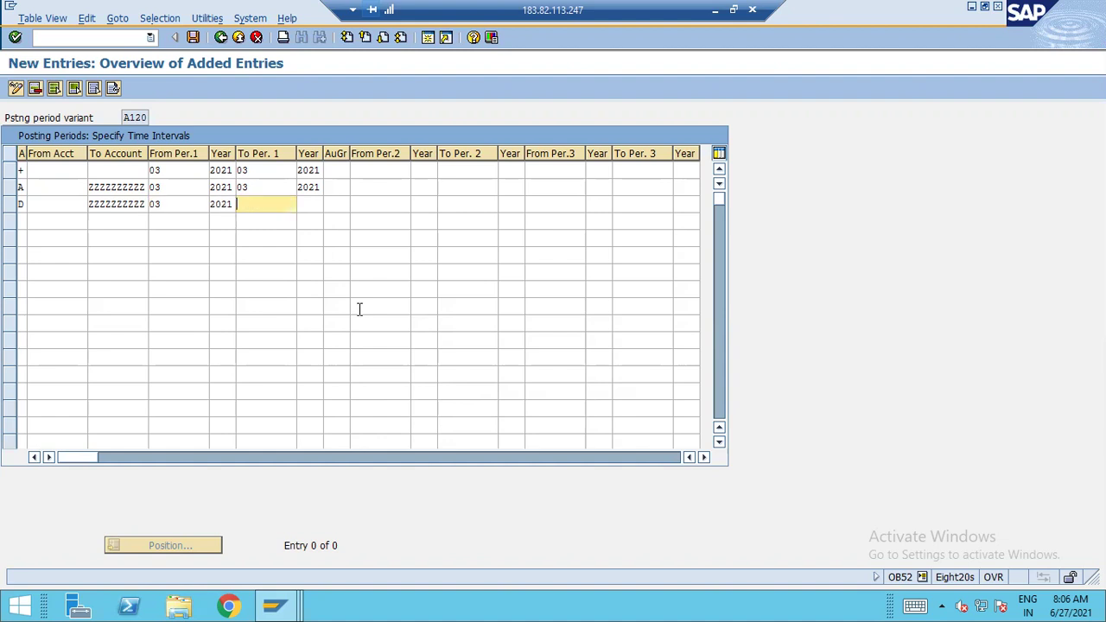
{"action": "type", "text": "03"}
{"action": "key", "text": "Tab"}
{"action": "type", "text": "2021"}
{"action": "key", "text": "Tab"}
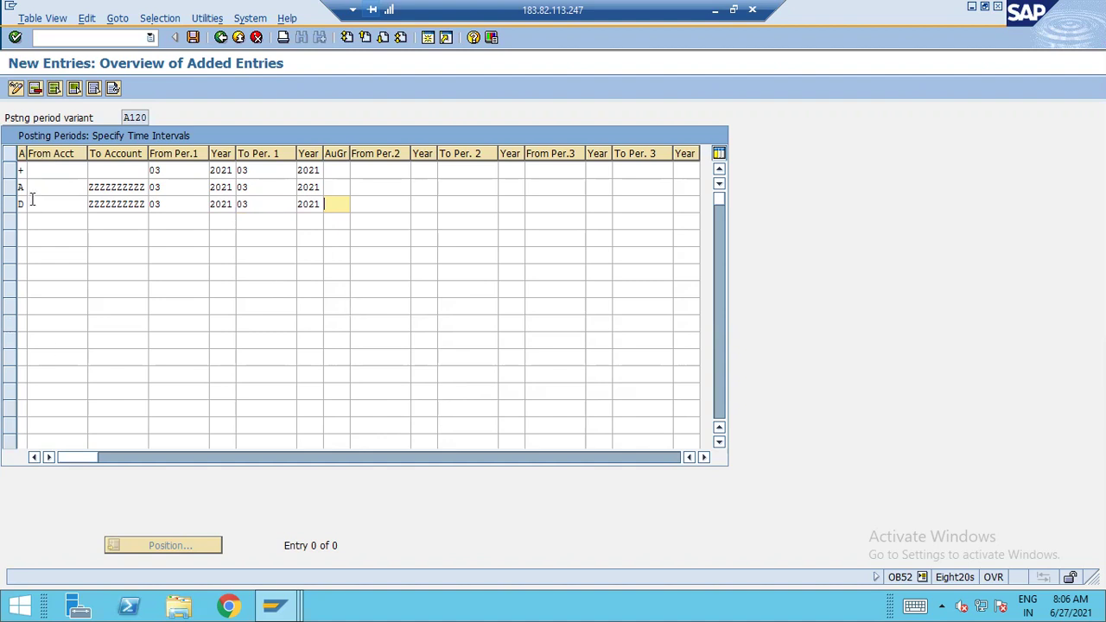
{"action": "key", "text": "Return"}
Add a K Vendors row up to ZZZZZZZZZZ with periods 03/2021 to 03/2021
{"action": "double_click", "coordinate": [82, 147]}
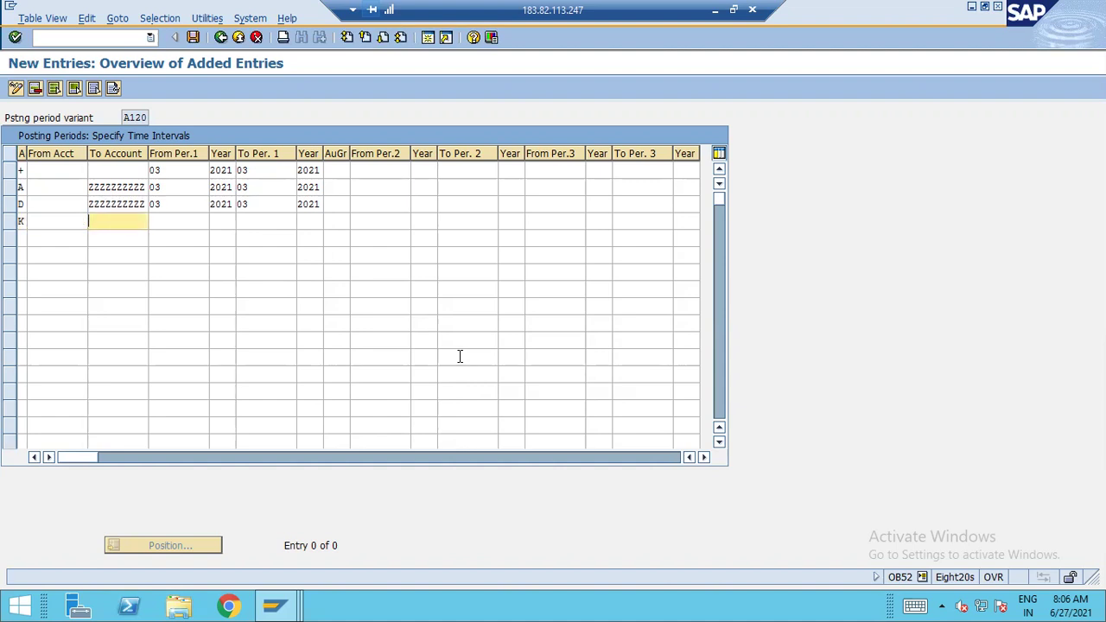
{"action": "type", "text": "zzzzzzzzzz"}
{"action": "key", "text": "BackSpace"}
{"action": "key", "text": "BackSpace"}
{"action": "key", "text": "BackSpace"}
{"action": "key", "text": "BackSpace"}
{"action": "key", "text": "BackSpace"}
{"action": "key", "text": "BackSpace"}
{"action": "key", "text": "BackSpace"}
{"action": "key", "text": "BackSpace"}
{"action": "key", "text": "BackSpace"}
{"action": "key", "text": "BackSpace"}
{"action": "type", "text": "ZZ"}
{"action": "type", "text": "ZZZZZZZZ"}
{"action": "type", "text": "03"}
{"action": "type", "text": "2021"}
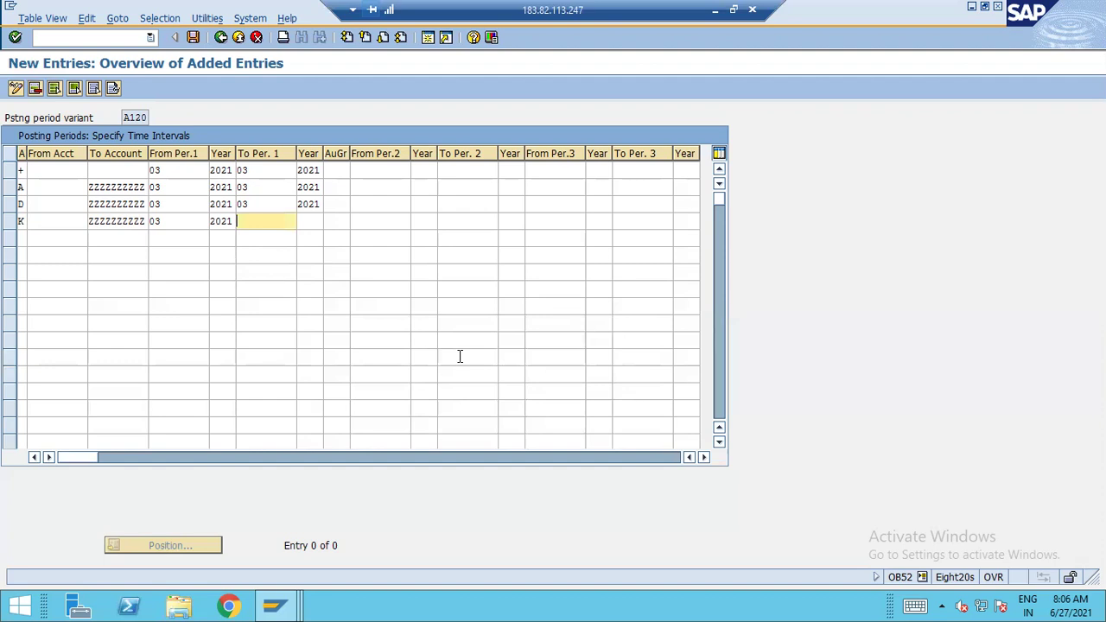
{"action": "type", "text": "03"}
{"action": "type", "text": "2021"}
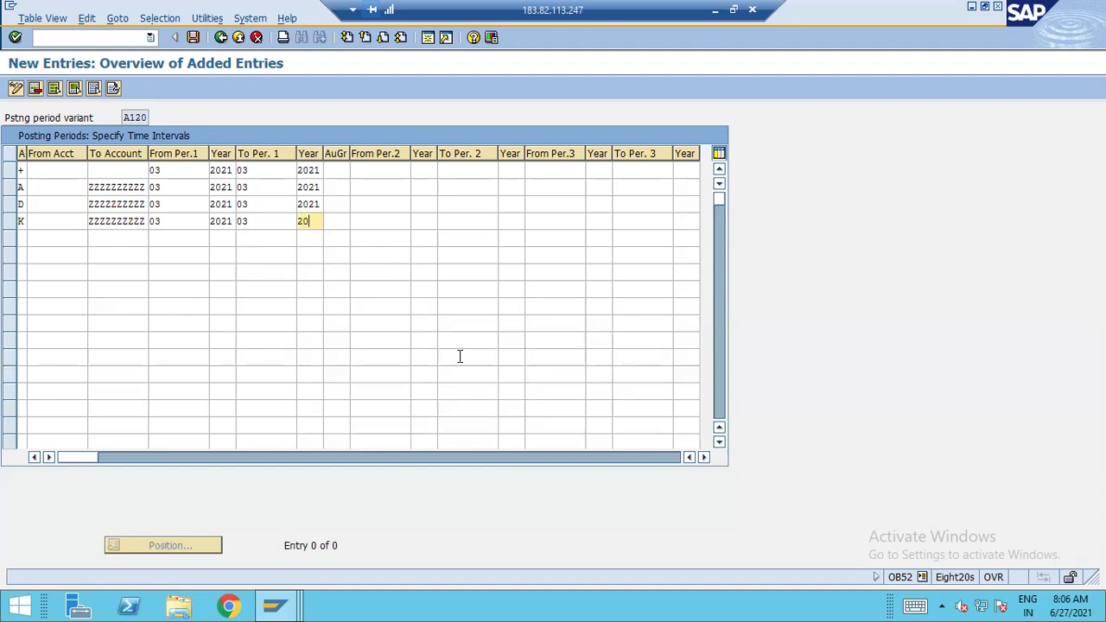
Add an account type M row to ZZZZZZZZZZ, open for period 03/2021 to 03/2021
{"action": "left_click", "coordinate": [23, 239]}
{"action": "type", "text": "S"}
{"action": "key", "text": "BackSpace"}
{"action": "type", "text": "M"}
{"action": "key", "text": "Tab"}
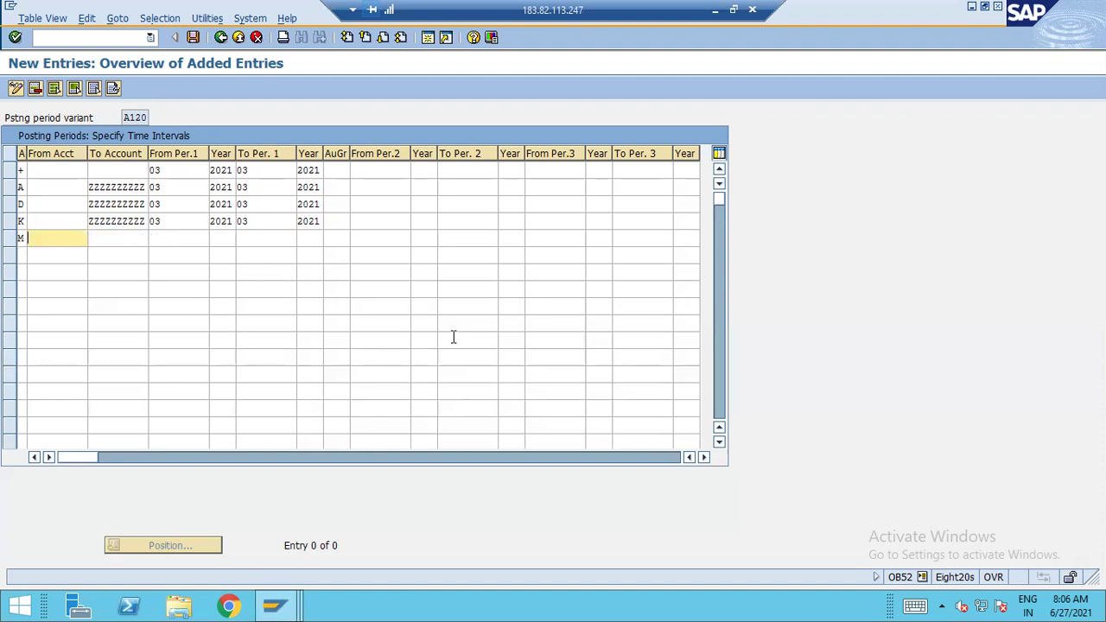
{"action": "key", "text": "Tab"}
{"action": "type", "text": "ZZZZZZZZZZ"}
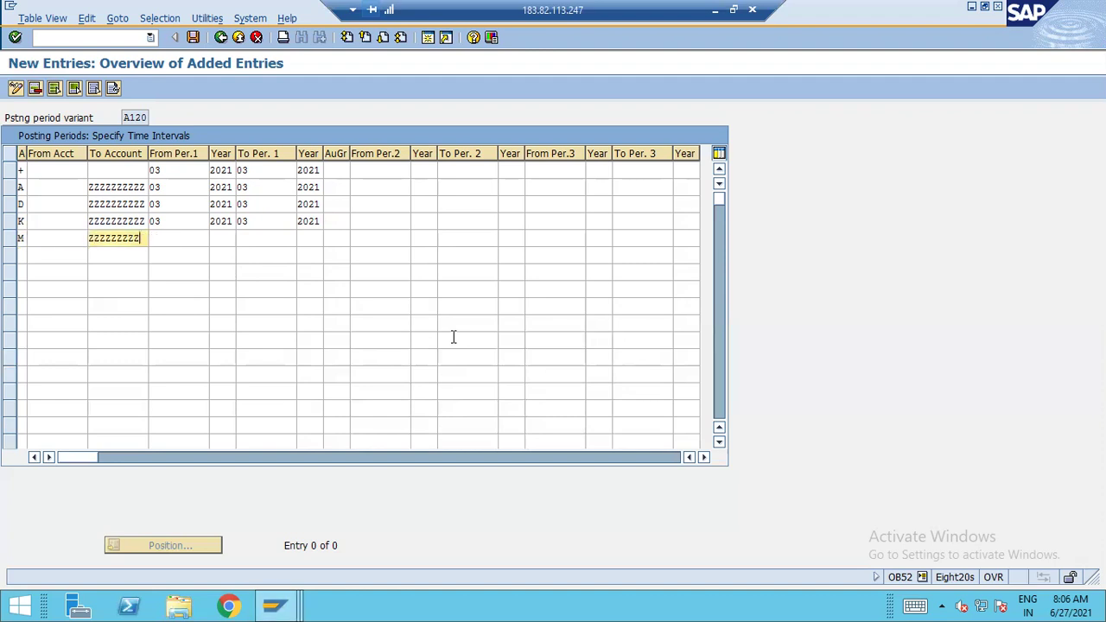
{"action": "key", "text": "Tab"}
{"action": "type", "text": "03"}
{"action": "key", "text": "Tab"}
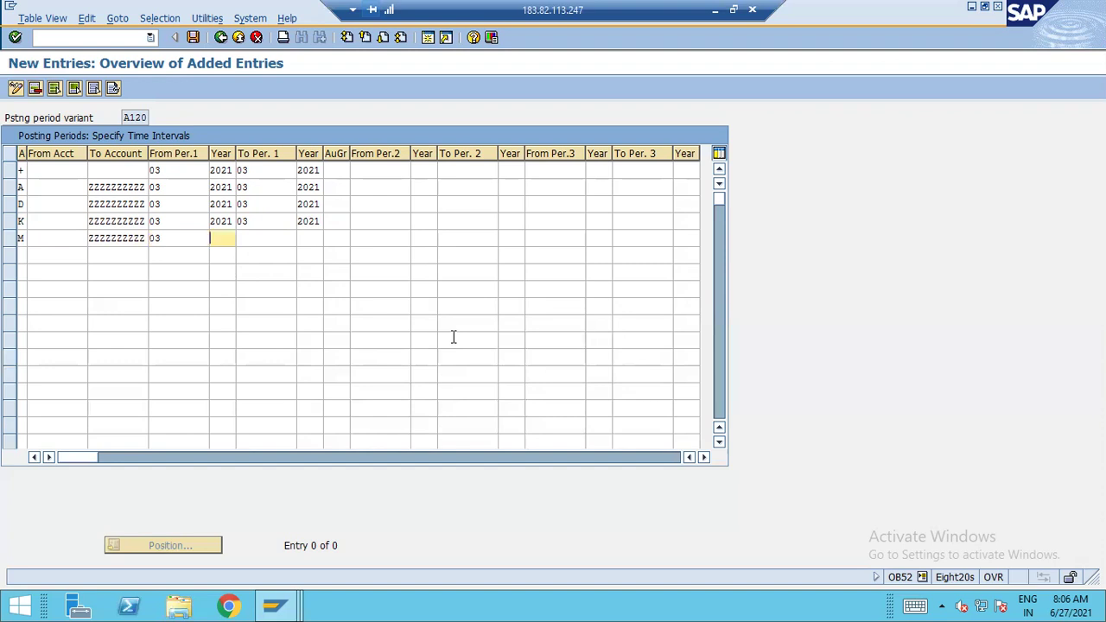
{"action": "type", "text": "2021"}
{"action": "key", "text": "Tab"}
{"action": "type", "text": "03"}
{"action": "key", "text": "Tab"}
{"action": "type", "text": "2021"}
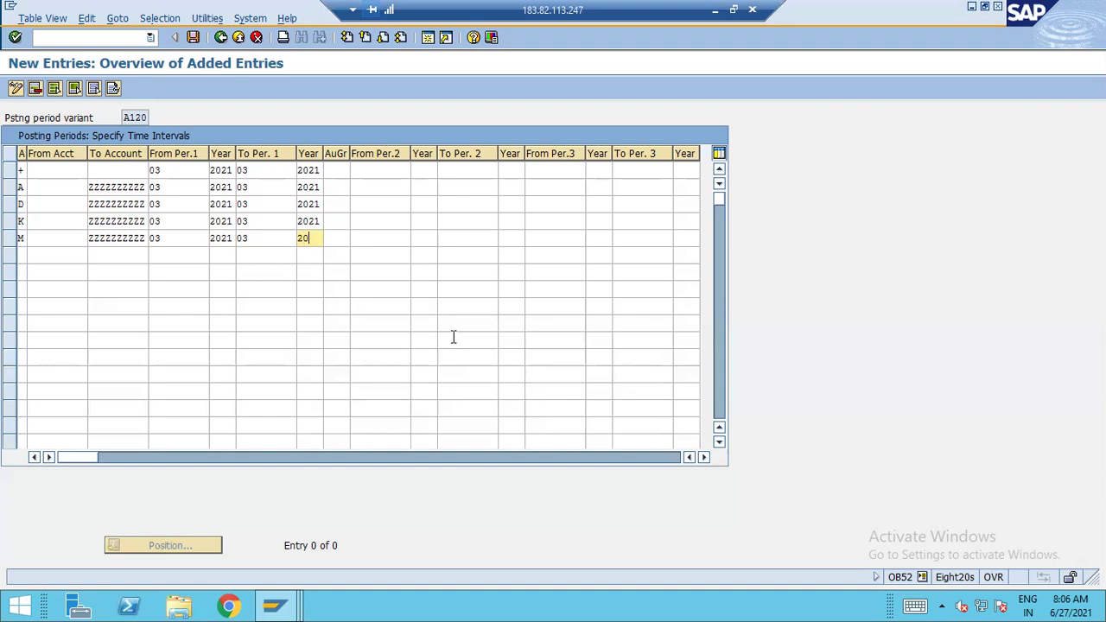
{"action": "key", "text": "Tab"}
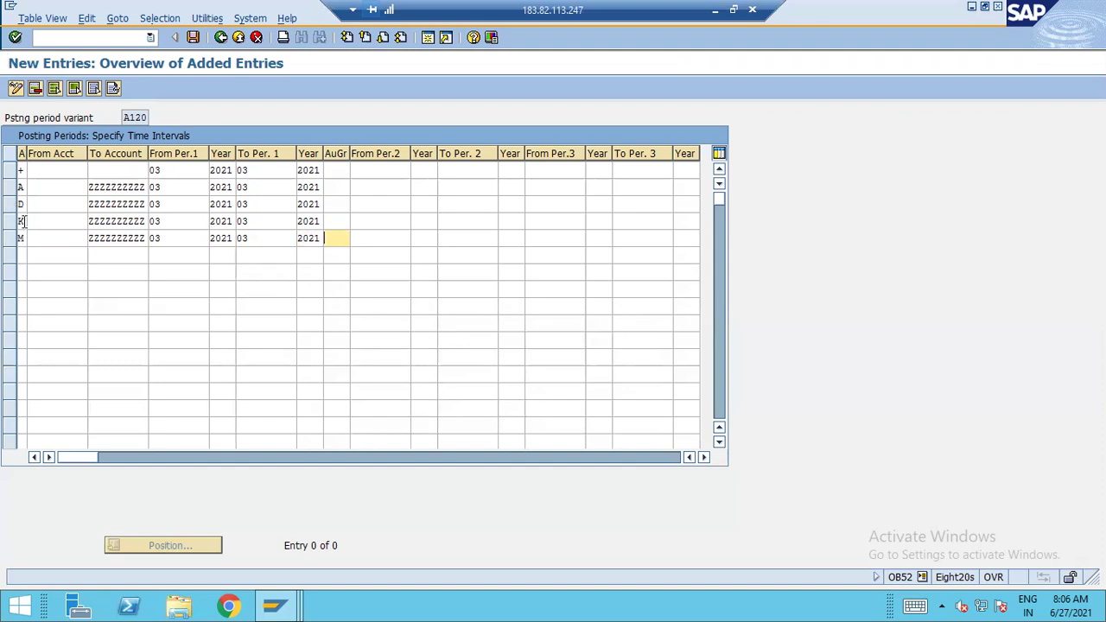
Add an account type S row to ZZZZZZZZZZ, open for period 03/2021 to 03/2021
{"action": "left_click", "coordinate": [21, 255]}
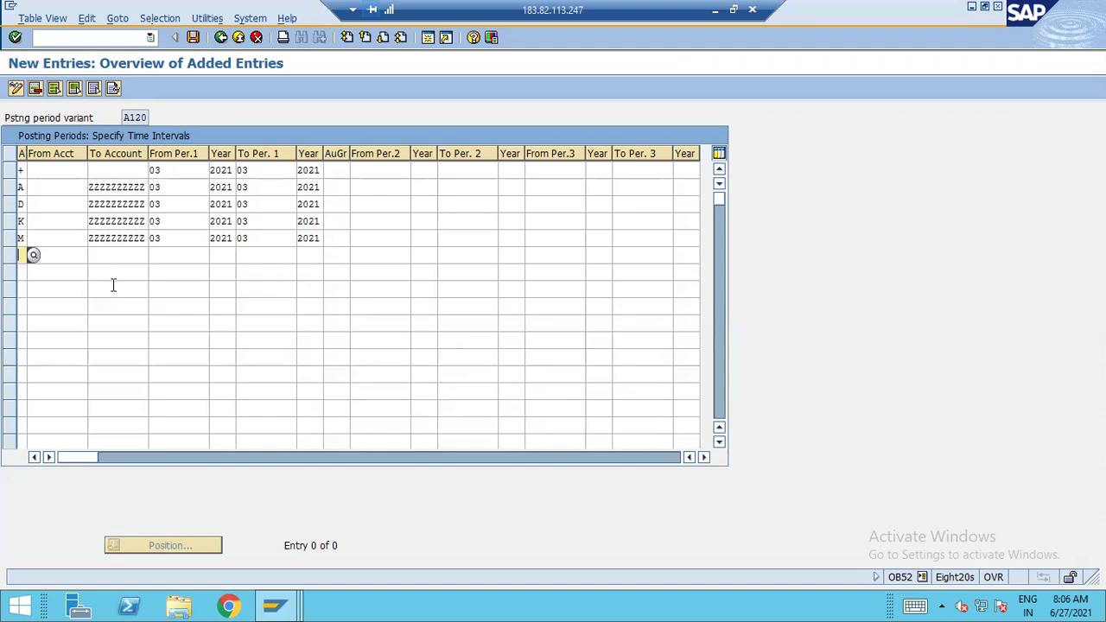
{"action": "type", "text": "S"}
{"action": "key", "text": "Tab"}
{"action": "type", "text": "ZZZZZZZZZZ"}
{"action": "key", "text": "Tab"}
{"action": "type", "text": "03"}
{"action": "key", "text": "Tab"}
{"action": "type", "text": "2021"}
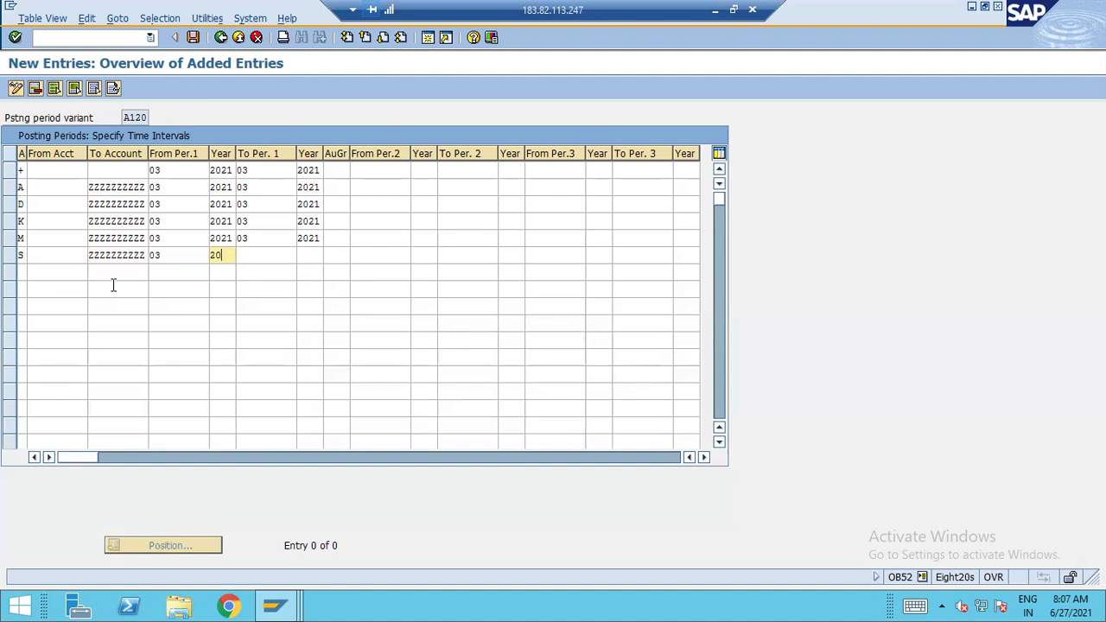
{"action": "key", "text": "Tab"}
{"action": "type", "text": "03"}
{"action": "key", "text": "Tab"}
{"action": "type", "text": "2021"}
Save the A120 entries under the transport request and return to the IMG tree
{"action": "left_click", "coordinate": [193, 37]}
{"action": "left_click", "coordinate": [41, 255]}
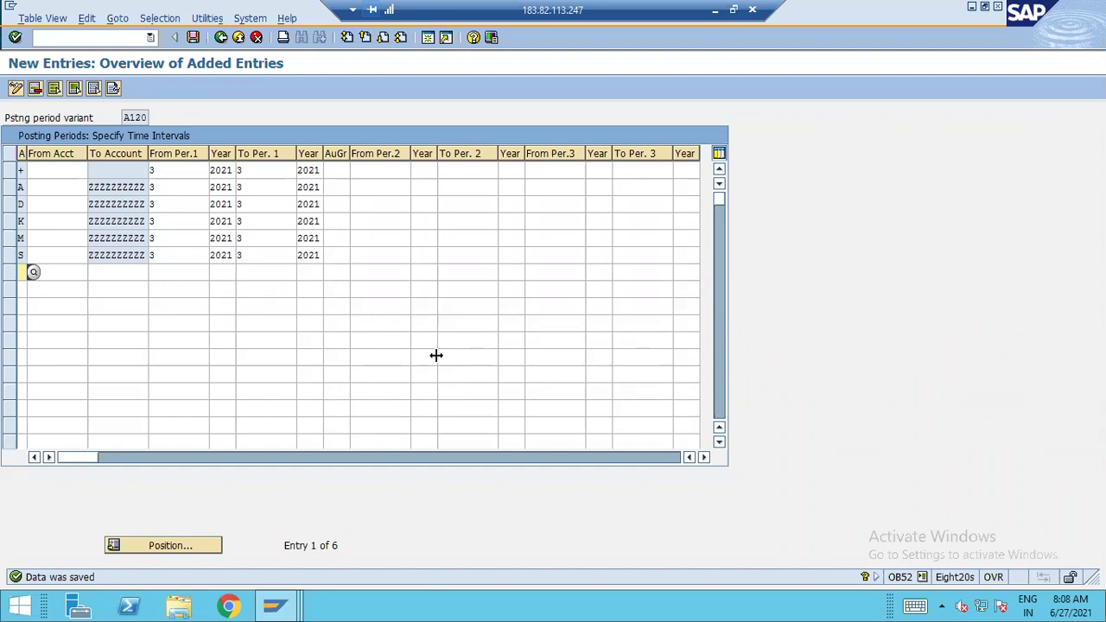
{"action": "left_click", "coordinate": [220, 37]}
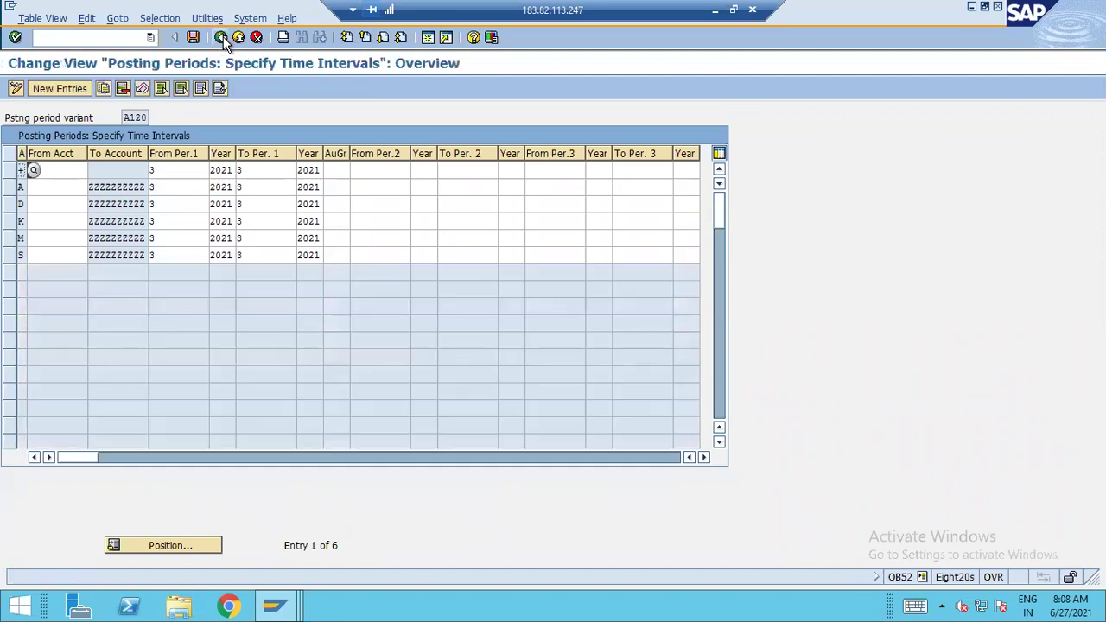
{"action": "left_click", "coordinate": [222, 38]}
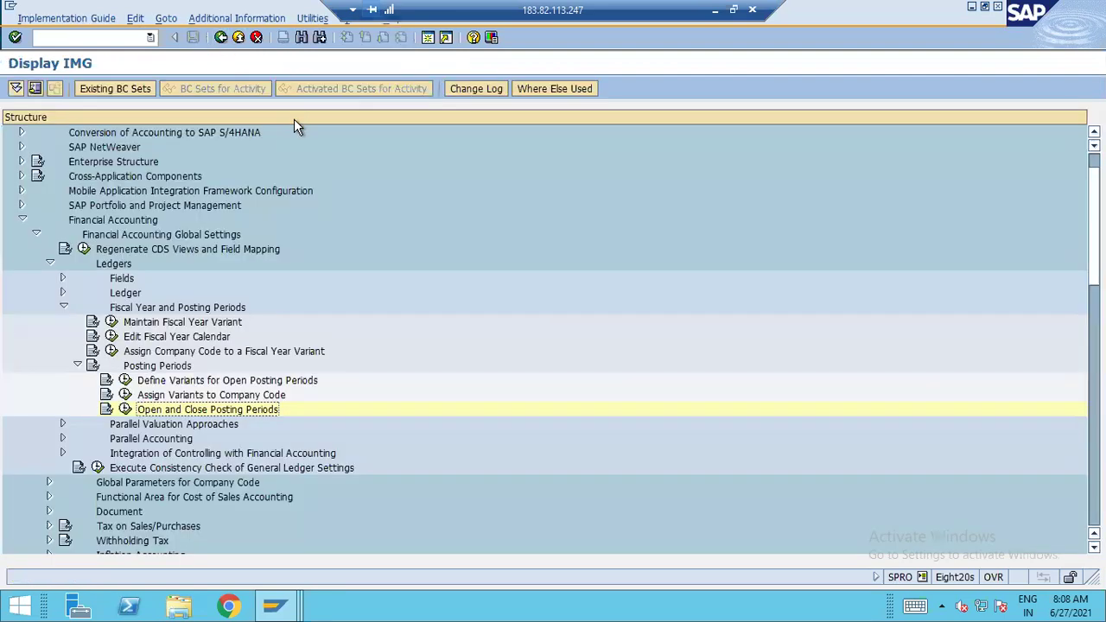
Open posting periods for variant C130 and set the + row to periods 06–6
{"action": "left_click", "coordinate": [124, 414]}
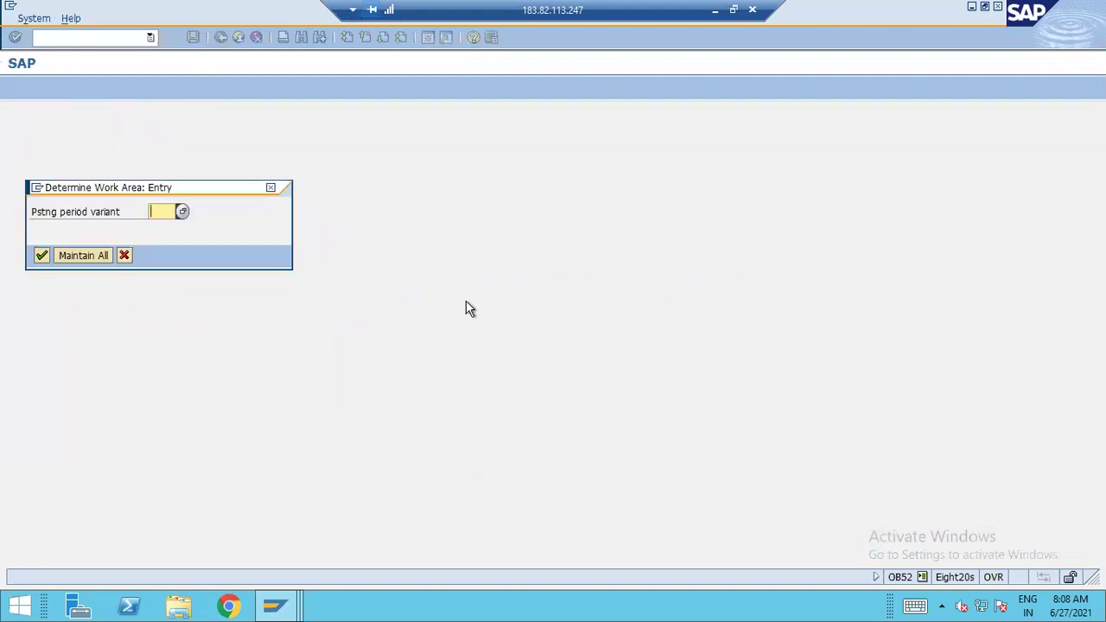
{"action": "type", "text": "C130"}
{"action": "key", "text": "Return"}
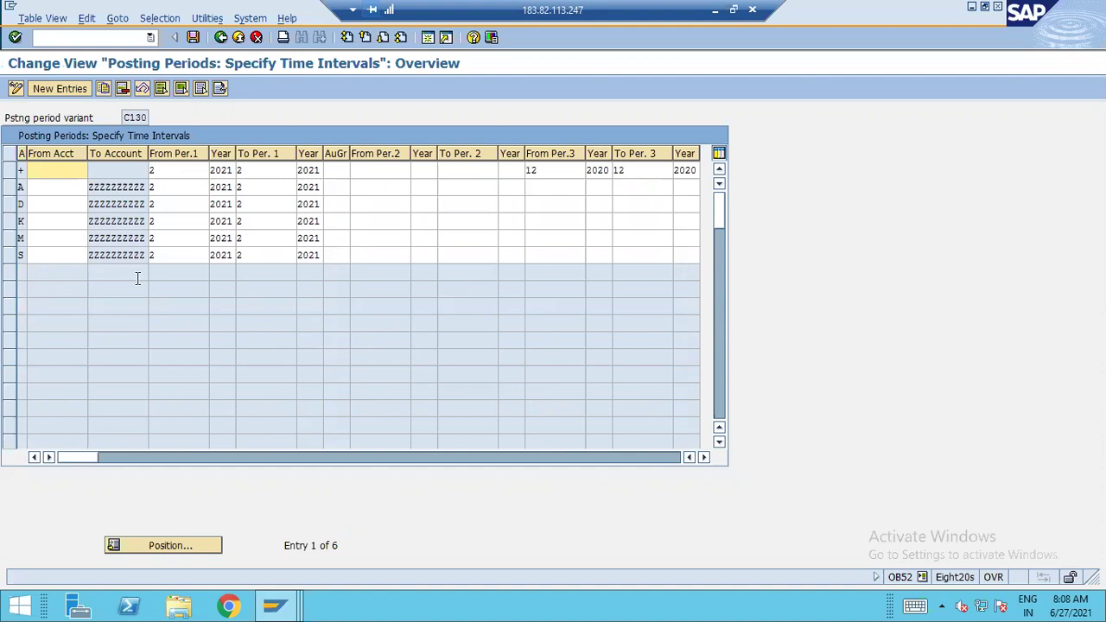
{"action": "left_click", "coordinate": [157, 170]}
{"action": "key", "text": "BackSpace"}
{"action": "type", "text": "0"}
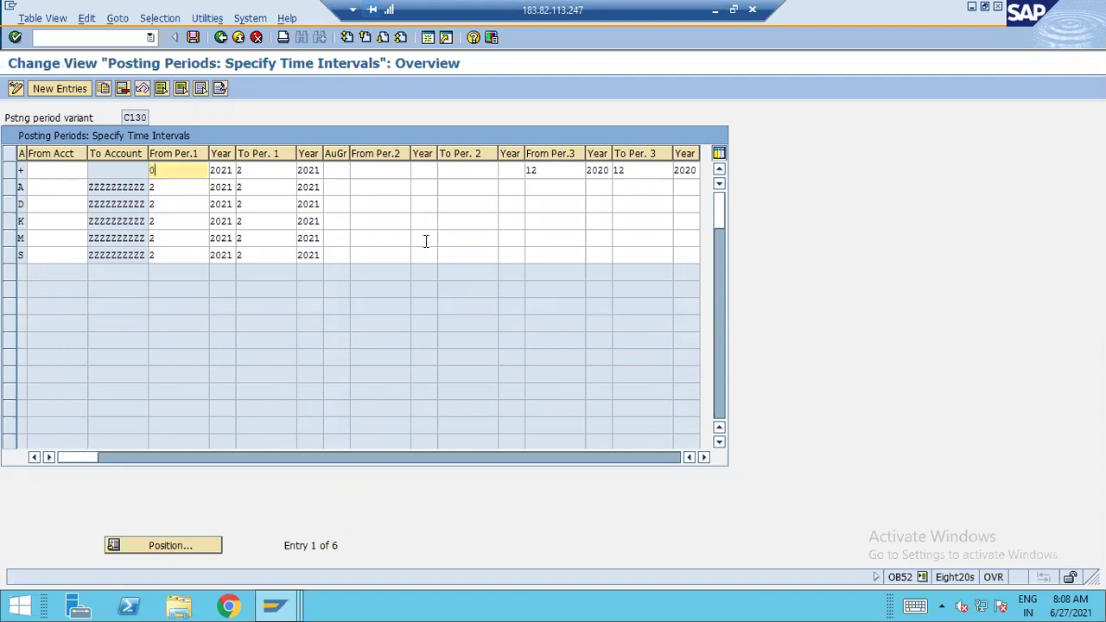
{"action": "type", "text": "6"}
{"action": "key", "text": "Tab"}
{"action": "key", "text": "Tab"}
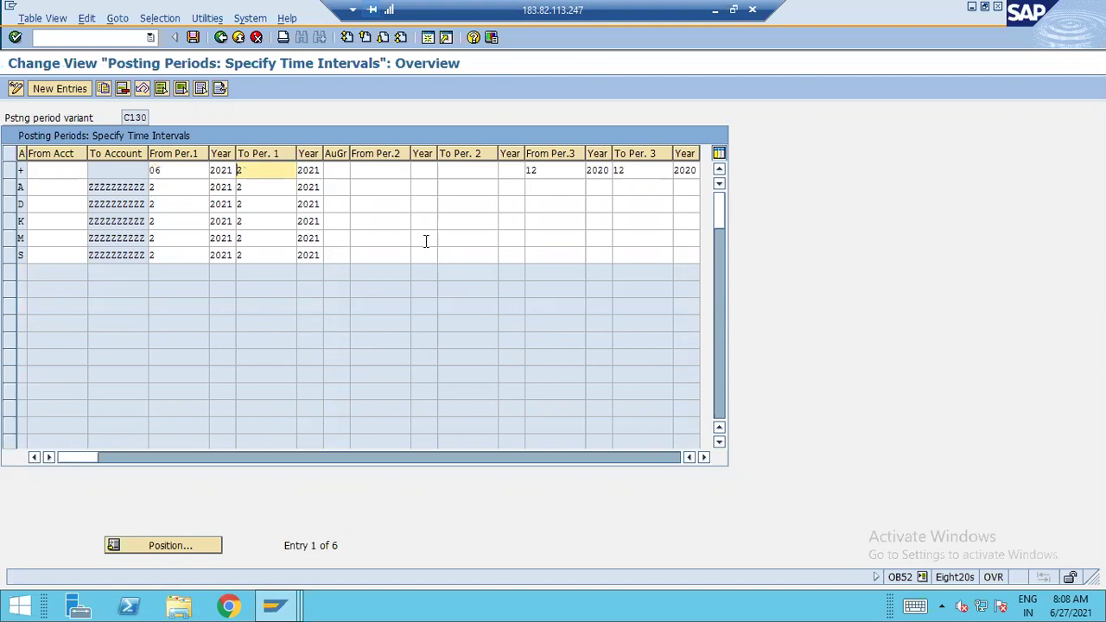
{"action": "key", "text": "BackSpace"}
{"action": "type", "text": "6"}
{"action": "key", "text": "Tab"}
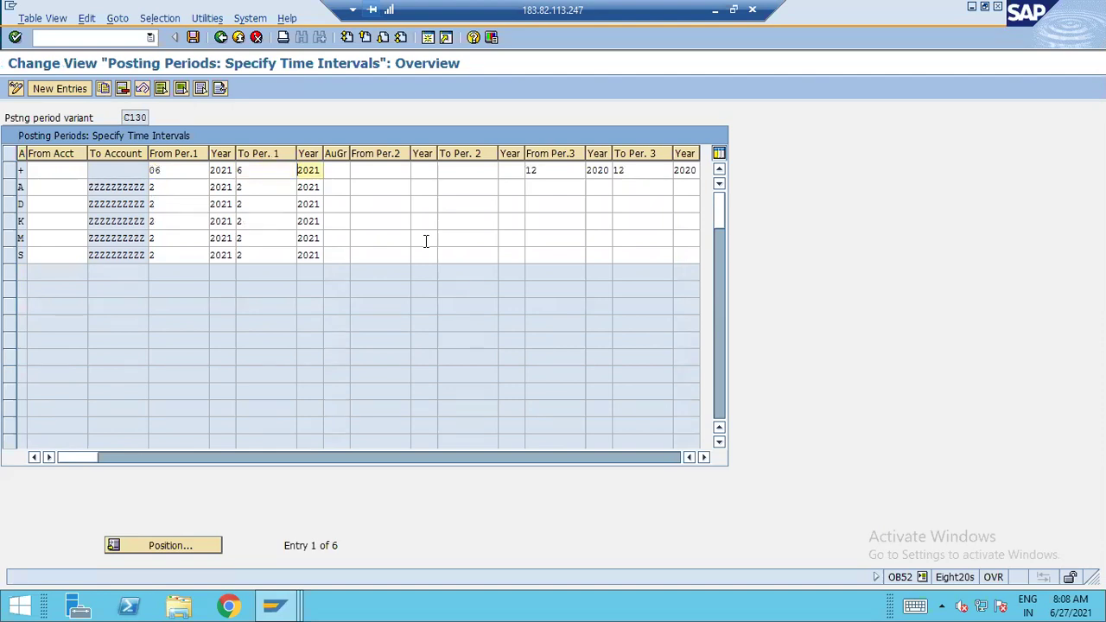
Change the account type S row to open periods 05–6
{"action": "left_click", "coordinate": [205, 260]}
{"action": "key", "text": "BackSpace"}
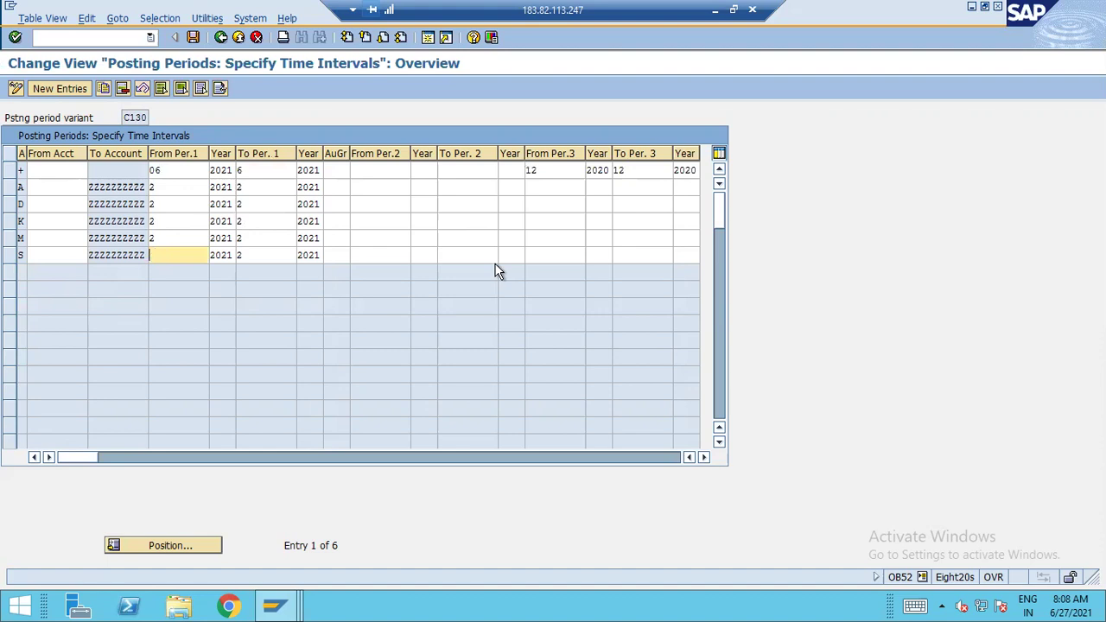
{"action": "type", "text": "05"}
{"action": "key", "text": "Tab"}
{"action": "key", "text": "Tab"}
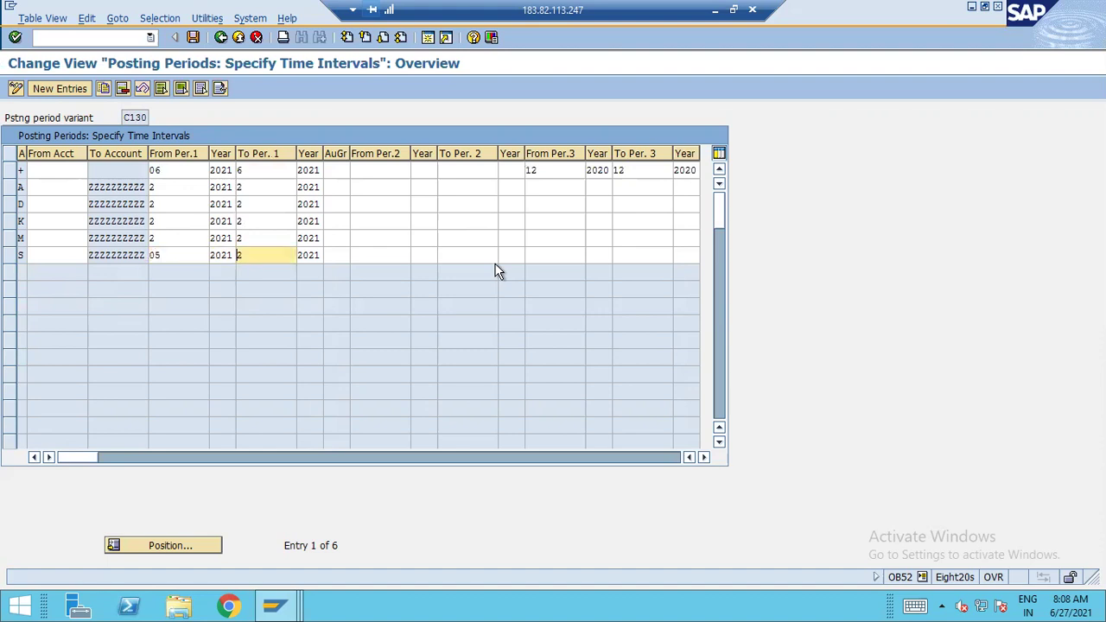
{"action": "type", "text": "6"}
{"action": "key", "text": "Tab"}
{"action": "key", "text": "shift+Tab"}
Save the C130 period changes under the third request in the user's own customizing requests
{"action": "left_click", "coordinate": [194, 37]}
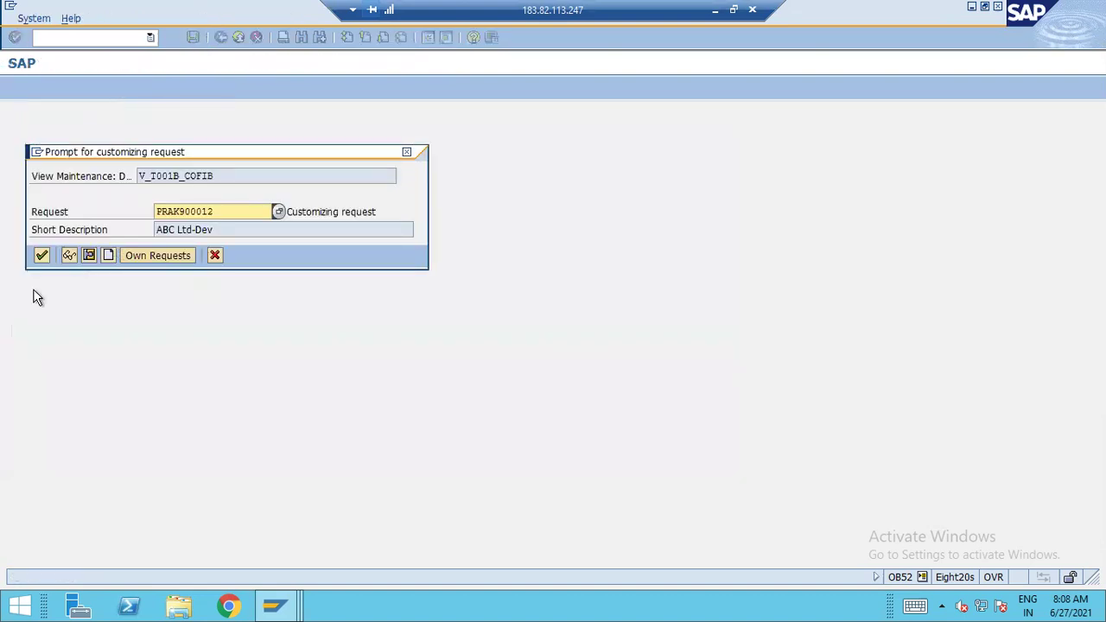
{"action": "left_click", "coordinate": [163, 257]}
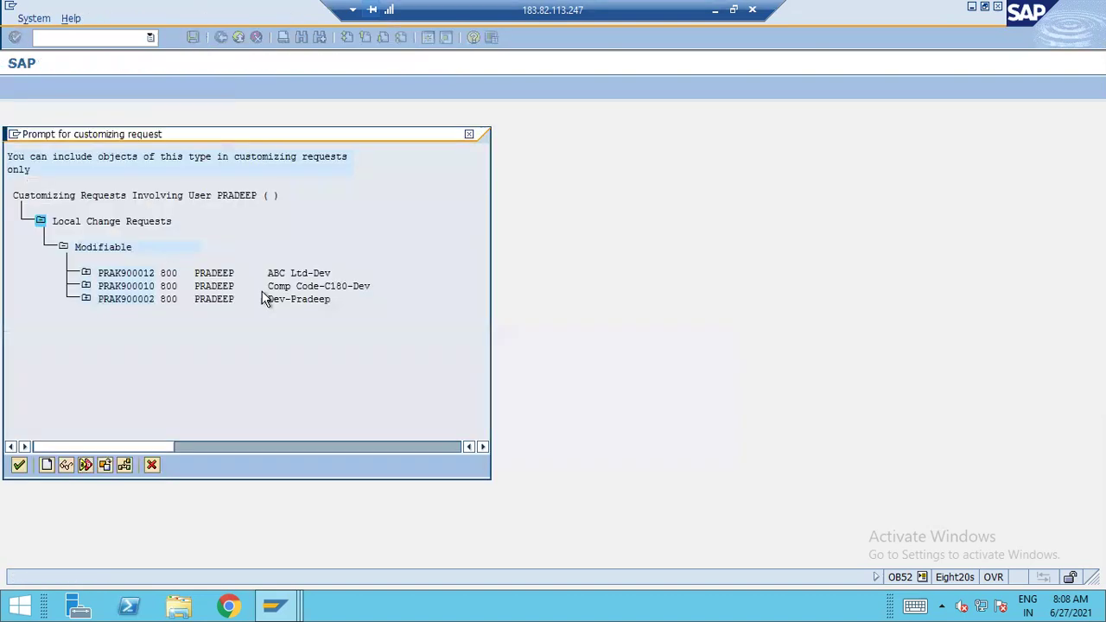
{"action": "double_click", "coordinate": [289, 299]}
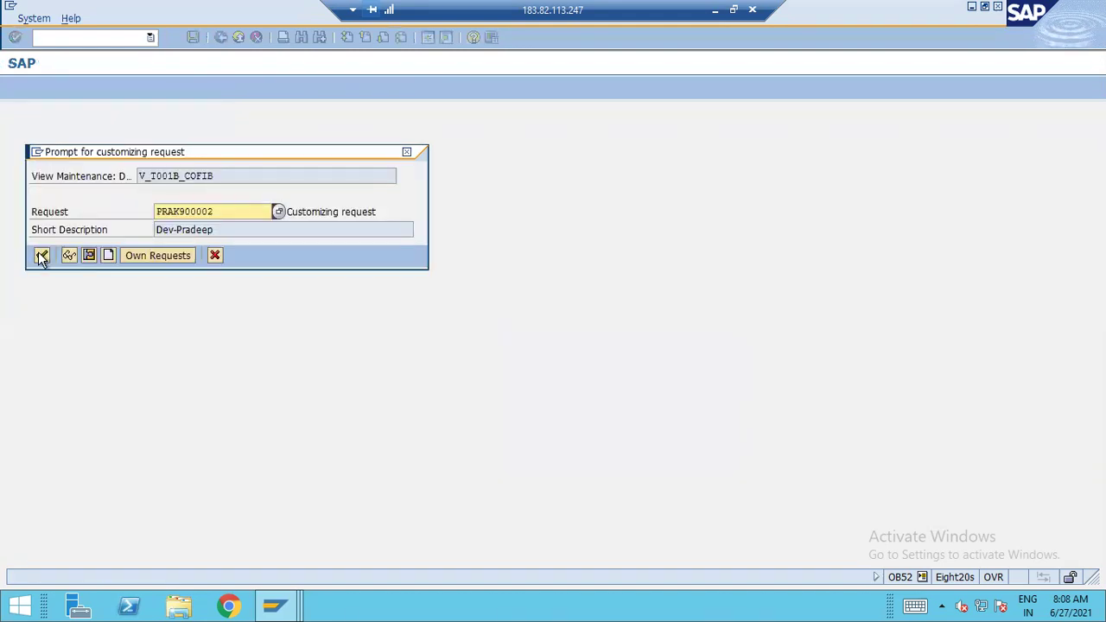
{"action": "left_click", "coordinate": [39, 254]}
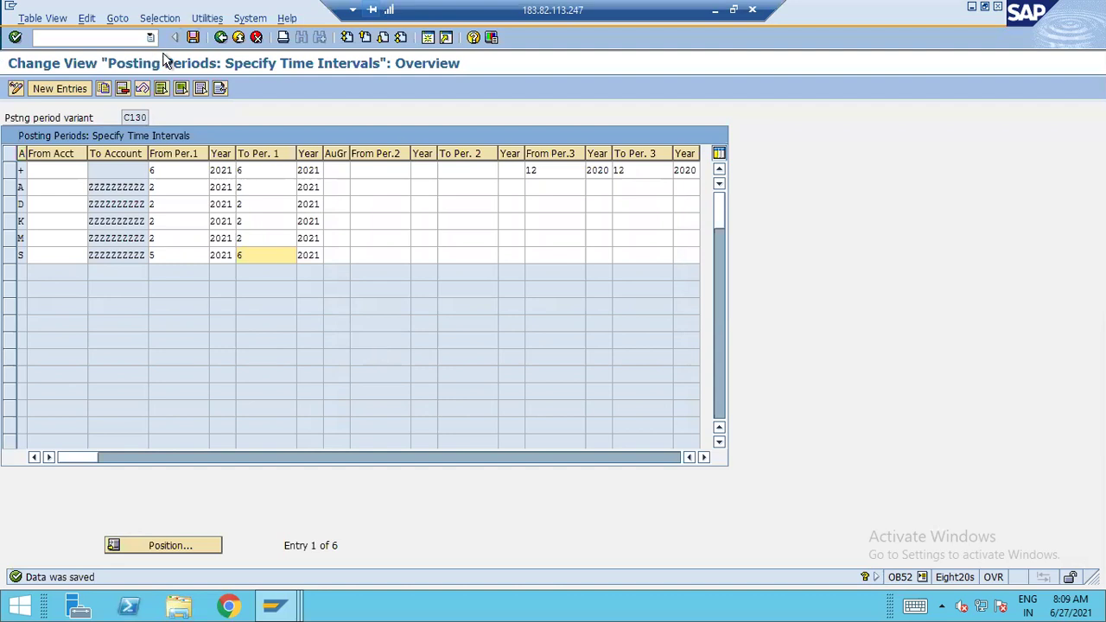
{"action": "left_click", "coordinate": [192, 37]}
Open a new session, close the old posting window and switch to SAP Easy Access
{"action": "left_click", "coordinate": [430, 38]}
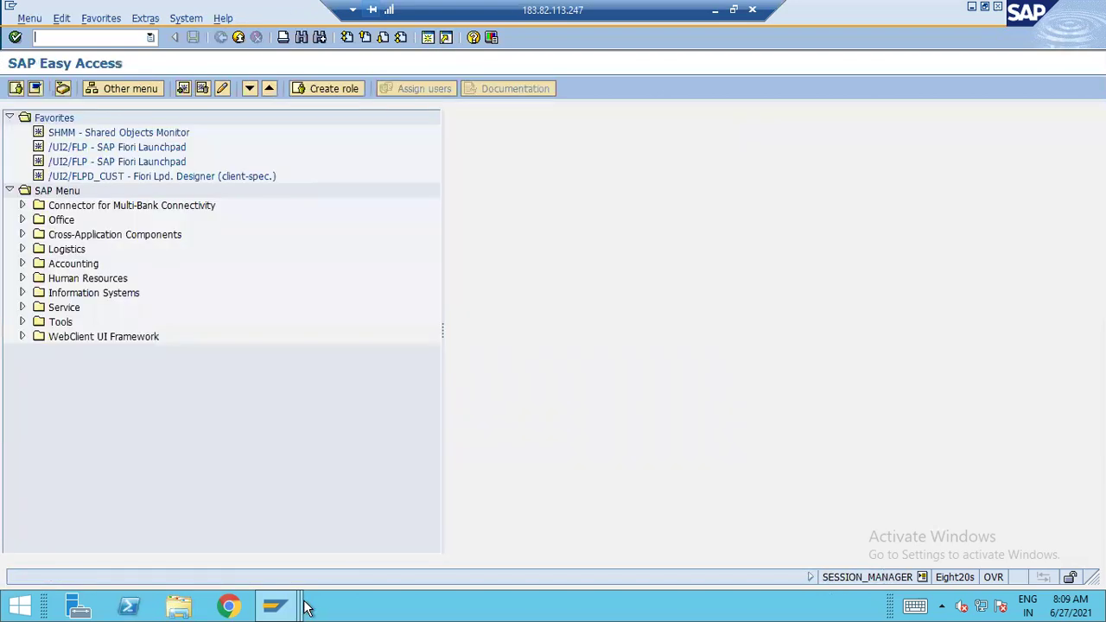
{"action": "mouse_move", "coordinate": [285, 607]}
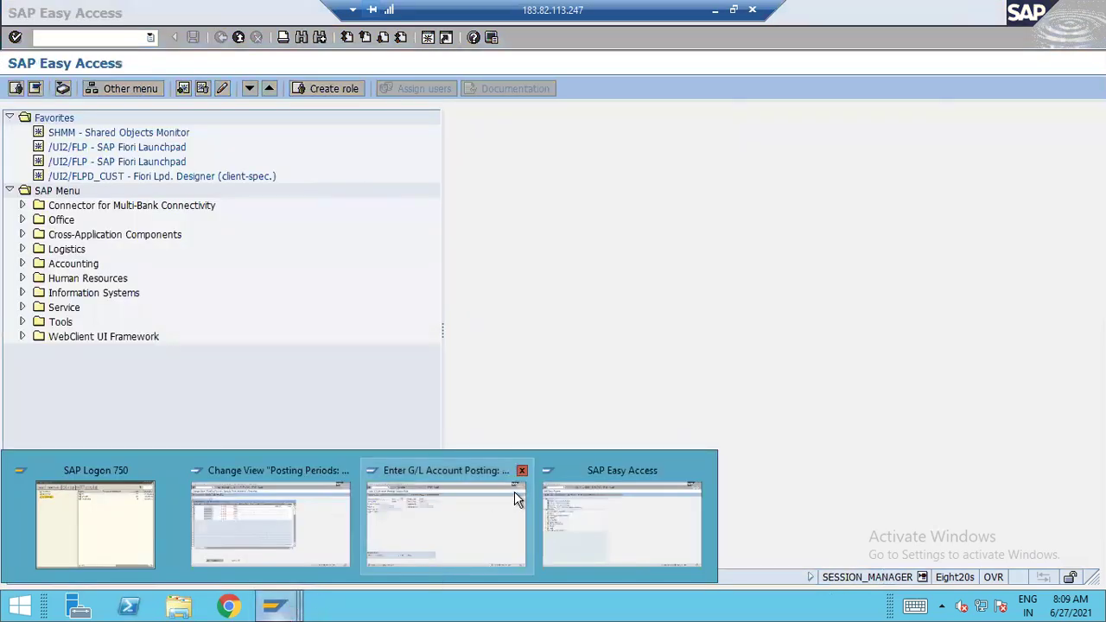
{"action": "left_click", "coordinate": [521, 472]}
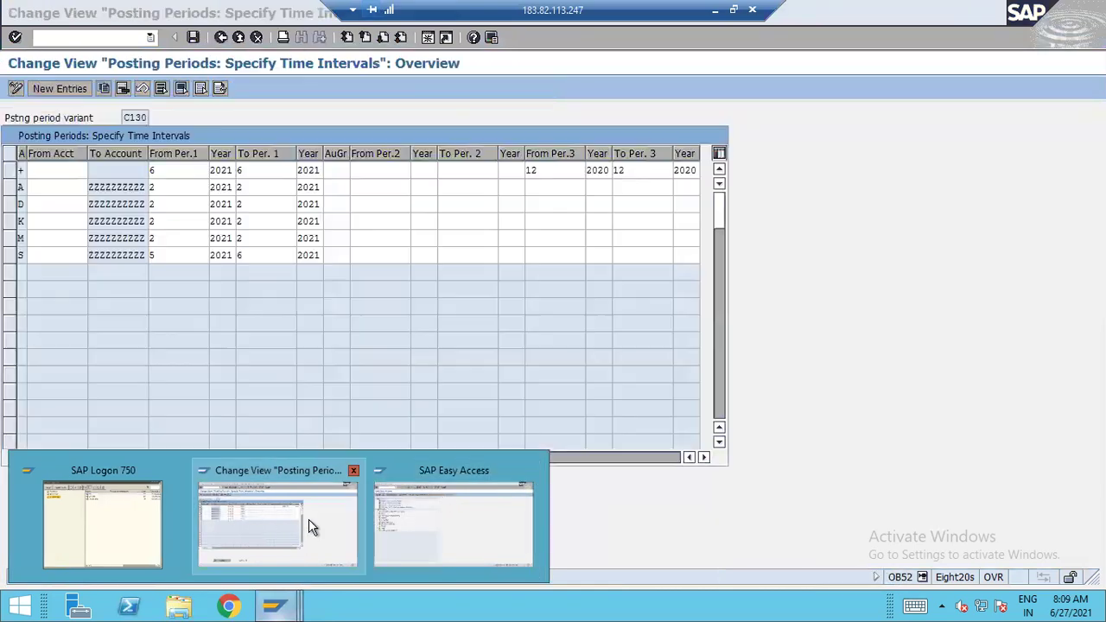
{"action": "left_click", "coordinate": [309, 525]}
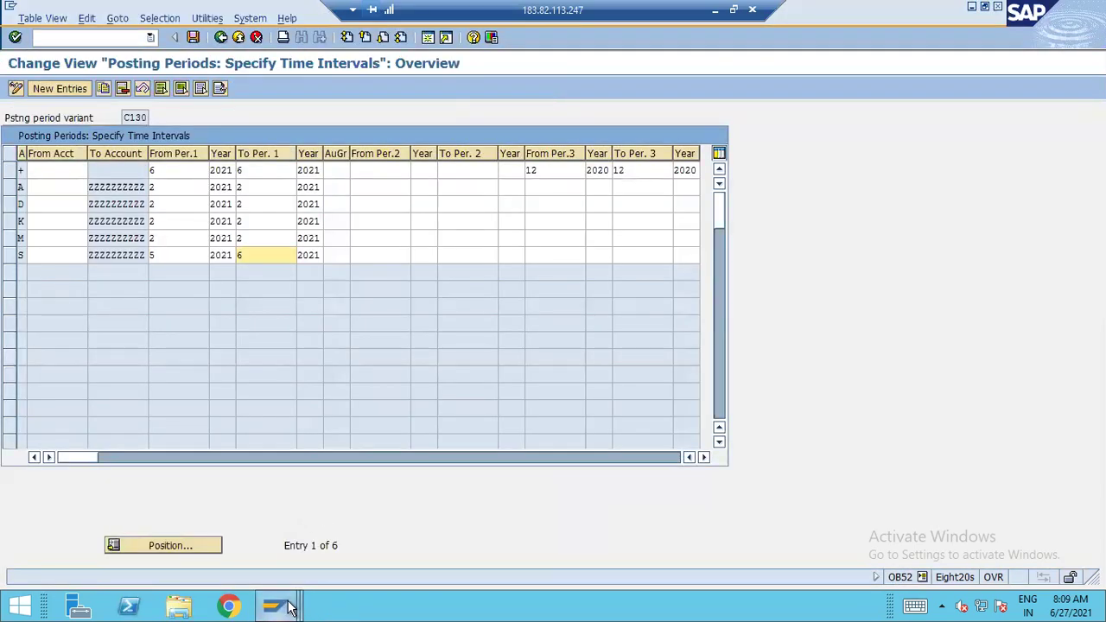
{"action": "mouse_move", "coordinate": [275, 607]}
{"action": "left_click", "coordinate": [440, 505]}
Start F-02 with document date 25.05.2021 and posting date 26.05.2021
{"action": "type", "text": "f-02"}
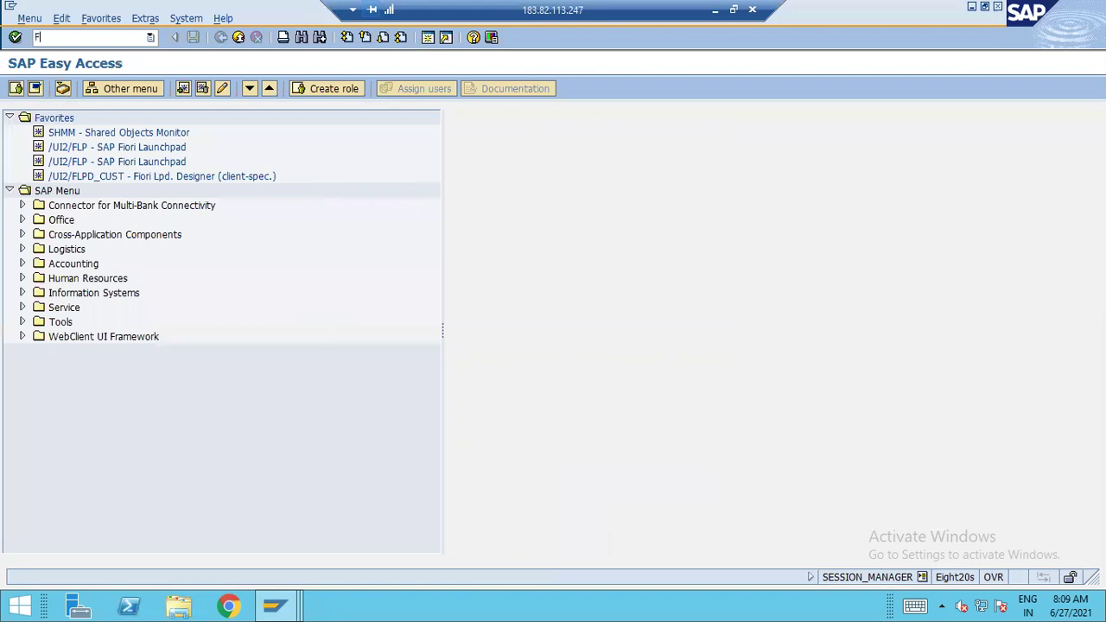
{"action": "key", "text": "Return"}
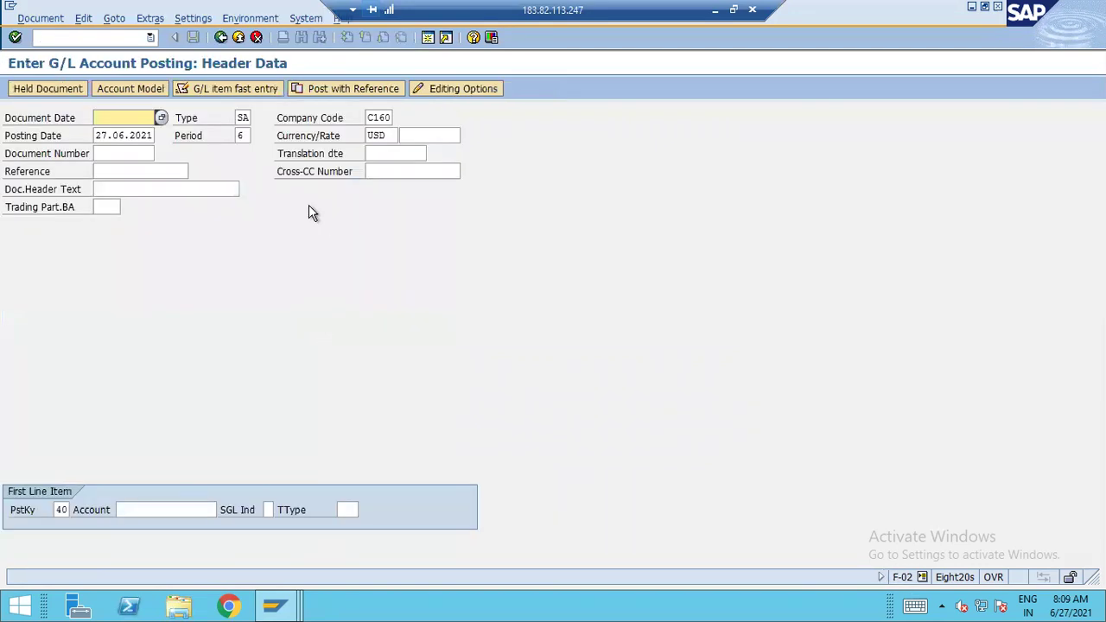
{"action": "type", "text": "25.05.2021"}
{"action": "key", "text": "Tab"}
{"action": "key", "text": "shift+Tab"}
{"action": "key", "text": "Tab"}
{"action": "key", "text": "Tab"}
{"action": "key", "text": "Tab"}
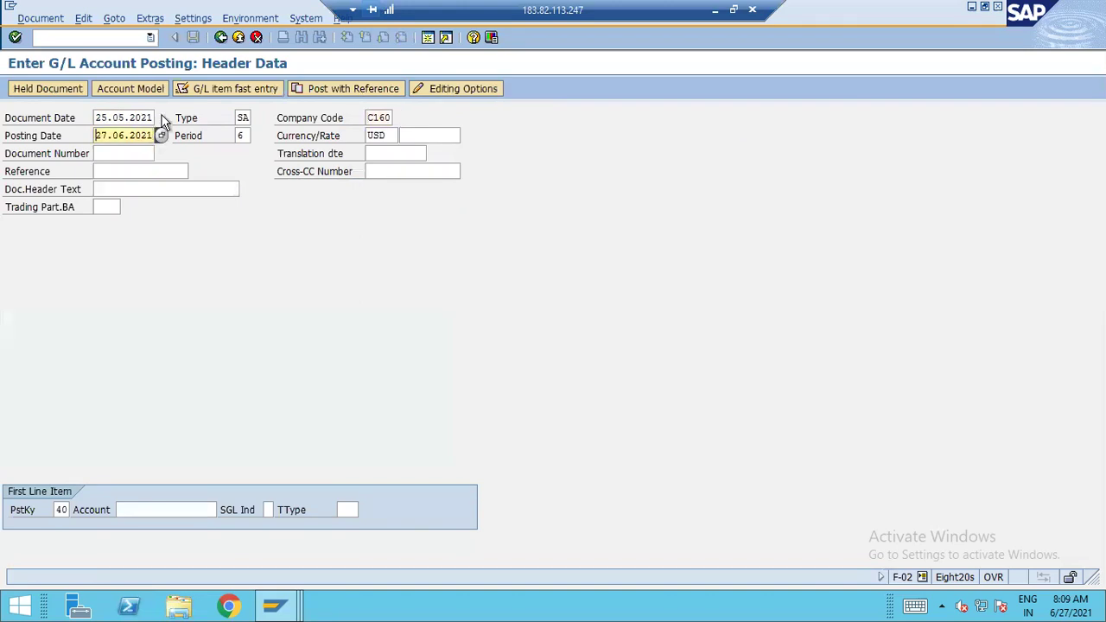
{"action": "left_click", "coordinate": [161, 136]}
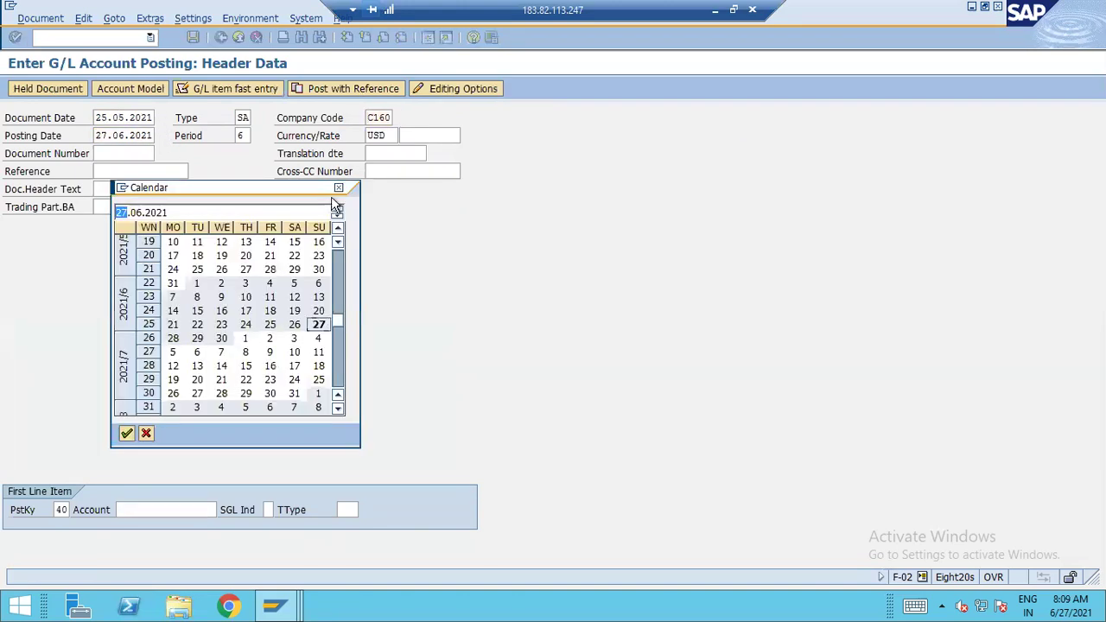
{"action": "double_click", "coordinate": [221, 270]}
{"action": "key", "text": "Tab"}
{"action": "key", "text": "Tab"}
Set period 5 and company code C130, then validate the header, which reports period 002 2021 not open
{"action": "key", "text": "shift+Tab"}
{"action": "key", "text": "BackSpace"}
{"action": "type", "text": "5"}
{"action": "key", "text": "Tab"}
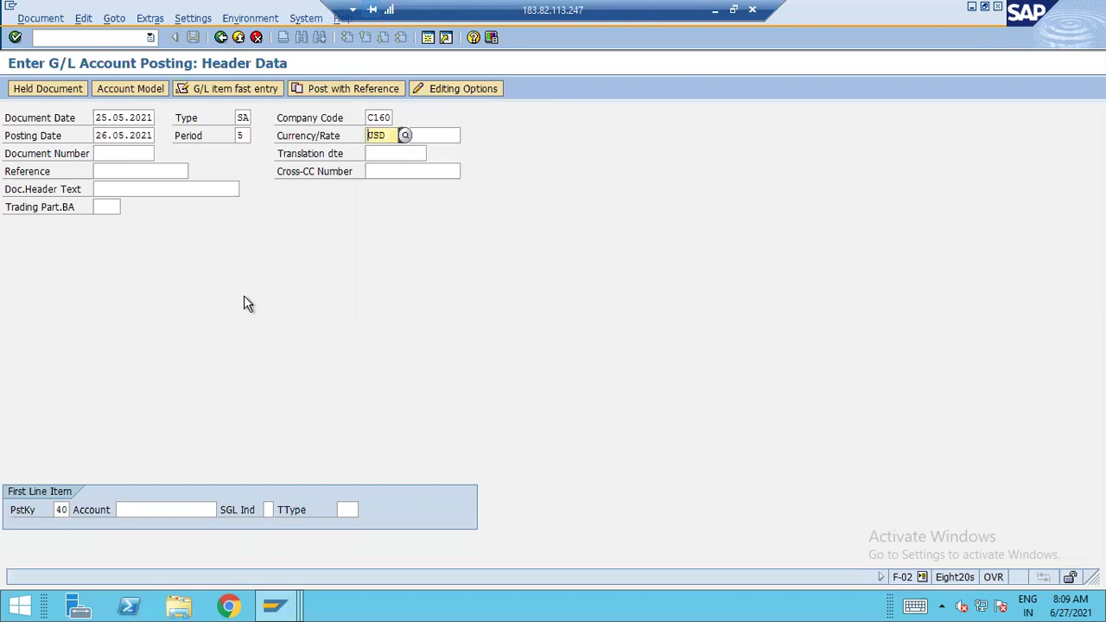
{"action": "key", "text": "shift+Tab"}
{"action": "key", "text": "shift+Tab"}
{"action": "key", "text": "shift+Tab"}
{"action": "key", "text": "Delete"}
{"action": "key", "text": "Delete"}
{"action": "key", "text": "Delete"}
{"action": "key", "text": "Delete"}
{"action": "type", "text": "C130"}
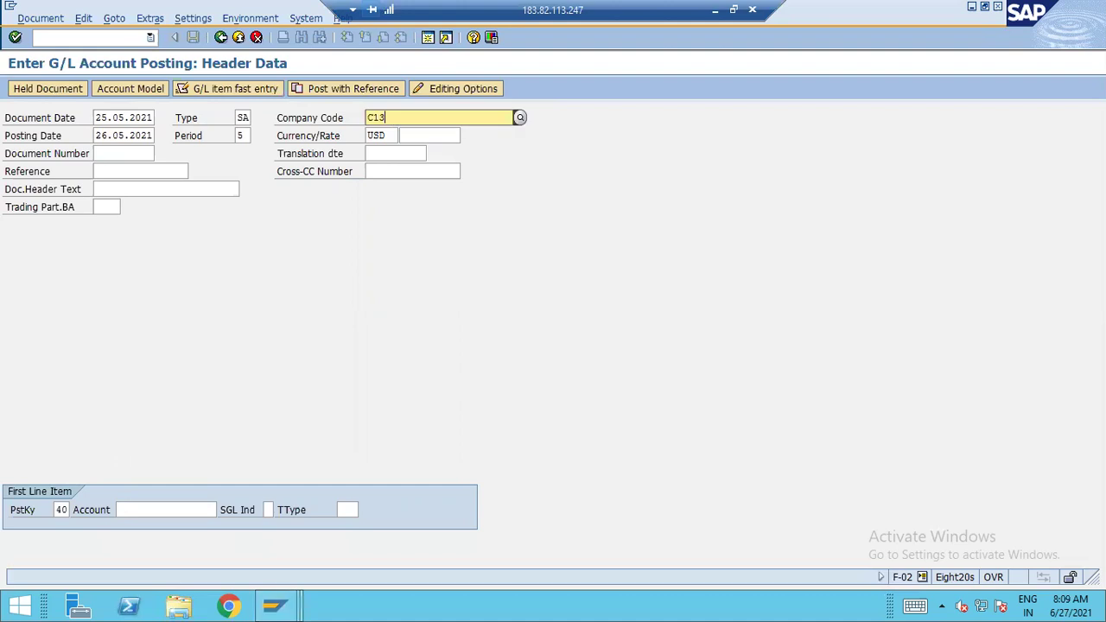
{"action": "key", "text": "Tab"}
{"action": "key", "text": "Tab"}
{"action": "key", "text": "Tab"}
{"action": "key", "text": "Tab"}
{"action": "key", "text": "Tab"}
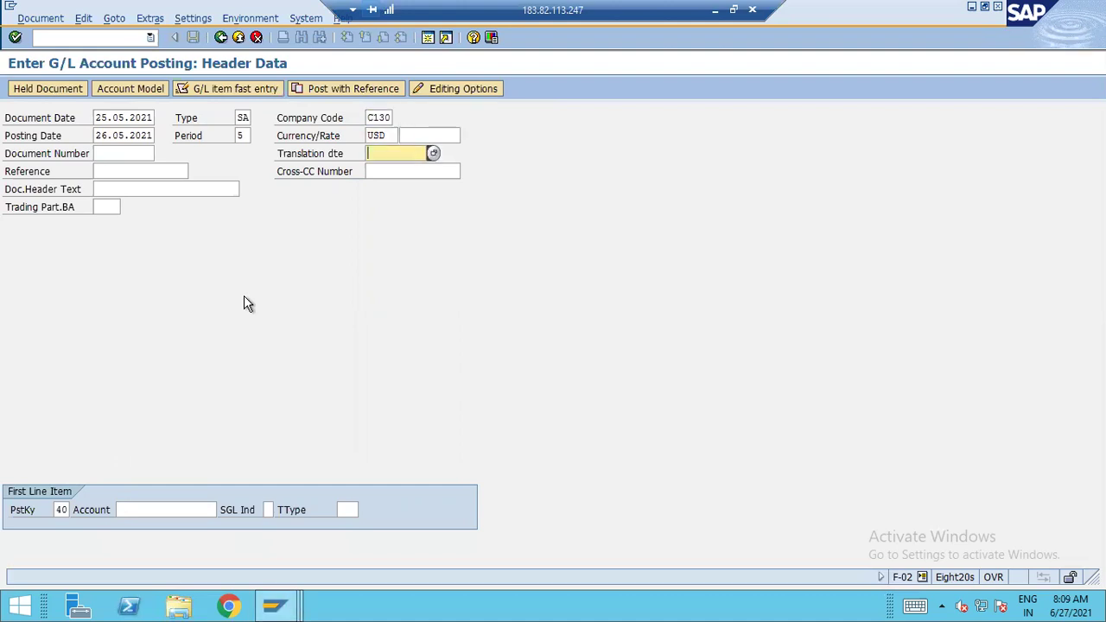
{"action": "key", "text": "Return"}
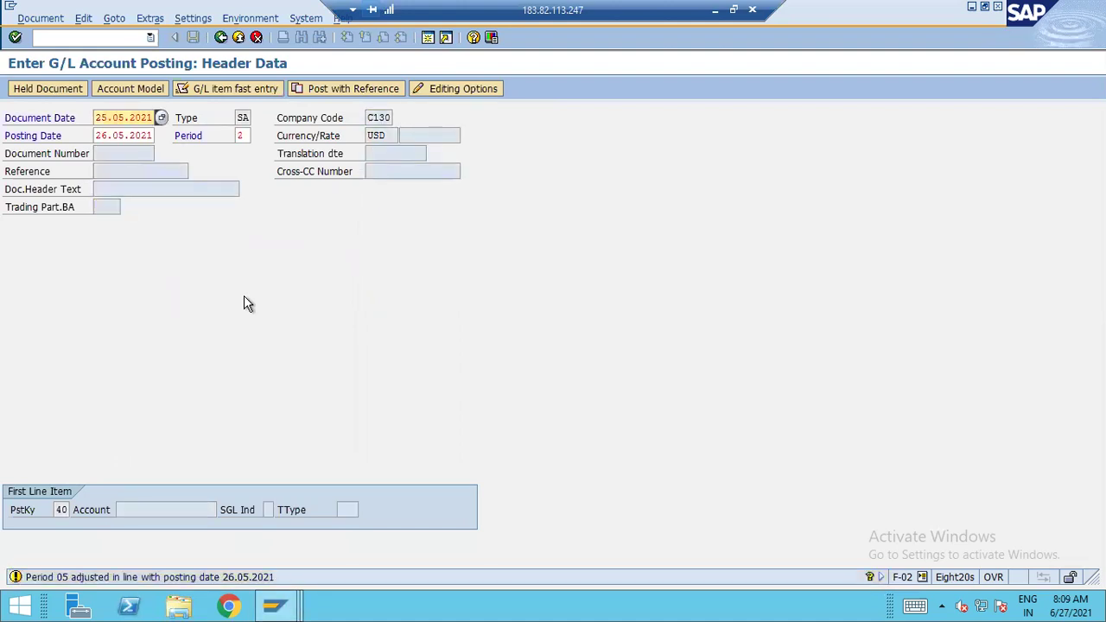
{"action": "key", "text": "Return"}
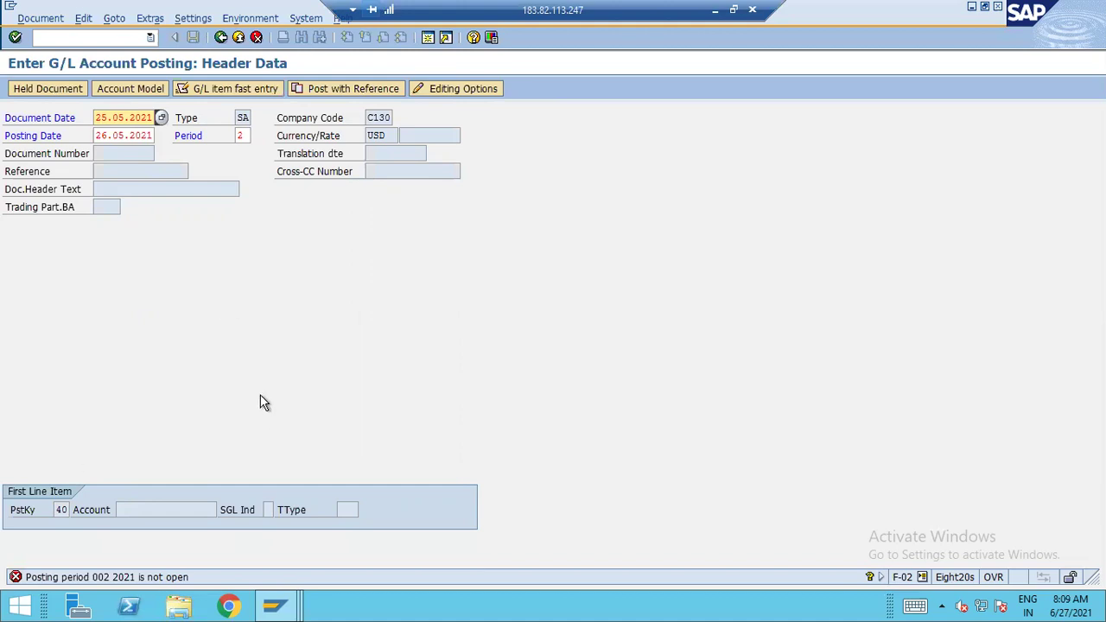
Run OBY6 in a second session to view company code global data
{"action": "left_click", "coordinate": [427, 39]}
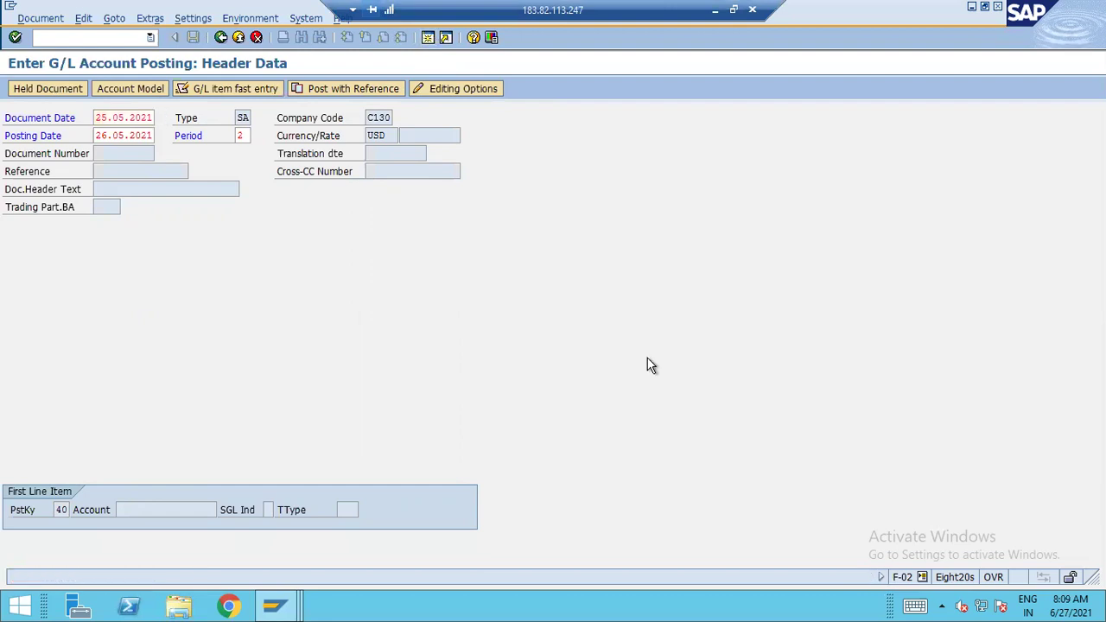
{"action": "type", "text": "OBY6"}
{"action": "key", "text": "Return"}
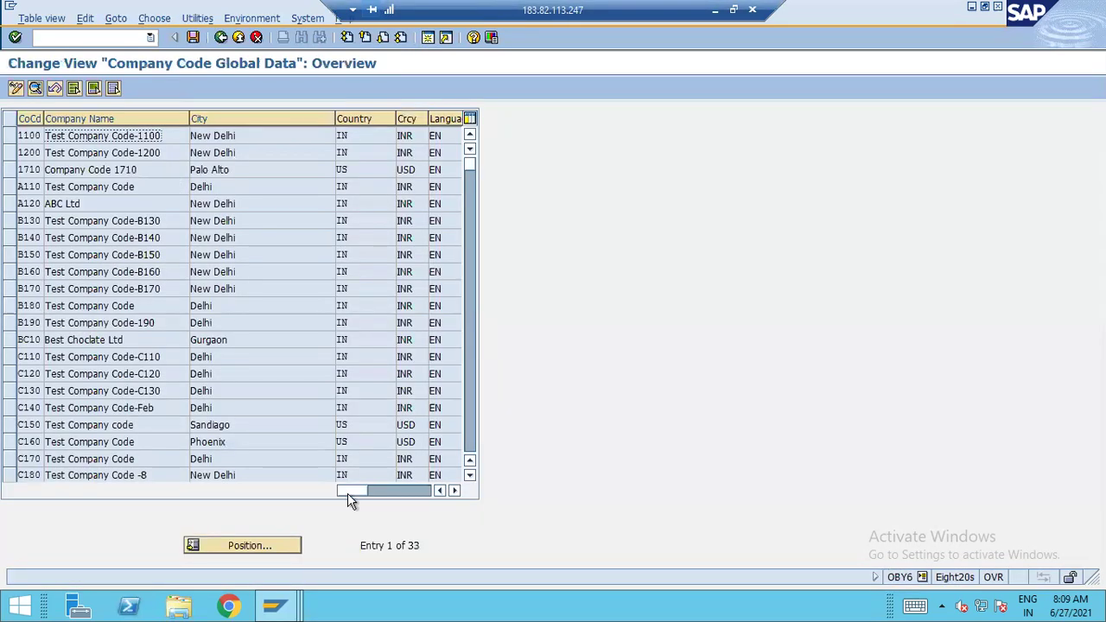
Position the OBY6 company code list at C130, then return to the F-02 header
{"action": "left_click", "coordinate": [295, 545]}
{"action": "type", "text": "C13"}
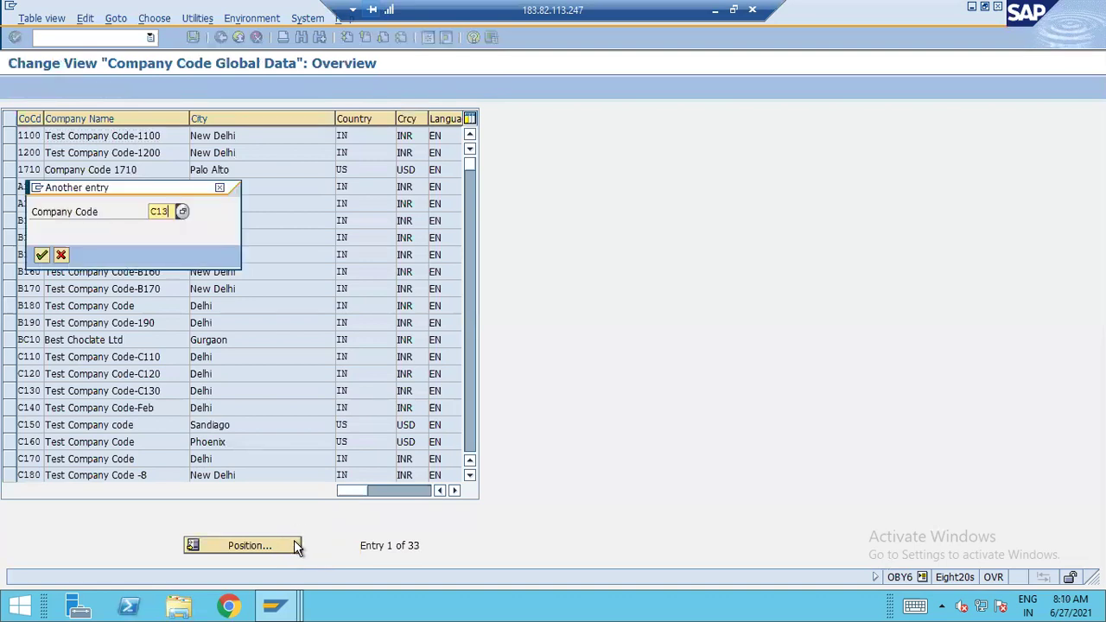
{"action": "type", "text": "0"}
{"action": "key", "text": "Return"}
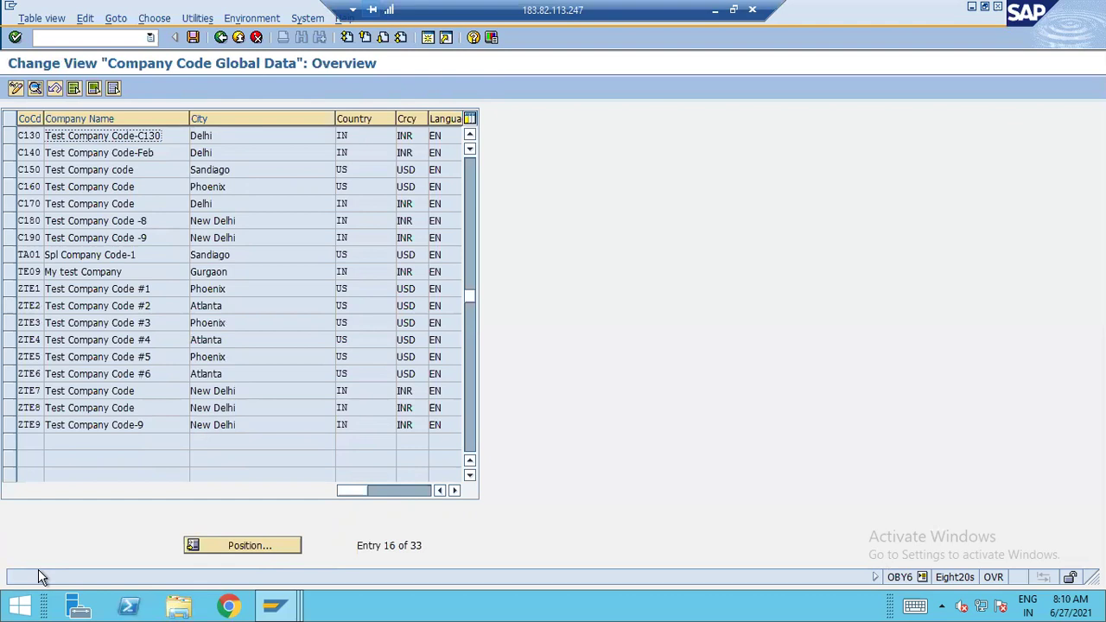
{"action": "key", "text": "F10"}
{"action": "key", "text": "Escape"}
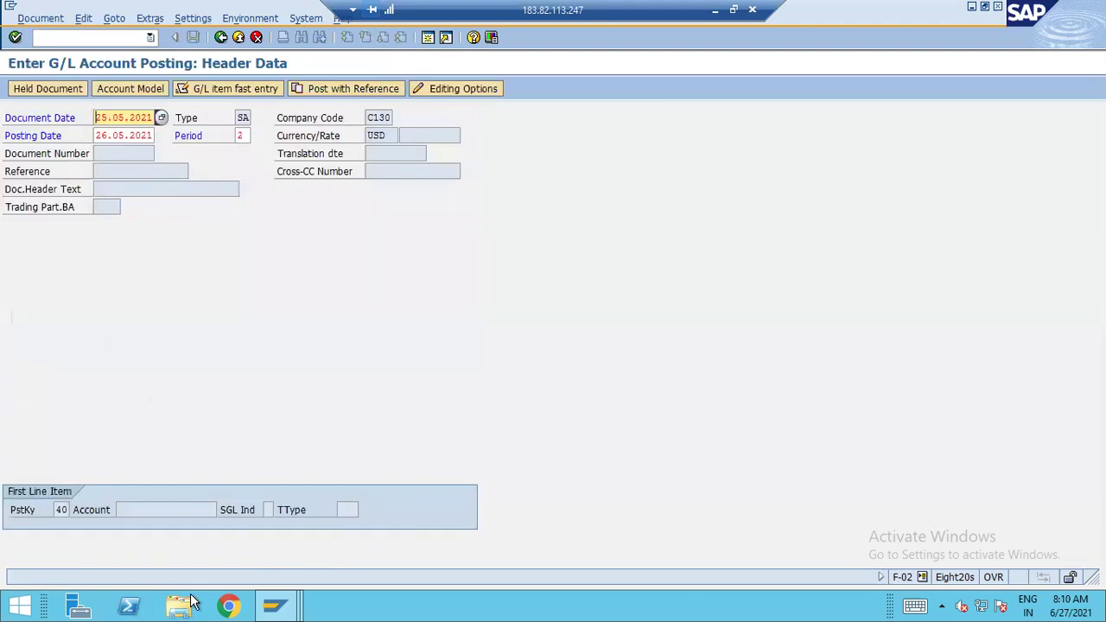
In the C130 posting periods window, set the + row to periods 3–3
{"action": "left_click", "coordinate": [287, 607]}
{"action": "left_click", "coordinate": [299, 538]}
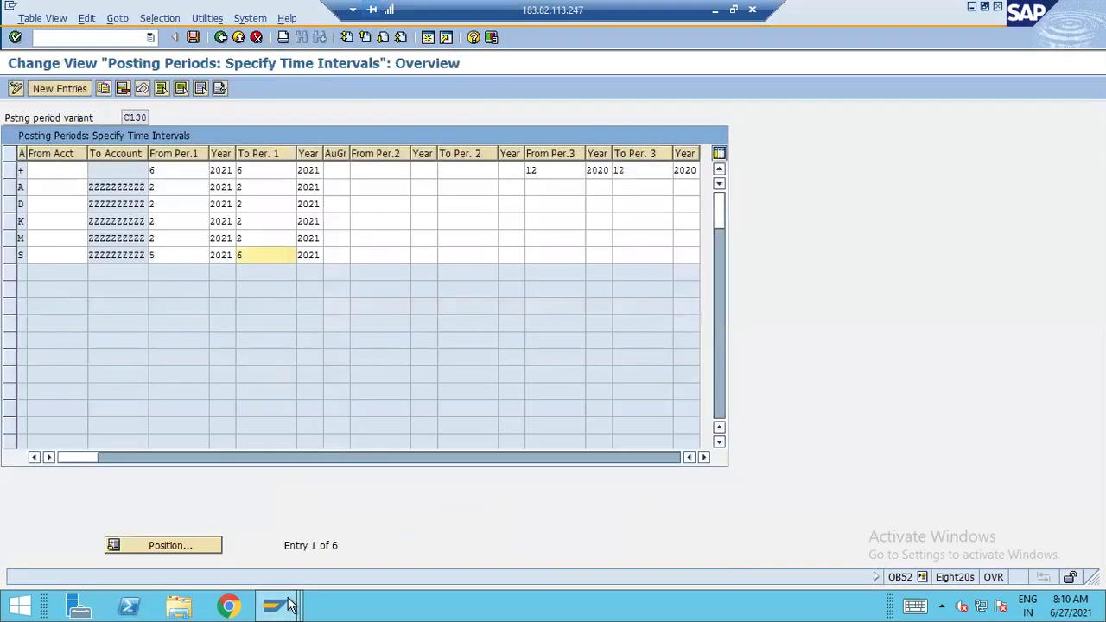
{"action": "left_click", "coordinate": [178, 169]}
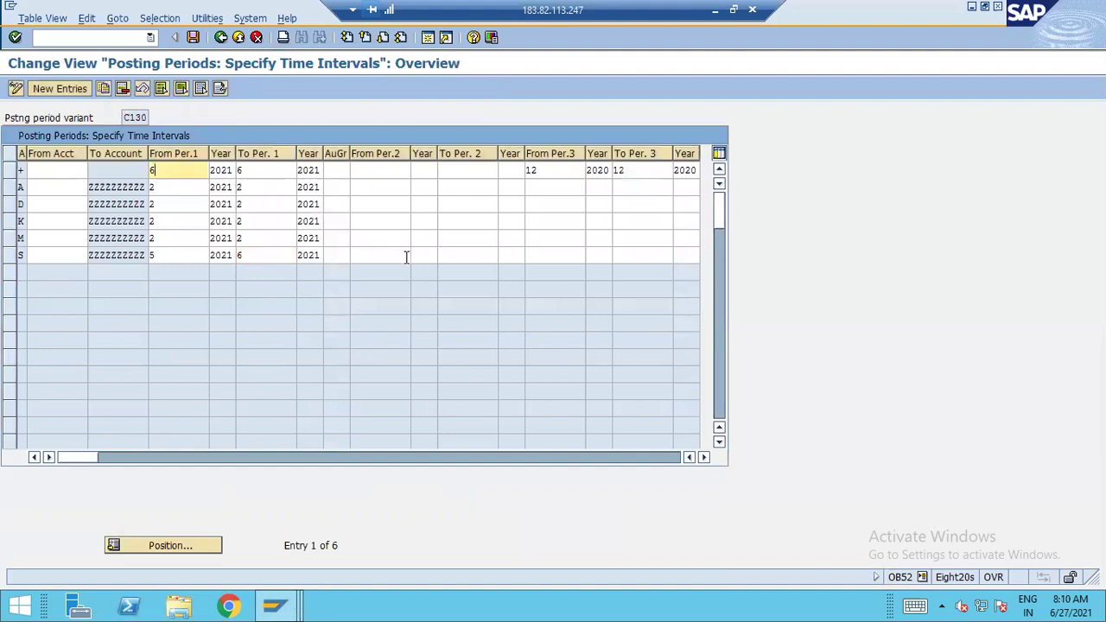
{"action": "key", "text": "BackSpace"}
{"action": "type", "text": "3"}
{"action": "key", "text": "Tab"}
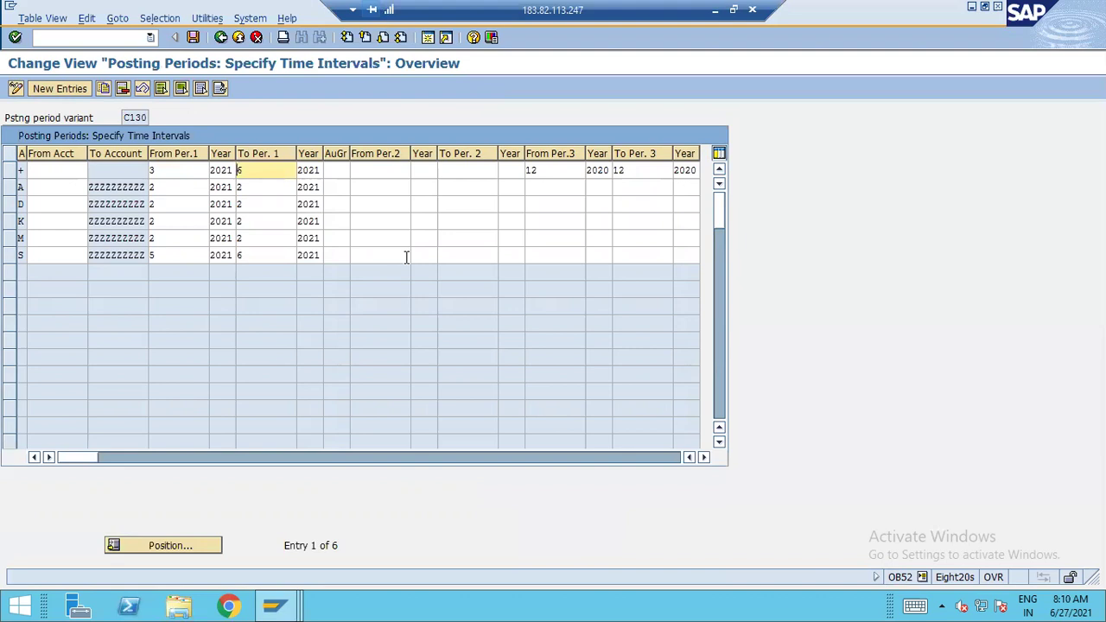
{"action": "key", "text": "Delete"}
{"action": "type", "text": "3"}
{"action": "key", "text": "Tab"}
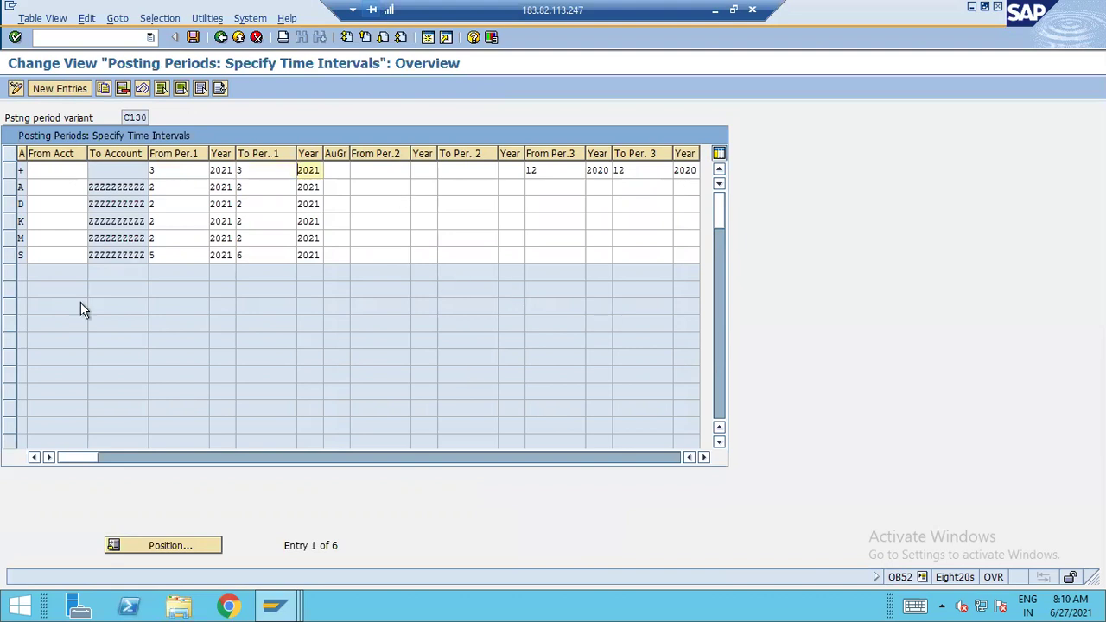
Set row S to periods 2–3, save, and go back to the F-02 header
{"action": "left_click", "coordinate": [169, 253]}
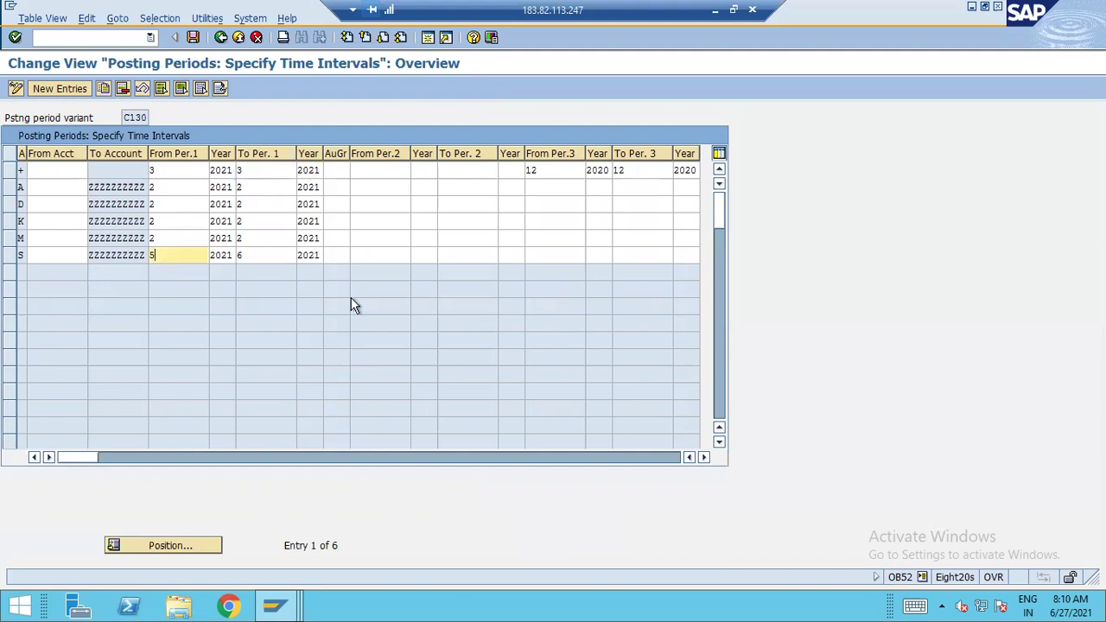
{"action": "key", "text": "BackSpace"}
{"action": "type", "text": "2"}
{"action": "key", "text": "Tab"}
{"action": "key", "text": "Tab"}
{"action": "key", "text": "Delete"}
{"action": "type", "text": "3"}
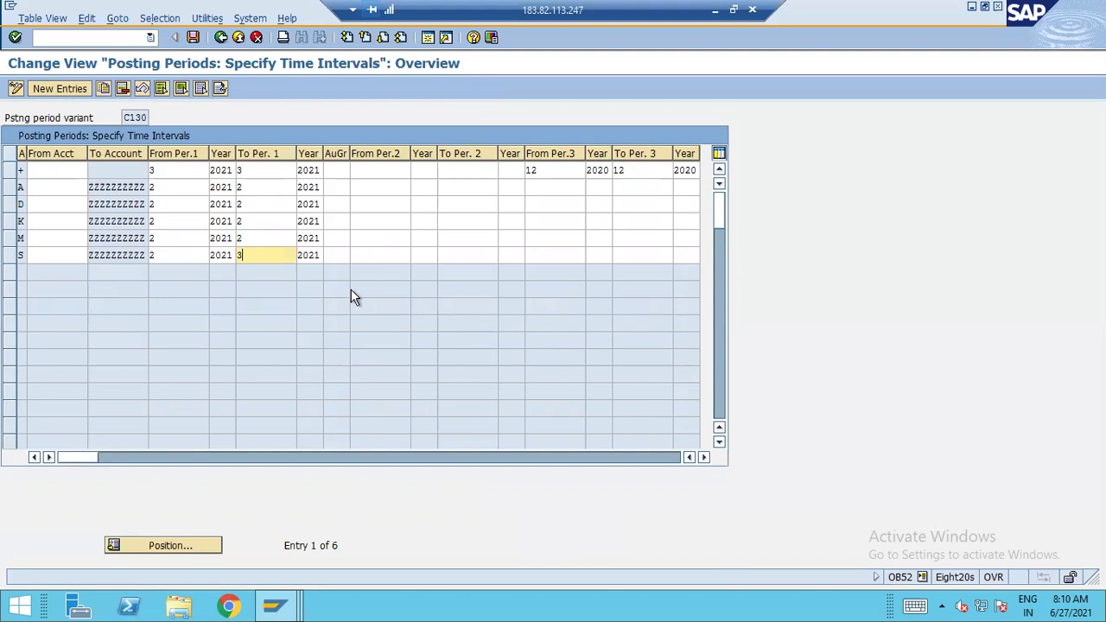
{"action": "key", "text": "ctrl+s"}
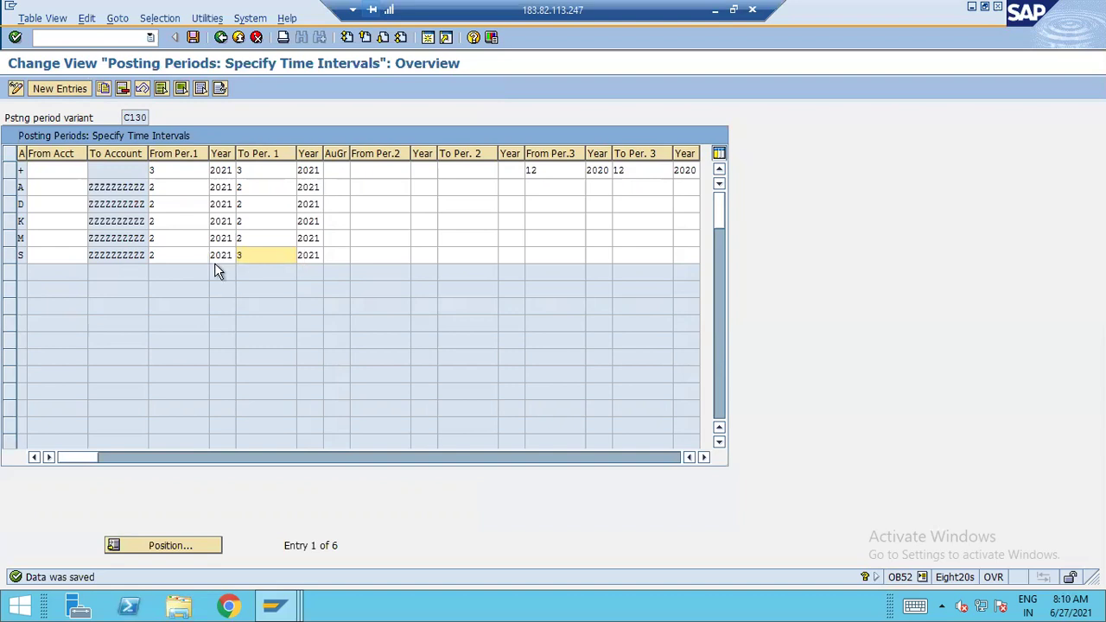
{"action": "key", "text": "alt"}
Revalidate the F-02 header, still rejecting period 002 2021, then go back to C130's OB52 table
{"action": "key", "text": "alt+Tab"}
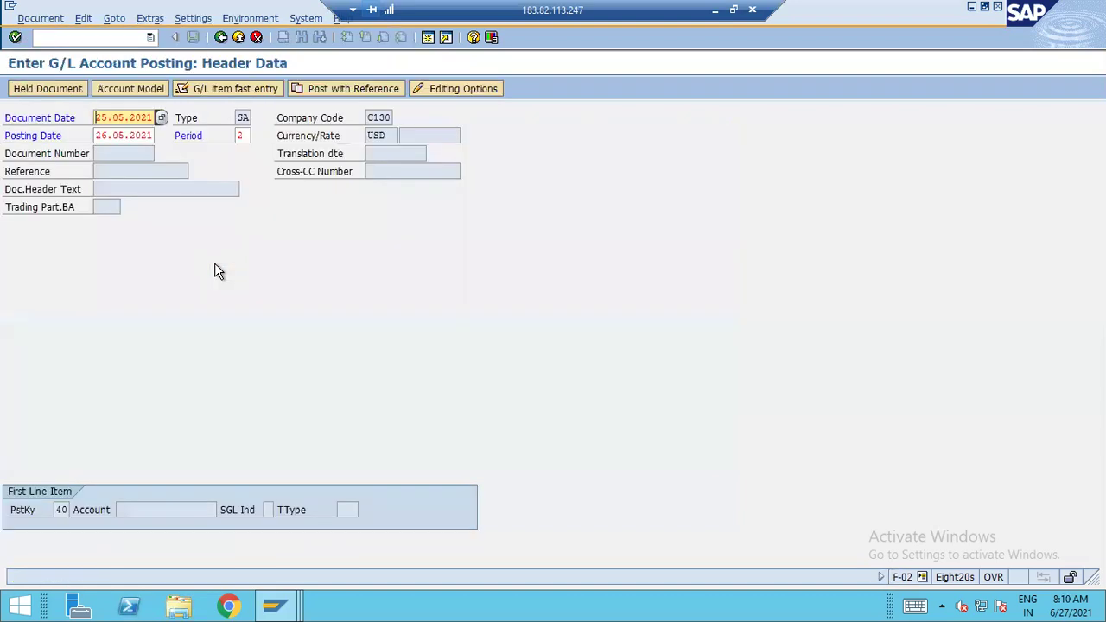
{"action": "key", "text": "Return"}
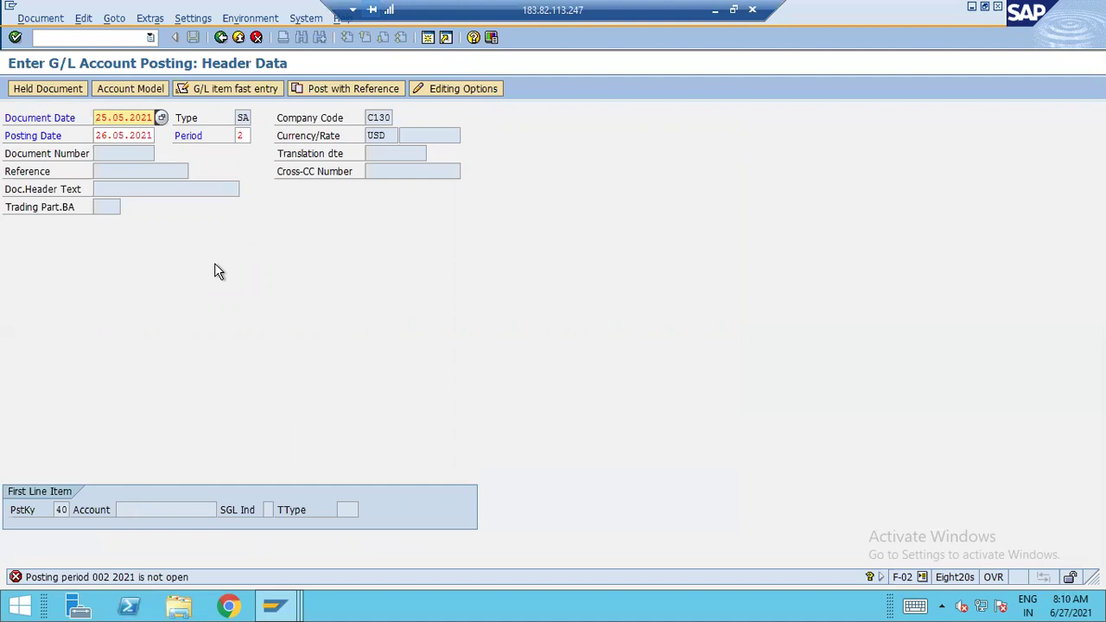
{"action": "key", "text": "alt+d"}
{"action": "key", "text": "alt+Tab"}
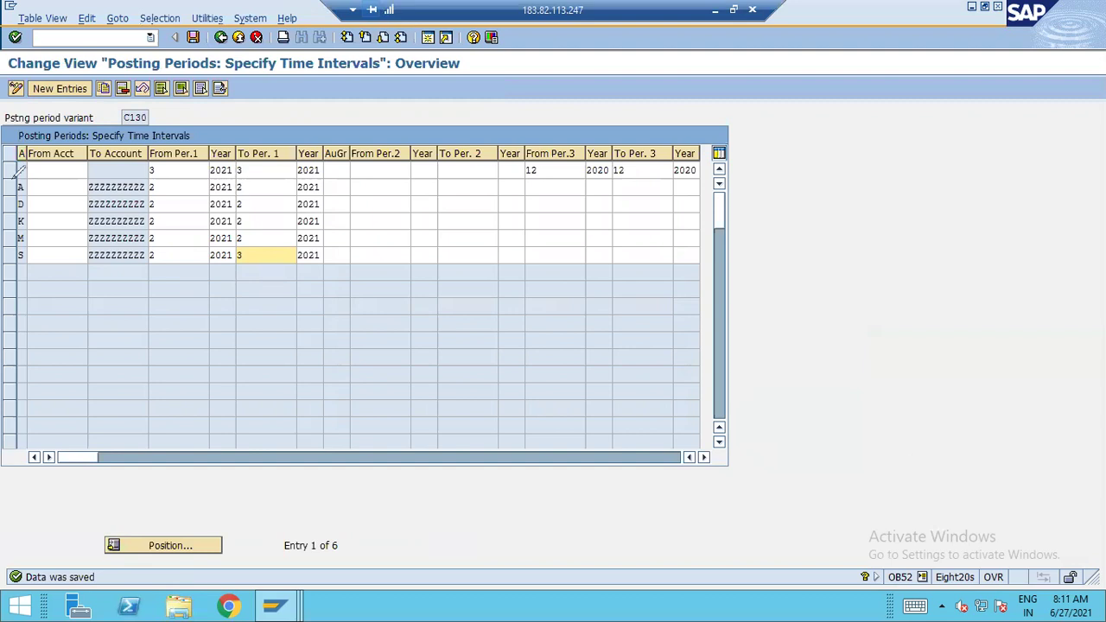
{"action": "mouse_move", "coordinate": [21, 172]}
{"action": "left_mouse_down"}
{"action": "mouse_move", "coordinate": [347, 177]}
{"action": "mouse_move", "coordinate": [377, 250]}
{"action": "mouse_move", "coordinate": [151, 304]}
{"action": "mouse_move", "coordinate": [16, 285]}
{"action": "left_mouse_up"}
{"action": "mouse_move", "coordinate": [10, 240]}
{"action": "left_mouse_down"}
{"action": "mouse_move", "coordinate": [13, 173]}
{"action": "mouse_move", "coordinate": [30, 144]}
{"action": "mouse_move", "coordinate": [26, 164]}
{"action": "mouse_move", "coordinate": [100, 97]}
{"action": "left_mouse_up"}
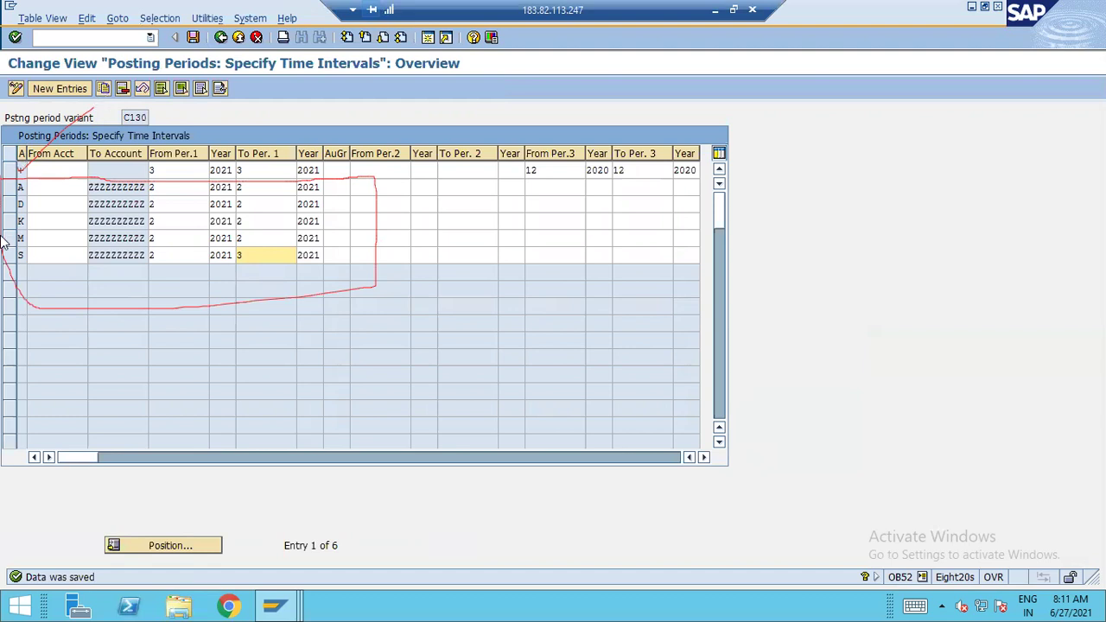
{"action": "left_click_drag", "start_coordinate": [104, 266], "coordinate": [179, 241]}
{"action": "left_click_drag", "start_coordinate": [156, 278], "coordinate": [200, 255]}
{"action": "mouse_move", "coordinate": [174, 167]}
{"action": "left_mouse_down"}
{"action": "mouse_move", "coordinate": [153, 175]}
{"action": "mouse_move", "coordinate": [154, 143]}
{"action": "mouse_move", "coordinate": [175, 161]}
{"action": "left_mouse_up"}
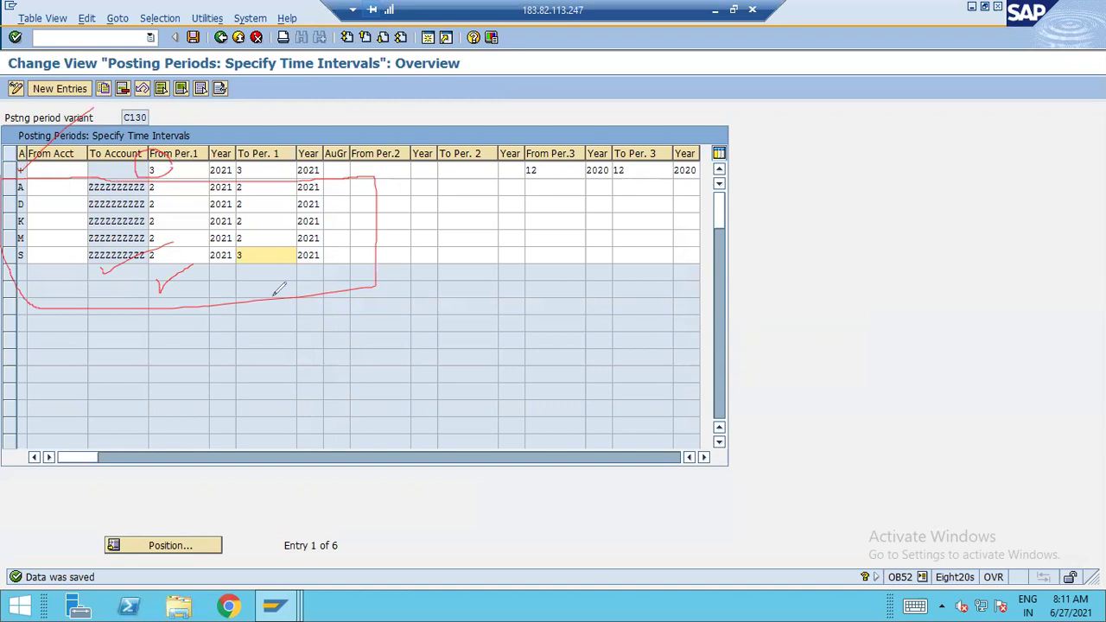
{"action": "mouse_move", "coordinate": [369, 231]}
{"action": "left_mouse_down"}
{"action": "mouse_move", "coordinate": [418, 228]}
{"action": "mouse_move", "coordinate": [456, 195]}
{"action": "mouse_move", "coordinate": [465, 235]}
{"action": "mouse_move", "coordinate": [520, 221]}
{"action": "left_mouse_up"}
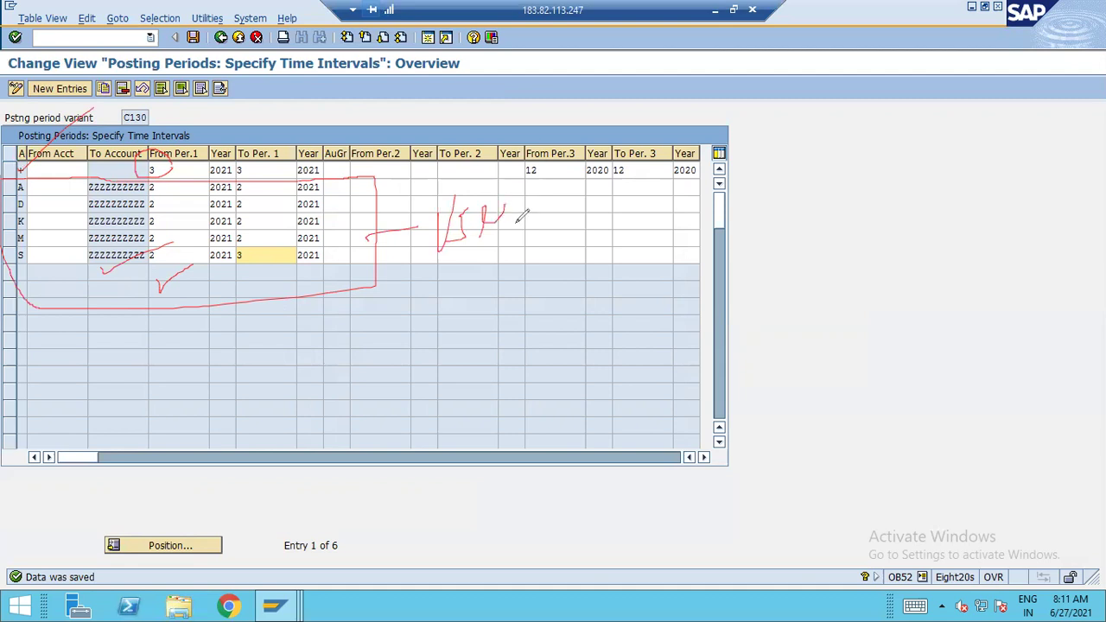
{"action": "left_click_drag", "start_coordinate": [430, 287], "coordinate": [666, 230]}
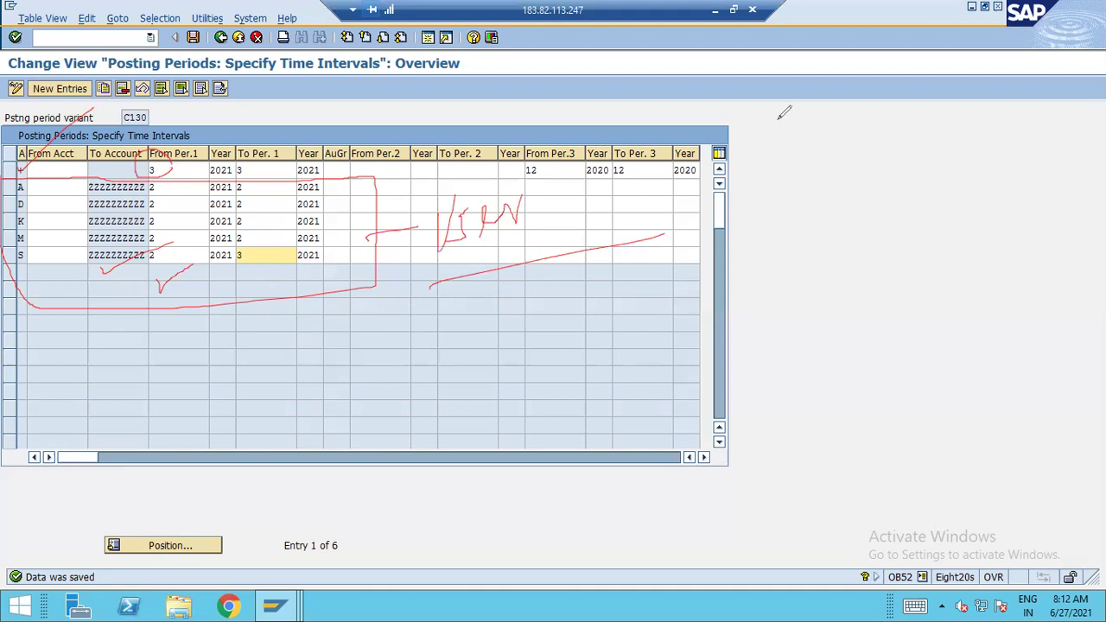
{"action": "key", "text": "e"}
Change the + row's starting period from 3 to 2 and save variant C130
{"action": "key", "text": "Escape"}
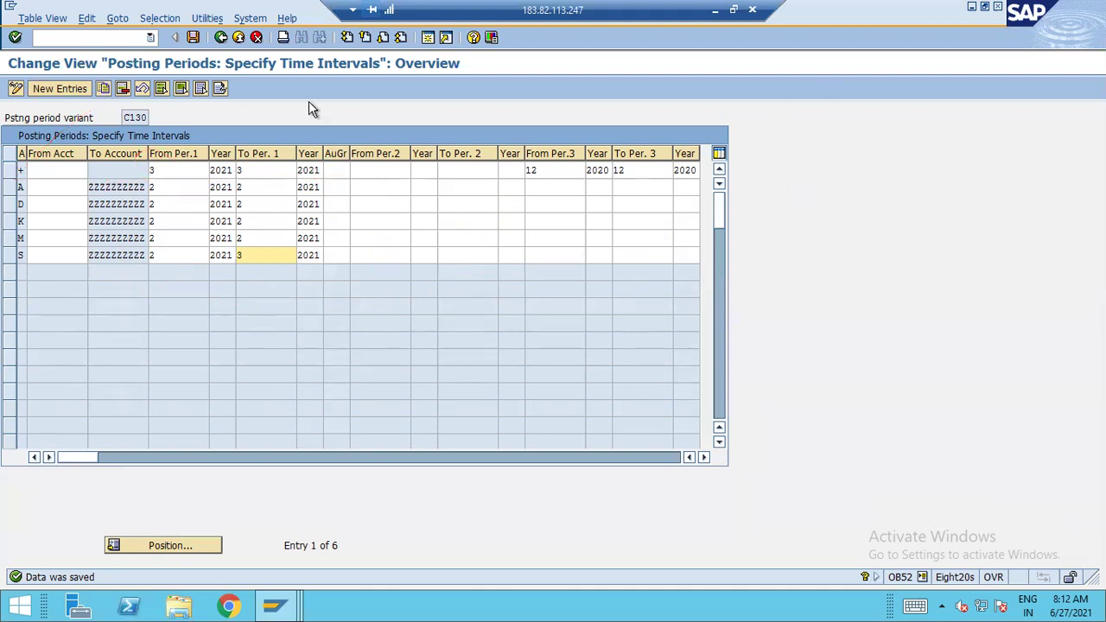
{"action": "left_click", "coordinate": [183, 174]}
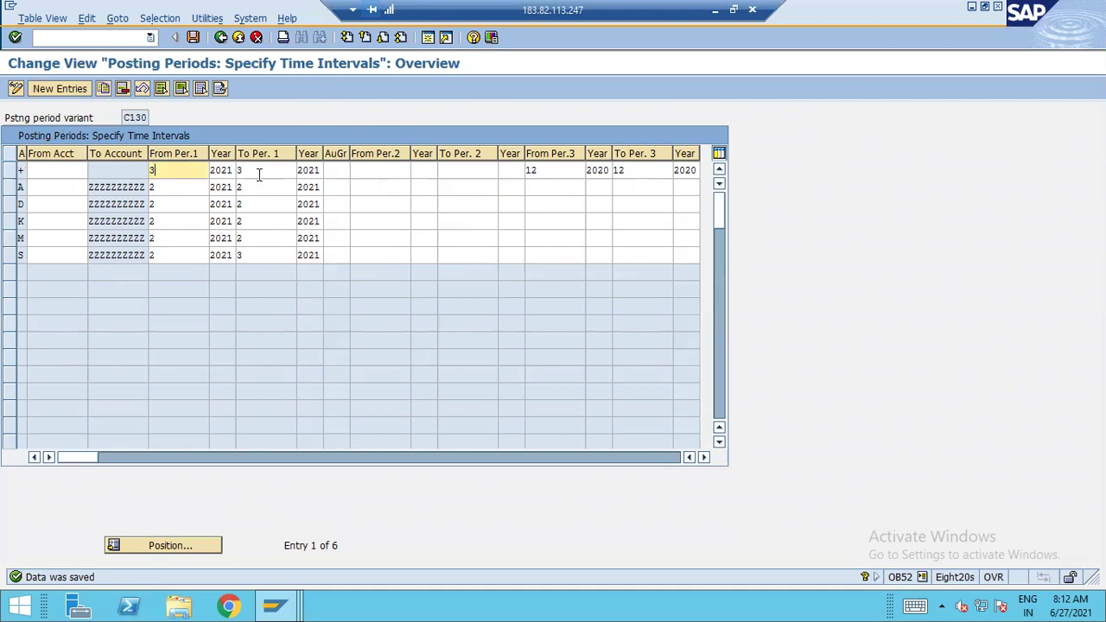
{"action": "key", "text": "BackSpace"}
{"action": "type", "text": "2"}
{"action": "key", "text": "Tab"}
{"action": "key", "text": "shift+Tab"}
{"action": "key", "text": "ctrl+s"}
Revalidate the C130 header with period 2 now accepted, preview G/L accounts, and return to OB52
{"action": "key", "text": "alt+Tab"}
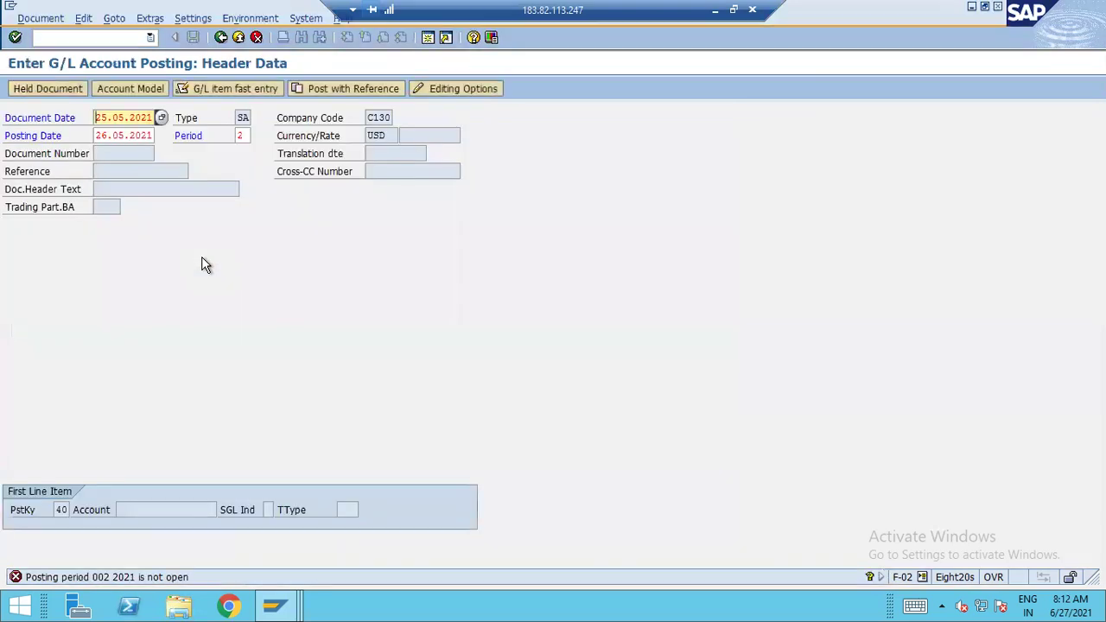
{"action": "key", "text": "Return"}
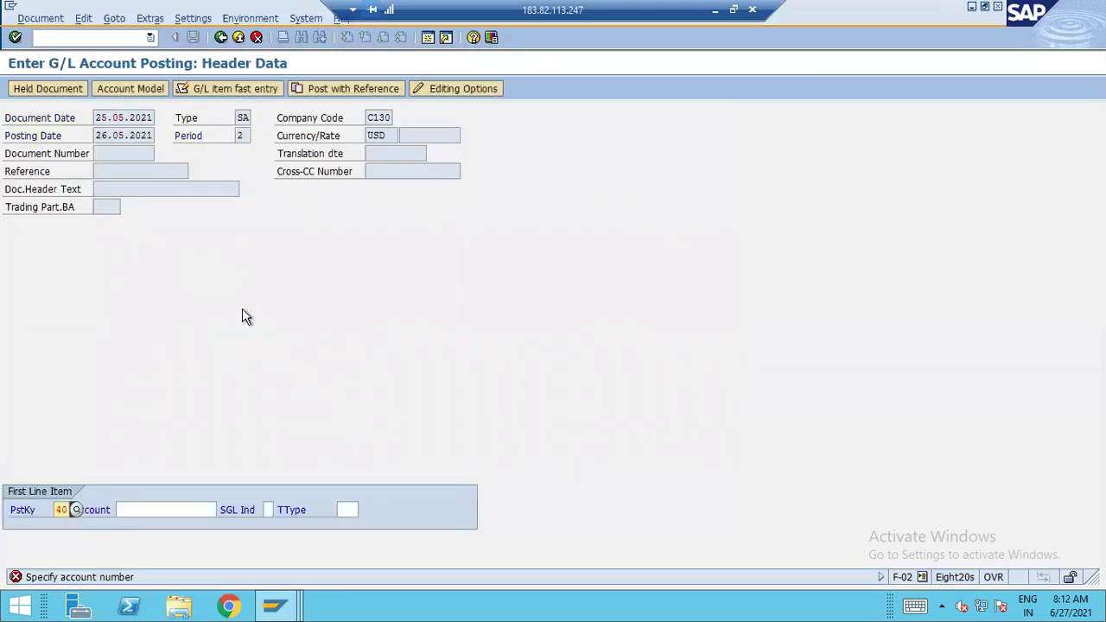
{"action": "key", "text": "Tab"}
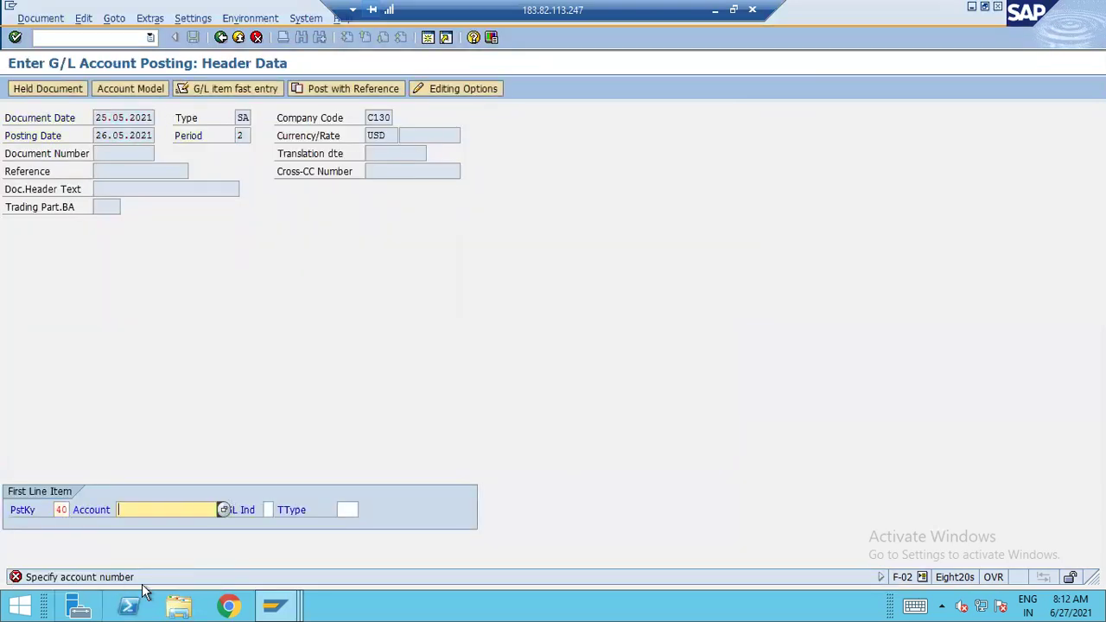
{"action": "left_click", "coordinate": [225, 509]}
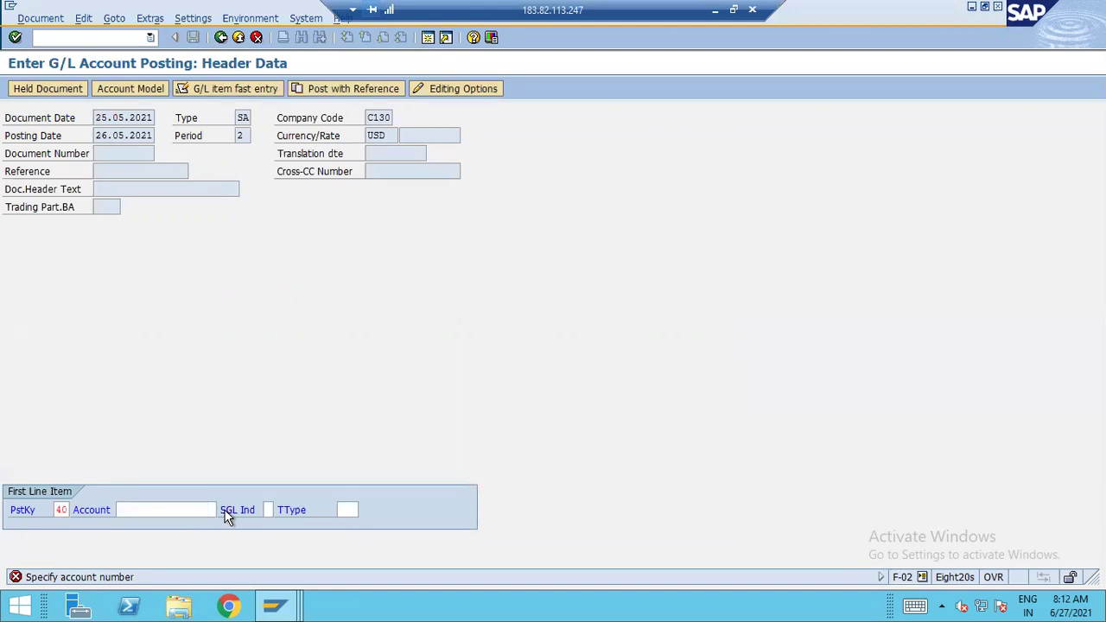
{"action": "key", "text": "Escape"}
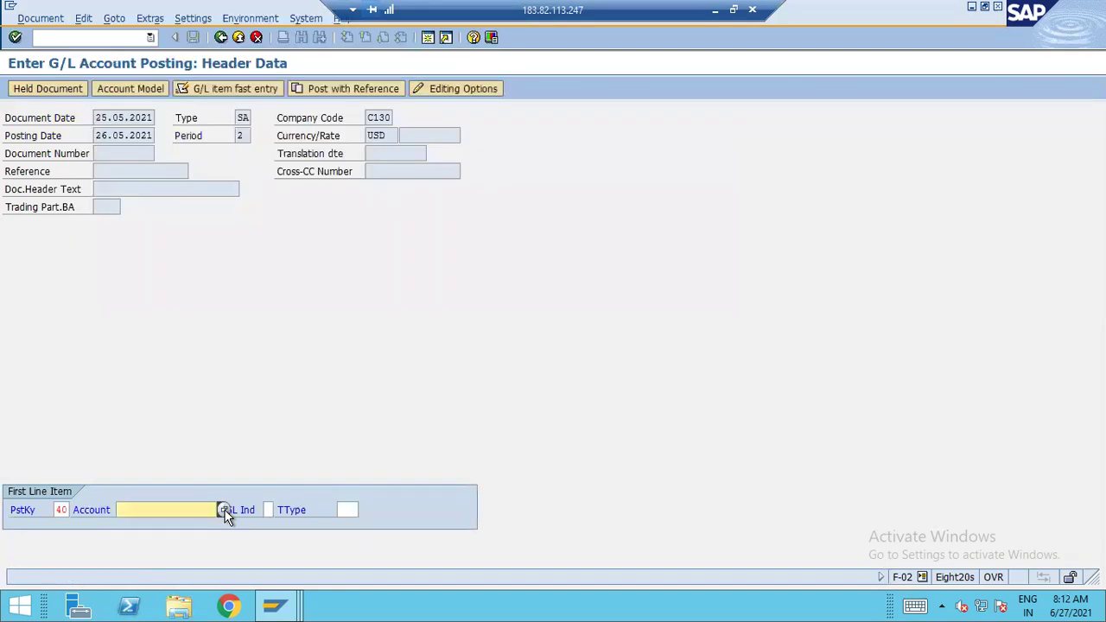
{"action": "key", "text": "alt+Tab"}
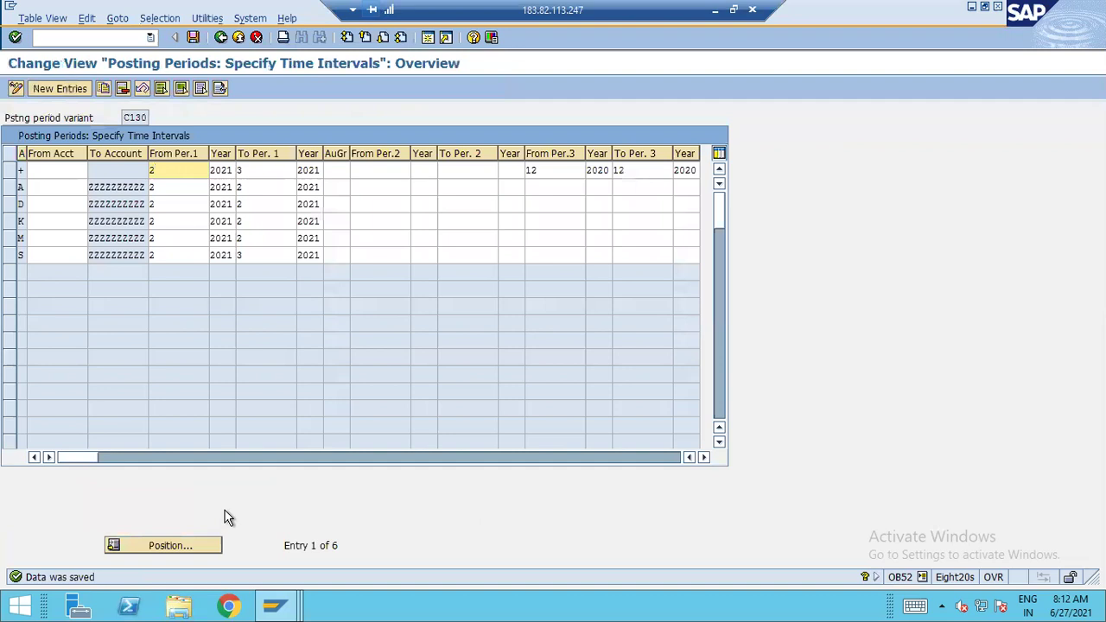
{"action": "left_click", "coordinate": [11, 172]}
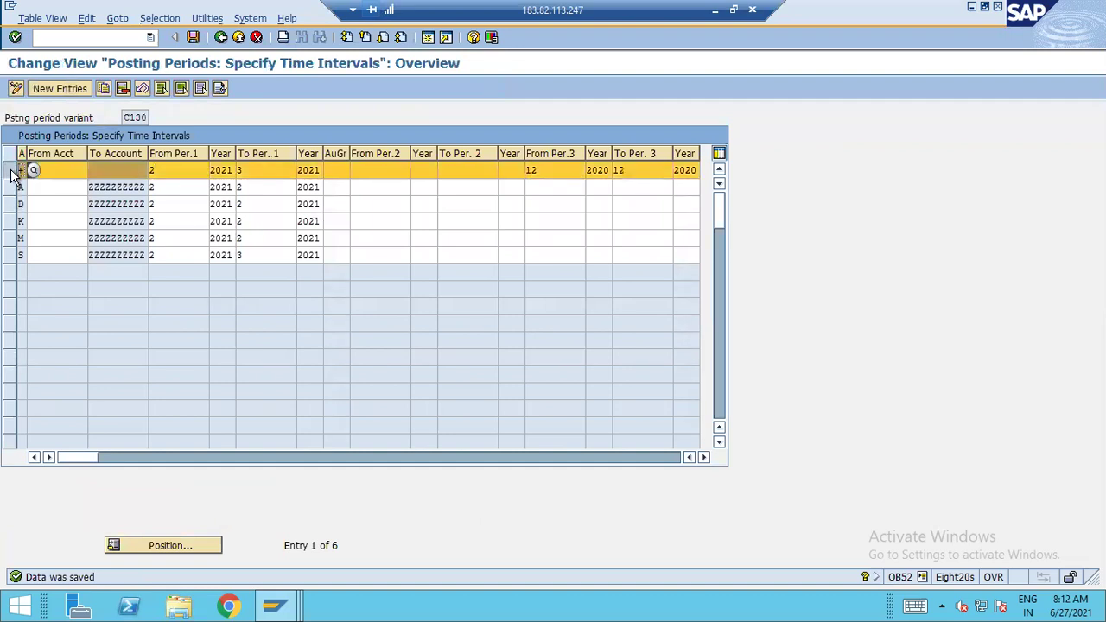
{"action": "left_click", "coordinate": [11, 172]}
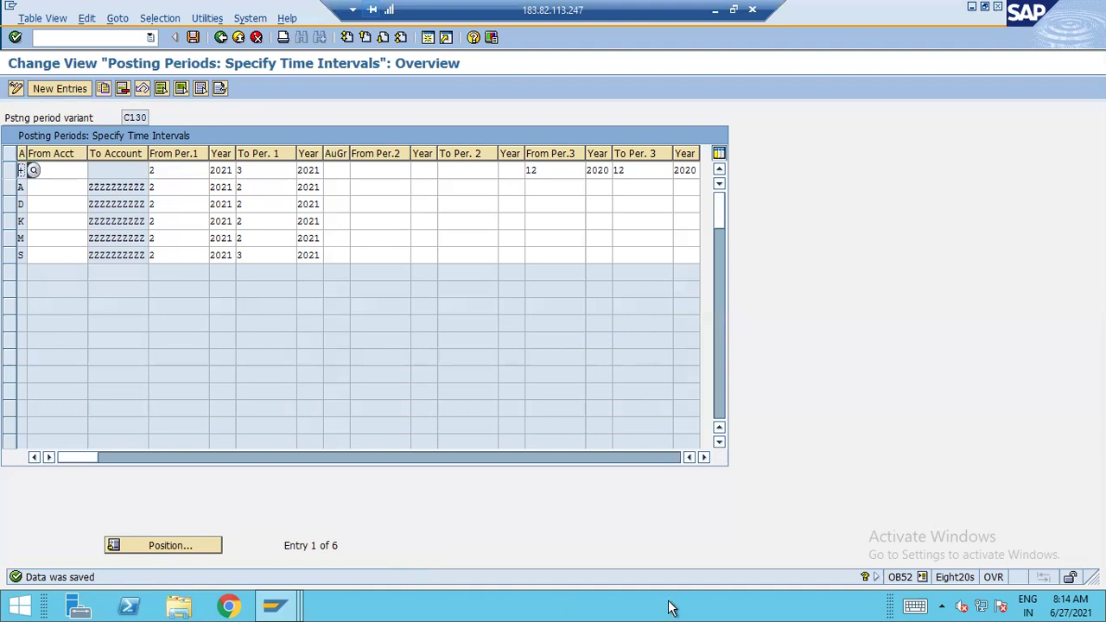
Exit the C130 table and open the OB52 posting period intervals for variant A120
{"action": "left_click", "coordinate": [238, 38]}
{"action": "left_click", "coordinate": [125, 409]}
{"action": "type", "text": "OB"}
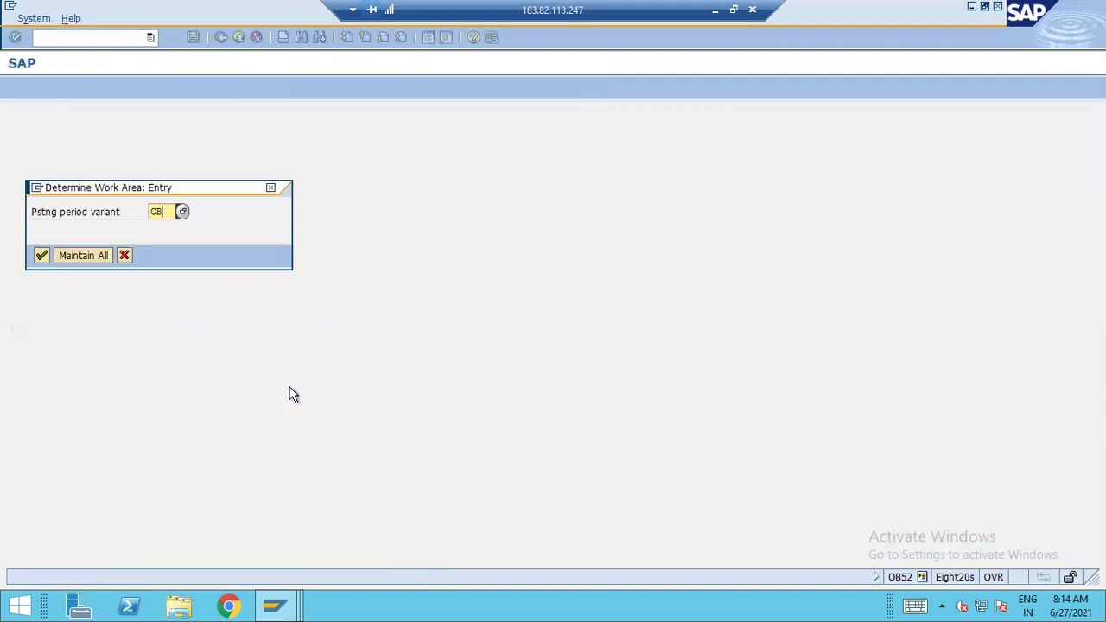
{"action": "type", "text": "52"}
{"action": "key", "text": "Return"}
{"action": "key", "text": "Return"}
{"action": "key", "text": "BackSpace"}
{"action": "key", "text": "BackSpace"}
{"action": "key", "text": "BackSpace"}
{"action": "key", "text": "BackSpace"}
{"action": "type", "text": "A120"}
{"action": "key", "text": "Return"}
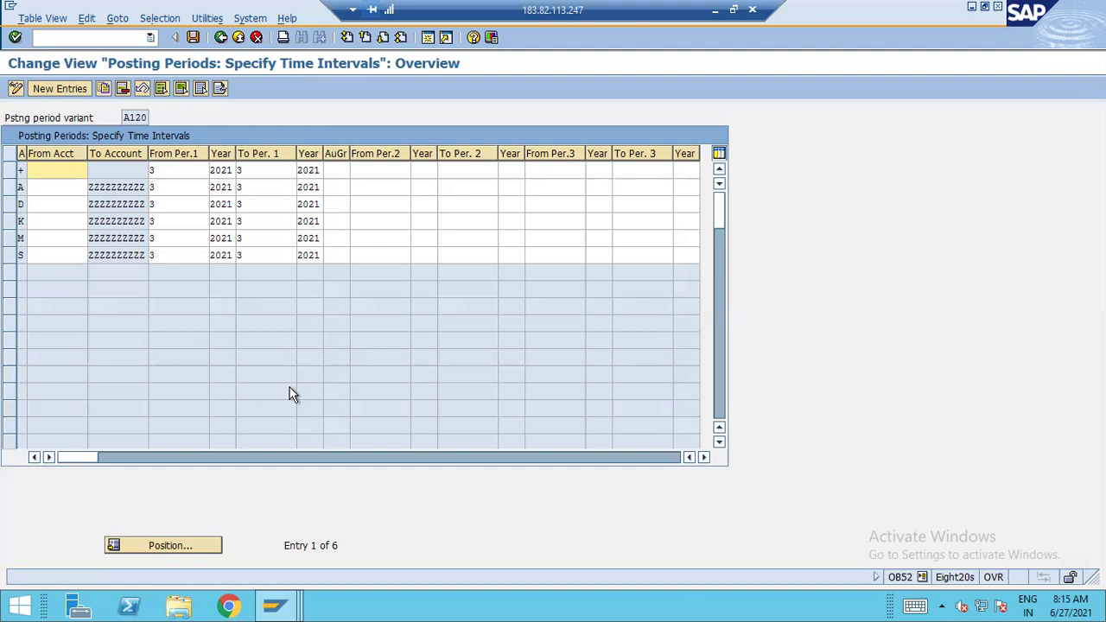
Select row M, then switch the selection to the K account-type row in variant A120
{"action": "left_click", "coordinate": [13, 240]}
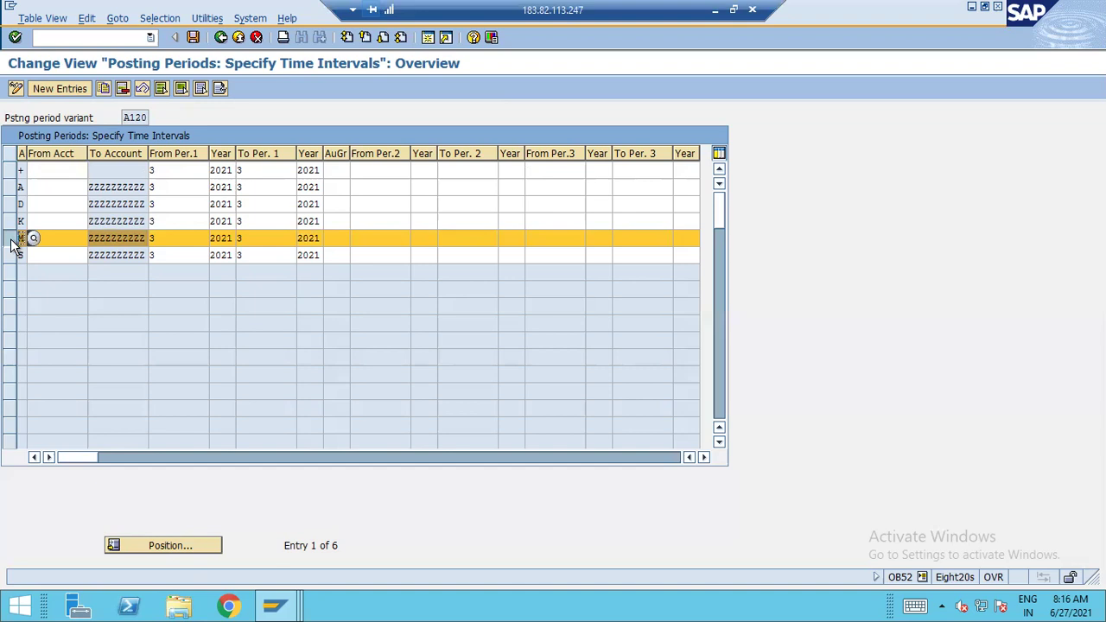
{"action": "left_click", "coordinate": [13, 245]}
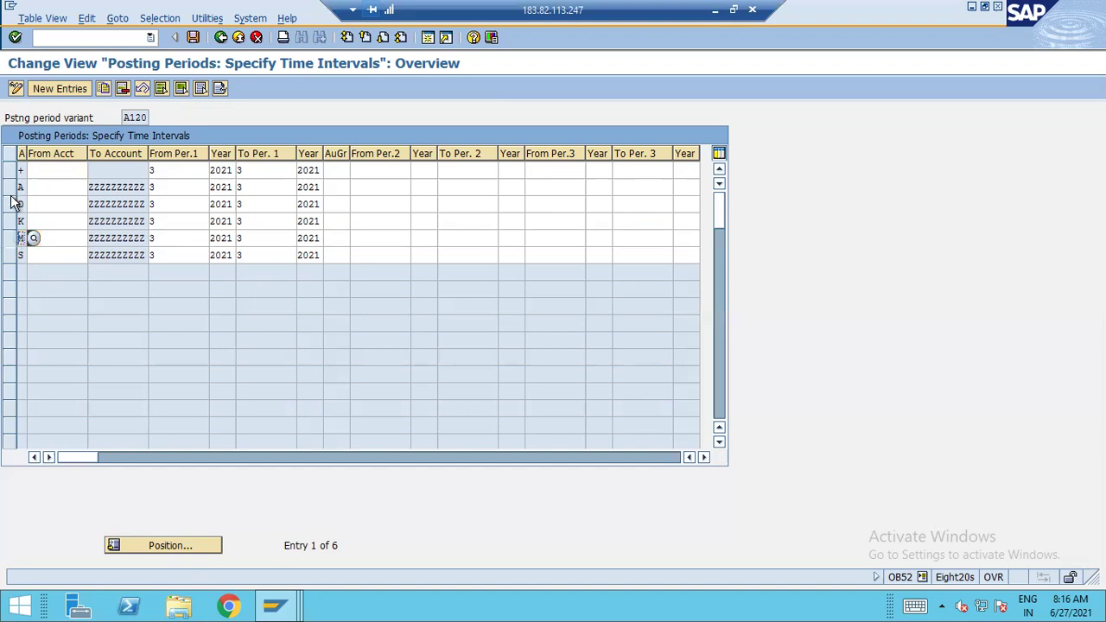
{"action": "left_click", "coordinate": [13, 221]}
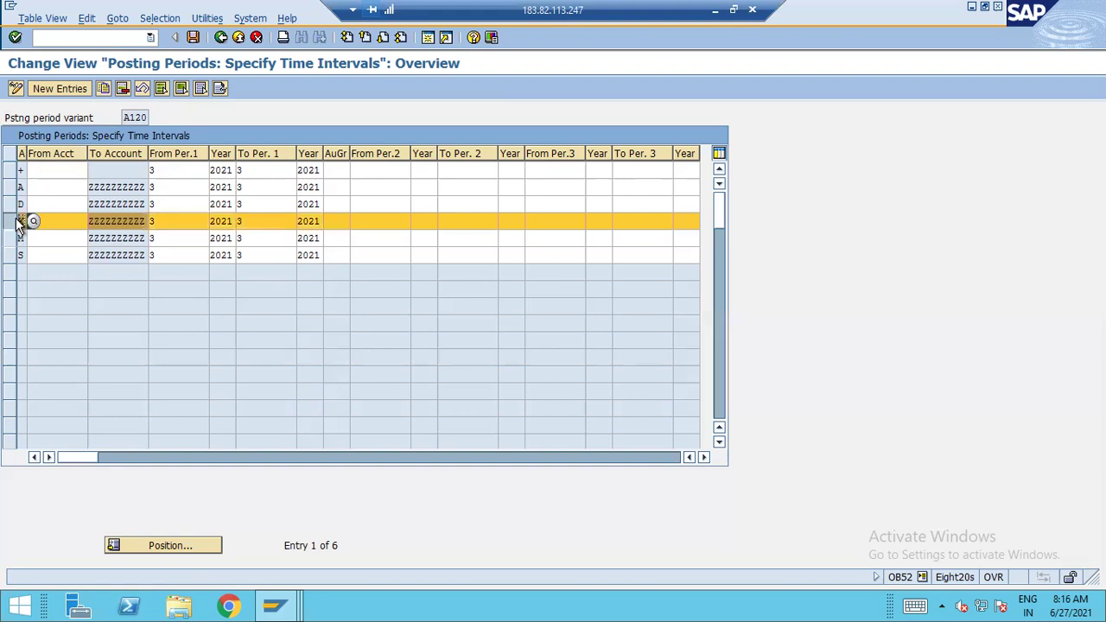
Minimize the remote SAP session and scroll down the Excel notes sheet
{"action": "left_click", "coordinate": [715, 12]}
{"action": "left_click", "coordinate": [763, 314]}
{"action": "scroll", "coordinate": [763, 313], "scroll_direction": "down", "scroll_amount": 2}
Enter the label GR in uppercase in cell M33
{"action": "left_click", "coordinate": [750, 366]}
{"action": "left_click", "coordinate": [697, 287]}
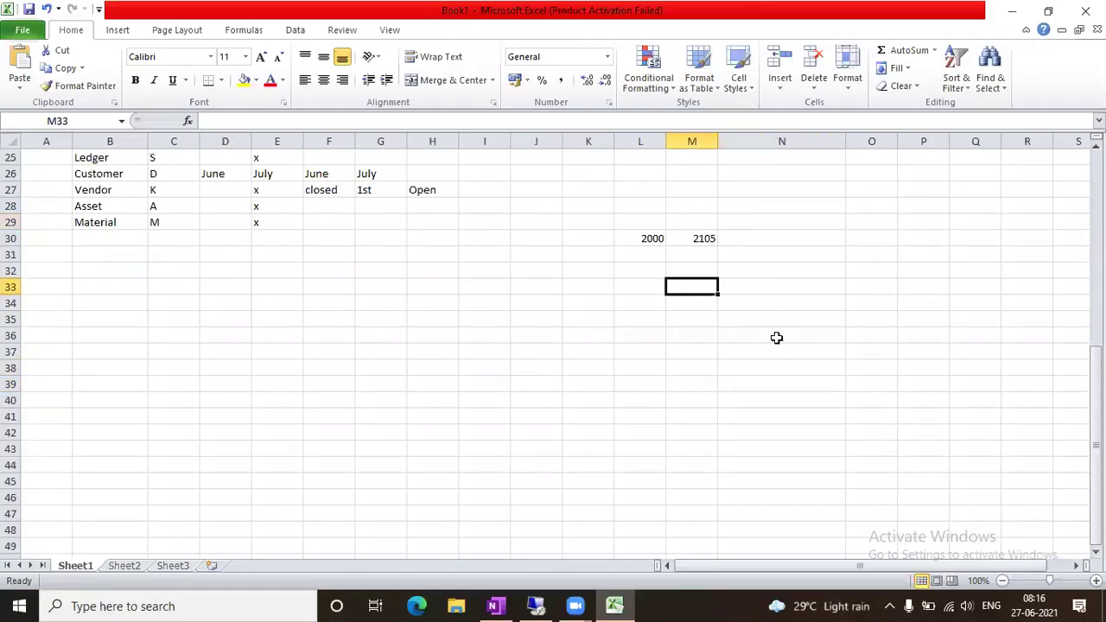
{"action": "type", "text": "gr"}
{"action": "key", "text": "Right"}
{"action": "key", "text": "Left"}
{"action": "key", "text": "Delete"}
{"action": "type", "text": "GR"}
{"action": "key", "text": "Right"}
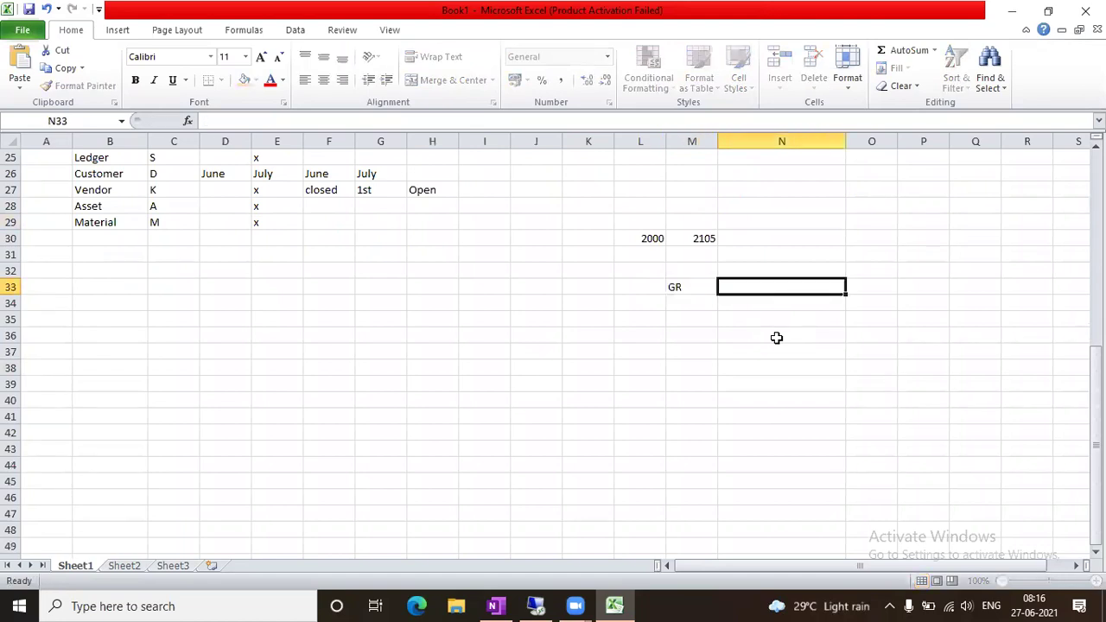
Enter RM STK / Dr in row 34 and GR/IR / cr in row 35
{"action": "left_click", "coordinate": [711, 320]}
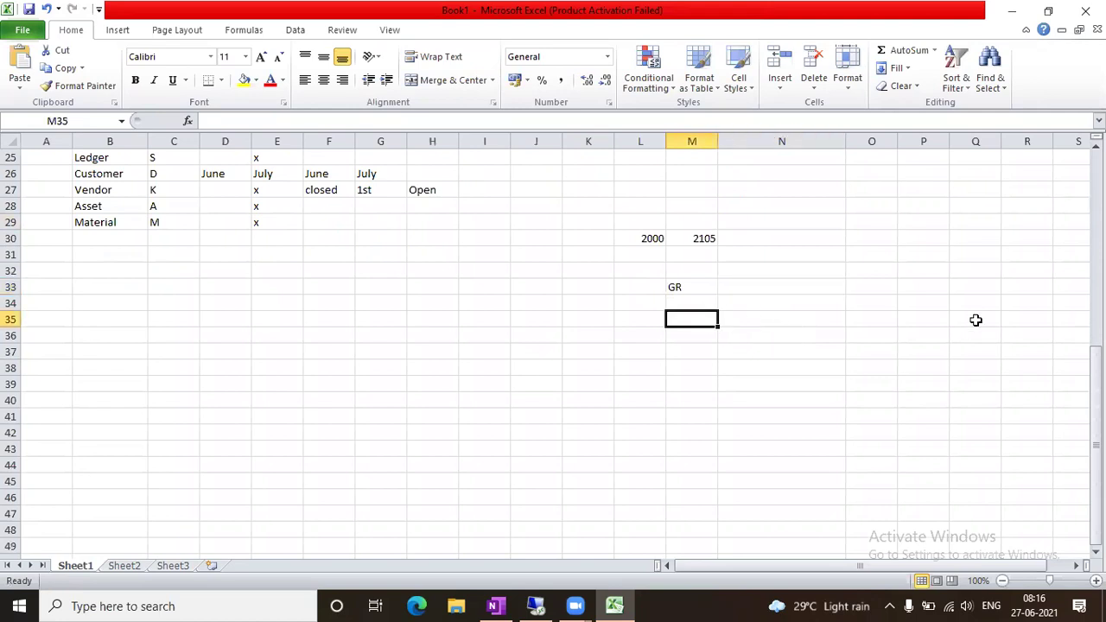
{"action": "key", "text": "Up"}
{"action": "key", "text": "Right"}
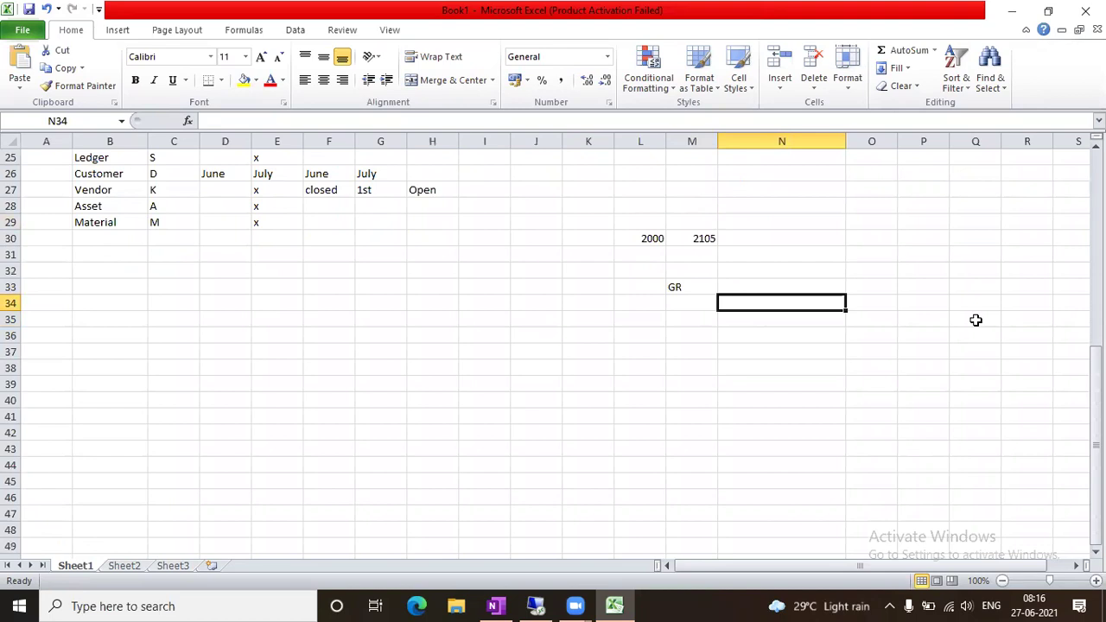
{"action": "type", "text": "RM STK"}
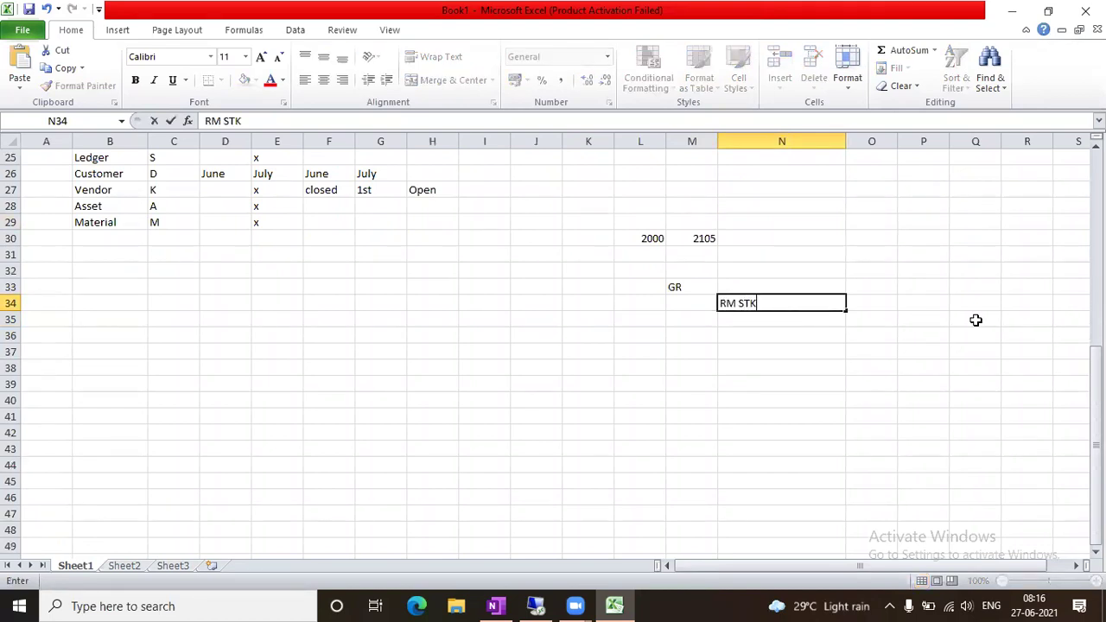
{"action": "key", "text": "Right"}
{"action": "type", "text": "Dr"}
{"action": "key", "text": "Right"}
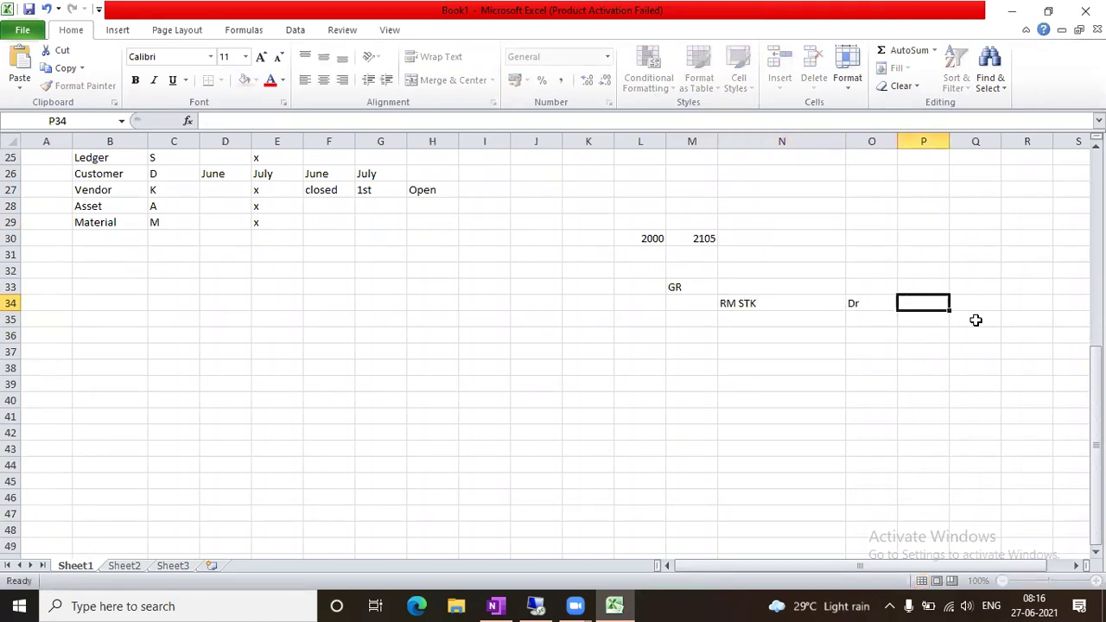
{"action": "key", "text": "Down"}
{"action": "key", "text": "Left"}
{"action": "key", "text": "Left"}
{"action": "type", "text": "GR/IR"}
{"action": "key", "text": "Right"}
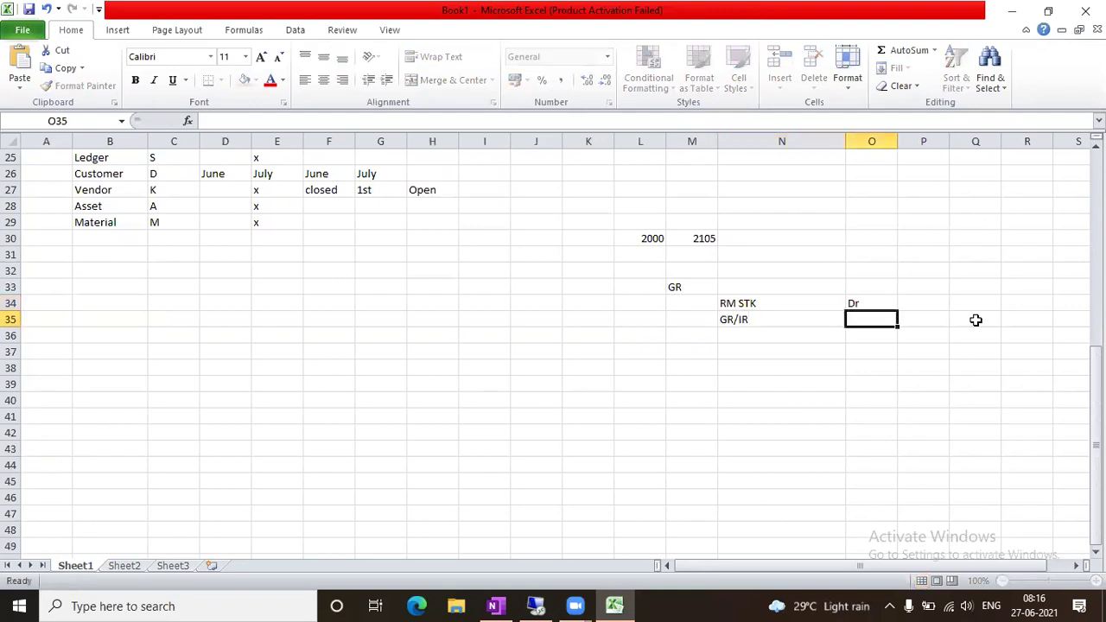
{"action": "type", "text": "cr"}
{"action": "key", "text": "Right"}
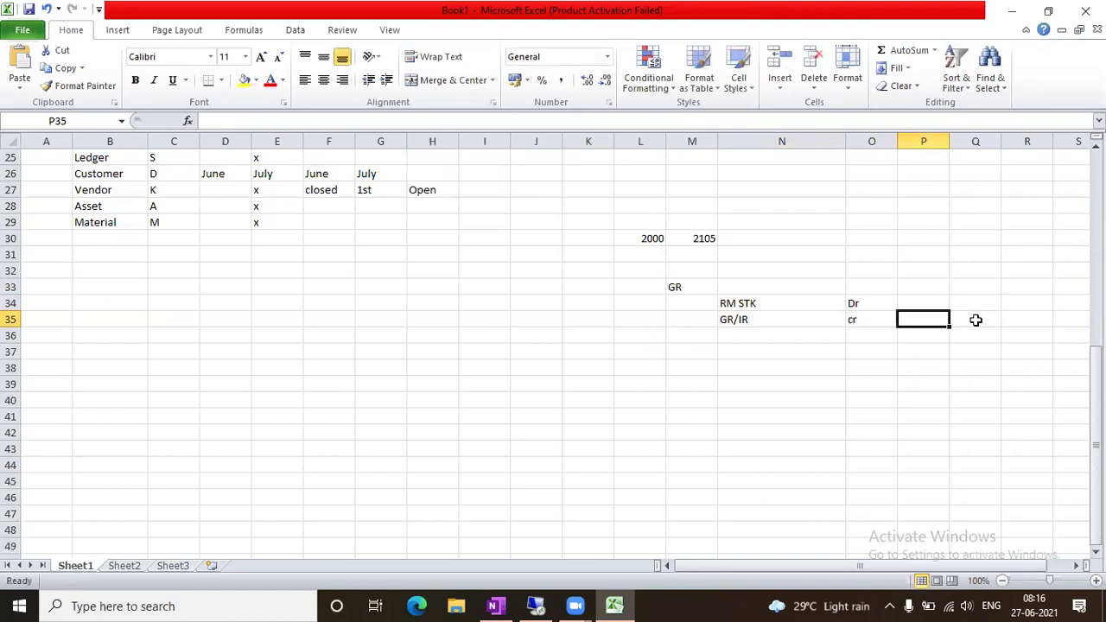
Add 'm' in cell P34 beside the RM STK debit line
{"action": "left_click_drag", "start_coordinate": [741, 303], "coordinate": [857, 323]}
{"action": "left_click", "coordinate": [871, 367]}
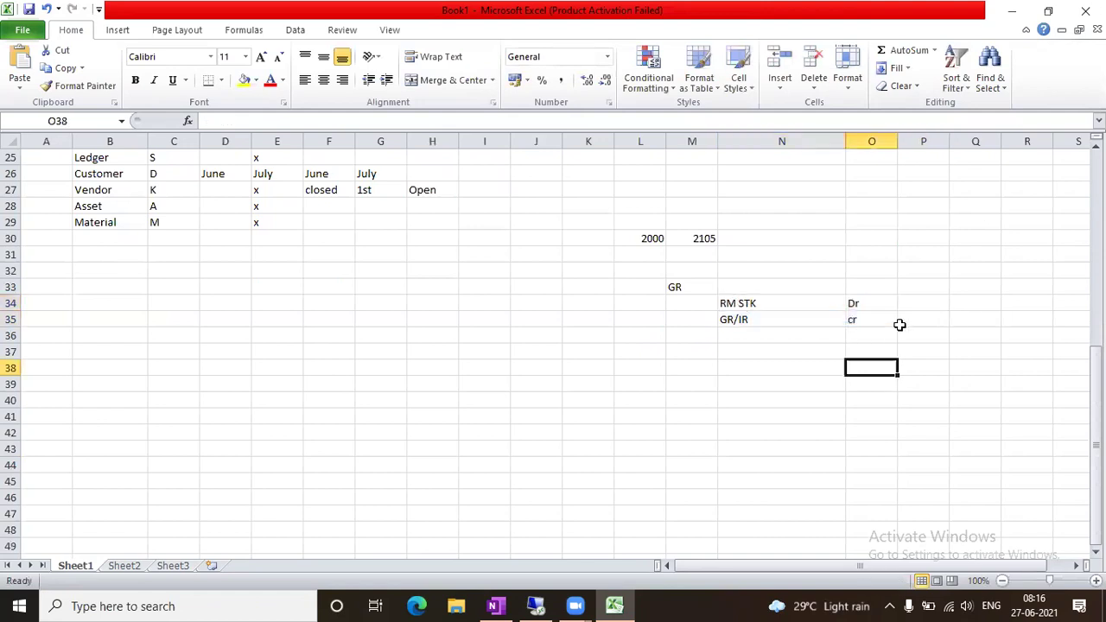
{"action": "left_click", "coordinate": [935, 304]}
{"action": "type", "text": "m"}
{"action": "key", "text": "Right"}
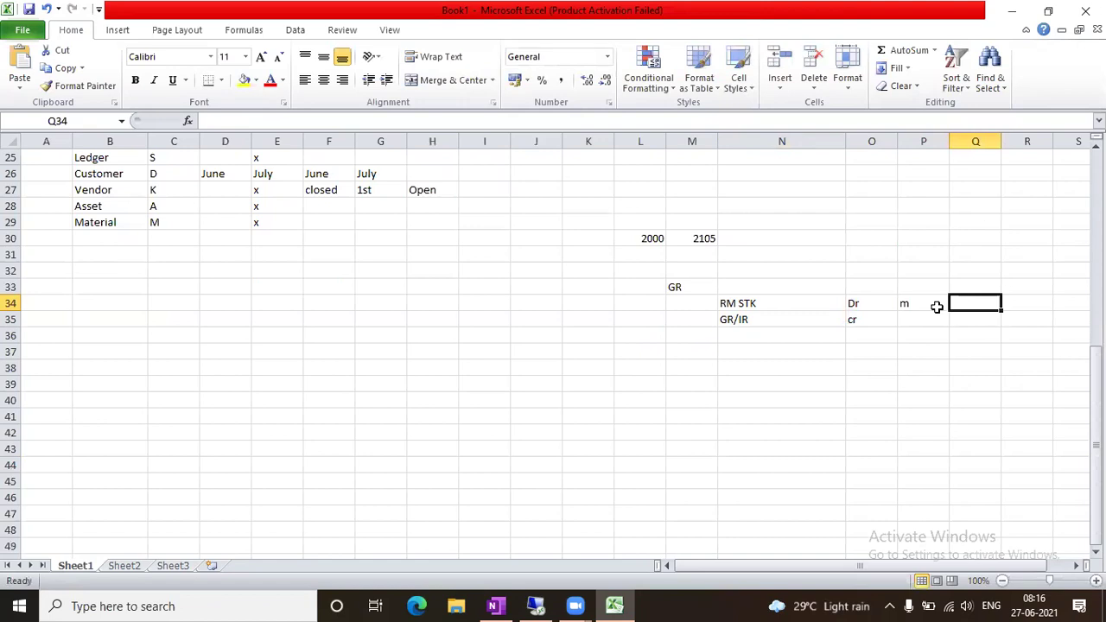
In SAP, move the row selection from K back to M, then return to Excel
{"action": "key", "text": "alt+Tab"}
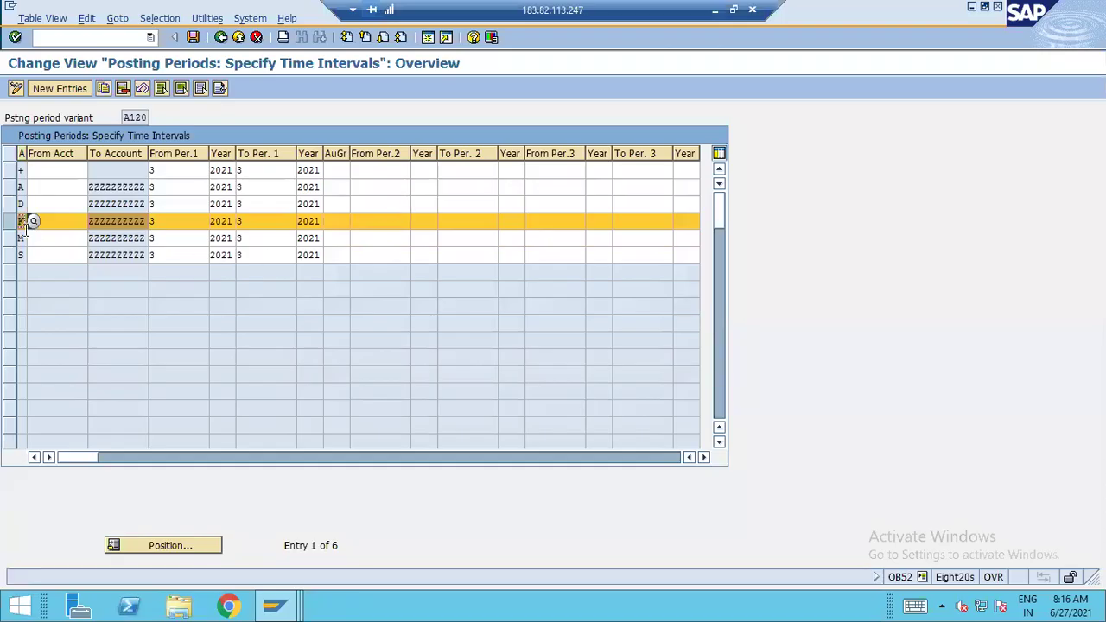
{"action": "left_click", "coordinate": [20, 222]}
{"action": "left_click", "coordinate": [15, 238]}
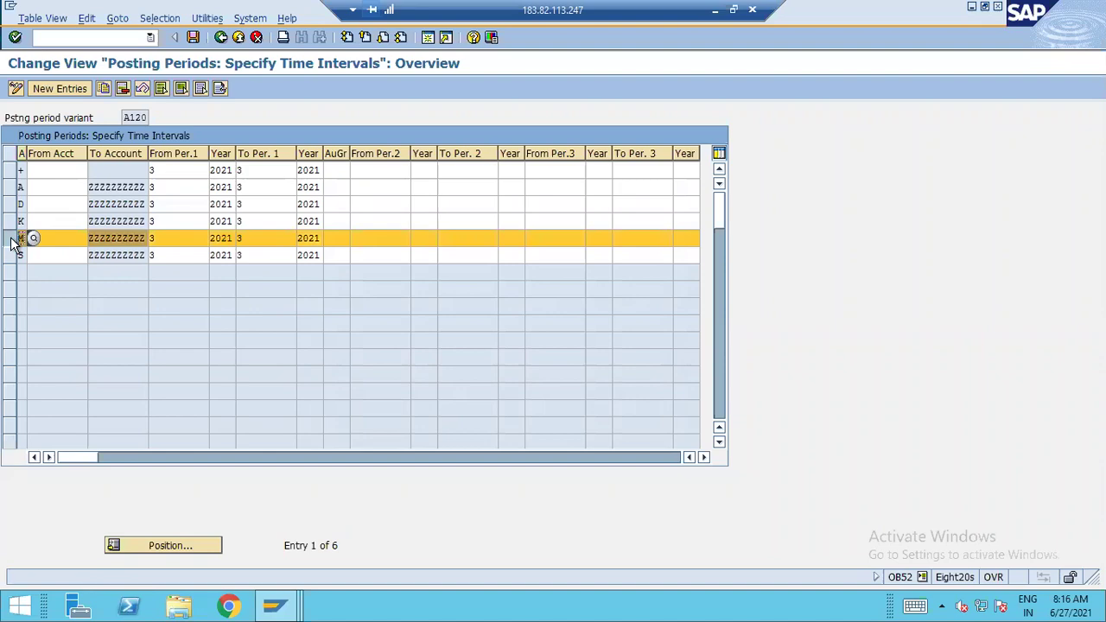
{"action": "key", "text": "alt+Tab"}
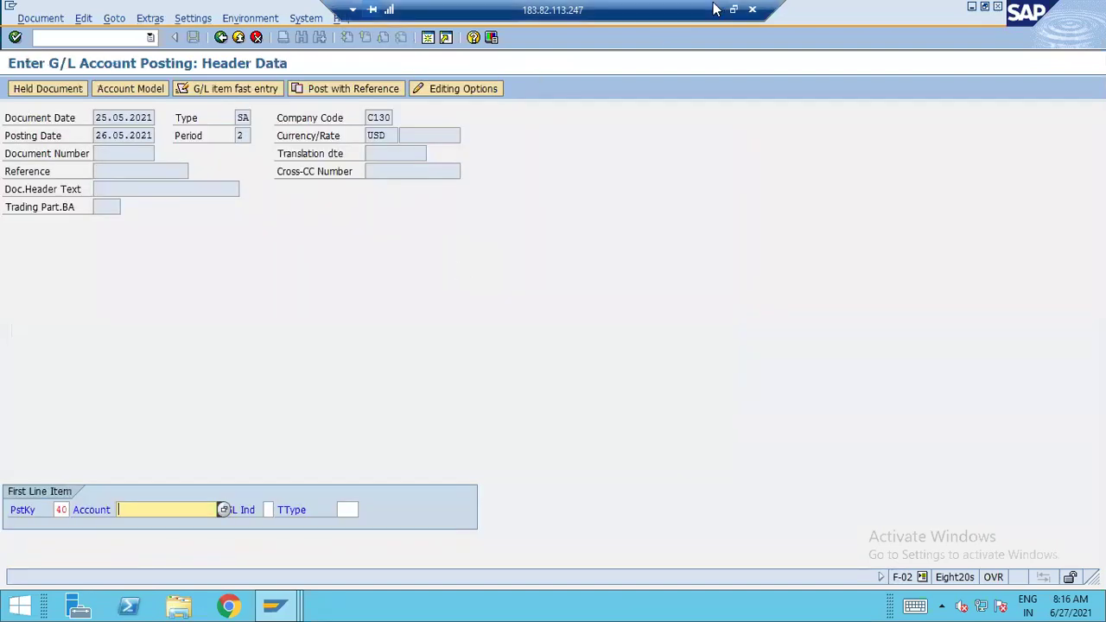
{"action": "left_click", "coordinate": [715, 10]}
Enter 'Log period' in L33 beside GR, select the posting lines, and switch to SAP
{"action": "left_click", "coordinate": [671, 285]}
{"action": "left_click", "coordinate": [637, 285]}
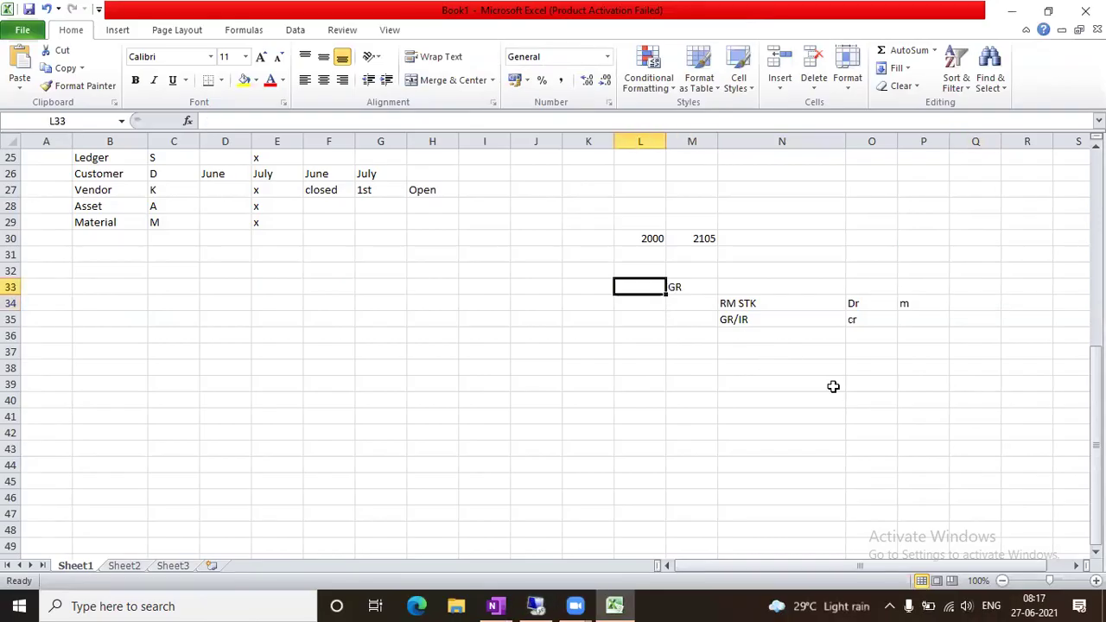
{"action": "type", "text": "Log p"}
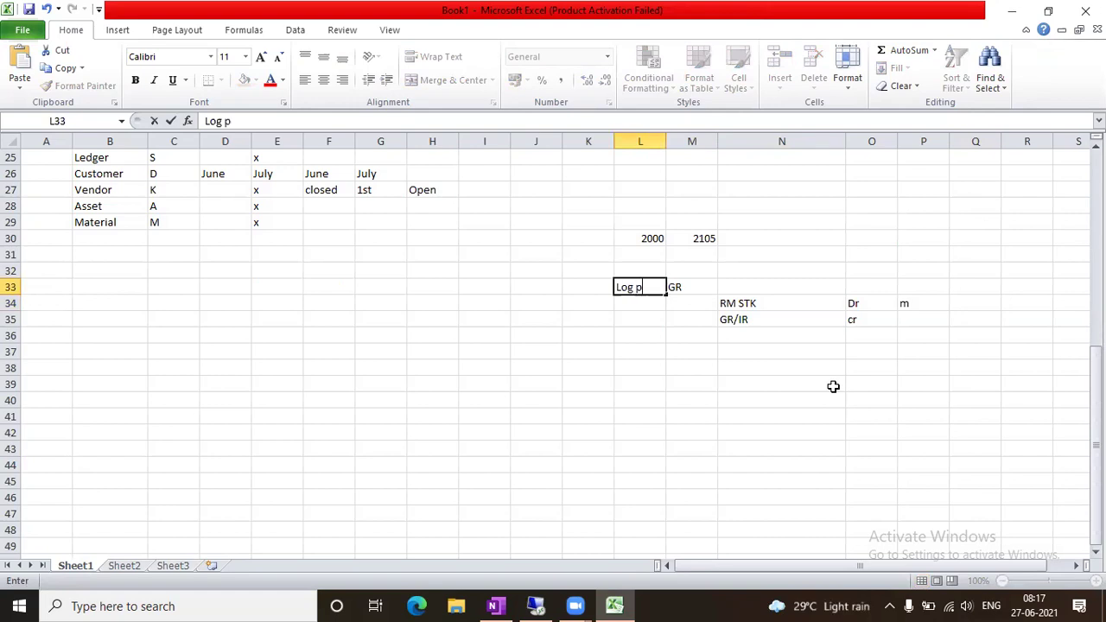
{"action": "type", "text": "eriod"}
{"action": "key", "text": "Tab"}
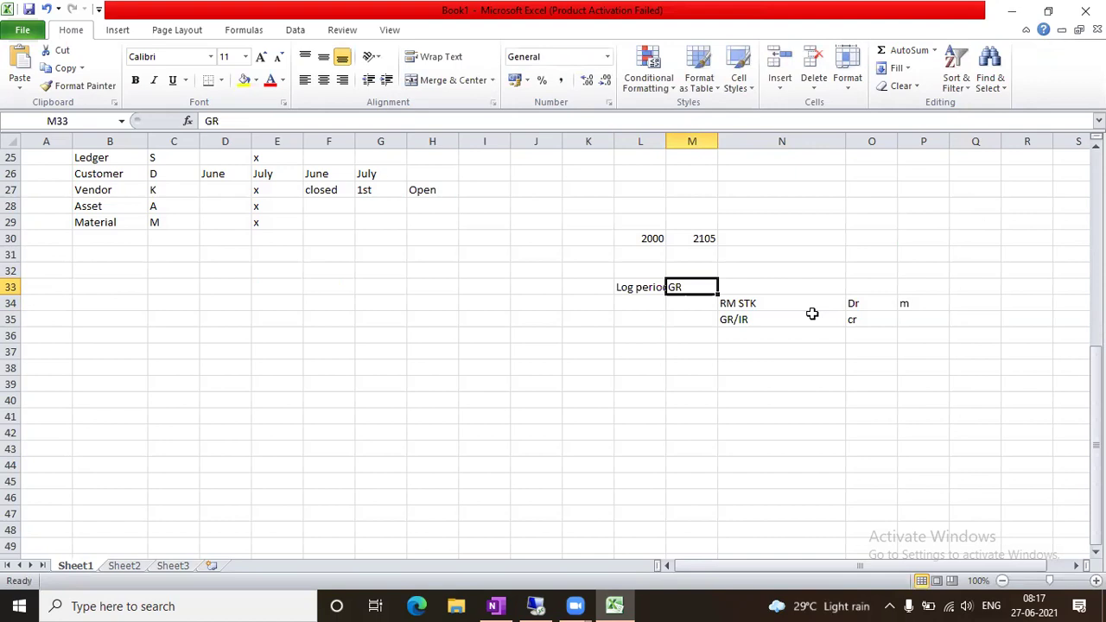
{"action": "left_click", "coordinate": [646, 287]}
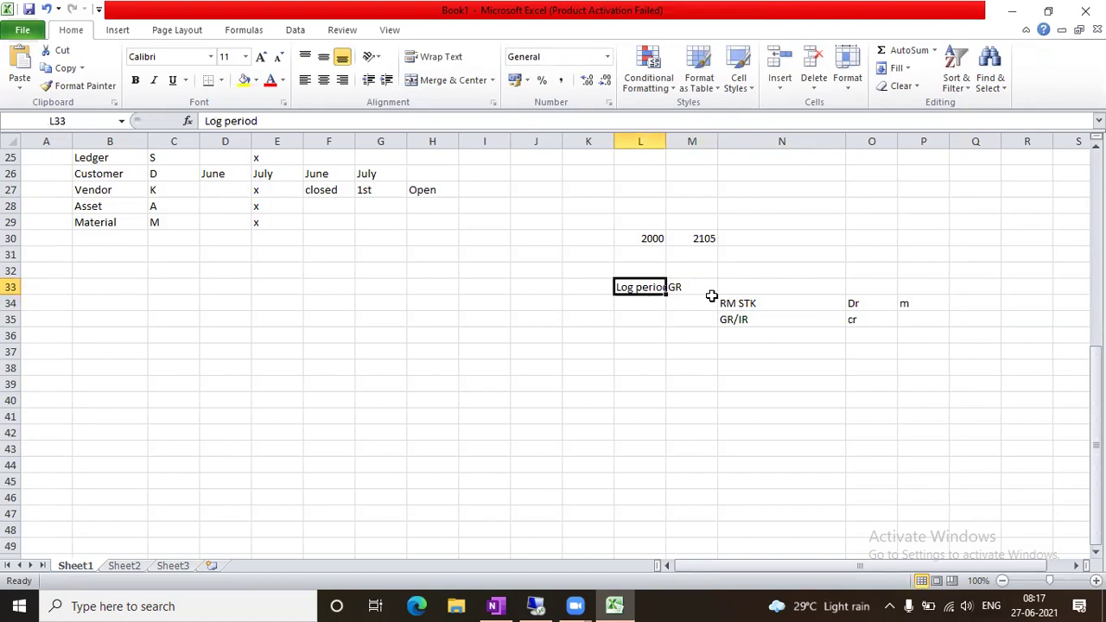
{"action": "left_click_drag", "start_coordinate": [740, 300], "coordinate": [910, 317]}
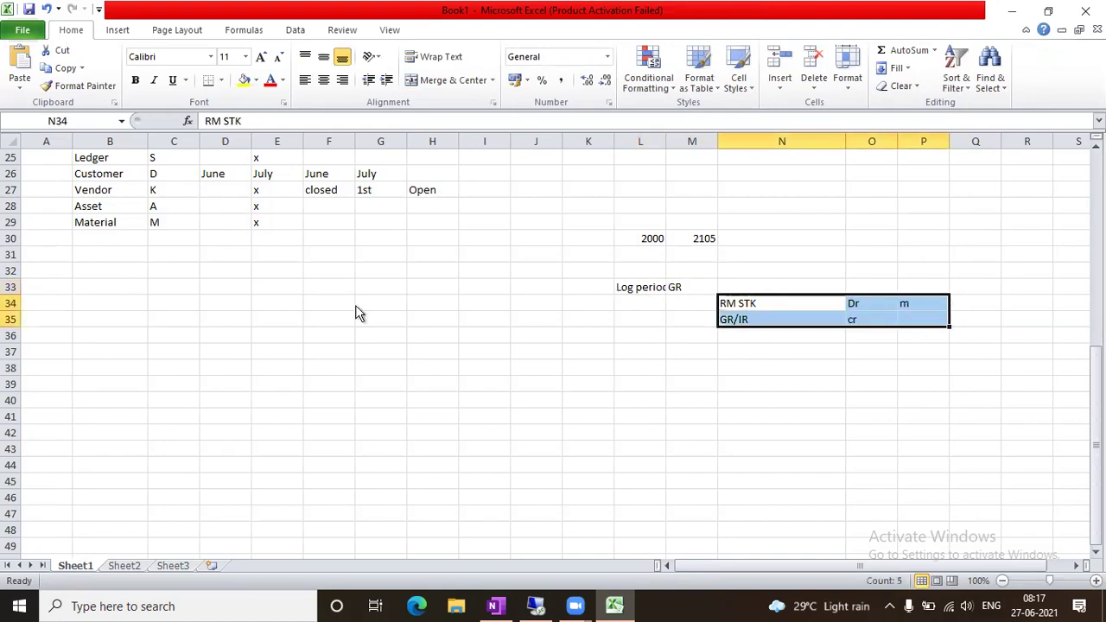
{"action": "key", "text": "alt+Tab"}
Deselect row M, exit the posting periods table, and open the Close Period for Material Master Records screen
{"action": "mouse_move", "coordinate": [278, 605]}
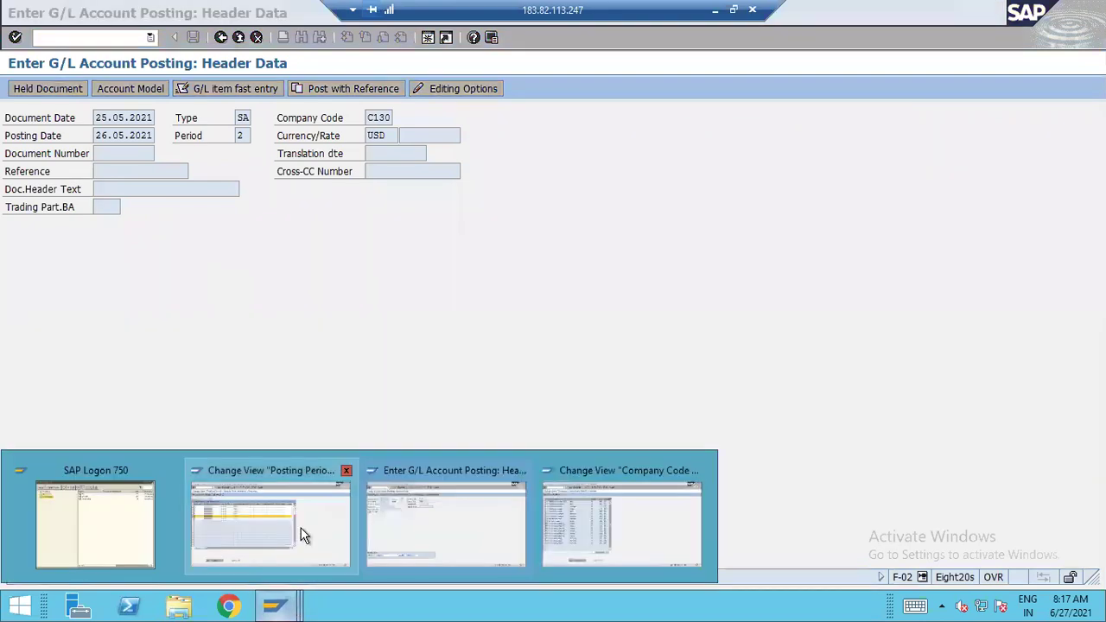
{"action": "left_click", "coordinate": [303, 536]}
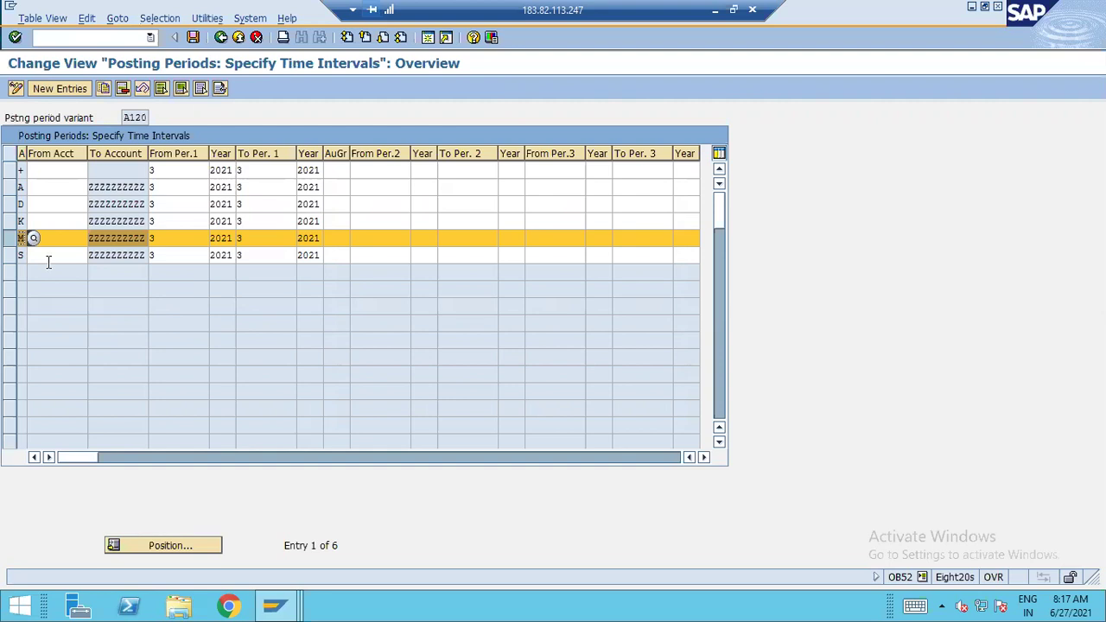
{"action": "left_click", "coordinate": [13, 239]}
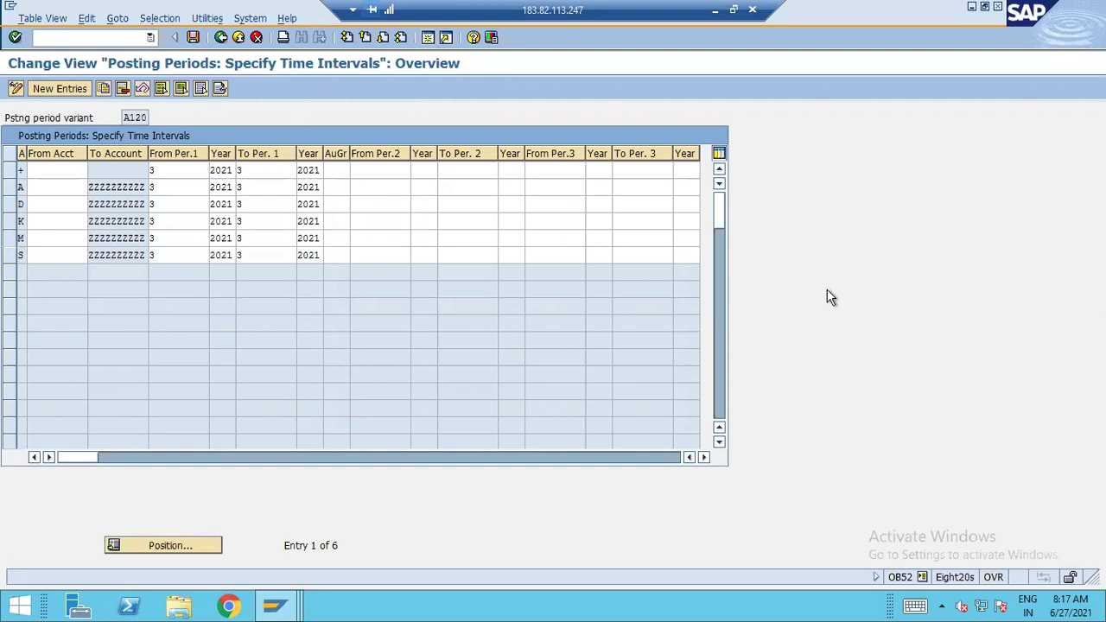
{"action": "key", "text": "F3"}
{"action": "type", "text": "ob52"}
{"action": "key", "text": "Return"}
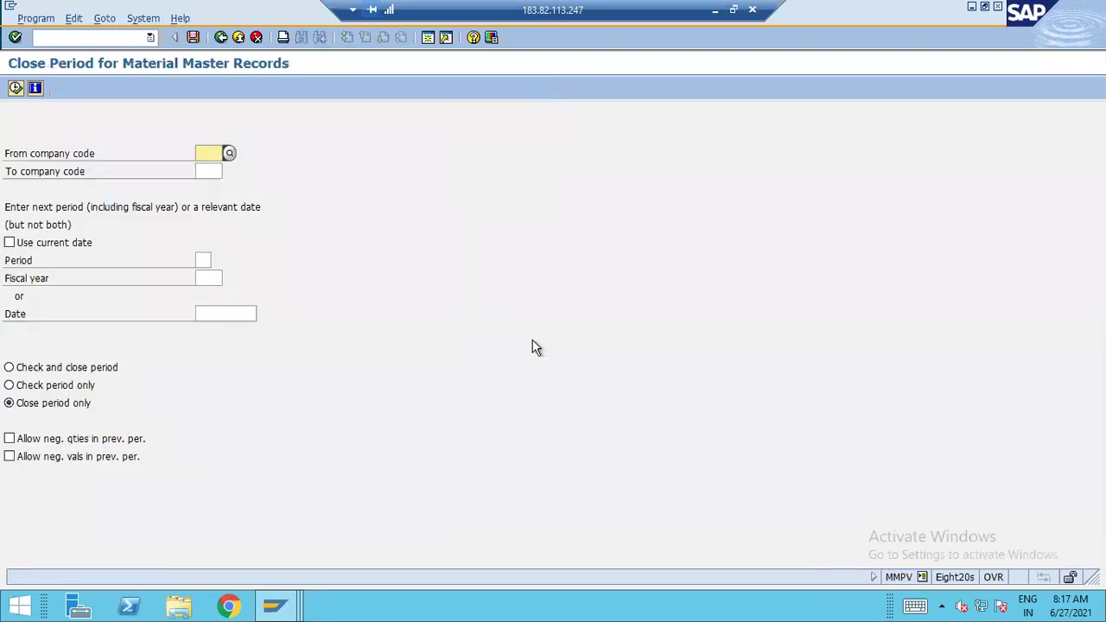
Enter company code c170, check C130's periods in MMRV, then exit to the A120 table
{"action": "type", "text": "c170"}
{"action": "key", "text": "Tab"}
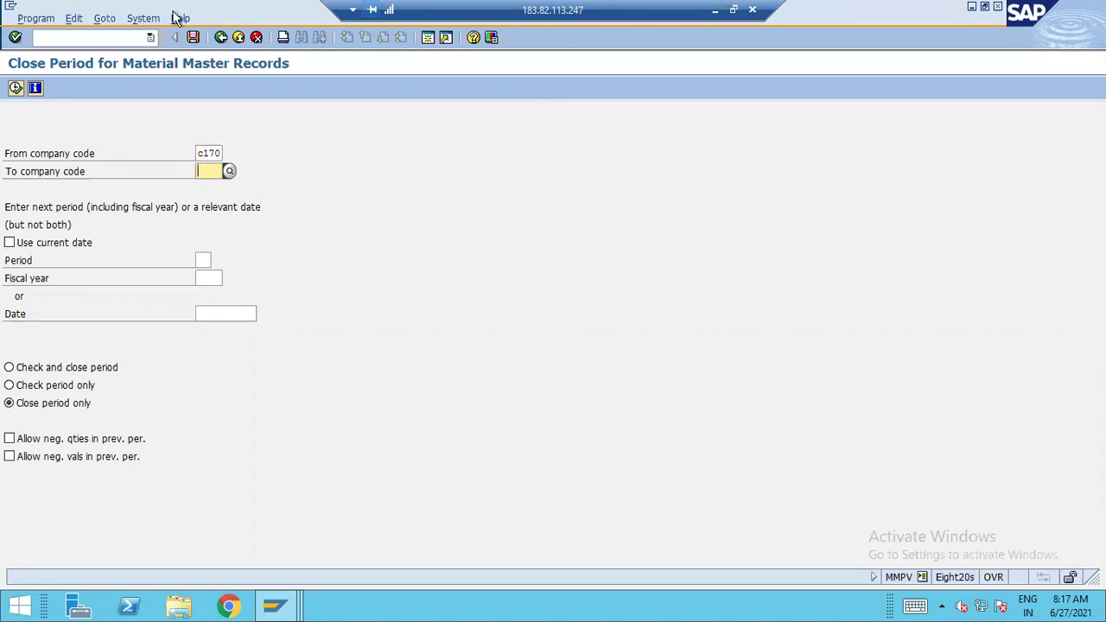
{"action": "left_click", "coordinate": [61, 36]}
{"action": "type", "text": "/nmmrv"}
{"action": "key", "text": "Return"}
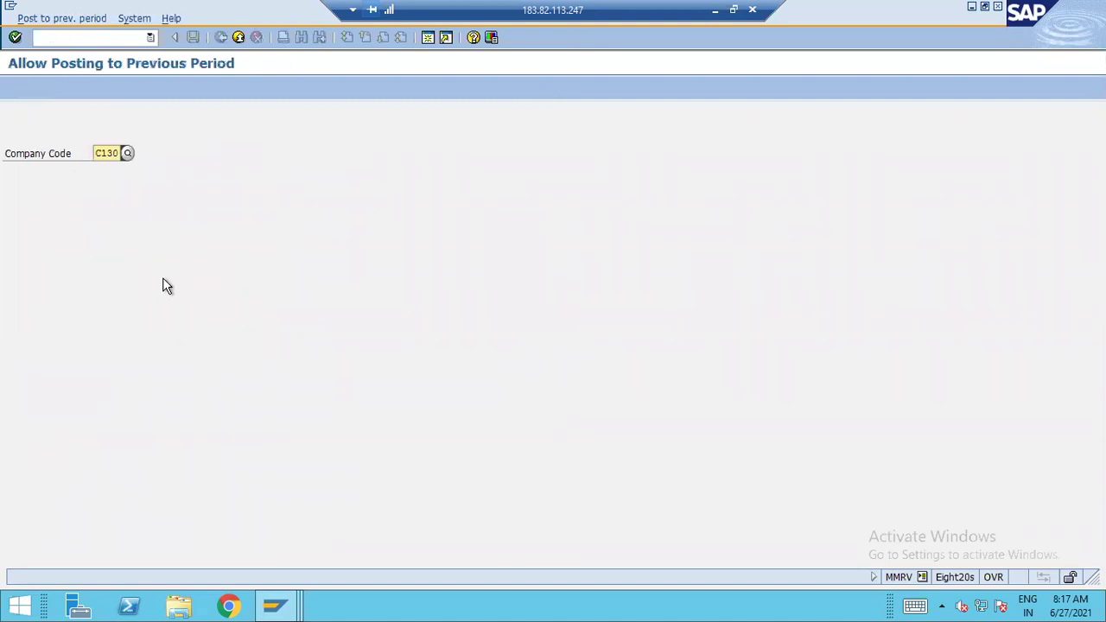
{"action": "key", "text": "Return"}
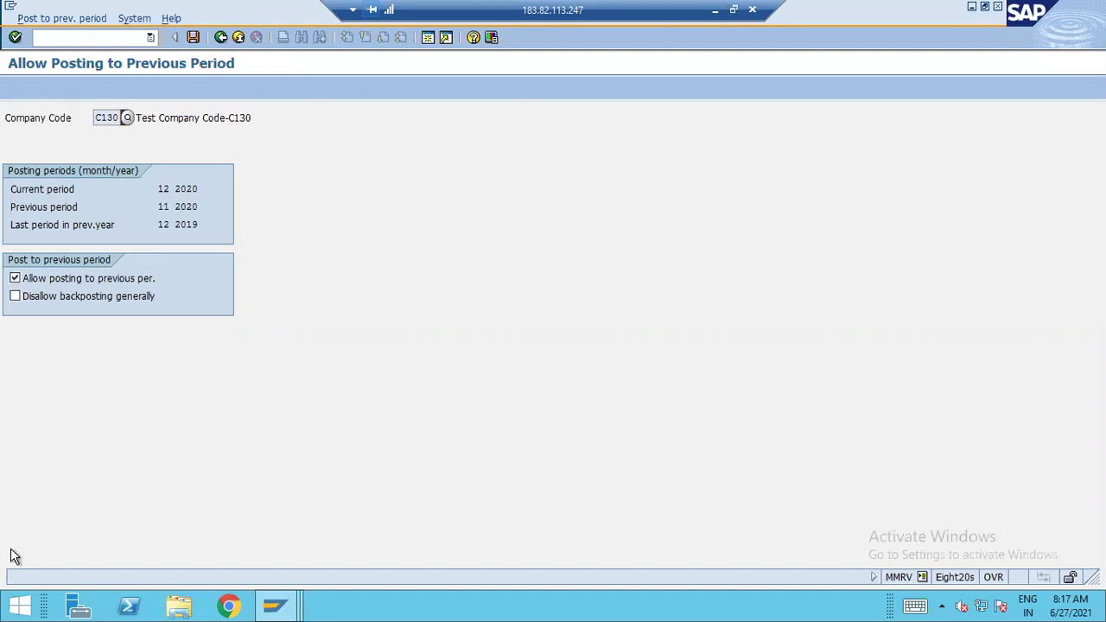
{"action": "left_click", "coordinate": [236, 38]}
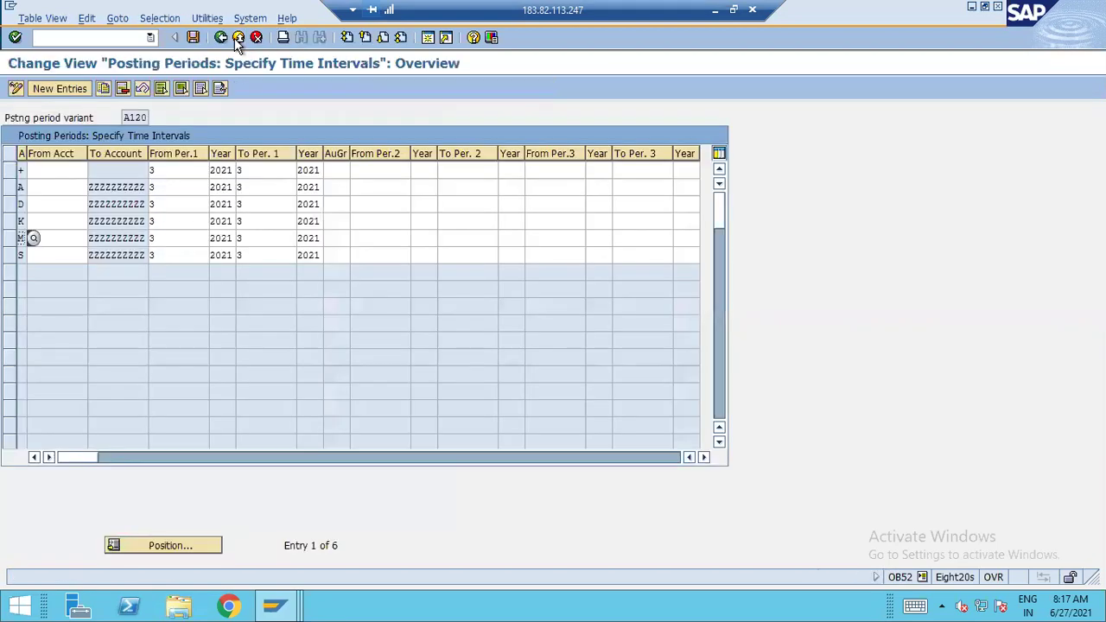
{"action": "left_click", "coordinate": [714, 9]}
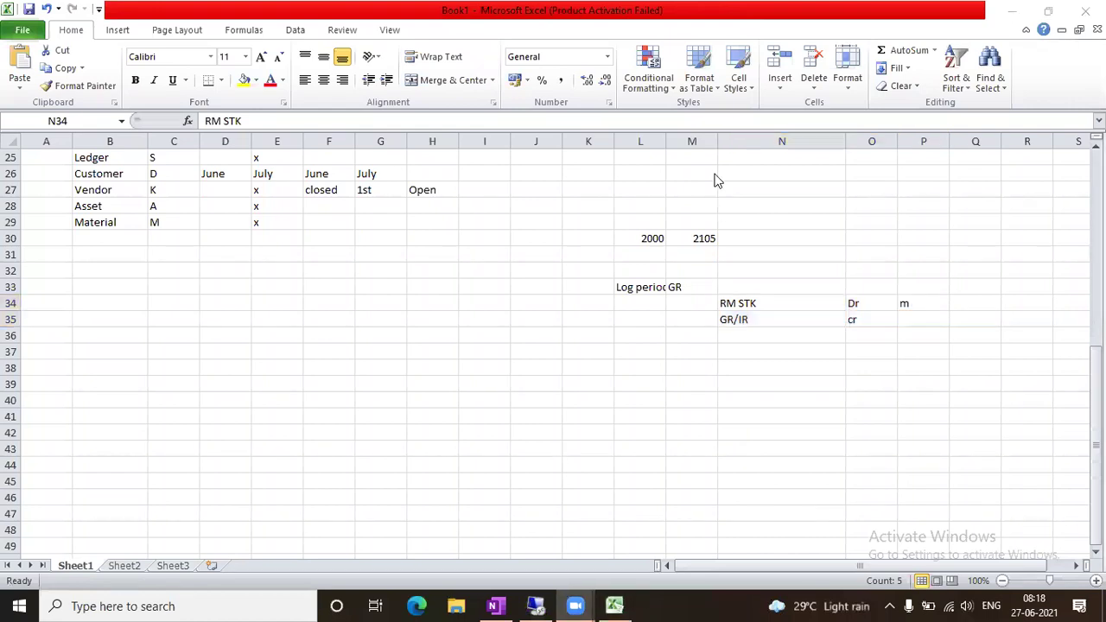
{"action": "left_click", "coordinate": [536, 605]}
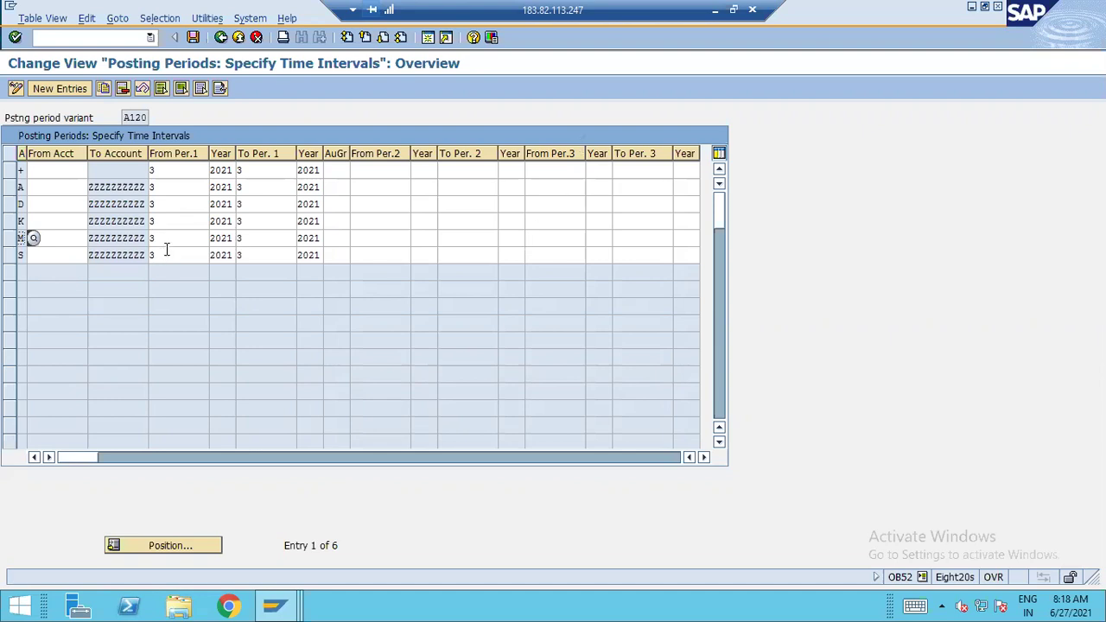
{"action": "left_click", "coordinate": [165, 253]}
{"action": "left_click", "coordinate": [164, 171]}
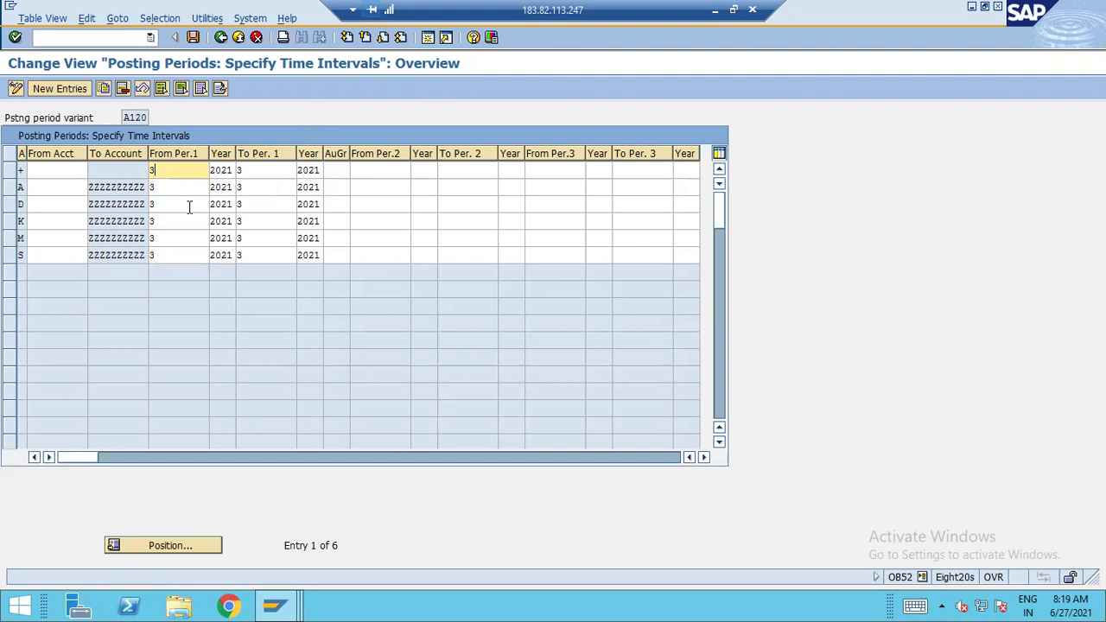
{"action": "left_click", "coordinate": [376, 172]}
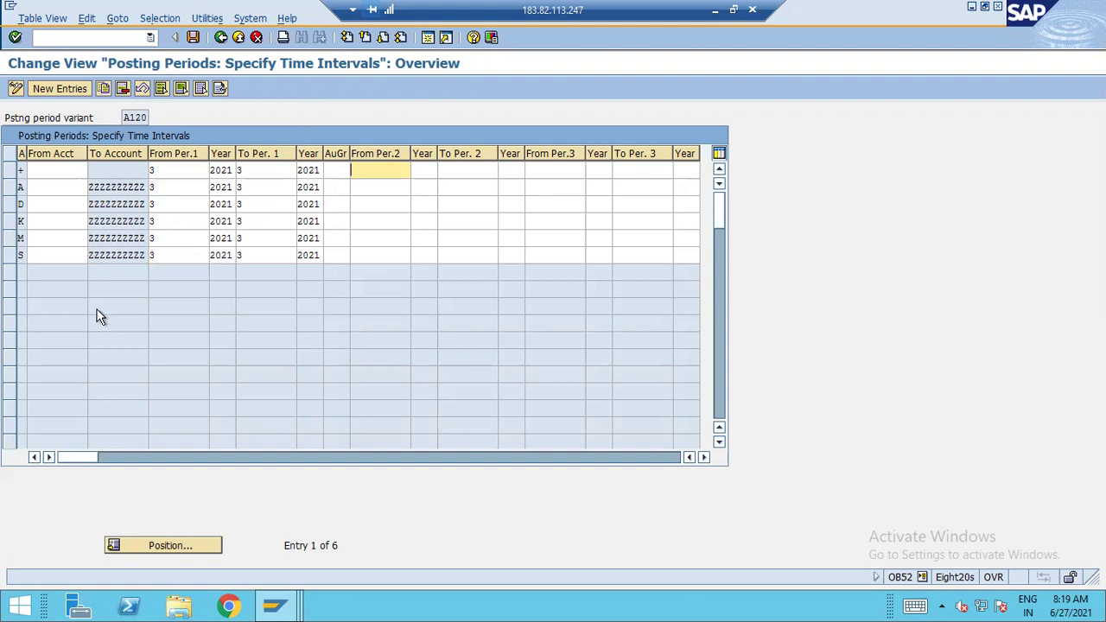
Fill row M's second interval with from-period 13, year 2022, to-period 13, then step back
{"action": "left_click", "coordinate": [394, 240]}
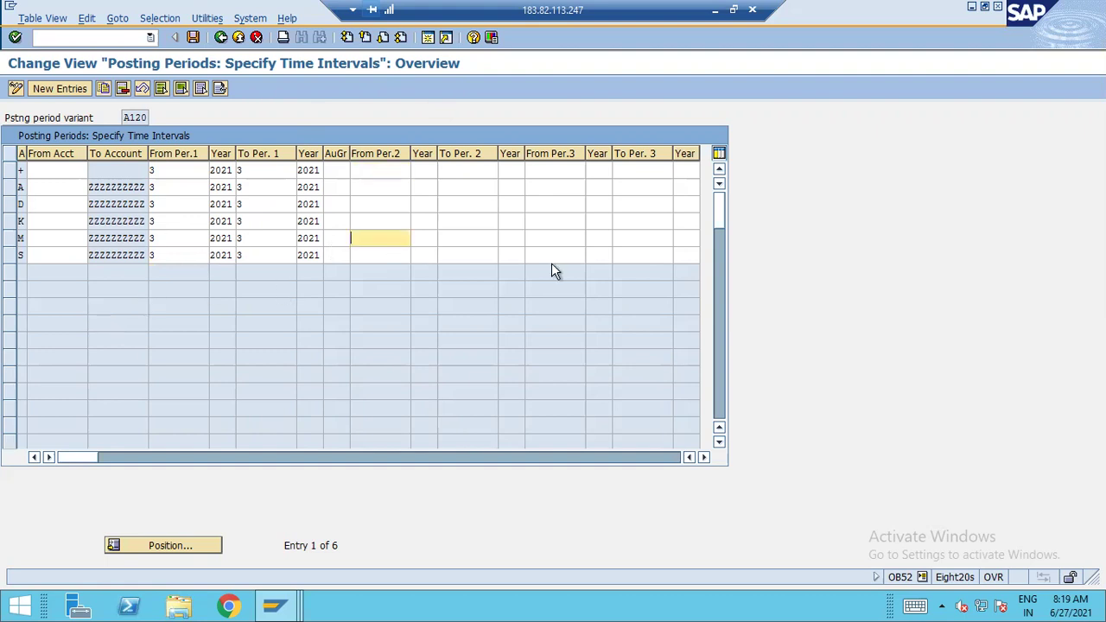
{"action": "type", "text": "13"}
{"action": "key", "text": "Tab"}
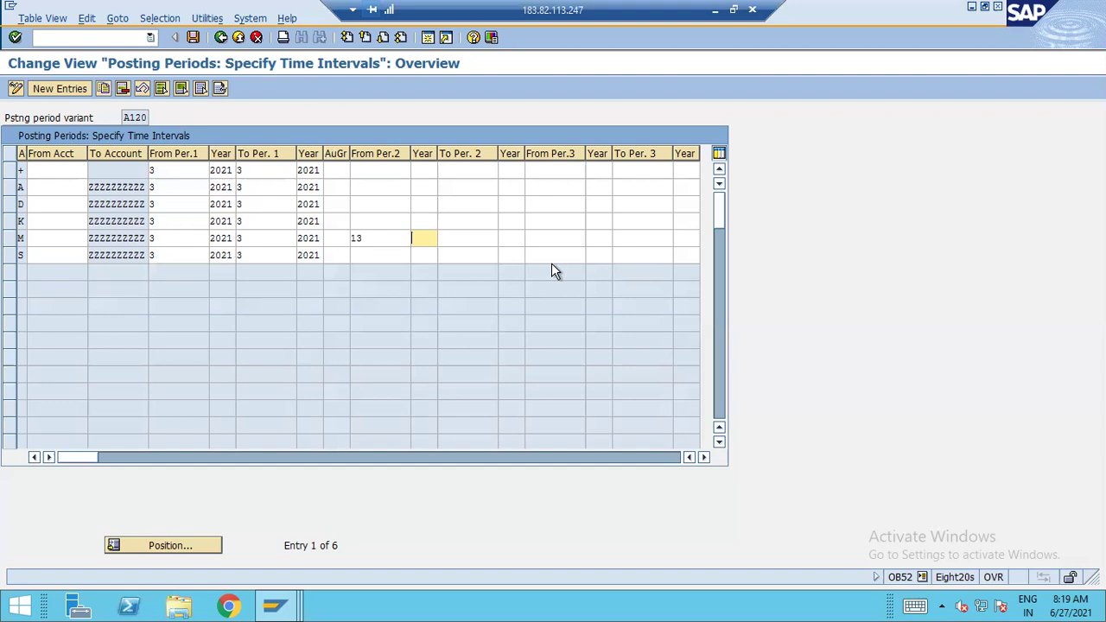
{"action": "type", "text": "20"}
{"action": "type", "text": "22"}
{"action": "key", "text": "Tab"}
{"action": "type", "text": "13"}
{"action": "key", "text": "Tab"}
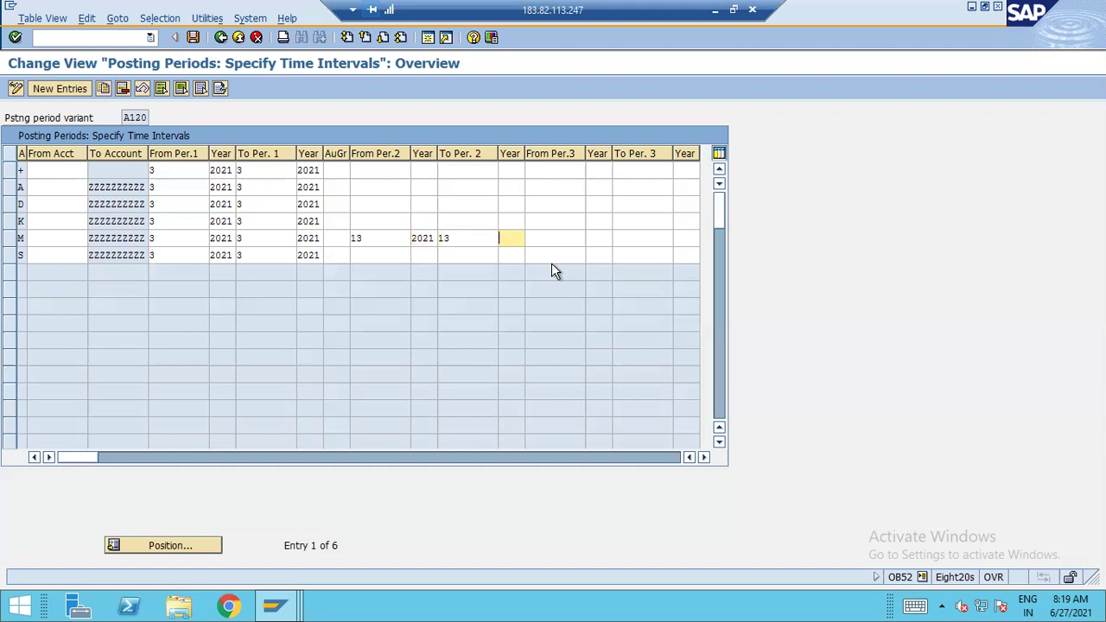
{"action": "type", "text": "2021"}
{"action": "key", "text": "shift+Tab"}
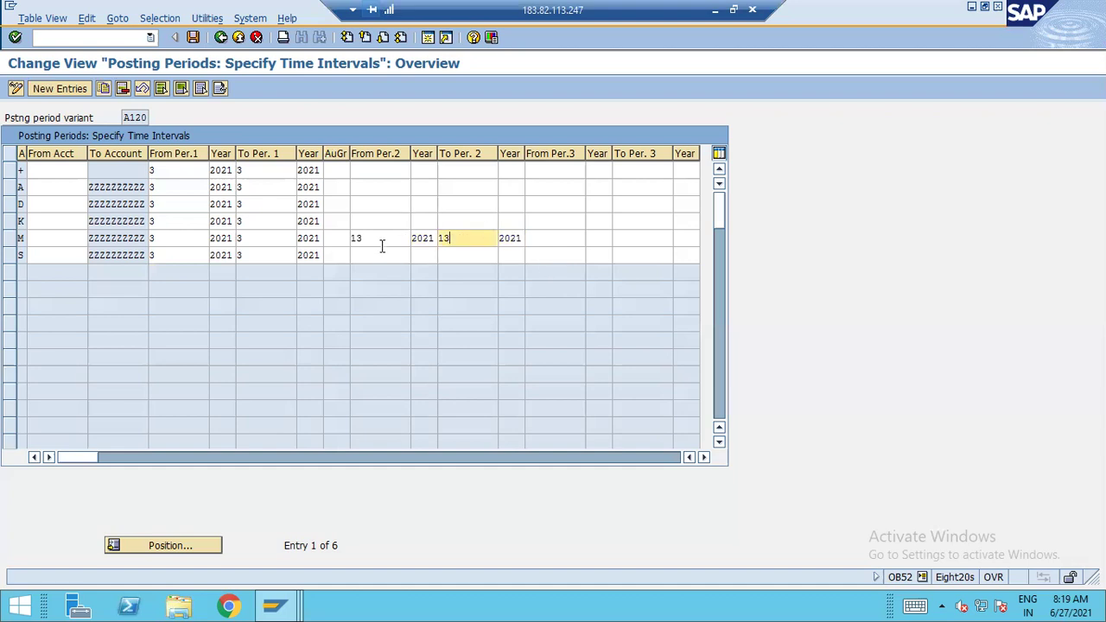
{"action": "key", "text": "shift+Tab"}
{"action": "key", "text": "shift+Tab"}
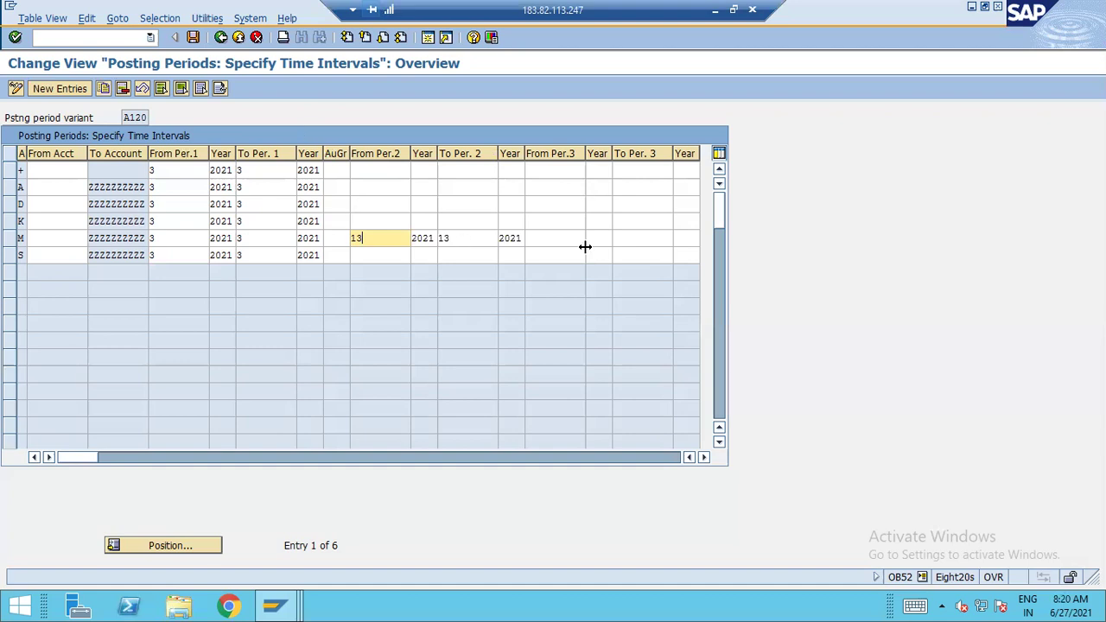
Clear all of row M's second-interval period and year values
{"action": "key", "text": "BackSpace"}
{"action": "key", "text": "BackSpace"}
{"action": "key", "text": "Tab"}
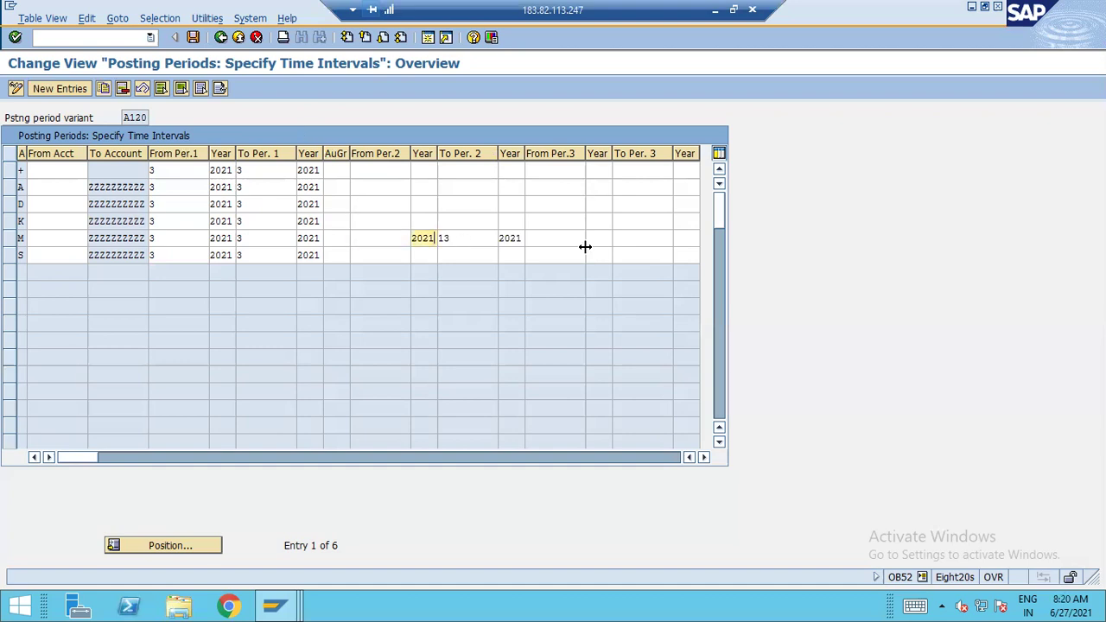
{"action": "key", "text": "BackSpace"}
{"action": "key", "text": "BackSpace"}
{"action": "key", "text": "BackSpace"}
{"action": "key", "text": "BackSpace"}
{"action": "key", "text": "Tab"}
{"action": "key", "text": "BackSpace"}
{"action": "key", "text": "BackSpace"}
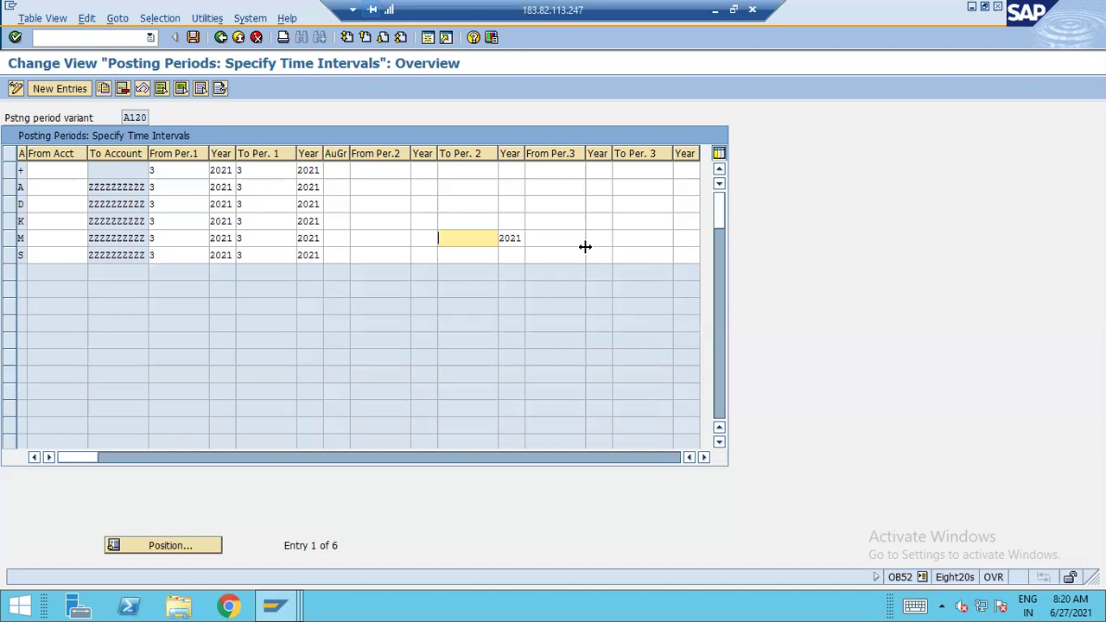
{"action": "key", "text": "Tab"}
{"action": "key", "text": "BackSpace"}
{"action": "key", "text": "BackSpace"}
{"action": "key", "text": "BackSpace"}
{"action": "key", "text": "BackSpace"}
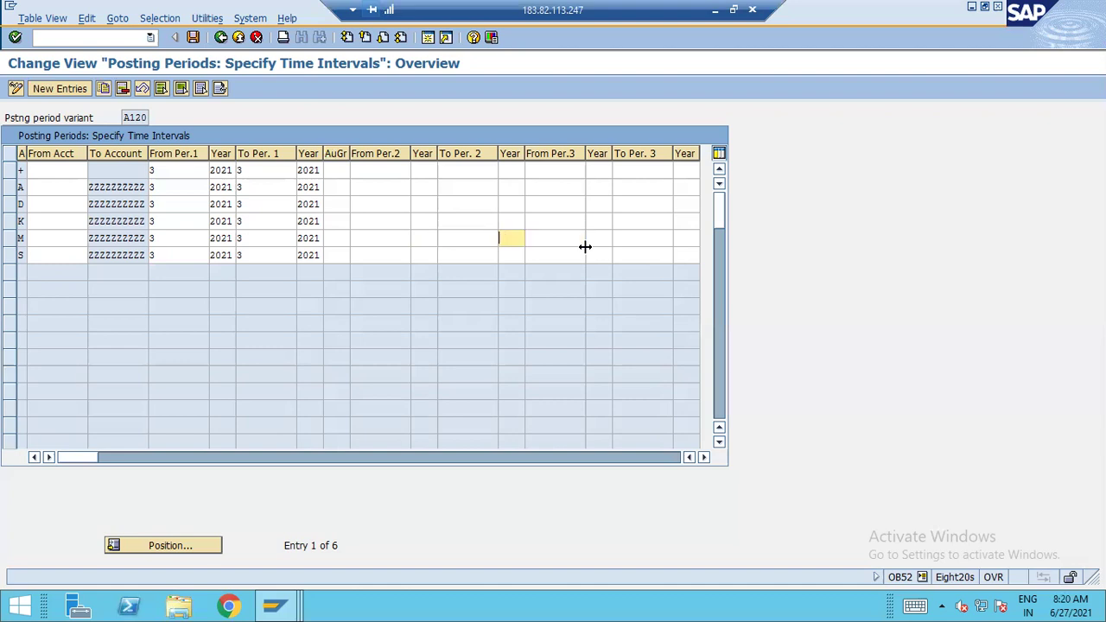
Give row S a second interval from period 14 of 2021 to period 14 of 2021
{"action": "key", "text": "Tab"}
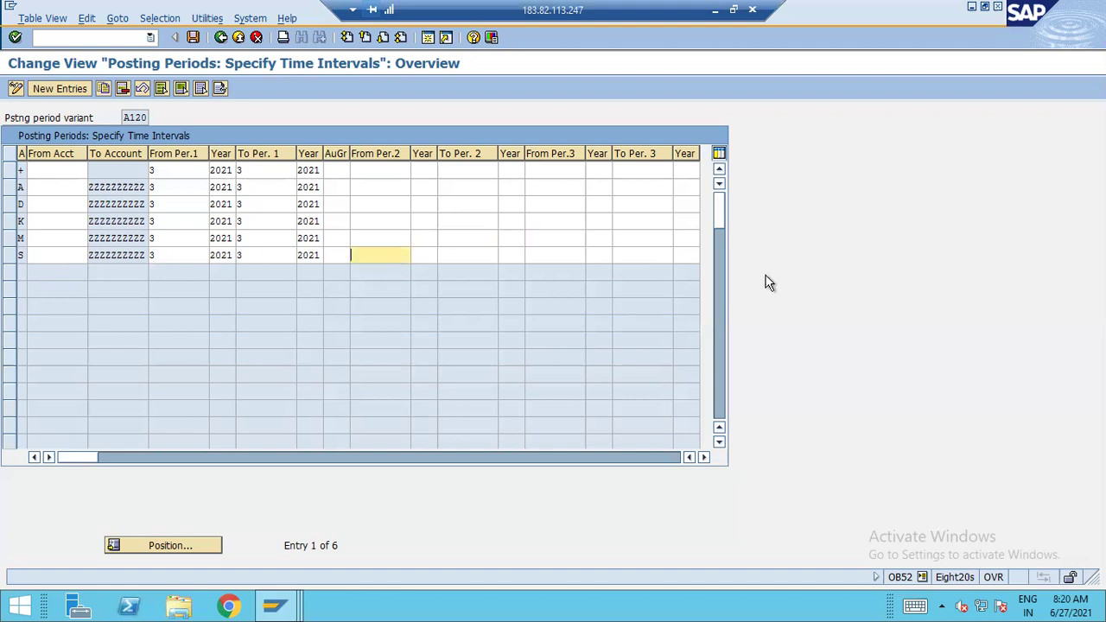
{"action": "type", "text": "14"}
{"action": "key", "text": "Tab"}
{"action": "type", "text": "2021"}
{"action": "key", "text": "Tab"}
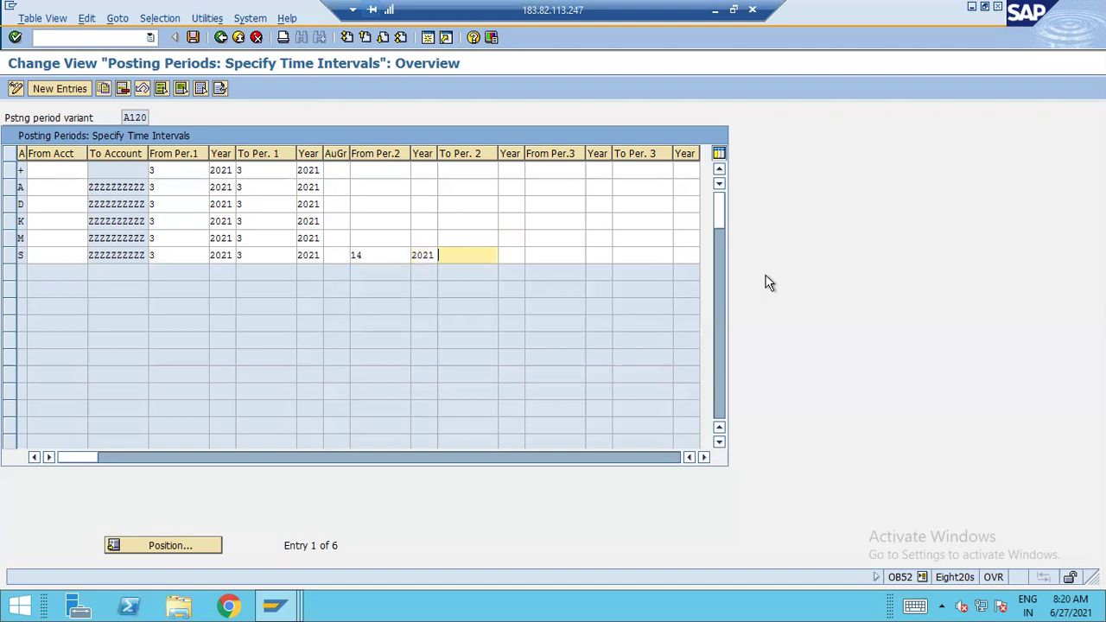
{"action": "type", "text": "14"}
{"action": "key", "text": "Tab"}
{"action": "type", "text": "2021"}
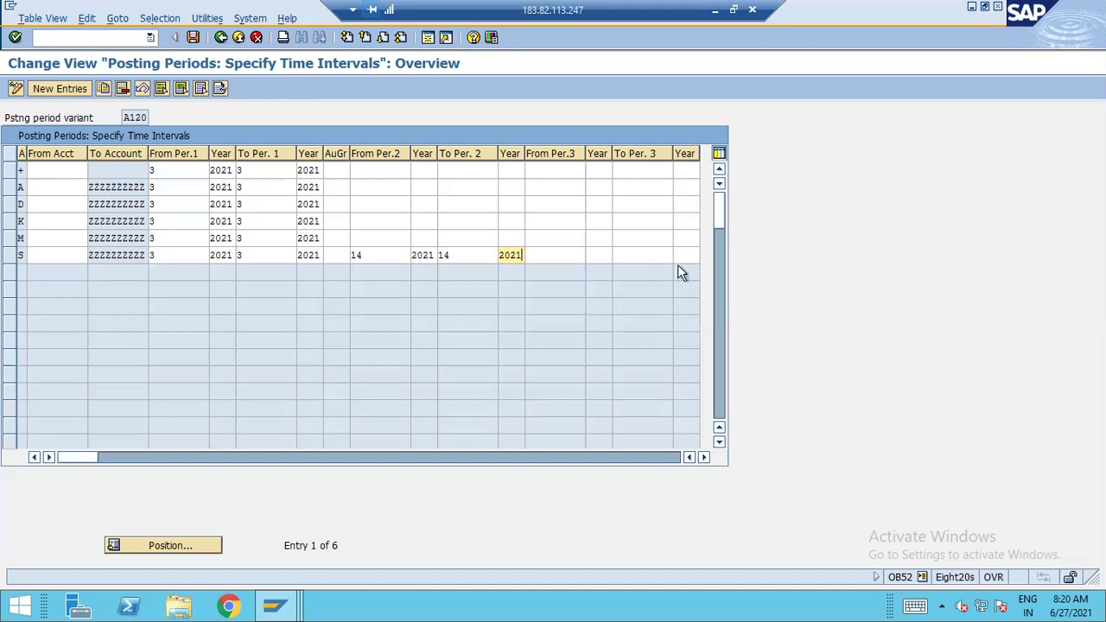
{"action": "left_click", "coordinate": [336, 257]}
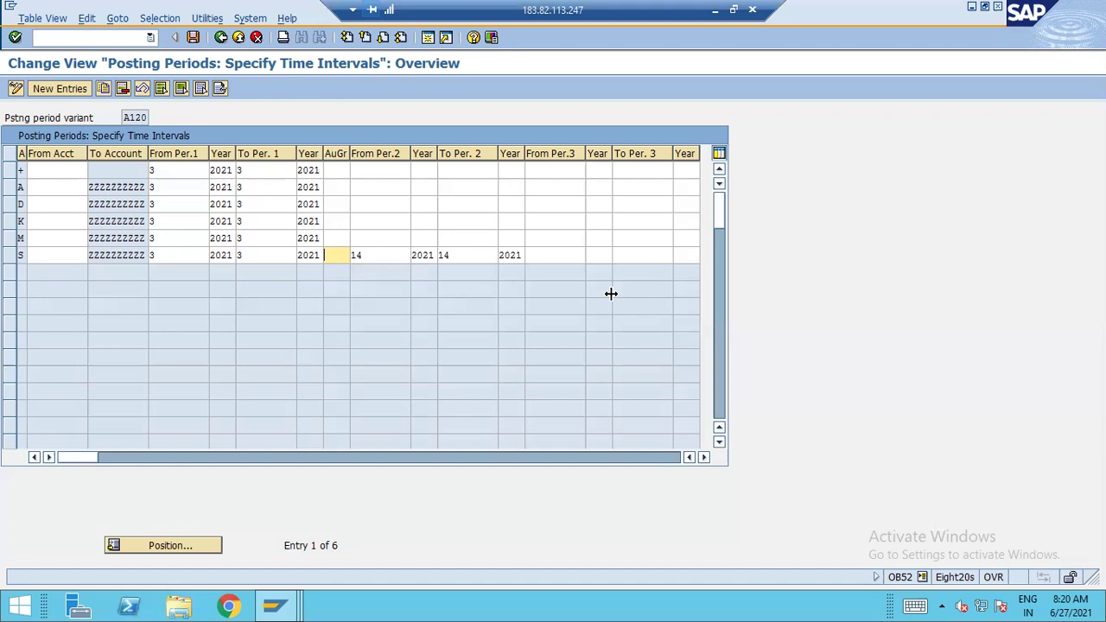
Remove the trial 'abc' authorization group and save variant A120 under the proposed customizing request
{"action": "type", "text": "abc"}
{"action": "key", "text": "BackSpace"}
{"action": "key", "text": "BackSpace"}
{"action": "key", "text": "BackSpace"}
{"action": "left_click", "coordinate": [192, 36]}
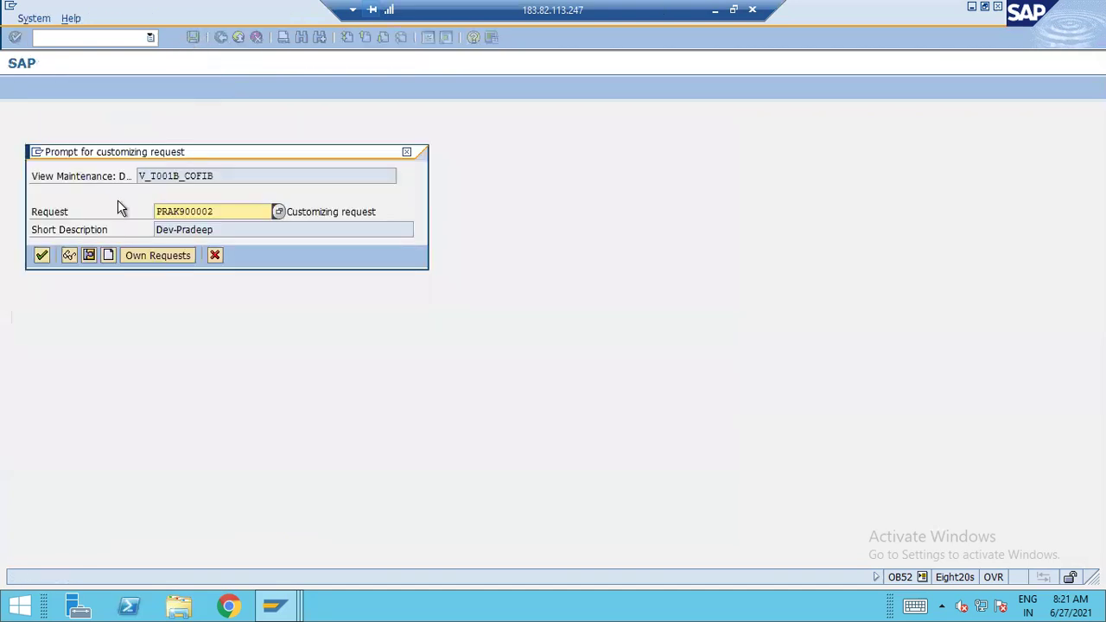
{"action": "left_click", "coordinate": [43, 255]}
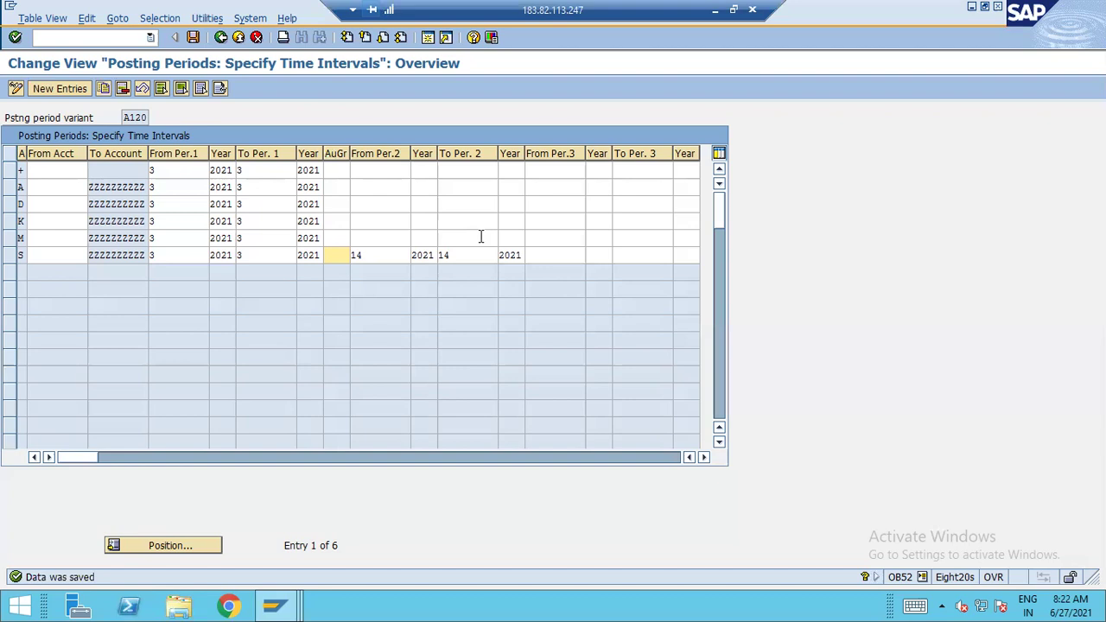
Confirm the data is already saved and go back to the Display IMG tree
{"action": "left_click", "coordinate": [195, 38]}
{"action": "left_click", "coordinate": [218, 38]}
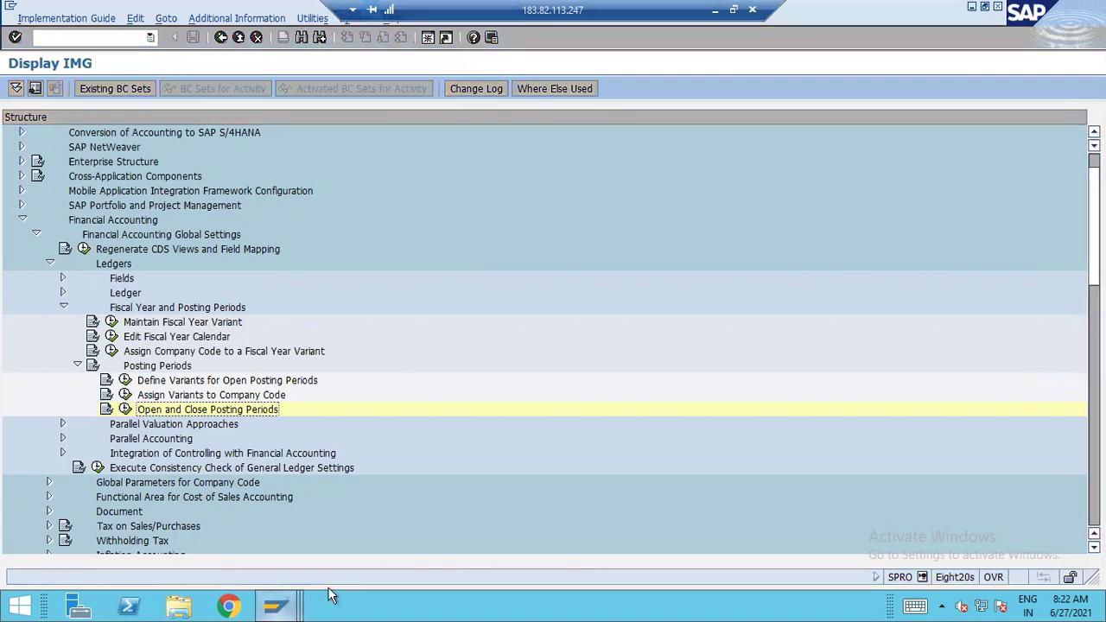
{"action": "mouse_move", "coordinate": [287, 602]}
{"action": "left_click", "coordinate": [399, 553]}
{"action": "type", "text": "/nfs10n"}
{"action": "key", "text": "Return"}
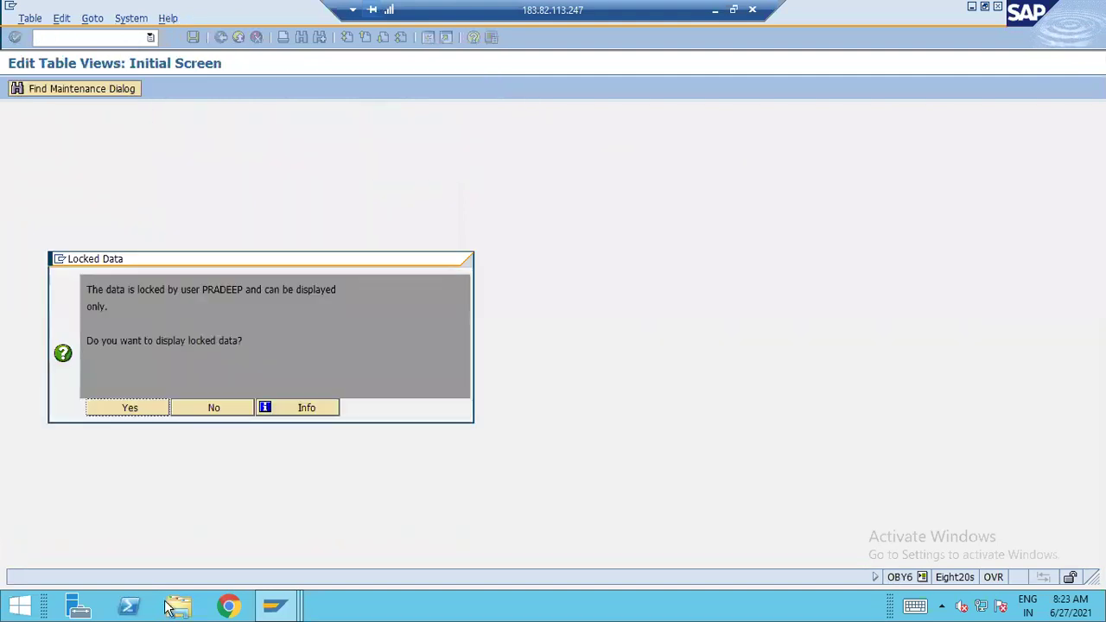
{"action": "left_click", "coordinate": [143, 407]}
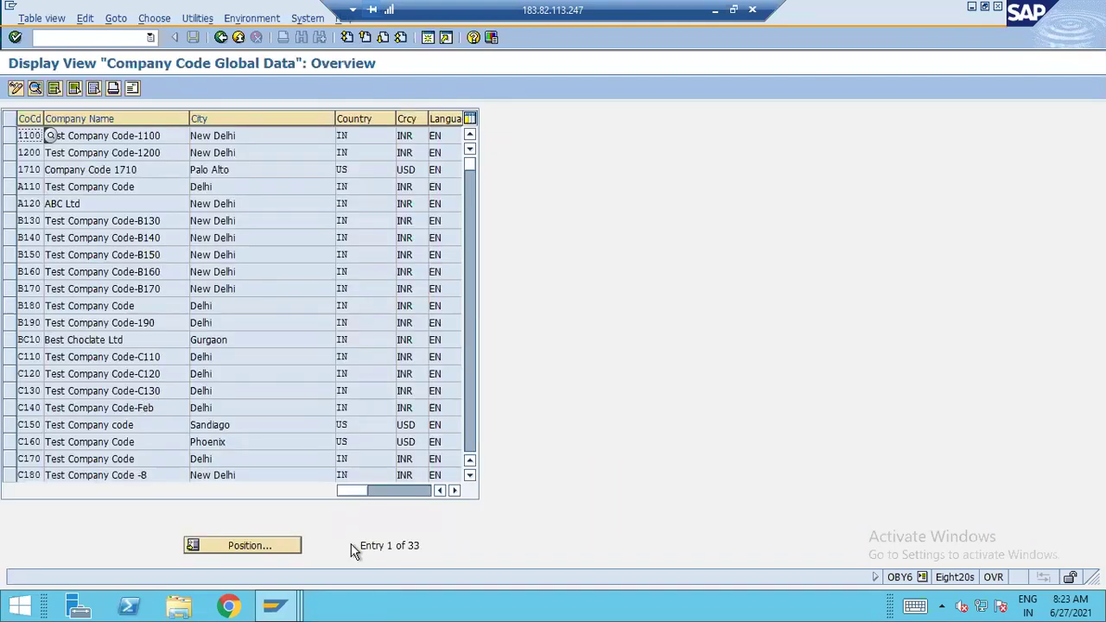
{"action": "left_click", "coordinate": [250, 545]}
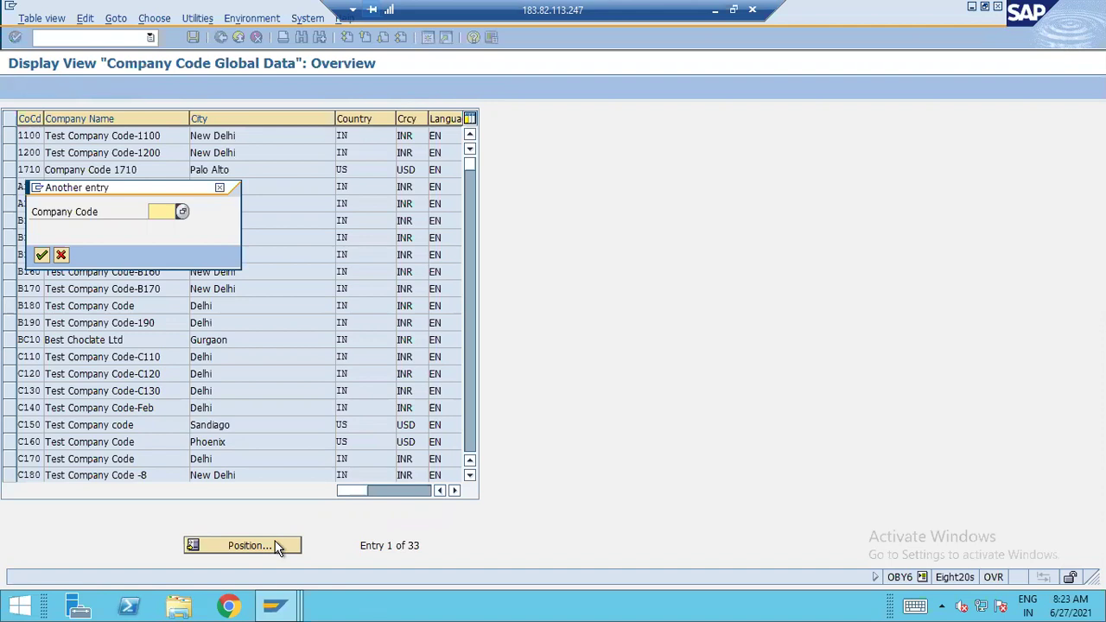
{"action": "type", "text": "a120"}
{"action": "key", "text": "Return"}
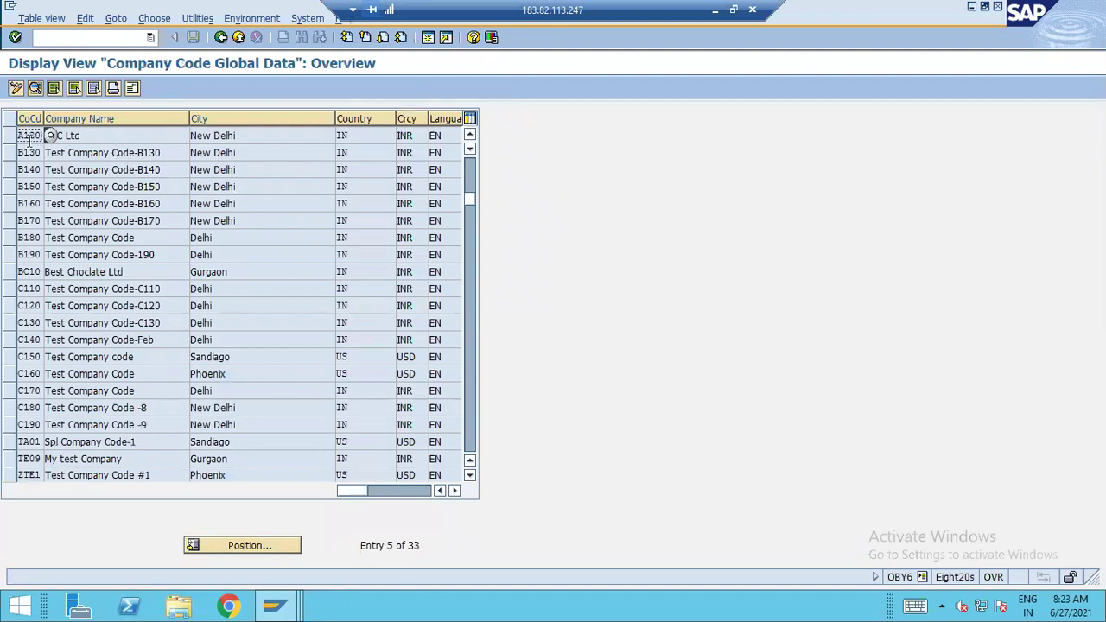
{"action": "double_click", "coordinate": [33, 139]}
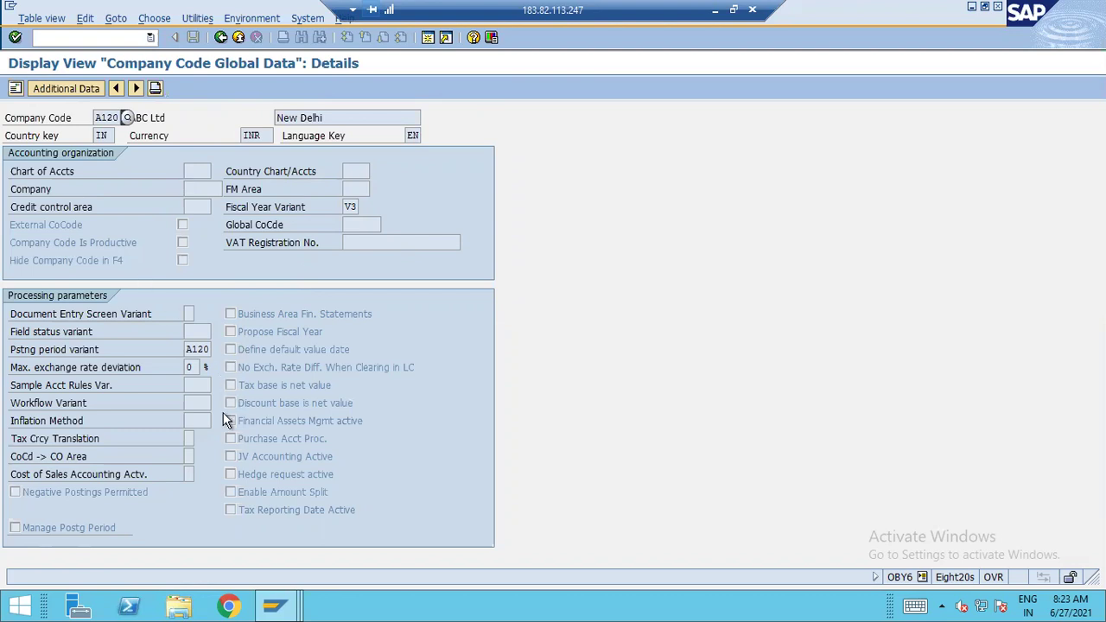
{"action": "left_click", "coordinate": [242, 38]}
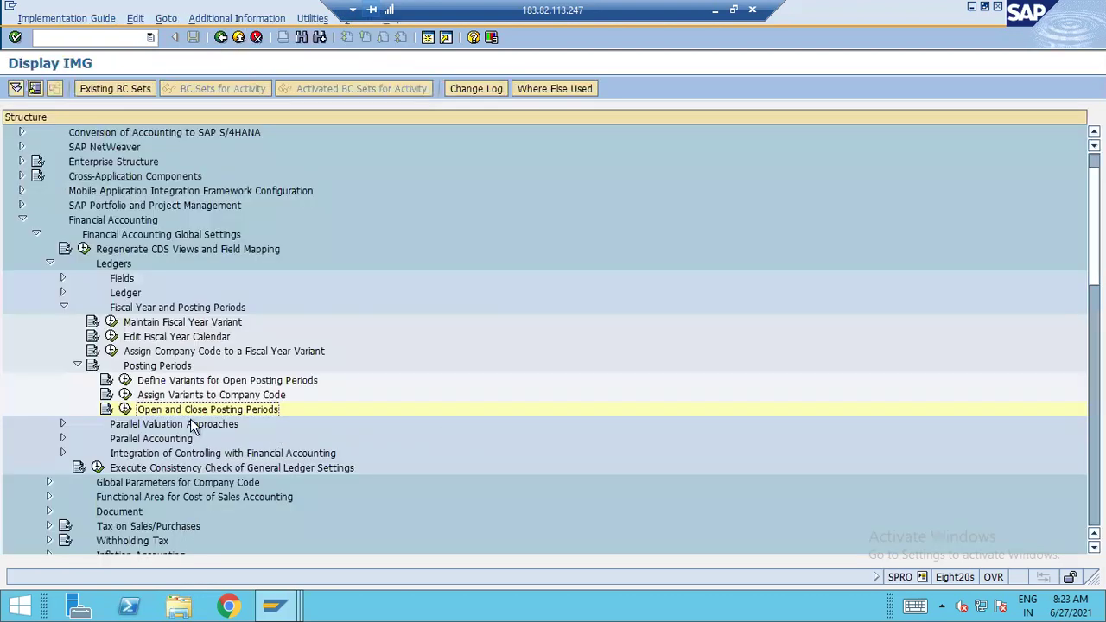
Collapse Posting Periods, Fiscal Year and Ledgers, expand Document settings, then minimize SAP to reach Excel
{"action": "left_click", "coordinate": [77, 365]}
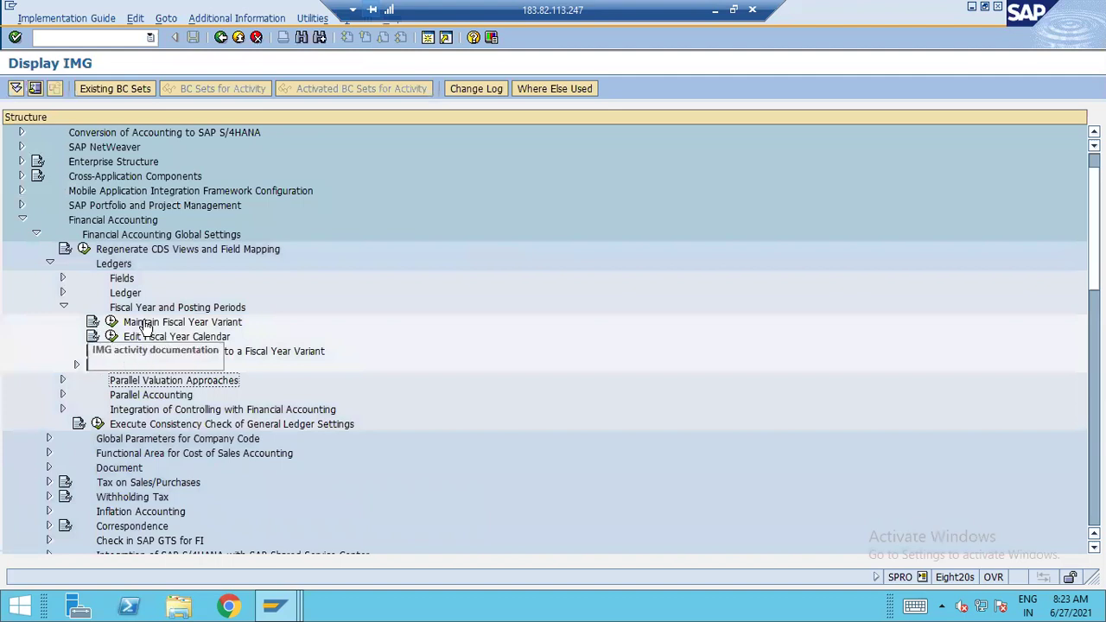
{"action": "left_click", "coordinate": [63, 308]}
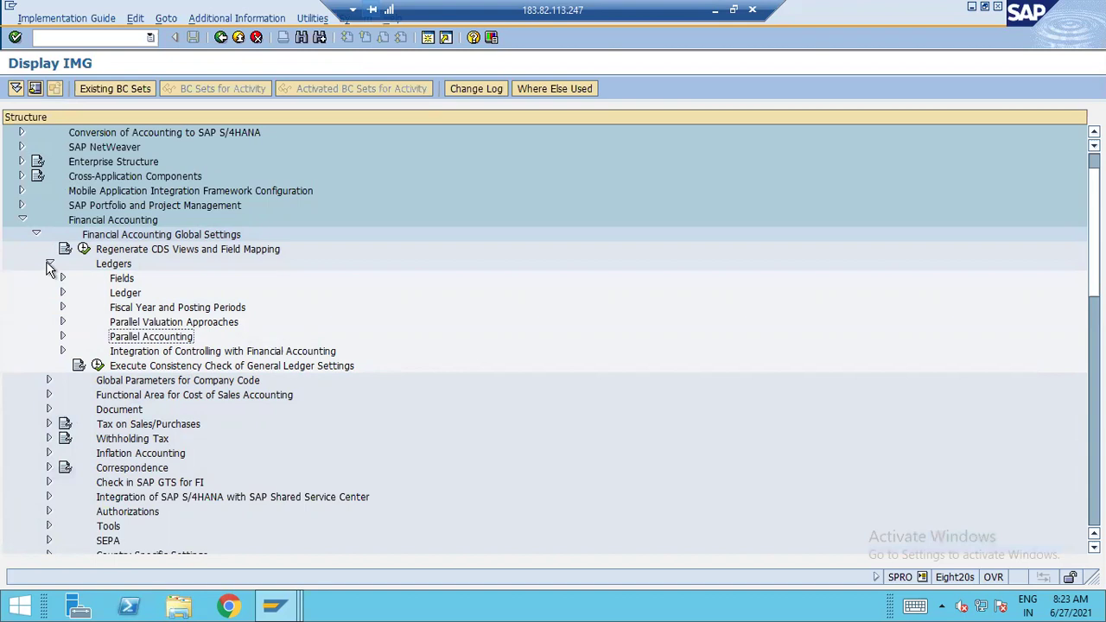
{"action": "left_click", "coordinate": [49, 263]}
{"action": "left_click", "coordinate": [50, 308]}
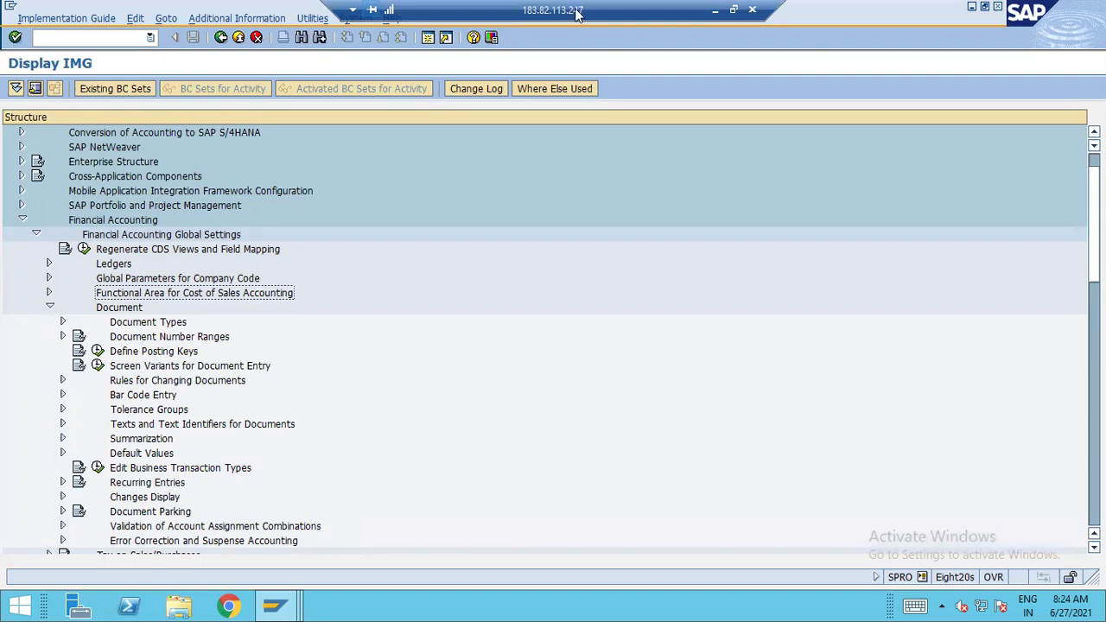
{"action": "left_click", "coordinate": [714, 11]}
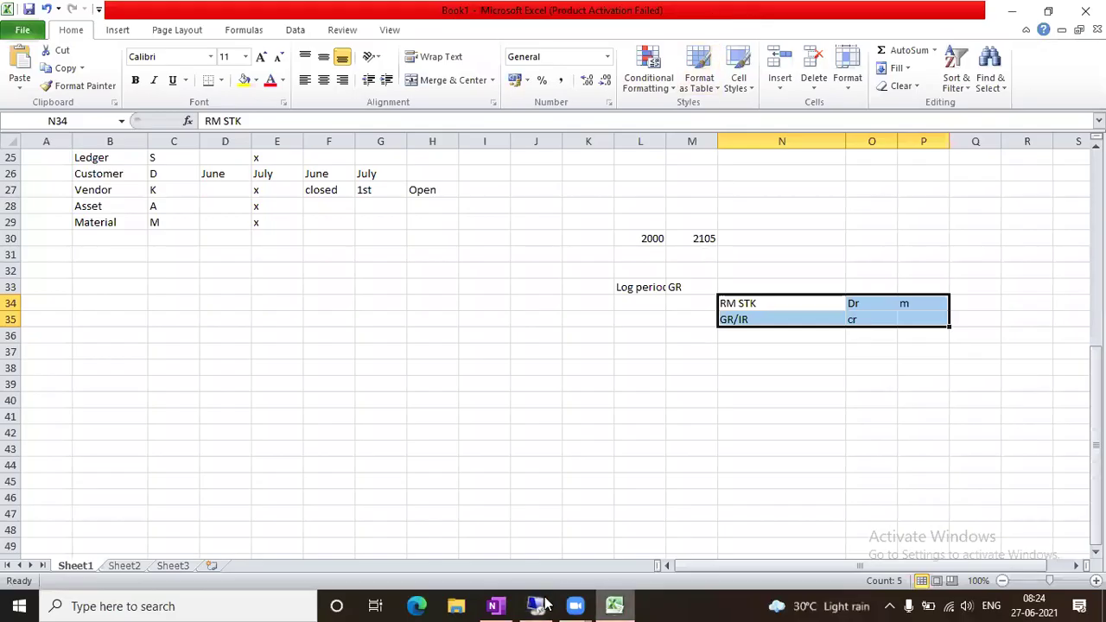
Bring up the OneNote page comparing the ledger's Amt-1 to Amt-3 fields with CO Area boxes
{"action": "left_click", "coordinate": [493, 605]}
{"action": "scroll", "coordinate": [541, 437], "scroll_direction": "down", "scroll_amount": 10}
{"action": "scroll", "coordinate": [542, 437], "scroll_direction": "up", "scroll_amount": 20}
{"action": "scroll", "coordinate": [542, 437], "scroll_direction": "up", "scroll_amount": 3}
{"action": "scroll", "coordinate": [543, 437], "scroll_direction": "down", "scroll_amount": 8}
{"action": "scroll", "coordinate": [542, 437], "scroll_direction": "up", "scroll_amount": 20}
{"action": "scroll", "coordinate": [542, 437], "scroll_direction": "down", "scroll_amount": 10}
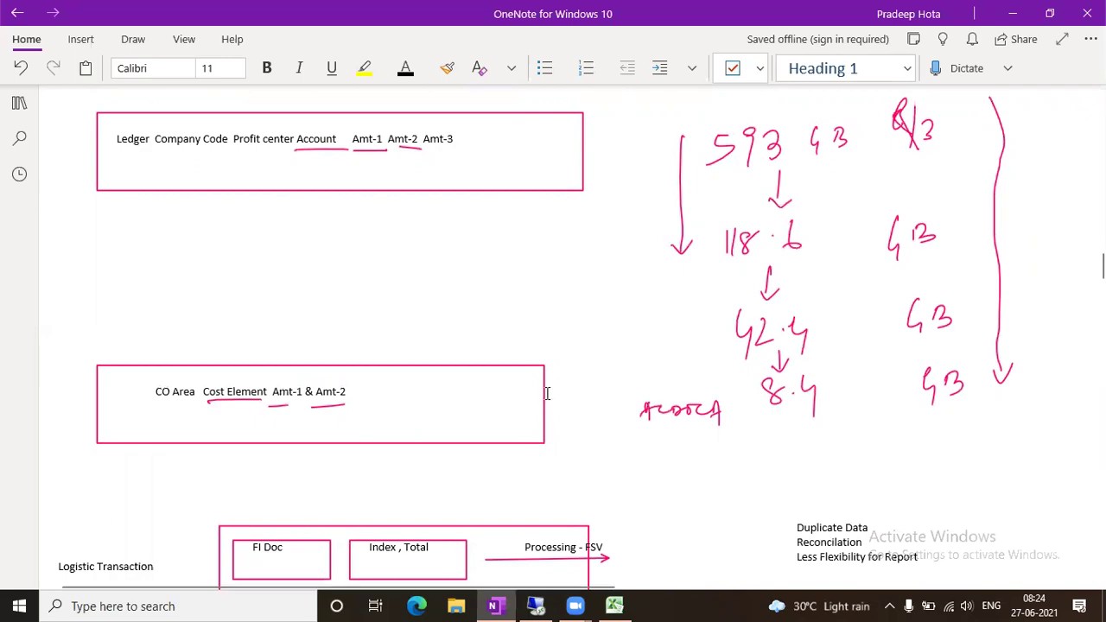
{"action": "scroll", "coordinate": [546, 398], "scroll_direction": "down", "scroll_amount": 15}
{"action": "scroll", "coordinate": [547, 393], "scroll_direction": "down", "scroll_amount": 3}
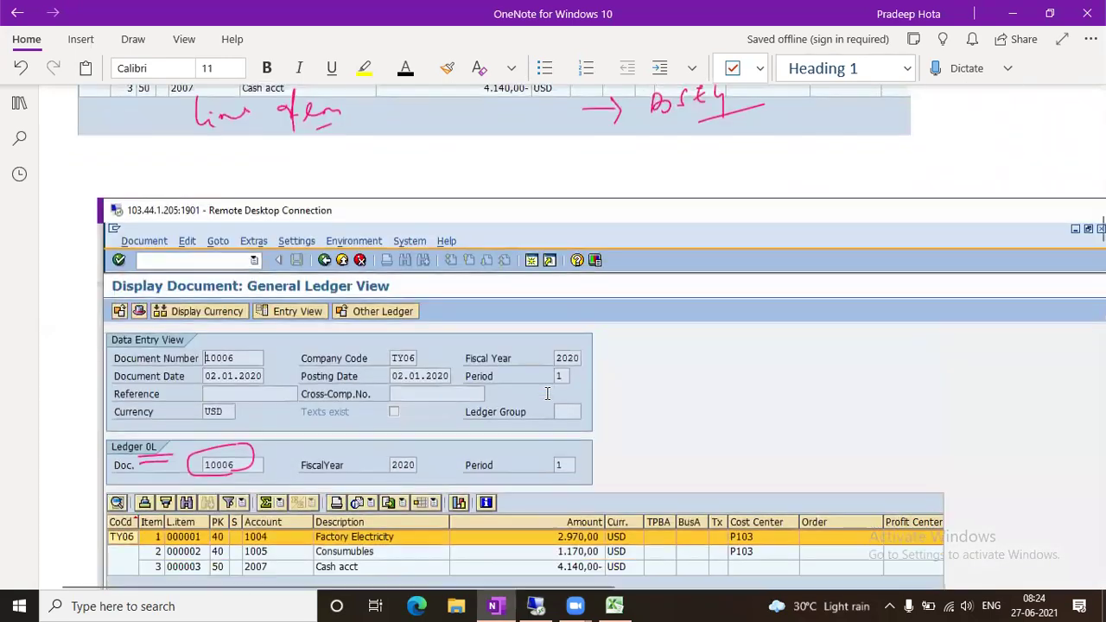
{"action": "scroll", "coordinate": [547, 393], "scroll_direction": "up", "scroll_amount": 8}
{"action": "scroll", "coordinate": [547, 393], "scroll_direction": "down", "scroll_amount": 2}
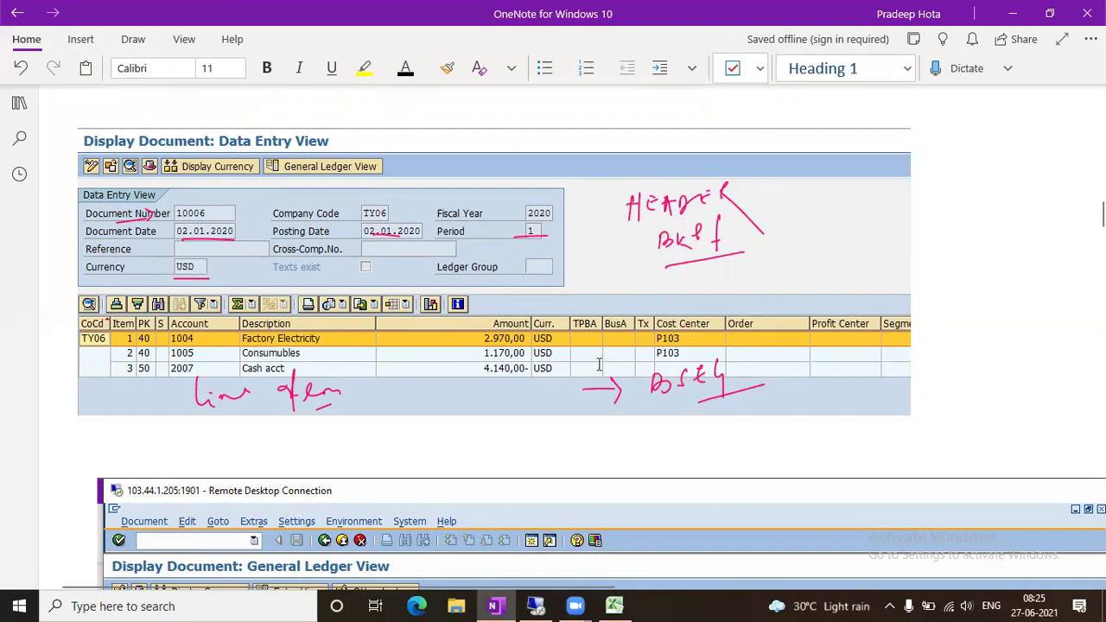
{"action": "scroll", "coordinate": [706, 359], "scroll_direction": "down", "scroll_amount": 8}
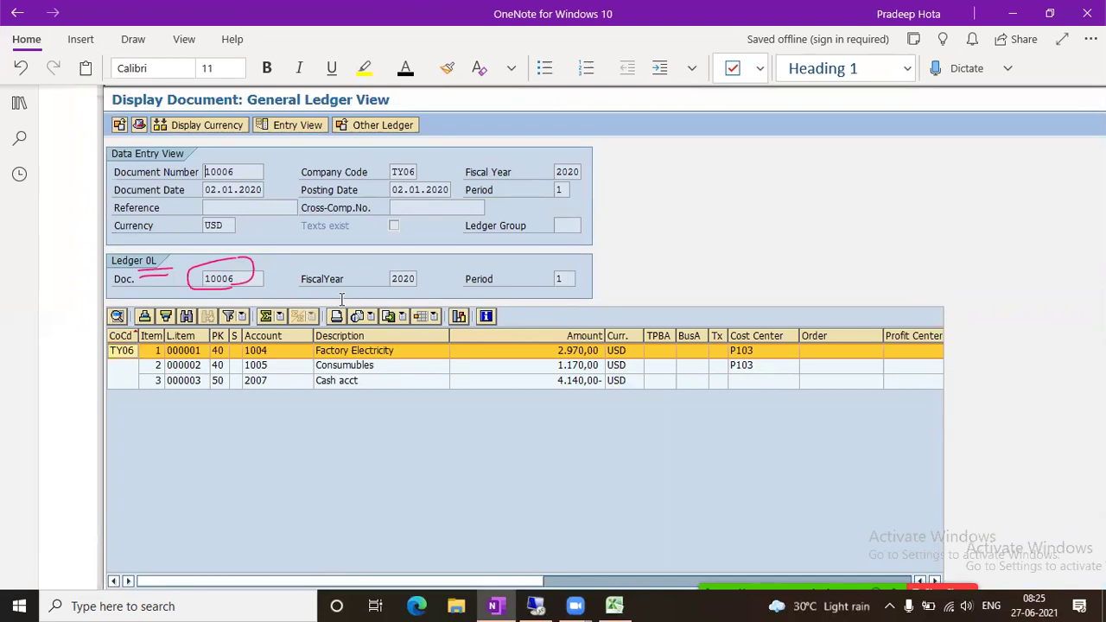
{"action": "scroll", "coordinate": [341, 298], "scroll_direction": "up", "scroll_amount": 7}
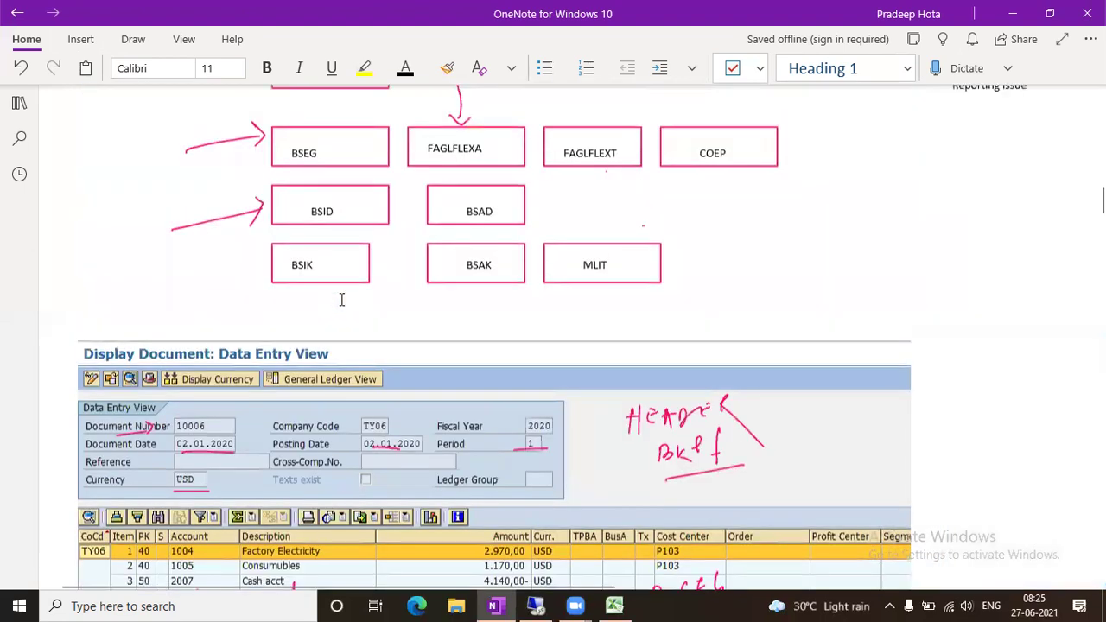
{"action": "scroll", "coordinate": [367, 227], "scroll_direction": "down", "scroll_amount": 2}
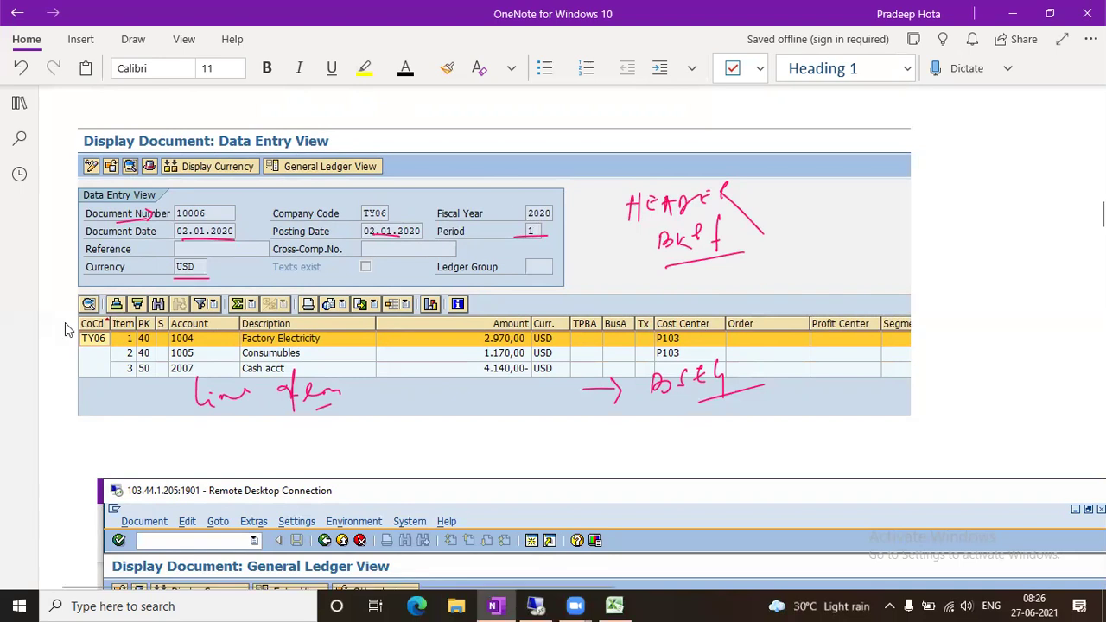
{"action": "scroll", "coordinate": [67, 329], "scroll_direction": "down", "scroll_amount": 5}
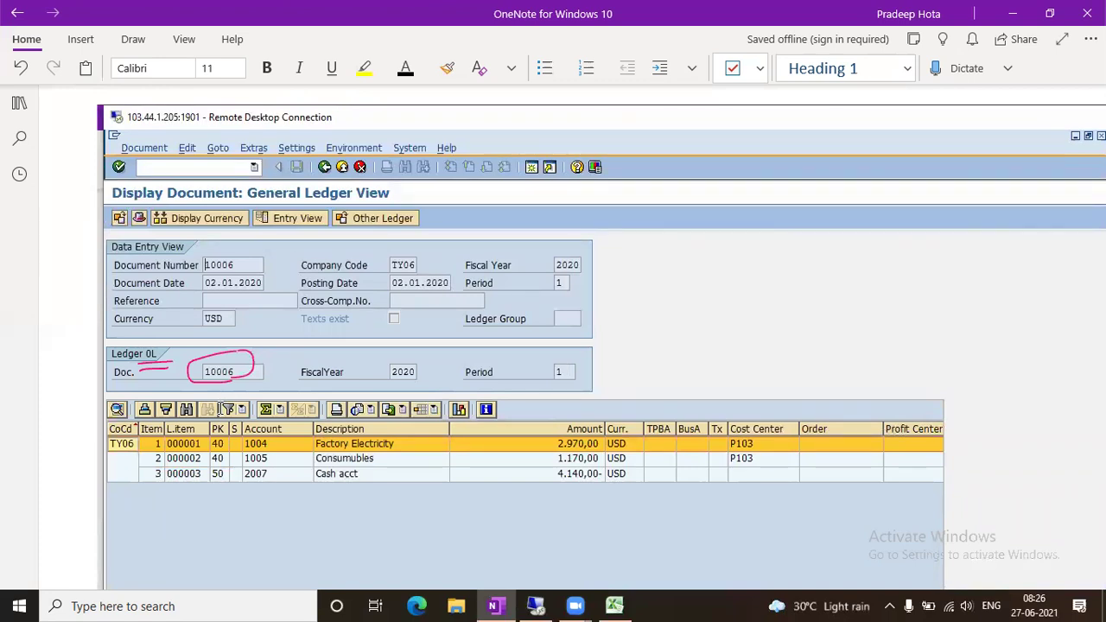
In Excel, enter the heading 'Document Type' in B33 and 'SA' / 'GL Posting' below it
{"action": "left_click", "coordinate": [614, 605]}
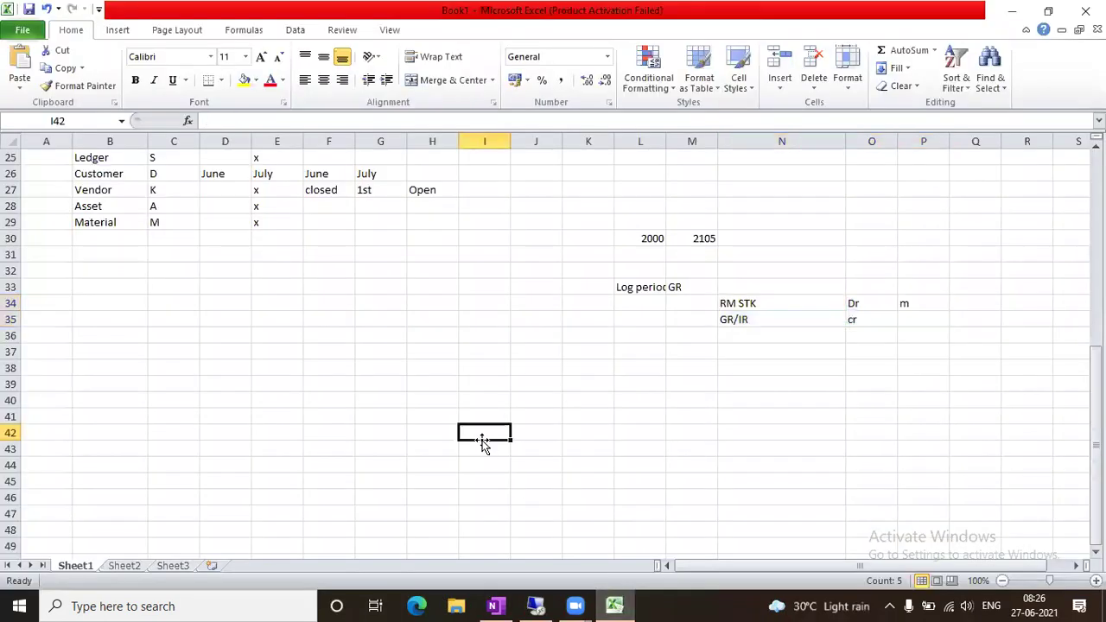
{"action": "left_click", "coordinate": [129, 285]}
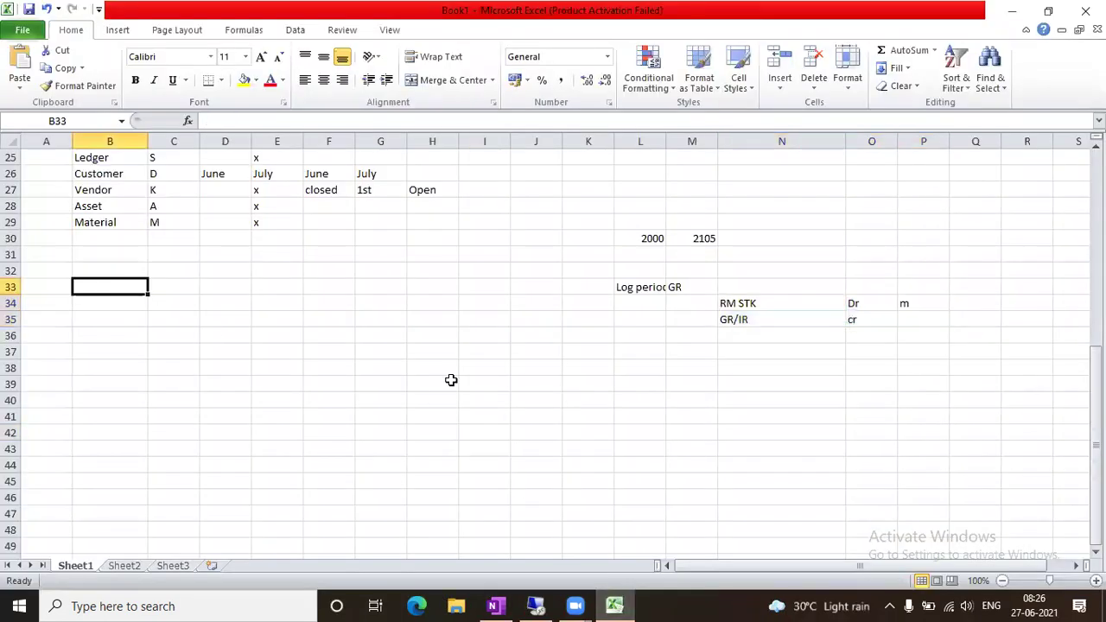
{"action": "type", "text": "Documen"}
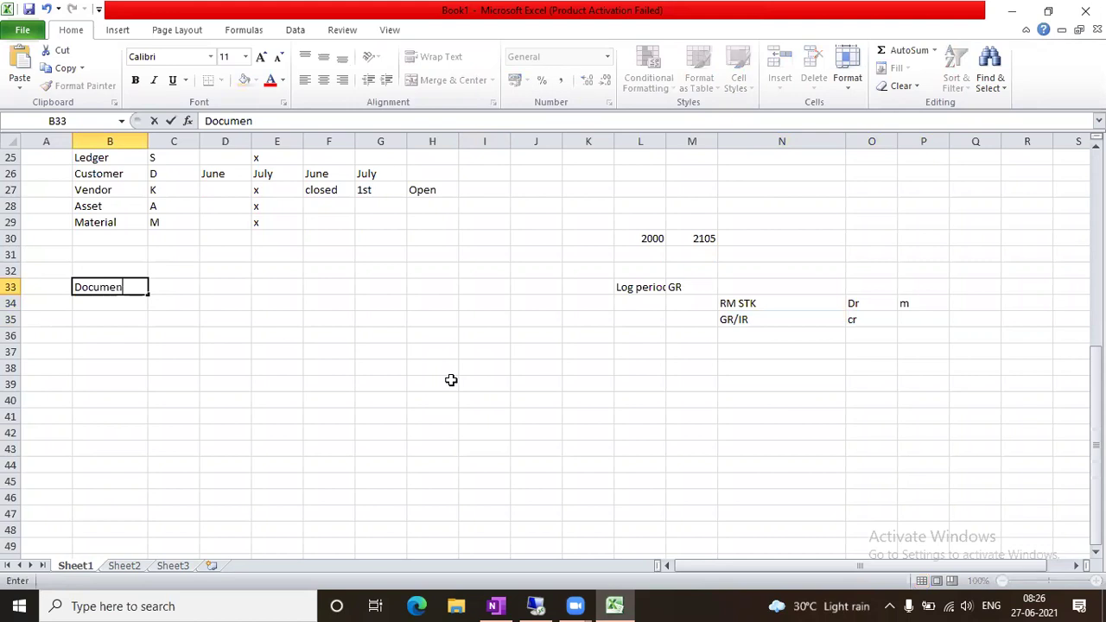
{"action": "type", "text": "t Type"}
{"action": "key", "text": "Tab"}
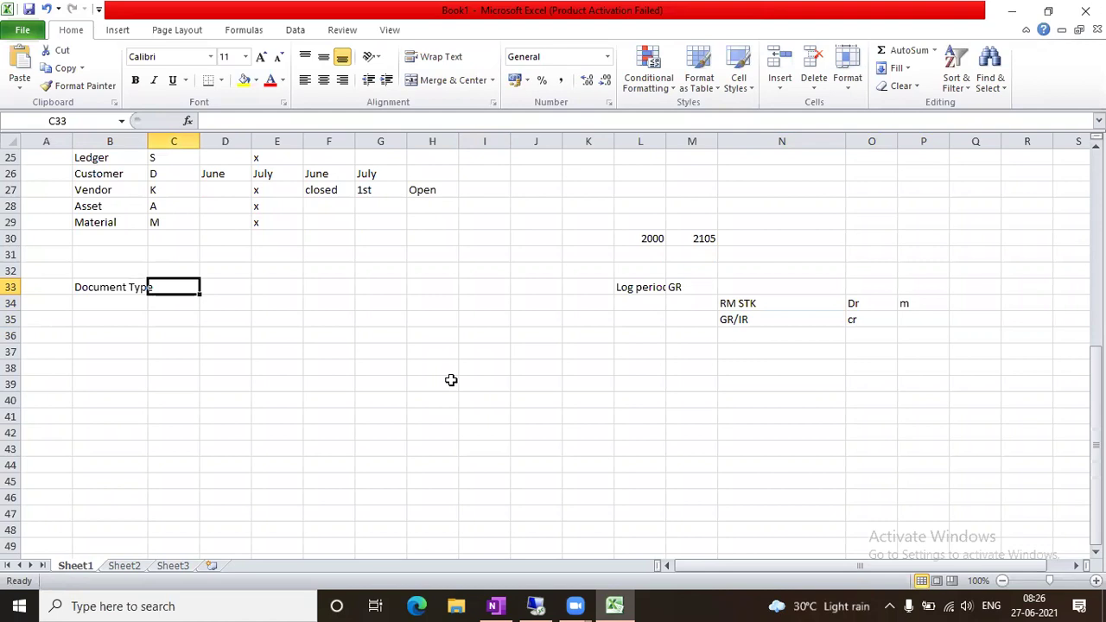
{"action": "key", "text": "Left"}
{"action": "key", "text": "Down"}
{"action": "key", "text": "Down"}
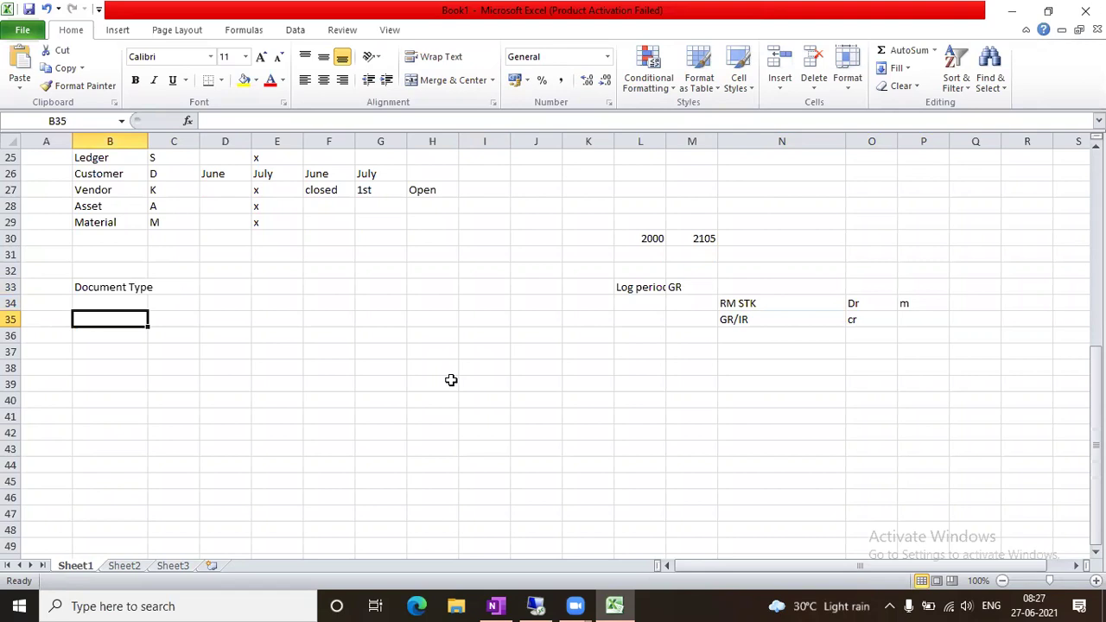
{"action": "key", "text": "Up"}
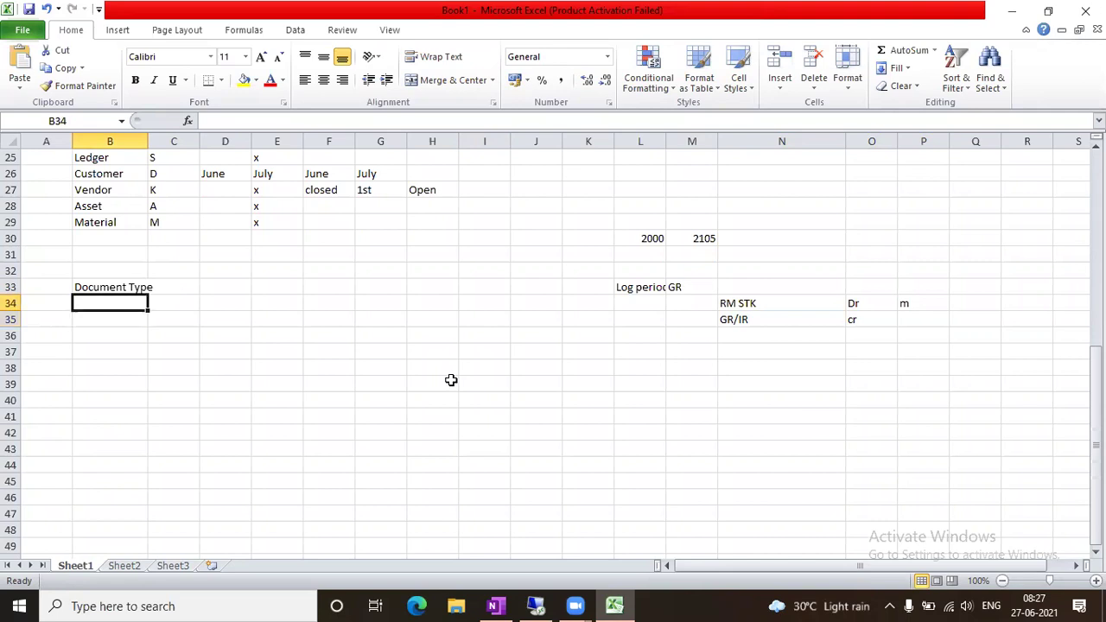
{"action": "left_click", "coordinate": [162, 161]}
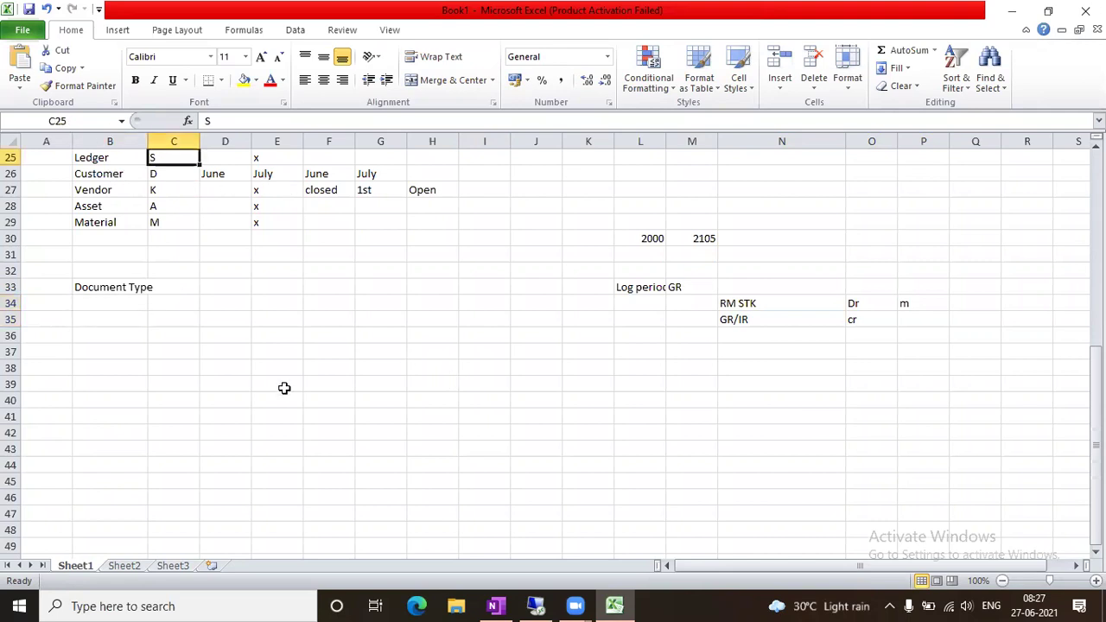
{"action": "left_click", "coordinate": [279, 393]}
{"action": "left_click", "coordinate": [110, 303]}
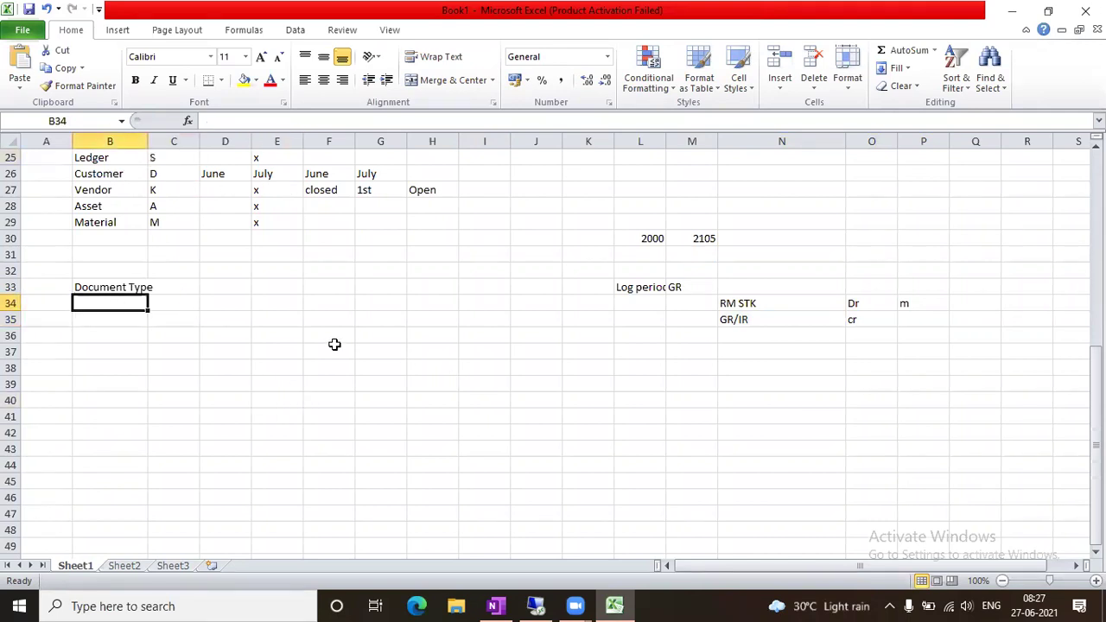
{"action": "type", "text": "A"}
{"action": "key", "text": "BackSpace"}
{"action": "type", "text": "S"}
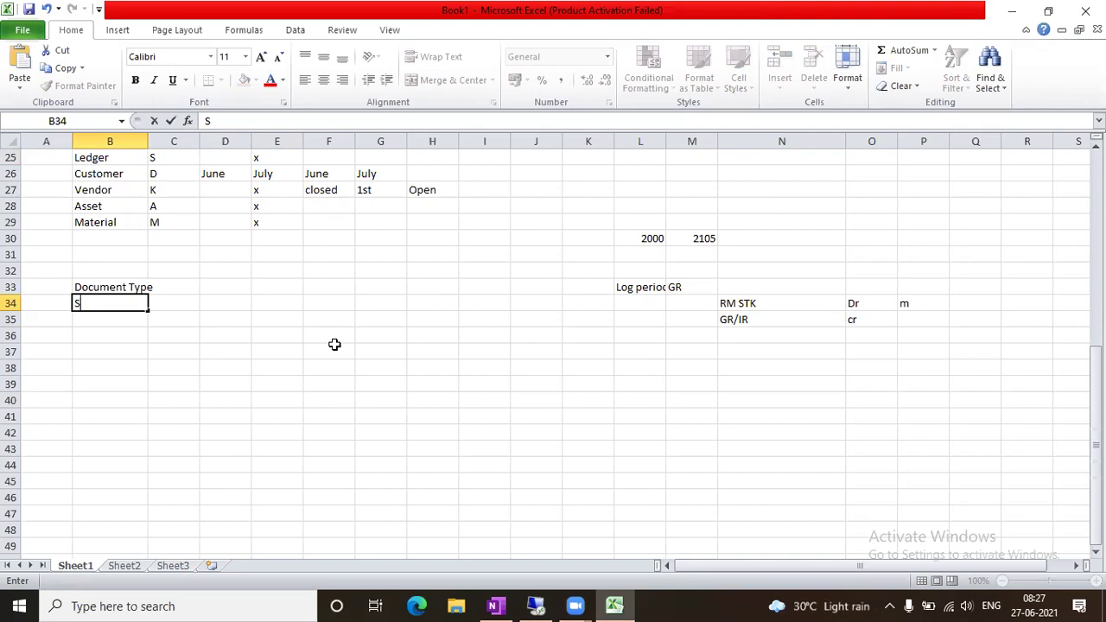
{"action": "type", "text": "A"}
{"action": "key", "text": "Tab"}
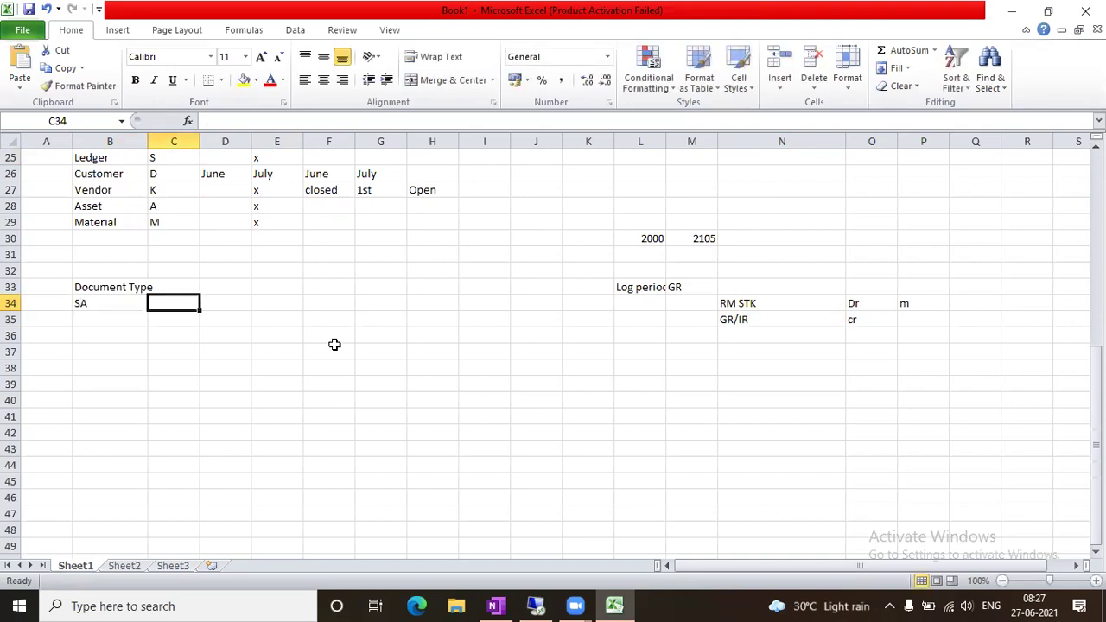
{"action": "type", "text": "GL Posting"}
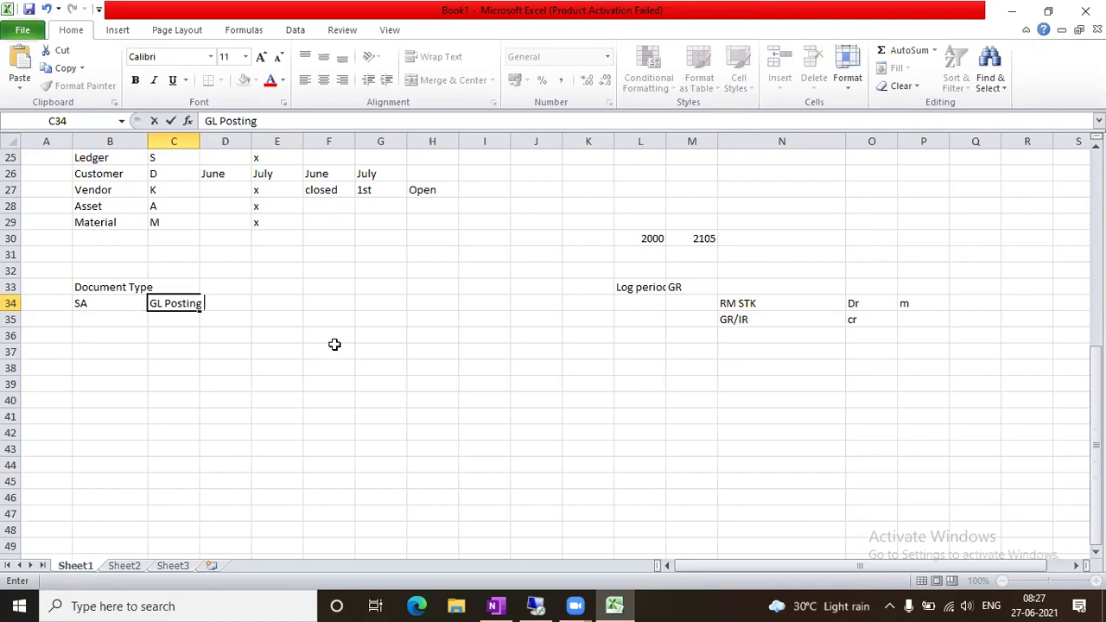
{"action": "left_click", "coordinate": [210, 352]}
Add rows 'DR' / 'Cust Inv' and 'RV' / 'Cust-Inv-Log-SD' to the document type list
{"action": "left_click", "coordinate": [121, 319]}
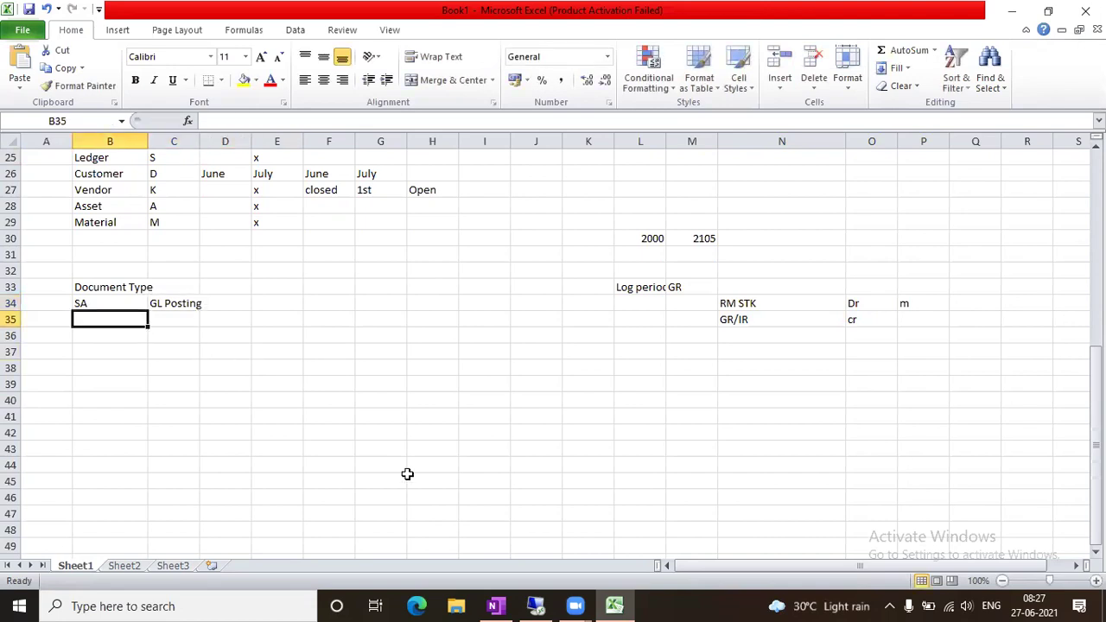
{"action": "type", "text": "D"}
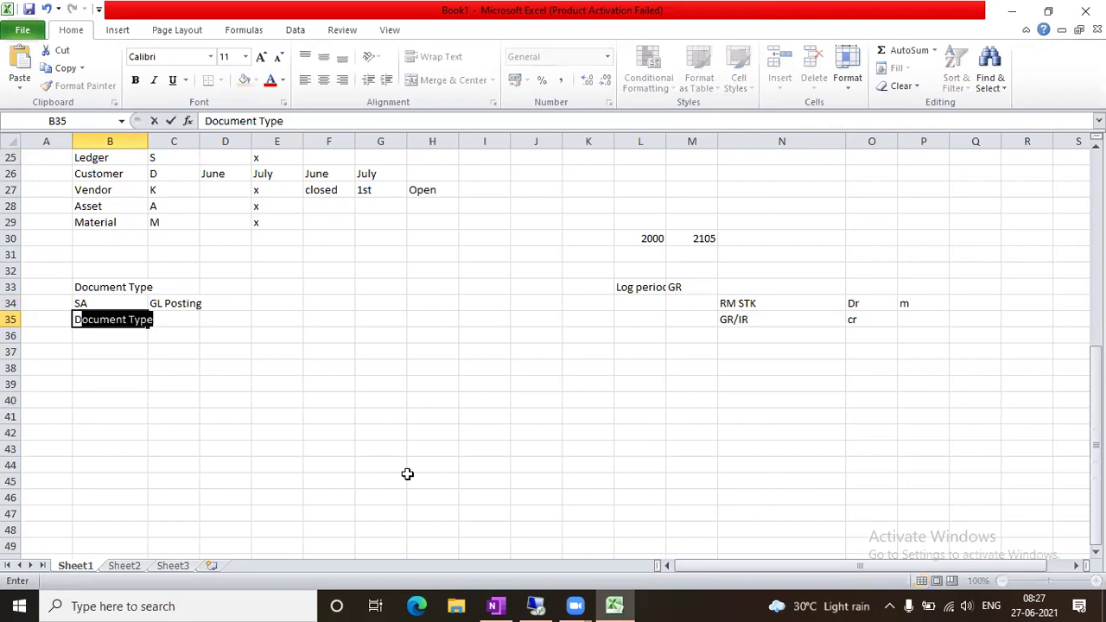
{"action": "key", "text": "Delete"}
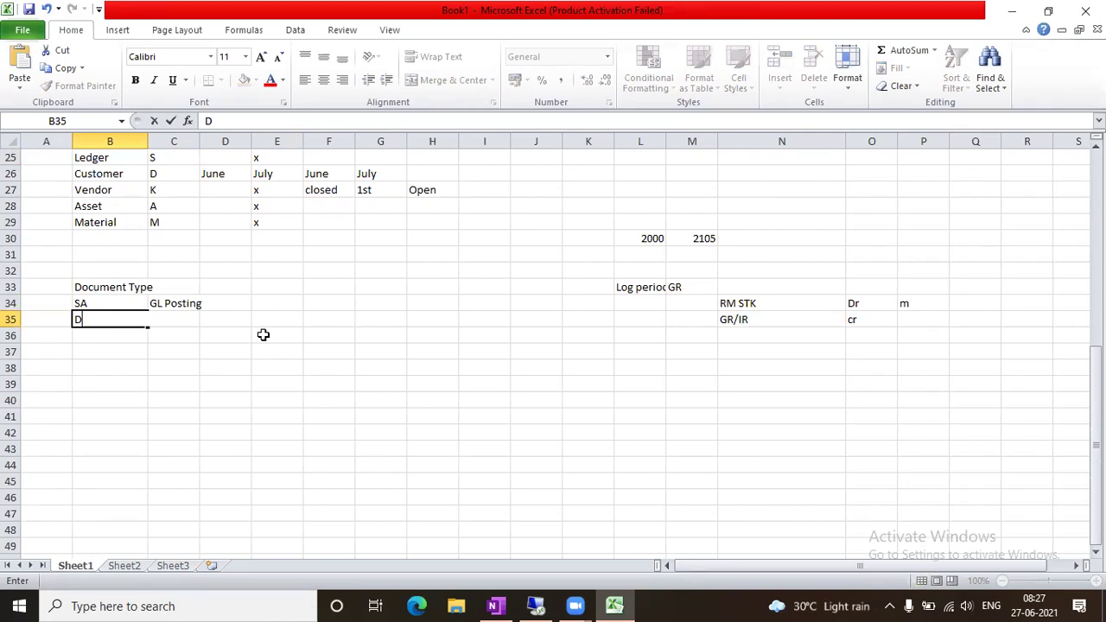
{"action": "type", "text": "R"}
{"action": "key", "text": "Tab"}
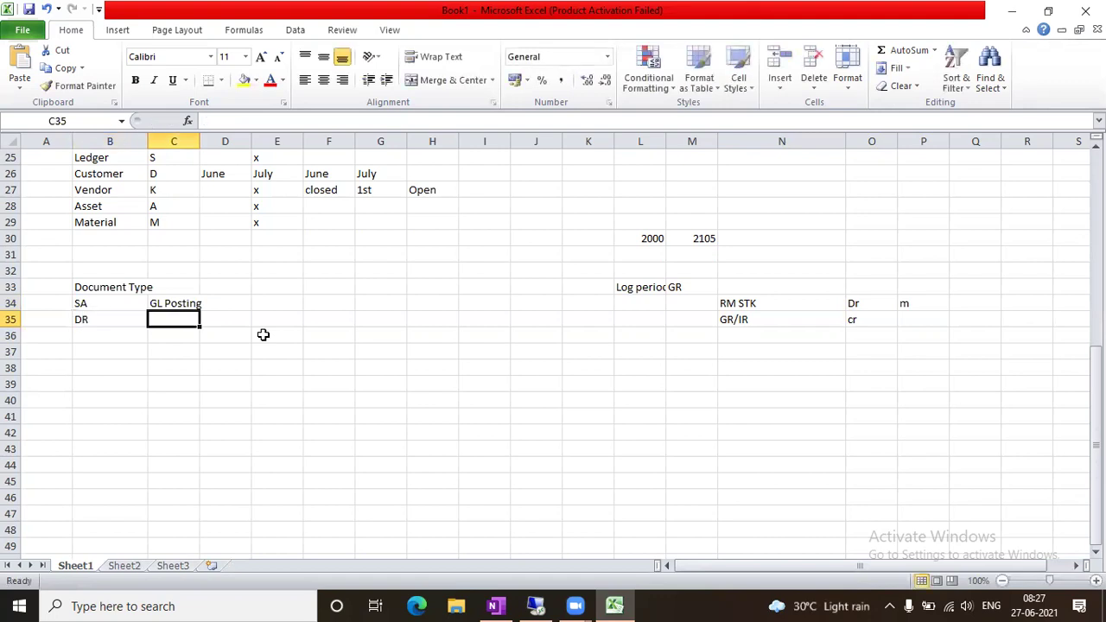
{"action": "type", "text": "Cust Inv"}
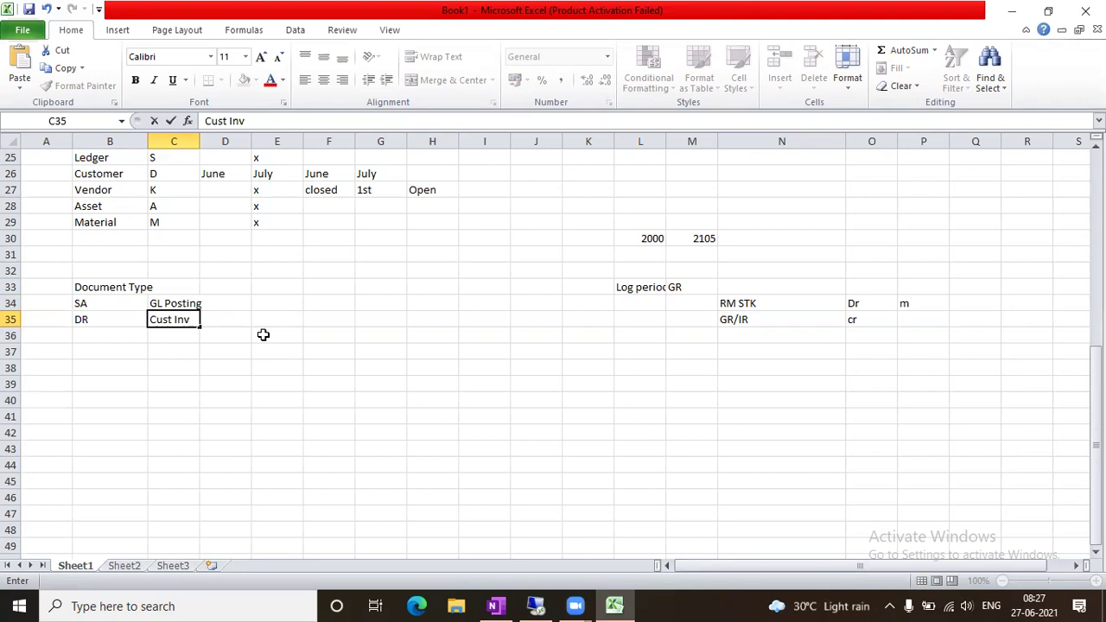
{"action": "key", "text": "Tab"}
{"action": "key", "text": "Return"}
{"action": "key", "text": "Left"}
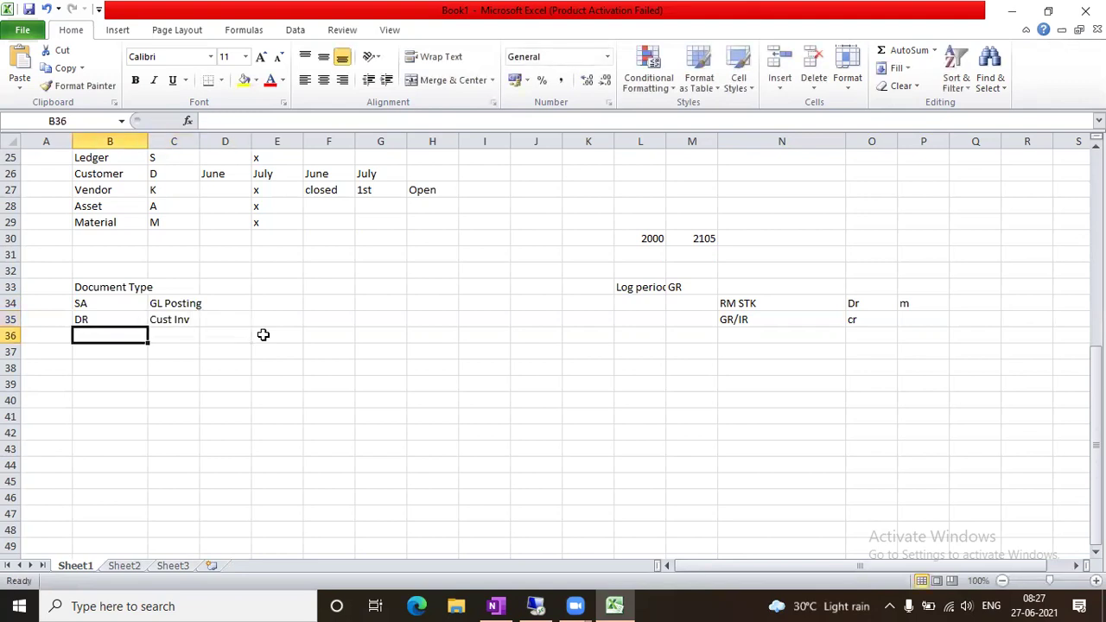
{"action": "type", "text": "RV"}
{"action": "key", "text": "Tab"}
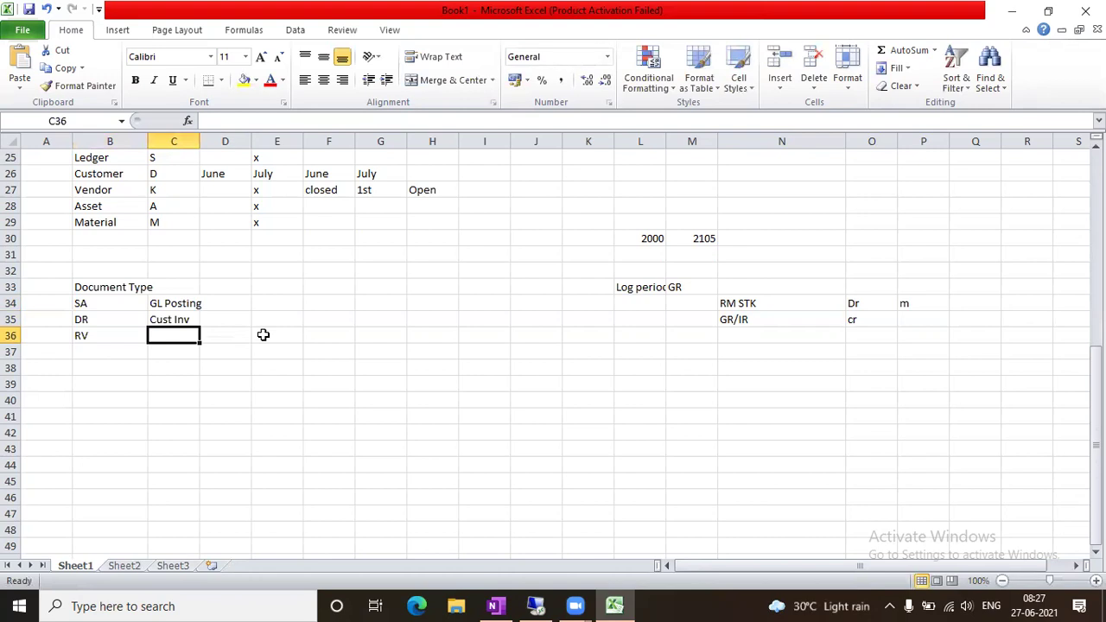
{"action": "type", "text": "cr"}
{"action": "key", "text": "BackSpace"}
{"action": "key", "text": "BackSpace"}
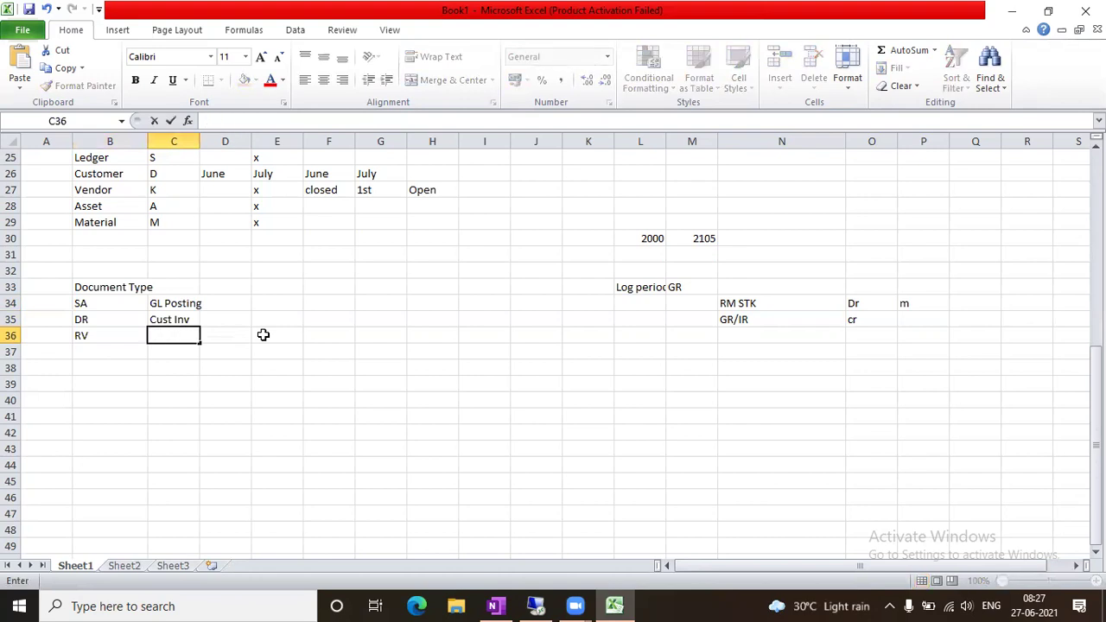
{"action": "type", "text": "Cust-Inv-Log-SD"}
{"action": "key", "text": "Tab"}
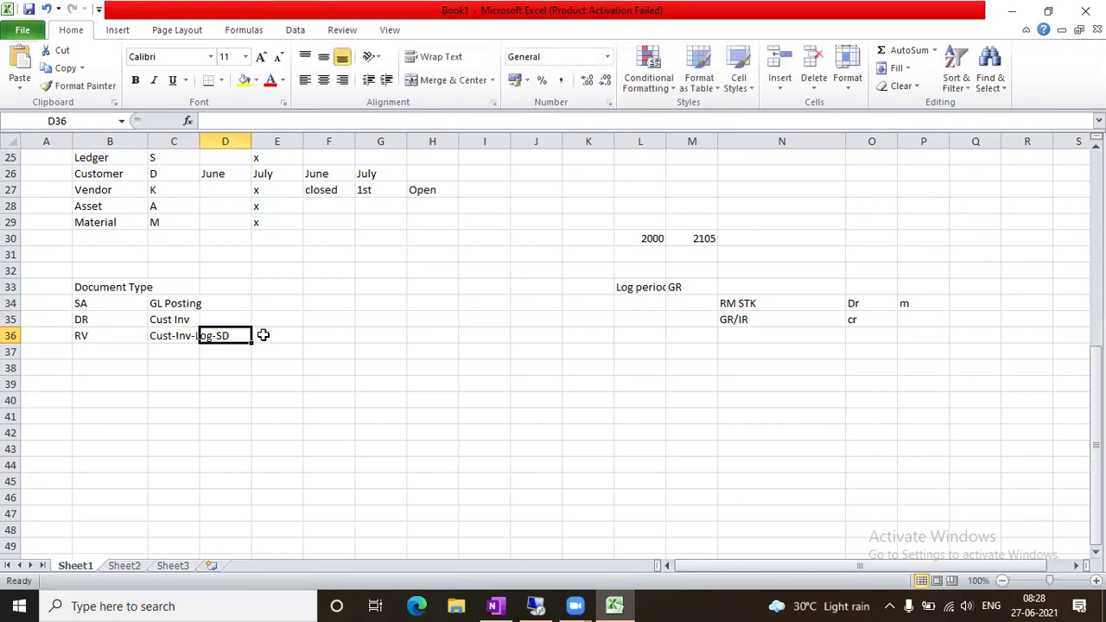
Enter the note 'Categorisation of Business Transaction' in cell G34
{"action": "left_click", "coordinate": [349, 352]}
{"action": "left_click", "coordinate": [375, 306]}
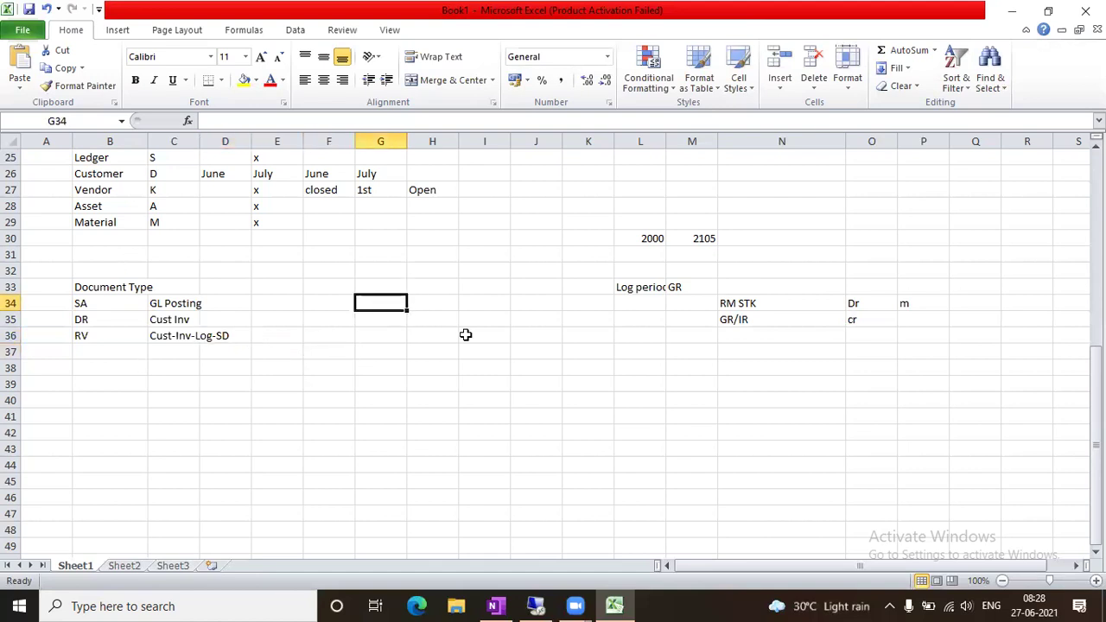
{"action": "type", "text": "Categ"}
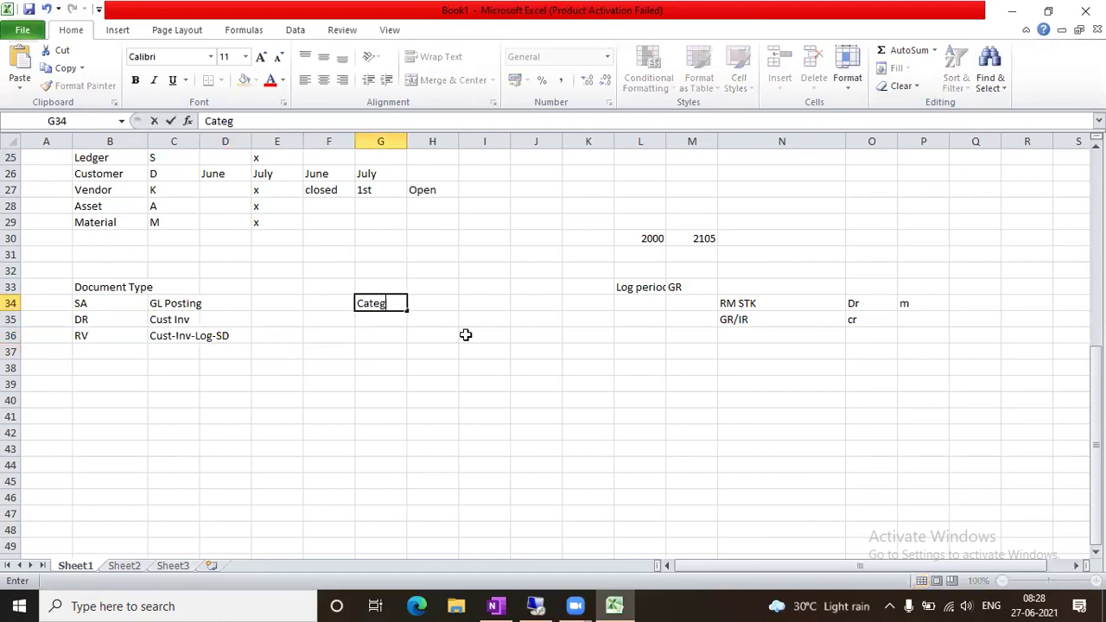
{"action": "type", "text": "orisation of"}
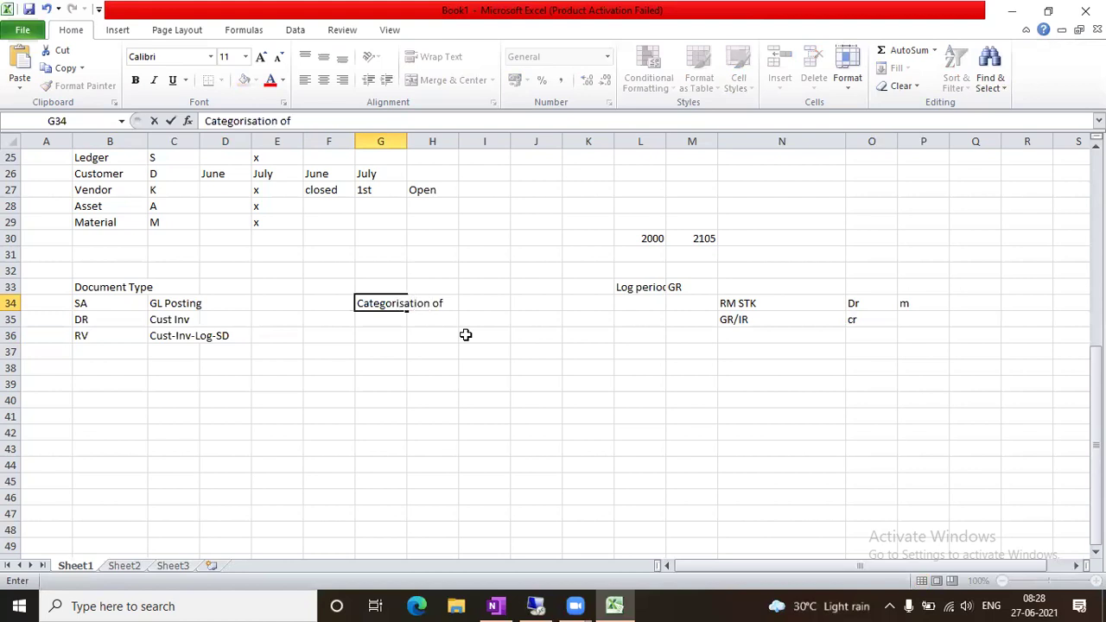
{"action": "type", "text": " D"}
{"action": "key", "text": "BackSpace"}
{"action": "type", "text": "Business Transaction"}
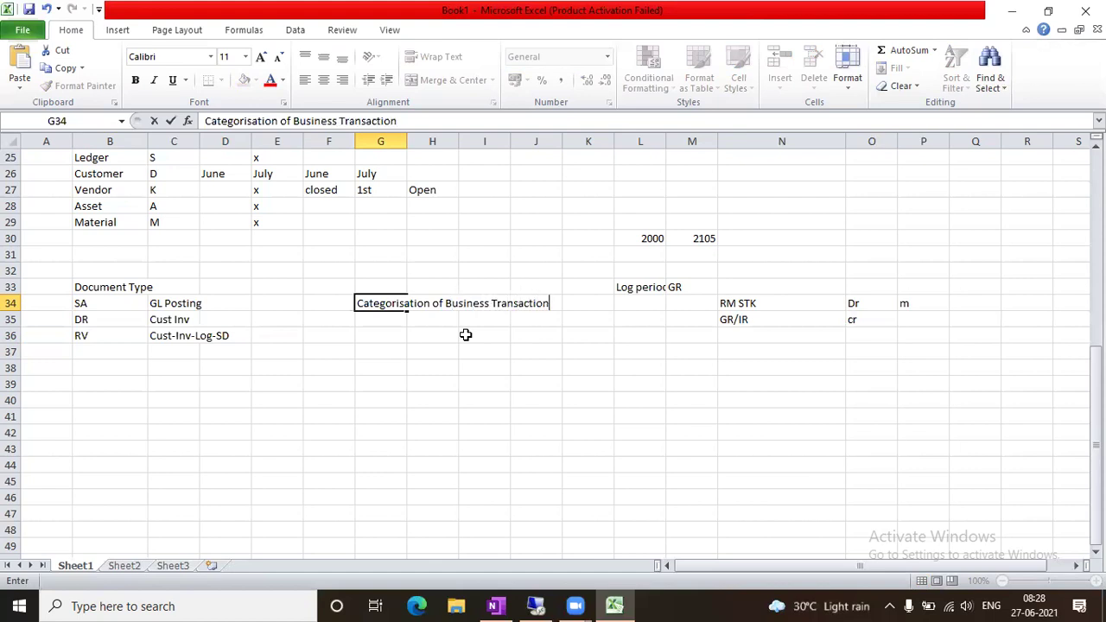
{"action": "key", "text": "Tab"}
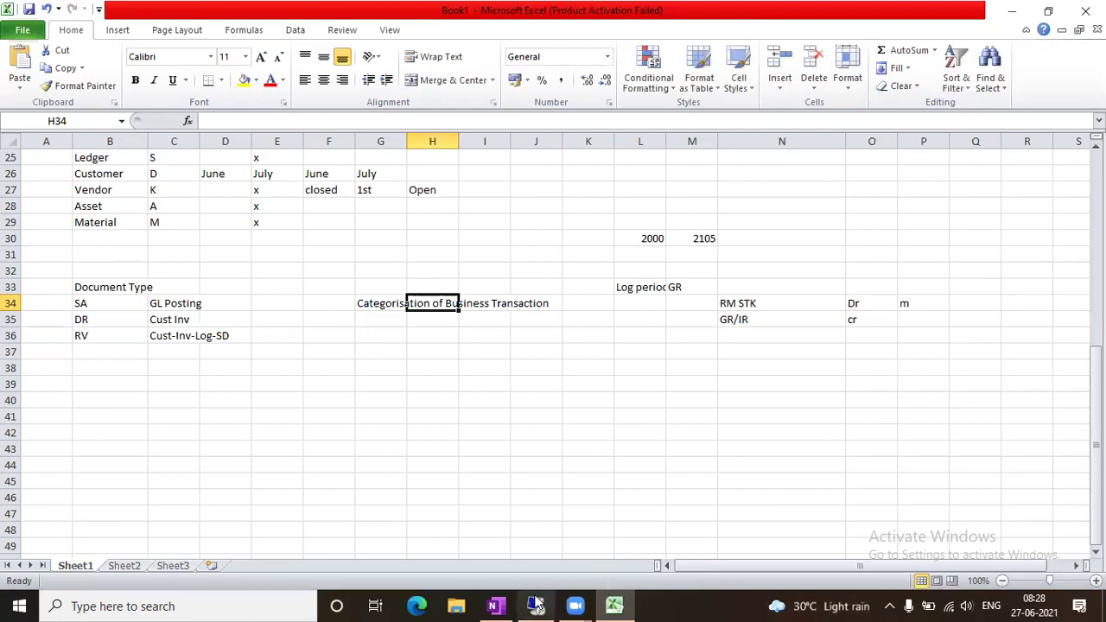
Run the /nfb03 document list for company code C130 with the 0L ledger cleared, showing 90 documents
{"action": "left_click", "coordinate": [539, 606]}
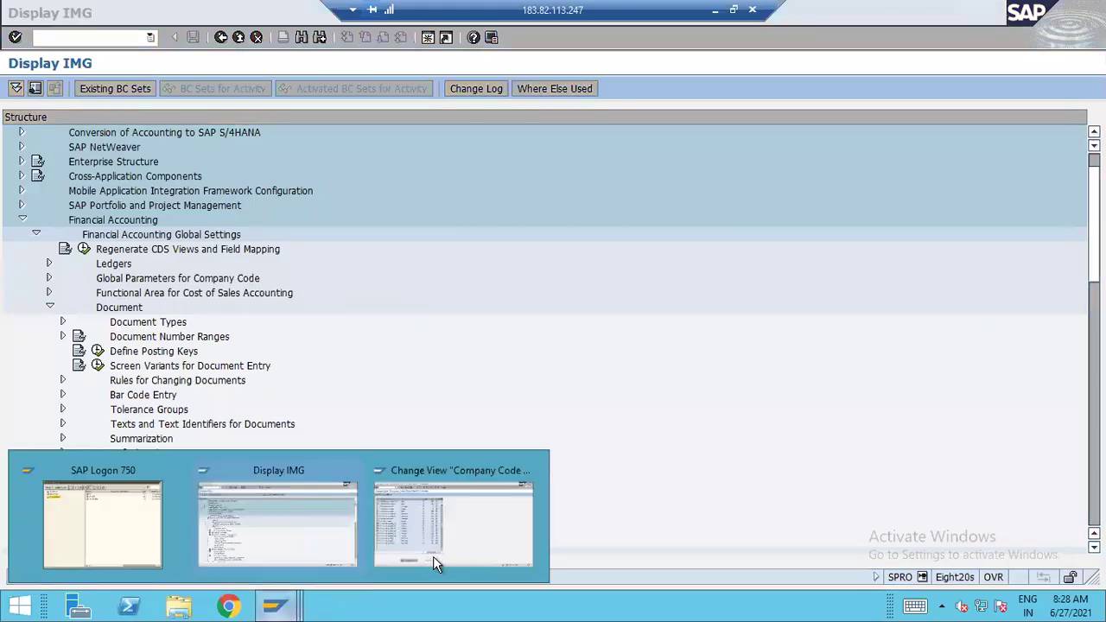
{"action": "left_click", "coordinate": [453, 522]}
{"action": "type", "text": "/nfb03"}
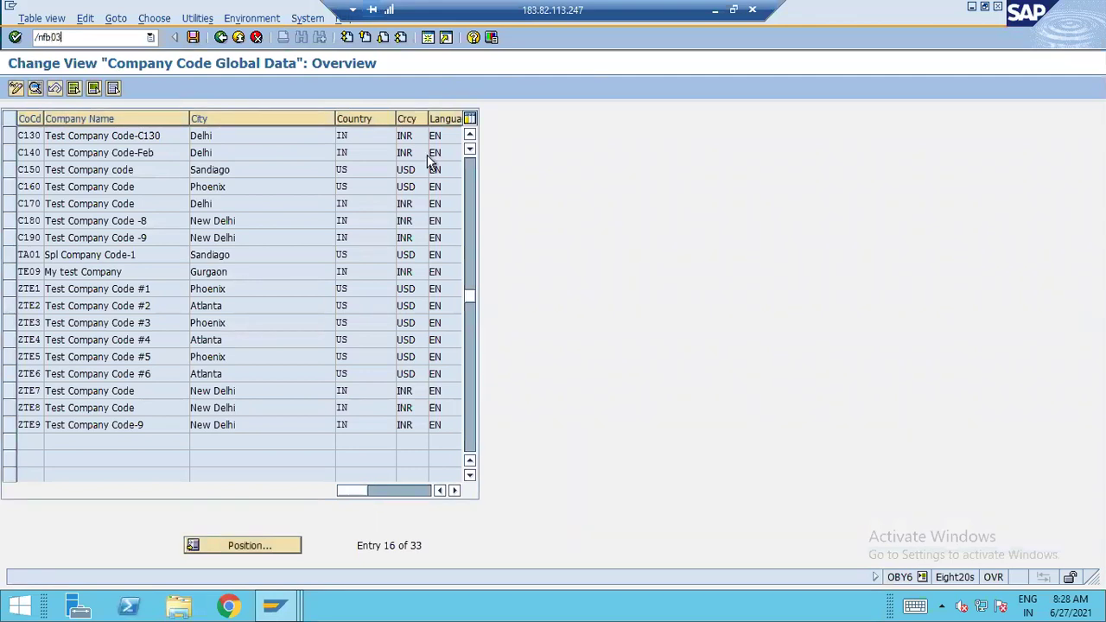
{"action": "key", "text": "Return"}
{"action": "left_click", "coordinate": [73, 87]}
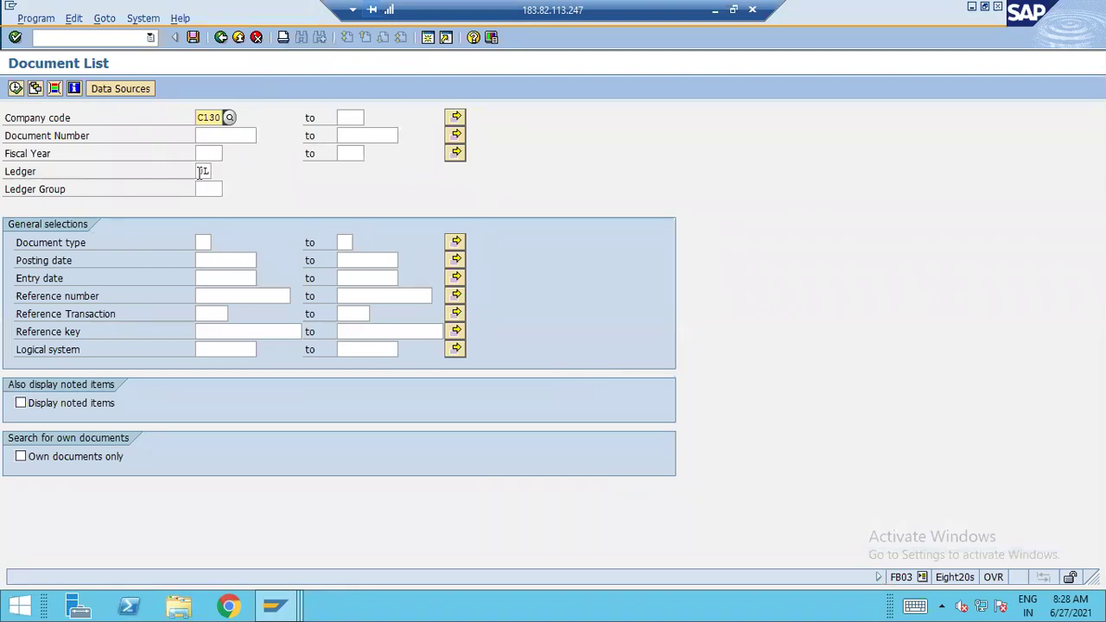
{"action": "key", "text": "Down"}
{"action": "key", "text": "Down"}
{"action": "key", "text": "Down"}
{"action": "key", "text": "Delete"}
{"action": "key", "text": "Delete"}
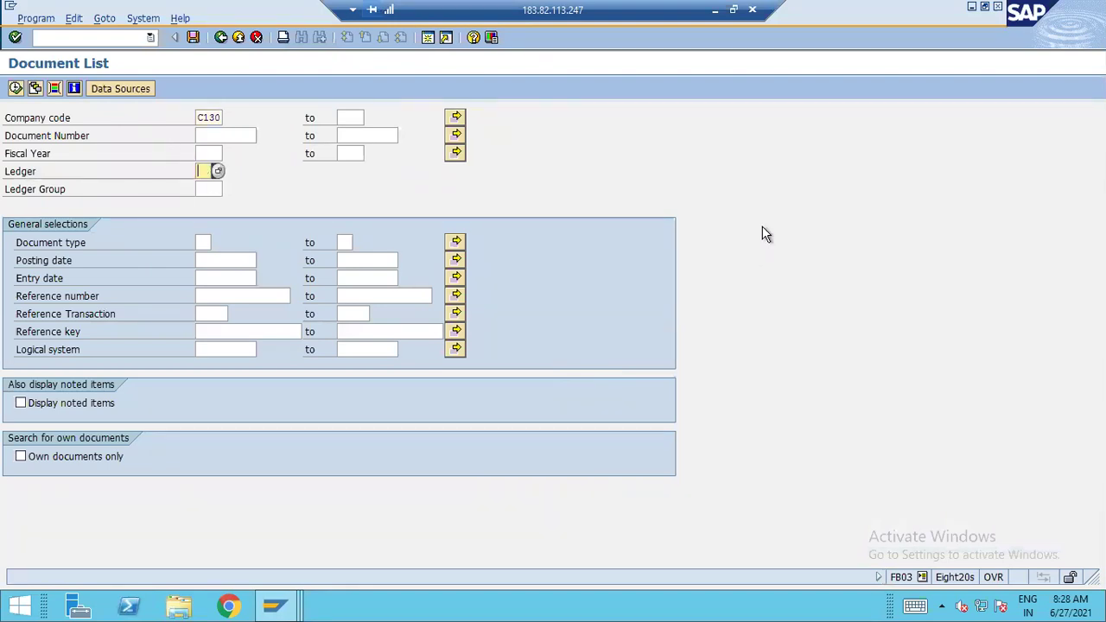
{"action": "left_click", "coordinate": [15, 89]}
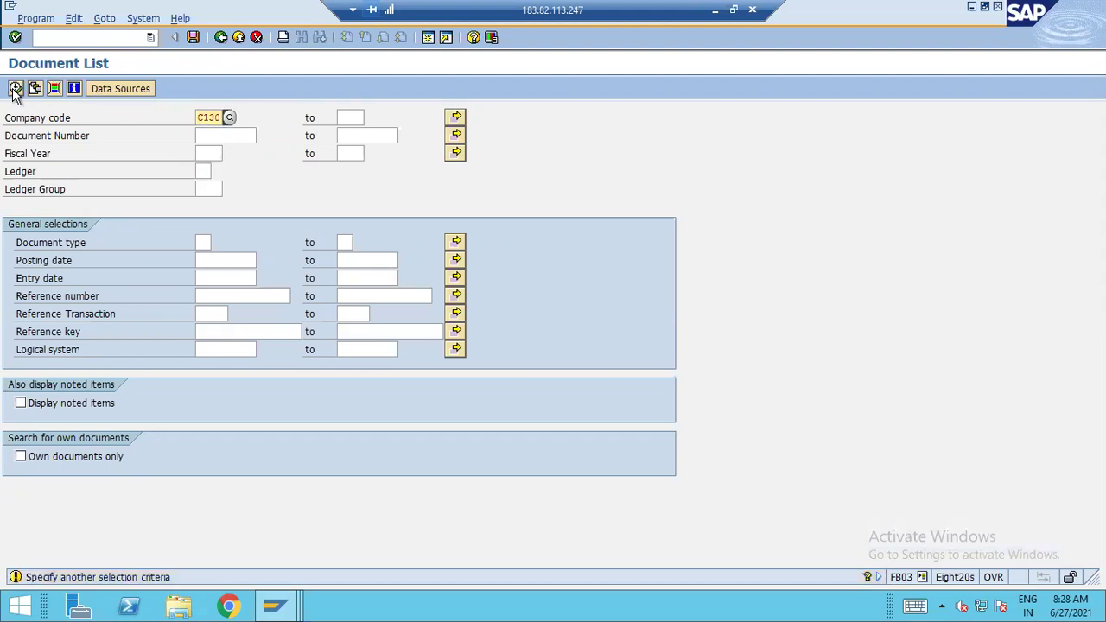
{"action": "left_click", "coordinate": [15, 89]}
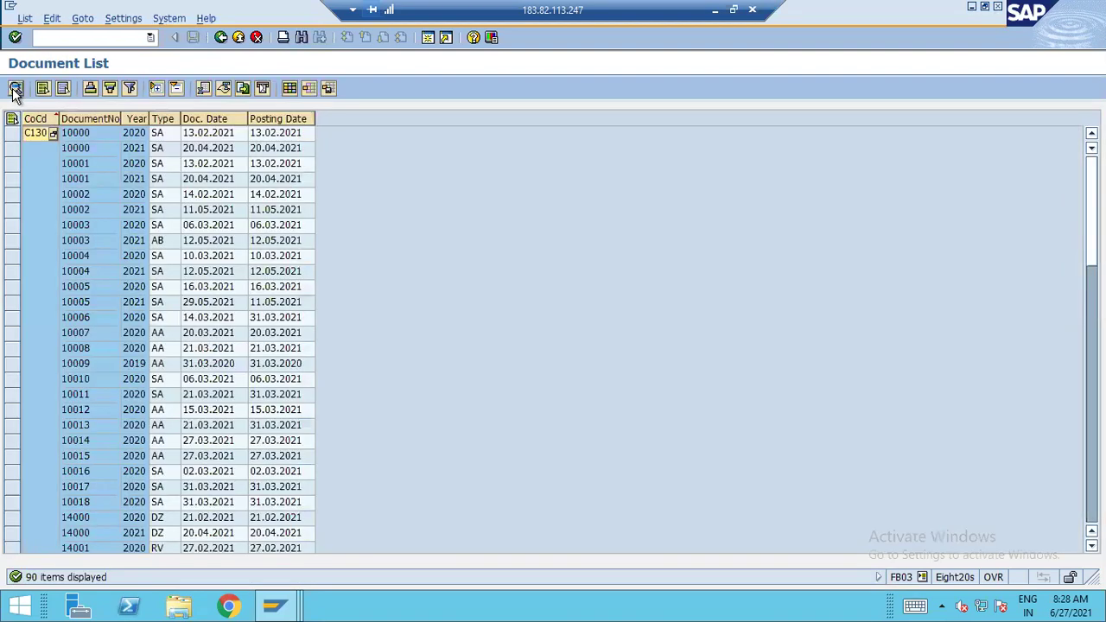
{"action": "scroll", "coordinate": [426, 244], "scroll_direction": "down", "scroll_amount": 10}
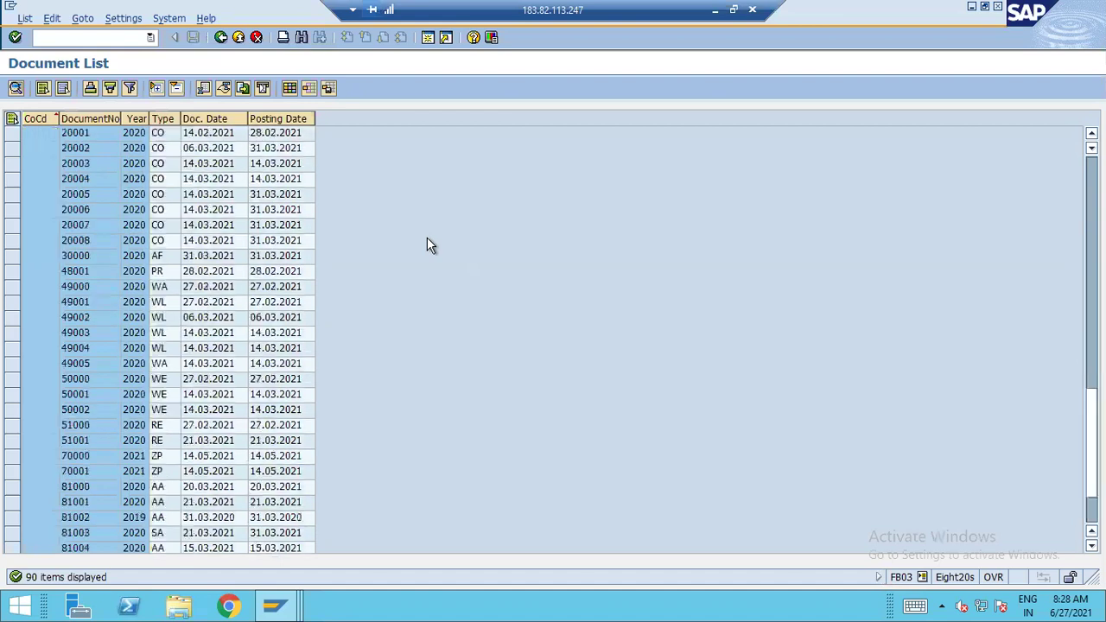
{"action": "scroll", "coordinate": [427, 238], "scroll_direction": "up", "scroll_amount": 10}
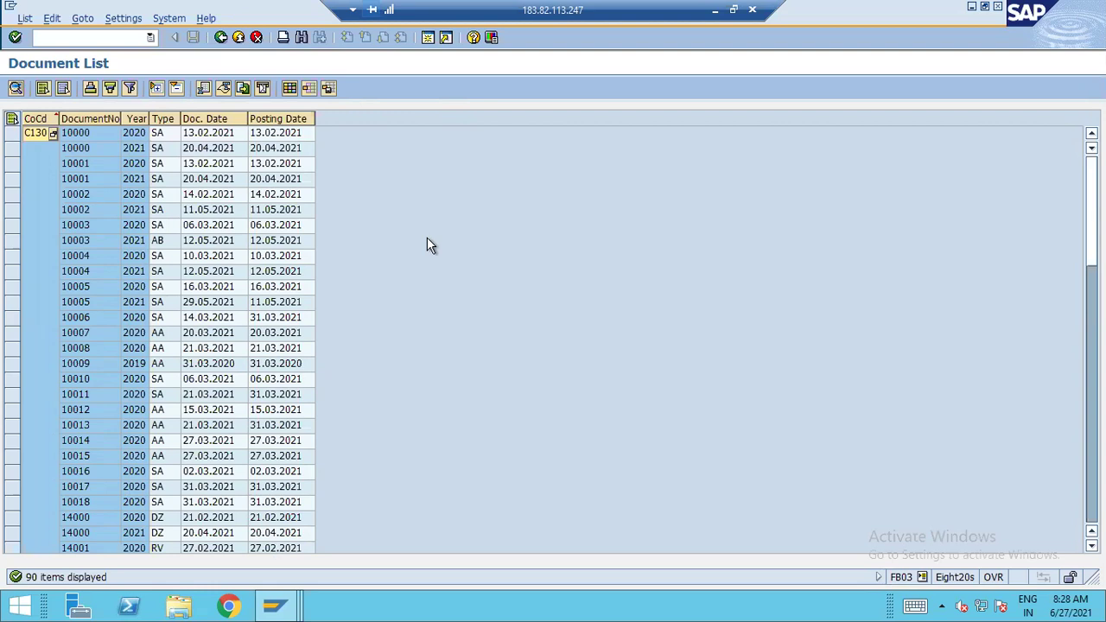
Enter 'Document Header' in cell G35 below the categorisation note
{"action": "left_click", "coordinate": [714, 10]}
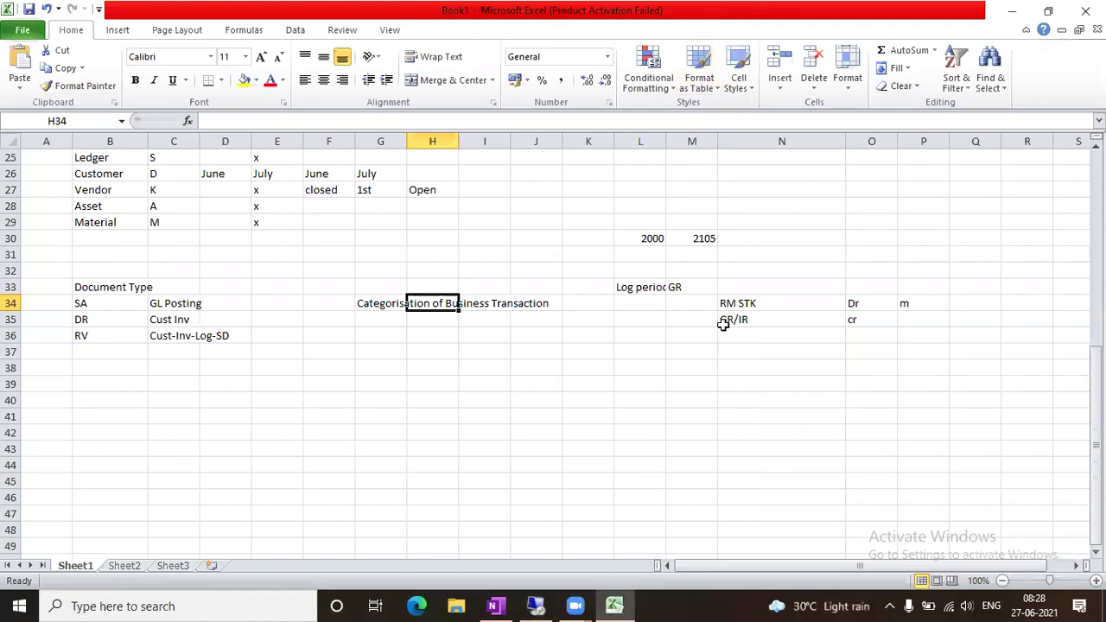
{"action": "key", "text": "Down"}
{"action": "key", "text": "Left"}
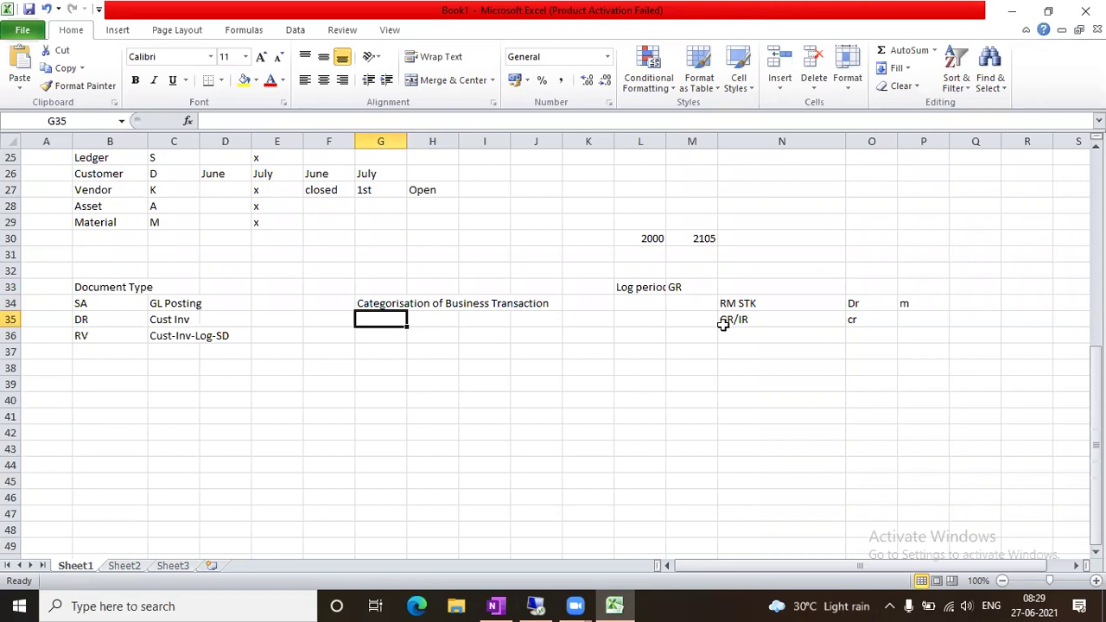
{"action": "type", "text": "Document Header"}
{"action": "key", "text": "Tab"}
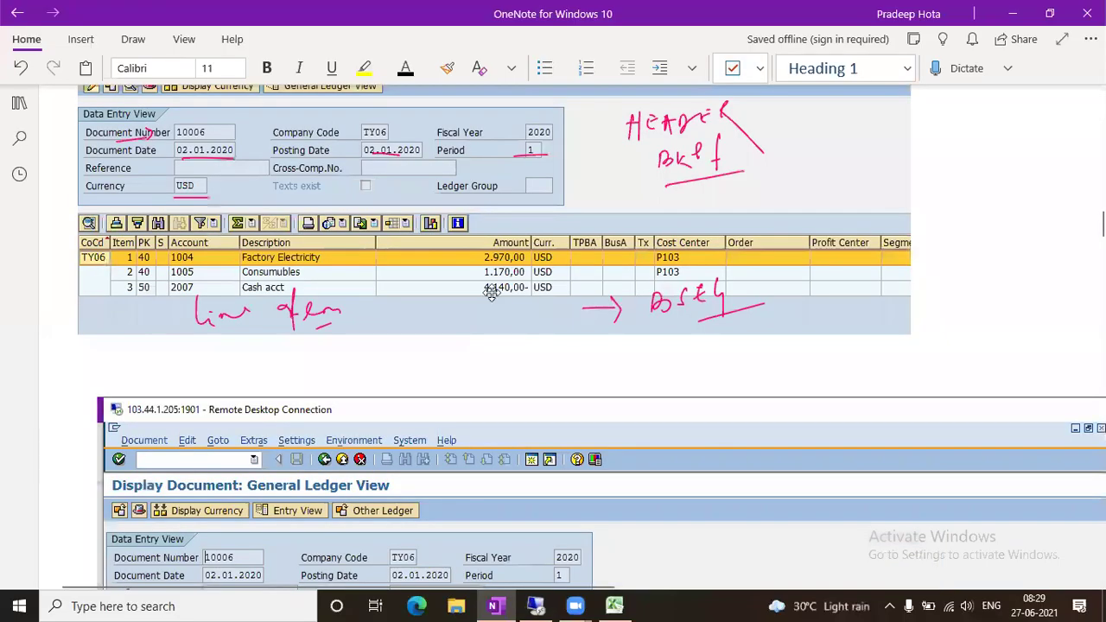
Scroll through document 10006's Data Entry View annotated with BKPF header and BSEG line items
{"action": "scroll", "coordinate": [509, 290], "scroll_direction": "up", "scroll_amount": 2}
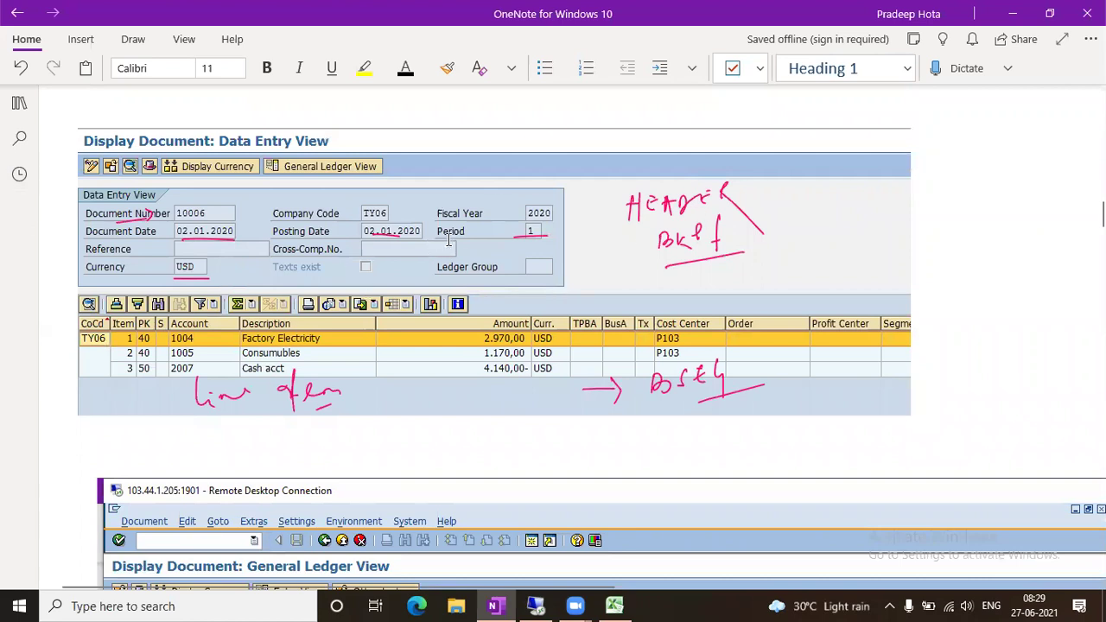
{"action": "scroll", "coordinate": [412, 299], "scroll_direction": "down", "scroll_amount": 4}
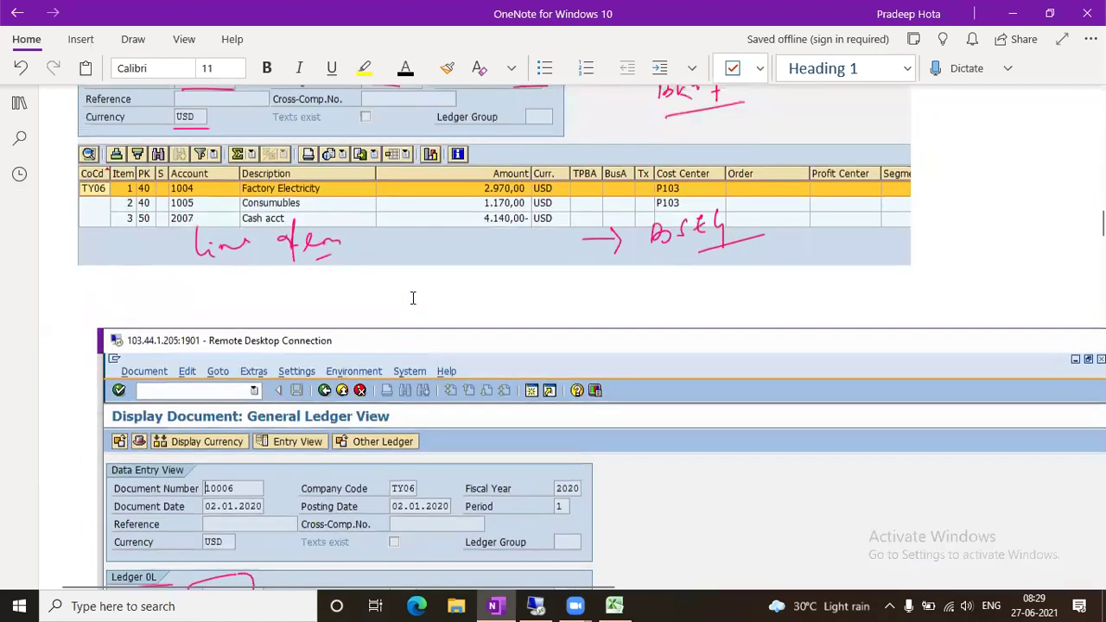
{"action": "scroll", "coordinate": [412, 298], "scroll_direction": "up", "scroll_amount": 4}
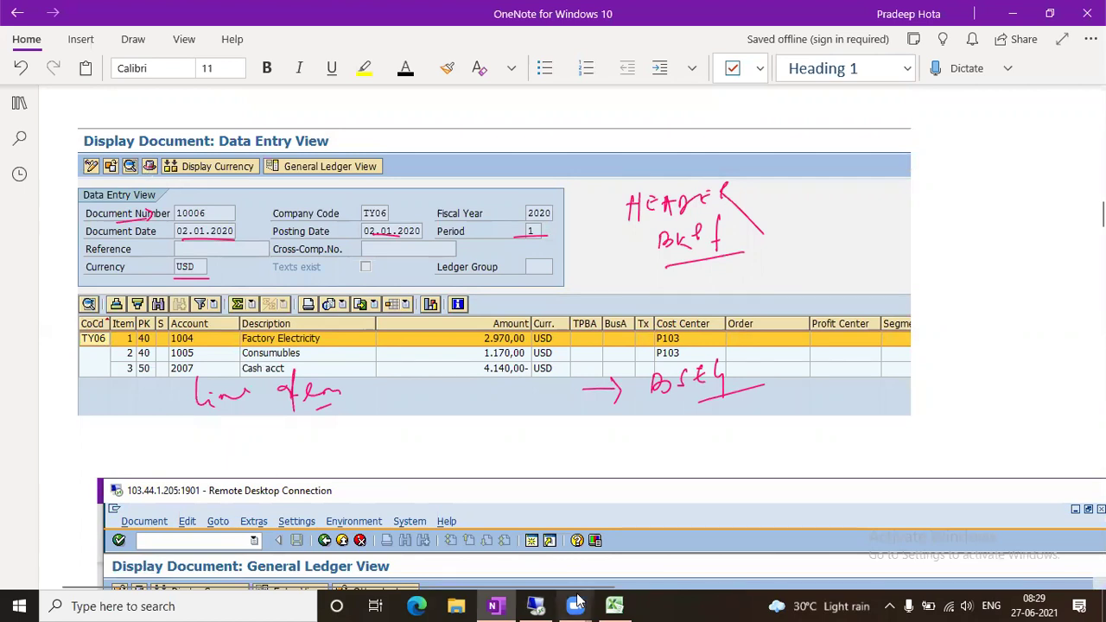
Open document 10001 of 2021, confirm its header shows type SA, G/L Account Document, and go back
{"action": "left_click", "coordinate": [536, 605]}
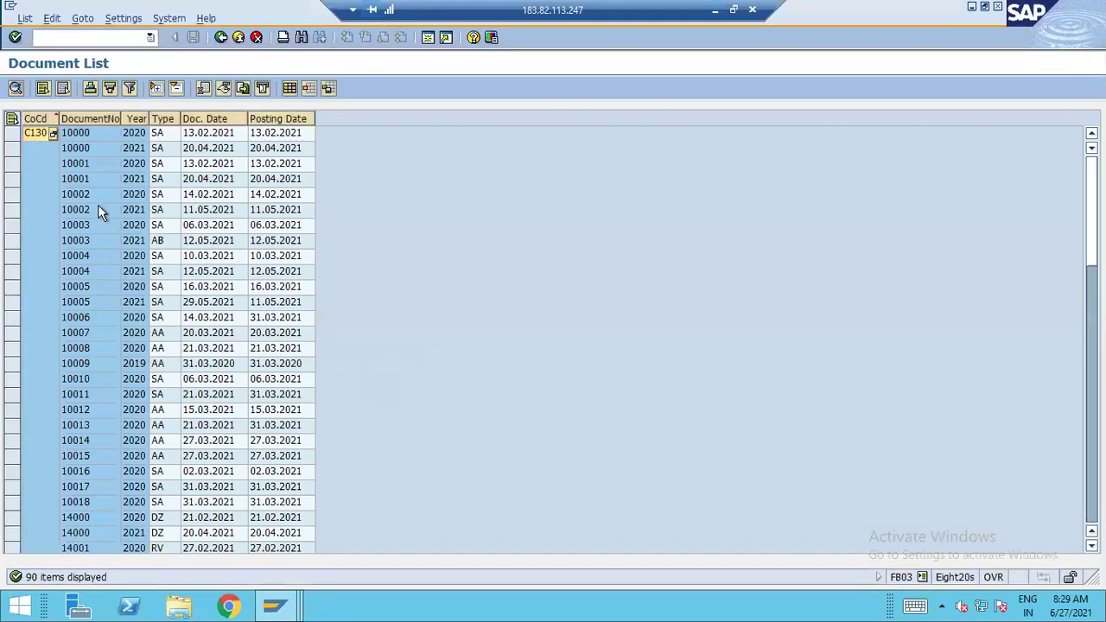
{"action": "left_click", "coordinate": [103, 179]}
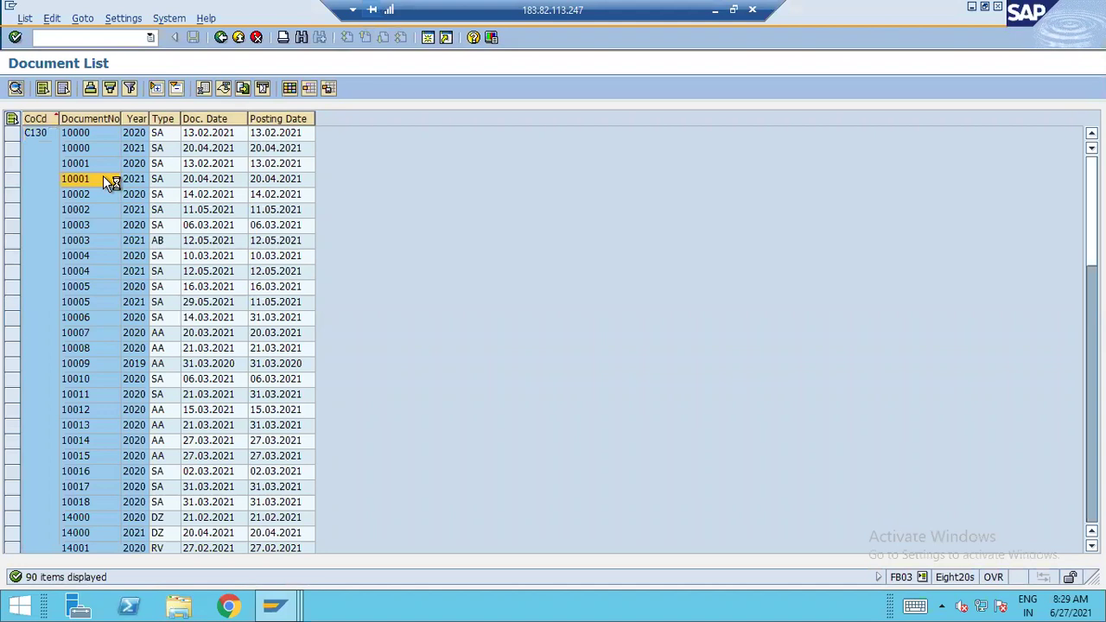
{"action": "key", "text": "F2"}
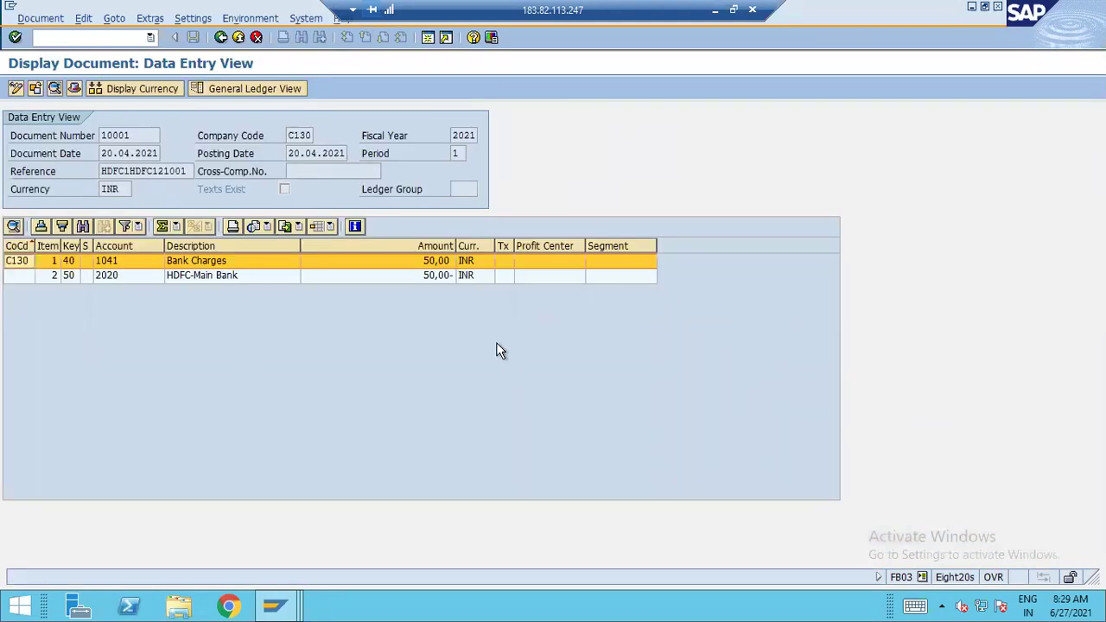
{"action": "left_click", "coordinate": [74, 90]}
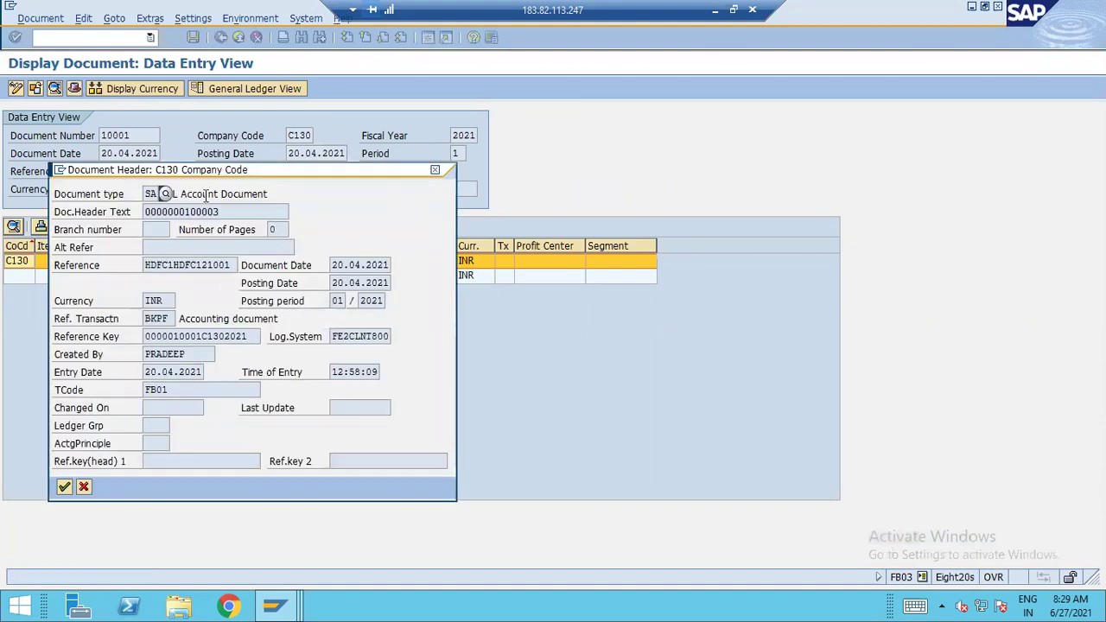
{"action": "left_click_drag", "start_coordinate": [204, 196], "coordinate": [396, 206]}
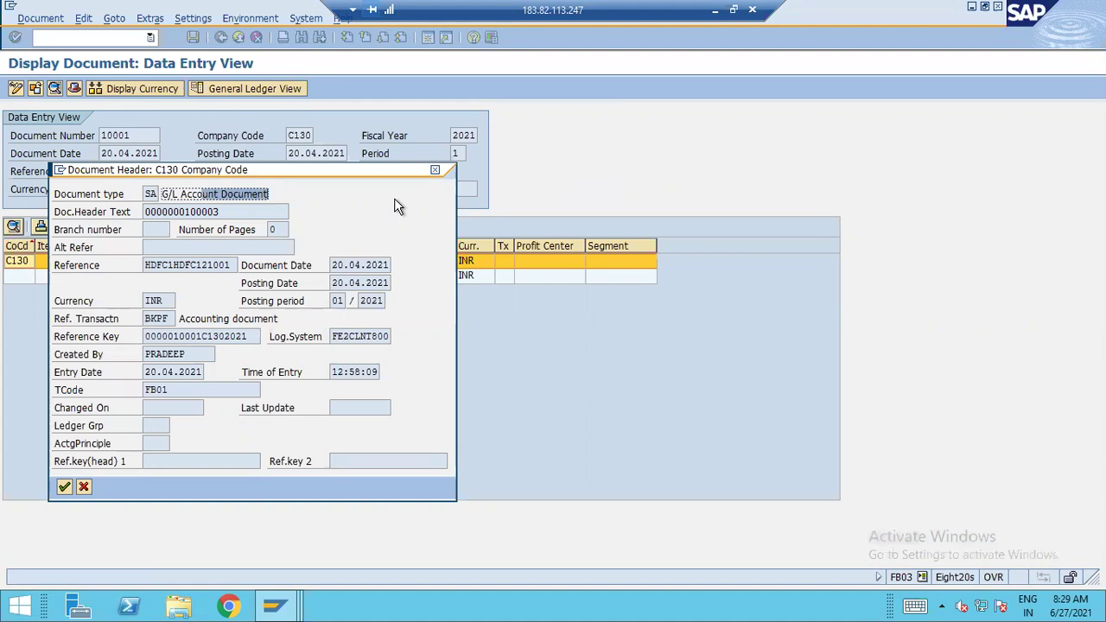
{"action": "left_click", "coordinate": [82, 486]}
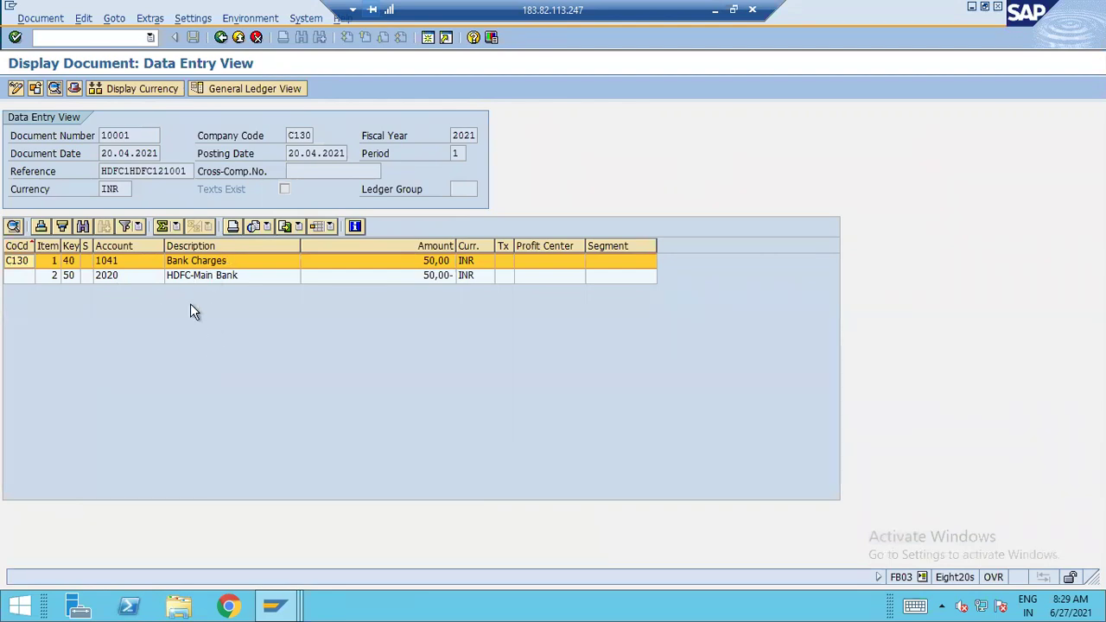
{"action": "left_click", "coordinate": [75, 88]}
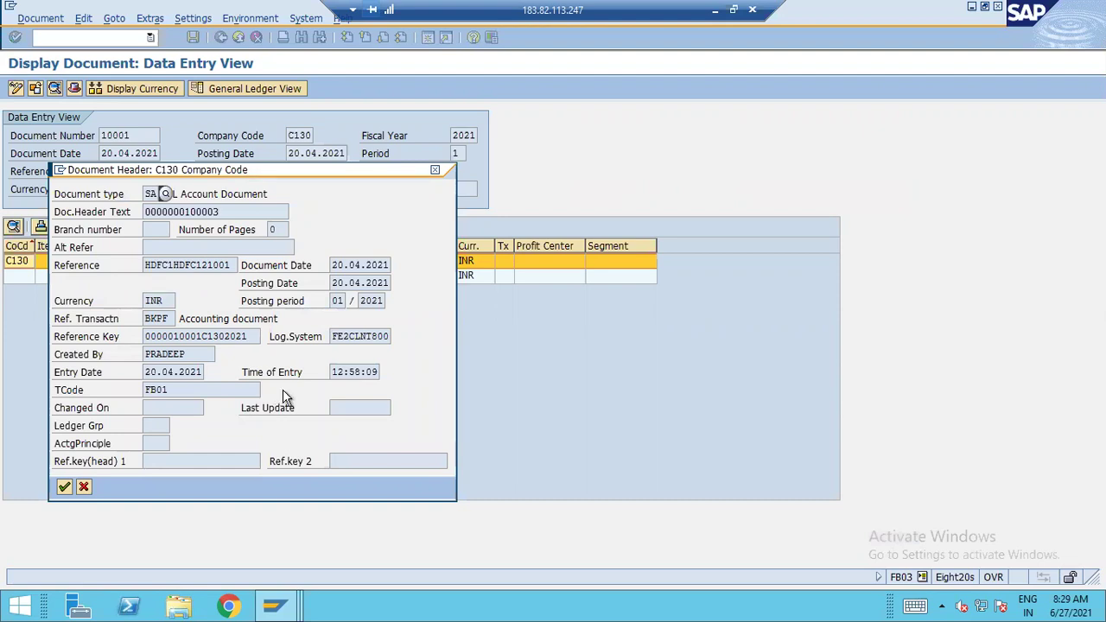
{"action": "left_click", "coordinate": [85, 486]}
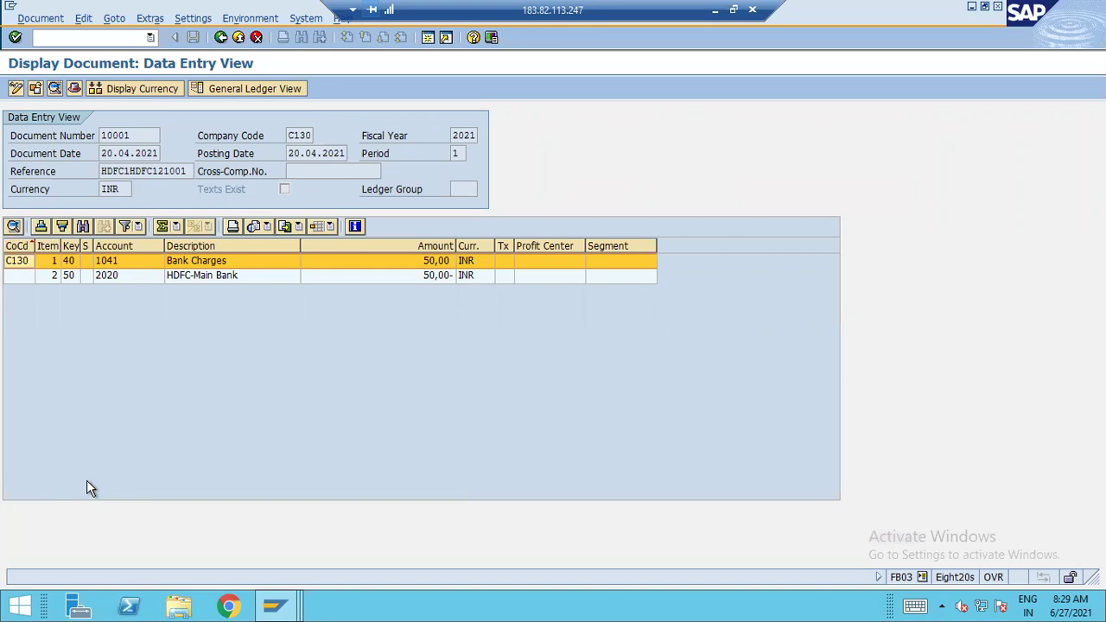
{"action": "left_click", "coordinate": [219, 37]}
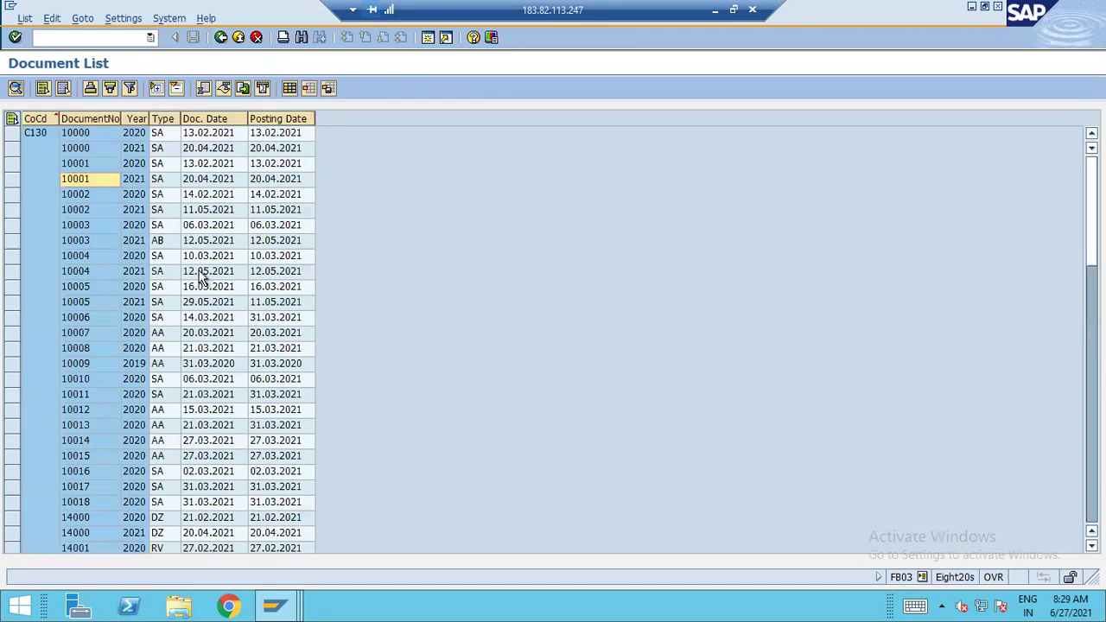
Check document 10014's header to confirm it is an Asset Posting document type
{"action": "scroll", "coordinate": [200, 276], "scroll_direction": "down", "scroll_amount": 3}
{"action": "double_click", "coordinate": [170, 303]}
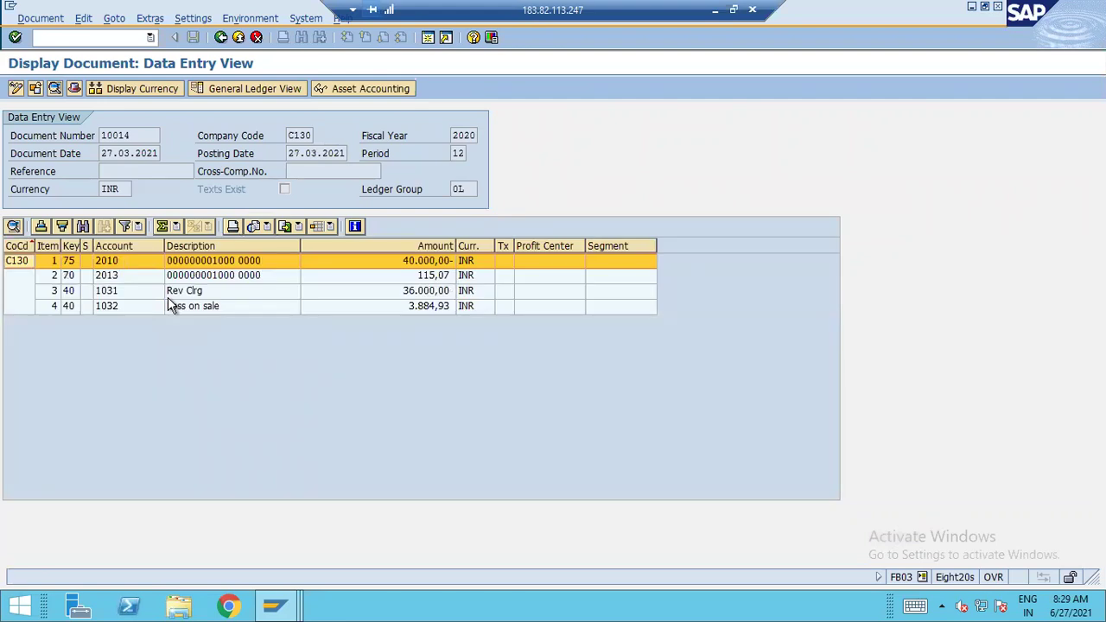
{"action": "left_click", "coordinate": [73, 89]}
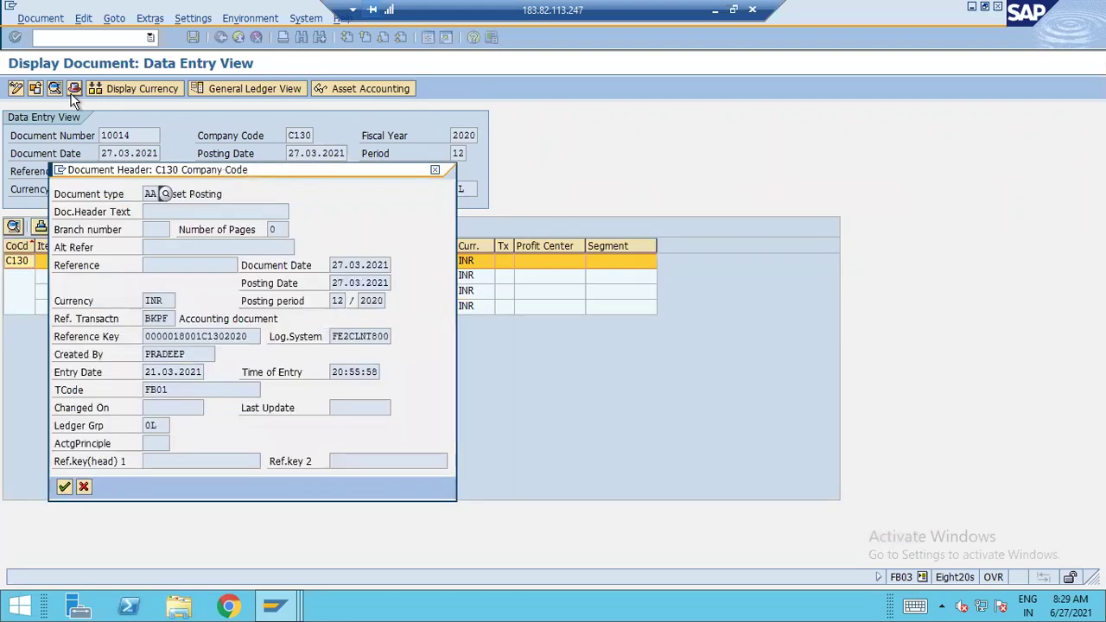
{"action": "left_click_drag", "start_coordinate": [195, 196], "coordinate": [399, 196]}
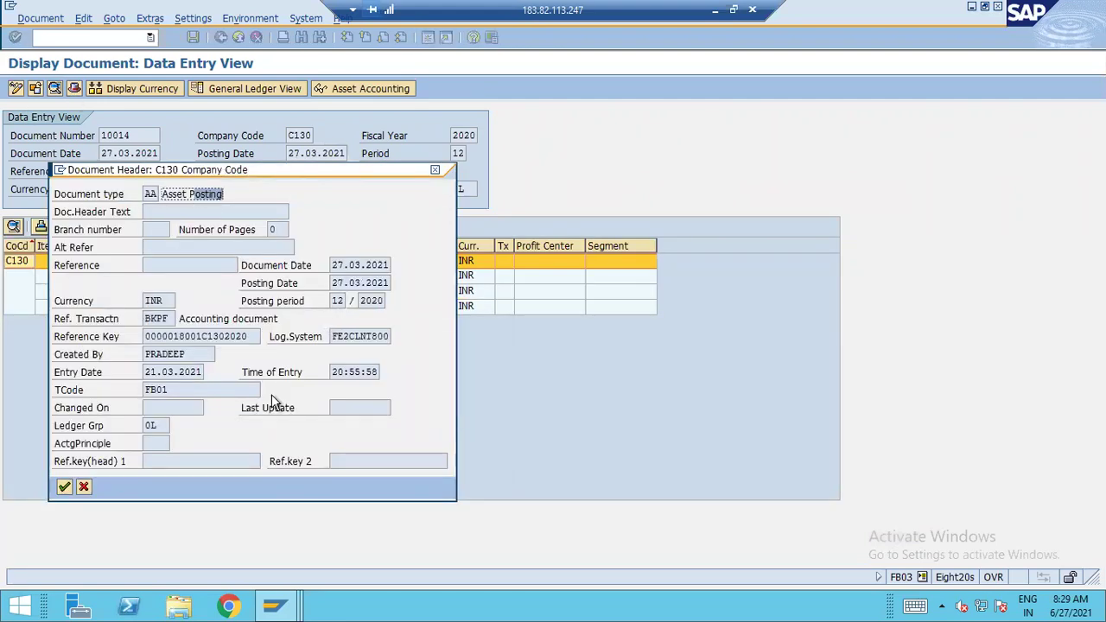
{"action": "left_click", "coordinate": [85, 486]}
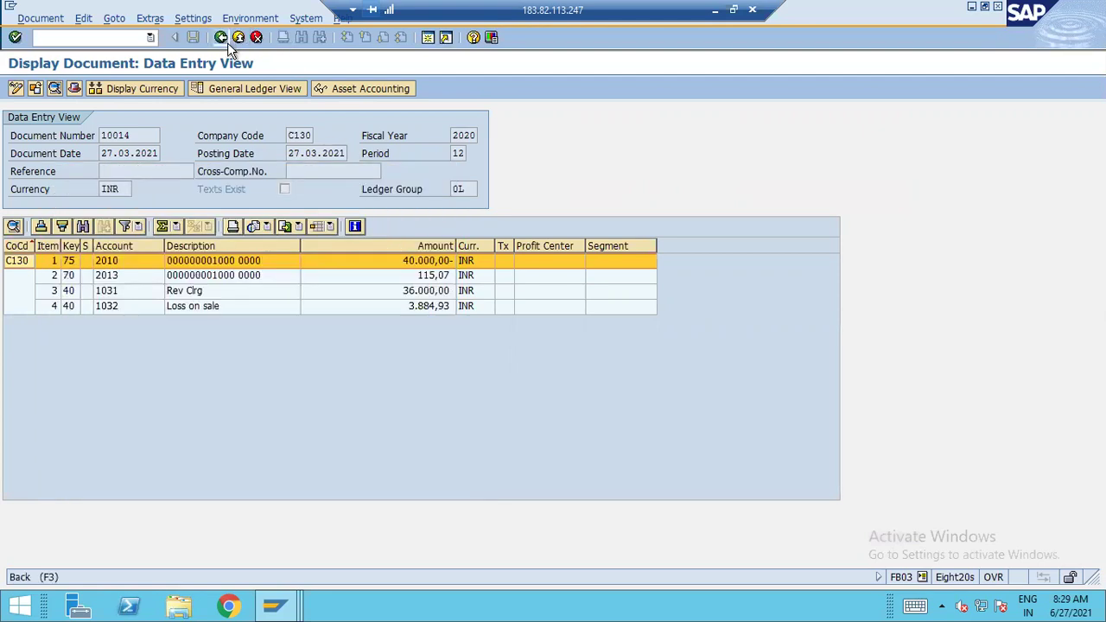
{"action": "left_click", "coordinate": [222, 37]}
Check document 15005's header shows type KZ, Vendor payment, then exit full-screen mode
{"action": "scroll", "coordinate": [220, 363], "scroll_direction": "down", "scroll_amount": 4}
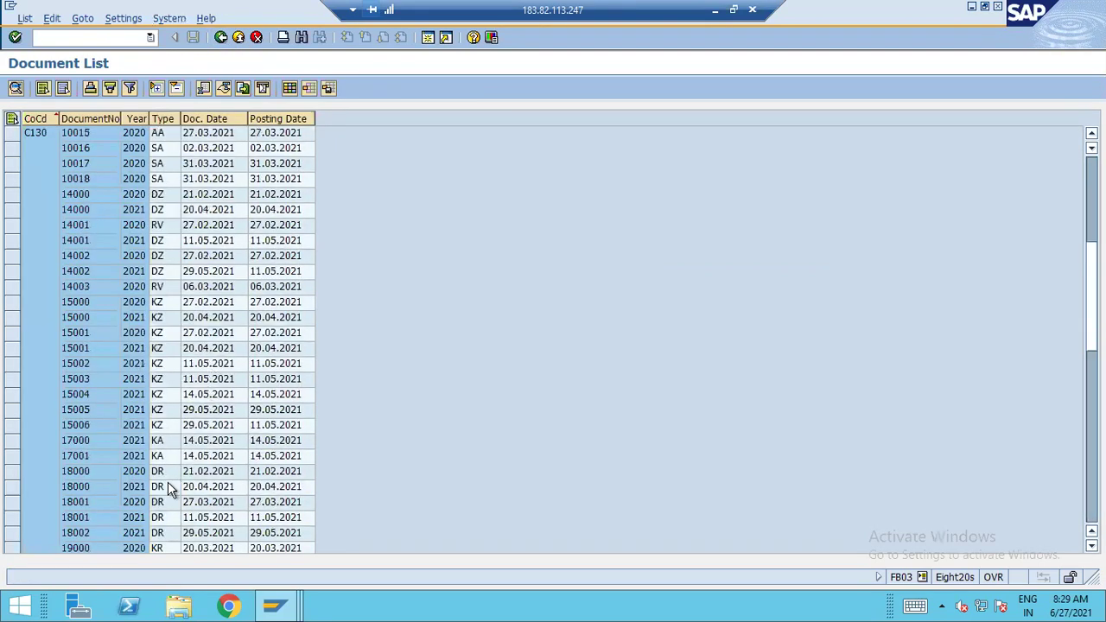
{"action": "double_click", "coordinate": [99, 409]}
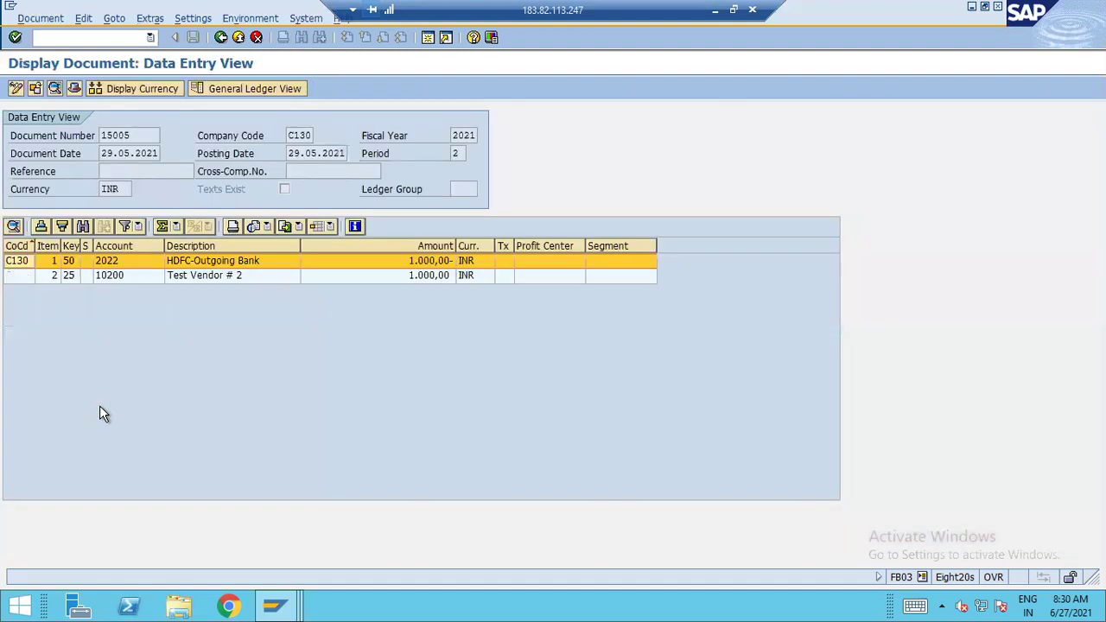
{"action": "left_click", "coordinate": [73, 86]}
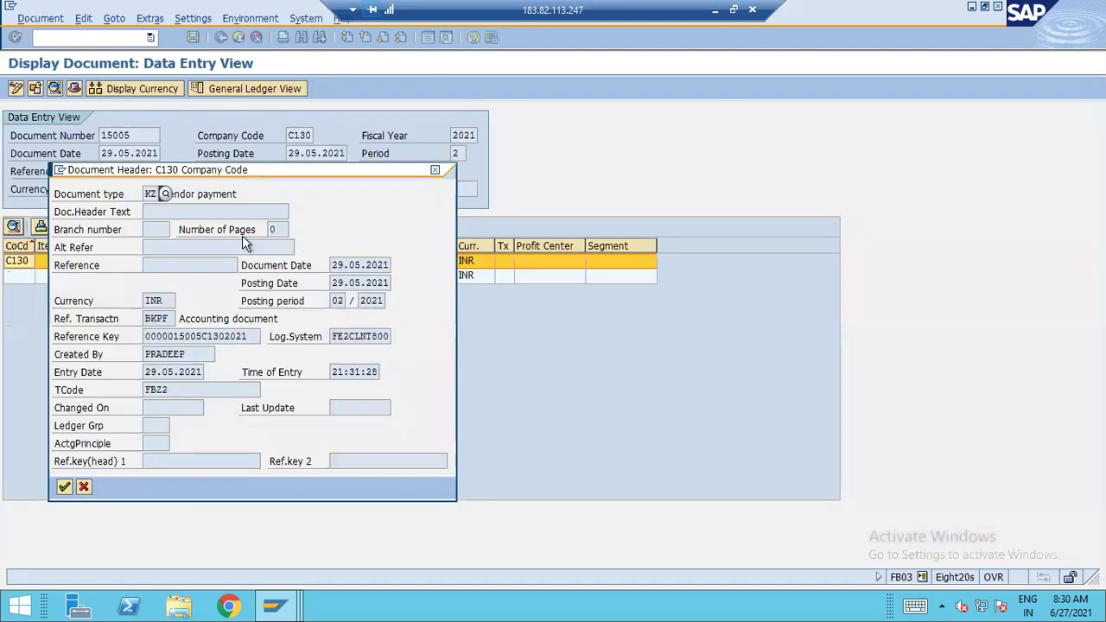
{"action": "left_click_drag", "start_coordinate": [191, 192], "coordinate": [408, 197]}
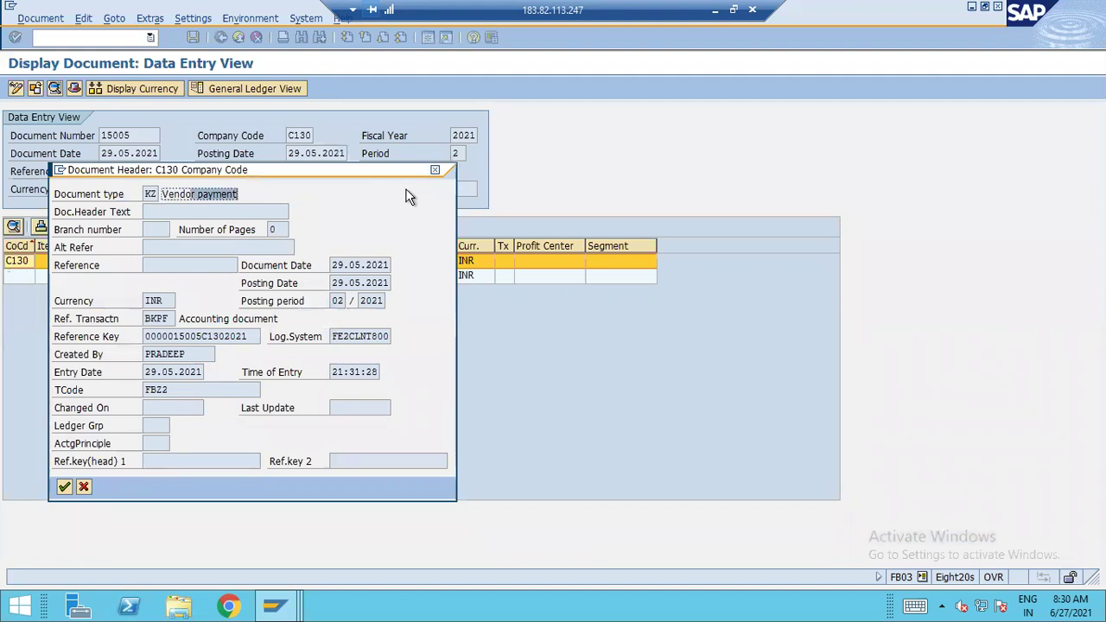
{"action": "left_click", "coordinate": [84, 488]}
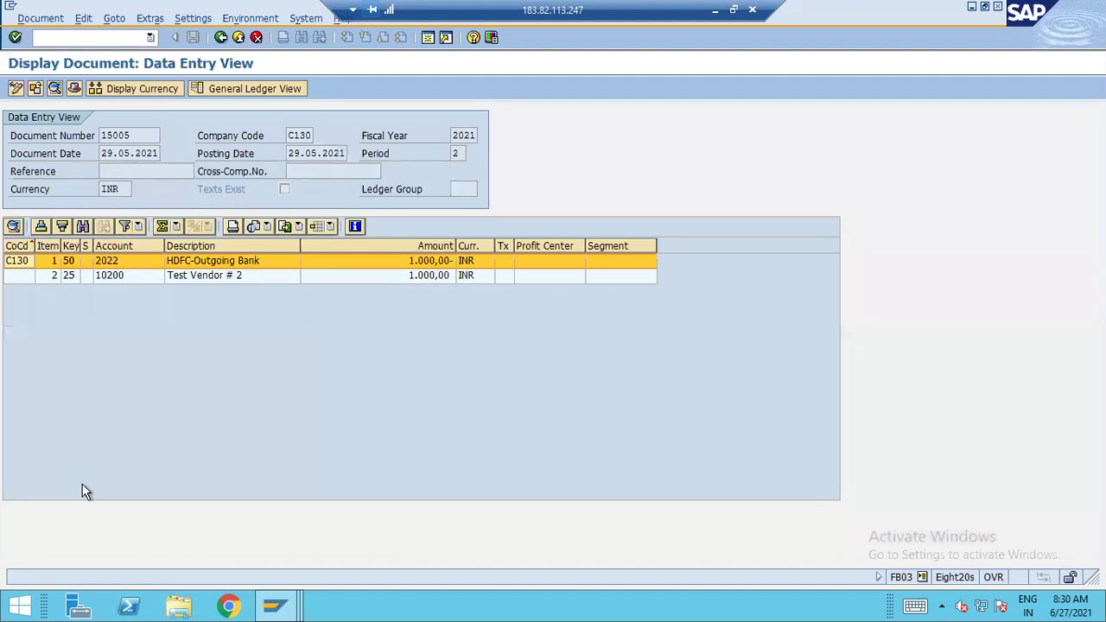
{"action": "left_click", "coordinate": [733, 9]}
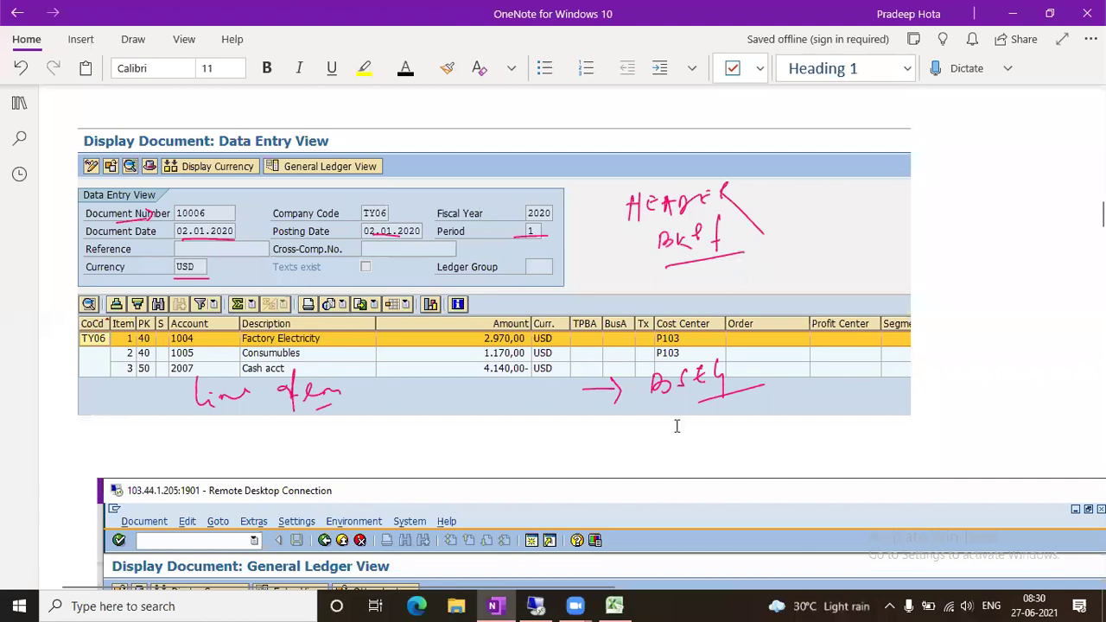
Enter 'Document Number' in cell G36 below Document Header
{"action": "left_click", "coordinate": [614, 606]}
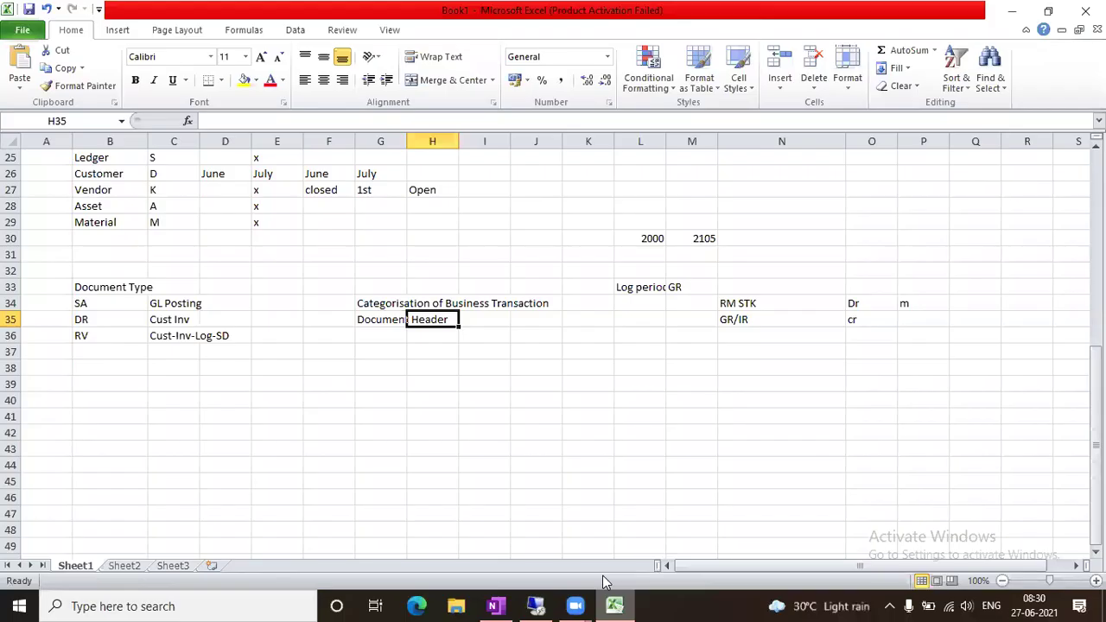
{"action": "left_click", "coordinate": [452, 383]}
{"action": "left_click", "coordinate": [402, 302]}
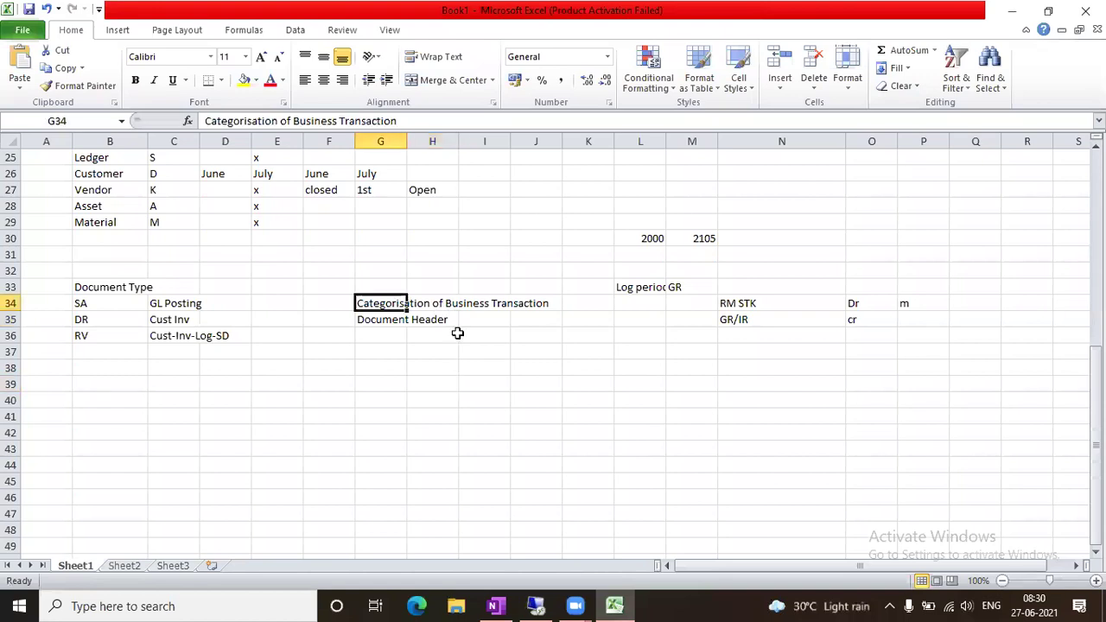
{"action": "left_click", "coordinate": [375, 321]}
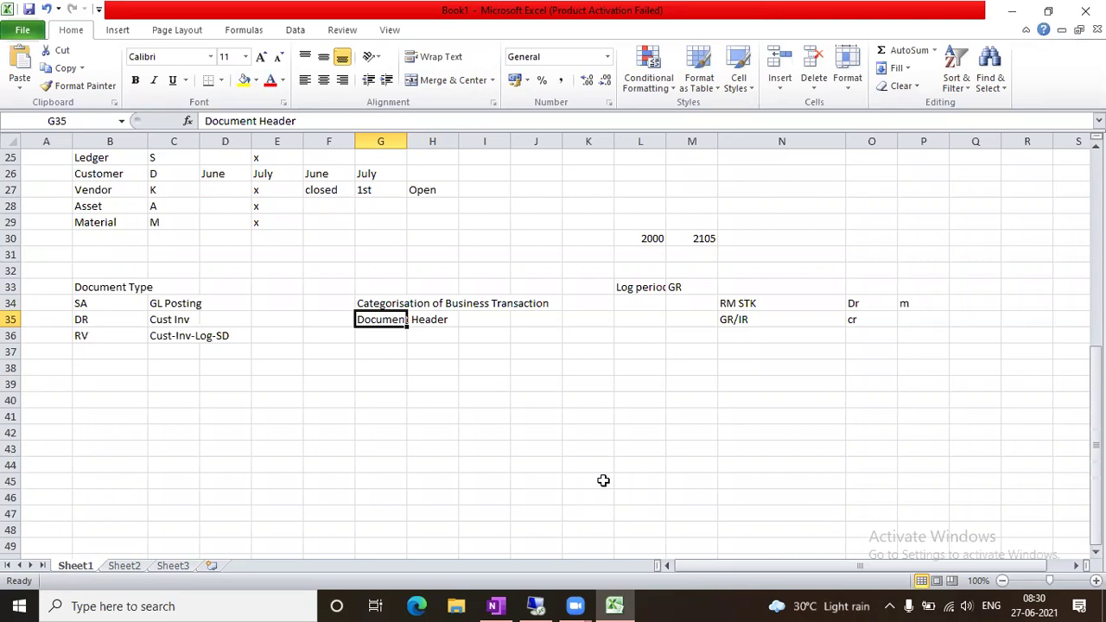
{"action": "left_click", "coordinate": [376, 402]}
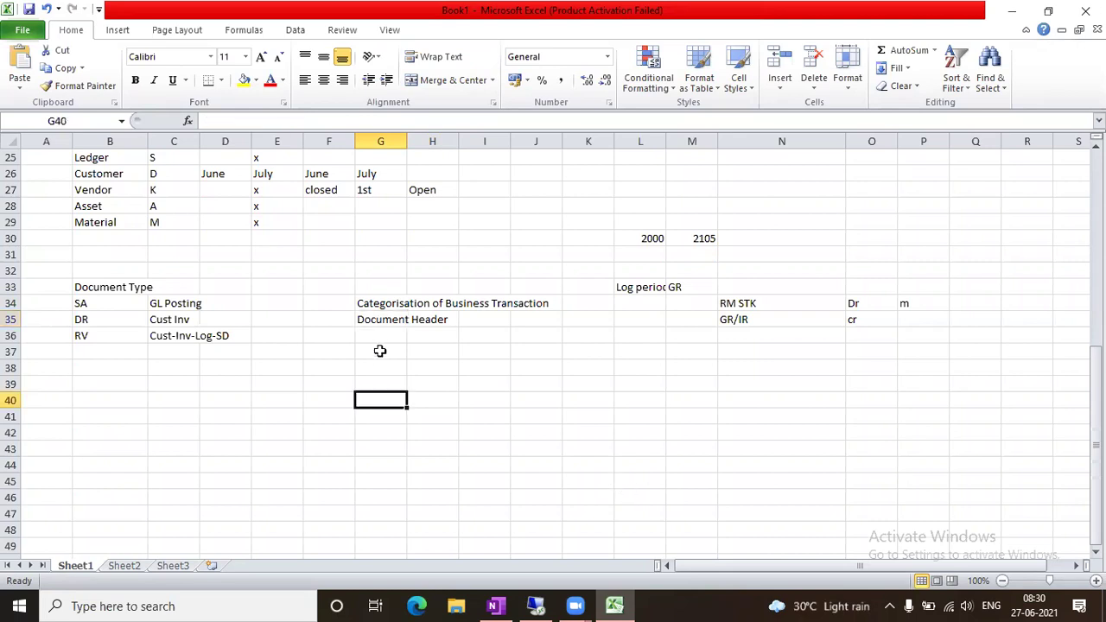
{"action": "left_click", "coordinate": [376, 337]}
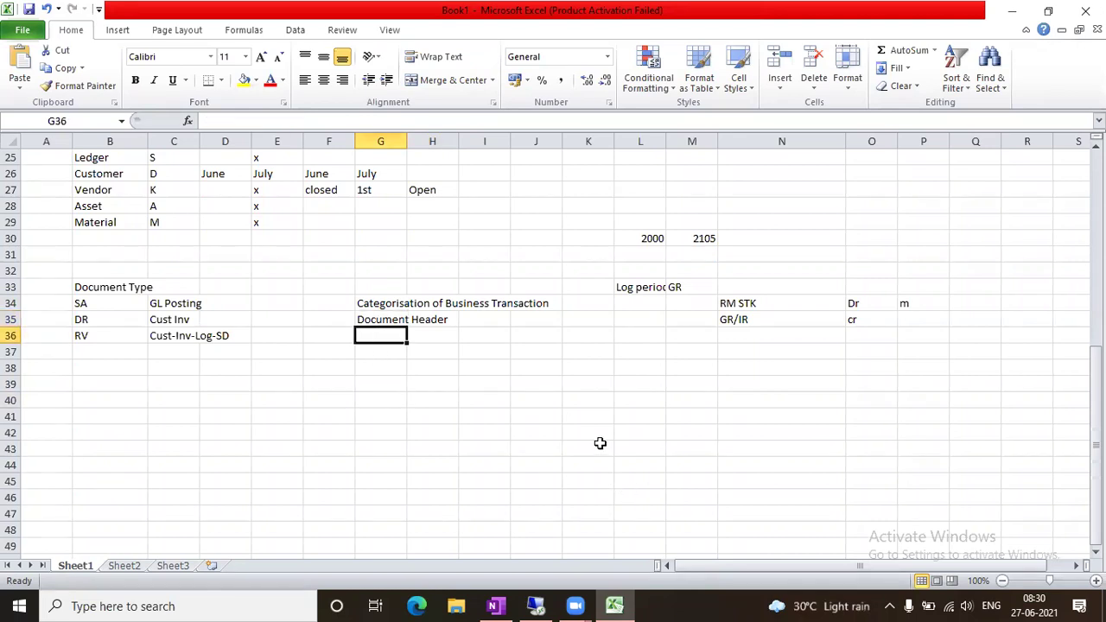
{"action": "type", "text": "Doc"}
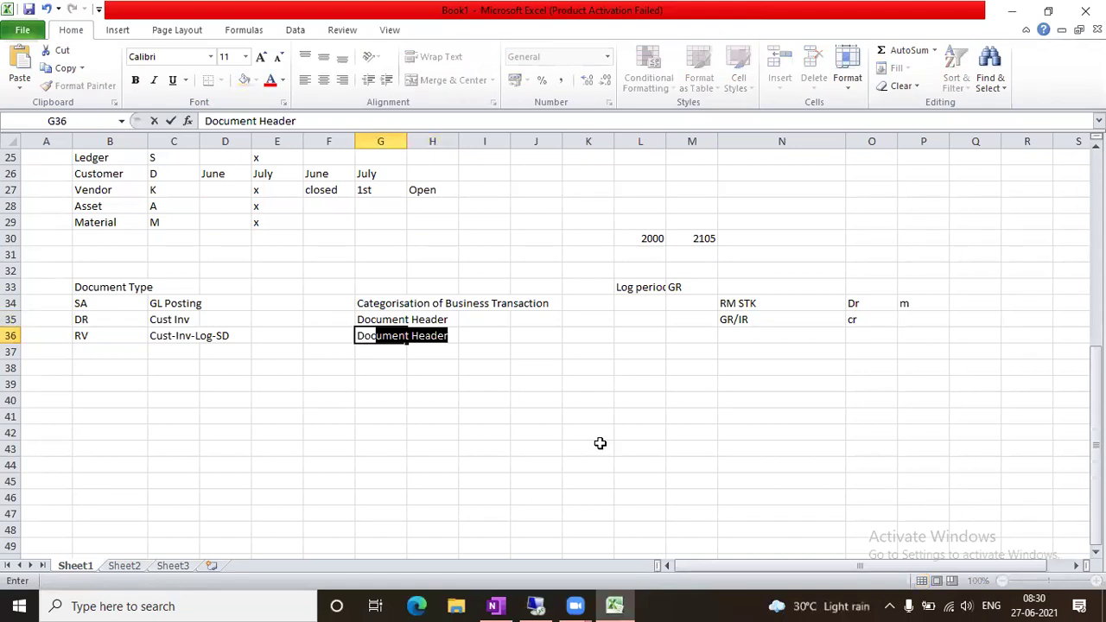
{"action": "key", "text": "BackSpace"}
{"action": "type", "text": "ument Number"}
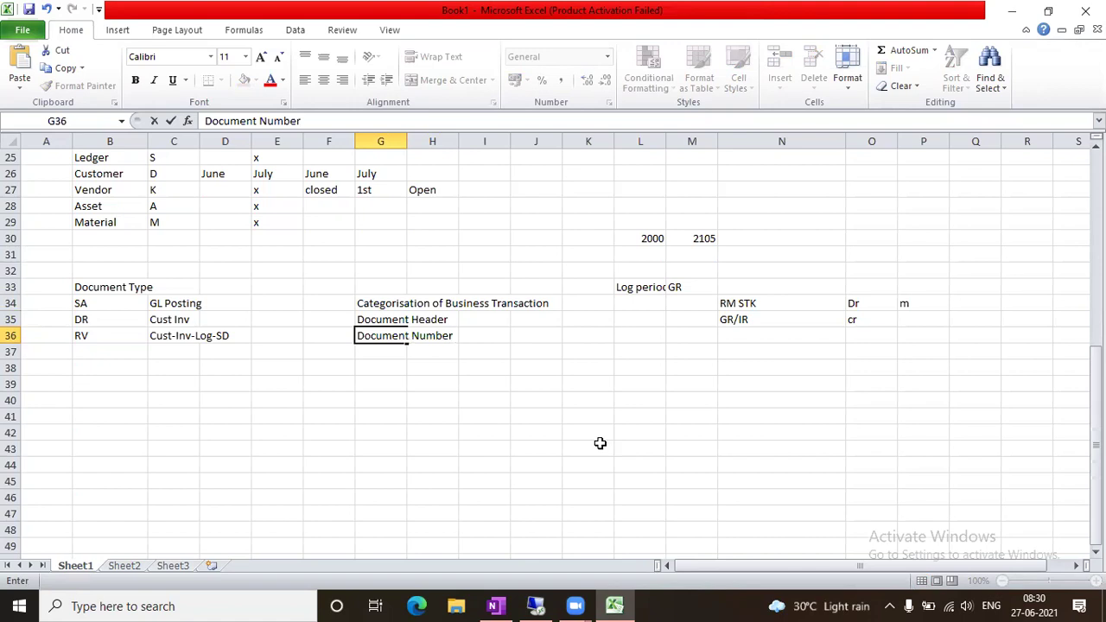
{"action": "left_click", "coordinate": [568, 386]}
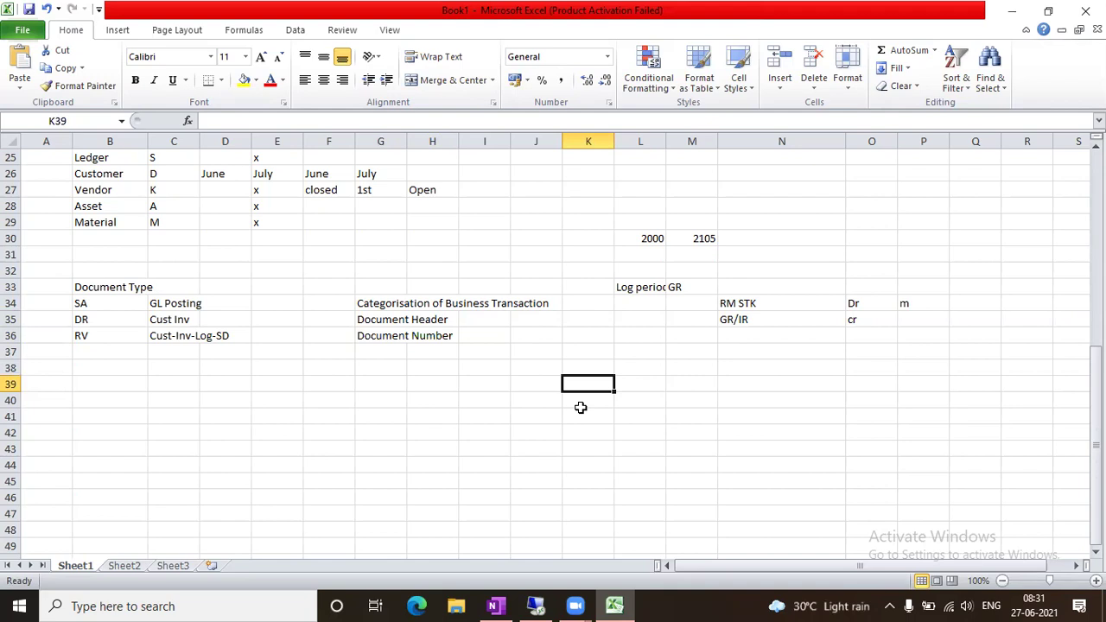
{"action": "left_click", "coordinate": [552, 604]}
In the IMG tree, expand Document Types and execute Define Document Types, listing 48 entries
{"action": "mouse_move", "coordinate": [275, 604]}
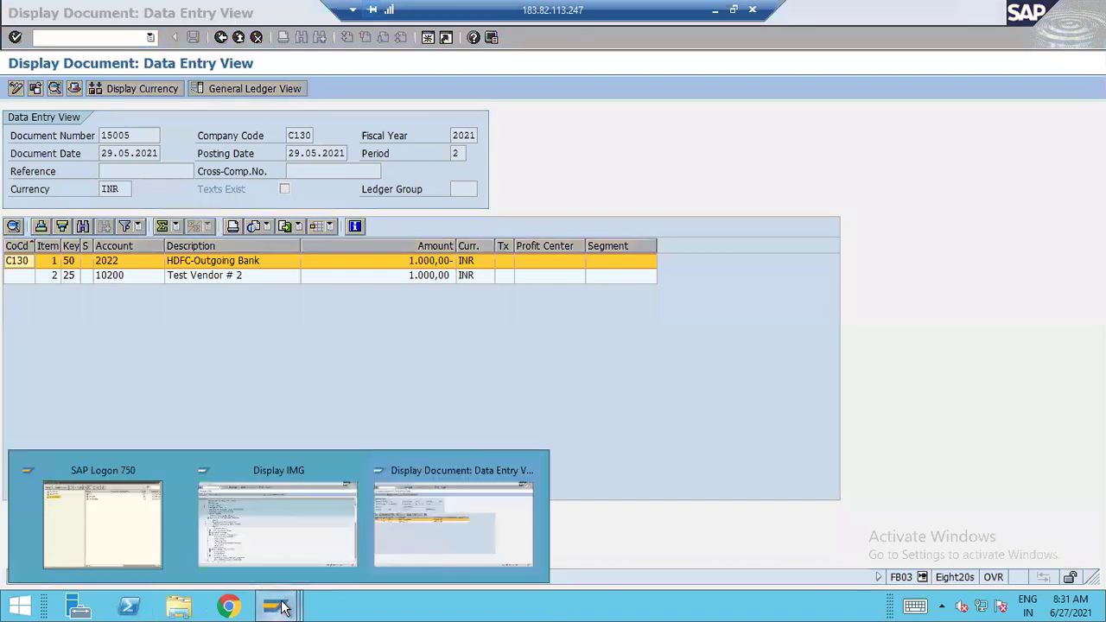
{"action": "left_click", "coordinate": [308, 525]}
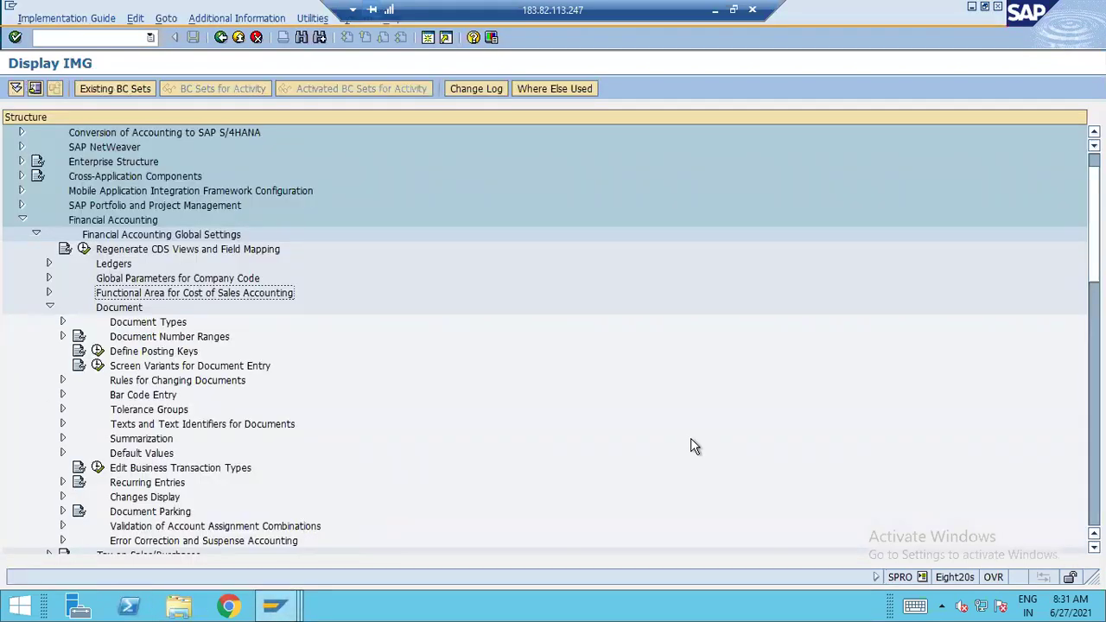
{"action": "left_click", "coordinate": [64, 322]}
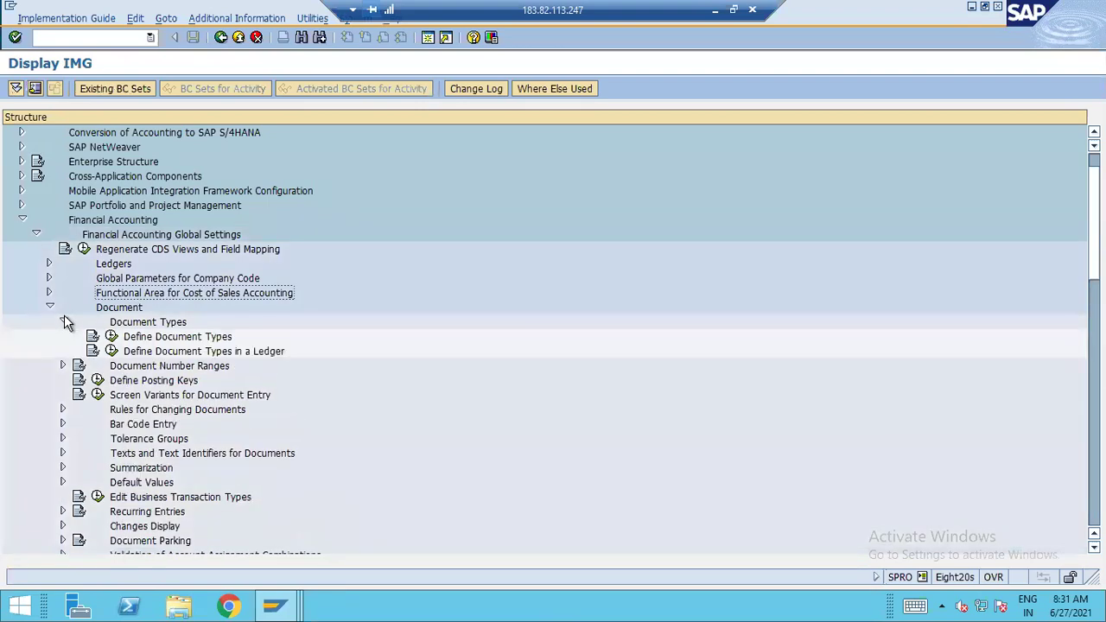
{"action": "left_click", "coordinate": [152, 343]}
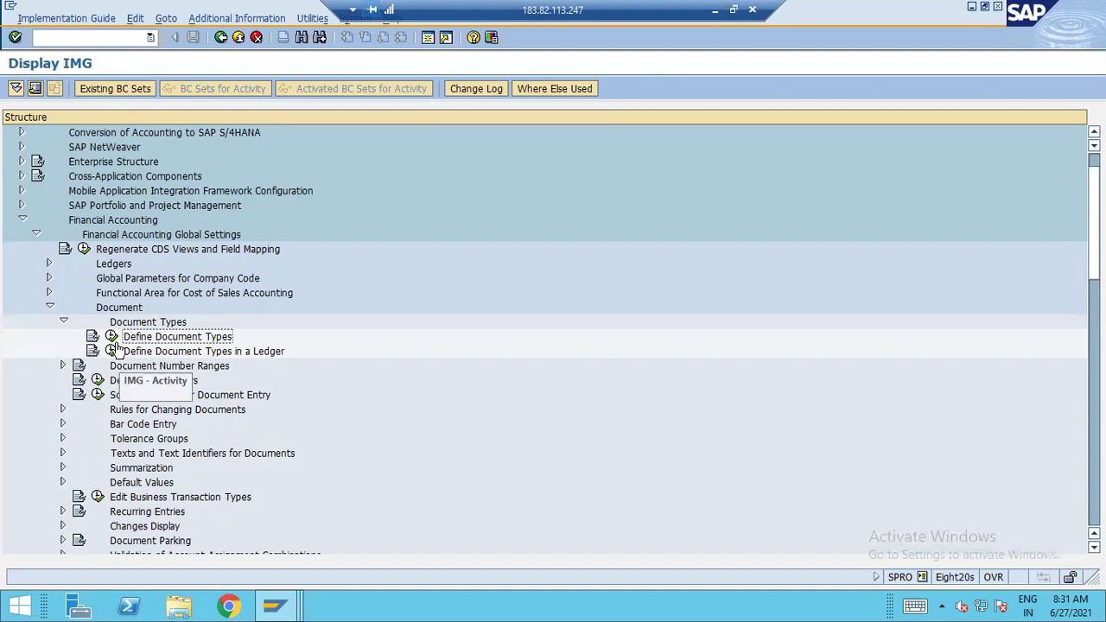
{"action": "left_click", "coordinate": [111, 336]}
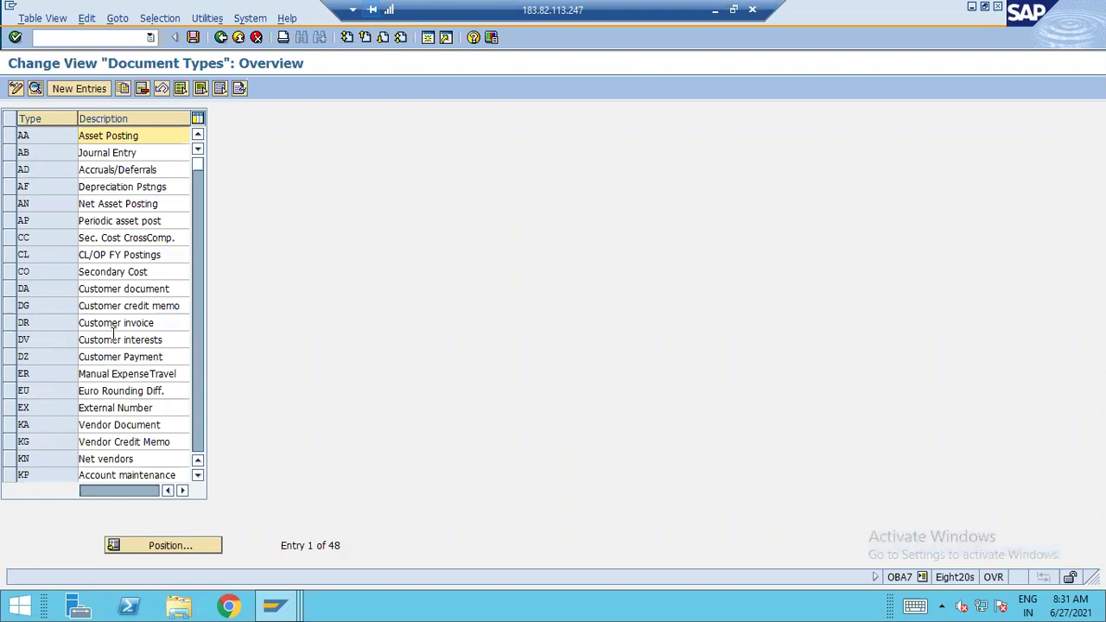
Jump to document type SA in the list and review its detail settings
{"action": "left_click", "coordinate": [10, 135]}
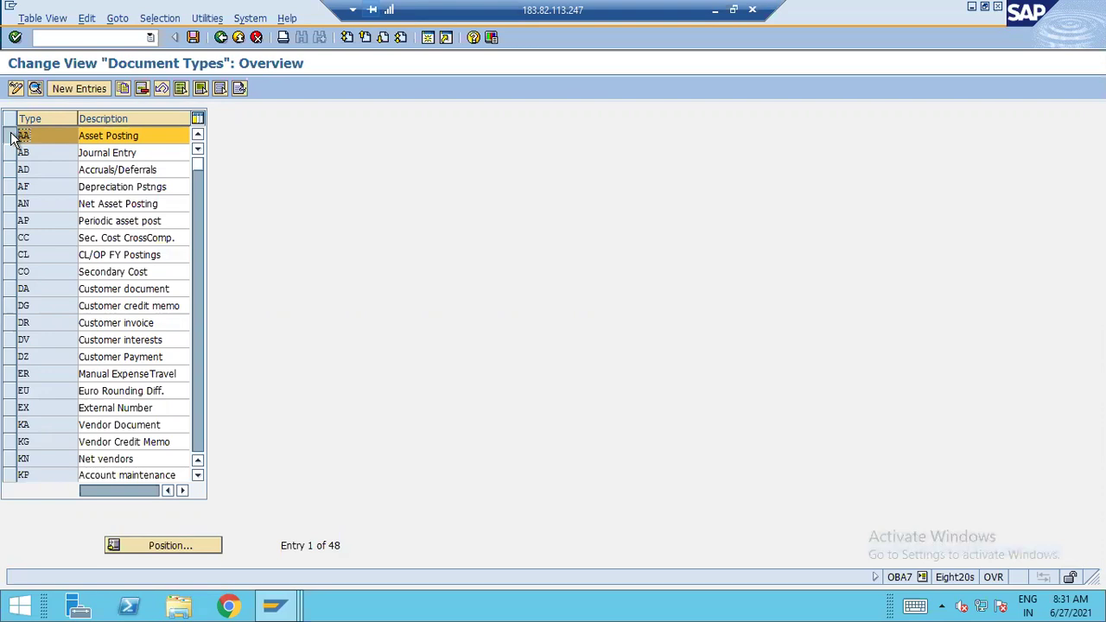
{"action": "left_click", "coordinate": [13, 138]}
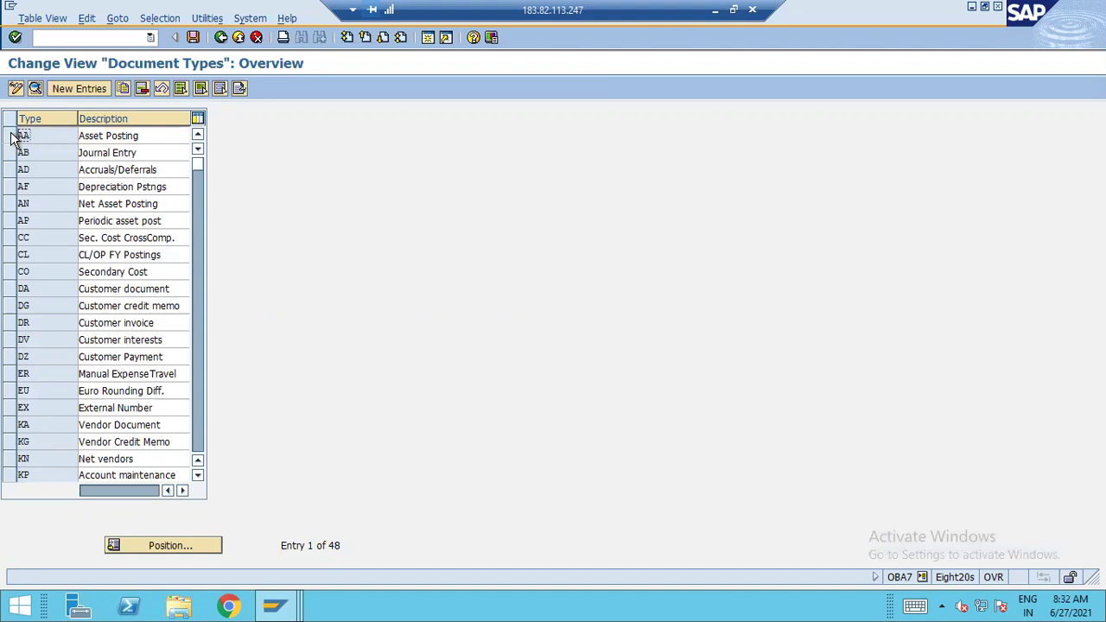
{"action": "left_click", "coordinate": [199, 553]}
{"action": "key", "text": "Return"}
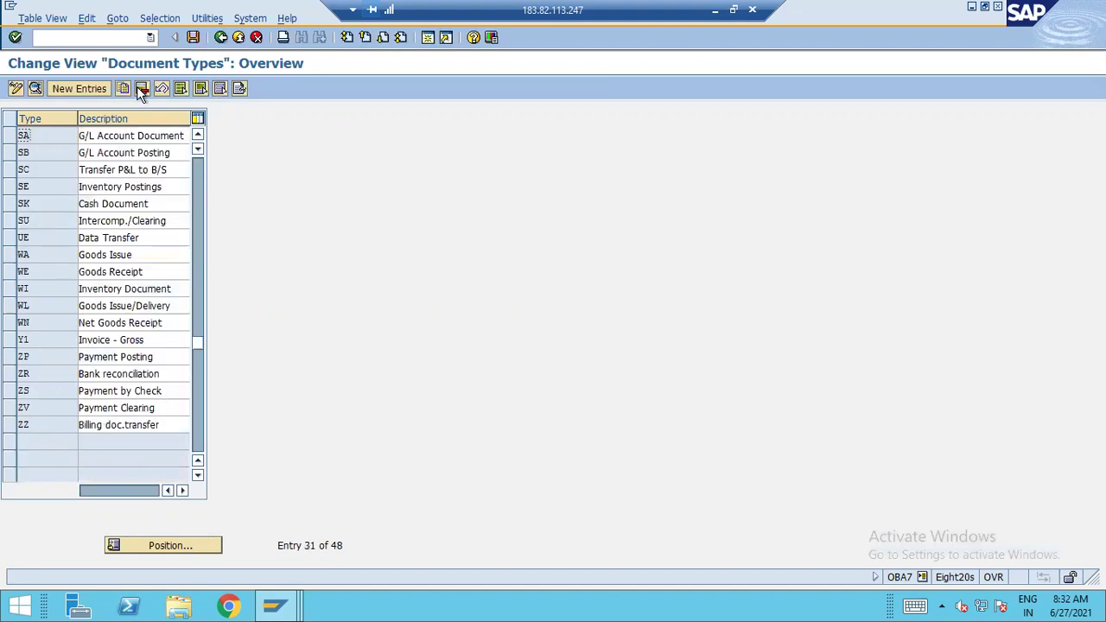
{"action": "double_click", "coordinate": [112, 135]}
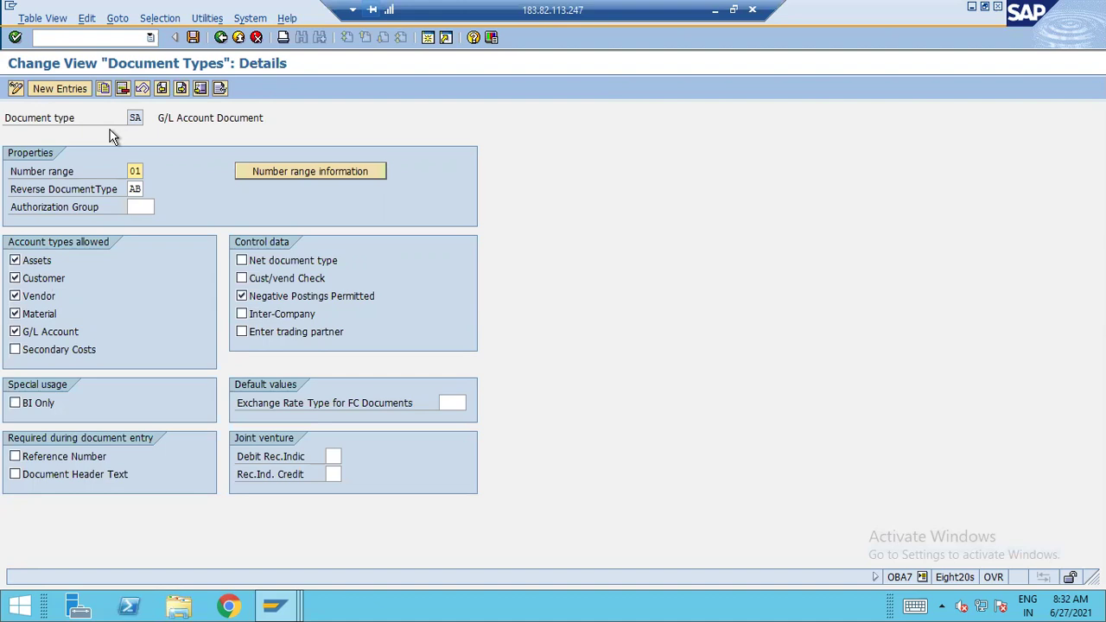
{"action": "left_click", "coordinate": [221, 38]}
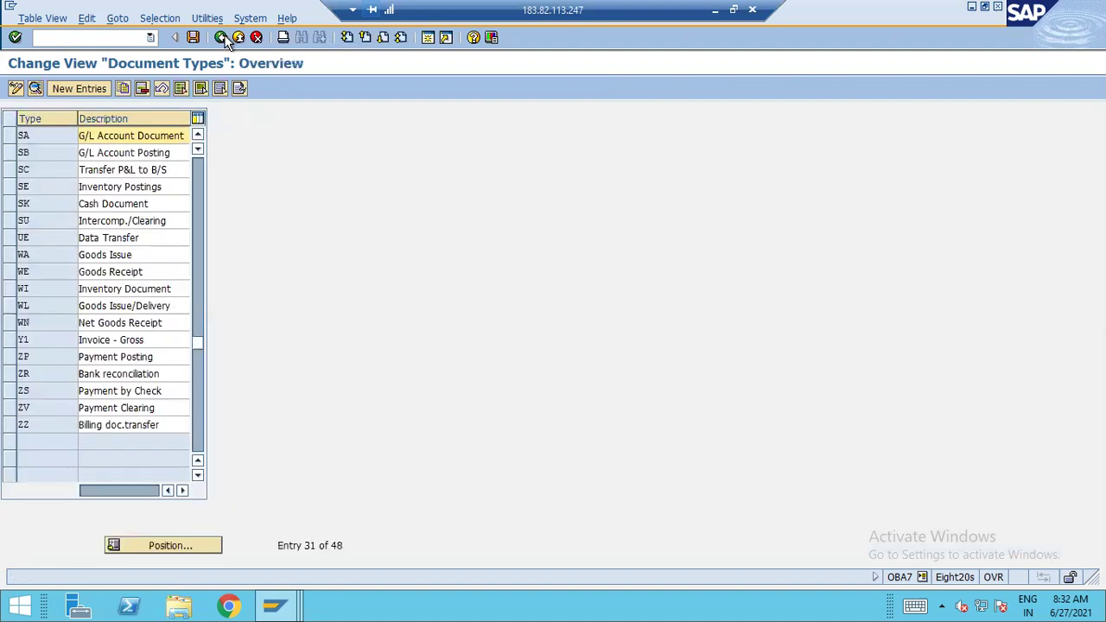
Position to RV and open its details: Billing doc.transfer, number range 14, reverse type AB
{"action": "left_click", "coordinate": [193, 546]}
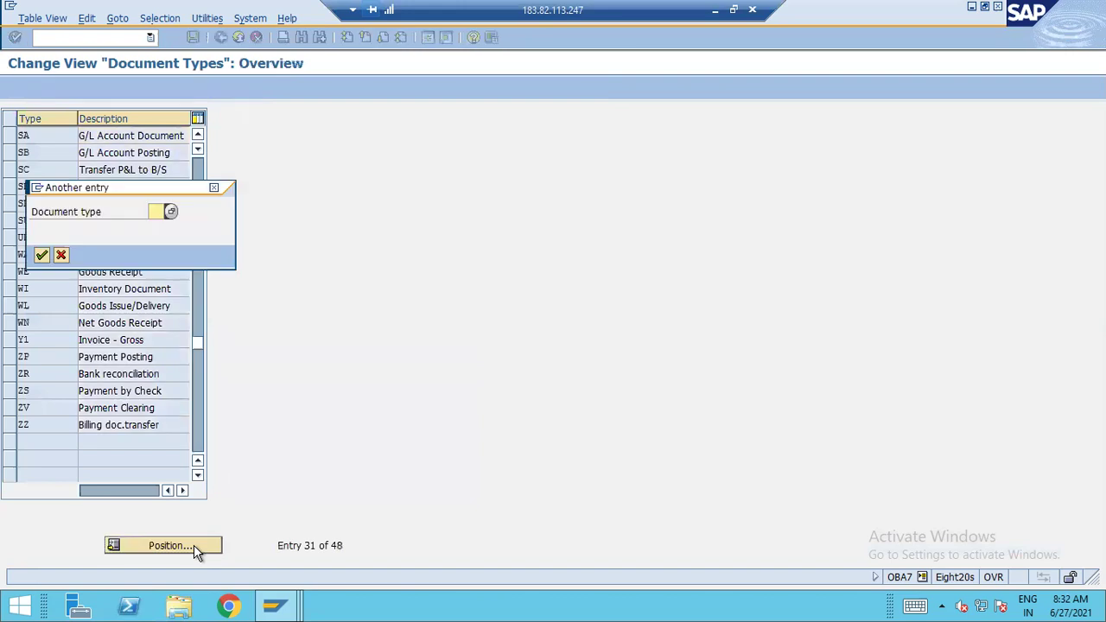
{"action": "type", "text": "RV"}
{"action": "key", "text": "Return"}
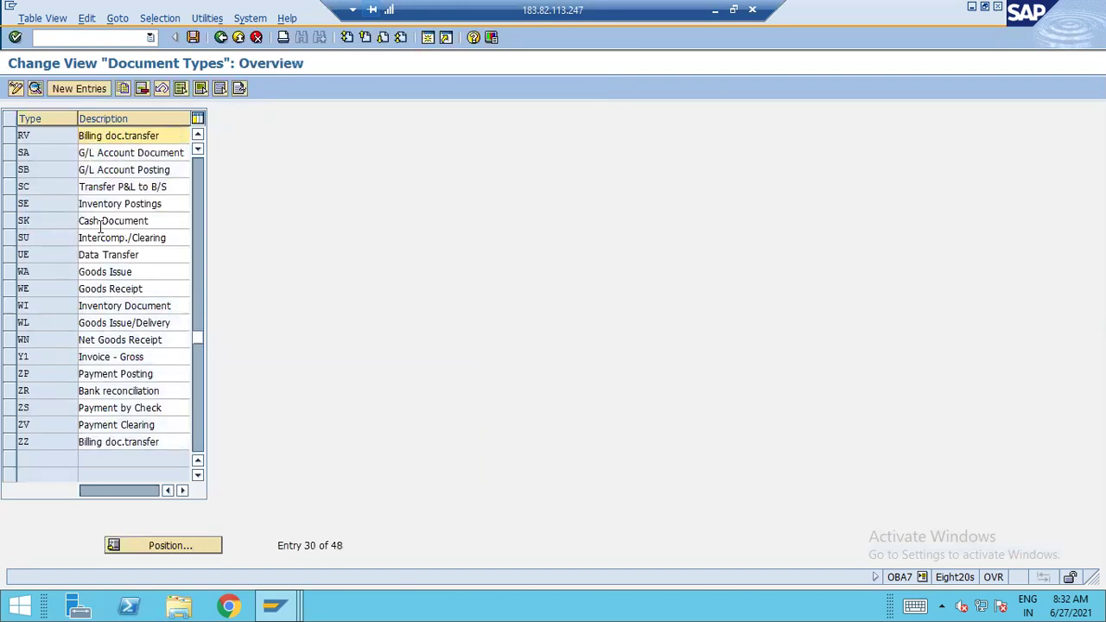
{"action": "left_click", "coordinate": [30, 135]}
{"action": "double_click", "coordinate": [30, 135]}
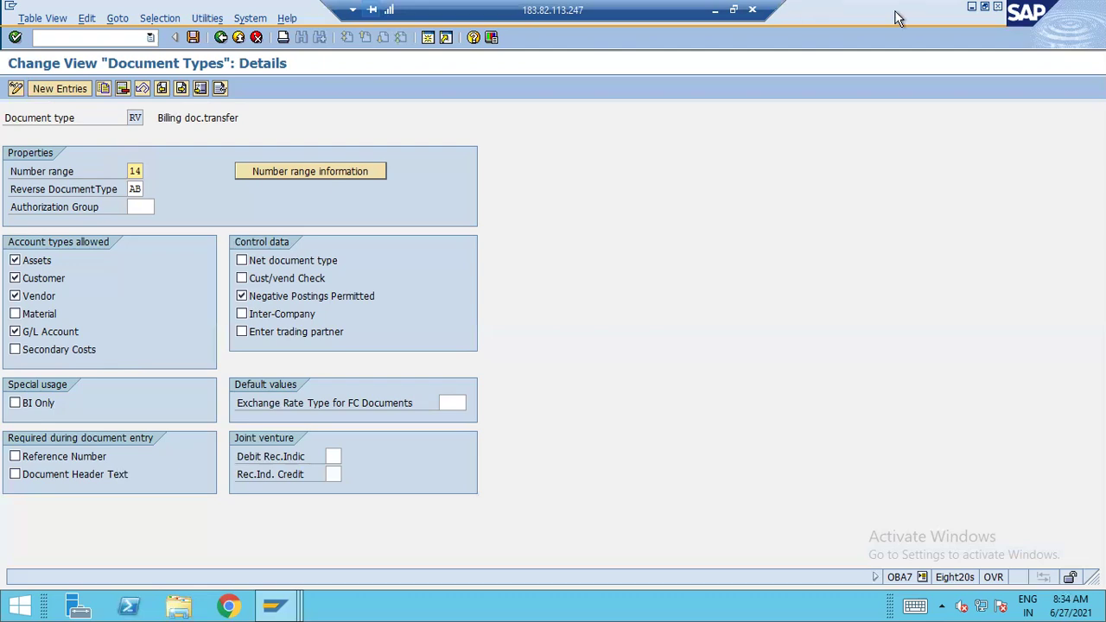
Leave the RV details in SAP and bring the Excel Book1 notes back to the front
{"action": "left_click", "coordinate": [714, 10]}
Go back to SAP's Display Document window and open the Enter G/L Account Document screen for A110
{"action": "left_click", "coordinate": [701, 430]}
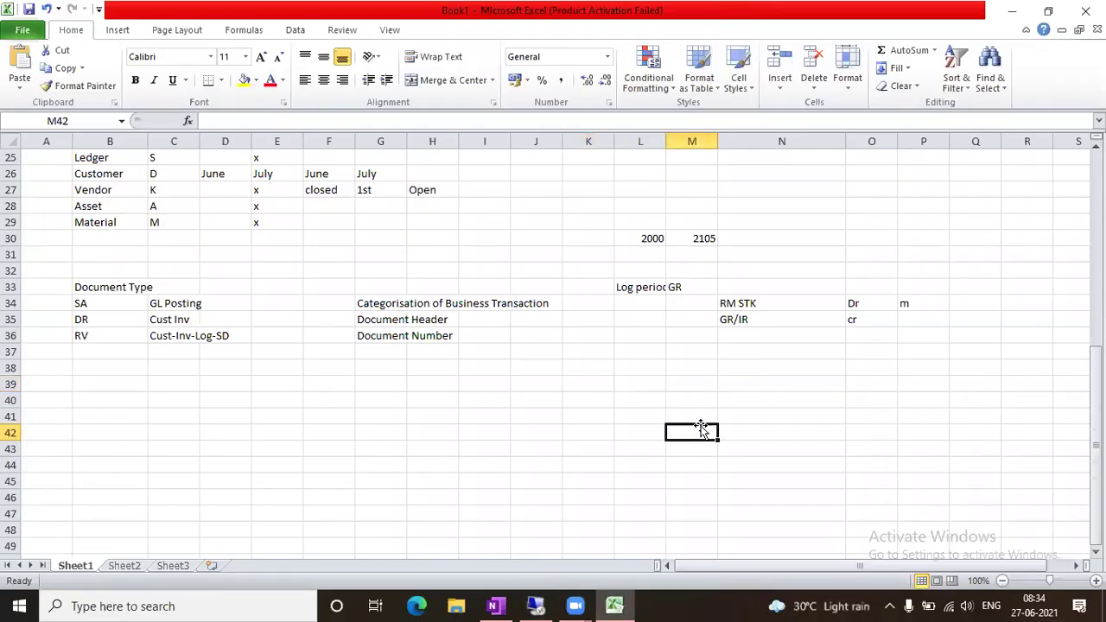
{"action": "left_click", "coordinate": [456, 398]}
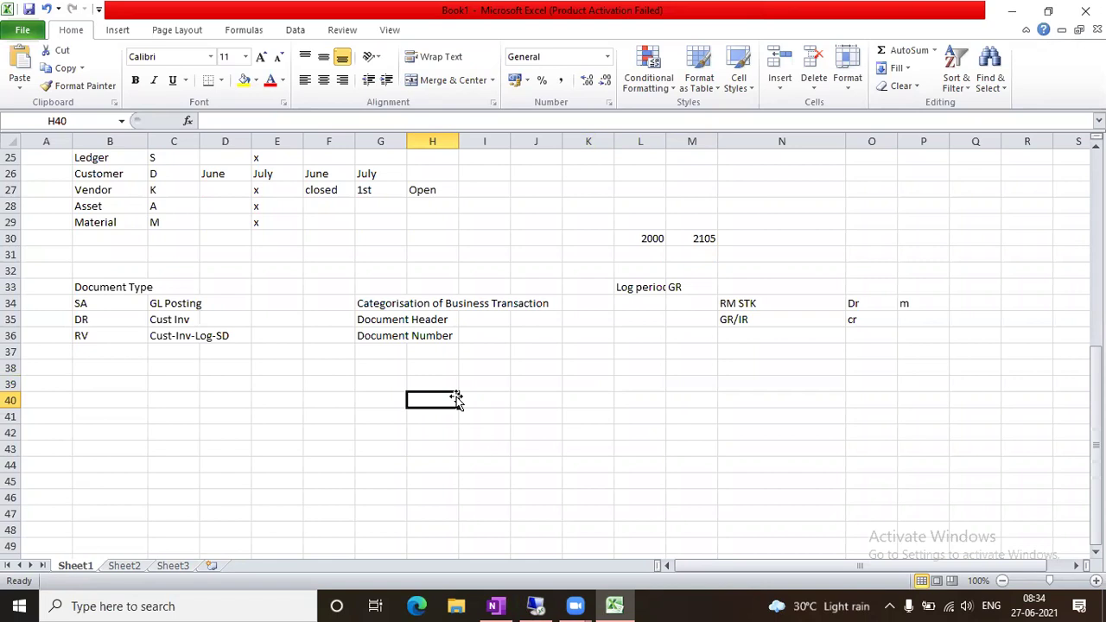
{"action": "left_click", "coordinate": [537, 606]}
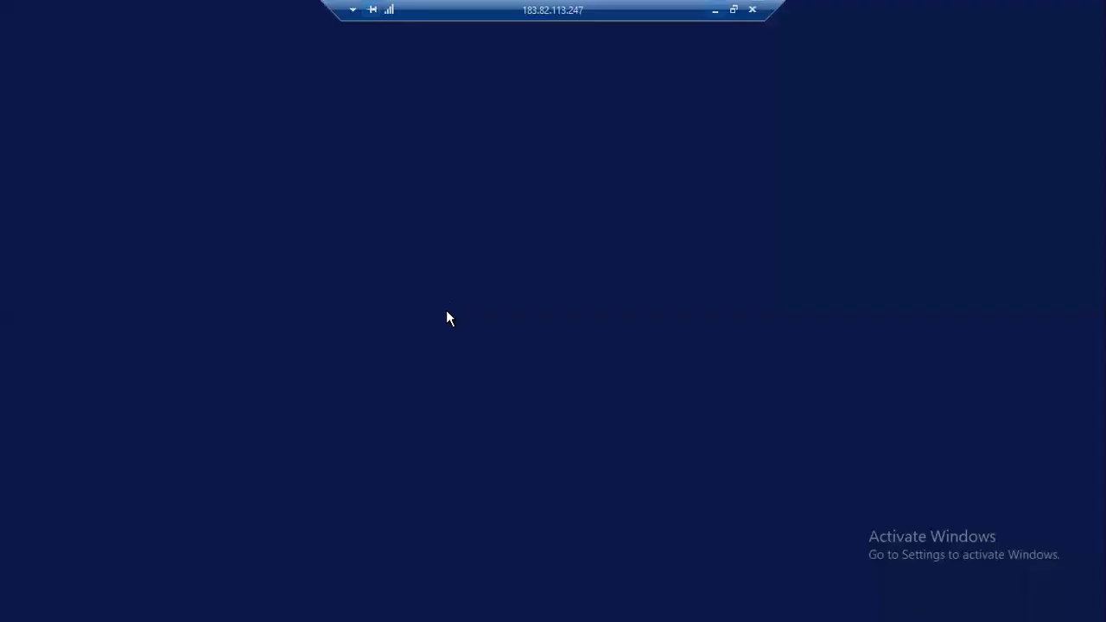
{"action": "left_click", "coordinate": [275, 606]}
{"action": "left_click", "coordinate": [481, 480]}
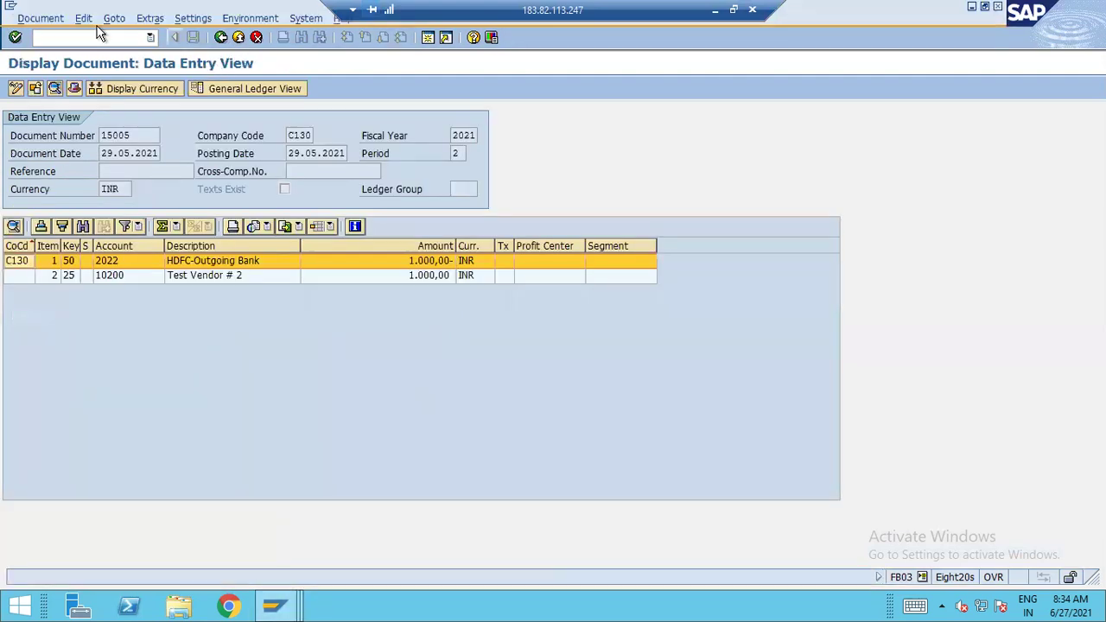
{"action": "type", "text": "/nfb03"}
{"action": "key", "text": "Return"}
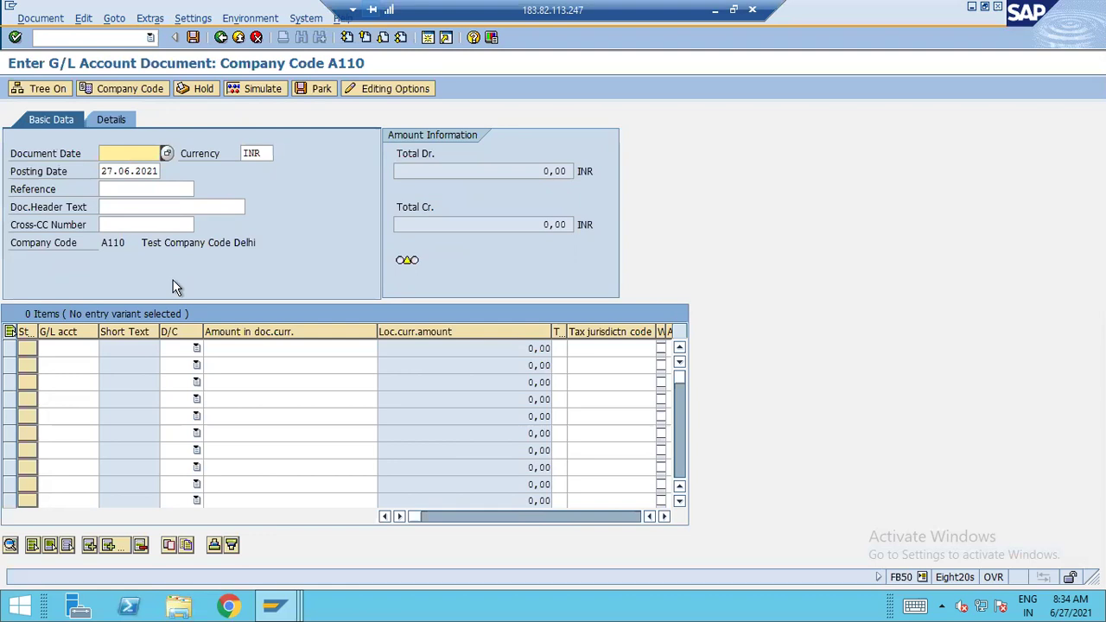
Set document date 27.06.2021 and enter the first line as G/L account 1000, debit 220
{"action": "left_click", "coordinate": [166, 153]}
{"action": "left_click", "coordinate": [319, 323]}
{"action": "left_click", "coordinate": [84, 351]}
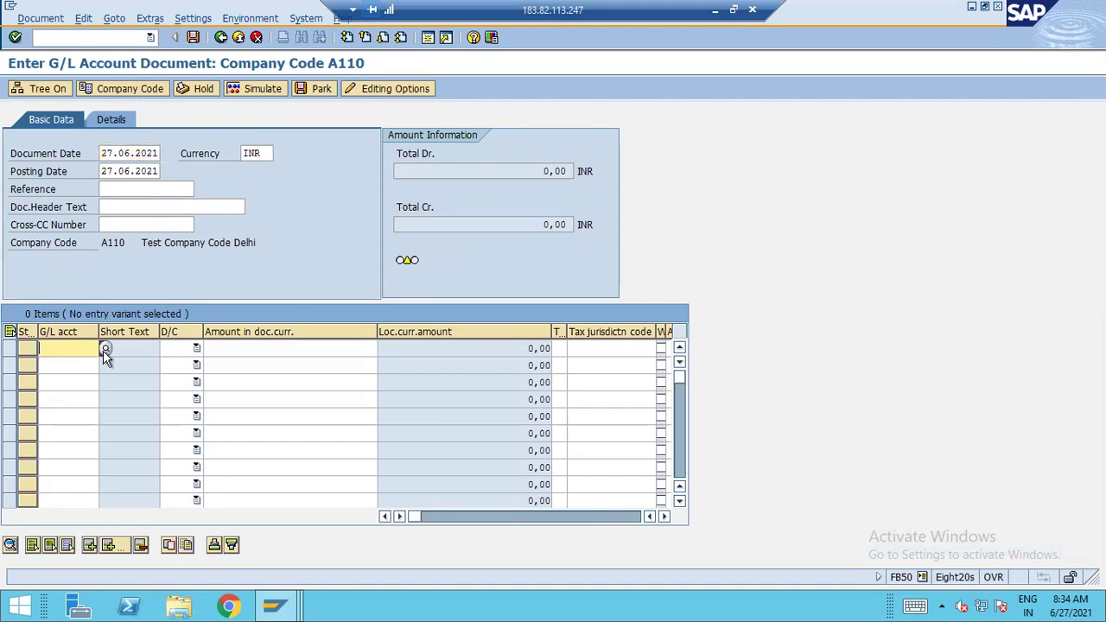
{"action": "left_click", "coordinate": [105, 348]}
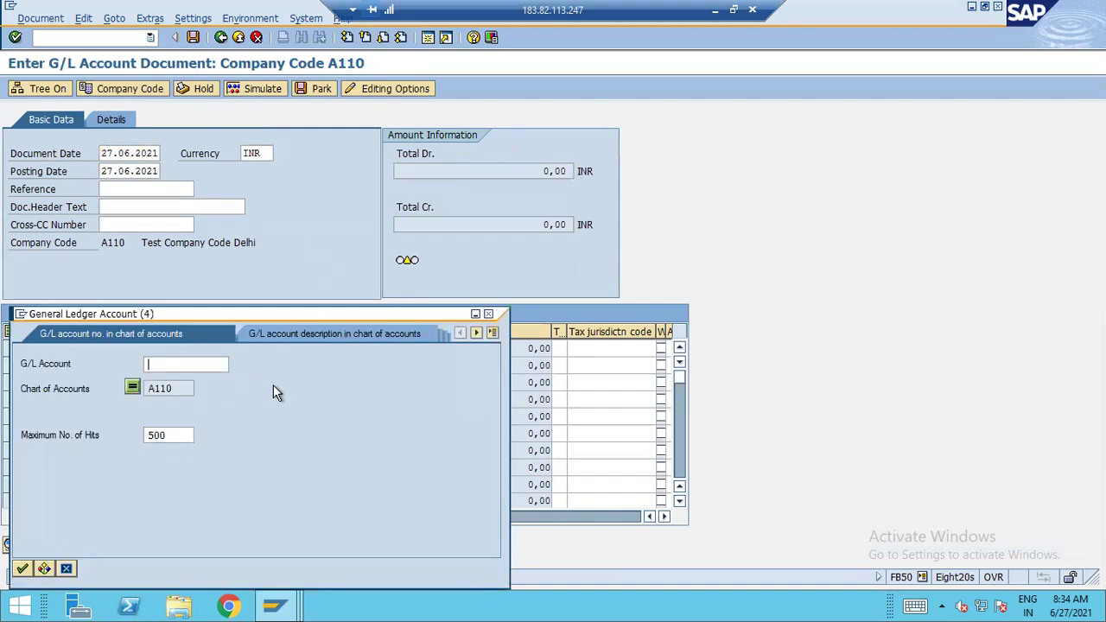
{"action": "key", "text": "Return"}
{"action": "double_click", "coordinate": [149, 101]}
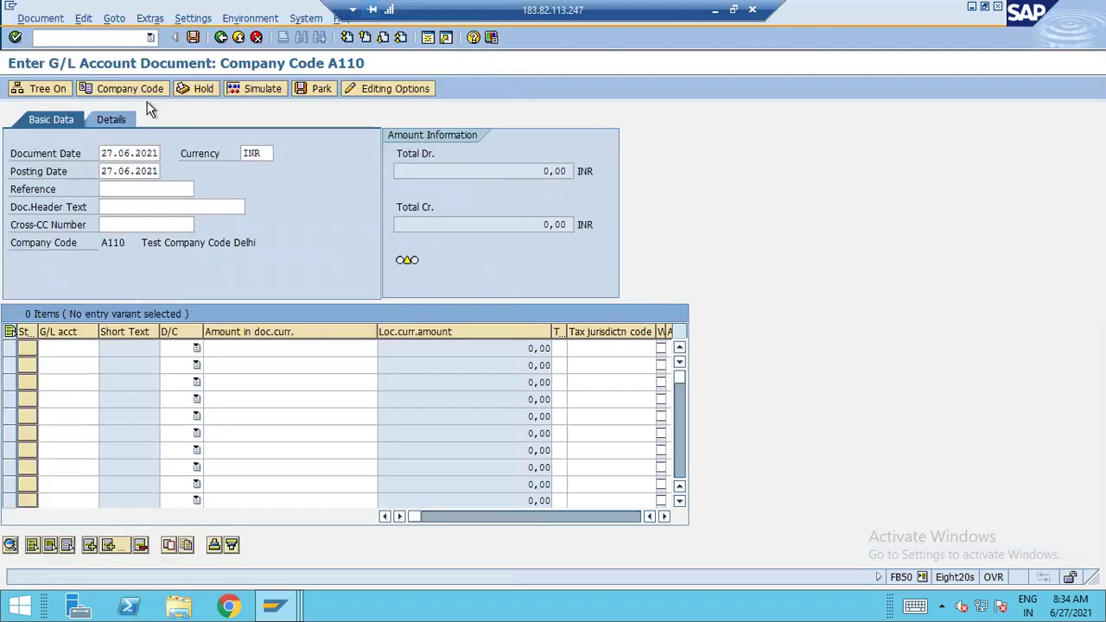
{"action": "key", "text": "Tab"}
{"action": "key", "text": "Tab"}
{"action": "key", "text": "Tab"}
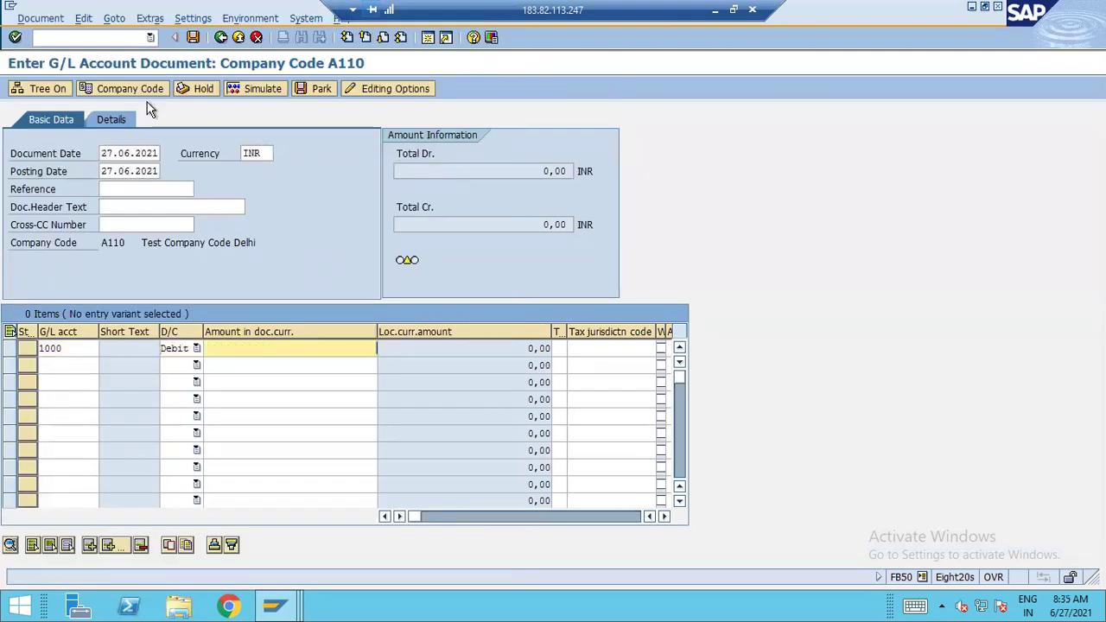
{"action": "type", "text": "220"}
{"action": "key", "text": "Tab"}
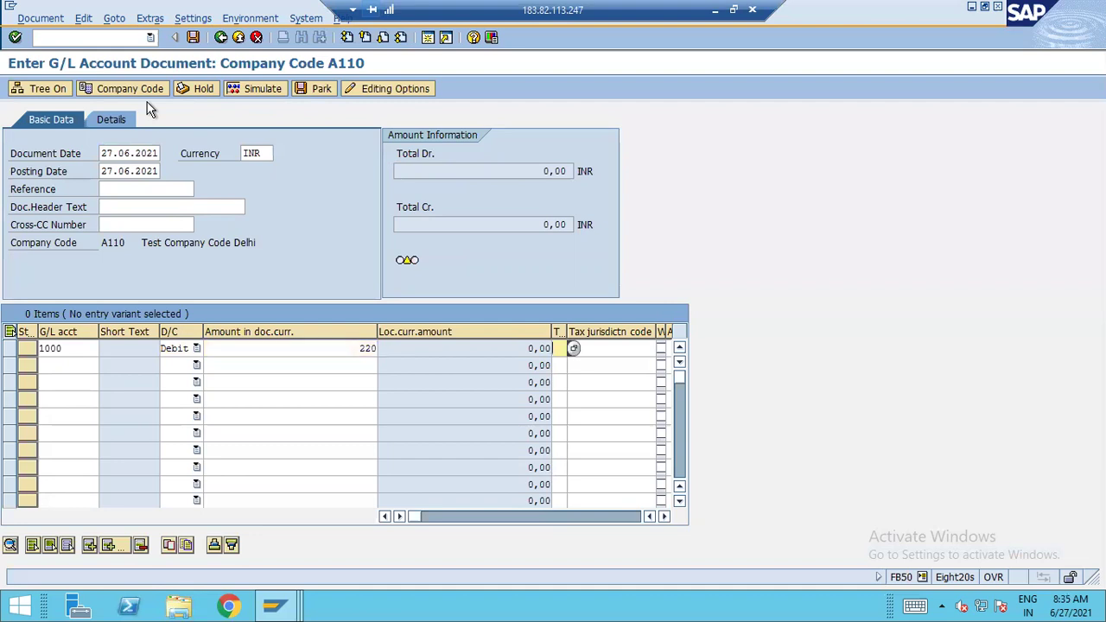
Add the second line as account 3000 Bank Acct-Offseting, credit 220, and check the document
{"action": "left_click", "coordinate": [90, 367]}
{"action": "left_click", "coordinate": [103, 365]}
{"action": "key", "text": "Return"}
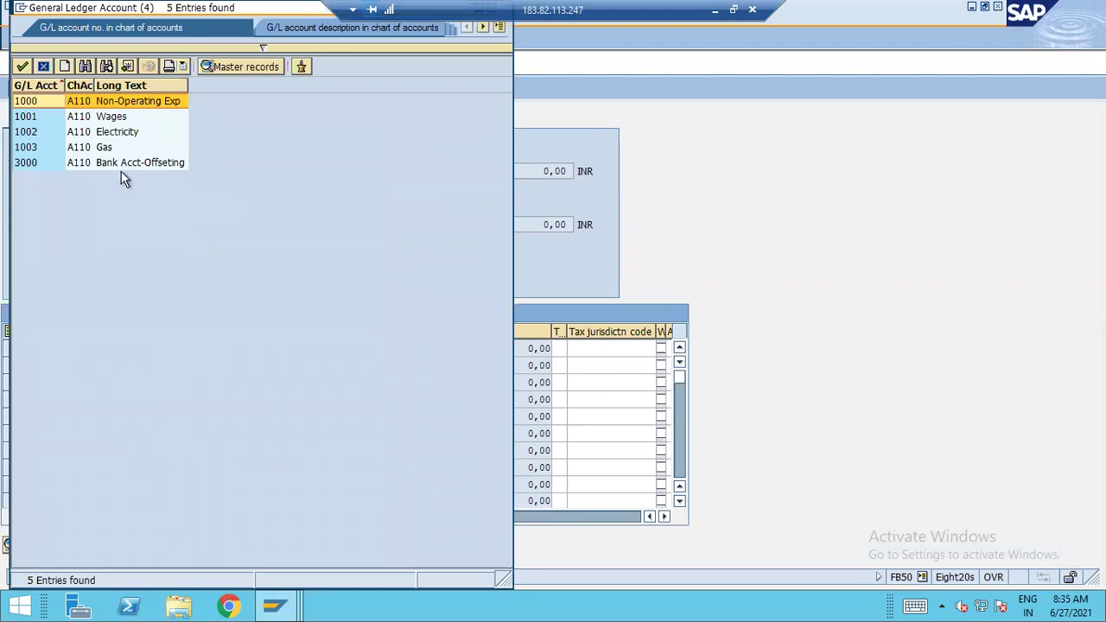
{"action": "double_click", "coordinate": [125, 164]}
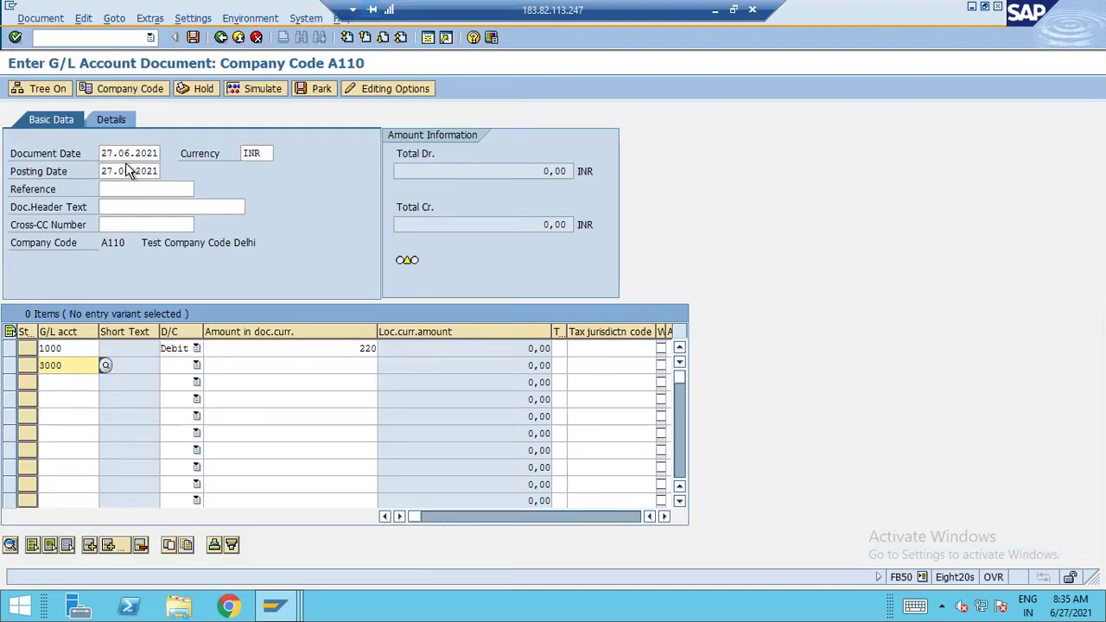
{"action": "key", "text": "Tab"}
{"action": "key", "text": "c"}
{"action": "key", "text": "Tab"}
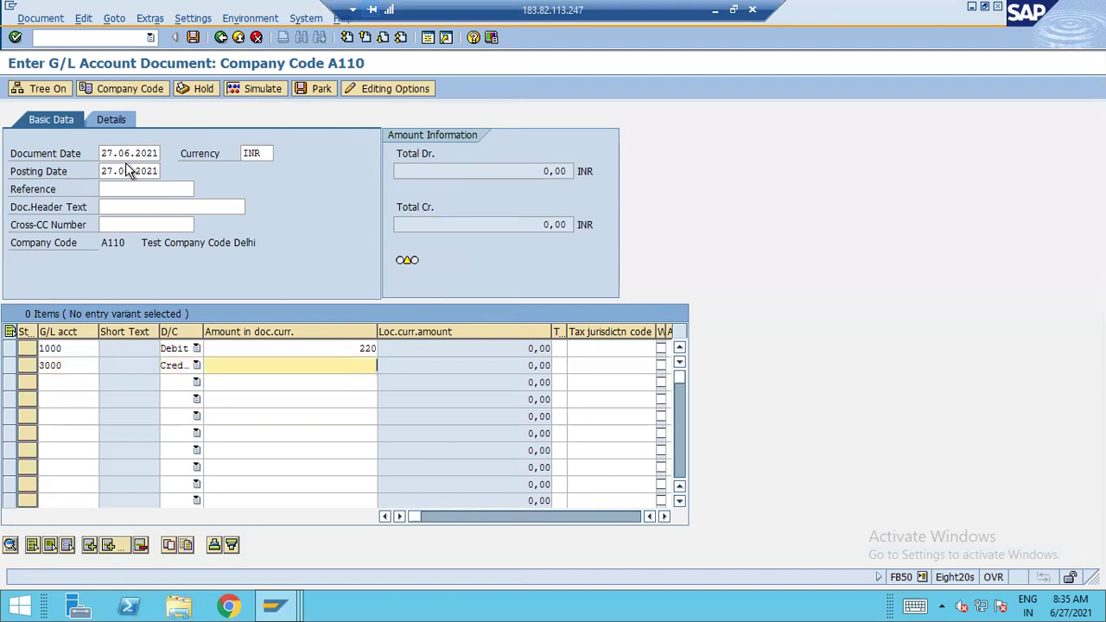
{"action": "type", "text": "220"}
{"action": "key", "text": "Return"}
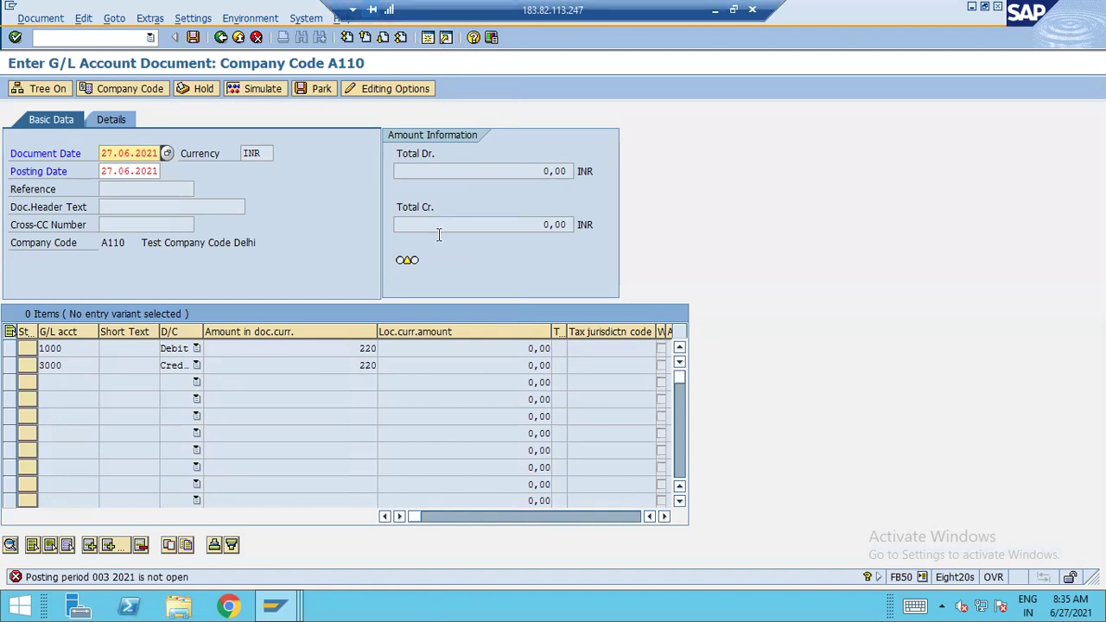
{"action": "left_click", "coordinate": [427, 37]}
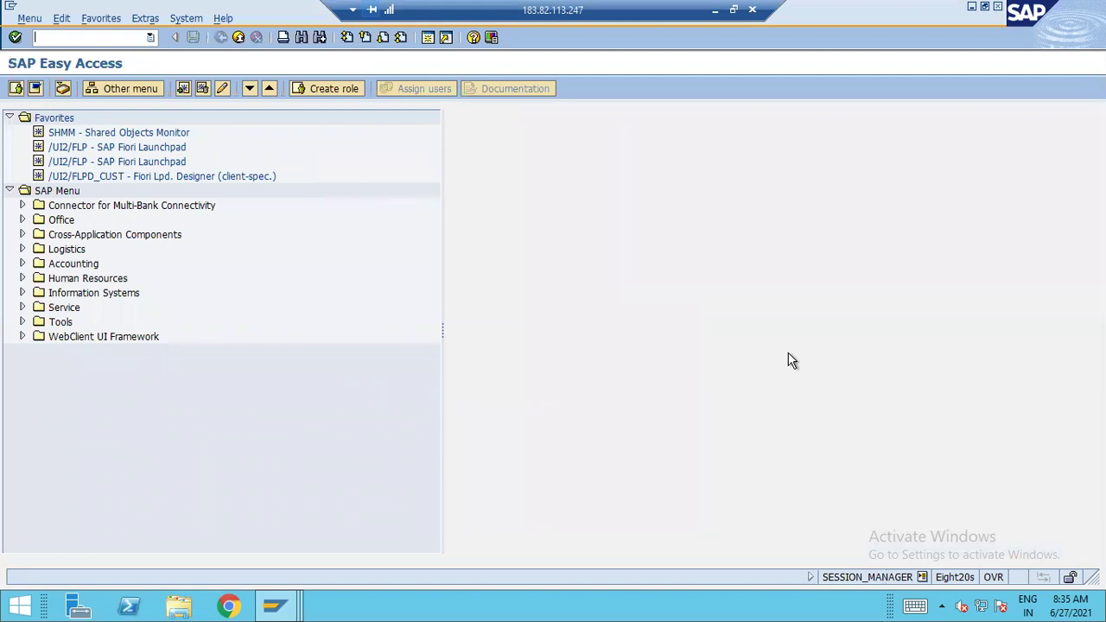
In OB52 variant A110, change the From period from 4 to 3 on the + and S rows
{"action": "type", "text": "ob52"}
{"action": "key", "text": "Return"}
{"action": "type", "text": "A110"}
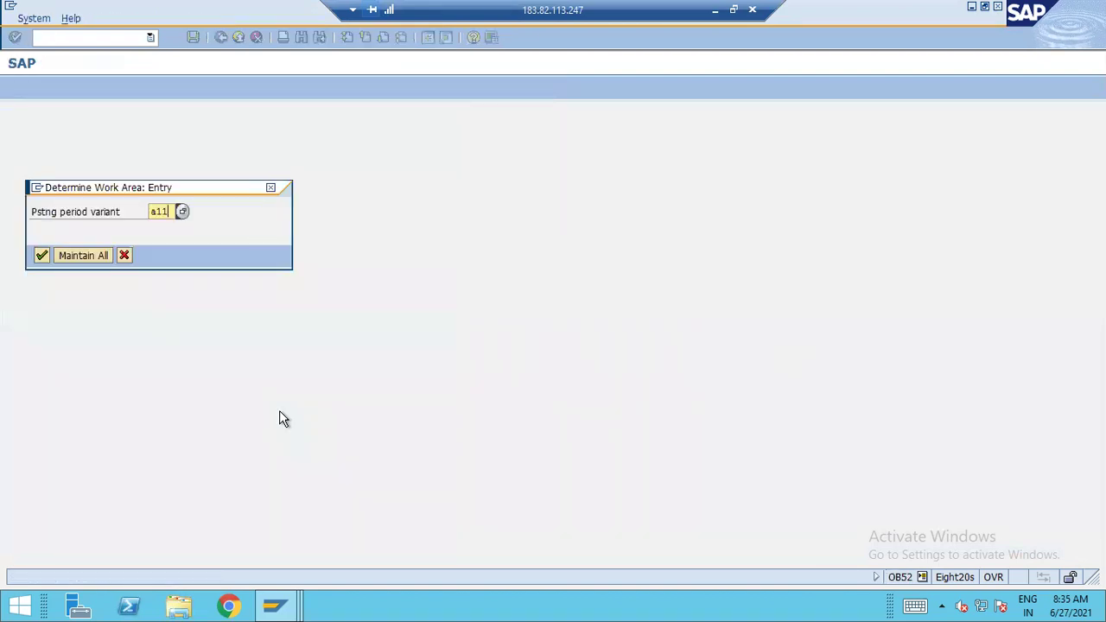
{"action": "key", "text": "Return"}
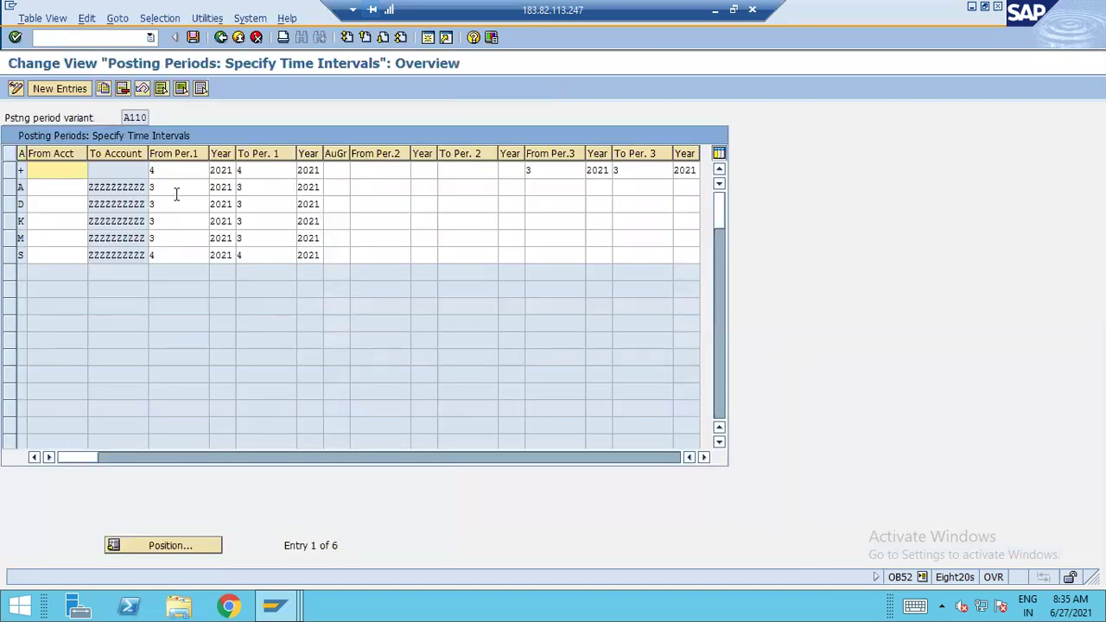
{"action": "left_click", "coordinate": [178, 174]}
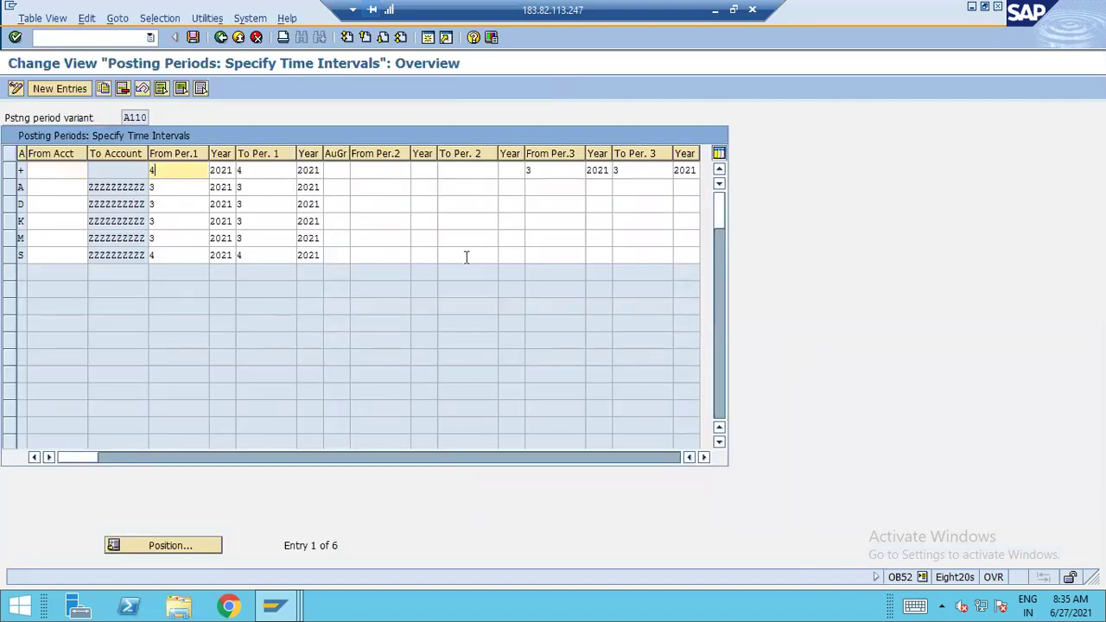
{"action": "type", "text": "3"}
{"action": "key", "text": "Tab"}
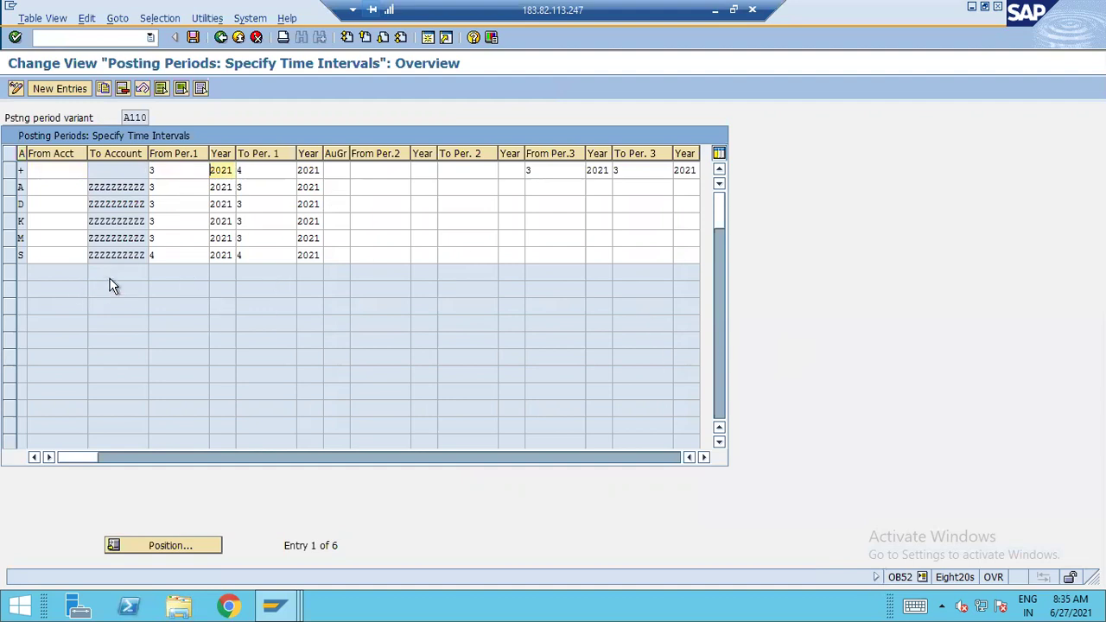
{"action": "key", "text": "Down"}
{"action": "key", "text": "Down"}
{"action": "key", "text": "Down"}
{"action": "key", "text": "Down"}
{"action": "key", "text": "Down"}
{"action": "key", "text": "Left"}
{"action": "key", "text": "BackSpace"}
{"action": "type", "text": "3"}
{"action": "key", "text": "Right"}
{"action": "key", "text": "Left"}
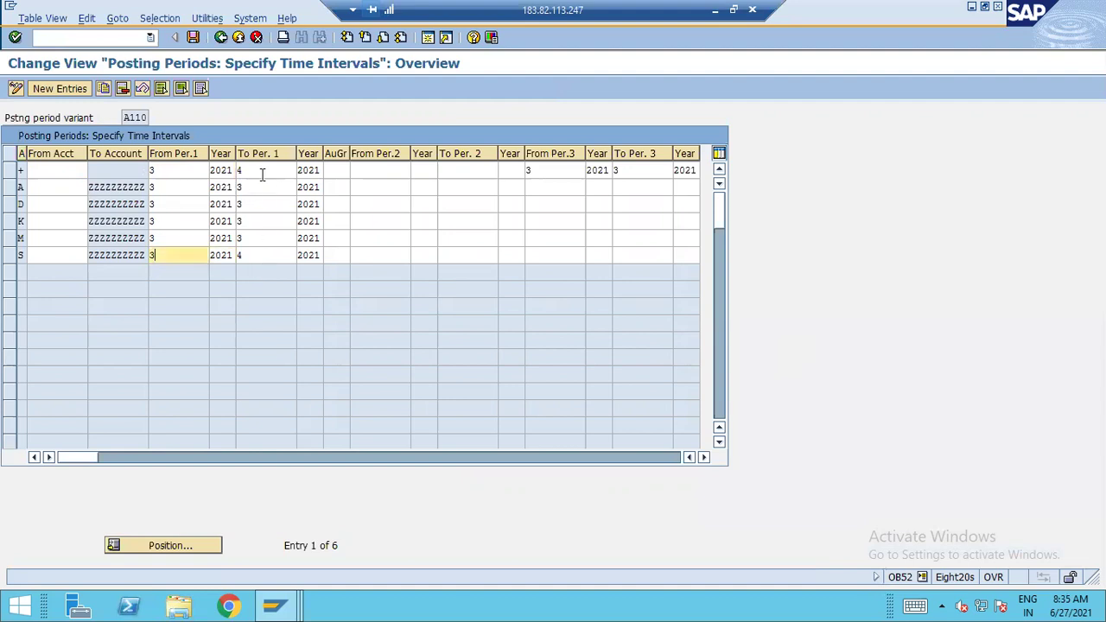
Change the To period from 4 to 3 on both rows and save the variant
{"action": "left_click", "coordinate": [261, 171]}
{"action": "key", "text": "BackSpace"}
{"action": "type", "text": "3"}
{"action": "key", "text": "Right"}
{"action": "left_click", "coordinate": [258, 255]}
{"action": "key", "text": "BackSpace"}
{"action": "type", "text": "3"}
{"action": "key", "text": "Right"}
{"action": "key", "text": "Left"}
{"action": "key", "text": "ctrl+s"}
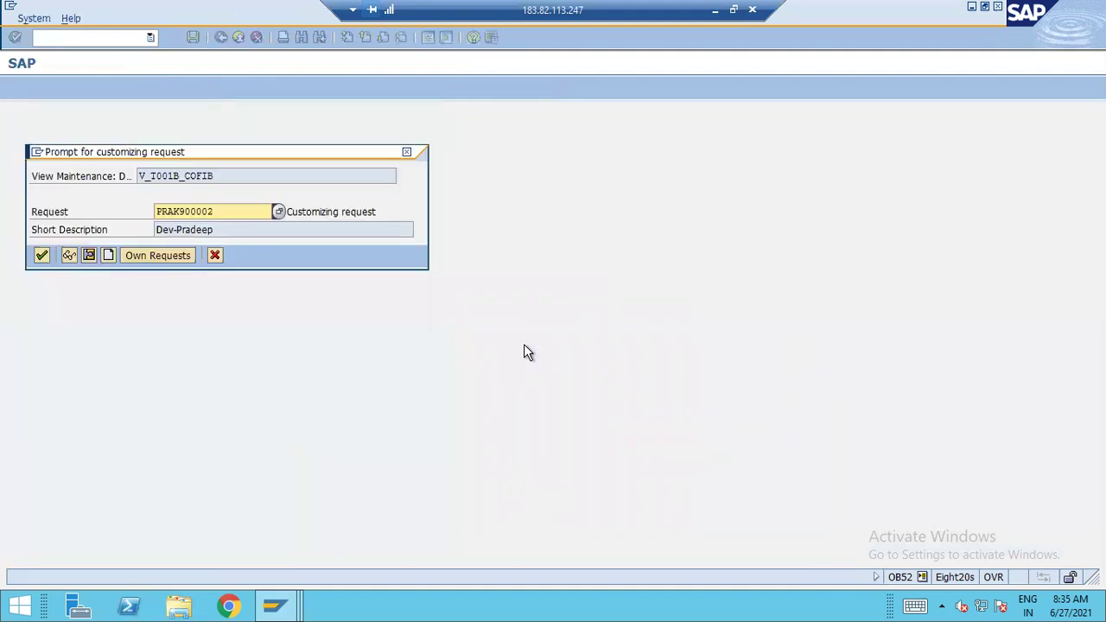
Confirm the customizing request, then set the FB50 value date to 27.06.2021 and validate
{"action": "key", "text": "Return"}
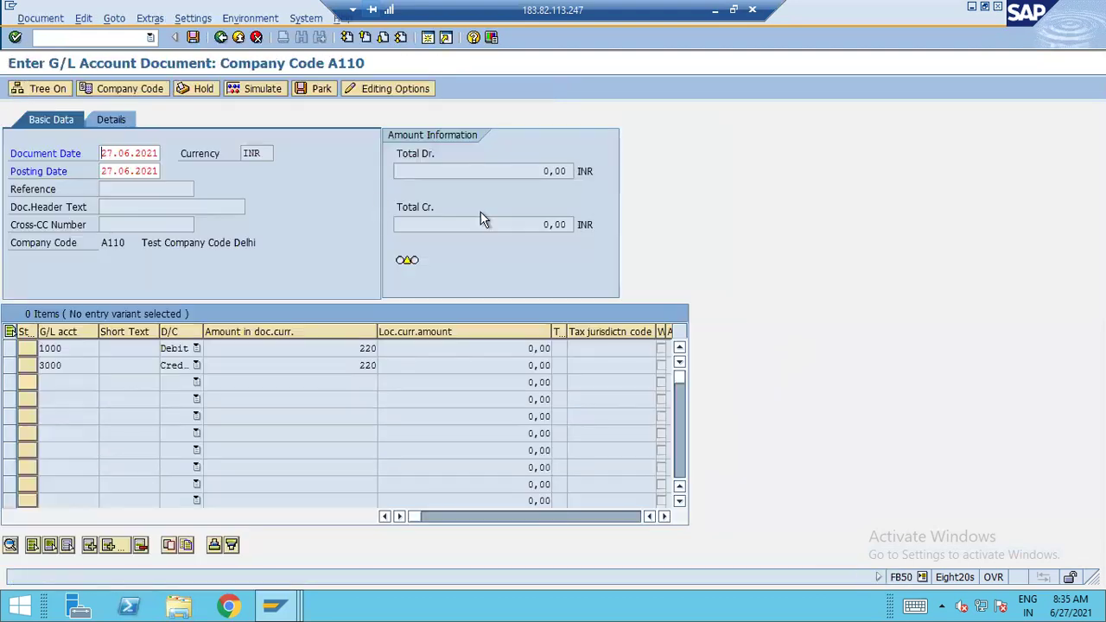
{"action": "key", "text": "Return"}
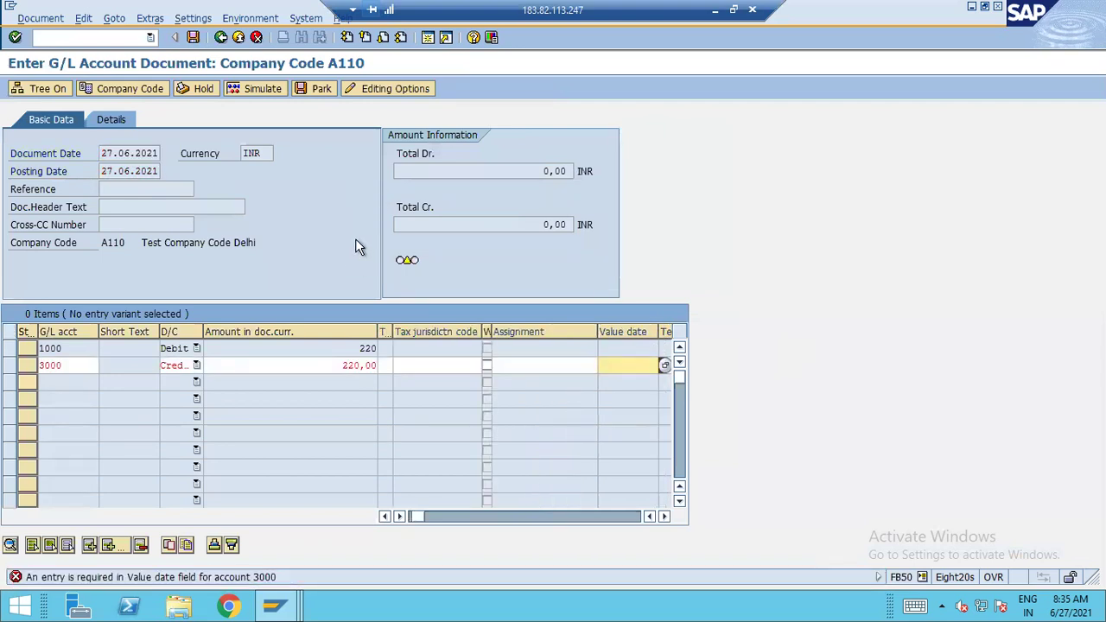
{"action": "left_click", "coordinate": [664, 366]}
{"action": "double_click", "coordinate": [319, 324]}
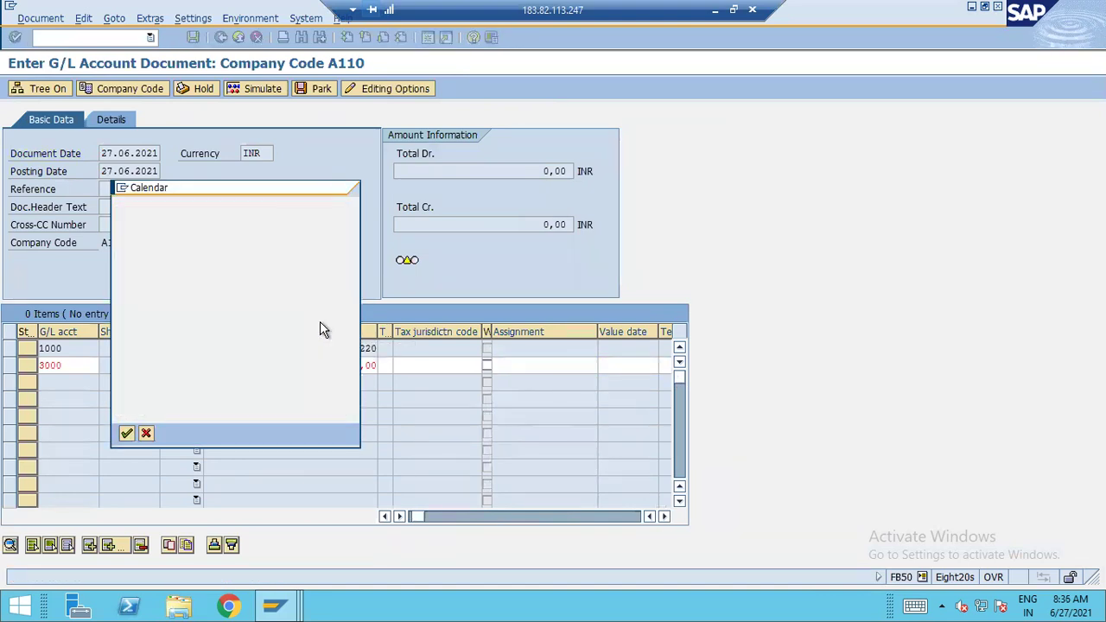
{"action": "key", "text": "Return"}
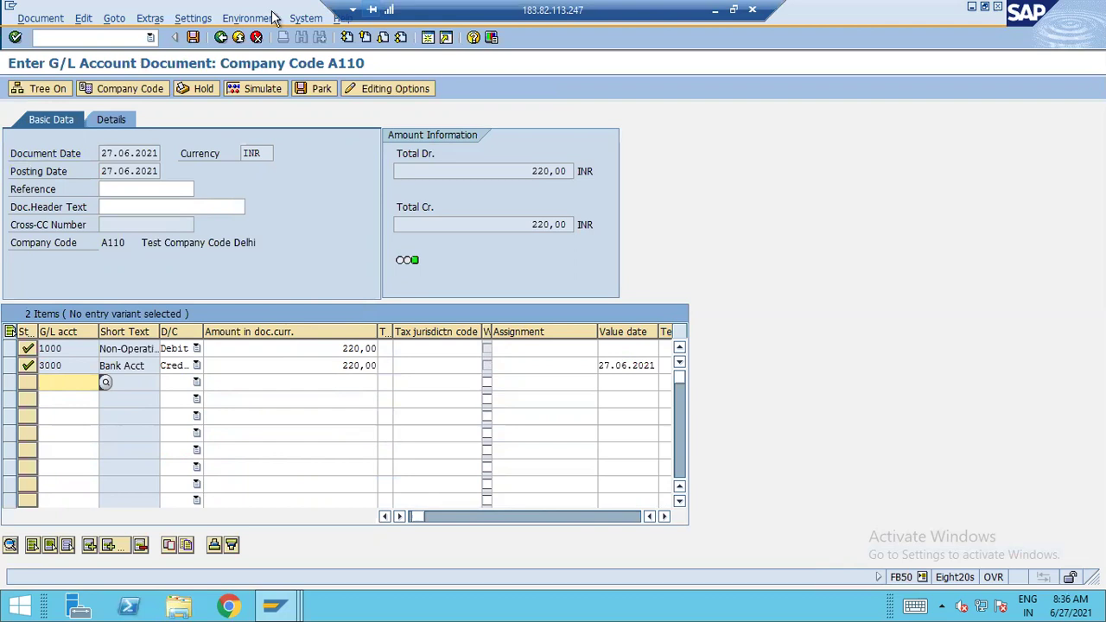
Post the balanced 220 INR document as 10003 in A110 and open it for display
{"action": "left_click", "coordinate": [200, 40]}
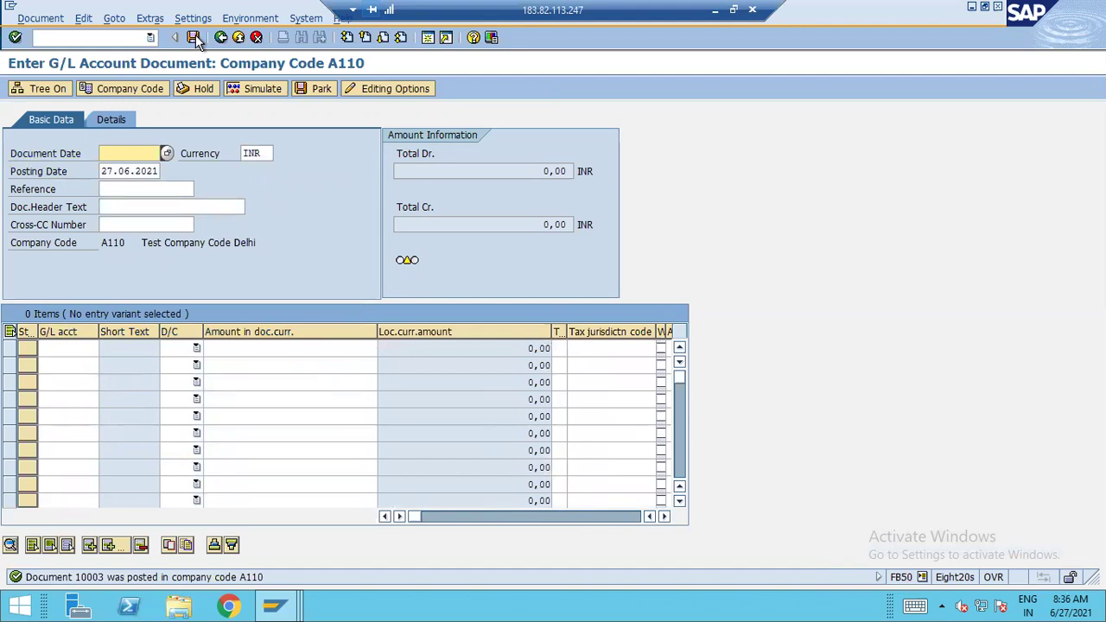
{"action": "left_click", "coordinate": [41, 18]}
{"action": "left_click", "coordinate": [43, 55]}
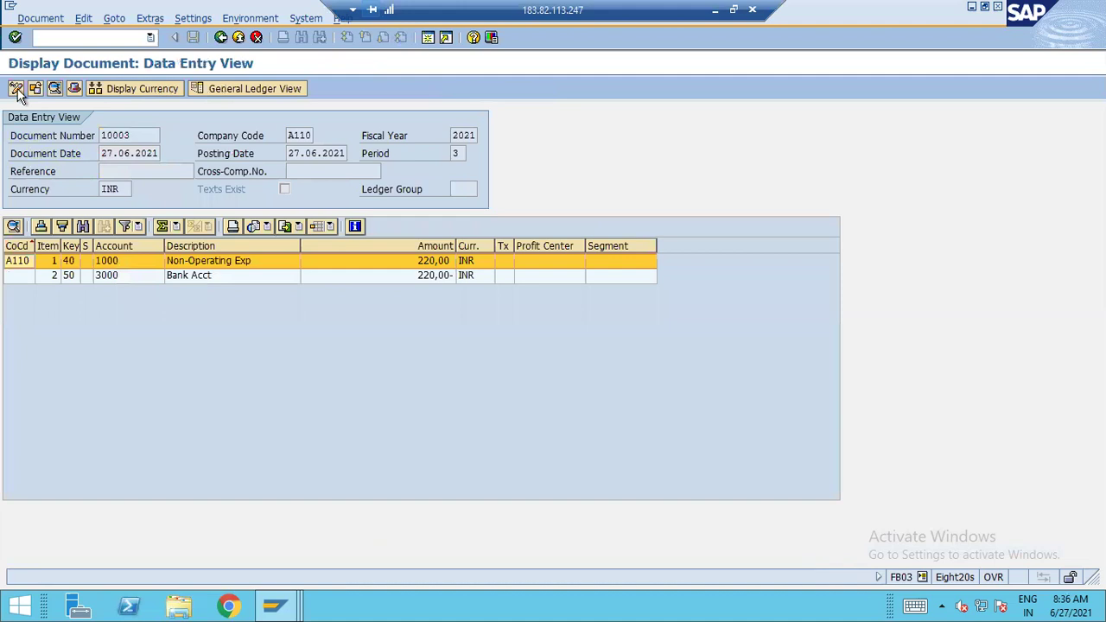
Check document 10003's header for document type SA and transaction code FB50
{"action": "left_click", "coordinate": [74, 89]}
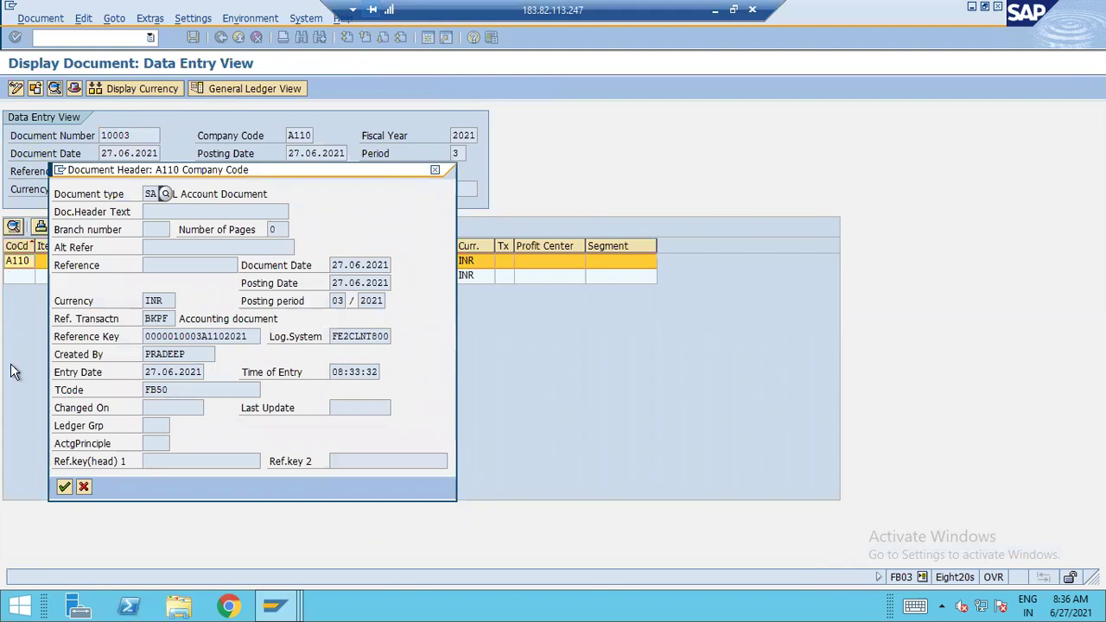
{"action": "left_click_drag", "start_coordinate": [171, 390], "coordinate": [12, 371]}
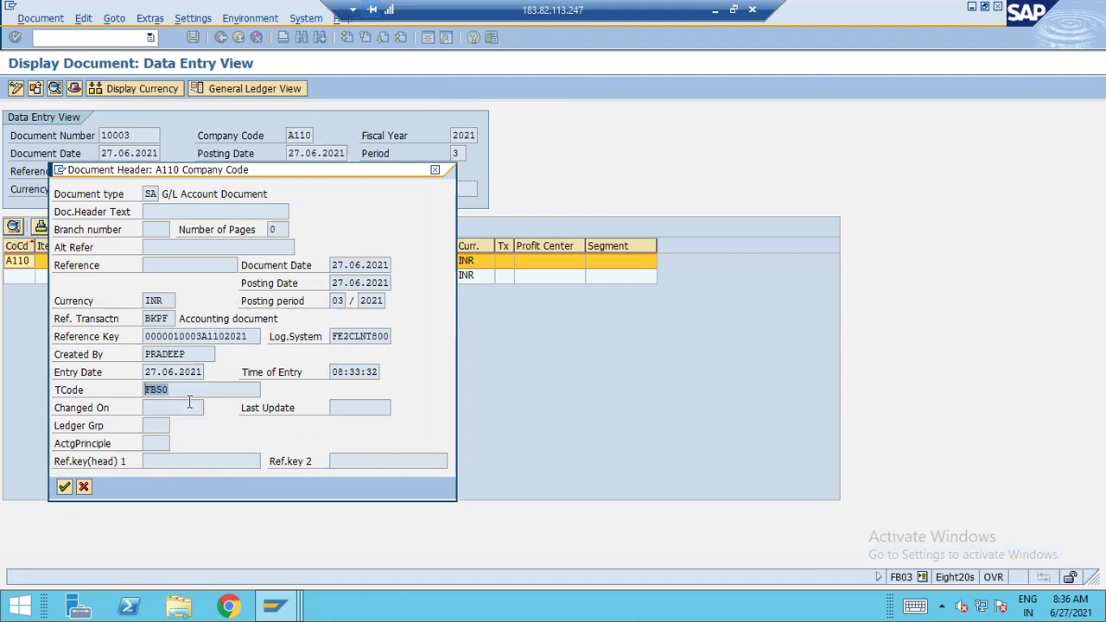
{"action": "left_click", "coordinate": [85, 487]}
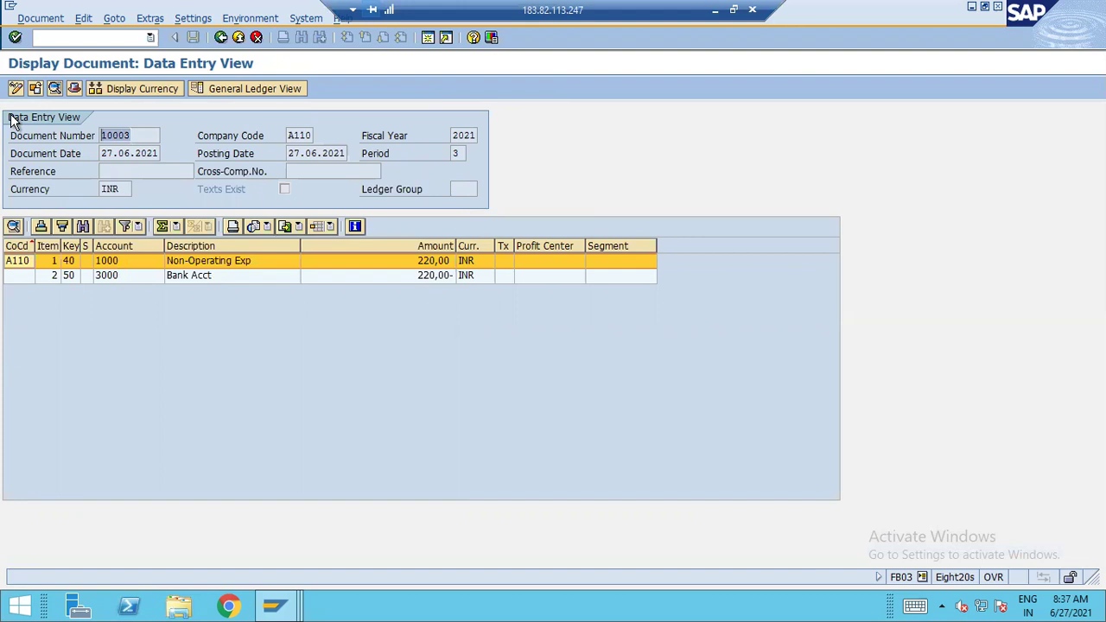
{"action": "left_click", "coordinate": [103, 154]}
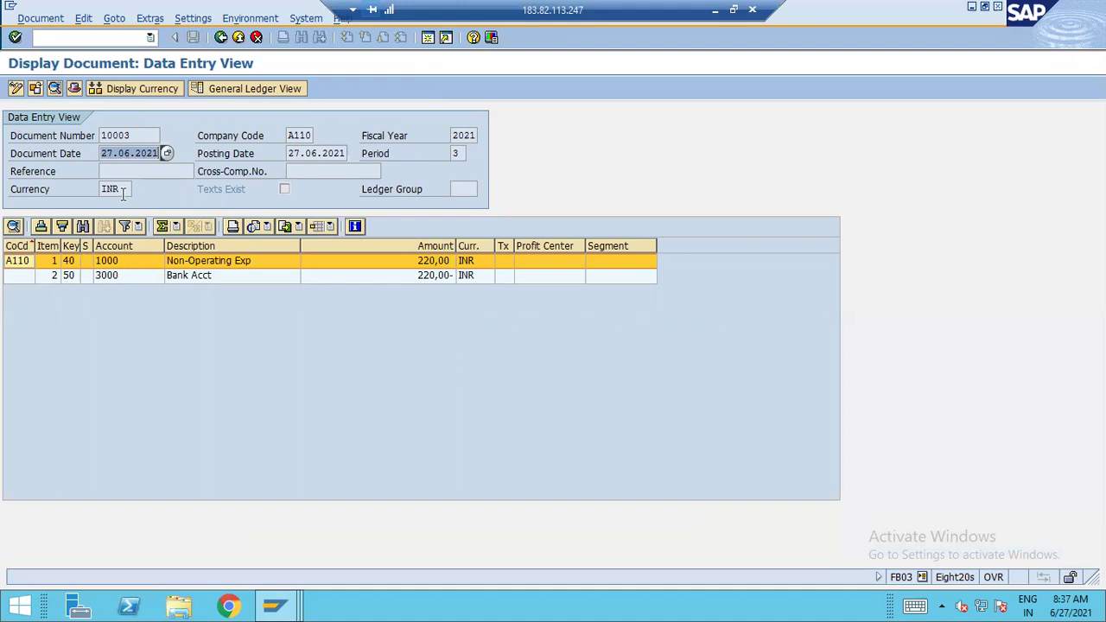
{"action": "left_click", "coordinate": [164, 90]}
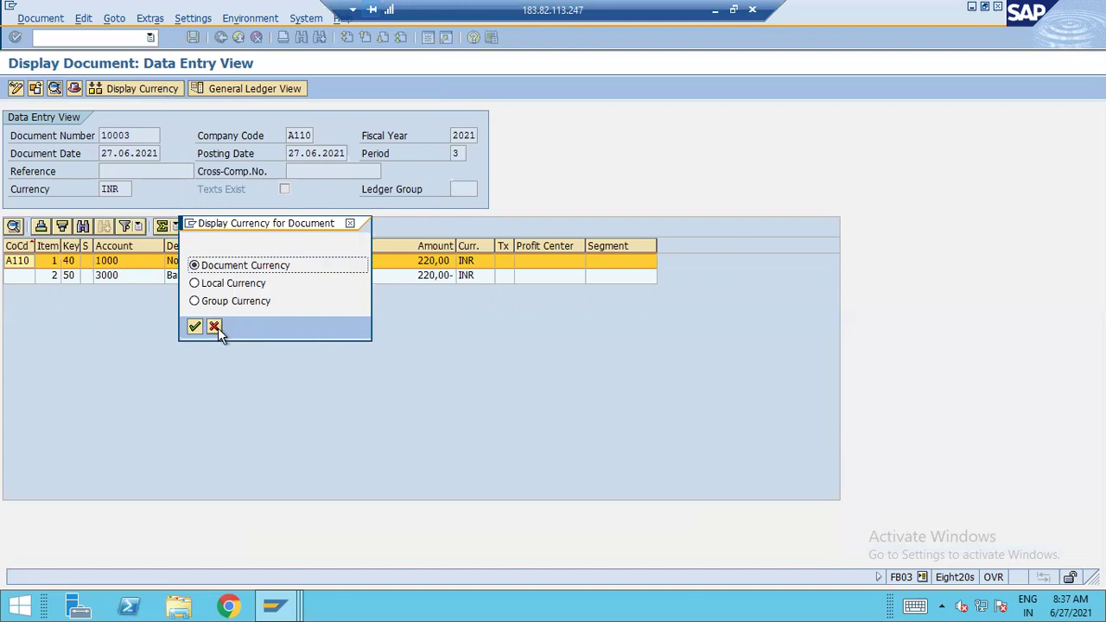
Show document 10003 in the General Ledger View, first in USD group currency, then GBP
{"action": "left_click", "coordinate": [227, 299]}
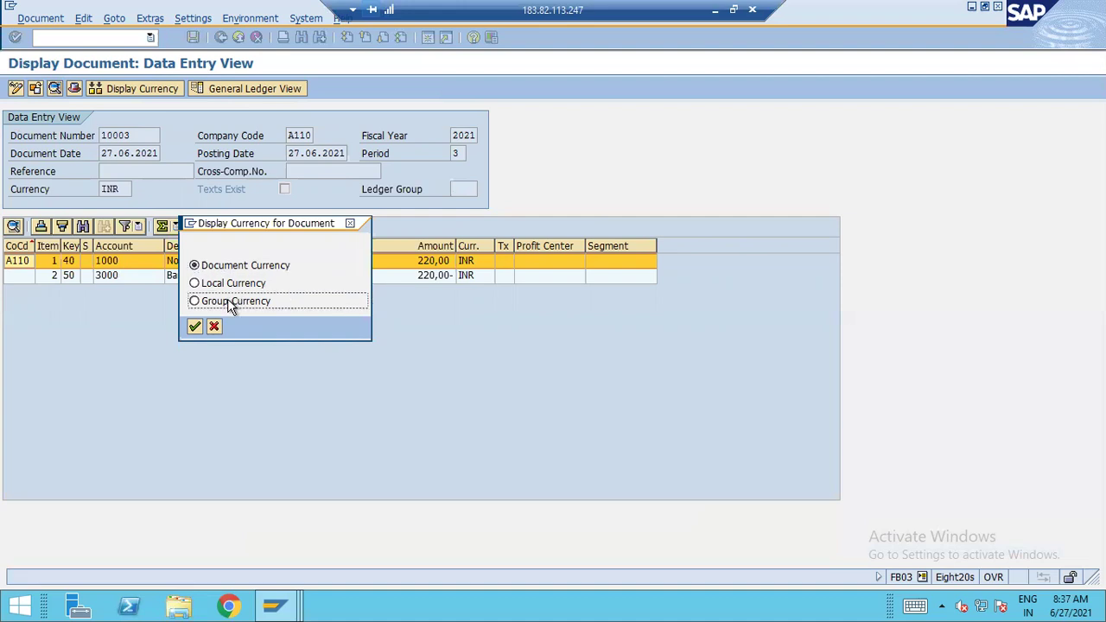
{"action": "left_click", "coordinate": [214, 328]}
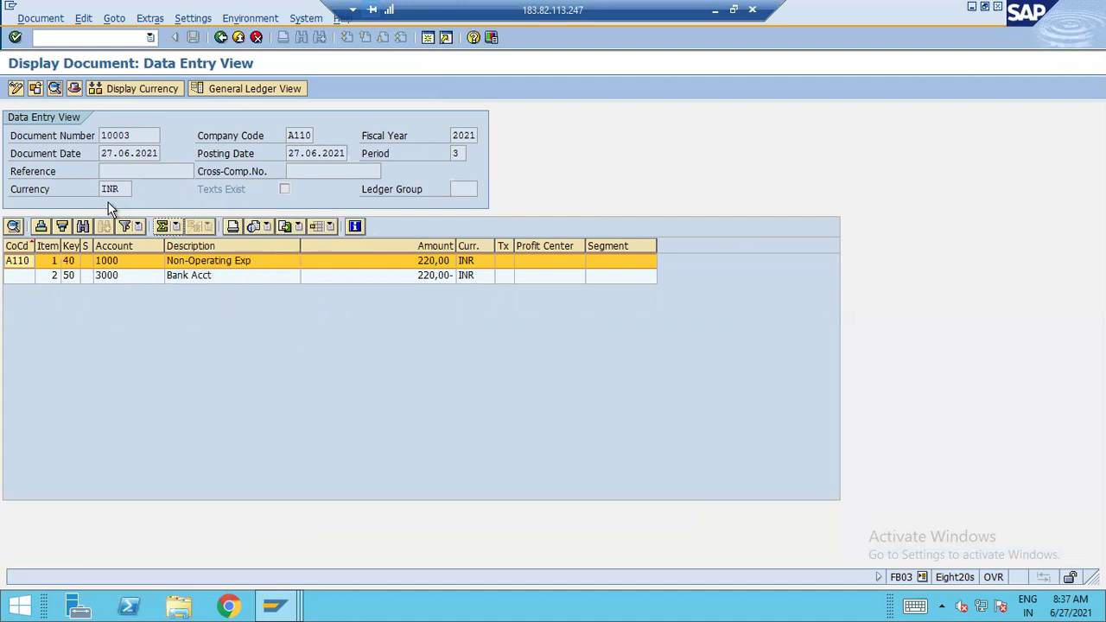
{"action": "left_click", "coordinate": [246, 86]}
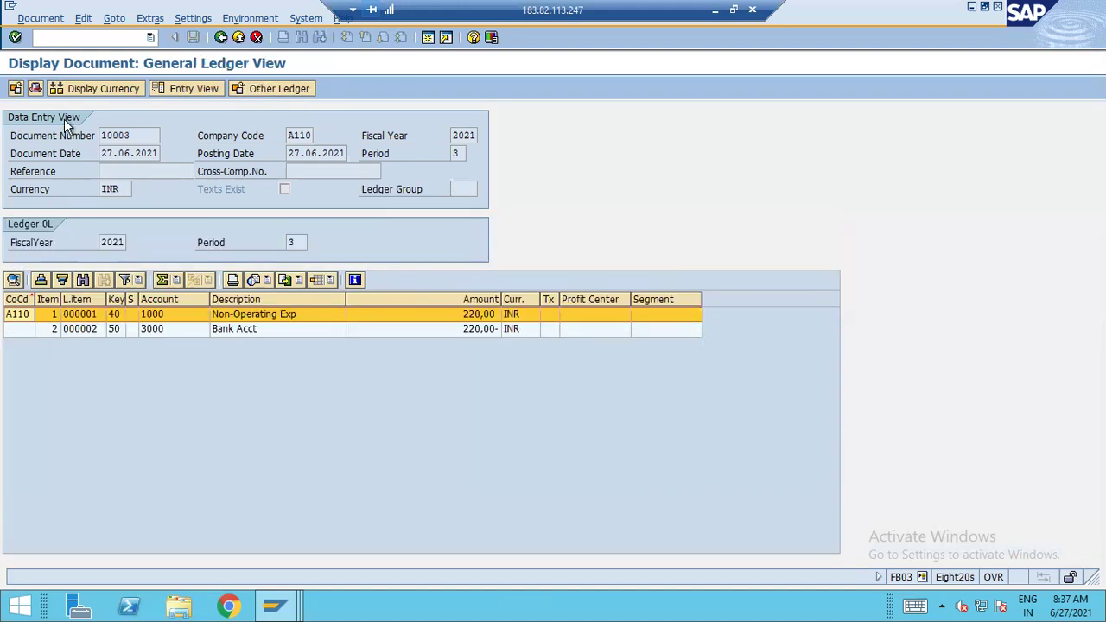
{"action": "left_click", "coordinate": [112, 88]}
{"action": "left_click", "coordinate": [234, 302]}
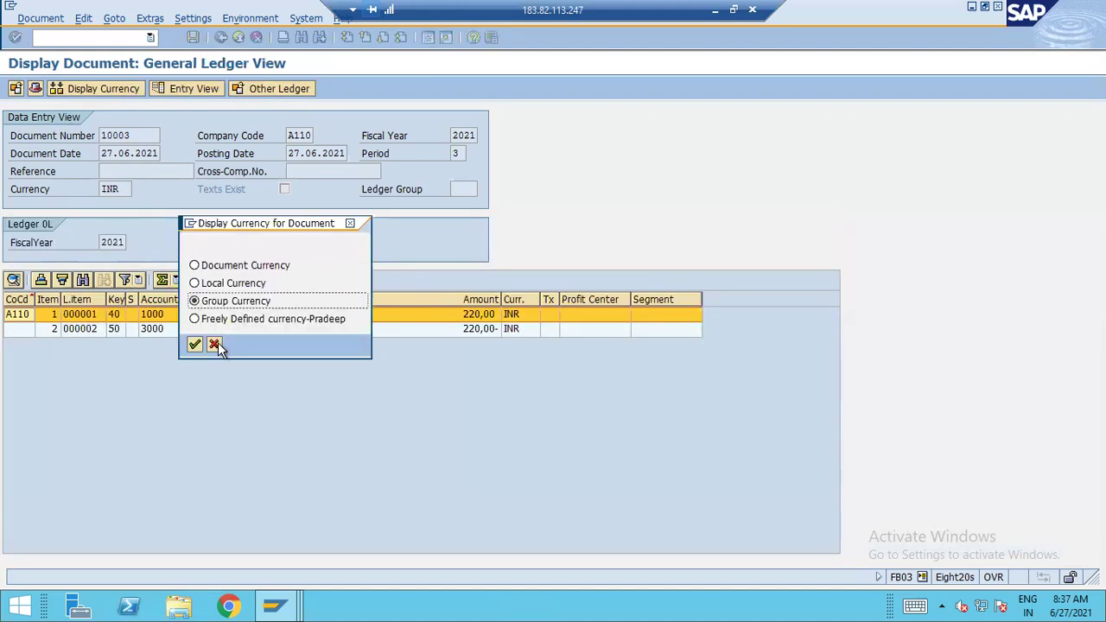
{"action": "left_click", "coordinate": [195, 344]}
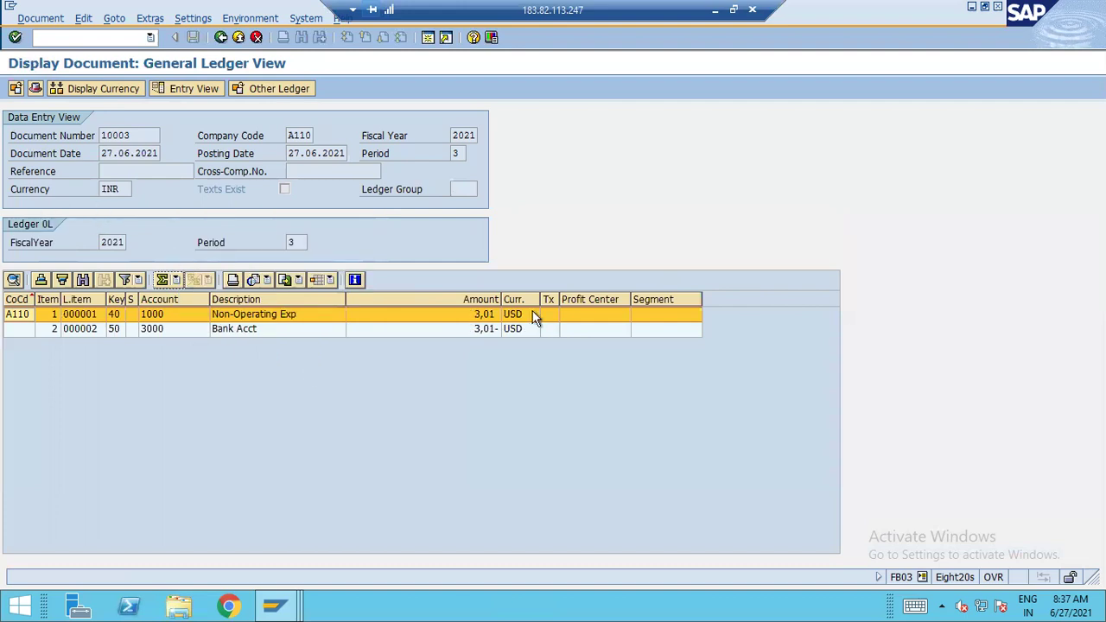
{"action": "left_click", "coordinate": [130, 88]}
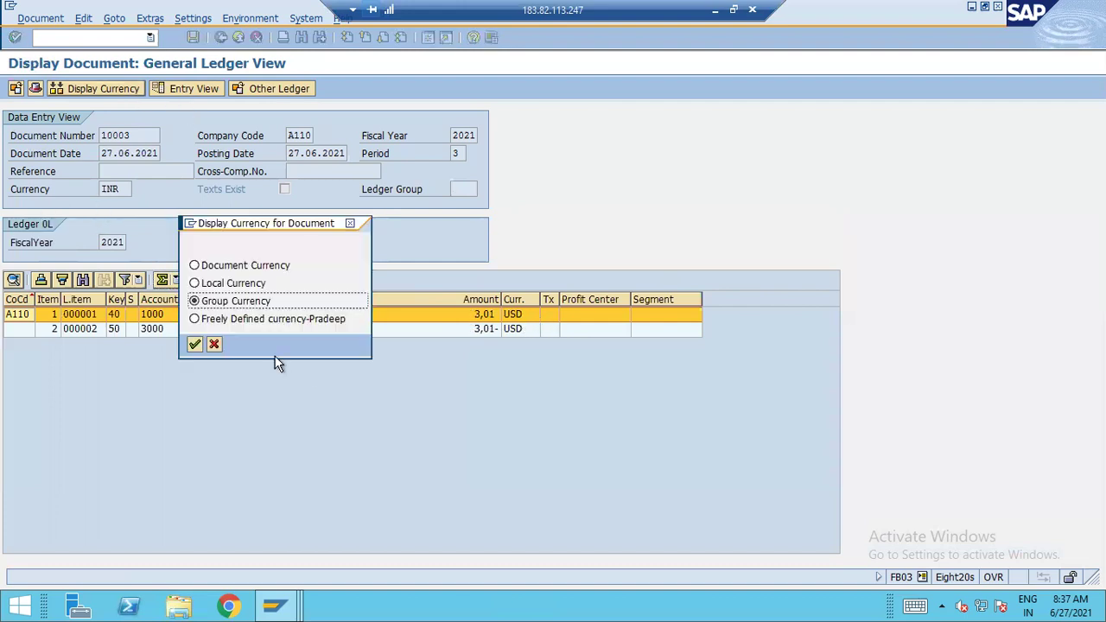
{"action": "left_click", "coordinate": [257, 320]}
{"action": "left_click", "coordinate": [195, 344]}
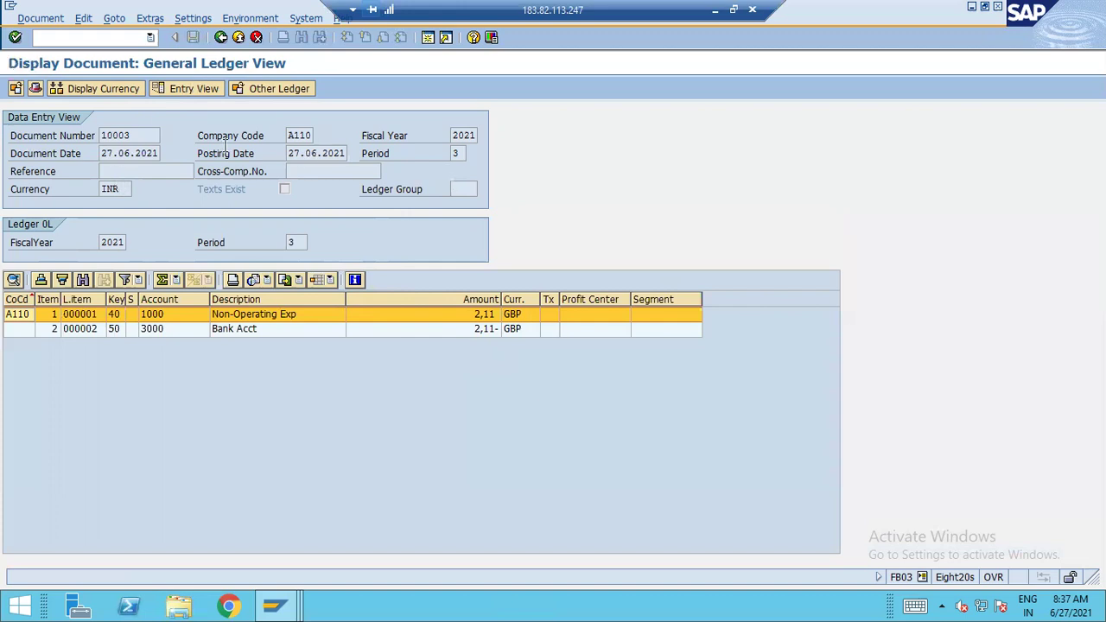
Return to the Excel notes with cell H39 selected
{"action": "left_click", "coordinate": [715, 9]}
{"action": "left_click", "coordinate": [572, 395]}
{"action": "left_click", "coordinate": [415, 383]}
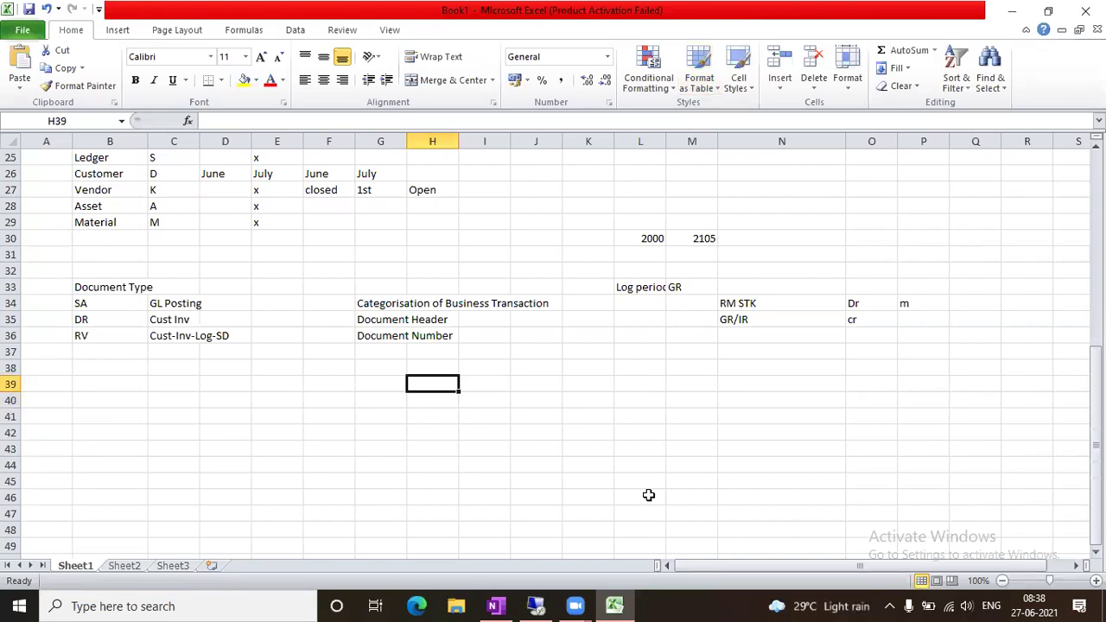
Enter document type SA in H39 and the description GL Posting in G39
{"action": "type", "text": "SA"}
{"action": "key", "text": "Tab"}
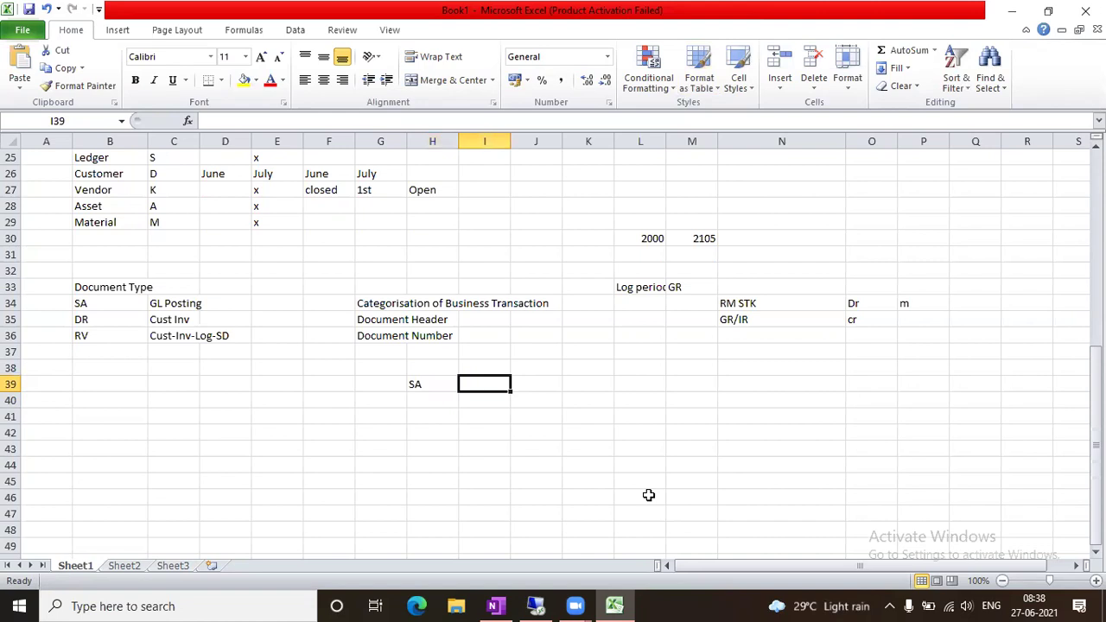
{"action": "key", "text": "Left"}
{"action": "key", "text": "Left"}
{"action": "type", "text": "GL "}
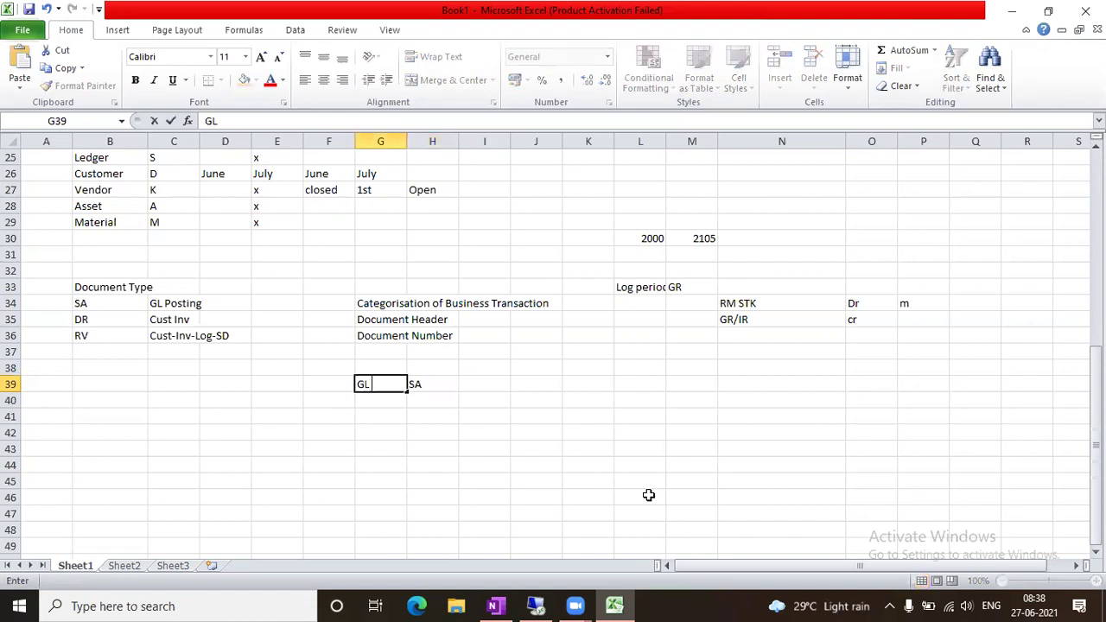
{"action": "type", "text": "Posting"}
{"action": "key", "text": "Tab"}
{"action": "key", "text": "Tab"}
Enter the number range 10000 to 10999 in J39 and K39
{"action": "left_click", "coordinate": [428, 368]}
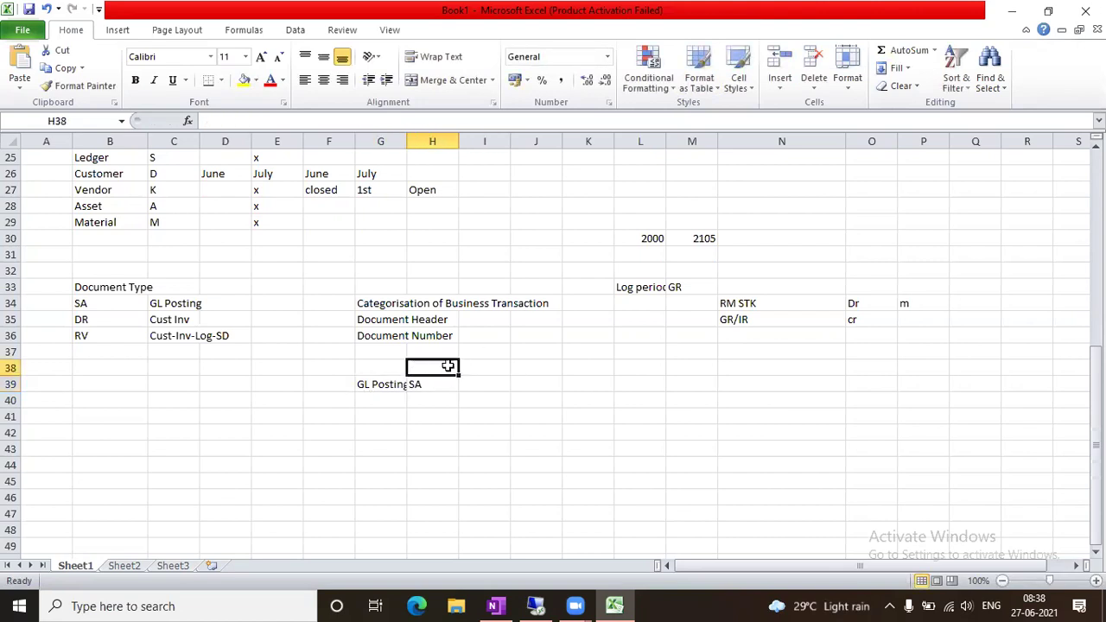
{"action": "key", "text": "Right"}
{"action": "key", "text": "Right"}
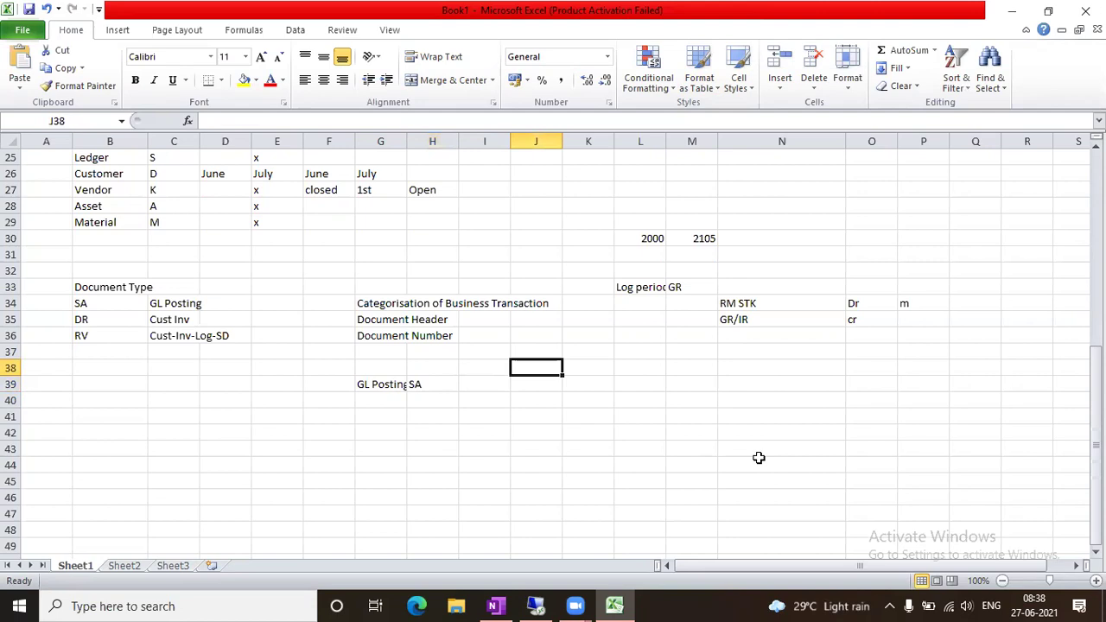
{"action": "key", "text": "Down"}
{"action": "type", "text": "10000"}
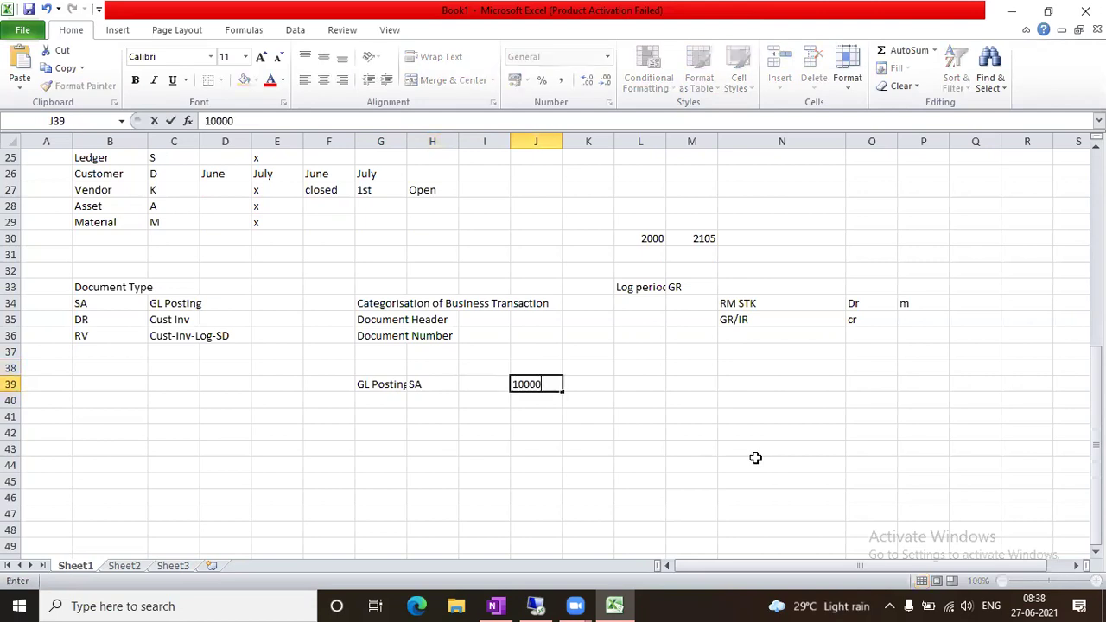
{"action": "key", "text": "Tab"}
{"action": "type", "text": "10999"}
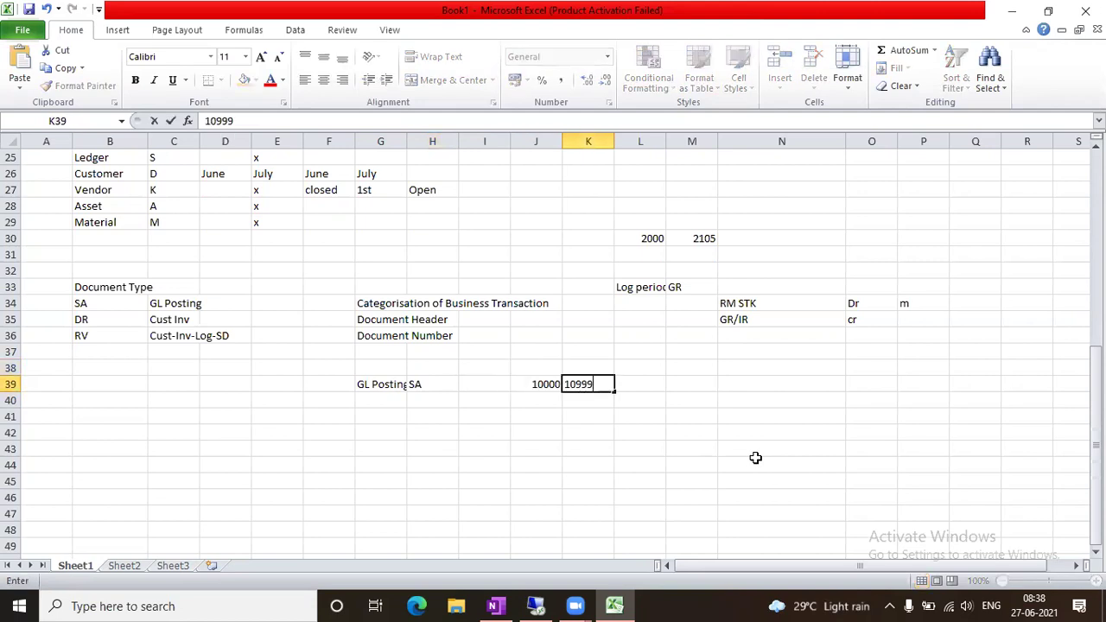
{"action": "key", "text": "Tab"}
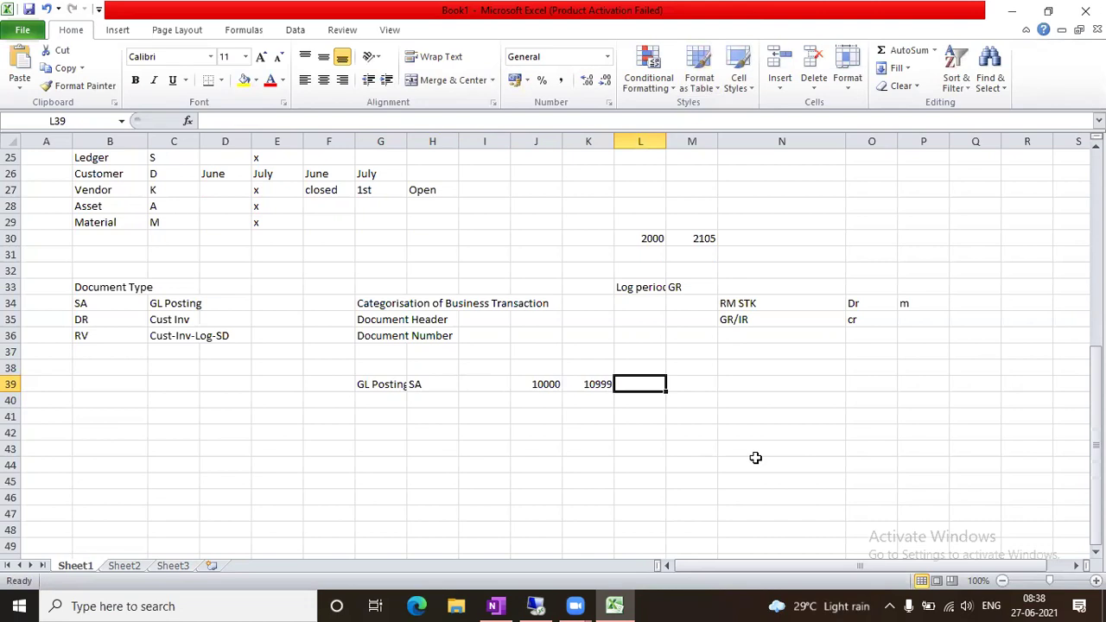
{"action": "left_click_drag", "start_coordinate": [557, 384], "coordinate": [599, 383]}
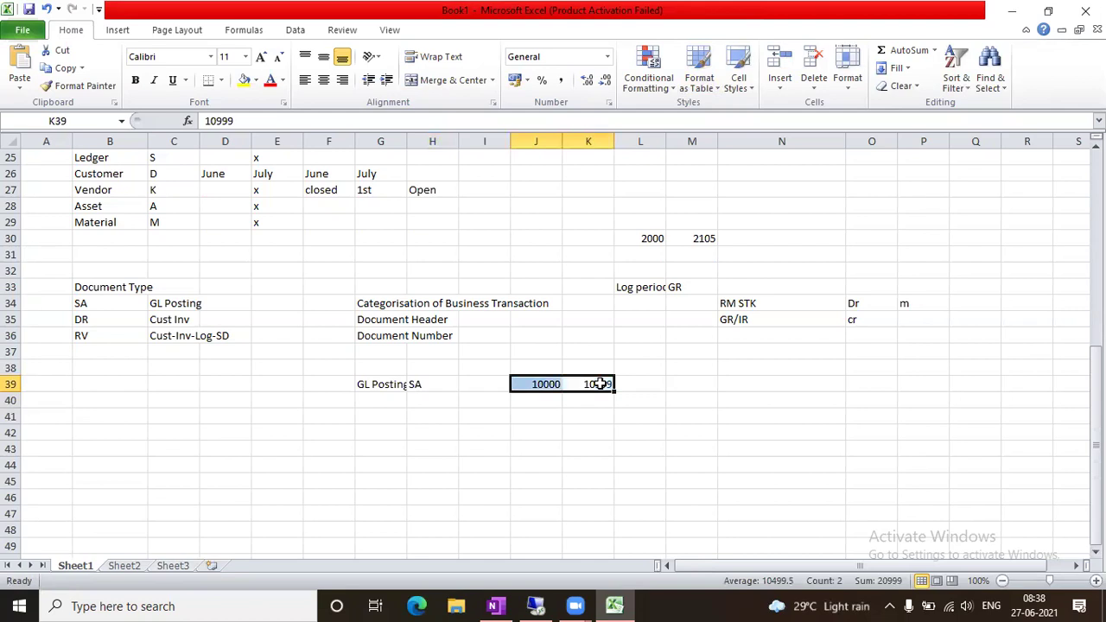
{"action": "left_click", "coordinate": [642, 399]}
Label the range Internal in L39 and External in M39
{"action": "left_click", "coordinate": [638, 383]}
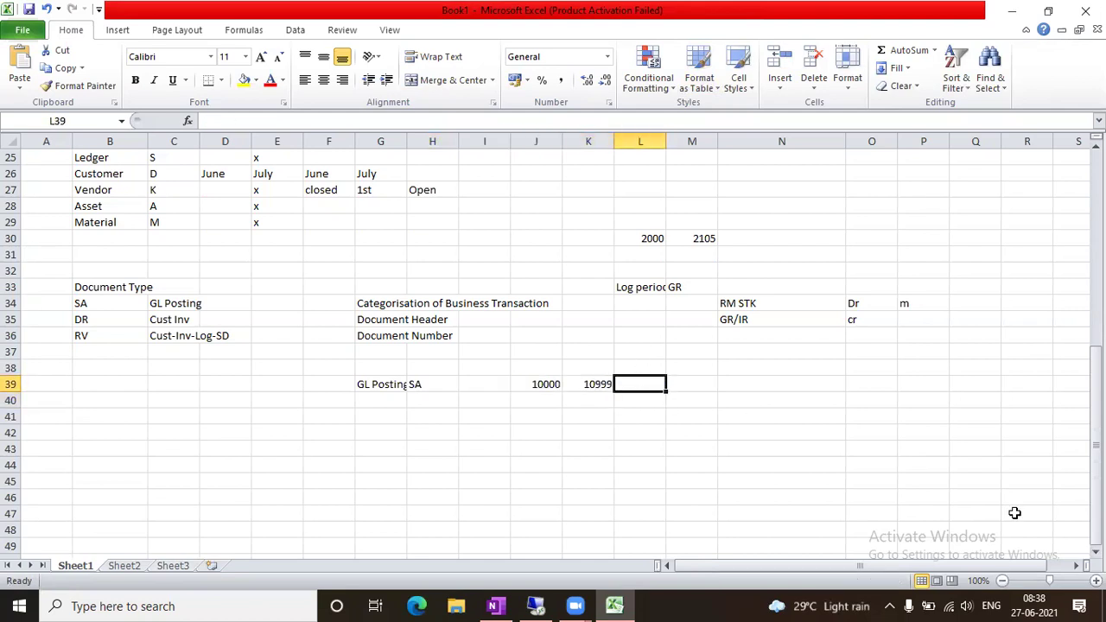
{"action": "type", "text": "Internal"}
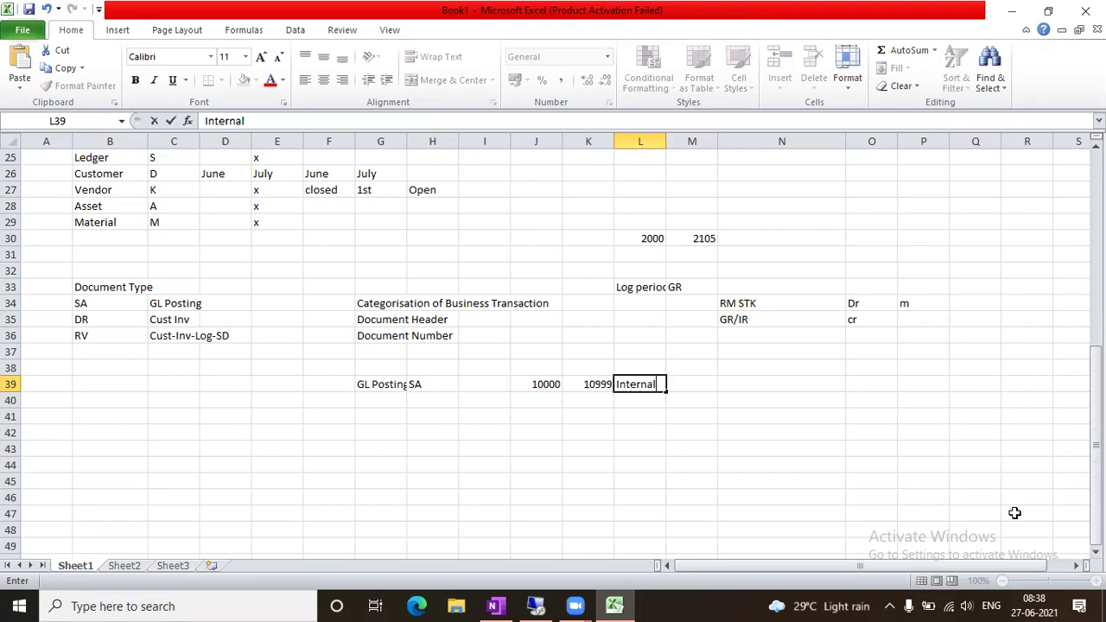
{"action": "key", "text": "Tab"}
{"action": "type", "text": "Wx"}
{"action": "key", "text": "BackSpace"}
{"action": "key", "text": "BackSpace"}
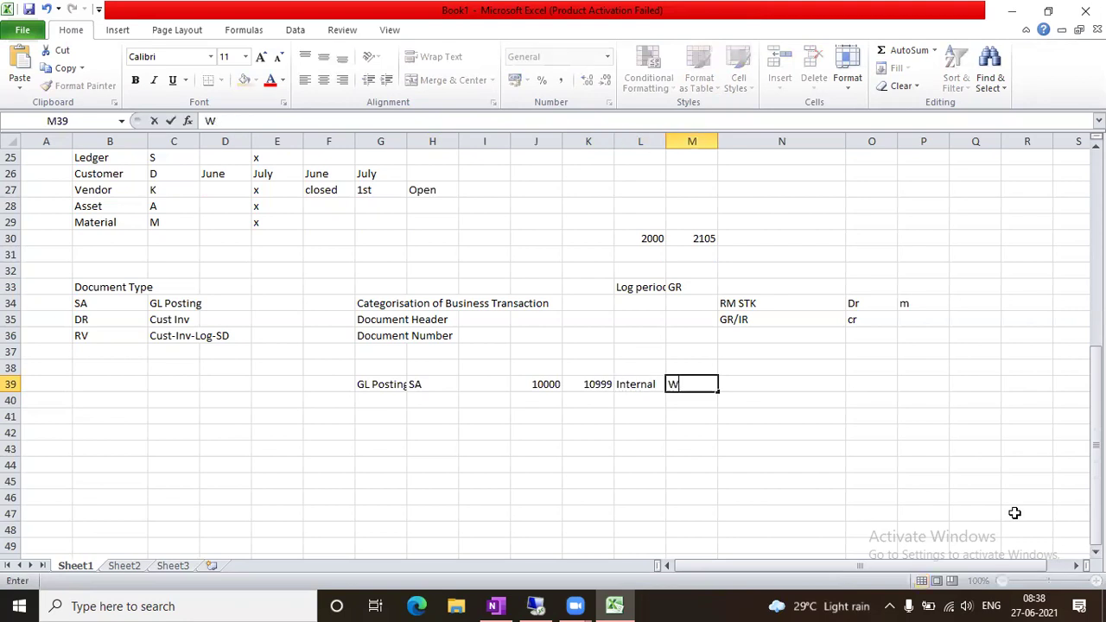
{"action": "type", "text": "External"}
{"action": "key", "text": "Tab"}
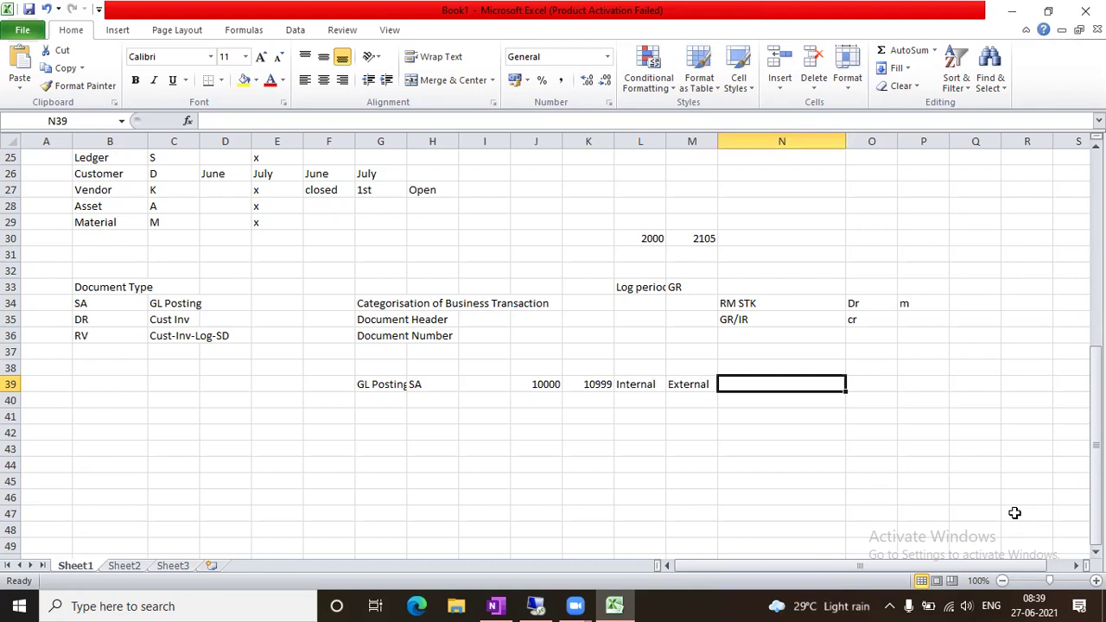
Clear External from M39 and enter year 2021 in I39
{"action": "key", "text": "Left"}
{"action": "key", "text": "Delete"}
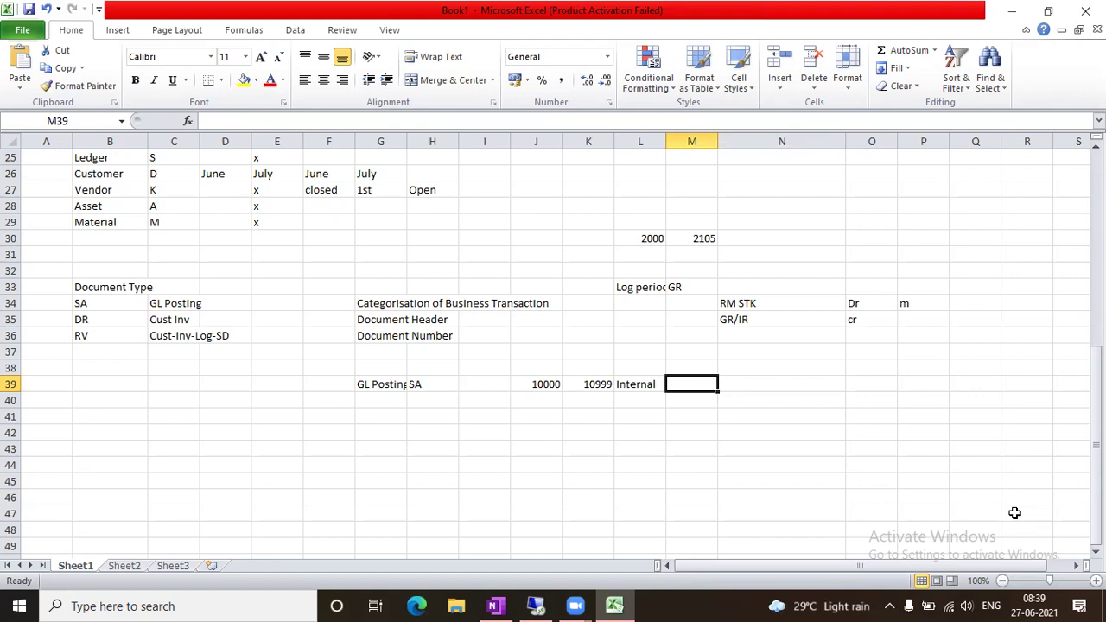
{"action": "key", "text": "Left"}
{"action": "key", "text": "Left"}
{"action": "key", "text": "Left"}
{"action": "key", "text": "Left"}
{"action": "key", "text": "Left"}
{"action": "key", "text": "Right"}
{"action": "key", "text": "Right"}
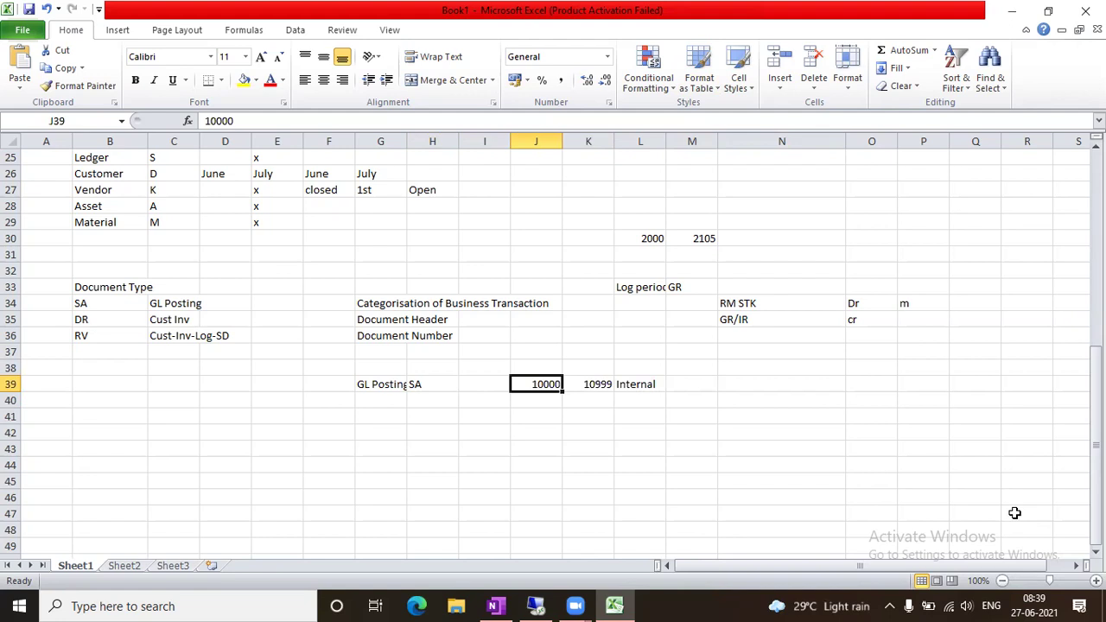
{"action": "key", "text": "Left"}
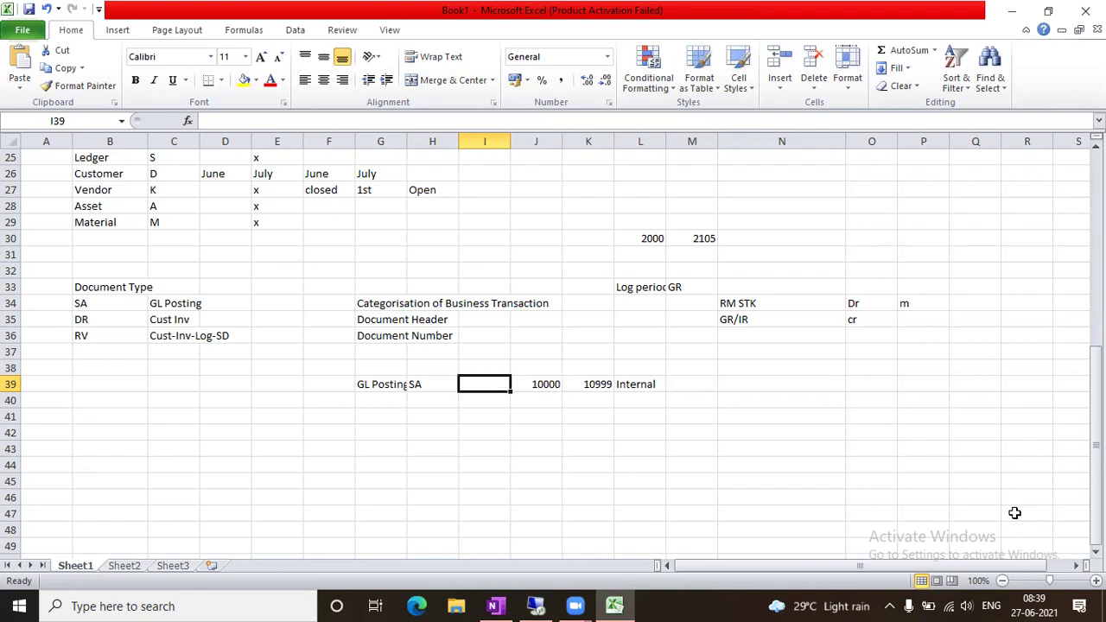
{"action": "type", "text": "2021"}
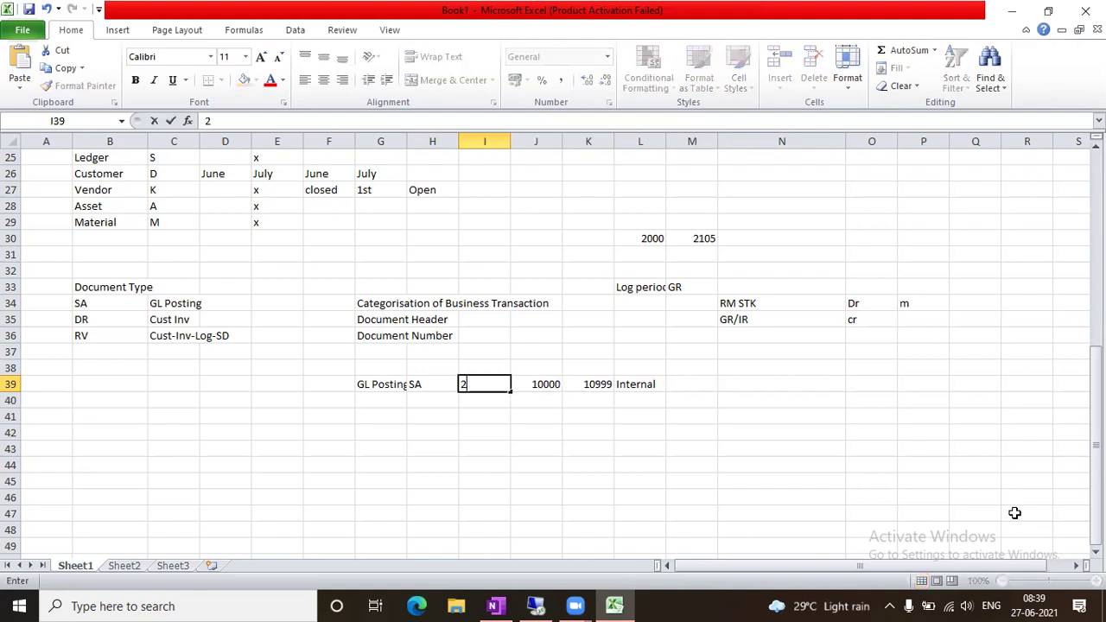
{"action": "key", "text": "Tab"}
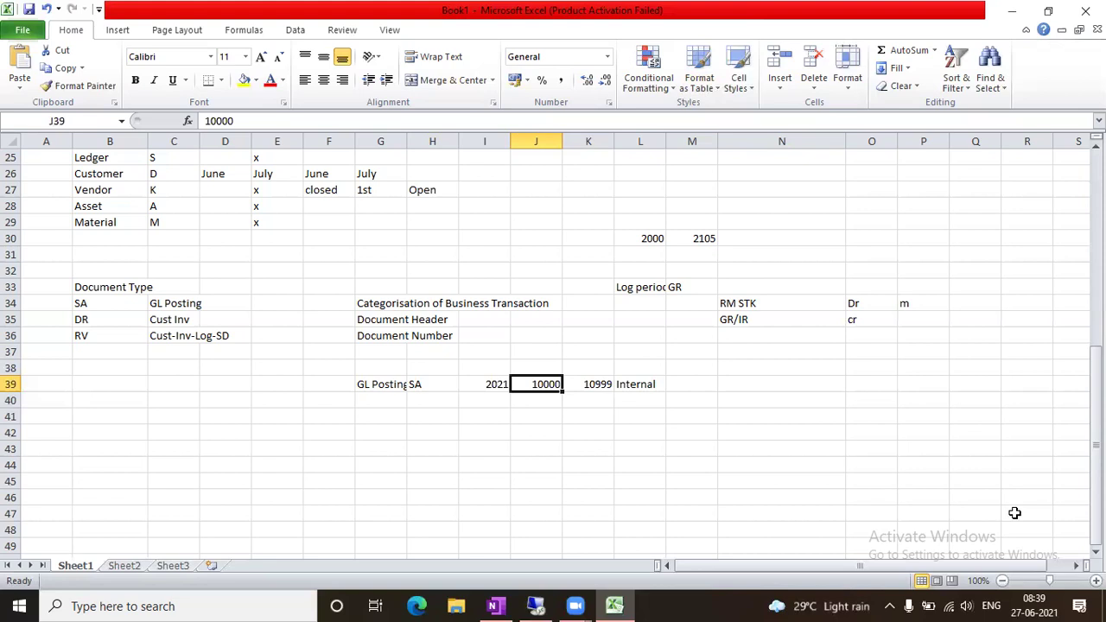
Temporarily replace 2021 with 9999 in I39 and enter 1005 in N39
{"action": "key", "text": "Left"}
{"action": "type", "text": "9999"}
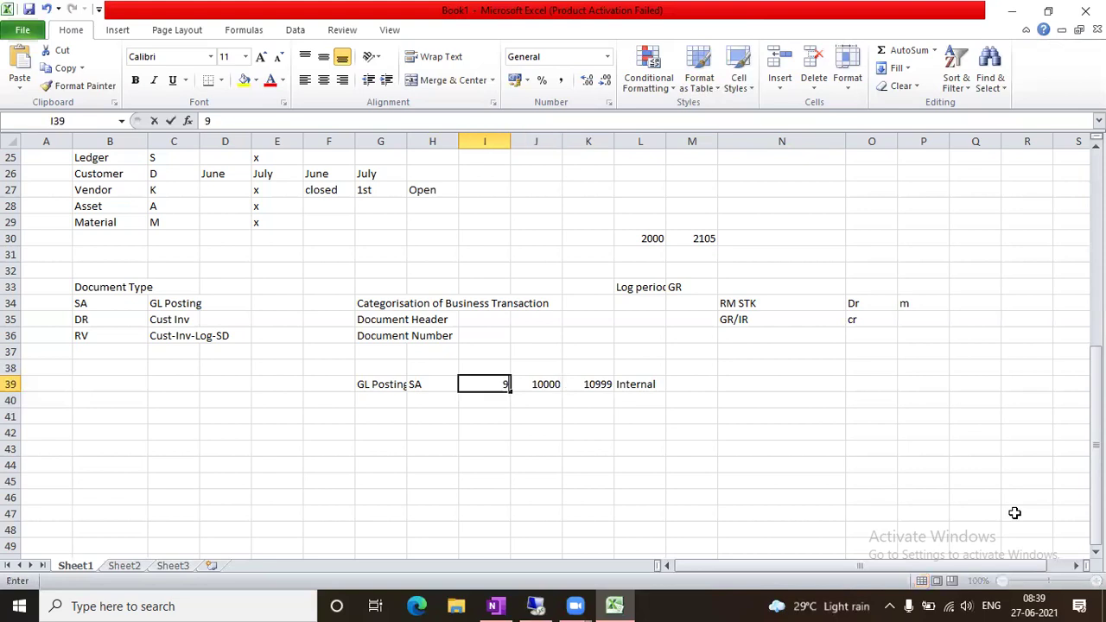
{"action": "key", "text": "Tab"}
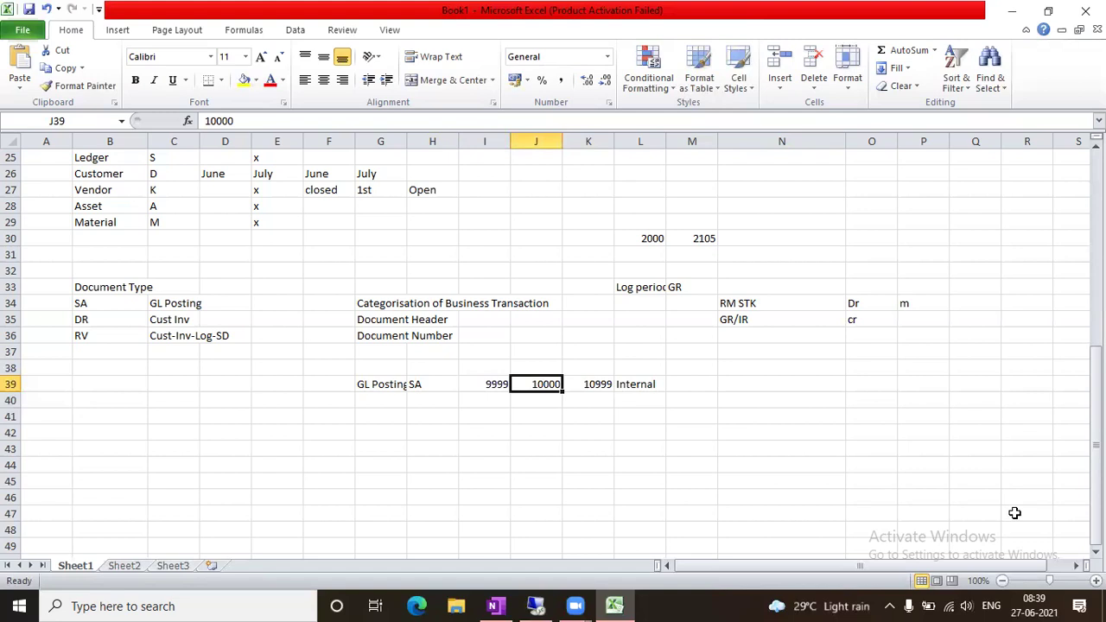
{"action": "key", "text": "shift+Right"}
{"action": "key", "text": "shift+Right"}
{"action": "key", "text": "shift+Left"}
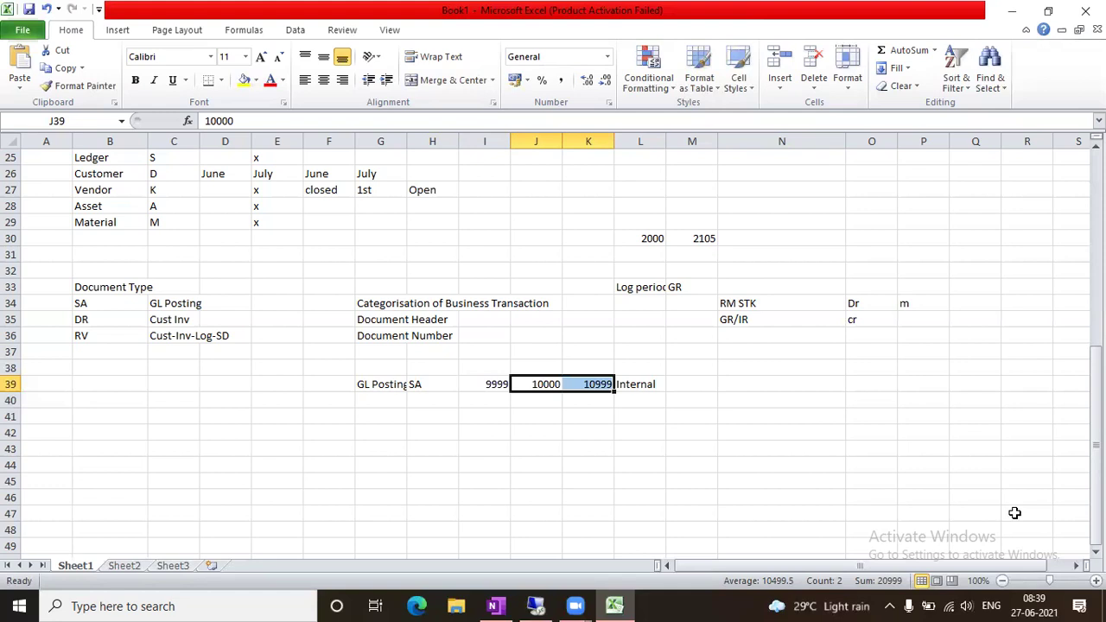
{"action": "left_click", "coordinate": [795, 389]}
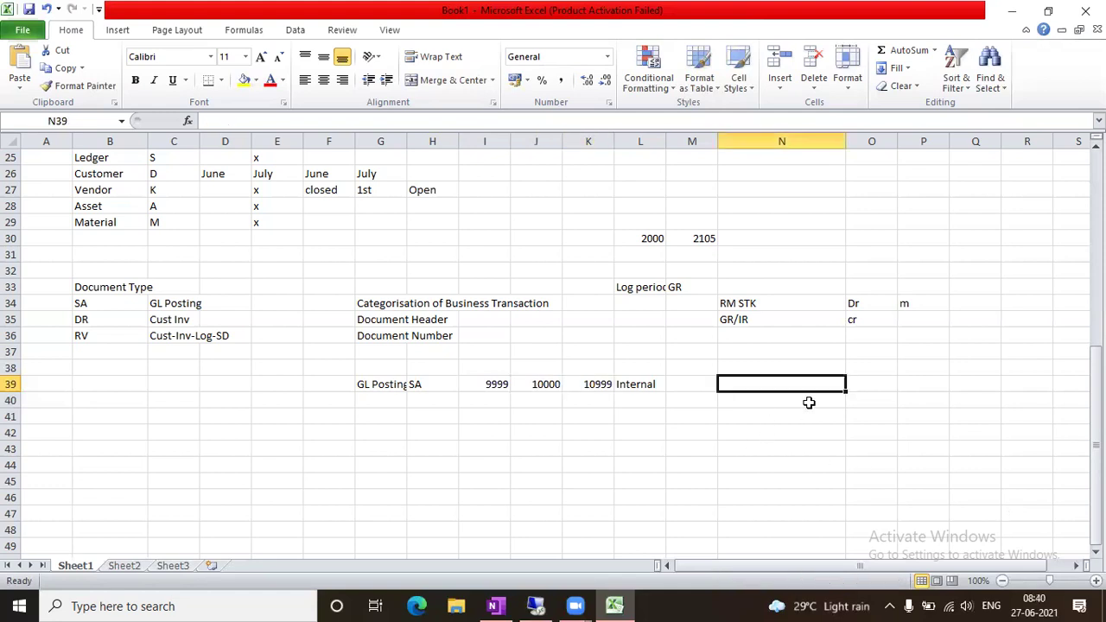
{"action": "type", "text": "1005"}
{"action": "key", "text": "Tab"}
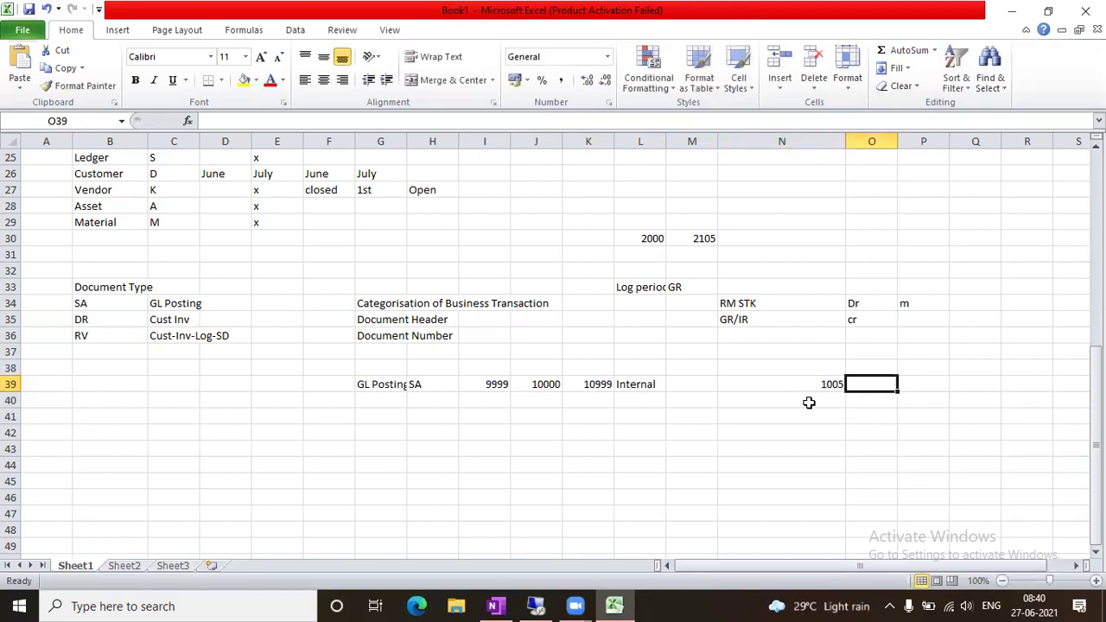
{"action": "key", "text": "Left"}
{"action": "key", "text": "Left"}
{"action": "key", "text": "Right"}
{"action": "key", "text": "Left"}
{"action": "key", "text": "Right"}
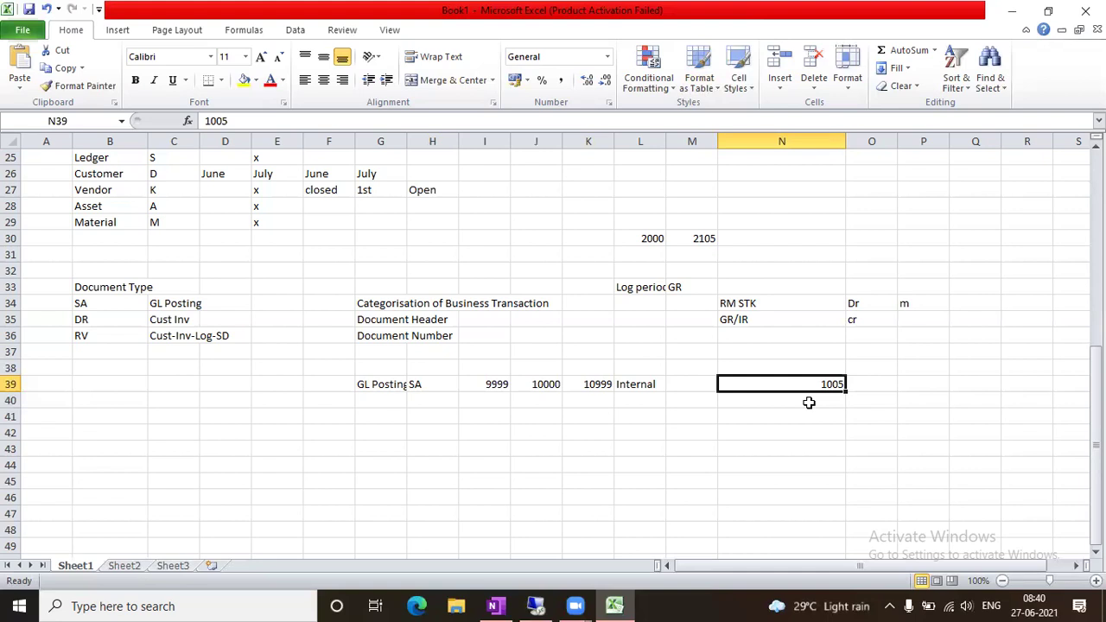
Restore 2021 in I39 and clear the 1005 from N39
{"action": "key", "text": "Left"}
{"action": "key", "text": "Left"}
{"action": "key", "text": "Left"}
{"action": "key", "text": "Left"}
{"action": "key", "text": "shift+Right"}
{"action": "key", "text": "shift+Right"}
{"action": "key", "text": "shift+Left"}
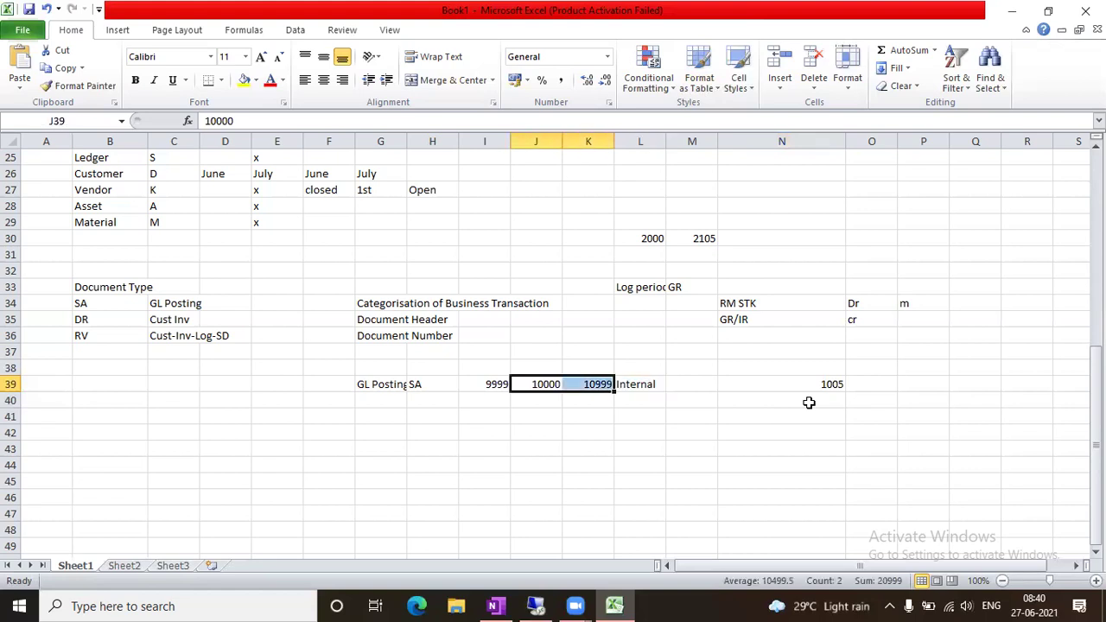
{"action": "key", "text": "Left"}
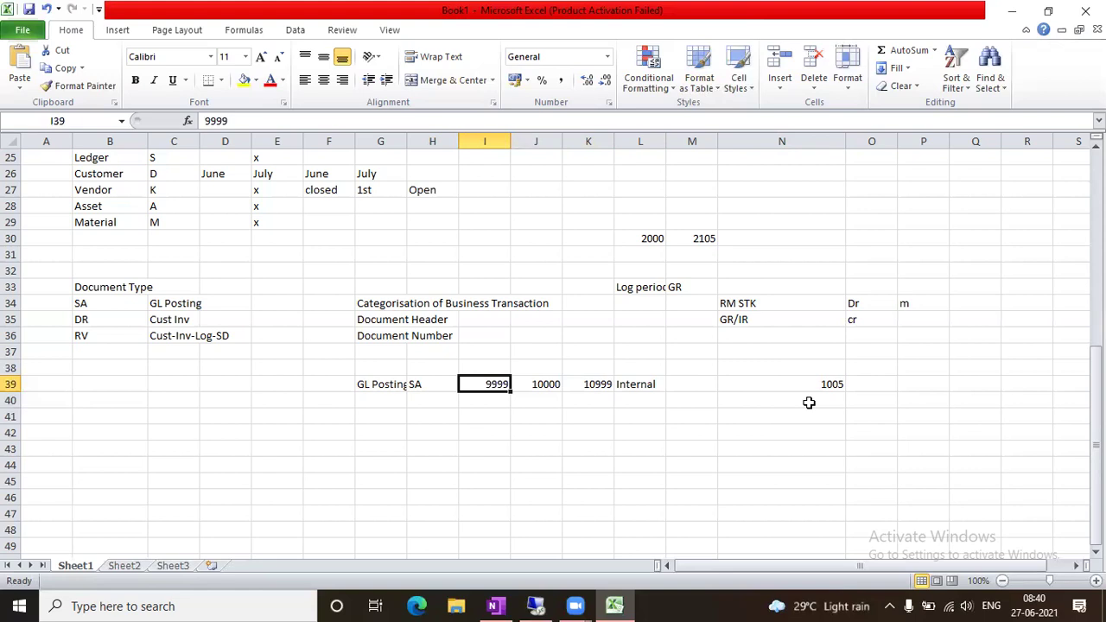
{"action": "type", "text": "2021"}
{"action": "key", "text": "Right"}
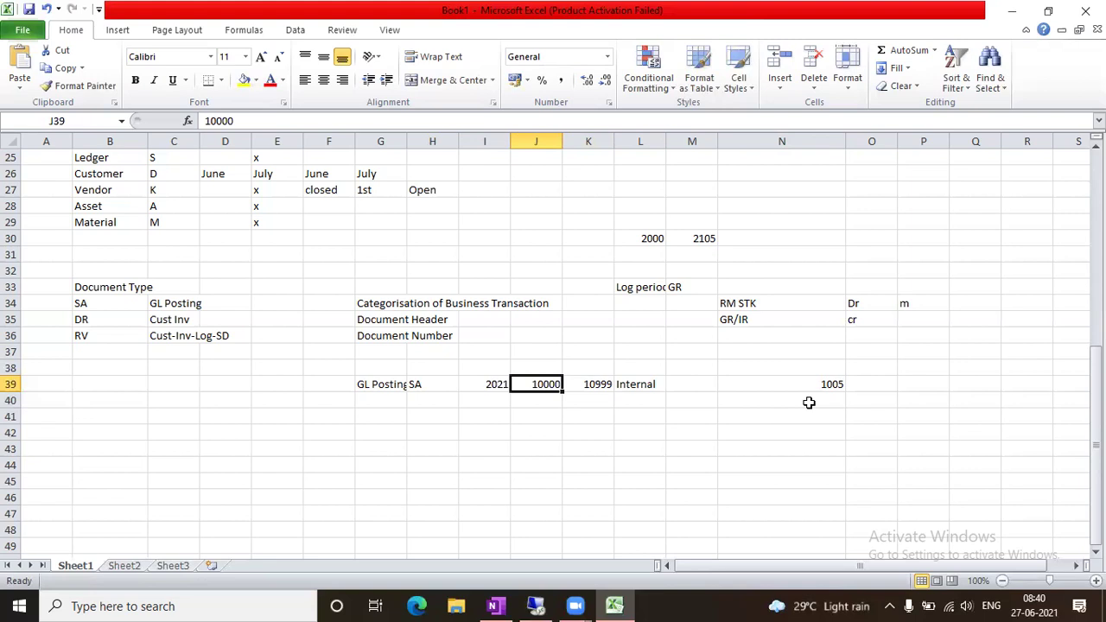
{"action": "left_click", "coordinate": [808, 400]}
{"action": "left_click", "coordinate": [805, 382]}
{"action": "key", "text": "Delete"}
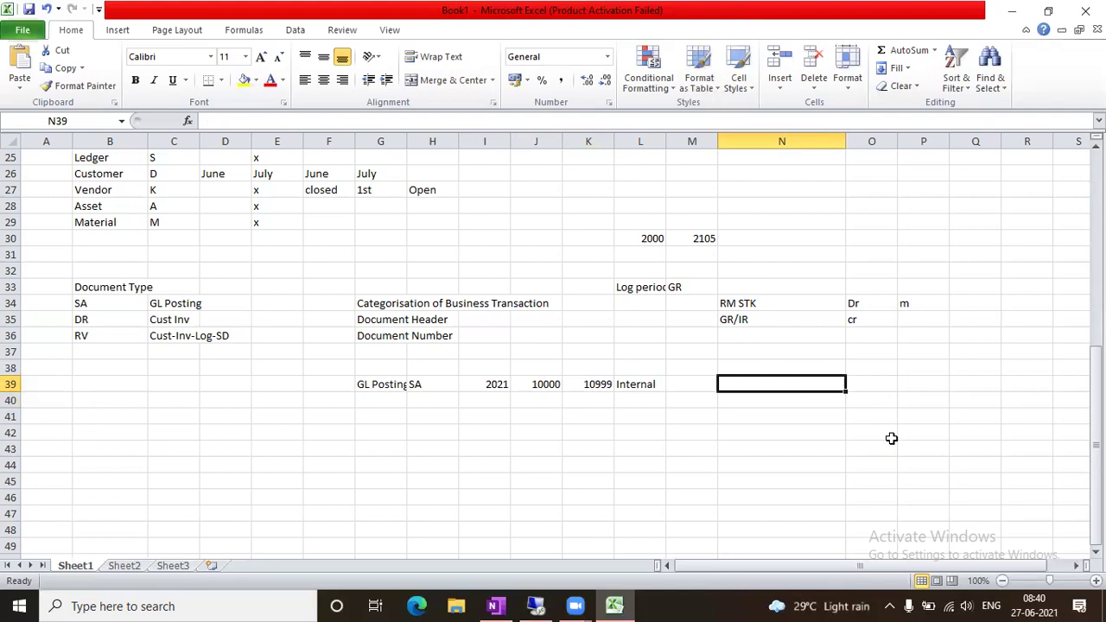
{"action": "left_click_drag", "start_coordinate": [527, 385], "coordinate": [587, 385]}
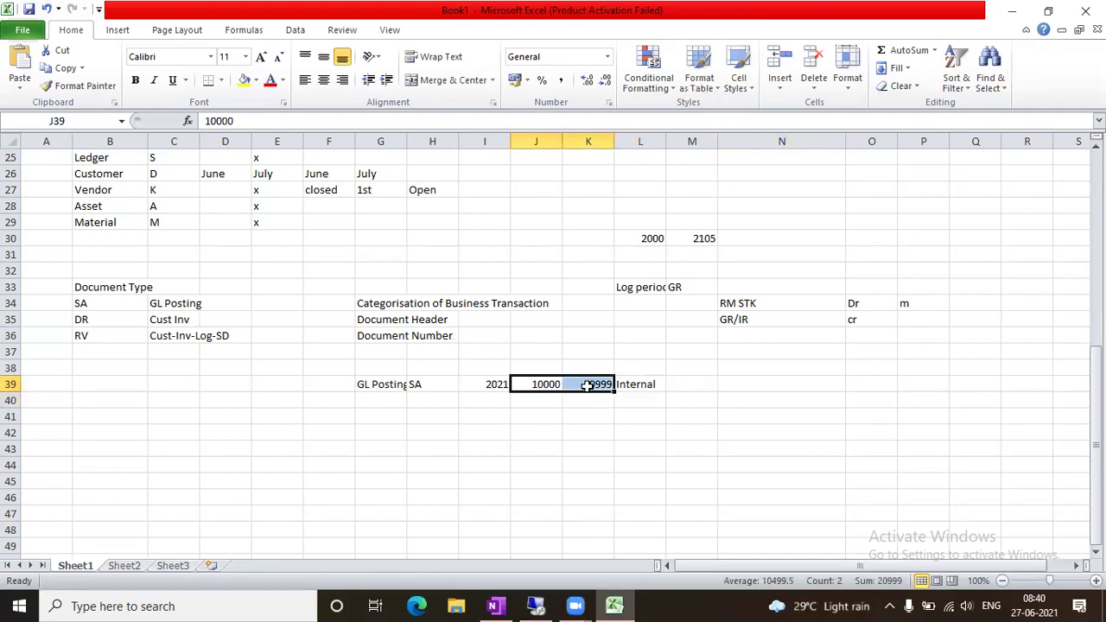
{"action": "left_click", "coordinate": [423, 387]}
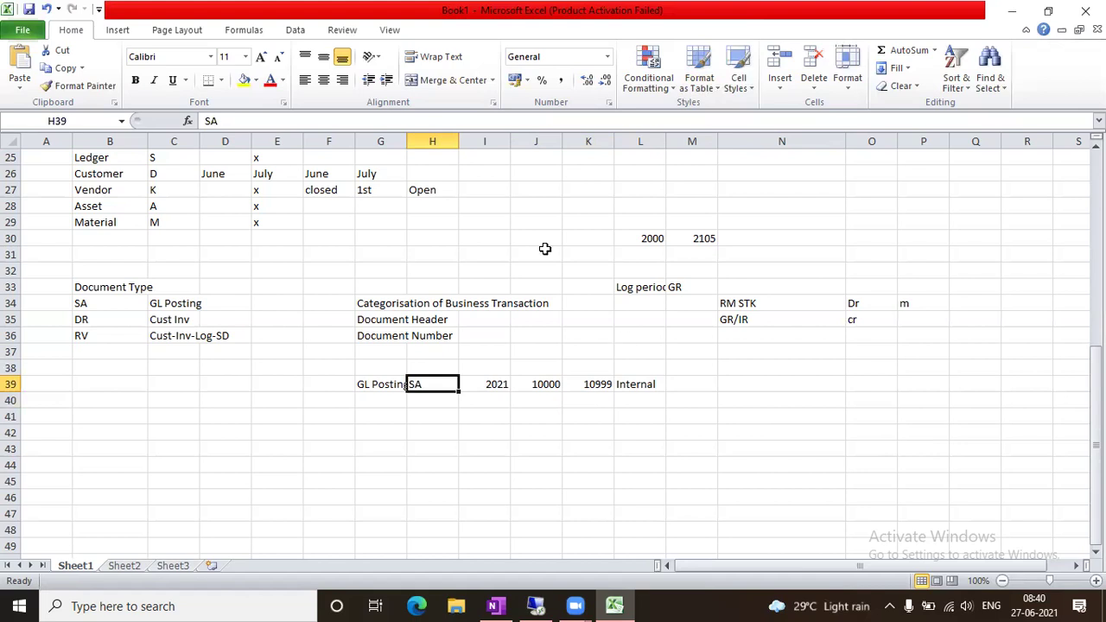
Insert a blank column J and head it No Range in J38
{"action": "left_click", "coordinate": [536, 141]}
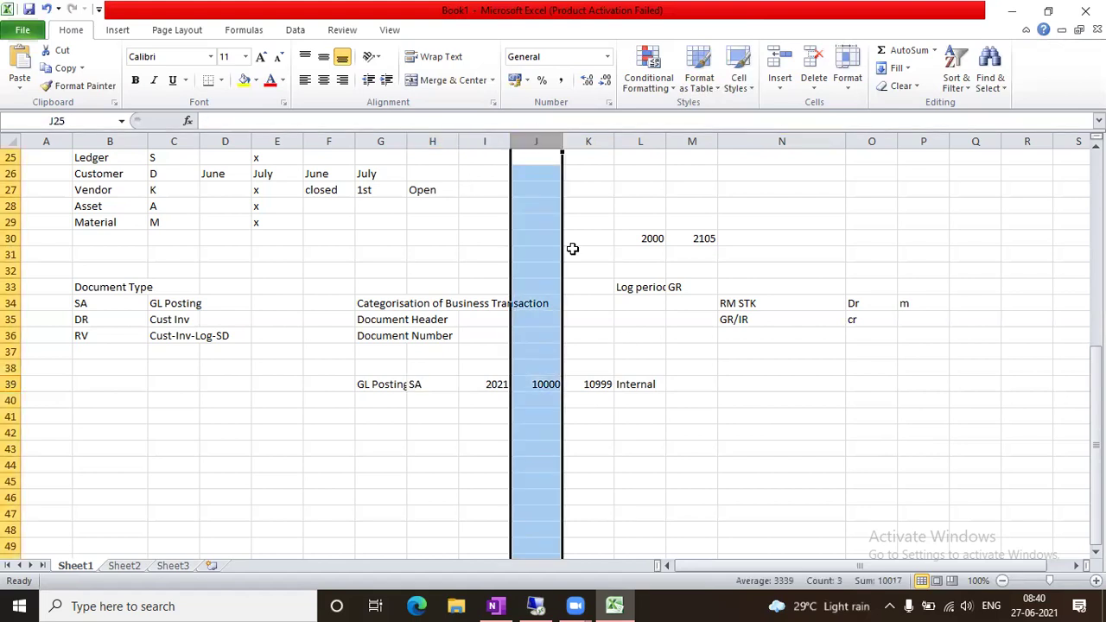
{"action": "key", "text": "ctrl+shift+plus"}
{"action": "left_click", "coordinate": [605, 431]}
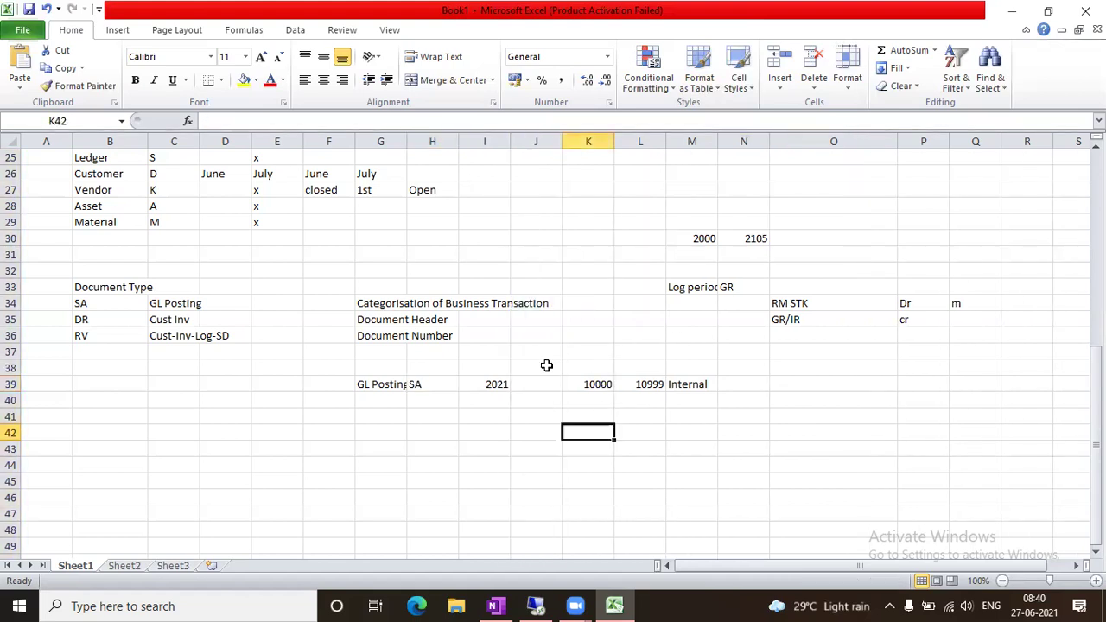
{"action": "left_click", "coordinate": [535, 372]}
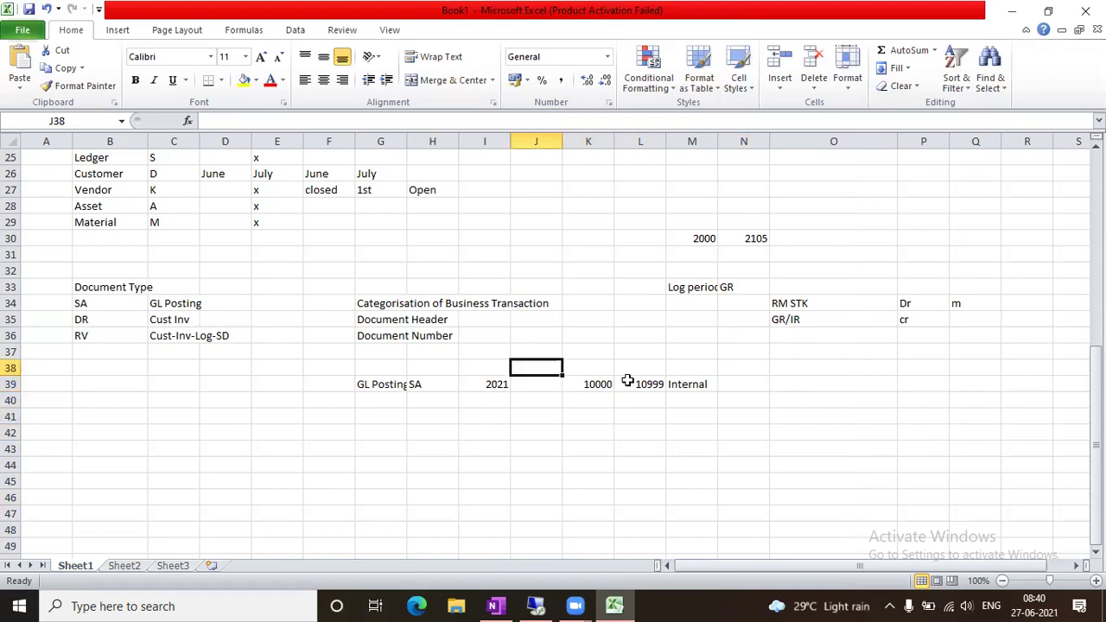
{"action": "type", "text": "No Range"}
{"action": "key", "text": "Tab"}
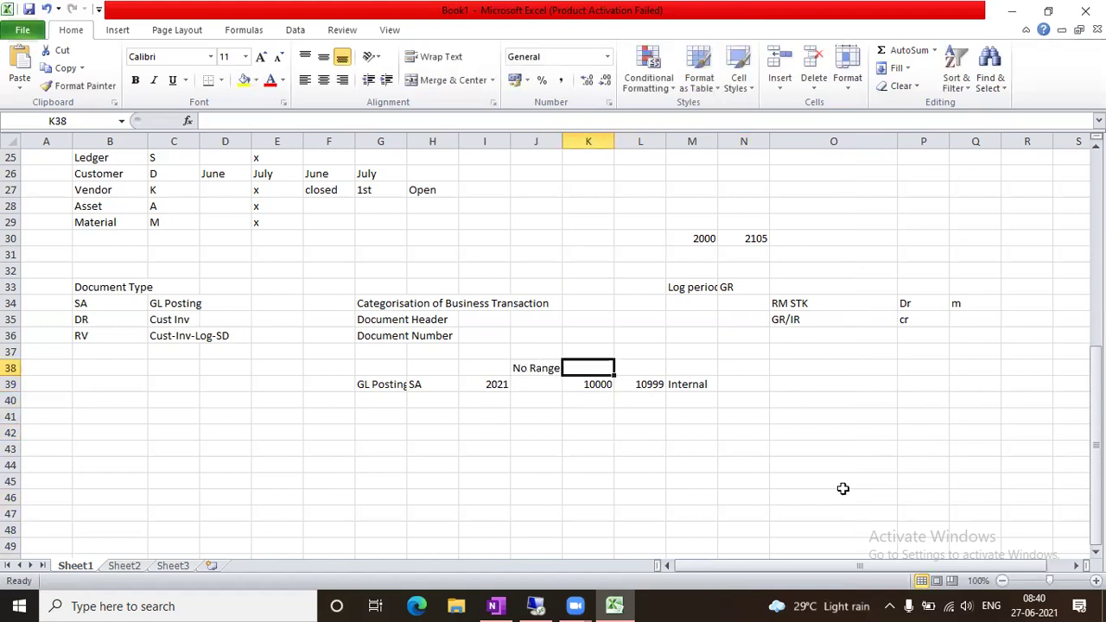
{"action": "left_click", "coordinate": [527, 383]}
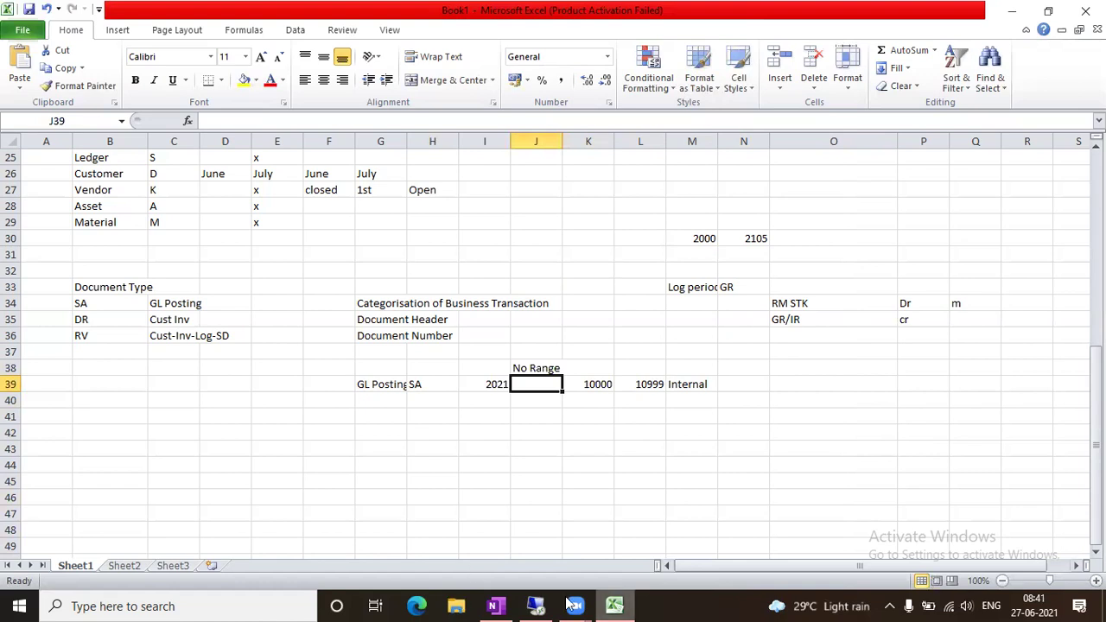
In SAP, return to the OBA7 list and open document type SA's details showing number range 01
{"action": "left_click", "coordinate": [536, 605]}
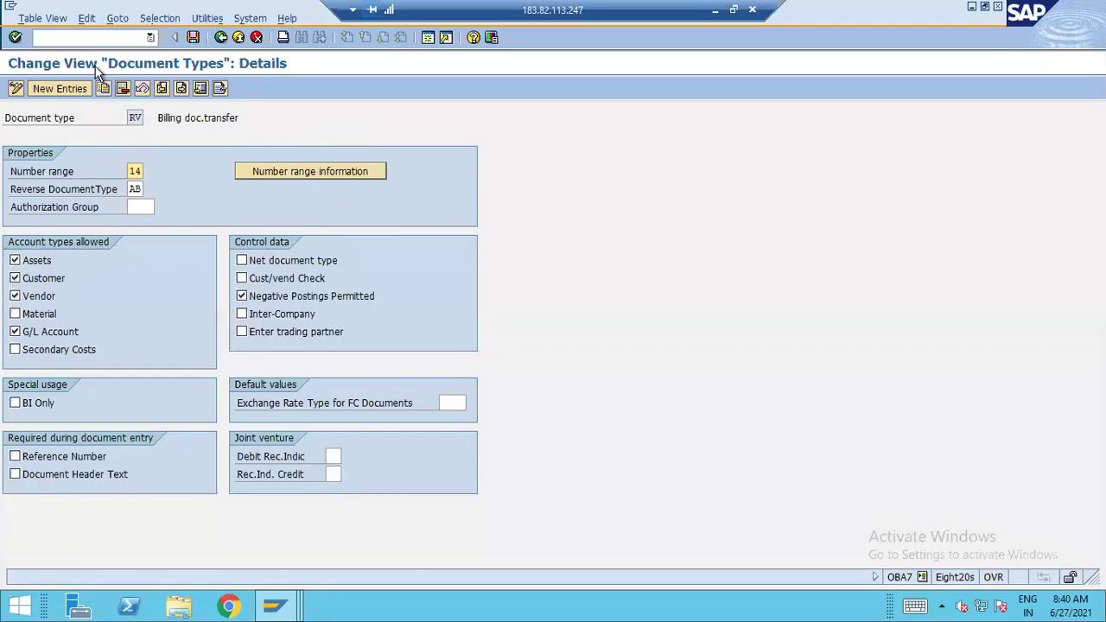
{"action": "key", "text": "F3"}
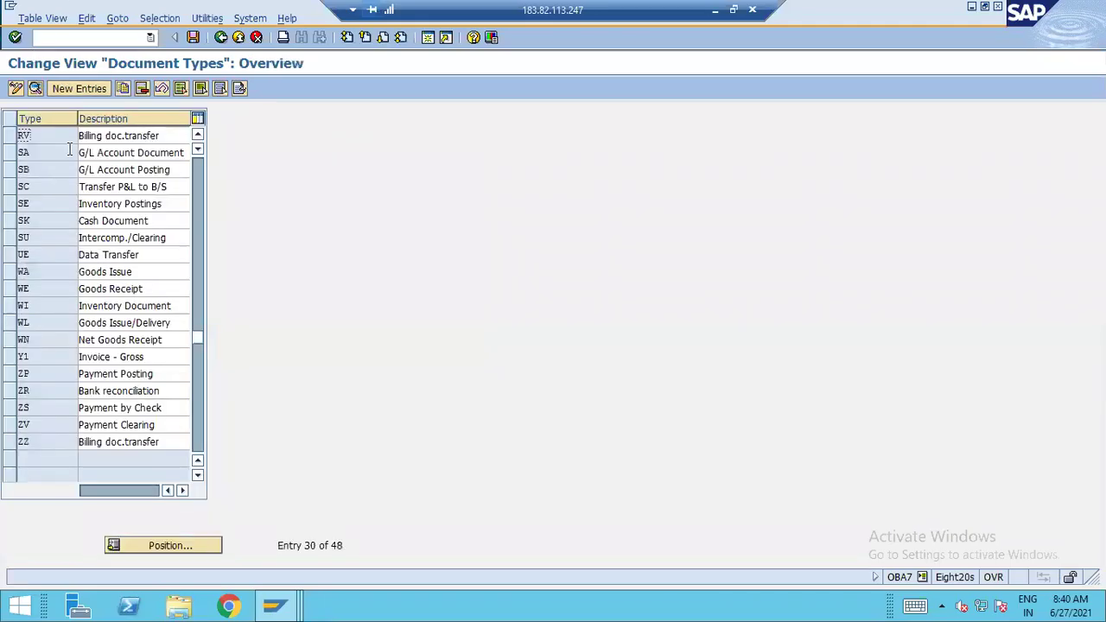
{"action": "double_click", "coordinate": [136, 153]}
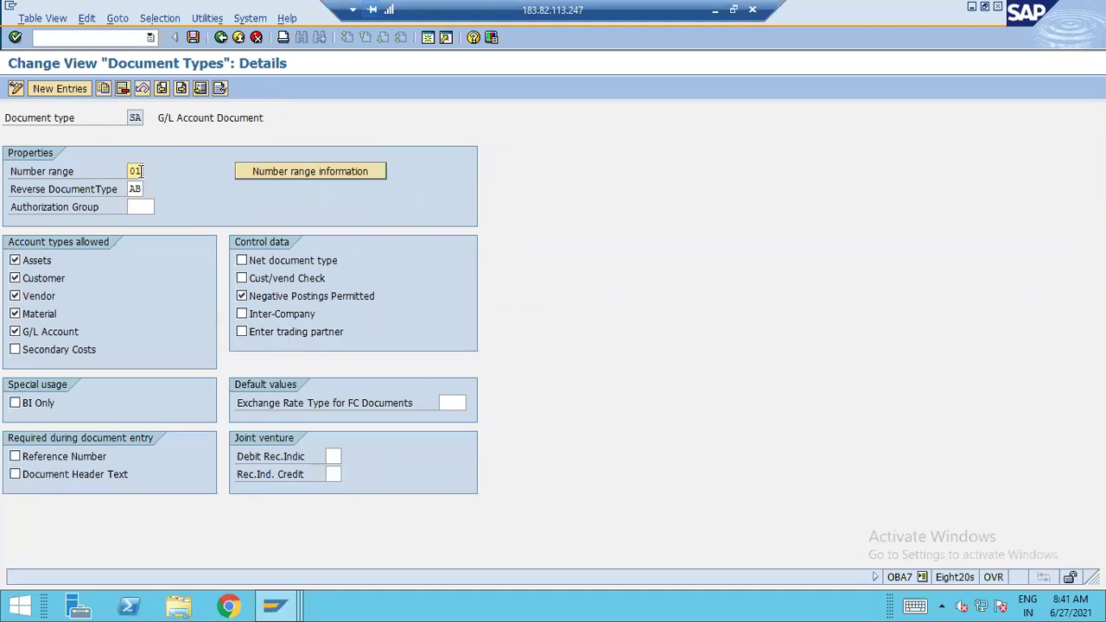
Back in Excel, review the SA and 2021 entries in row 39
{"action": "left_click", "coordinate": [715, 10]}
{"action": "left_click", "coordinate": [536, 419]}
{"action": "left_click", "coordinate": [430, 384]}
{"action": "left_click", "coordinate": [485, 388]}
Enter number range 01 for SA in J39 and add DR and KR in H40 and H41
{"action": "left_click", "coordinate": [529, 388]}
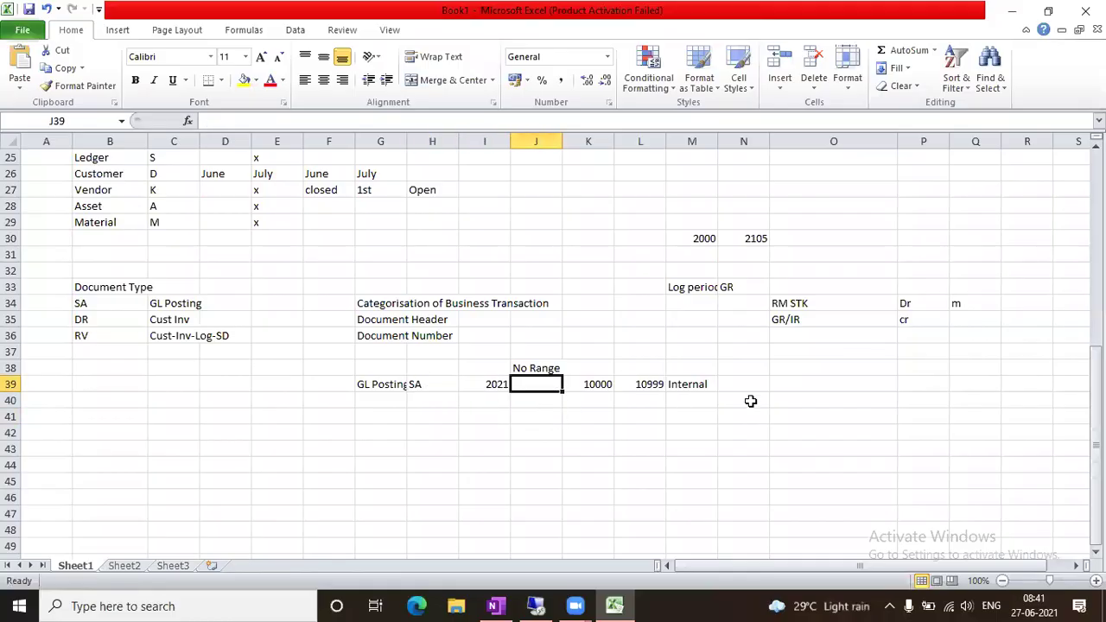
{"action": "type", "text": "01"}
{"action": "key", "text": "Tab"}
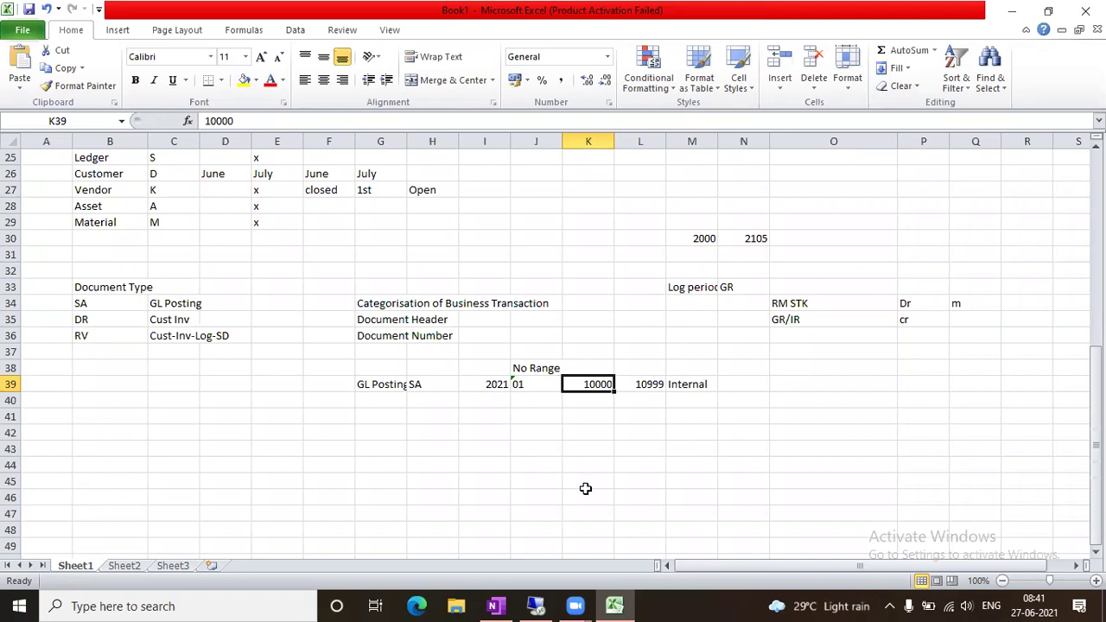
{"action": "left_click", "coordinate": [428, 399]}
{"action": "type", "text": "DR"}
{"action": "key", "text": "Return"}
{"action": "type", "text": "KR"}
{"action": "key", "text": "Tab"}
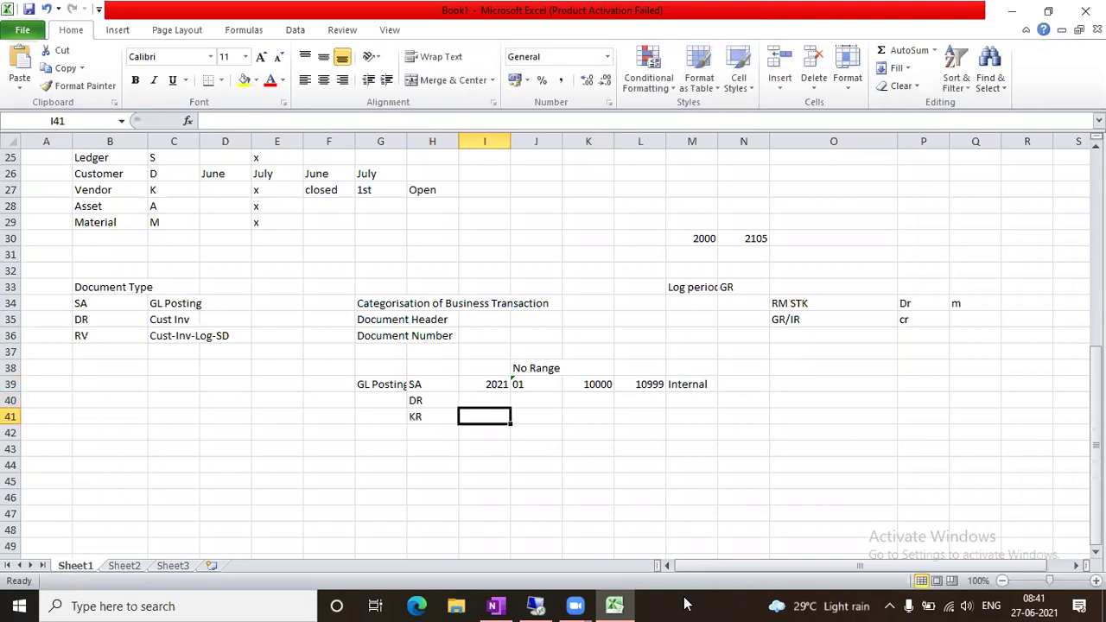
Copy number range 01 from J39 into J40:J41 for the DR and KR rows
{"action": "key", "text": "Left"}
{"action": "key", "text": "Right"}
{"action": "key", "text": "Right"}
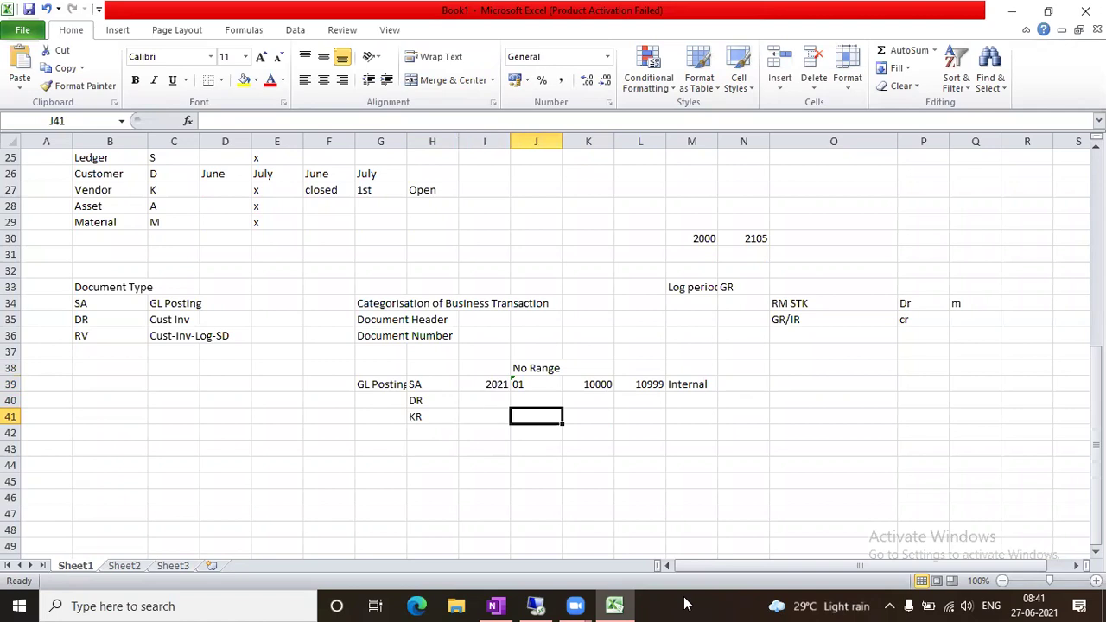
{"action": "key", "text": "Up"}
{"action": "key", "text": "Up"}
{"action": "key", "text": "ctrl+c"}
{"action": "key", "text": "Down"}
{"action": "key", "text": "shift+Down"}
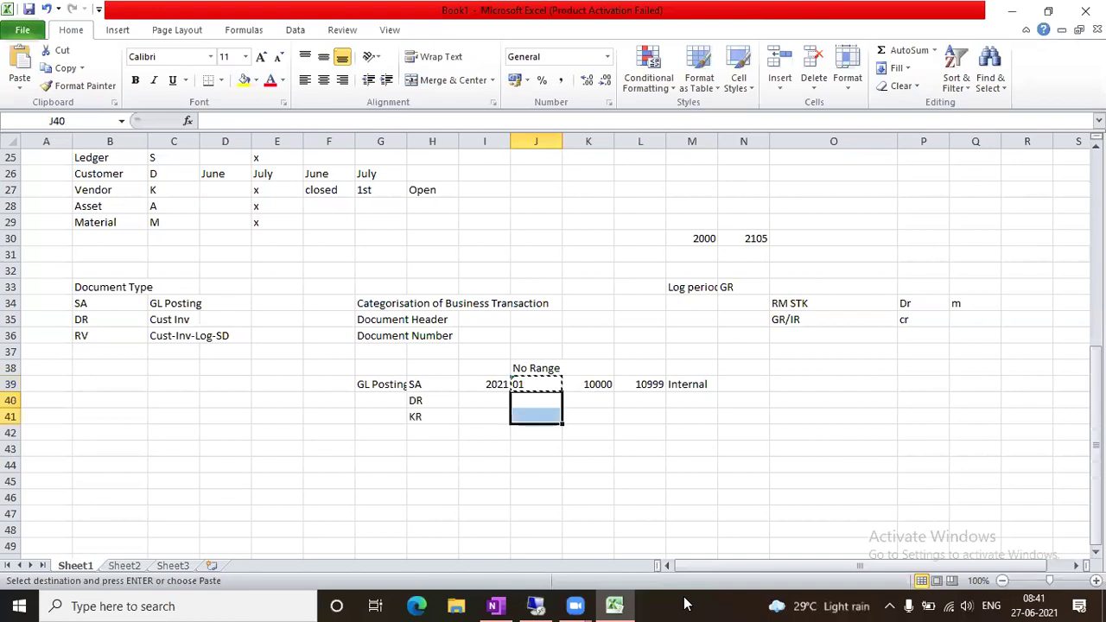
{"action": "key", "text": "ctrl+v"}
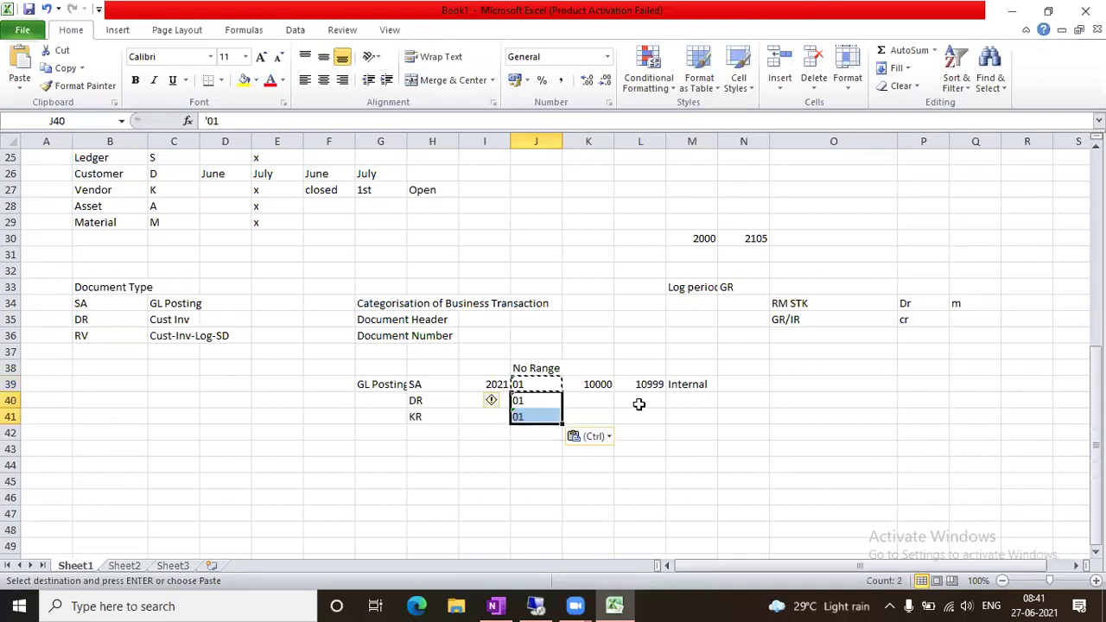
{"action": "key", "text": "Escape"}
{"action": "left_click", "coordinate": [637, 402]}
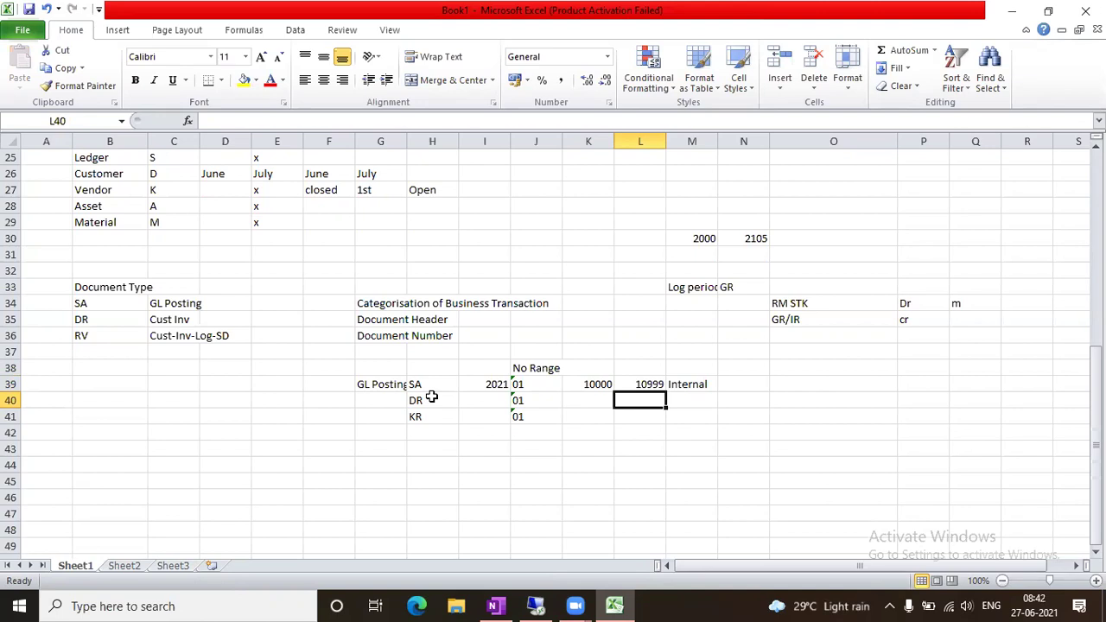
{"action": "key", "text": "Up"}
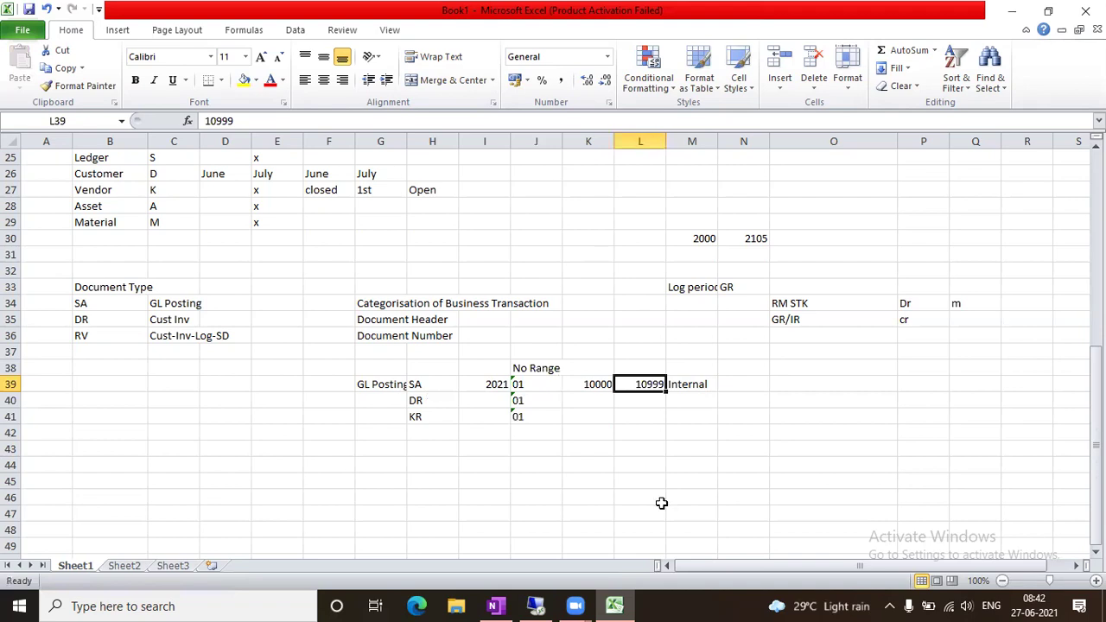
Return to SAP, check the SA number range intervals, then go back to the IMG tree
{"action": "left_click", "coordinate": [535, 605]}
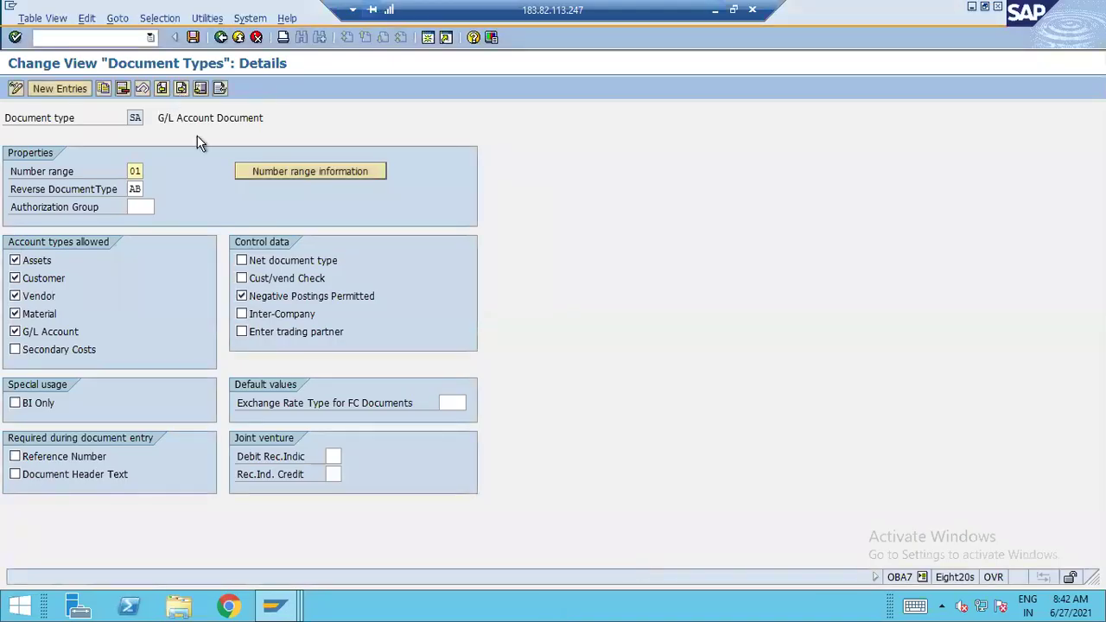
{"action": "left_click", "coordinate": [343, 172]}
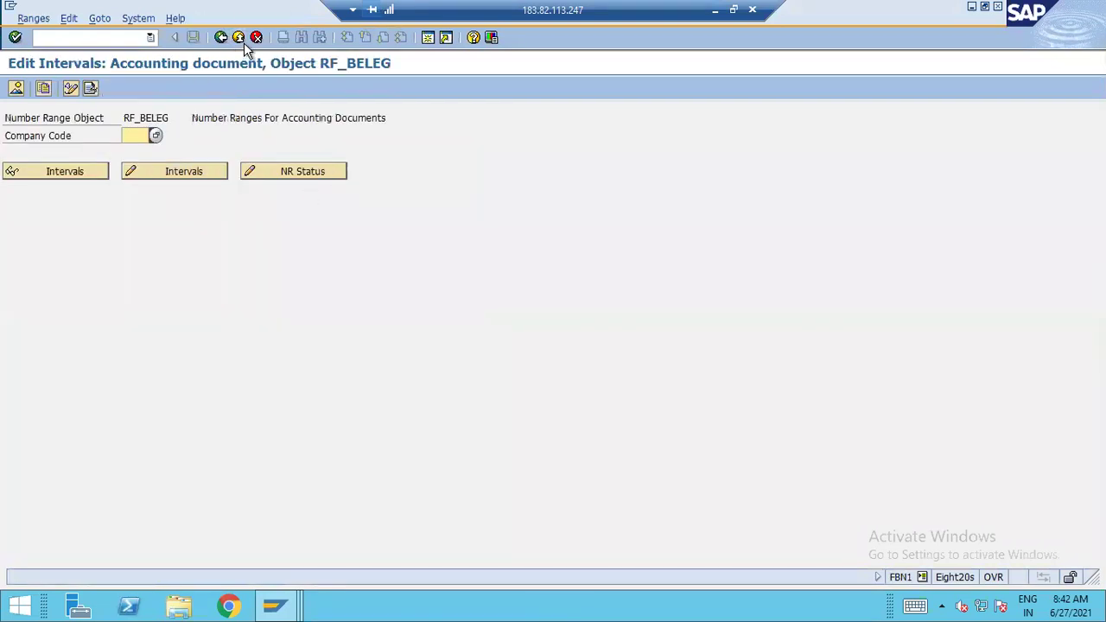
{"action": "left_click", "coordinate": [234, 38]}
{"action": "left_click", "coordinate": [234, 38]}
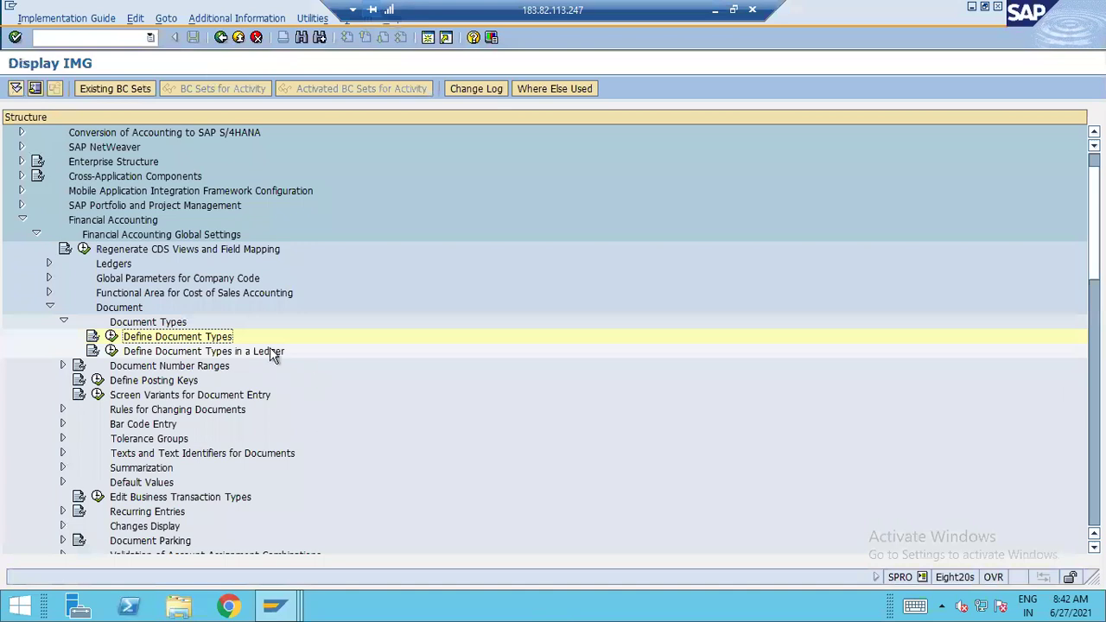
{"action": "left_click", "coordinate": [160, 367]}
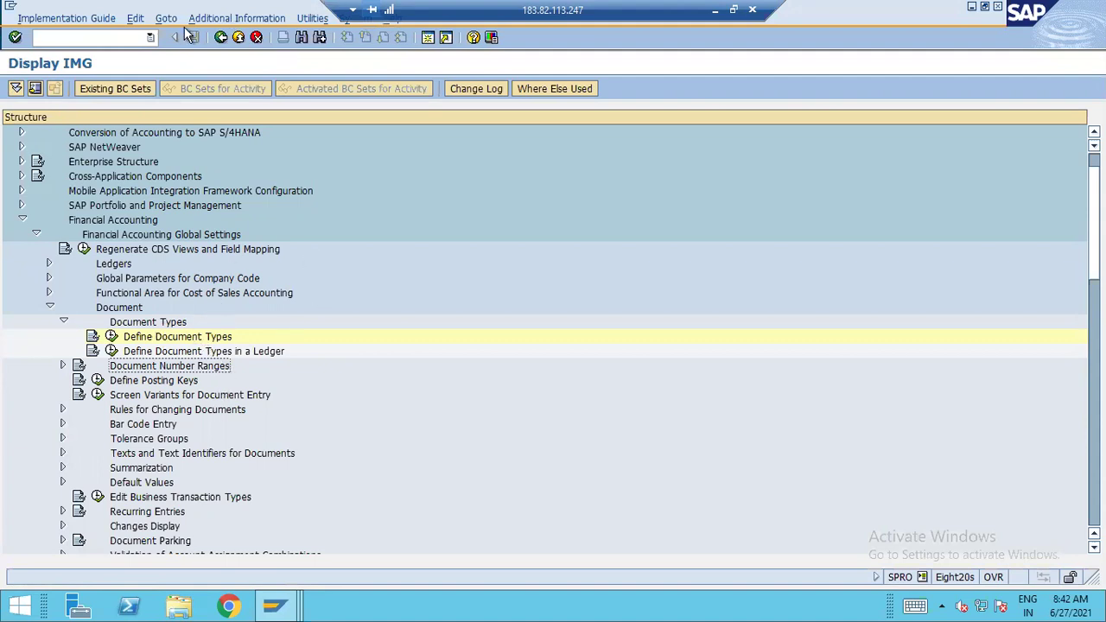
Display technical keys for IMG activities, widen the key column, and expand Document Number Ranges
{"action": "left_click", "coordinate": [240, 18]}
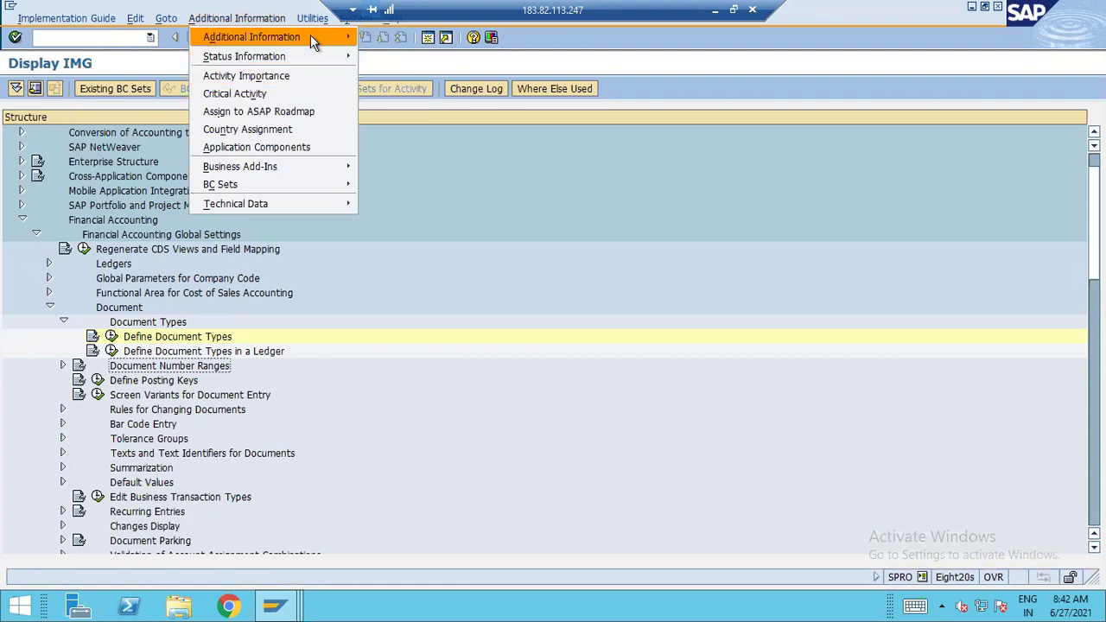
{"action": "mouse_move", "coordinate": [310, 36]}
{"action": "mouse_move", "coordinate": [438, 57]}
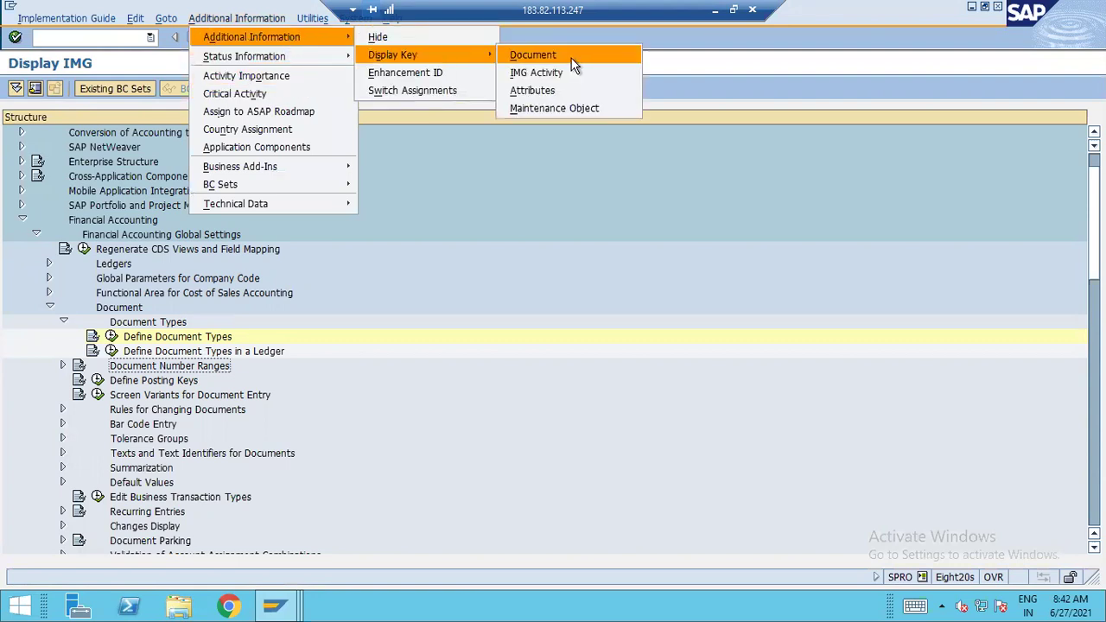
{"action": "left_click", "coordinate": [553, 76]}
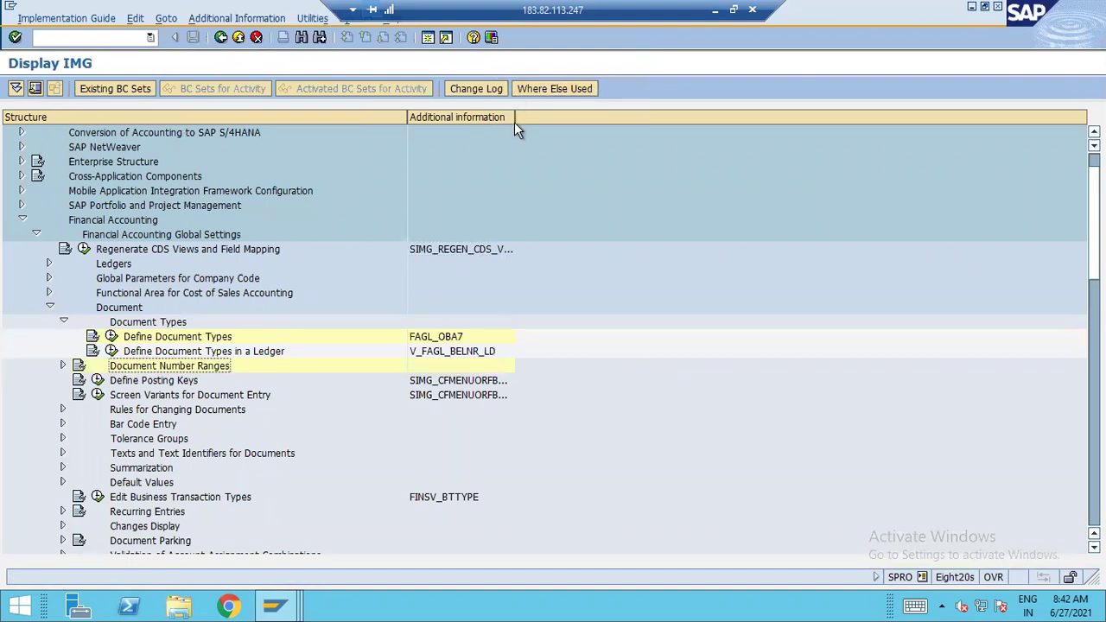
{"action": "left_click_drag", "start_coordinate": [514, 117], "coordinate": [582, 117]}
{"action": "left_click", "coordinate": [449, 337]}
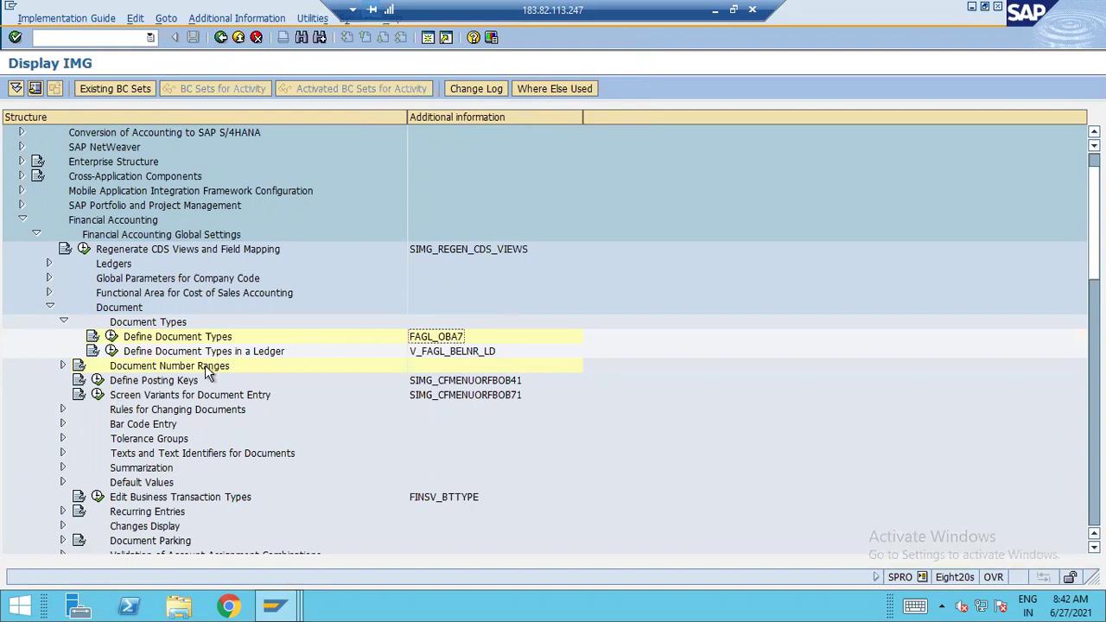
{"action": "left_click", "coordinate": [63, 365]}
{"action": "left_click", "coordinate": [481, 396]}
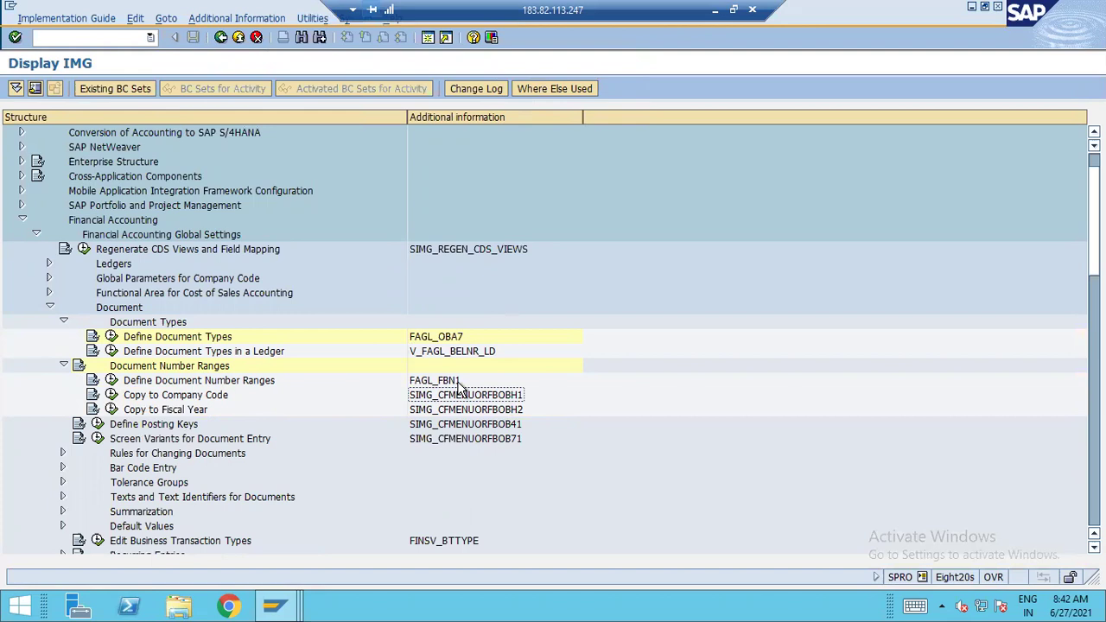
Run Define Document Number Ranges for company code A110 and display intervals, showing 01 at 10003
{"action": "left_click", "coordinate": [112, 381]}
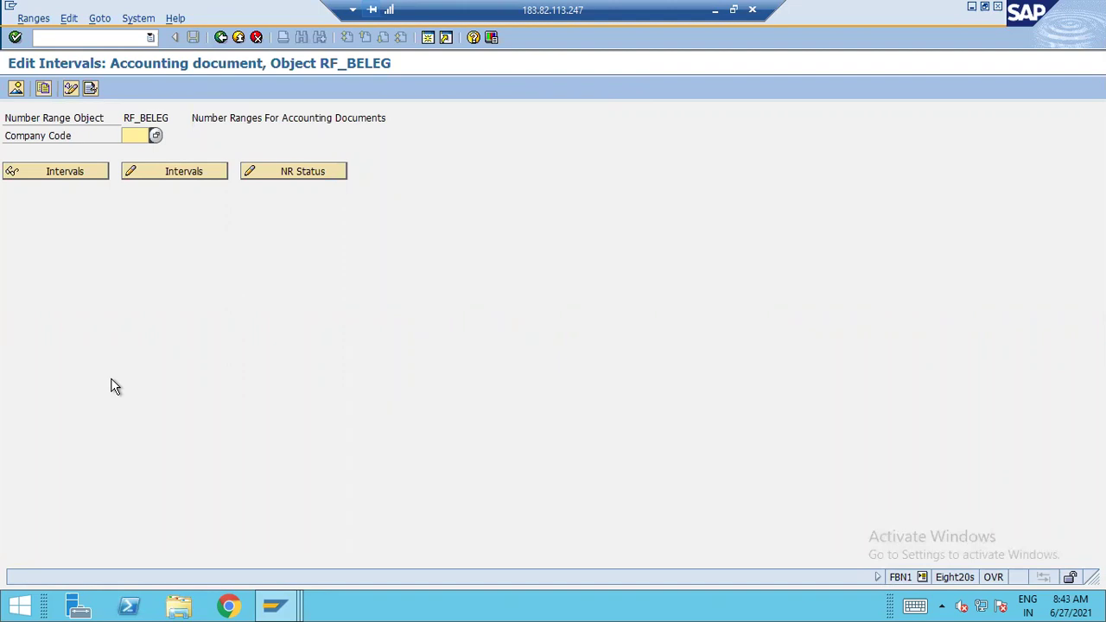
{"action": "type", "text": "A120"}
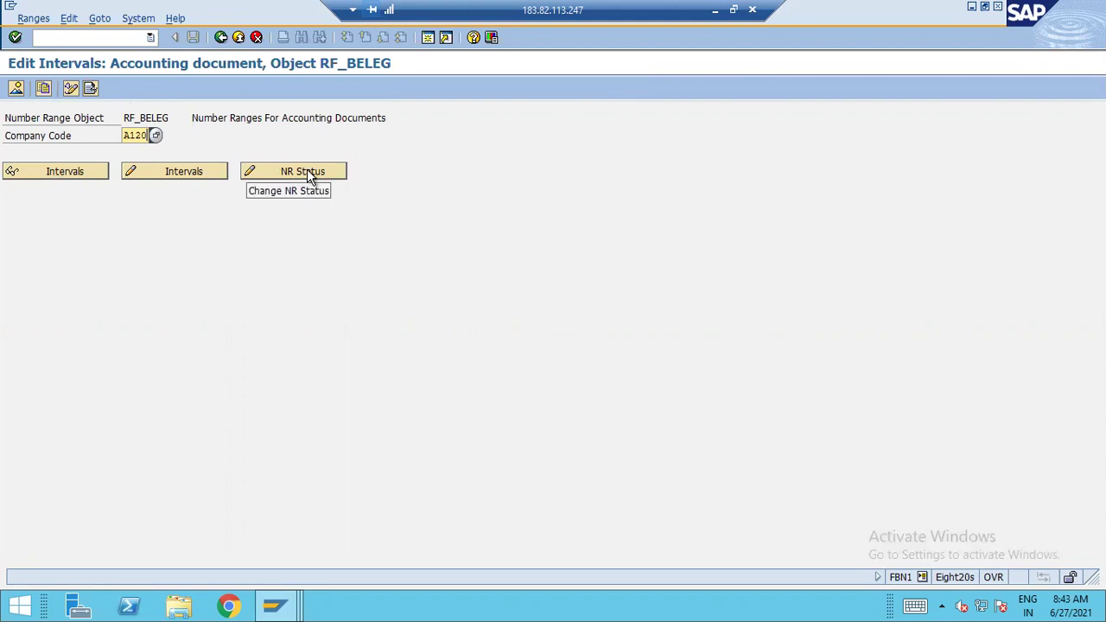
{"action": "key", "text": "BackSpace"}
{"action": "key", "text": "BackSpace"}
{"action": "key", "text": "BackSpace"}
{"action": "key", "text": "BackSpace"}
{"action": "type", "text": "A110"}
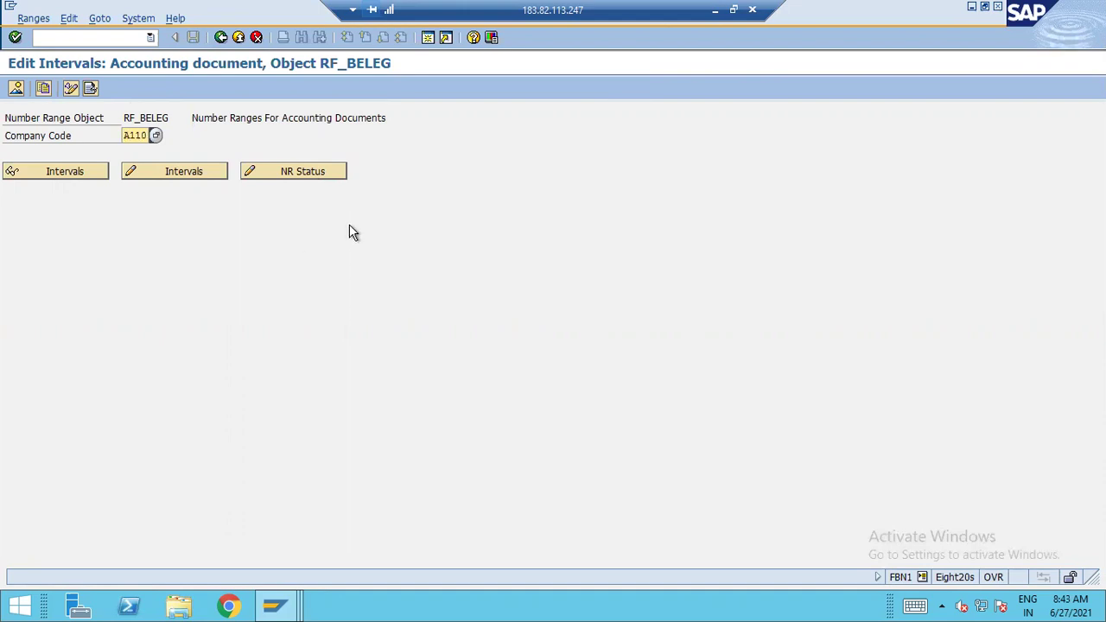
{"action": "left_click", "coordinate": [49, 166]}
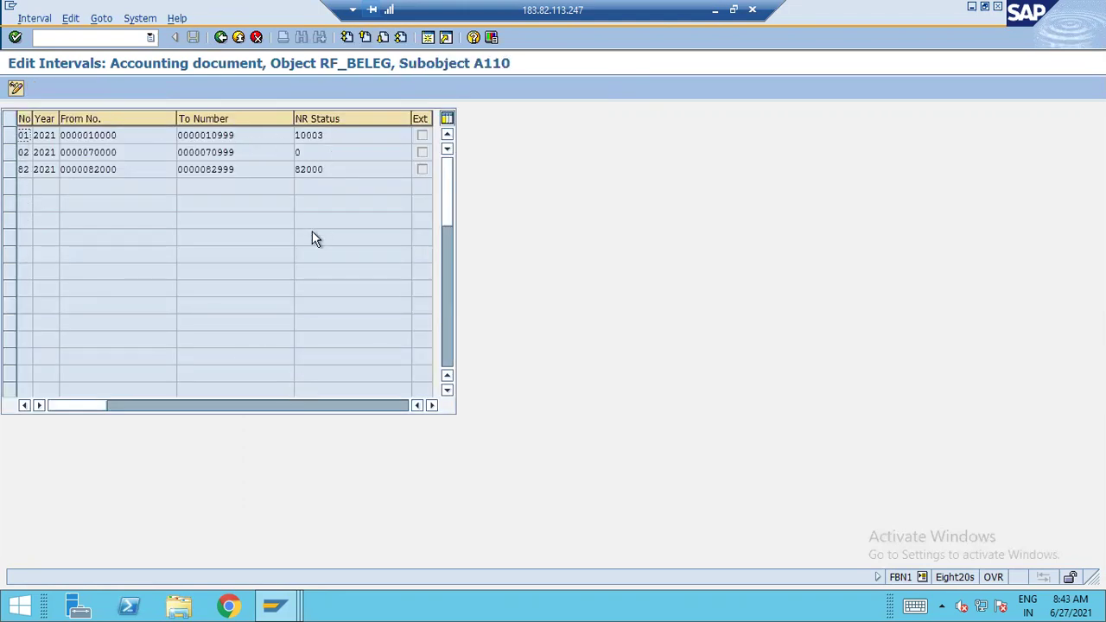
{"action": "left_click", "coordinate": [341, 135]}
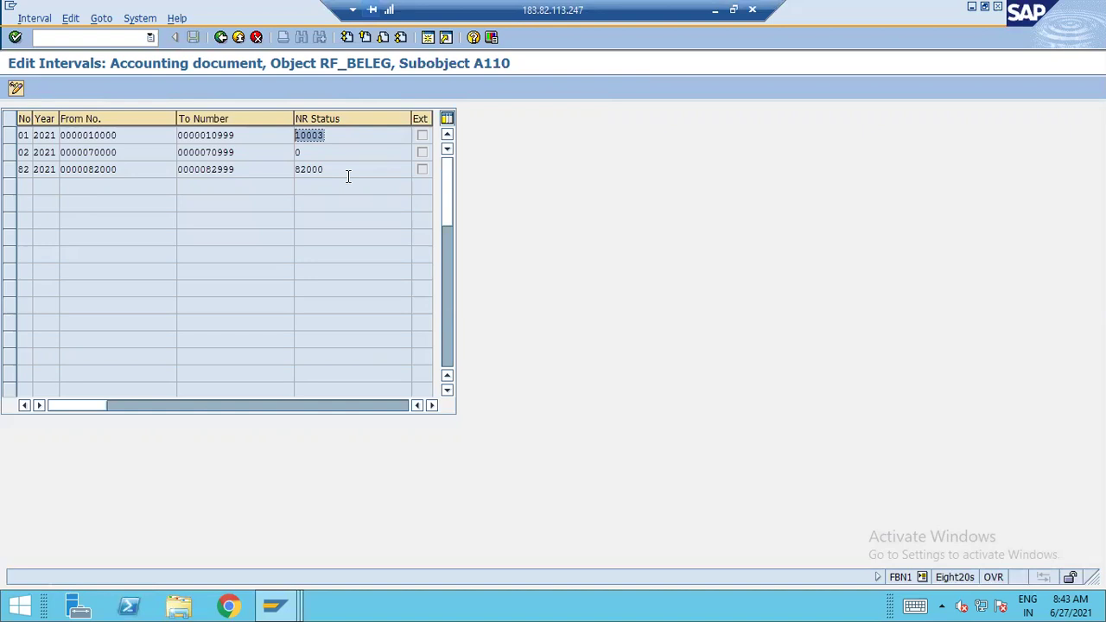
Leave A110's intervals, rerun Define Document Number Ranges, and enter company code A120
{"action": "left_click", "coordinate": [238, 37]}
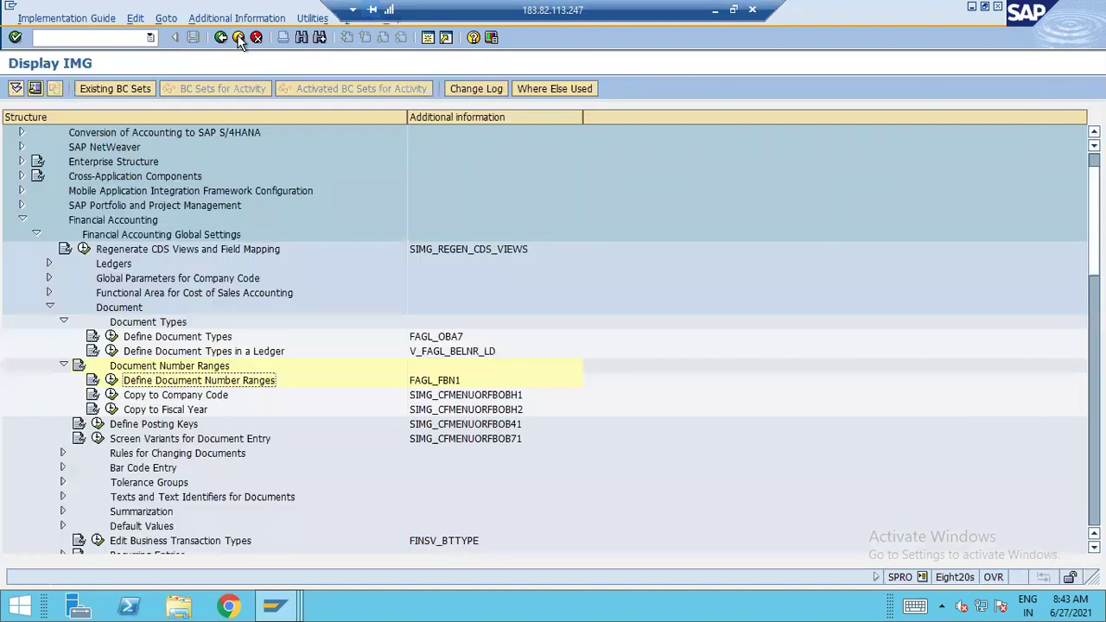
{"action": "left_click", "coordinate": [112, 380]}
{"action": "type", "text": "A120"}
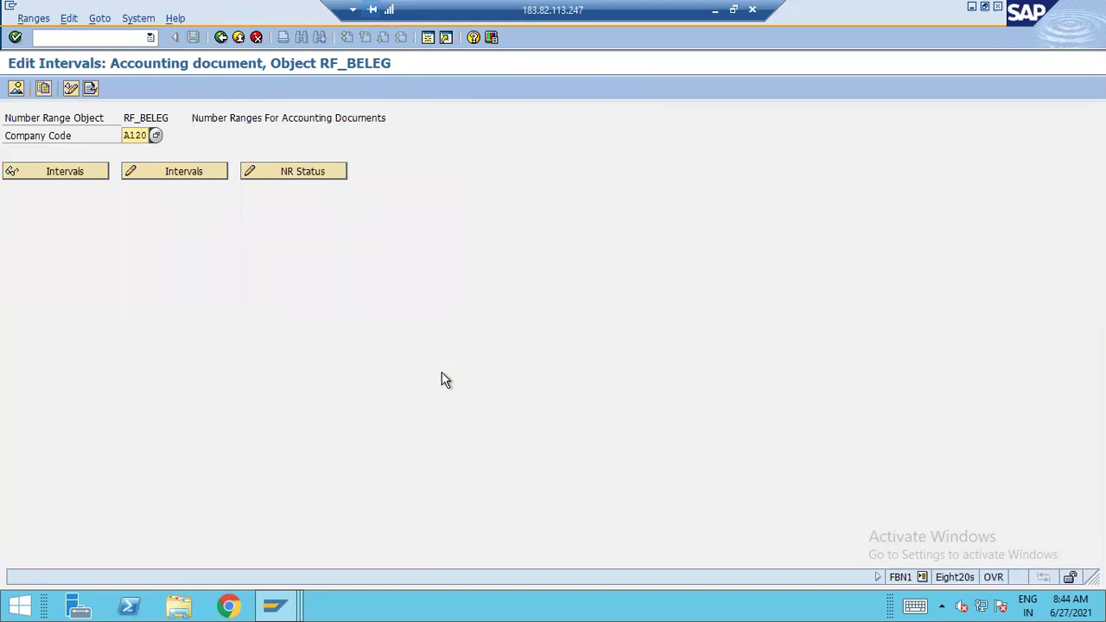
{"action": "left_click", "coordinate": [171, 176]}
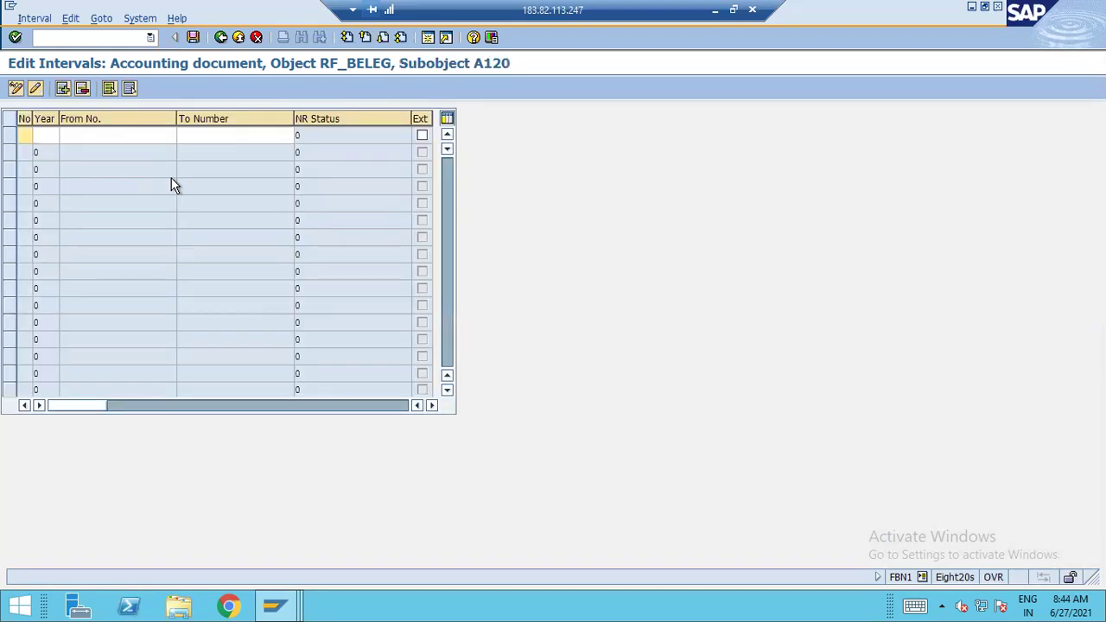
{"action": "type", "text": "01"}
{"action": "type", "text": "202110000"}
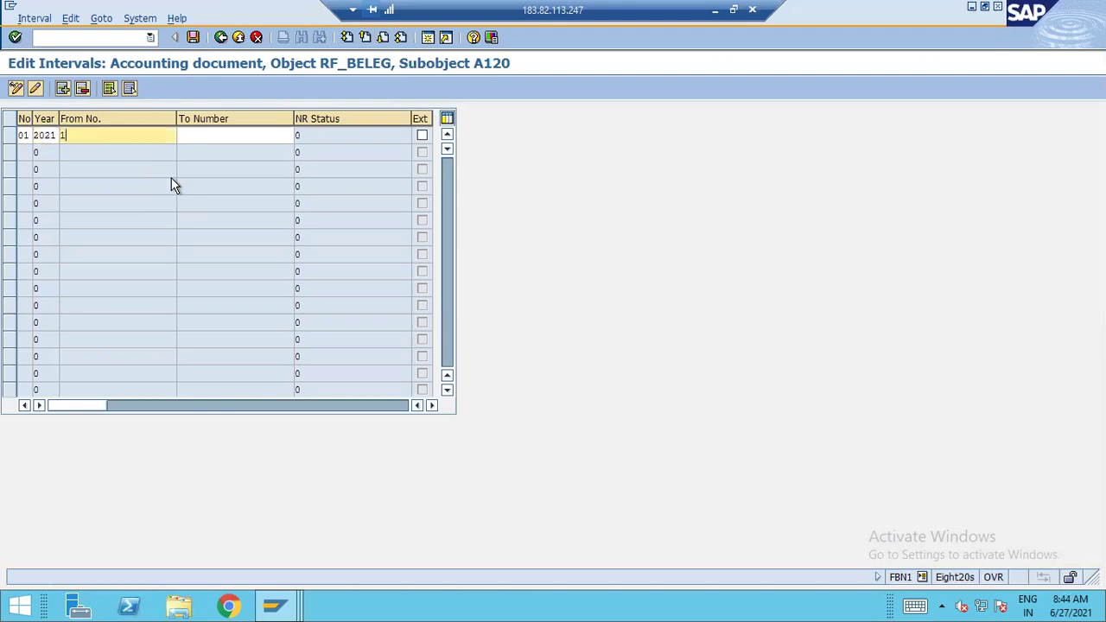
{"action": "key", "text": "Tab"}
{"action": "type", "text": "109999"}
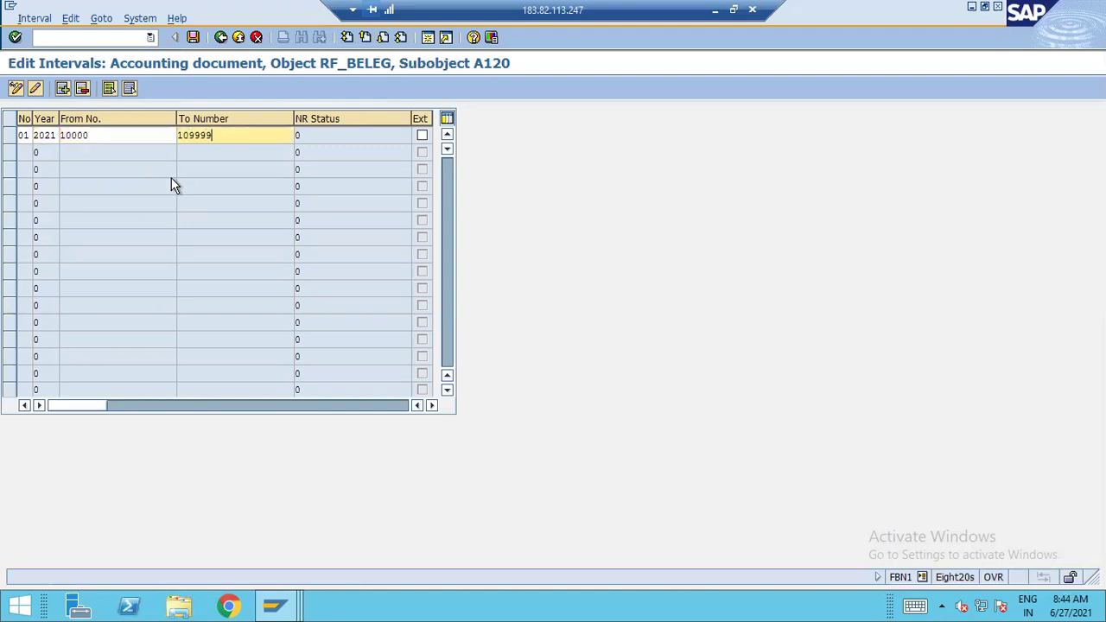
{"action": "key", "text": "Return"}
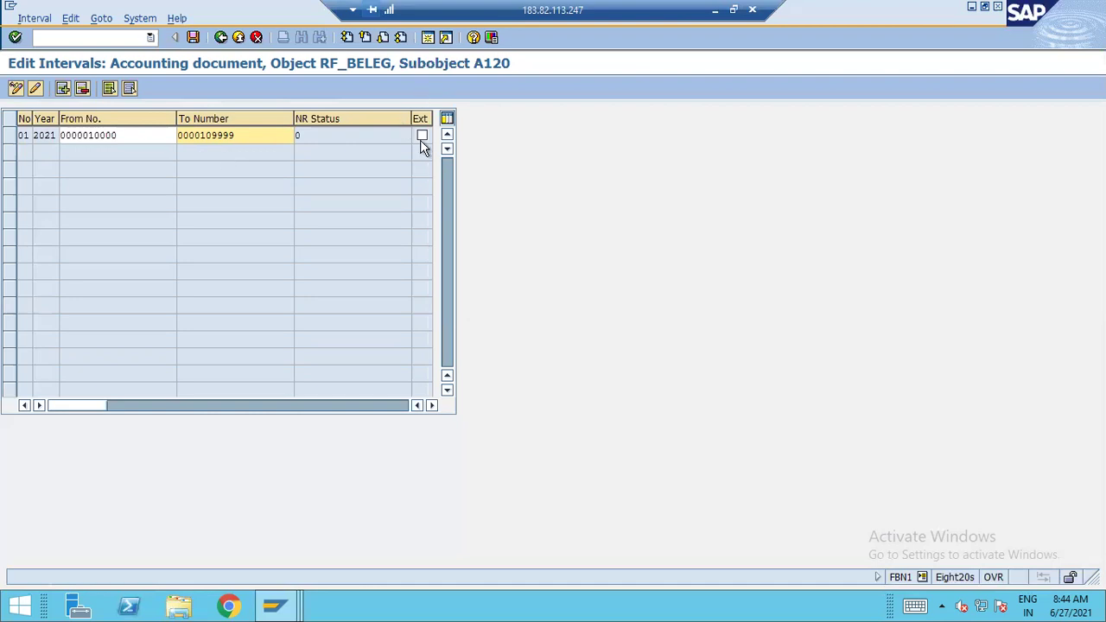
{"action": "left_click", "coordinate": [276, 604]}
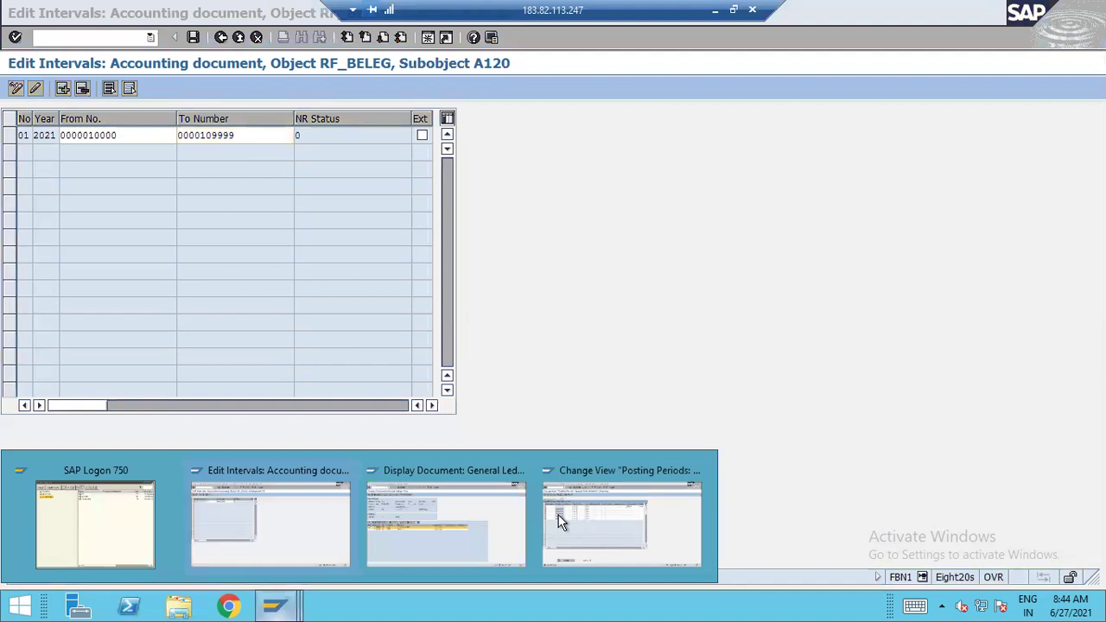
{"action": "left_click", "coordinate": [445, 519]}
{"action": "type", "text": "/nfs10n"}
{"action": "key", "text": "Return"}
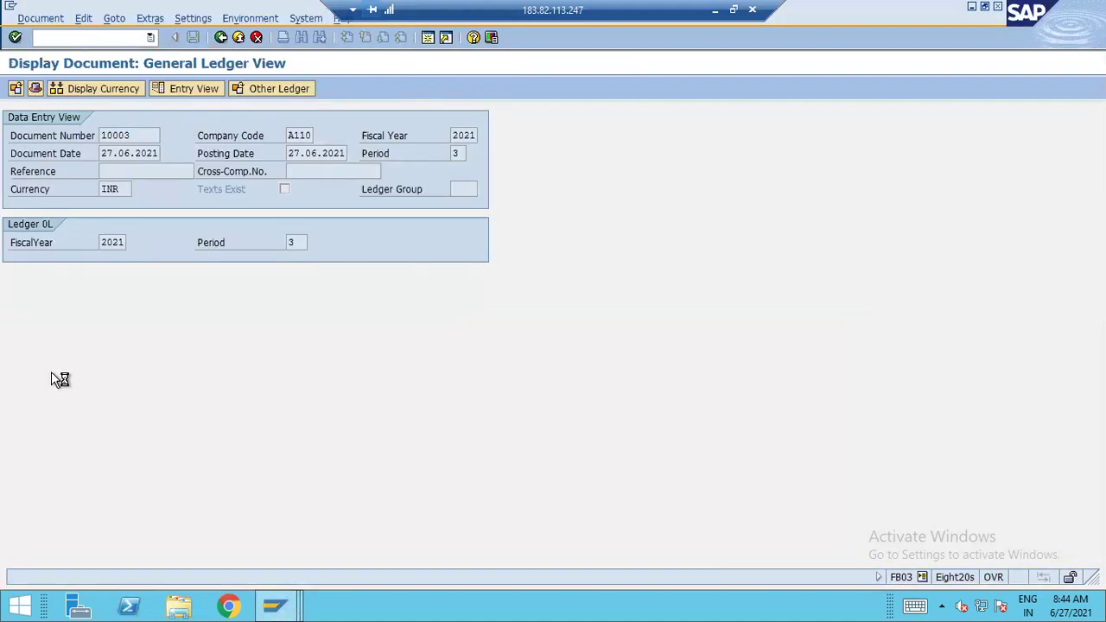
{"action": "left_click", "coordinate": [122, 153]}
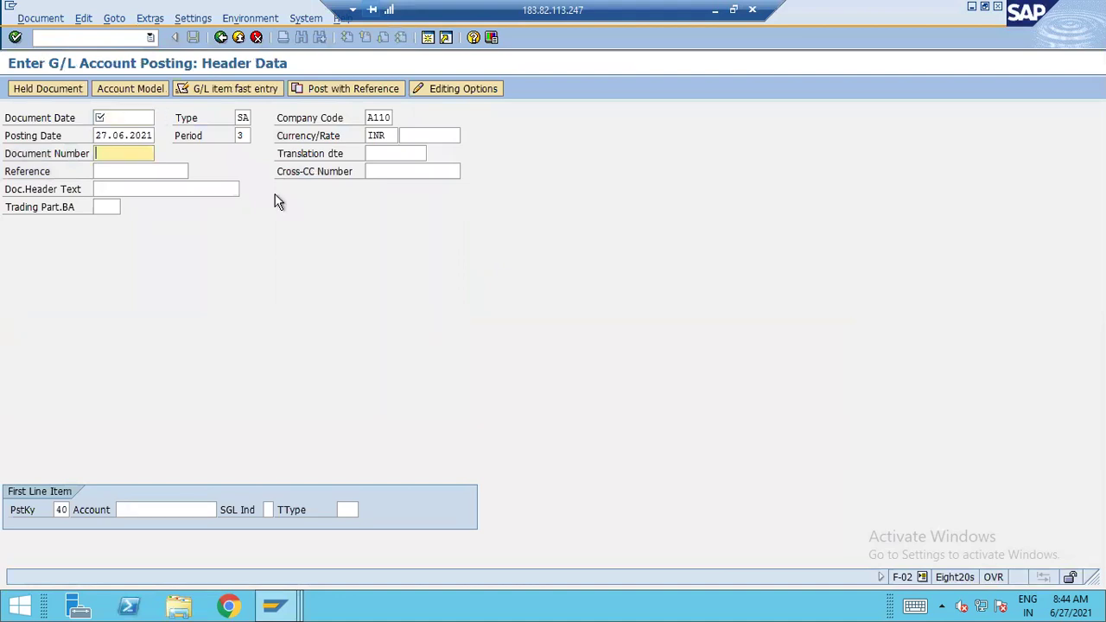
{"action": "left_click", "coordinate": [238, 37]}
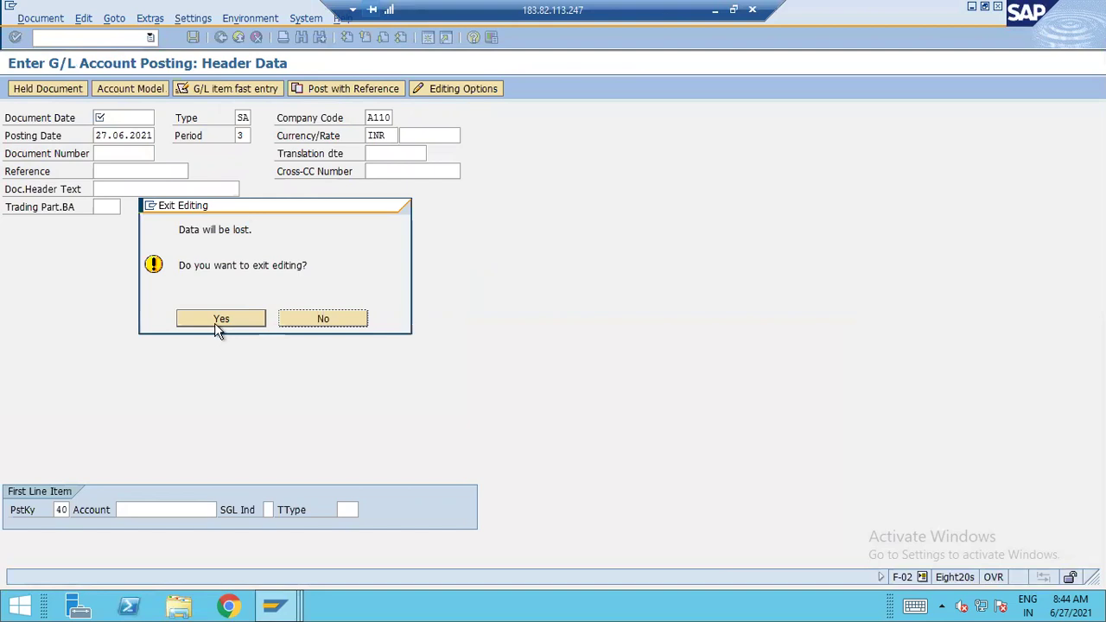
{"action": "left_click", "coordinate": [219, 318]}
{"action": "left_click", "coordinate": [236, 39]}
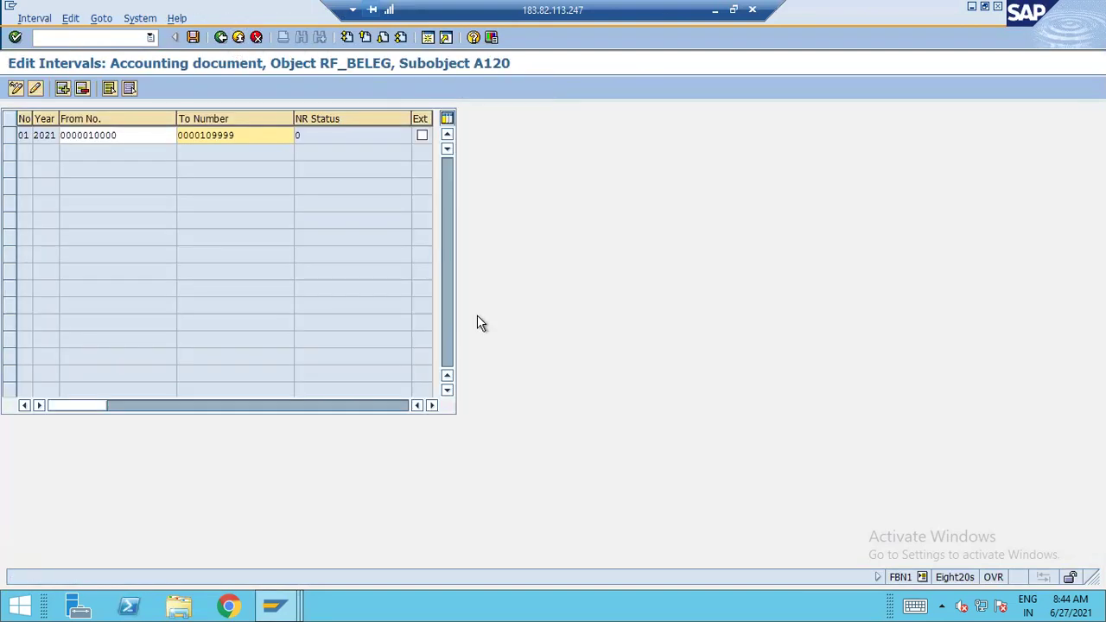
{"action": "left_click", "coordinate": [193, 38]}
Acknowledge the transport notice to save A120's interval, then go back to the entry screen
{"action": "left_click", "coordinate": [70, 468]}
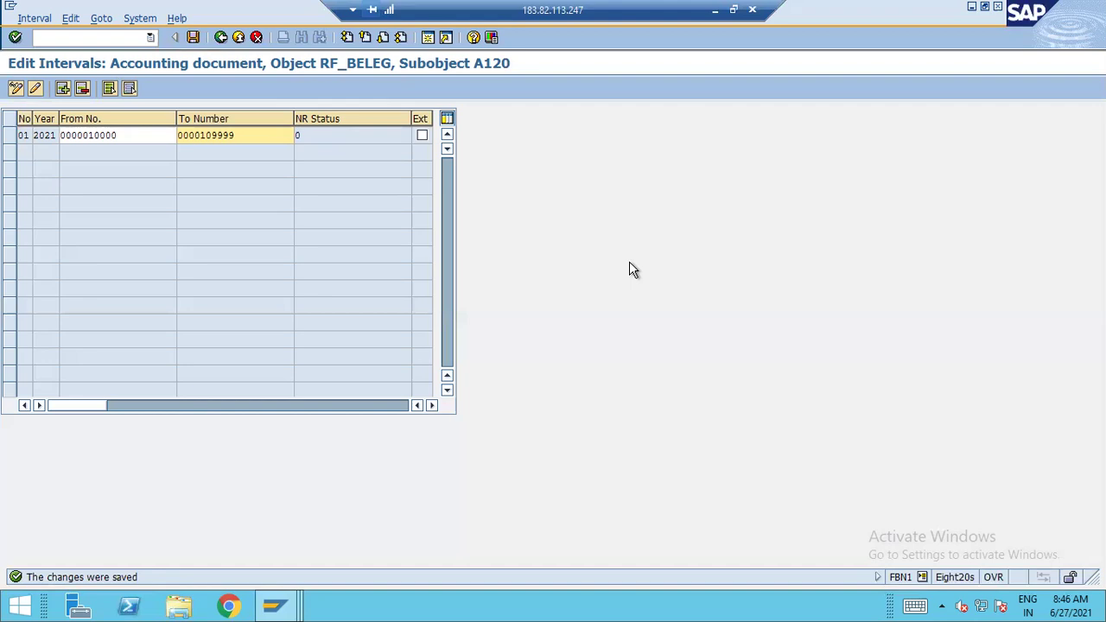
{"action": "left_click", "coordinate": [221, 37]}
After B110 fails, display company code C110's number range intervals, then exit to the IMG tree
{"action": "key", "text": "BackSpace"}
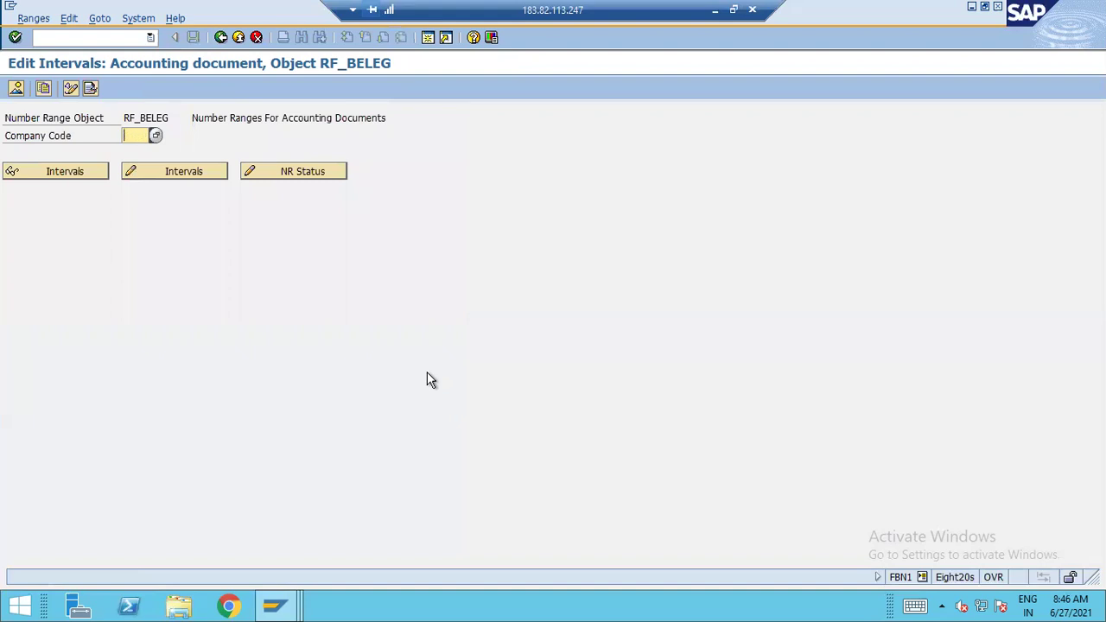
{"action": "type", "text": "B110"}
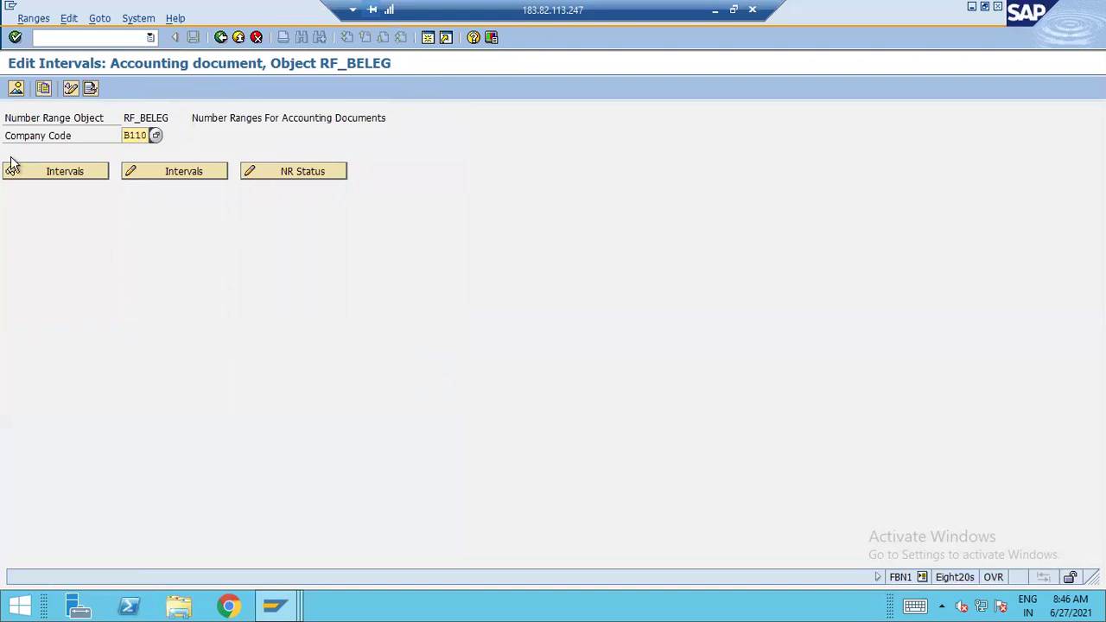
{"action": "left_click", "coordinate": [76, 169]}
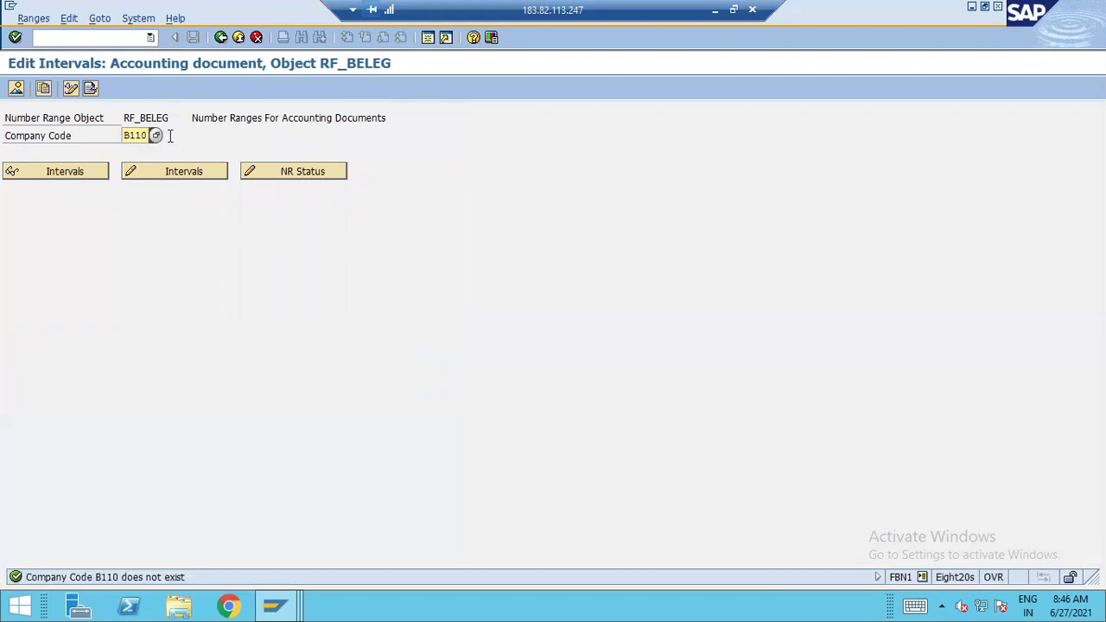
{"action": "key", "text": "BackSpace"}
{"action": "key", "text": "BackSpace"}
{"action": "key", "text": "BackSpace"}
{"action": "key", "text": "BackSpace"}
{"action": "type", "text": "C110"}
{"action": "left_click", "coordinate": [33, 177]}
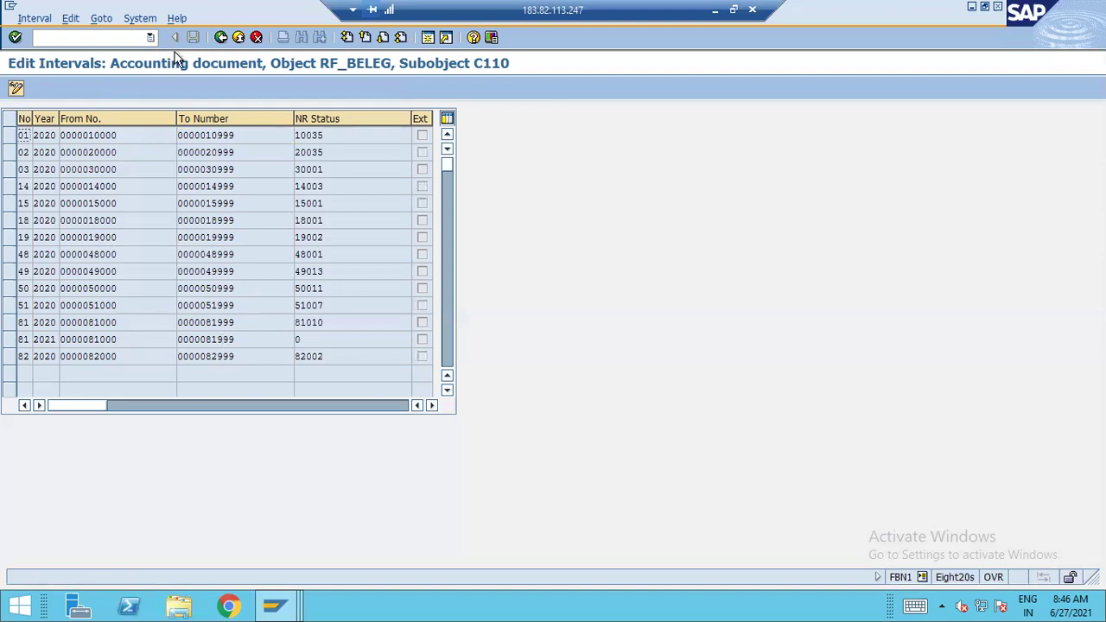
{"action": "left_click", "coordinate": [238, 37]}
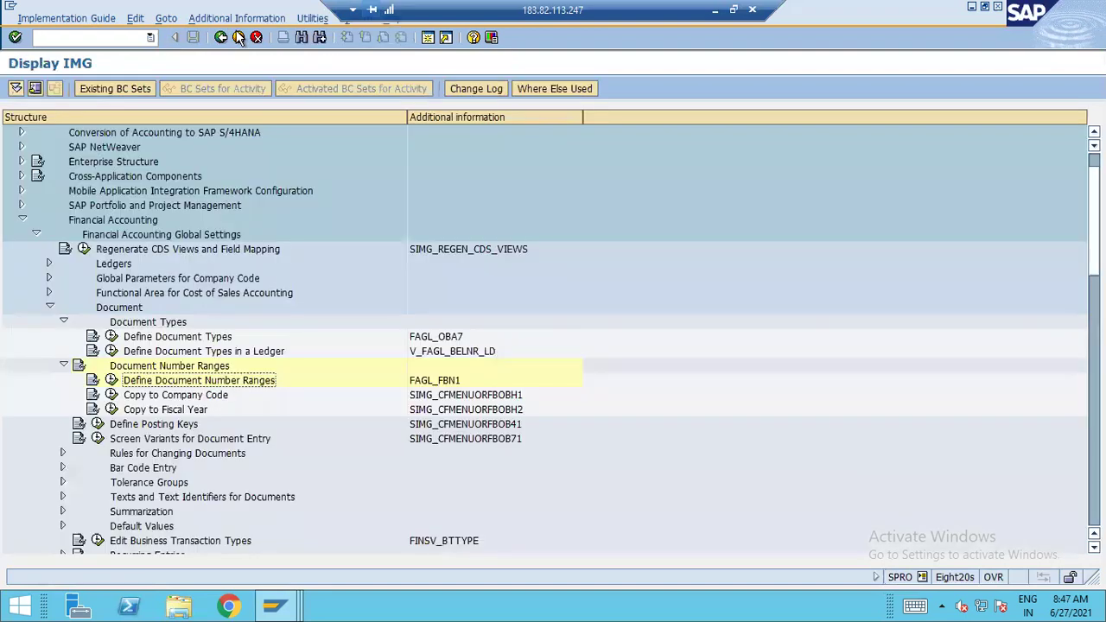
Minimise SAP and bring up the OneNote page with the annotated document display screenshot
{"action": "left_click", "coordinate": [715, 9]}
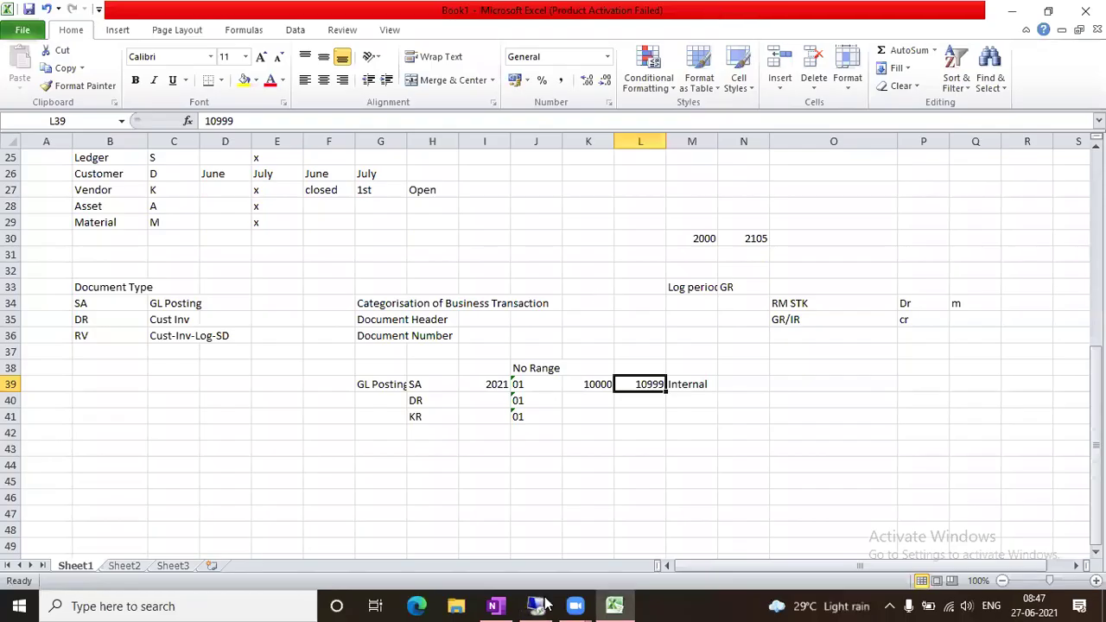
{"action": "left_click", "coordinate": [494, 606]}
{"action": "scroll", "coordinate": [484, 337], "scroll_direction": "down", "scroll_amount": 1}
{"action": "scroll", "coordinate": [490, 323], "scroll_direction": "up", "scroll_amount": 2}
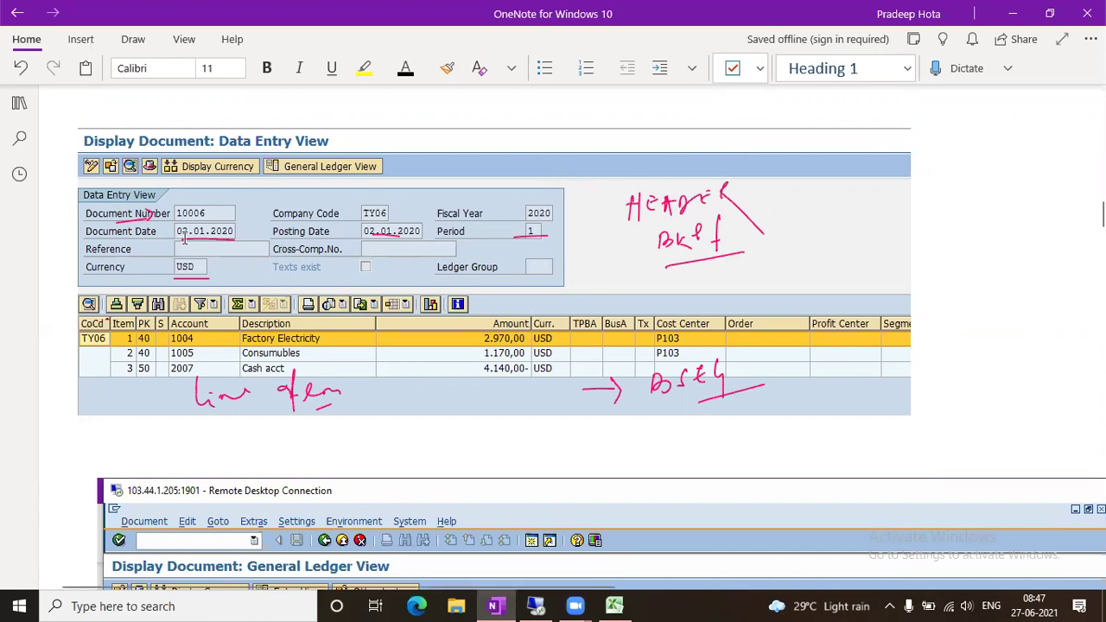
Look over the annotated header and line-item sections in OneNote, then return to Excel
{"action": "left_click", "coordinate": [32, 217]}
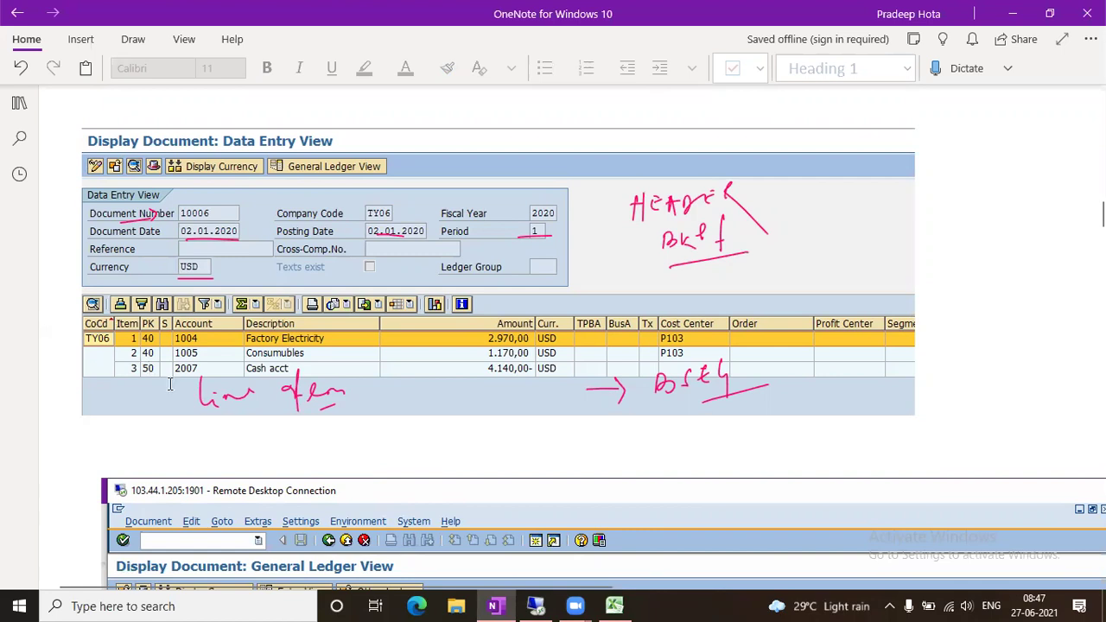
{"action": "left_click", "coordinate": [614, 605]}
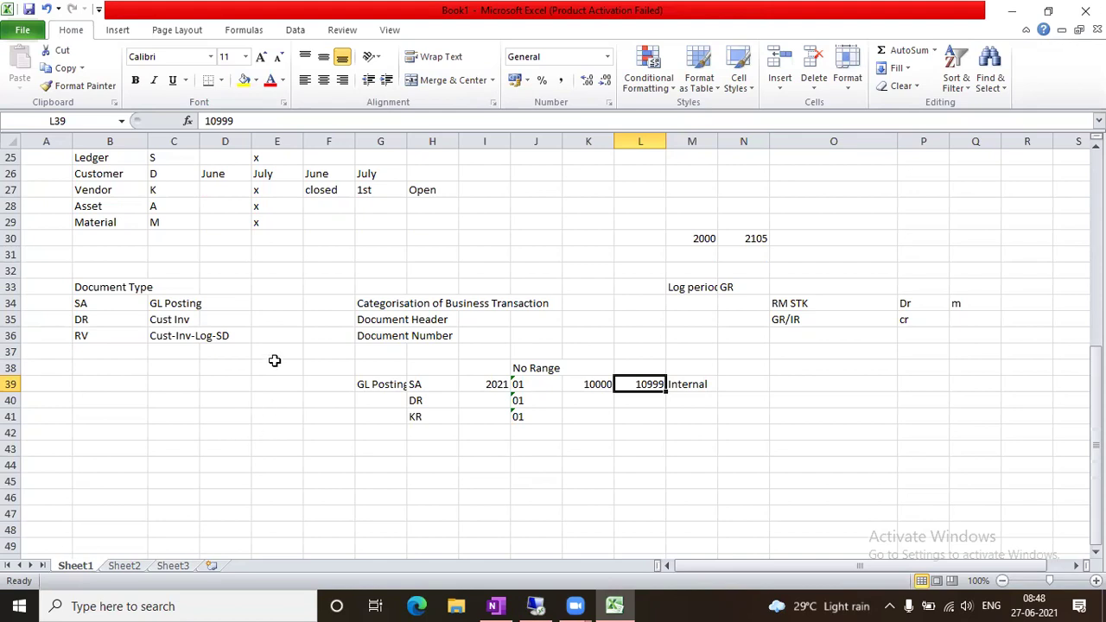
Note transaction oba7 in A33 beside Document Type and ob41 in A38 beside No Range
{"action": "left_click", "coordinate": [62, 285]}
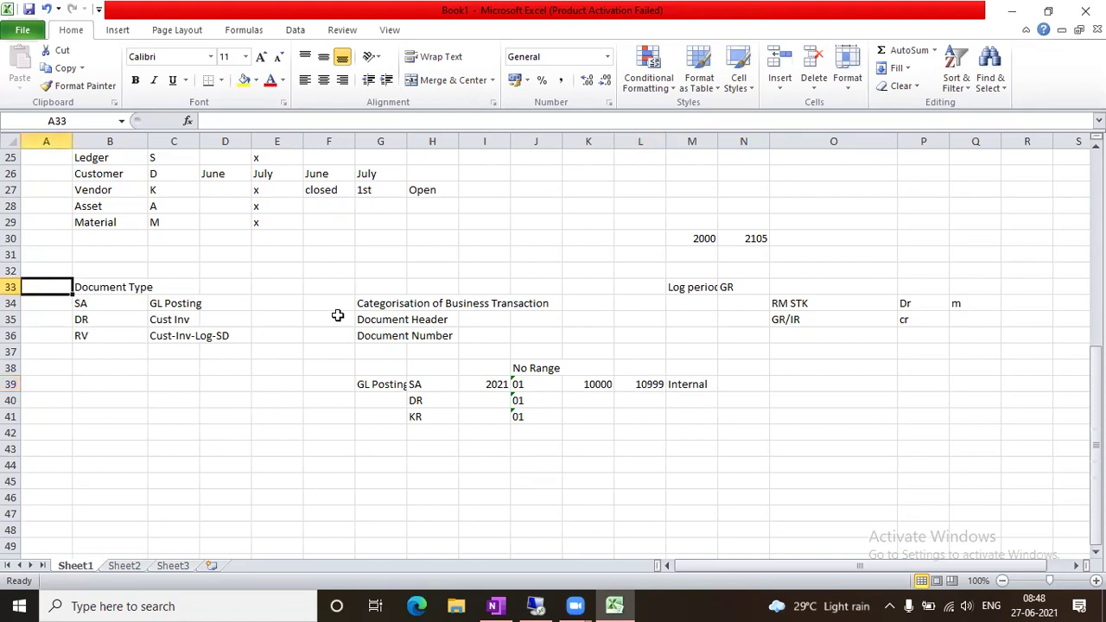
{"action": "type", "text": "oba7"}
{"action": "key", "text": "Tab"}
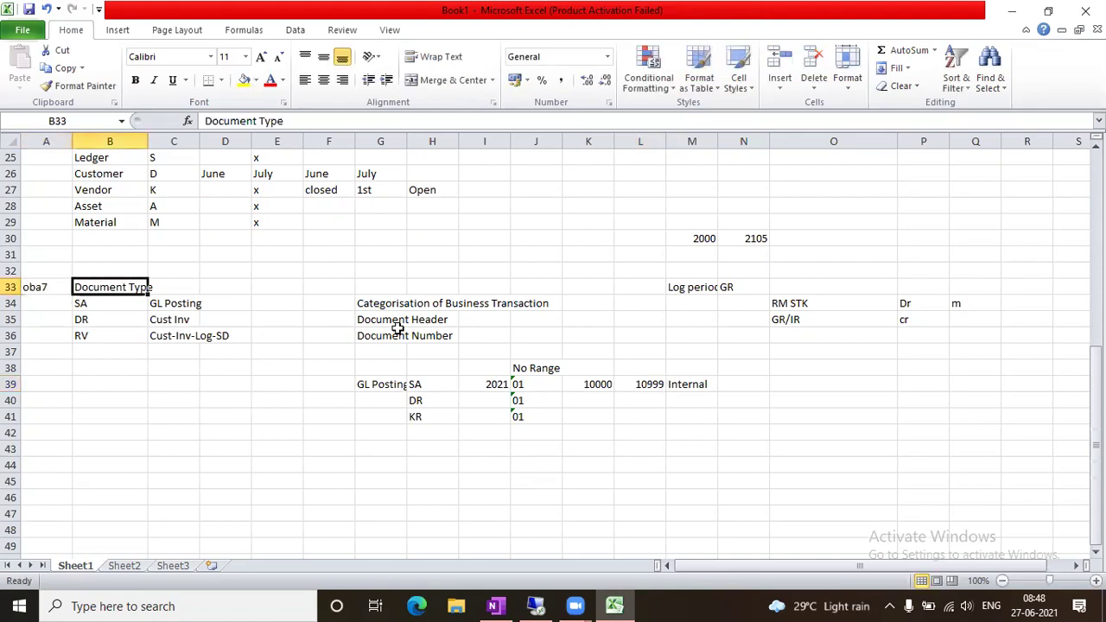
{"action": "left_click", "coordinate": [76, 369]}
{"action": "key", "text": "Left"}
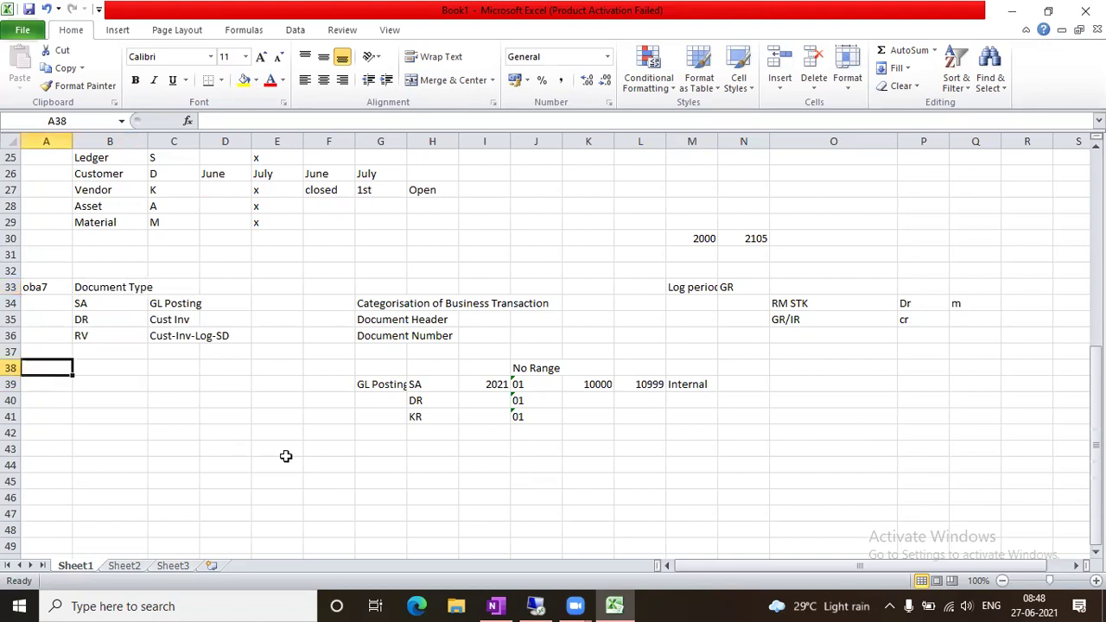
{"action": "type", "text": "ob41"}
{"action": "key", "text": "Tab"}
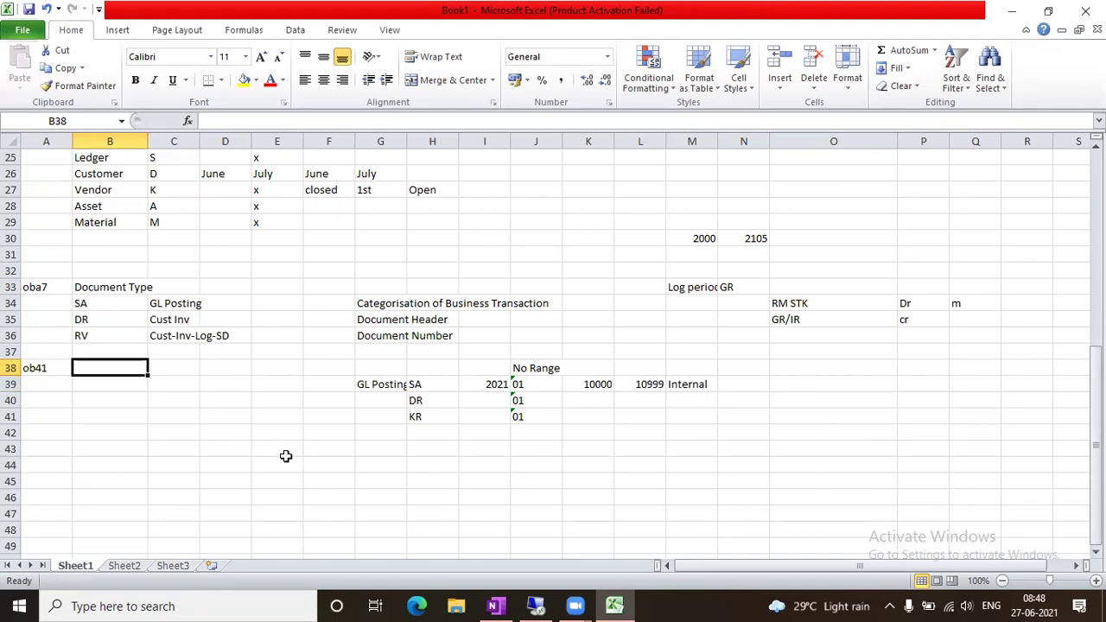
Run Define Posting Keys (OB41) and scroll keys 01 to 99, checking debit/credit and account type
{"action": "left_click", "coordinate": [535, 605]}
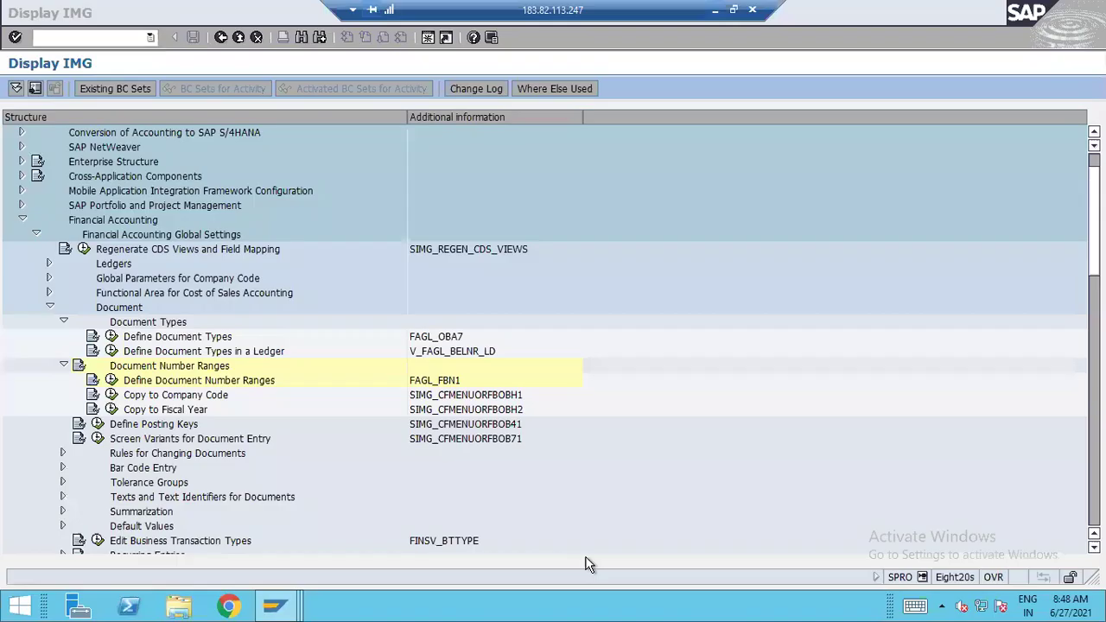
{"action": "left_click", "coordinate": [136, 428]}
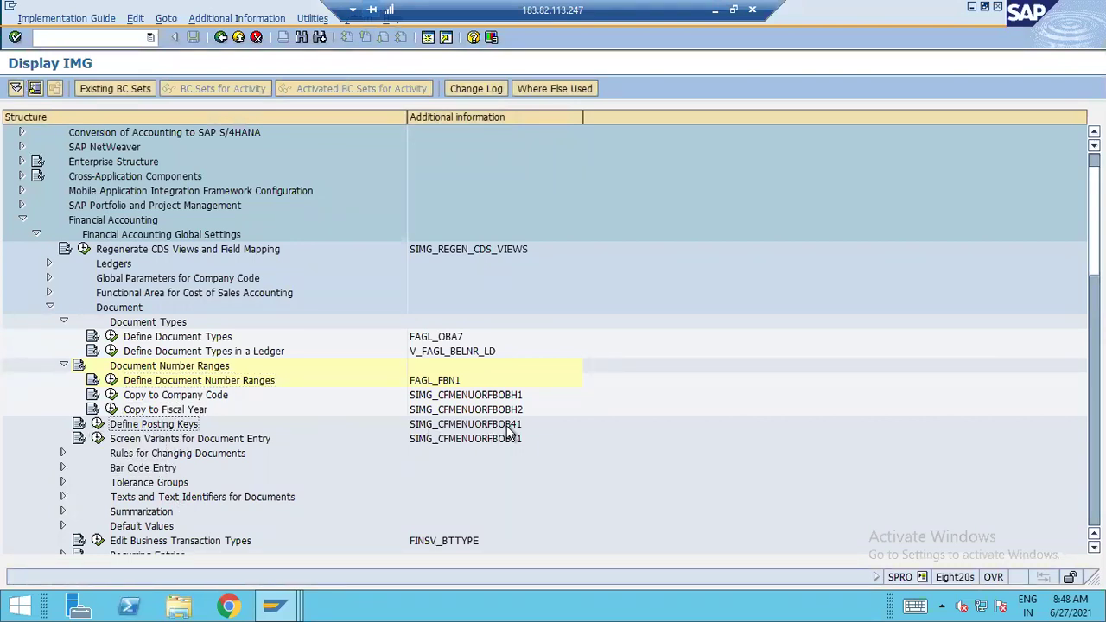
{"action": "left_click", "coordinate": [99, 424]}
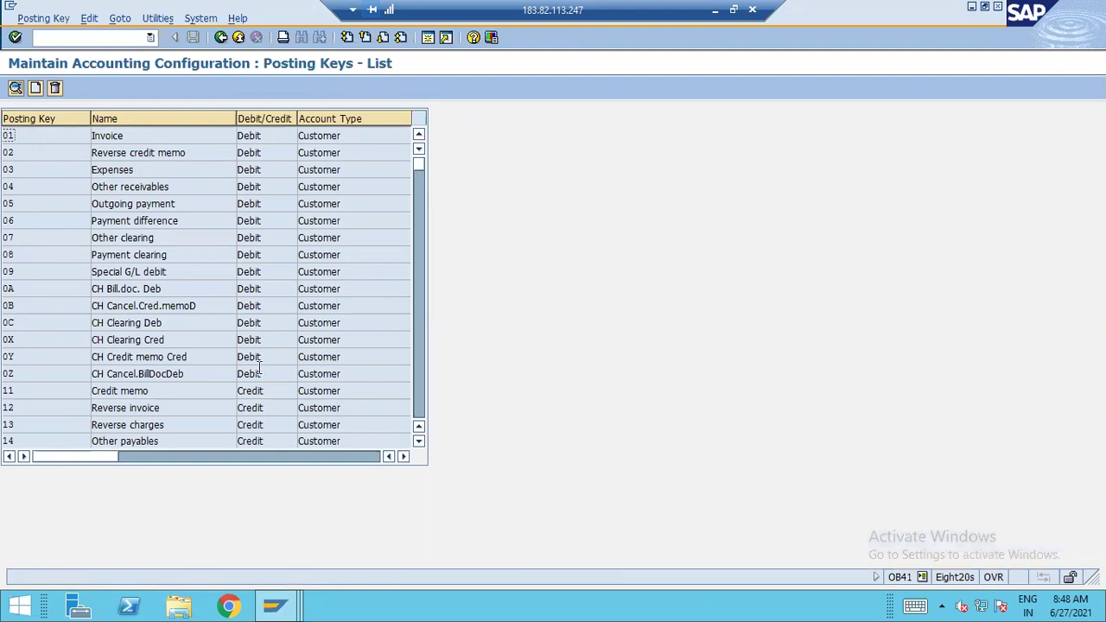
{"action": "scroll", "coordinate": [207, 365], "scroll_direction": "down", "scroll_amount": 3}
{"action": "scroll", "coordinate": [121, 373], "scroll_direction": "down", "scroll_amount": 3}
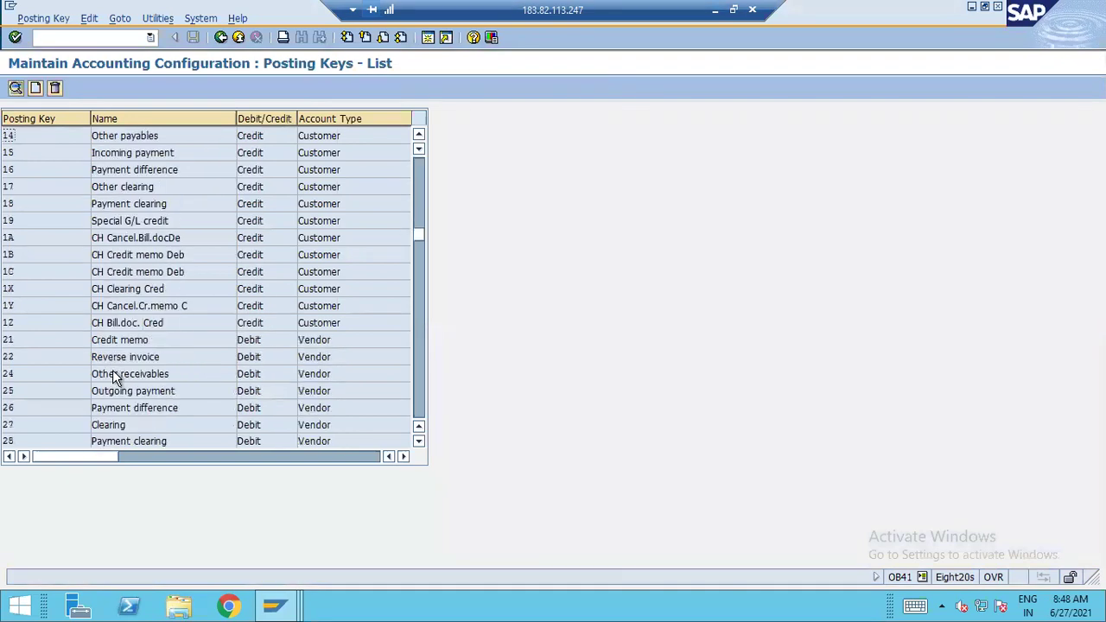
{"action": "scroll", "coordinate": [114, 376], "scroll_direction": "down", "scroll_amount": 3}
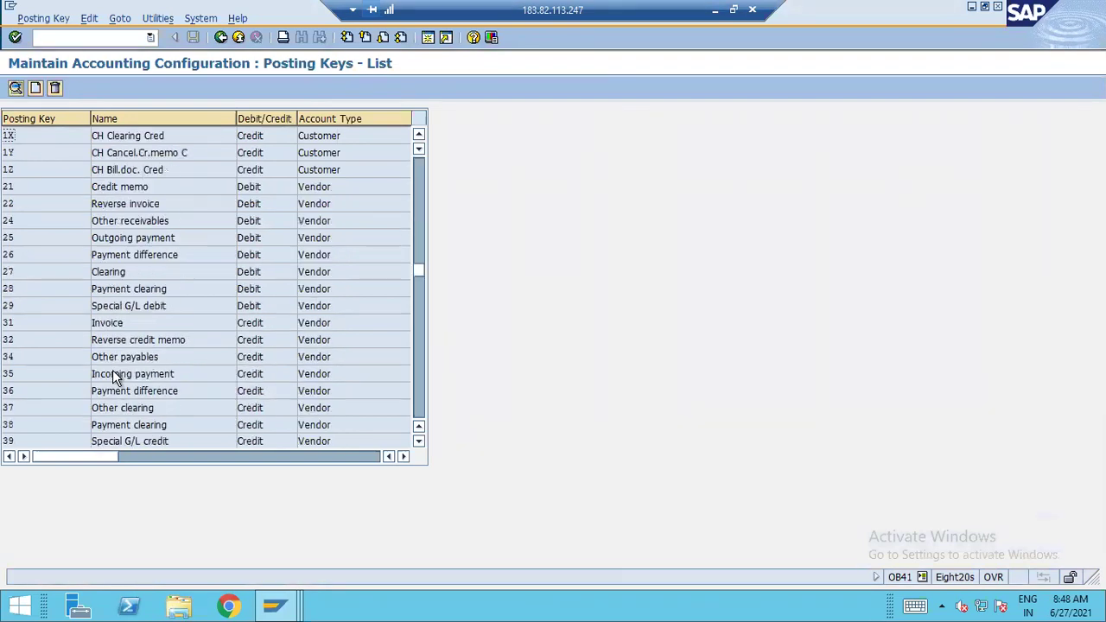
{"action": "scroll", "coordinate": [52, 380], "scroll_direction": "down", "scroll_amount": 1}
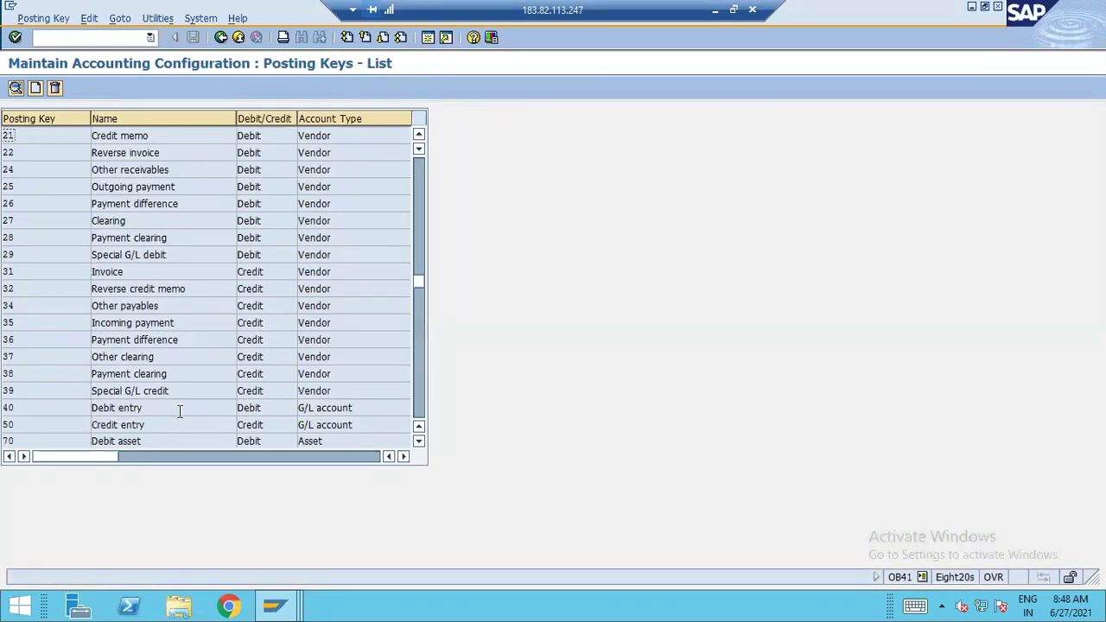
{"action": "scroll", "coordinate": [179, 411], "scroll_direction": "down", "scroll_amount": 3}
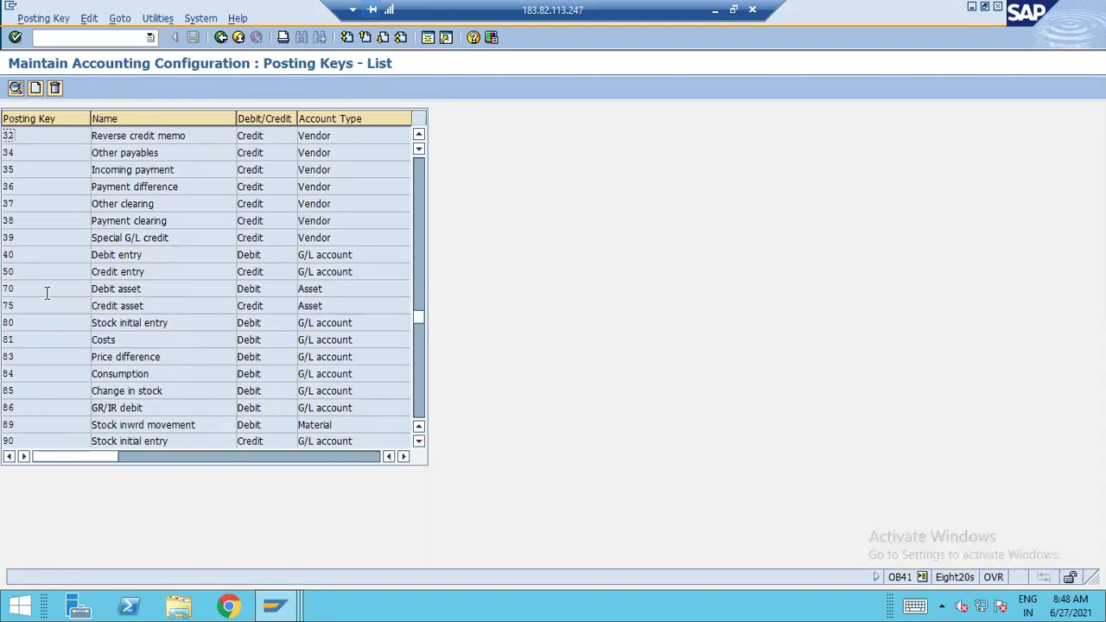
{"action": "scroll", "coordinate": [46, 292], "scroll_direction": "down", "scroll_amount": 2}
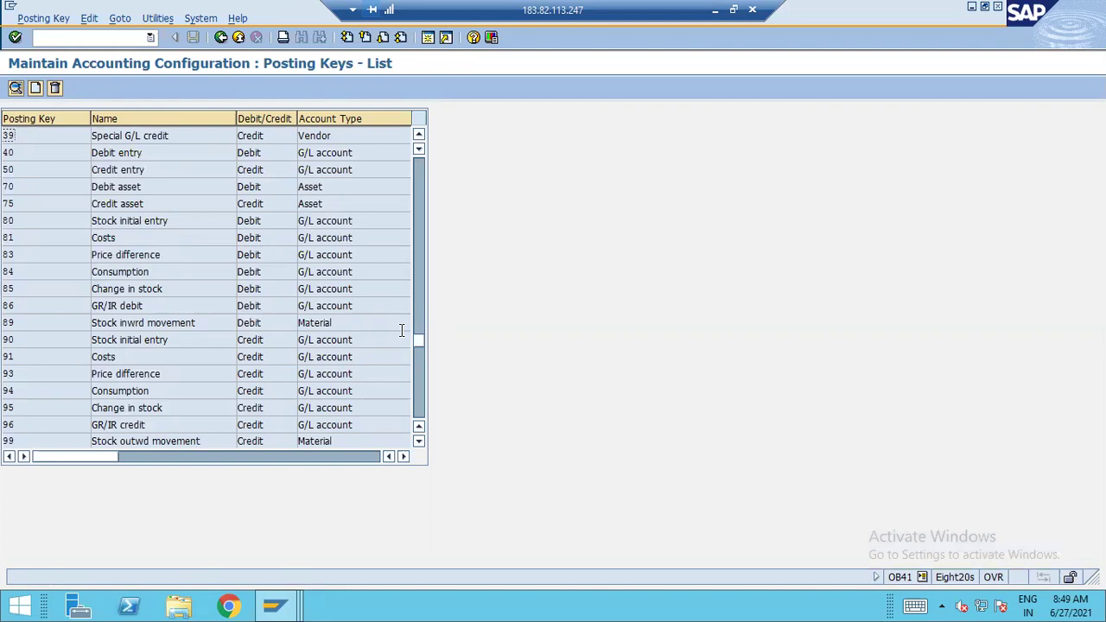
Back in Excel, go over the RM STK (Dr) and GR/IR (cr) entries below GR in N33
{"action": "left_click", "coordinate": [715, 10]}
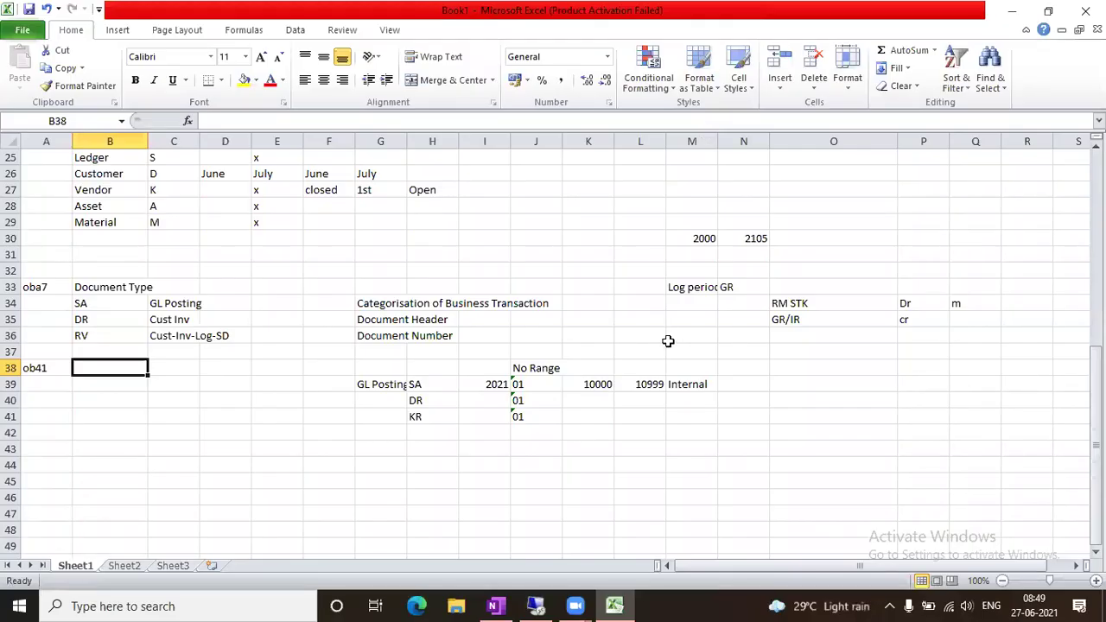
{"action": "left_click", "coordinate": [736, 291]}
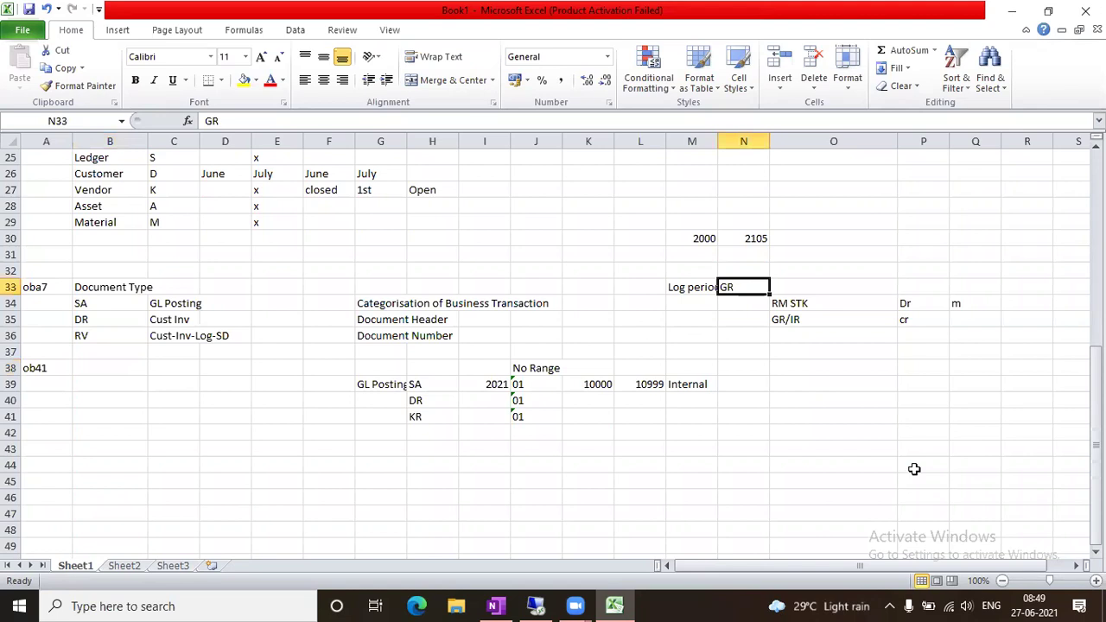
{"action": "key", "text": "Down"}
{"action": "key", "text": "Right"}
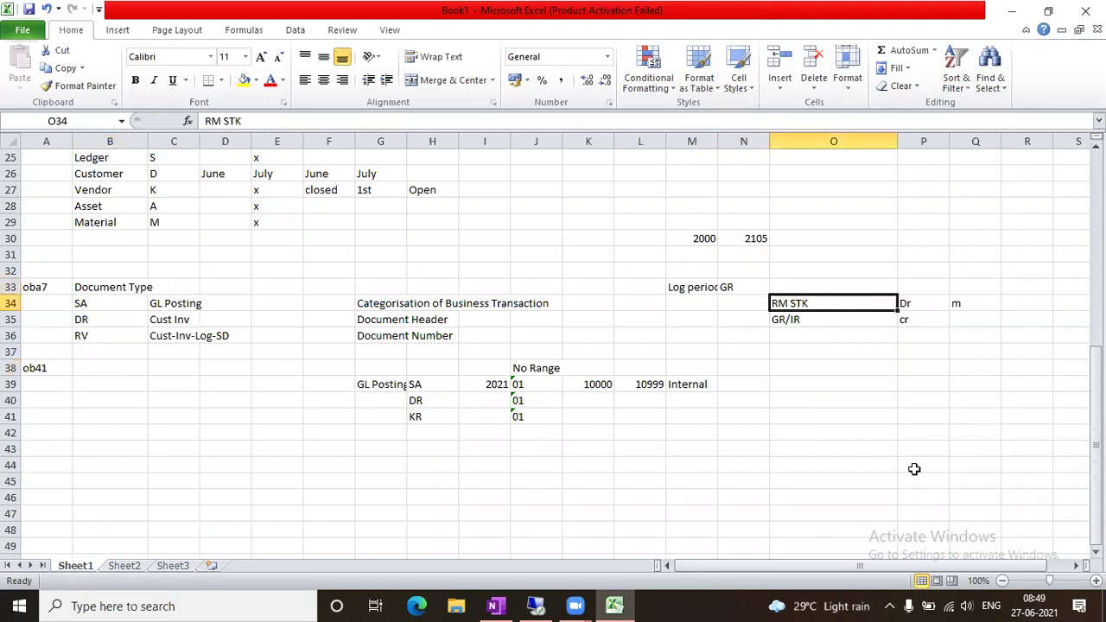
{"action": "key", "text": "Down"}
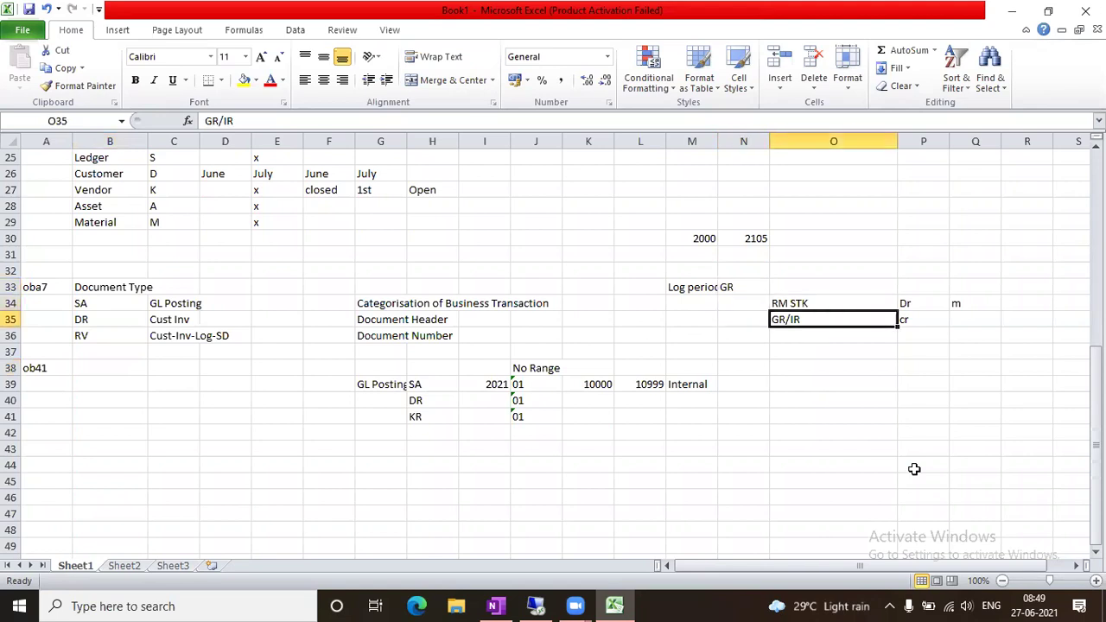
{"action": "key", "text": "Up"}
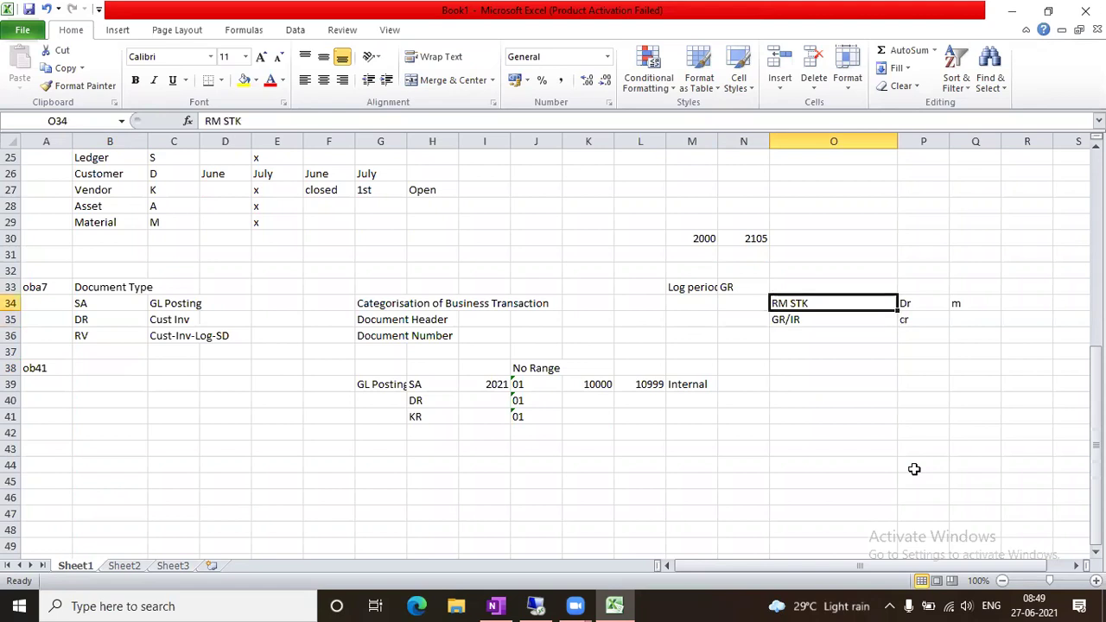
{"action": "key", "text": "Down"}
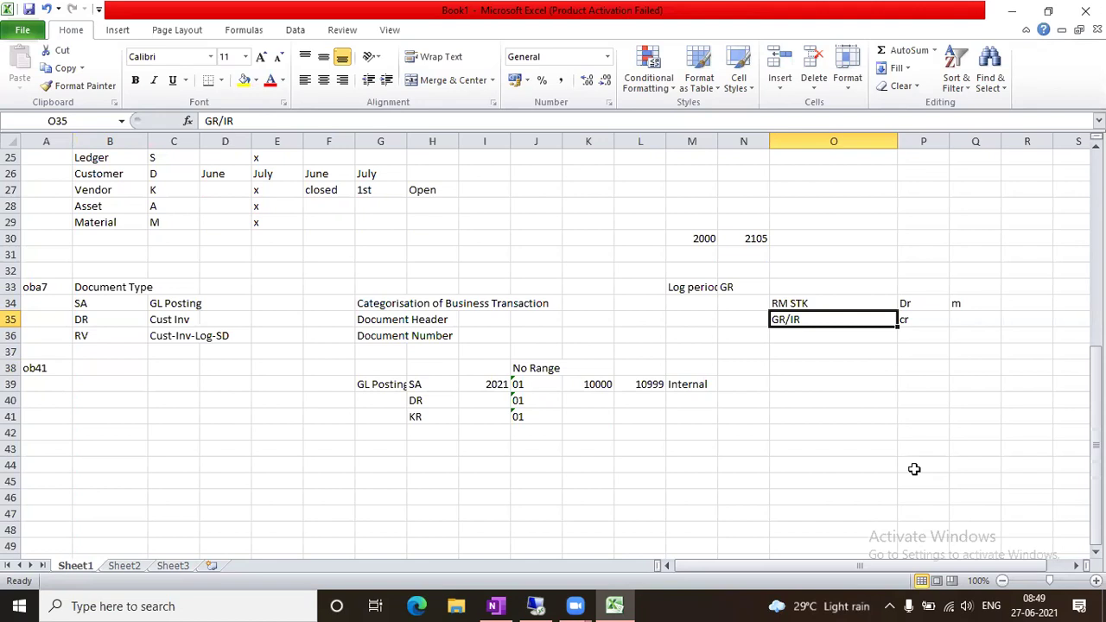
Record posting key 89 beside RM STK in N34 and 96 beside GR/IR in N35
{"action": "key", "text": "Up"}
{"action": "key", "text": "Left"}
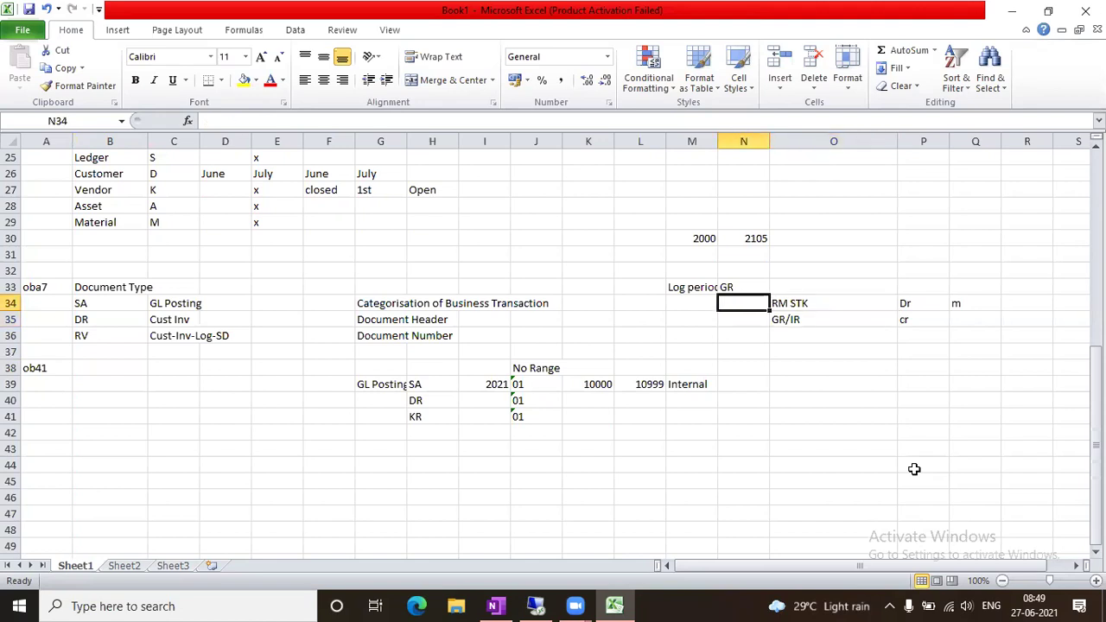
{"action": "type", "text": "89"}
{"action": "key", "text": "Tab"}
{"action": "key", "text": "Down"}
{"action": "key", "text": "Left"}
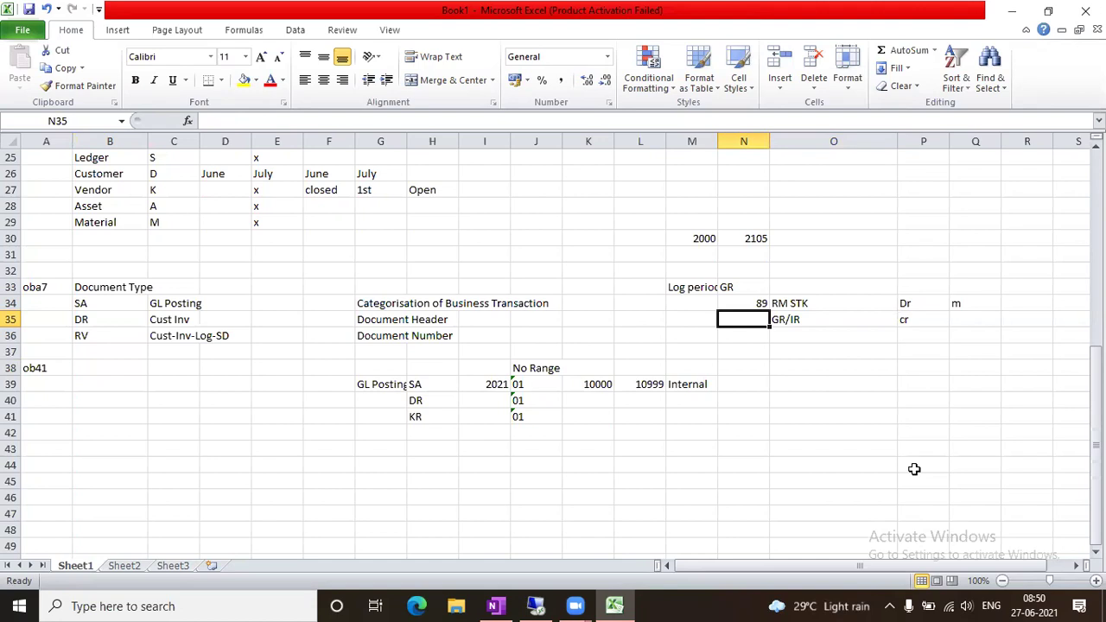
{"action": "type", "text": "96"}
{"action": "key", "text": "Tab"}
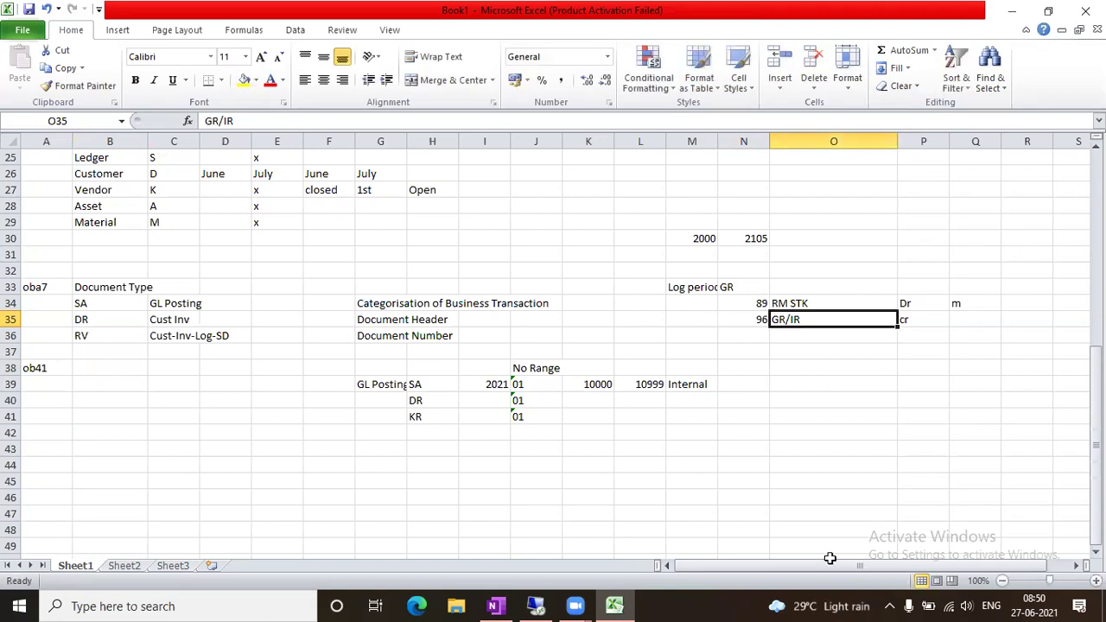
{"action": "left_click", "coordinate": [541, 597]}
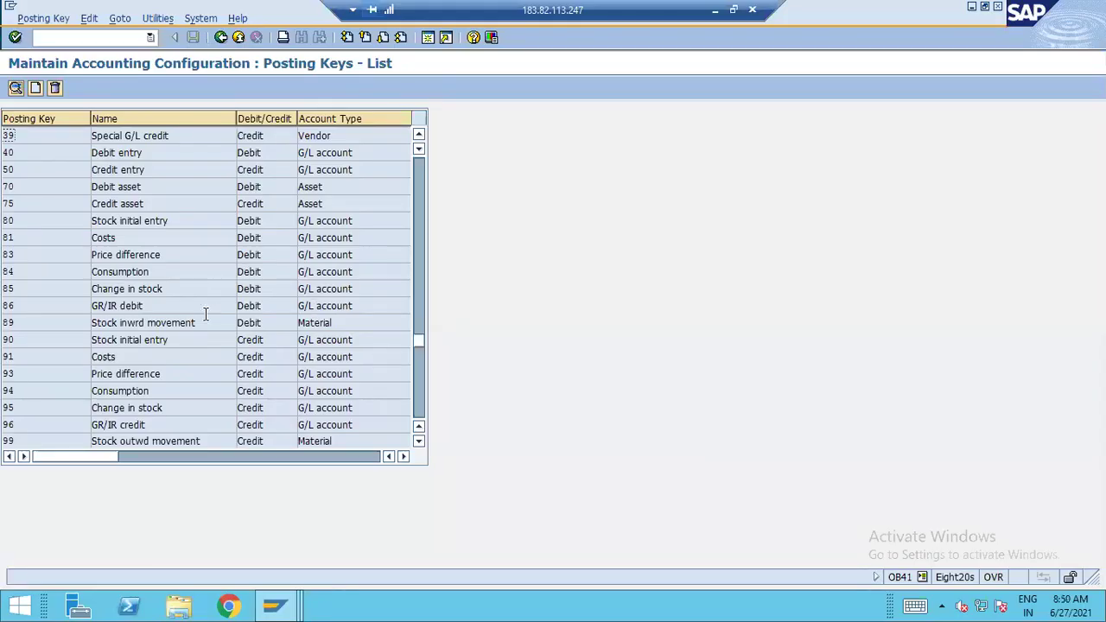
Highlight the names of posting keys 89 and 96, check the Excel notes, then return to SAP
{"action": "left_click_drag", "start_coordinate": [120, 322], "coordinate": [266, 332]}
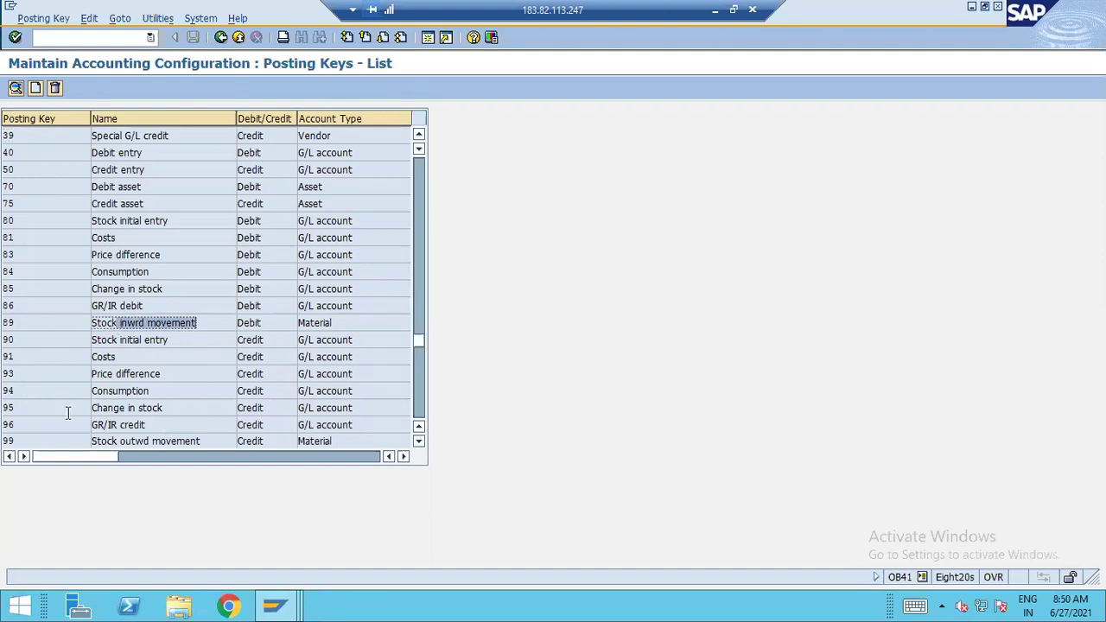
{"action": "left_click_drag", "start_coordinate": [91, 424], "coordinate": [371, 427]}
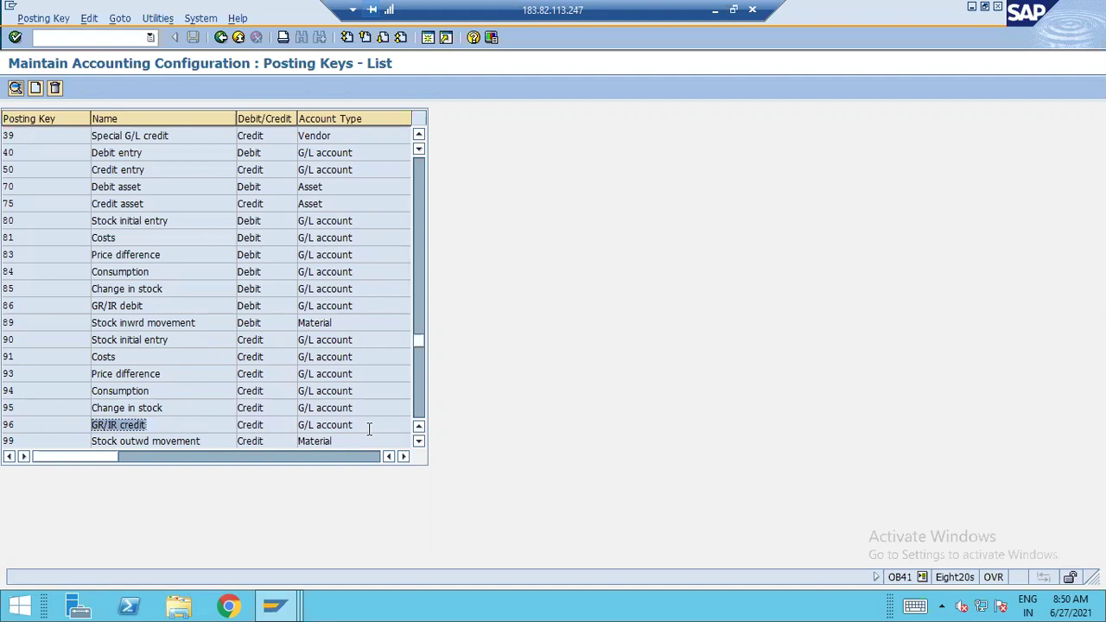
{"action": "left_click", "coordinate": [714, 10]}
{"action": "left_click", "coordinate": [780, 364]}
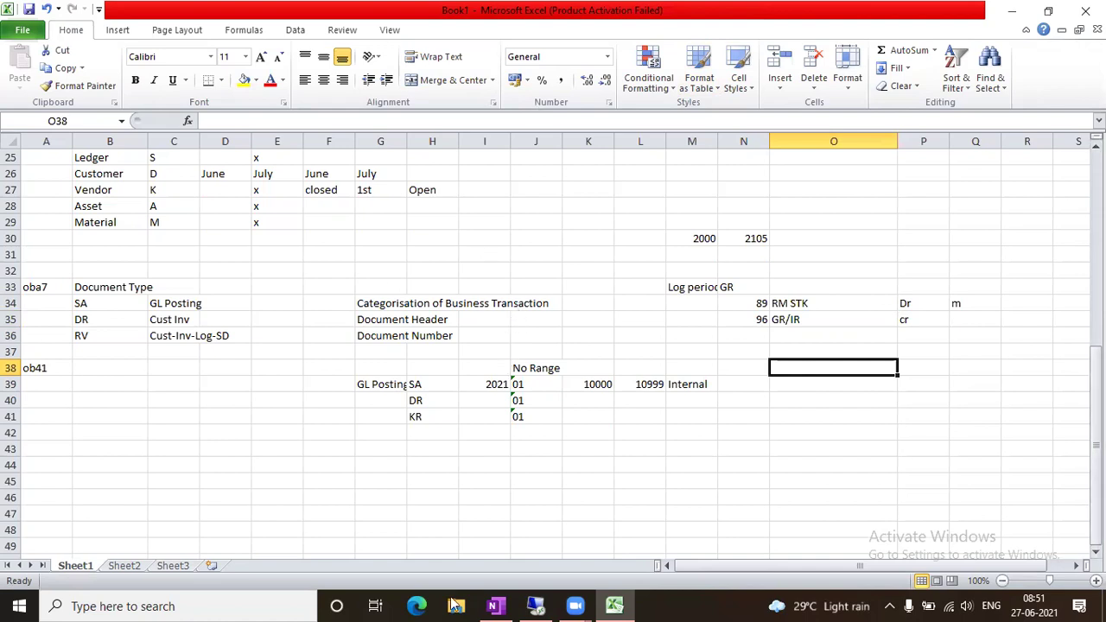
{"action": "left_click", "coordinate": [544, 605]}
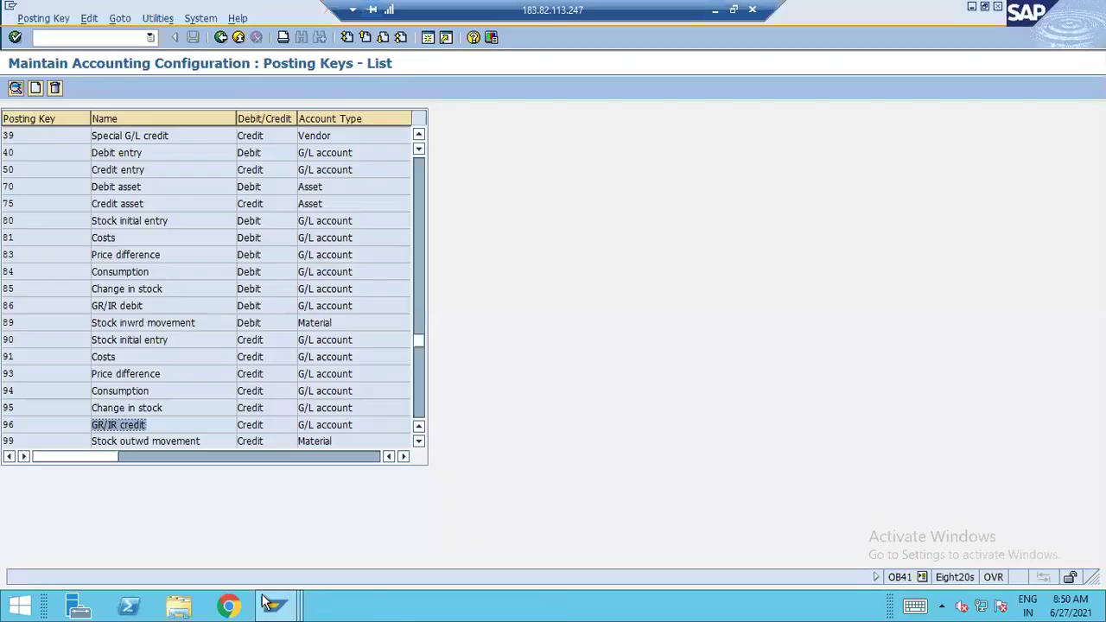
Open the G/L account document entry screen with /nfb50
{"action": "mouse_move", "coordinate": [275, 604]}
{"action": "left_click", "coordinate": [510, 497]}
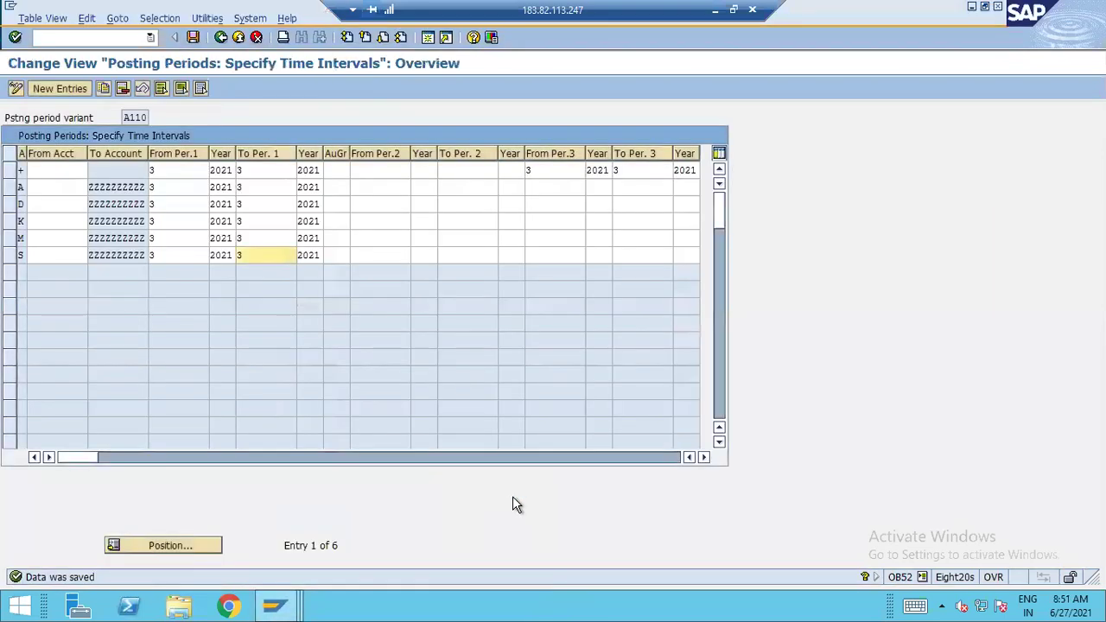
{"action": "type", "text": "/"}
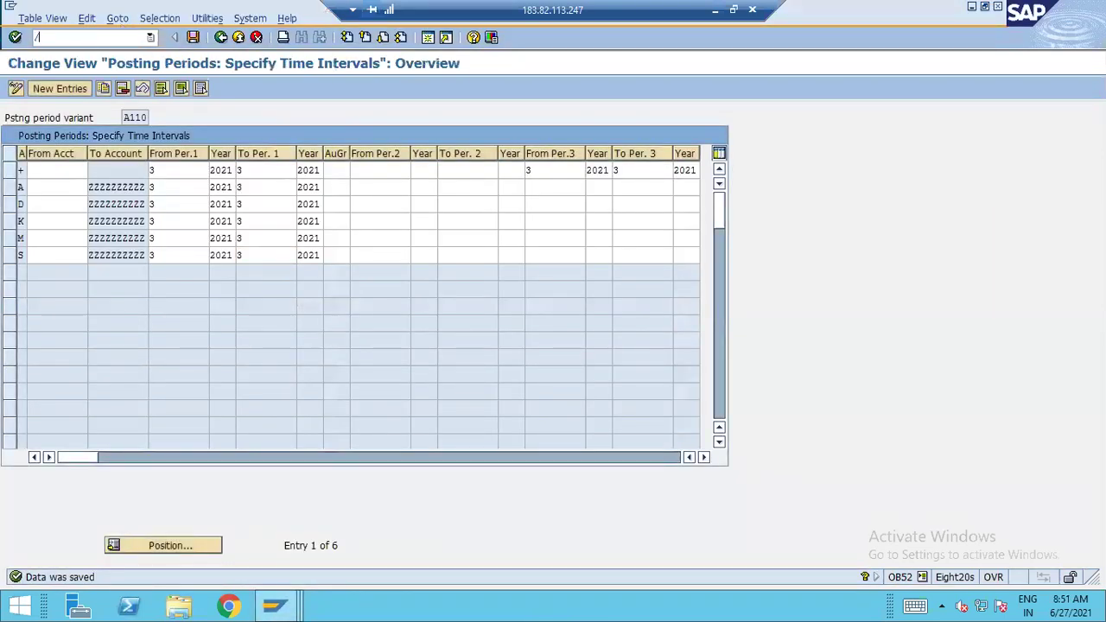
{"action": "type", "text": "nfb50"}
{"action": "key", "text": "BackSpace"}
{"action": "key", "text": "Return"}
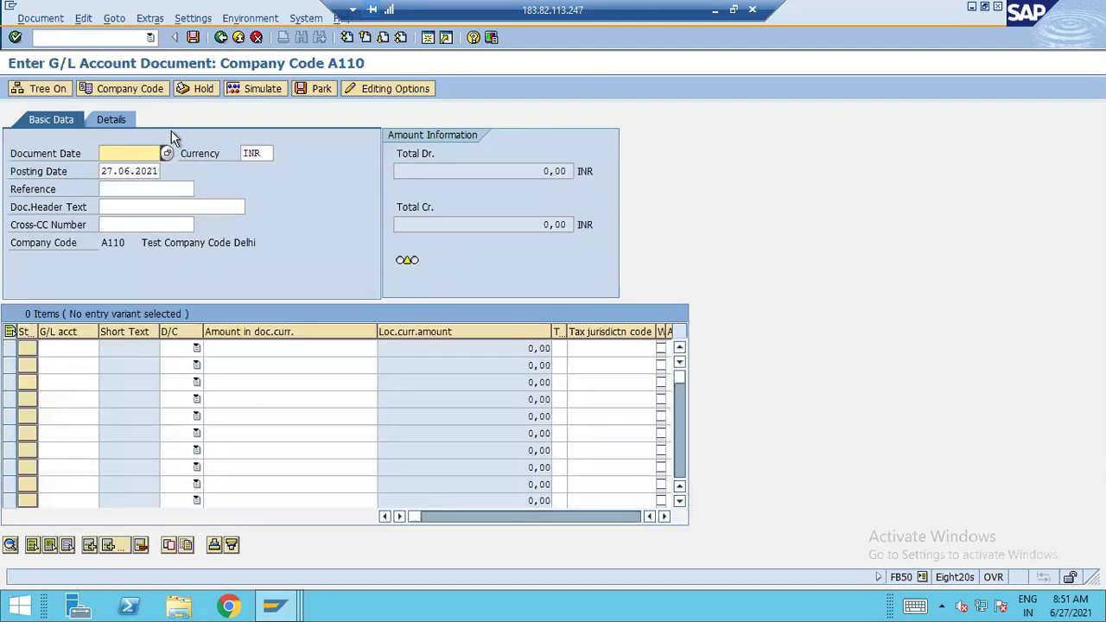
Enter document date 27.06.2021 and a first line debiting 120 to account 1001 Wages
{"action": "left_click", "coordinate": [134, 154]}
{"action": "left_click", "coordinate": [384, 309]}
{"action": "key", "text": "F4"}
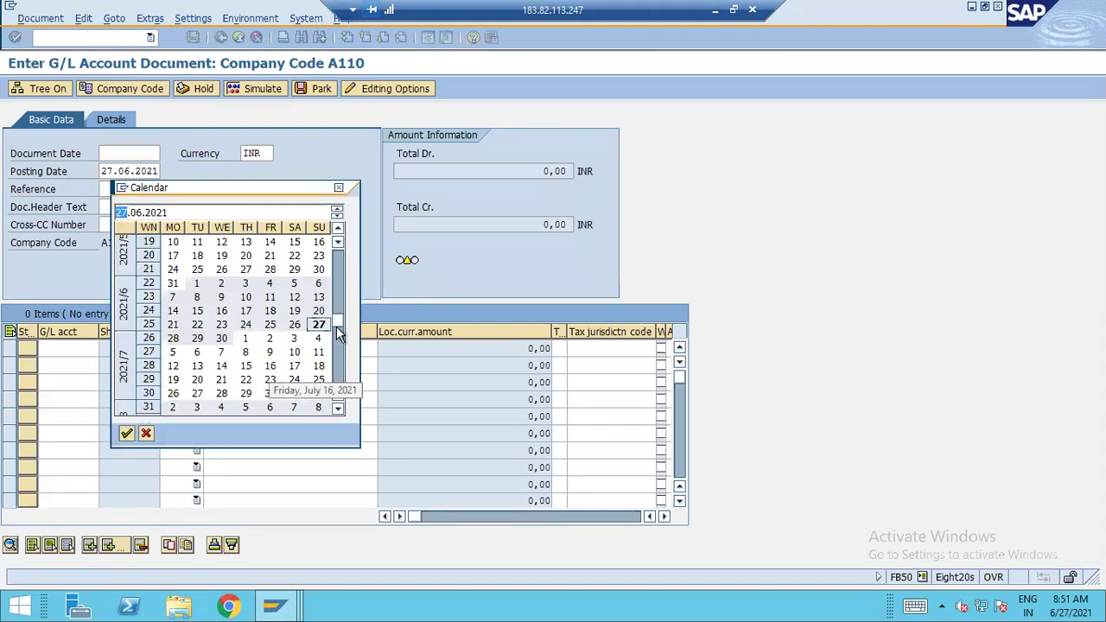
{"action": "double_click", "coordinate": [317, 298]}
{"action": "left_click", "coordinate": [60, 345]}
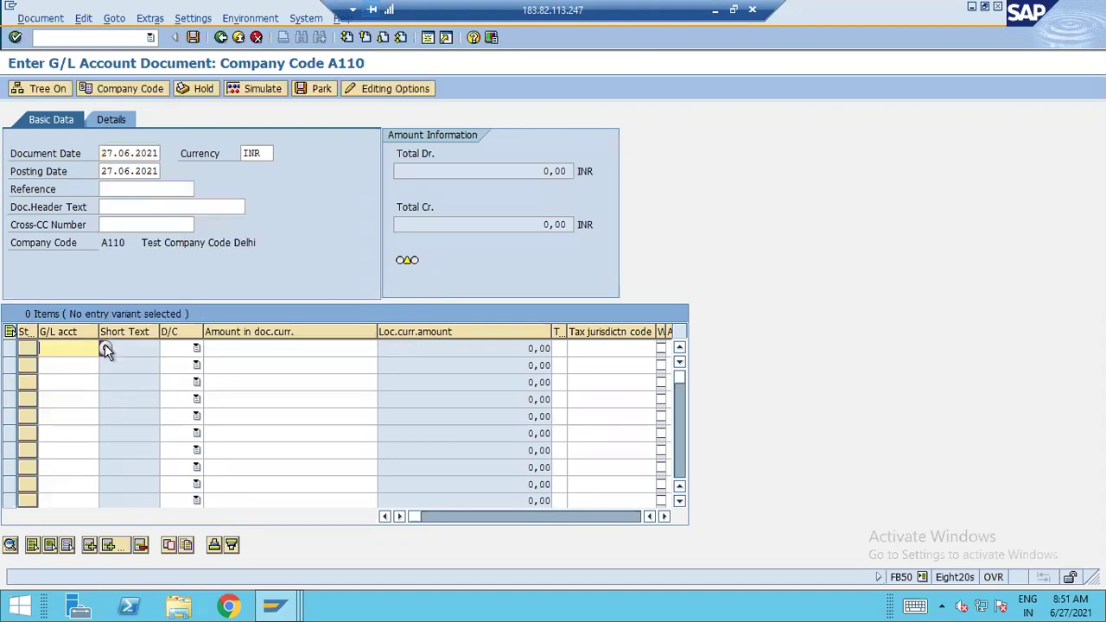
{"action": "left_click", "coordinate": [104, 345]}
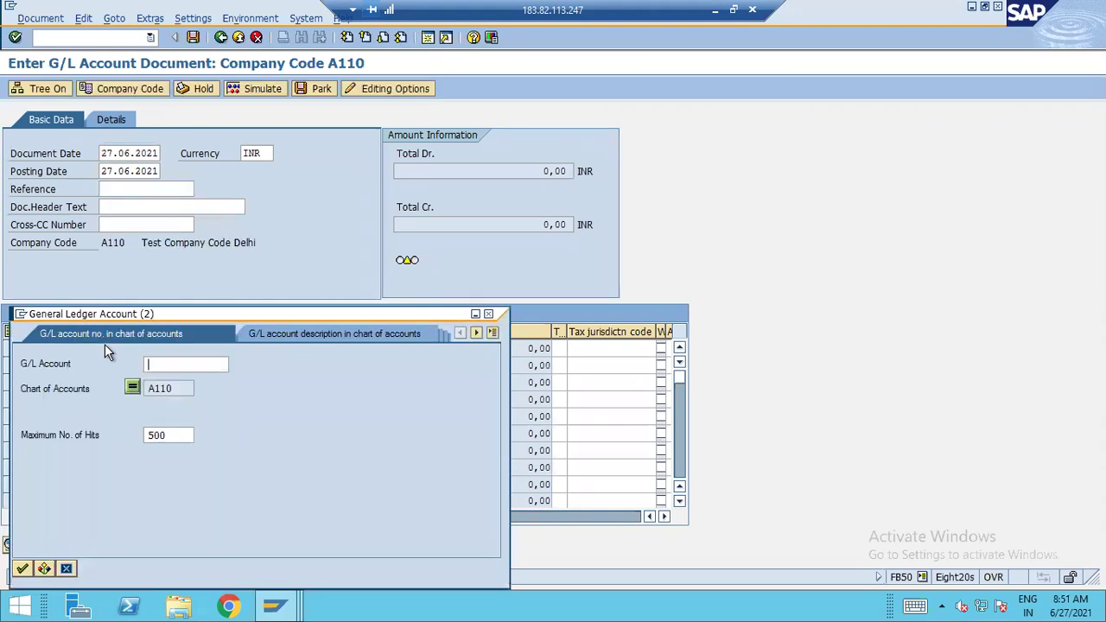
{"action": "key", "text": "Return"}
{"action": "double_click", "coordinate": [119, 119]}
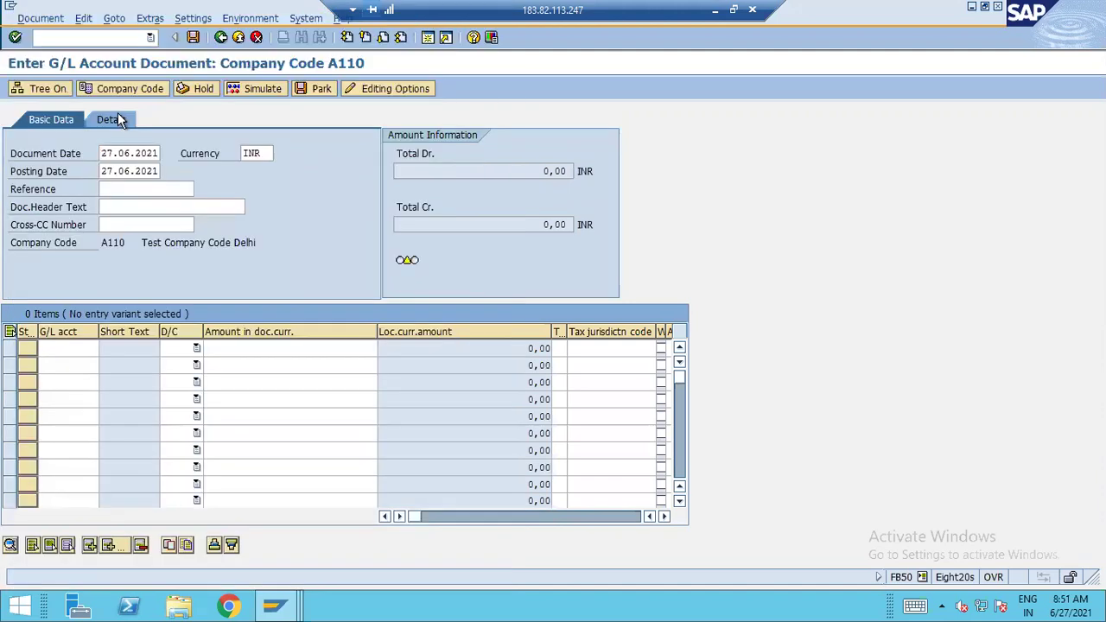
{"action": "type", "text": "12"}
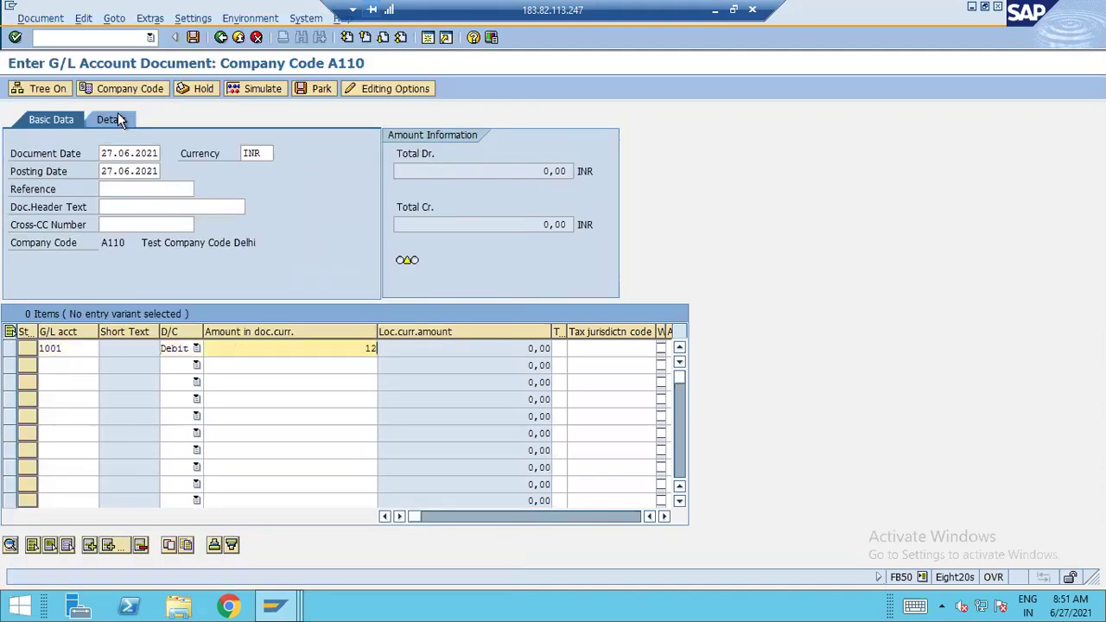
{"action": "type", "text": "0"}
{"action": "key", "text": "Tab"}
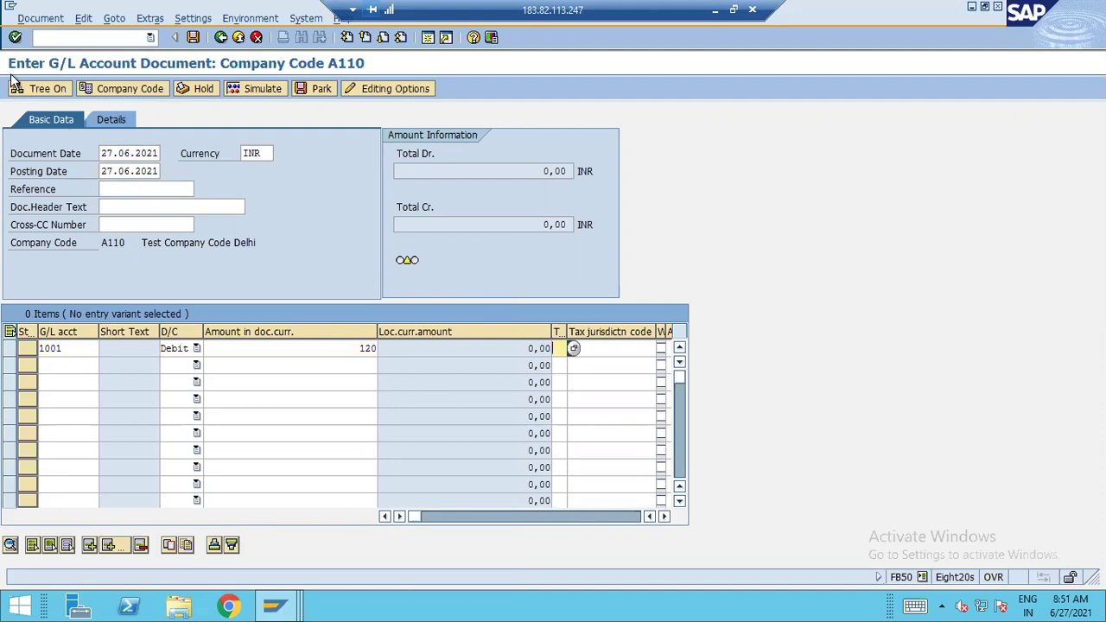
Add account 3000 Bank Acct-Offsetting as the credit line, then bring up the posting keys list
{"action": "left_click", "coordinate": [69, 371]}
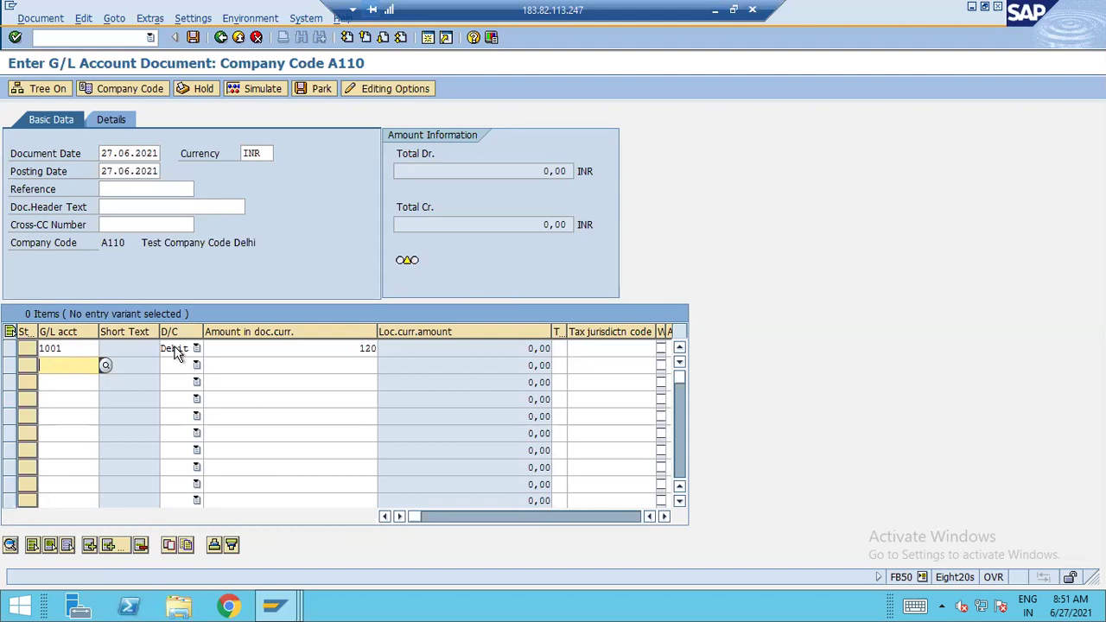
{"action": "left_click", "coordinate": [104, 365]}
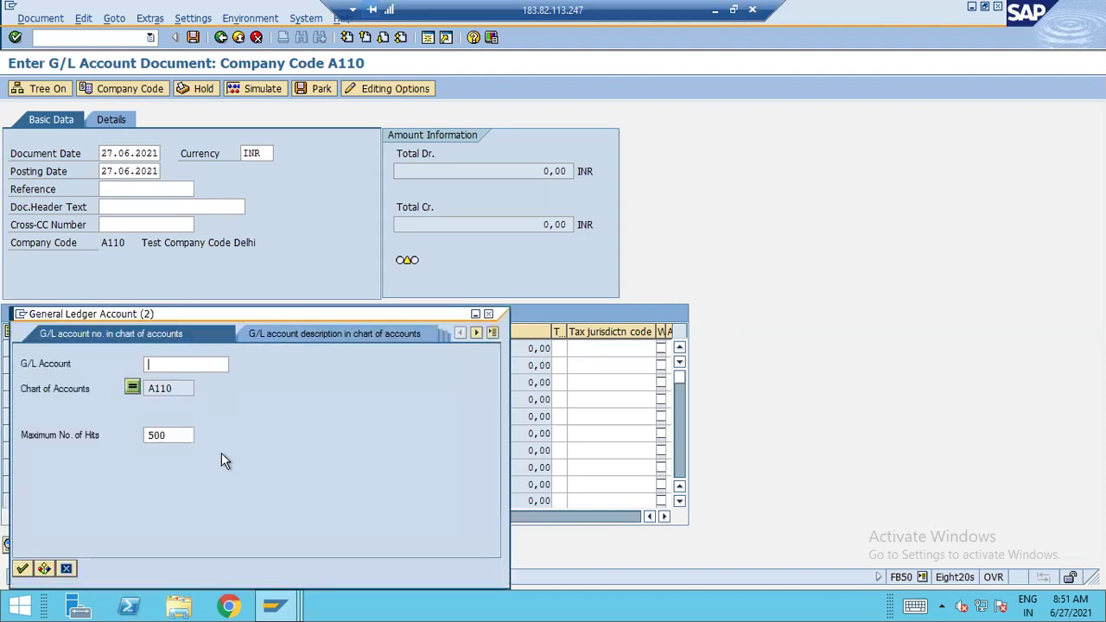
{"action": "key", "text": "Return"}
{"action": "left_click", "coordinate": [167, 164]}
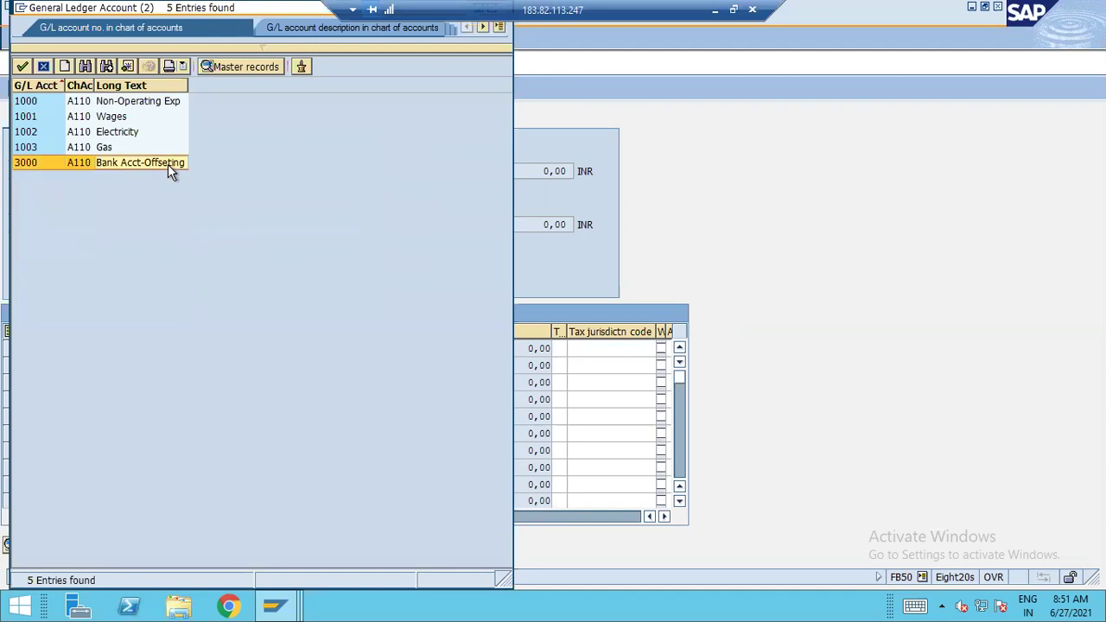
{"action": "left_click", "coordinate": [168, 164]}
{"action": "key", "text": "Tab"}
{"action": "key", "text": "Tab"}
{"action": "key", "text": "Down"}
{"action": "key", "text": "Tab"}
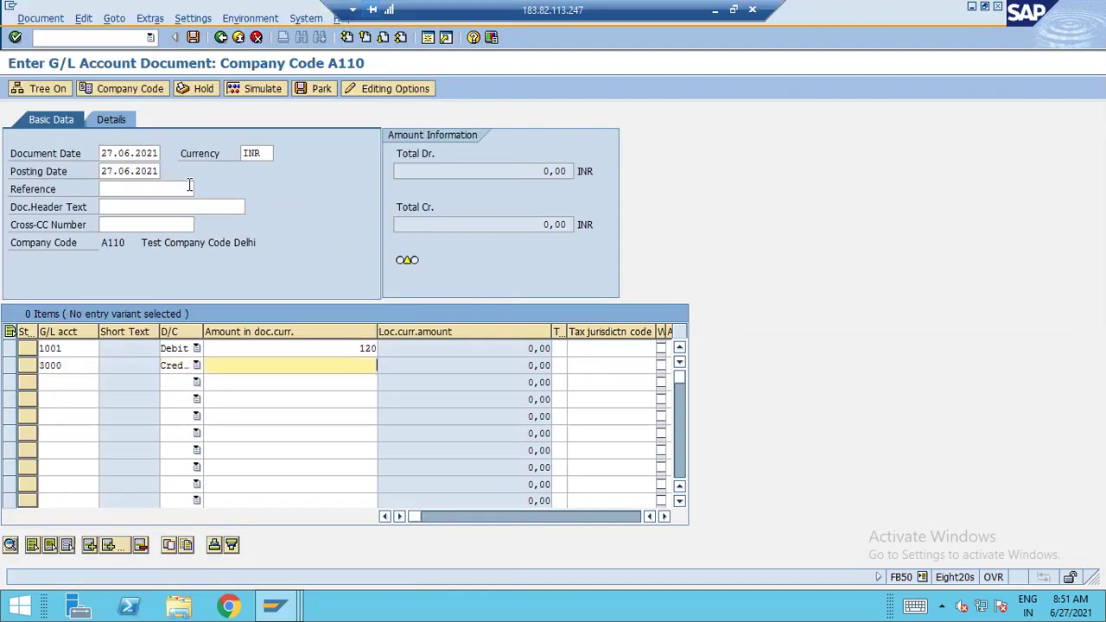
{"action": "left_click", "coordinate": [275, 605]}
{"action": "left_click", "coordinate": [302, 523]}
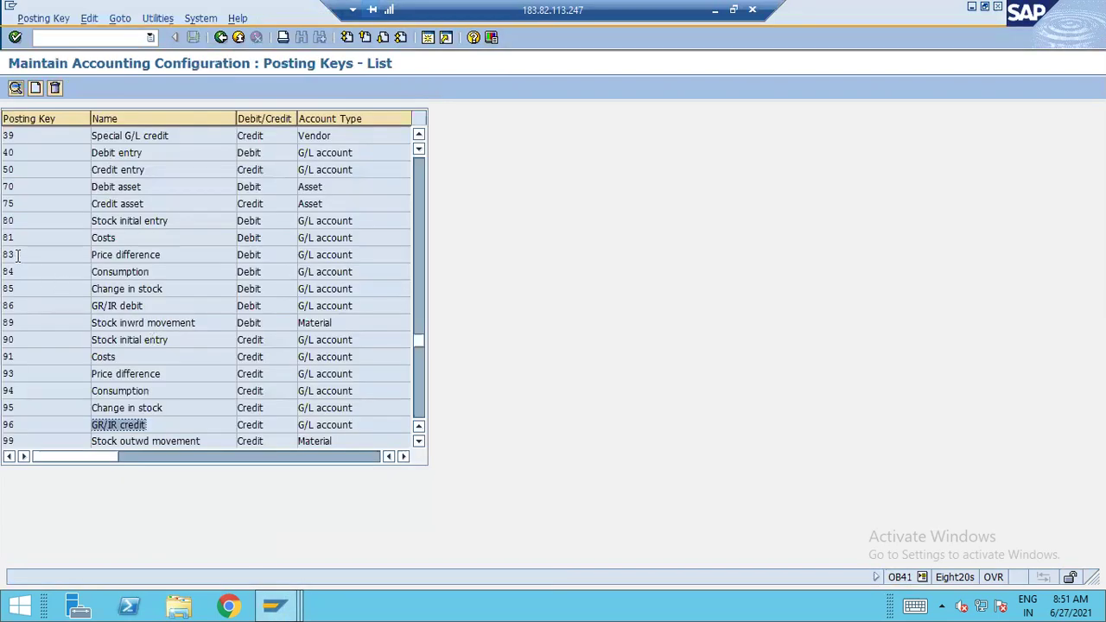
Check posting key 40 (debit entry) and posting key 50 (credit entry) in the list
{"action": "scroll", "coordinate": [23, 253], "scroll_direction": "up", "scroll_amount": 3}
{"action": "left_click", "coordinate": [164, 254]}
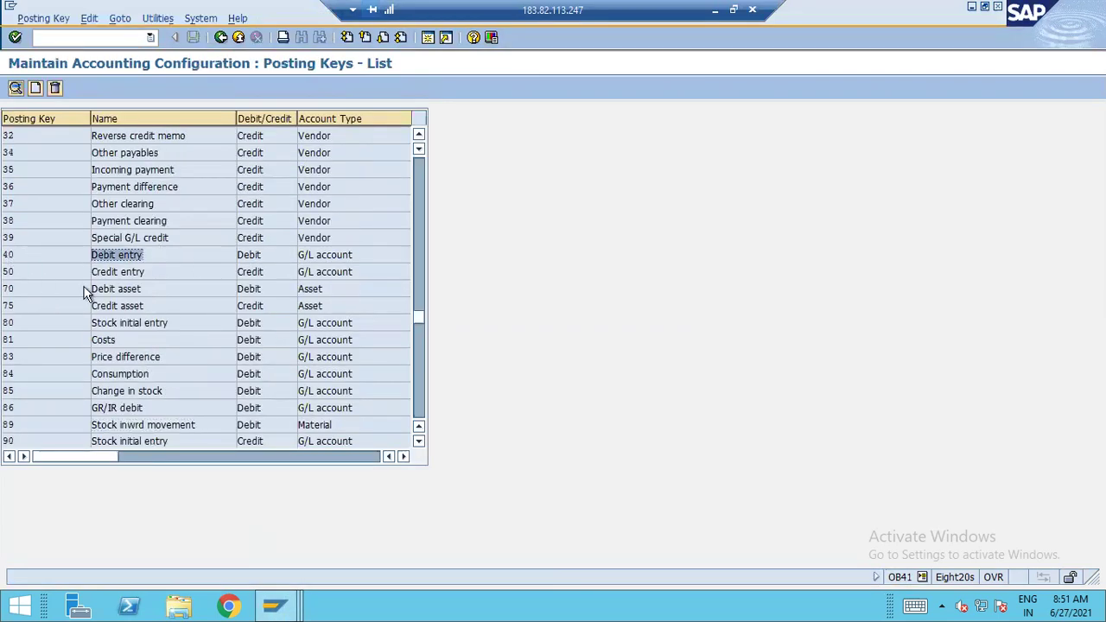
{"action": "left_click", "coordinate": [179, 273]}
Enter 120 as the credit amount for account 3000 and attempt to post the document
{"action": "key", "text": "alt+Tab"}
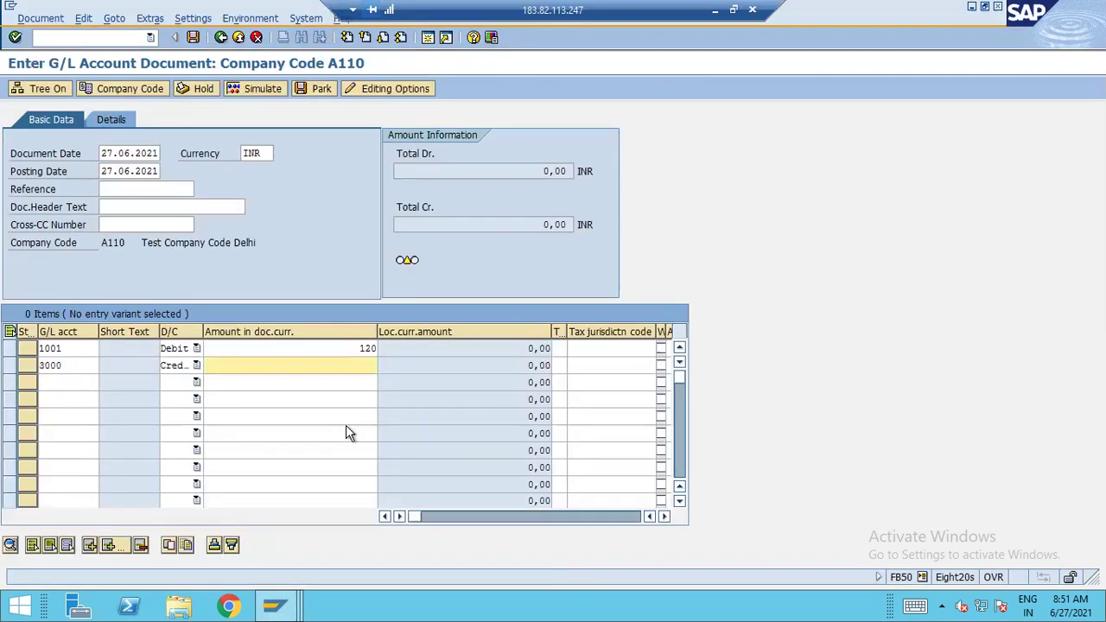
{"action": "type", "text": "120"}
{"action": "left_click", "coordinate": [193, 37]}
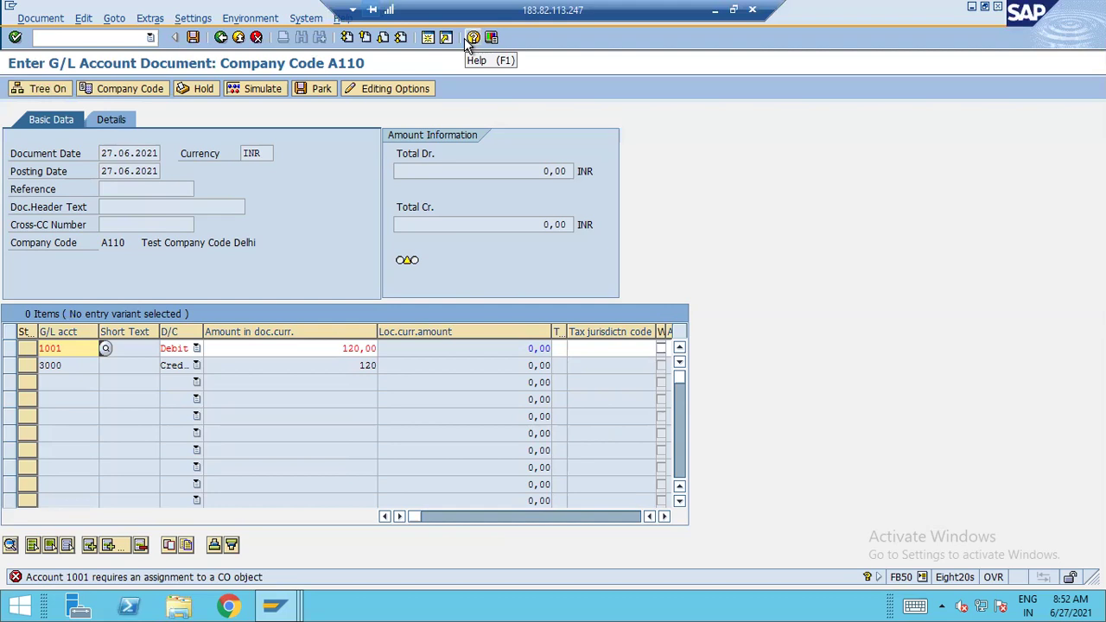
Assign cost center 10001 to the 1001 debit line and check the line items
{"action": "left_click", "coordinate": [597, 350]}
{"action": "key", "text": "Tab"}
{"action": "key", "text": "Tab"}
{"action": "key", "text": "Tab"}
{"action": "key", "text": "Tab"}
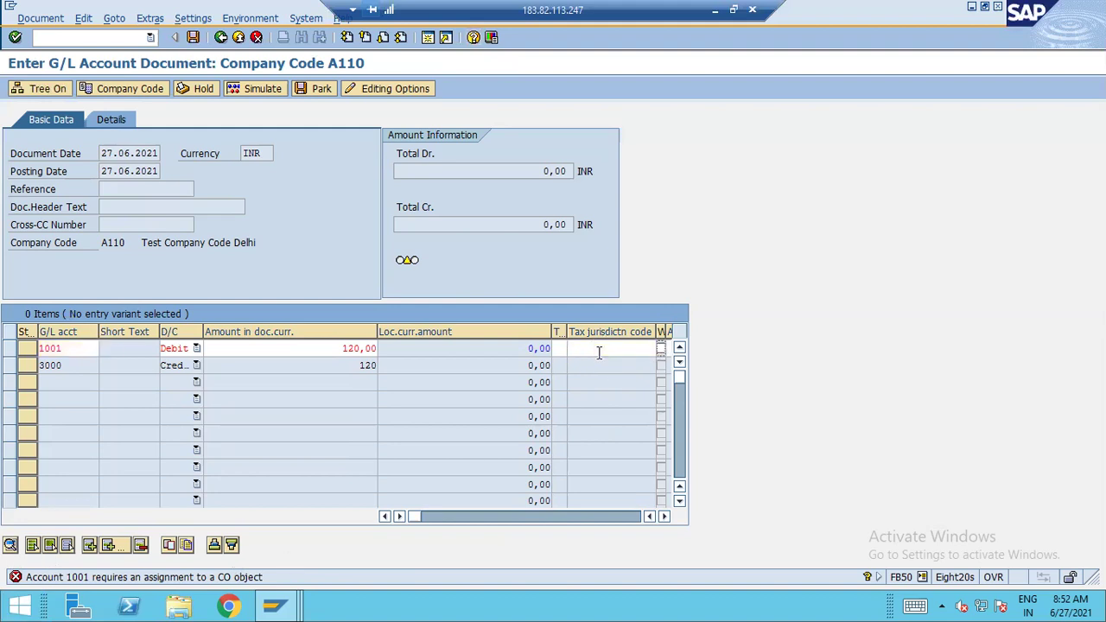
{"action": "key", "text": "Tab"}
{"action": "key", "text": "Tab"}
{"action": "key", "text": "Tab"}
{"action": "key", "text": "Tab"}
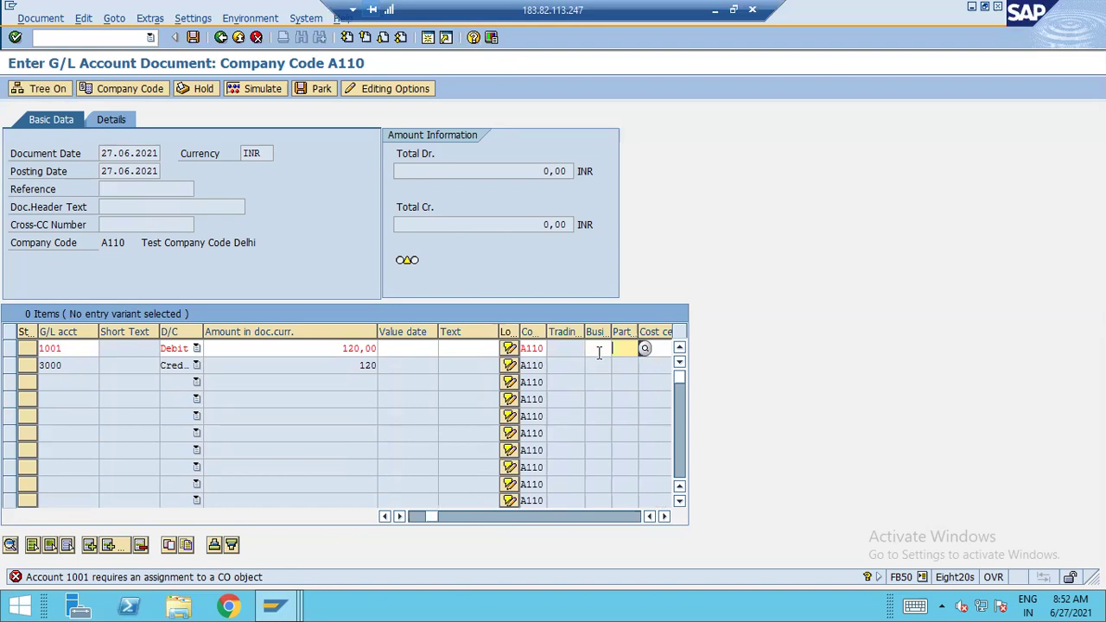
{"action": "key", "text": "Tab"}
{"action": "key", "text": "Tab"}
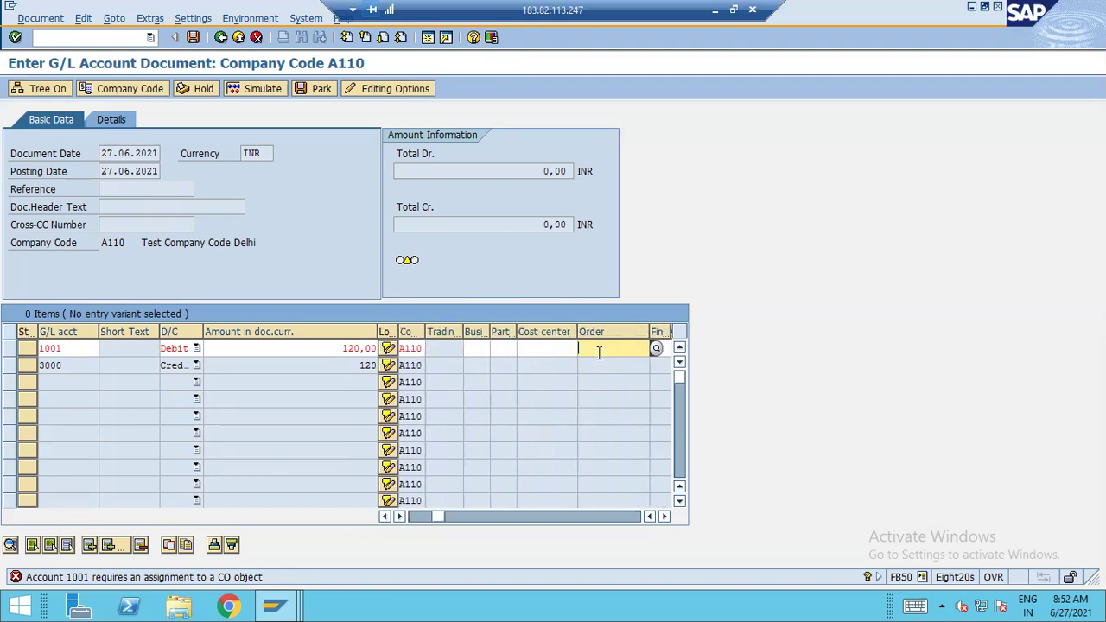
{"action": "key", "text": "shift+Tab"}
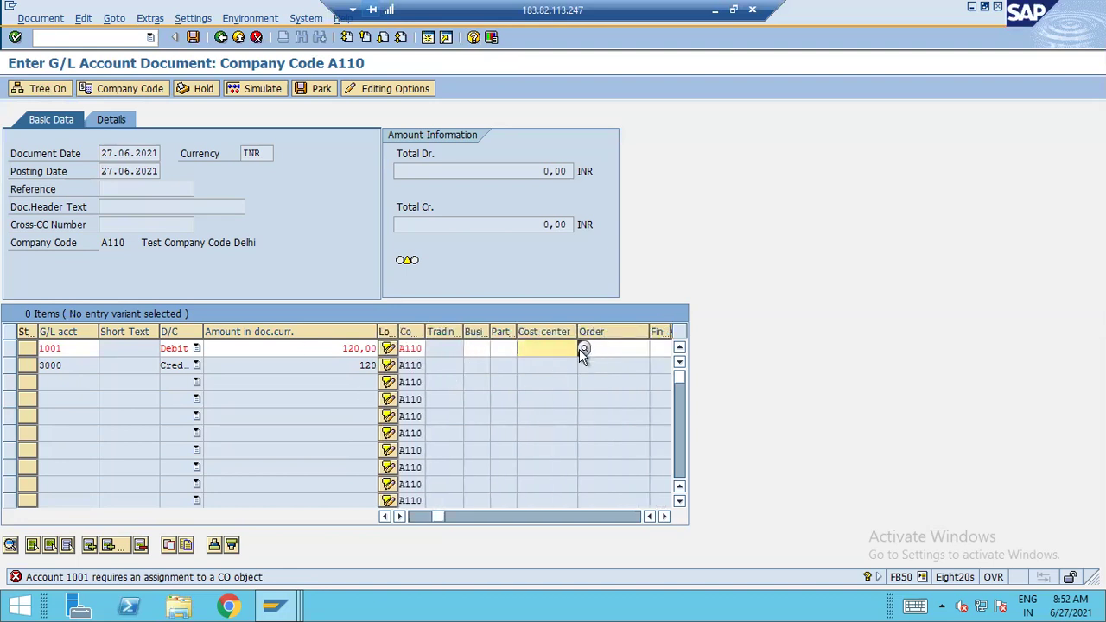
{"action": "left_click", "coordinate": [579, 348]}
{"action": "key", "text": "Return"}
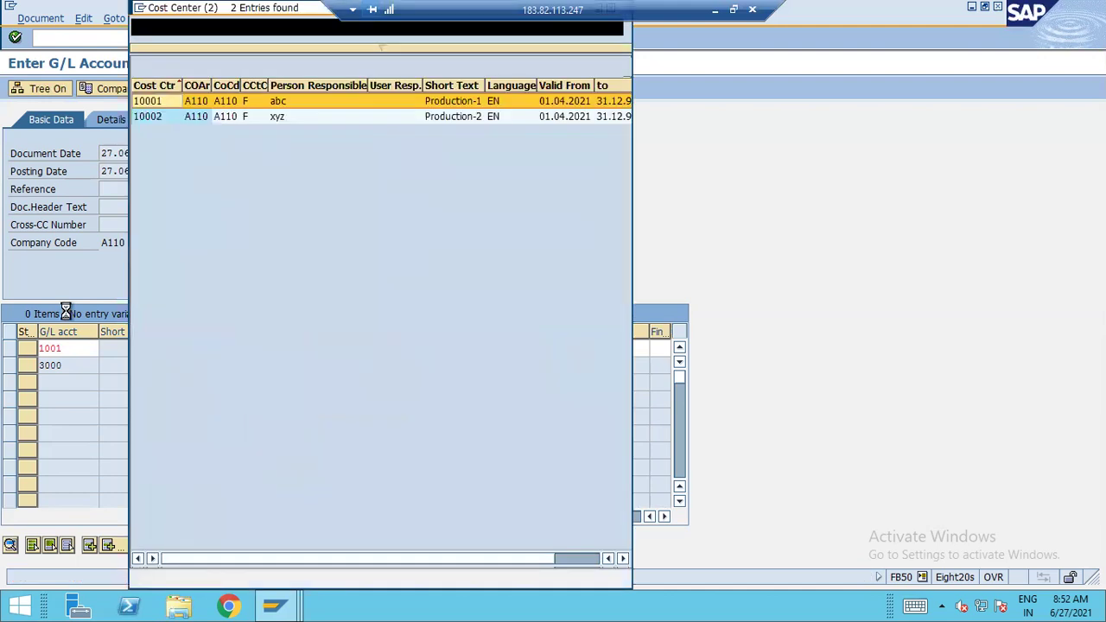
{"action": "double_click", "coordinate": [464, 100]}
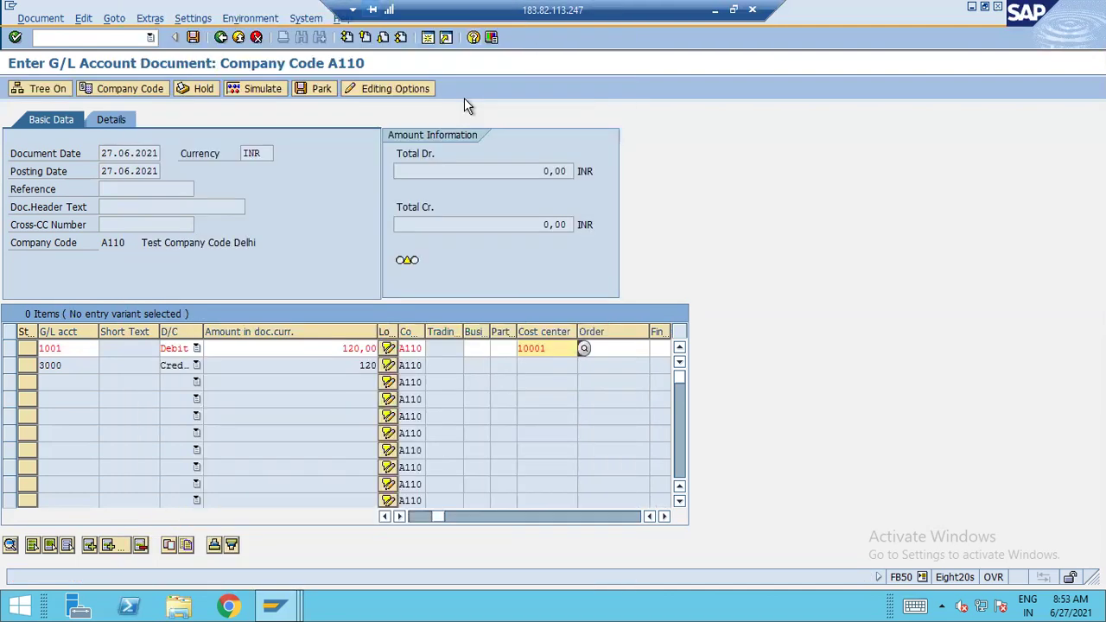
{"action": "key", "text": "Return"}
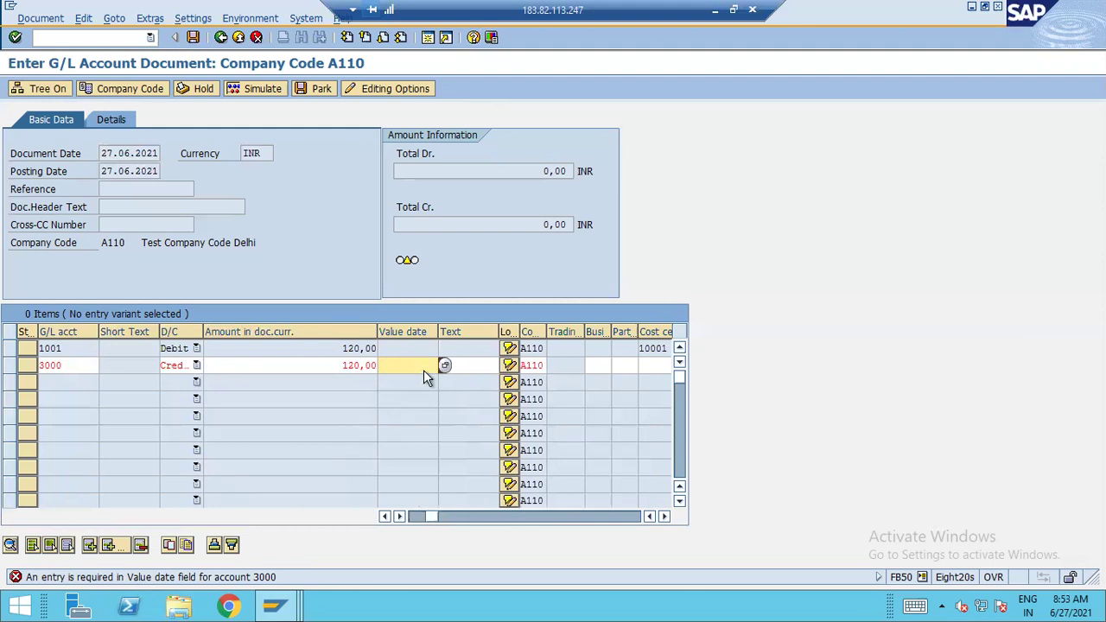
Set the credit line's value date to 27.06.2021 and post the document as 10004
{"action": "left_click", "coordinate": [445, 366]}
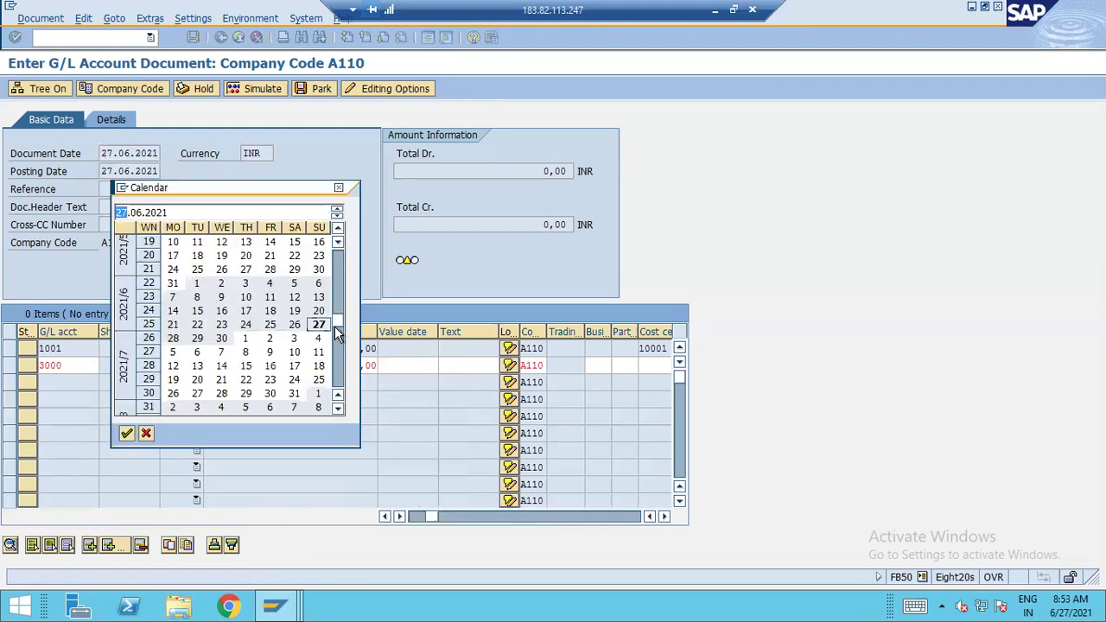
{"action": "double_click", "coordinate": [327, 326]}
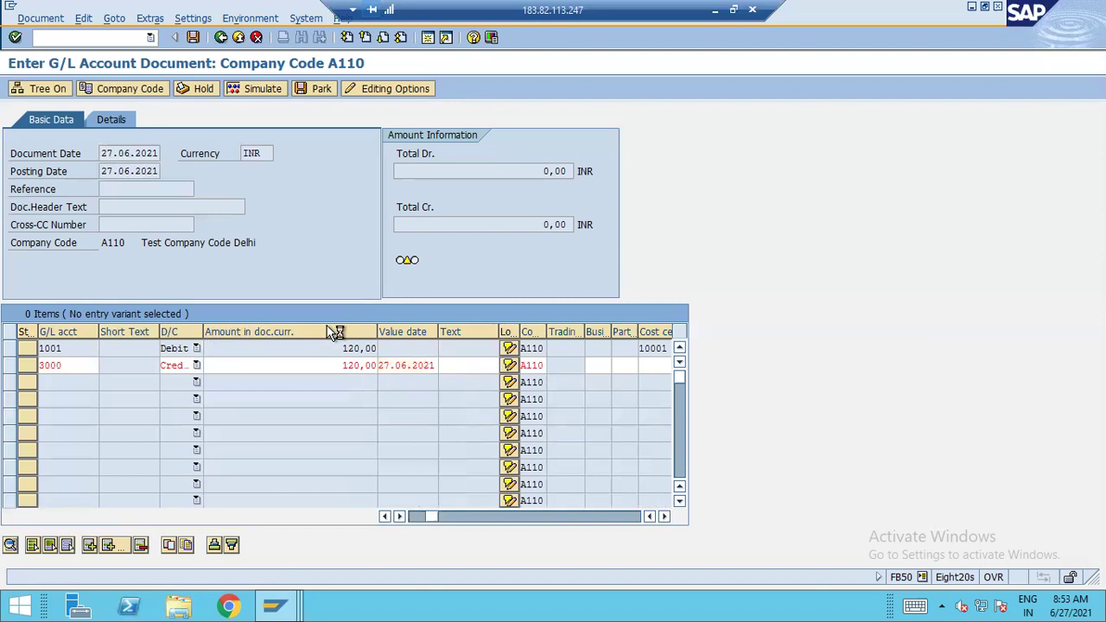
{"action": "key", "text": "ctrl+s"}
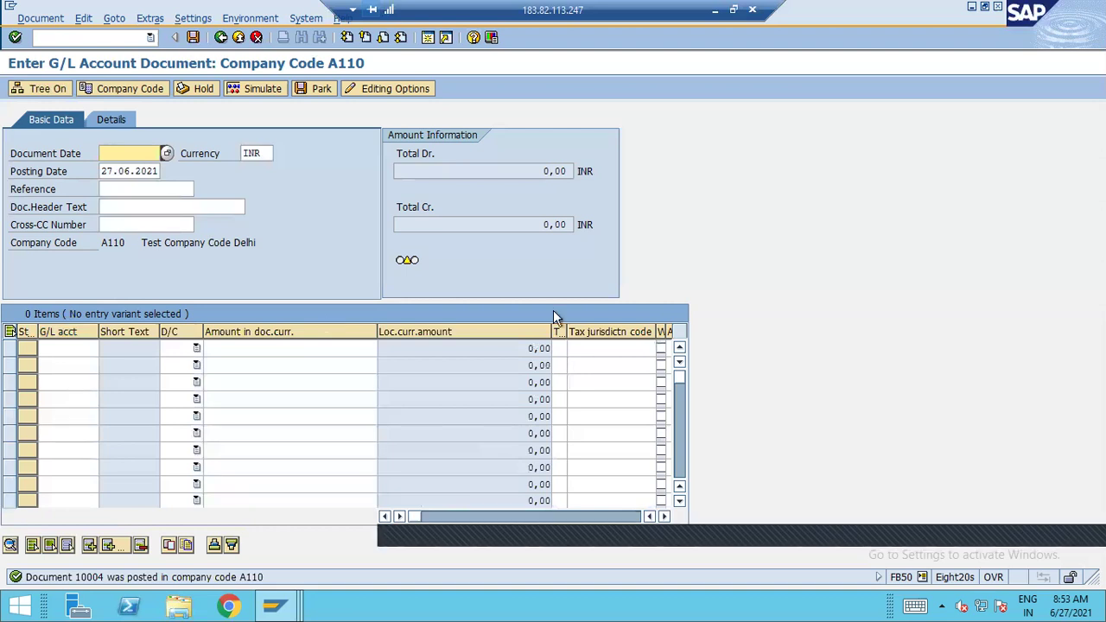
{"action": "left_click", "coordinate": [714, 9]}
{"action": "left_click", "coordinate": [645, 313]}
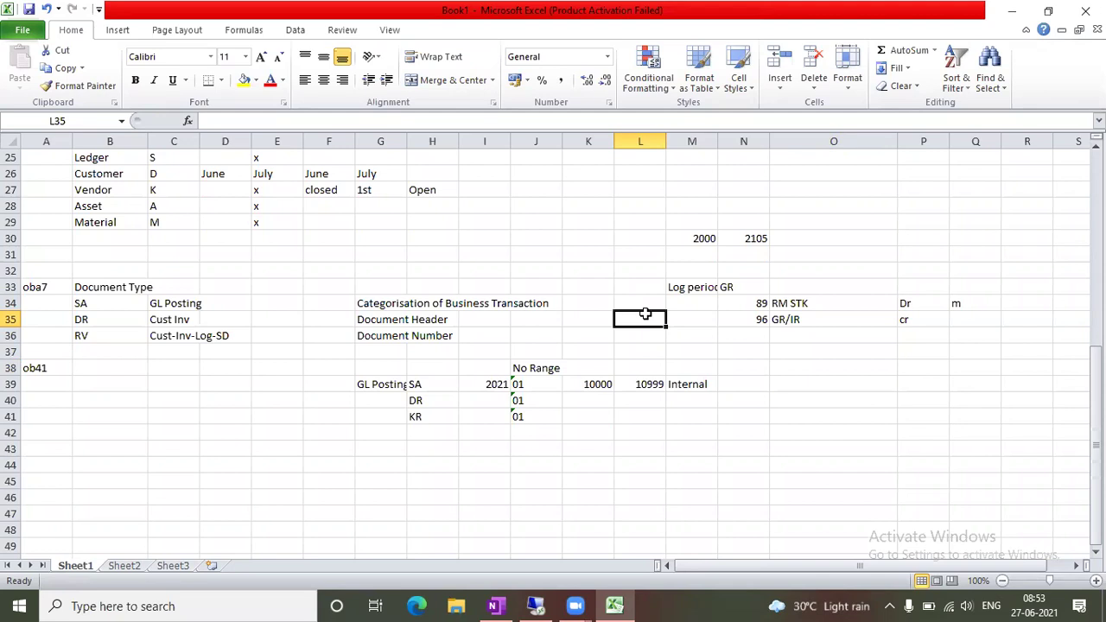
Type 'Field Status Variant' in cell B44 and 'FSG' beneath it in B45
{"action": "scroll", "coordinate": [691, 331], "scroll_direction": "down", "scroll_amount": 1}
{"action": "left_click", "coordinate": [110, 415]}
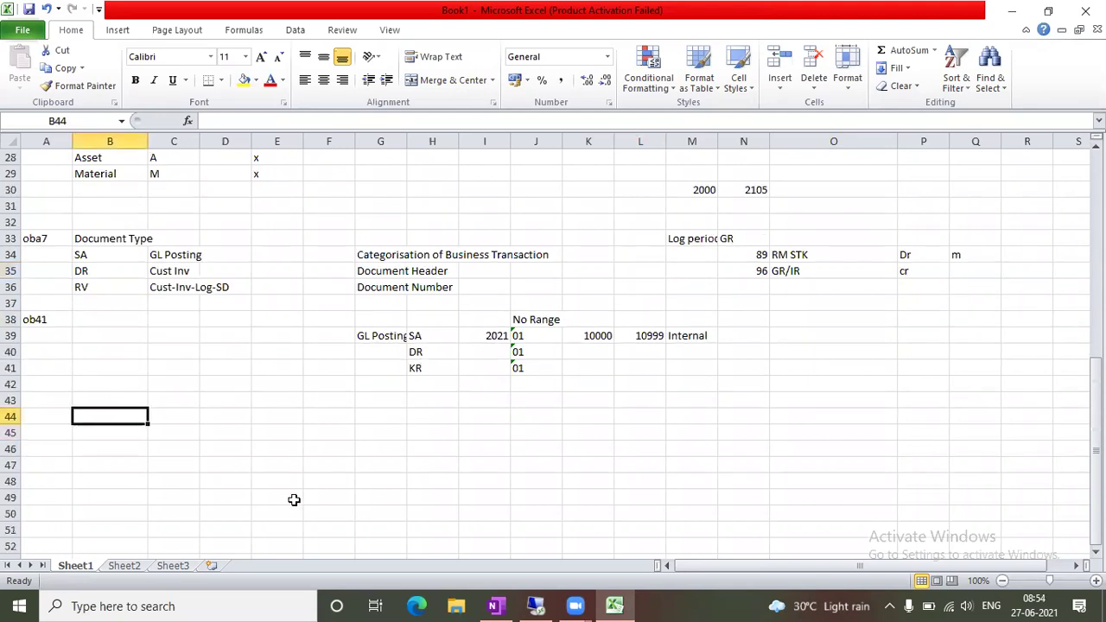
{"action": "type", "text": "F"}
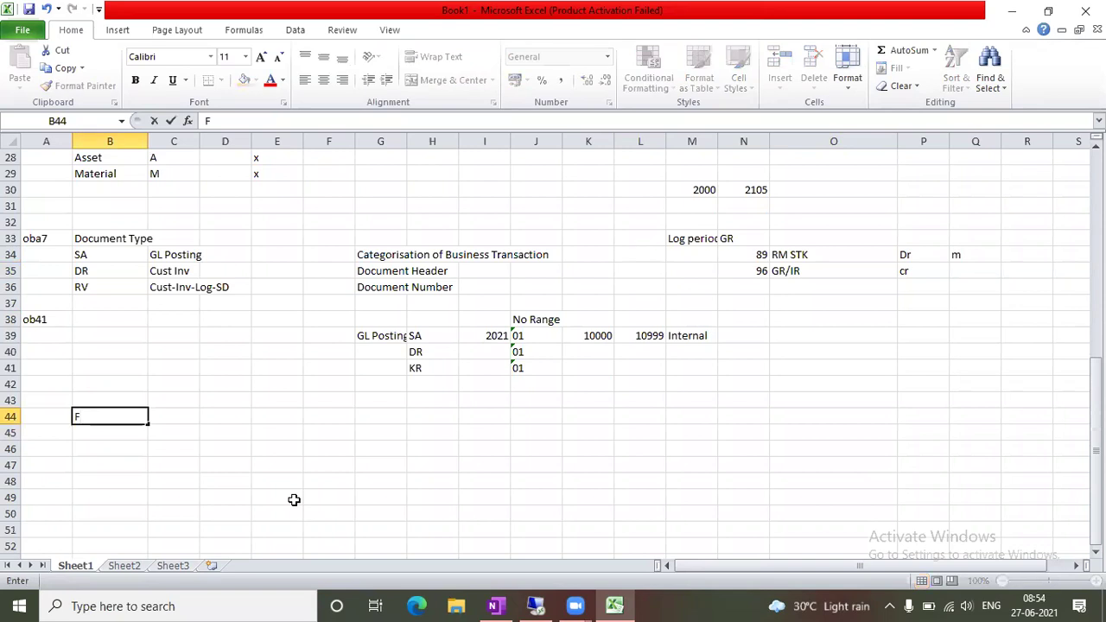
{"action": "type", "text": "ield Status Variant"}
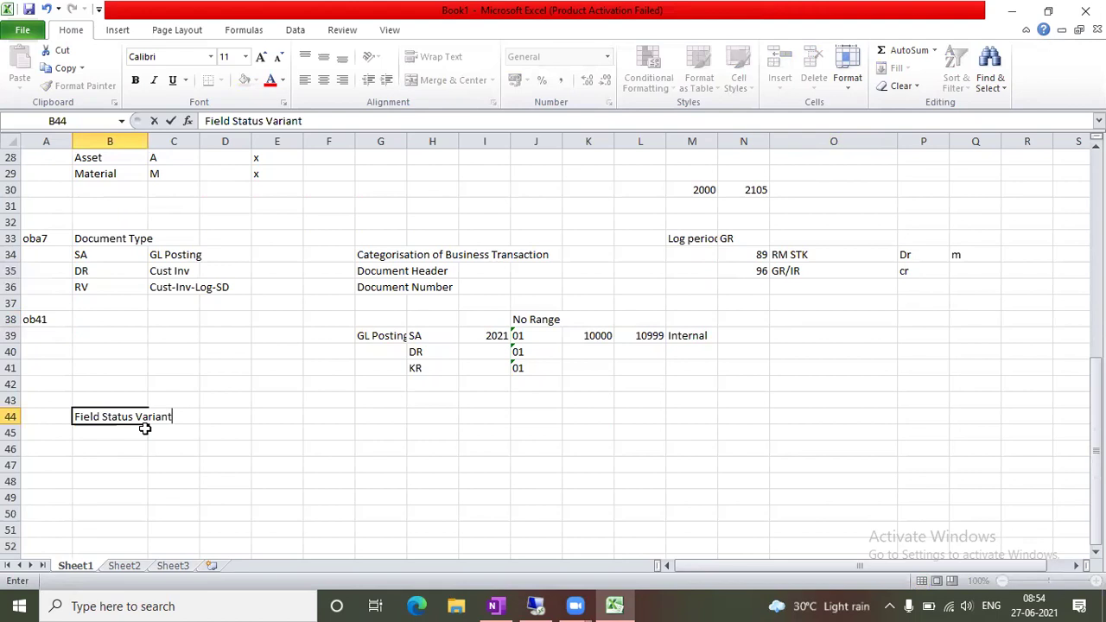
{"action": "left_click", "coordinate": [126, 464]}
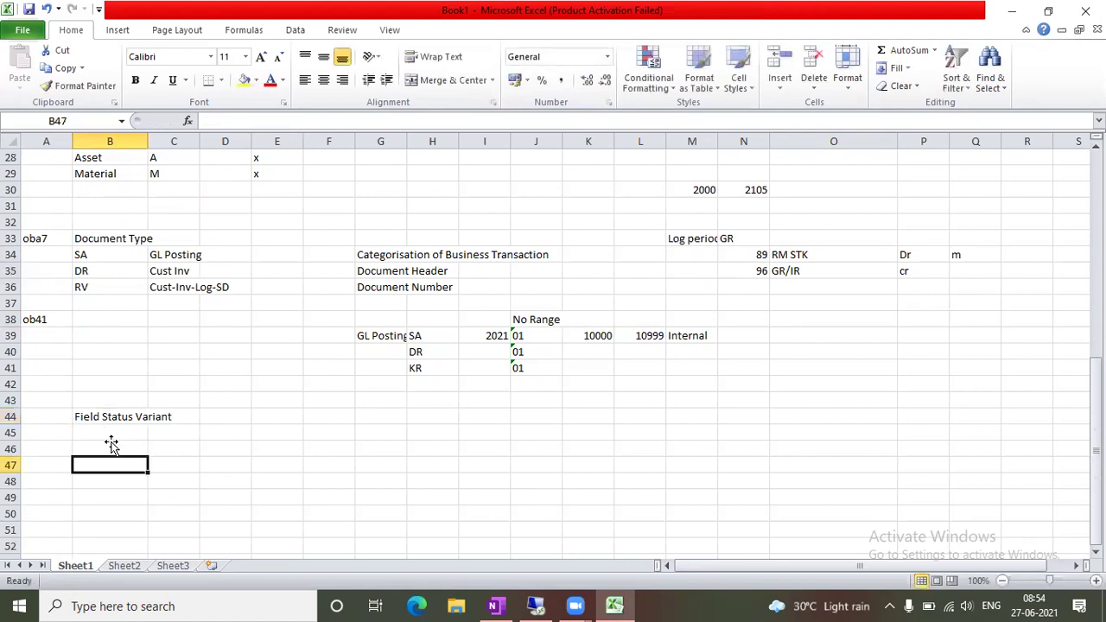
{"action": "left_click", "coordinate": [109, 434]}
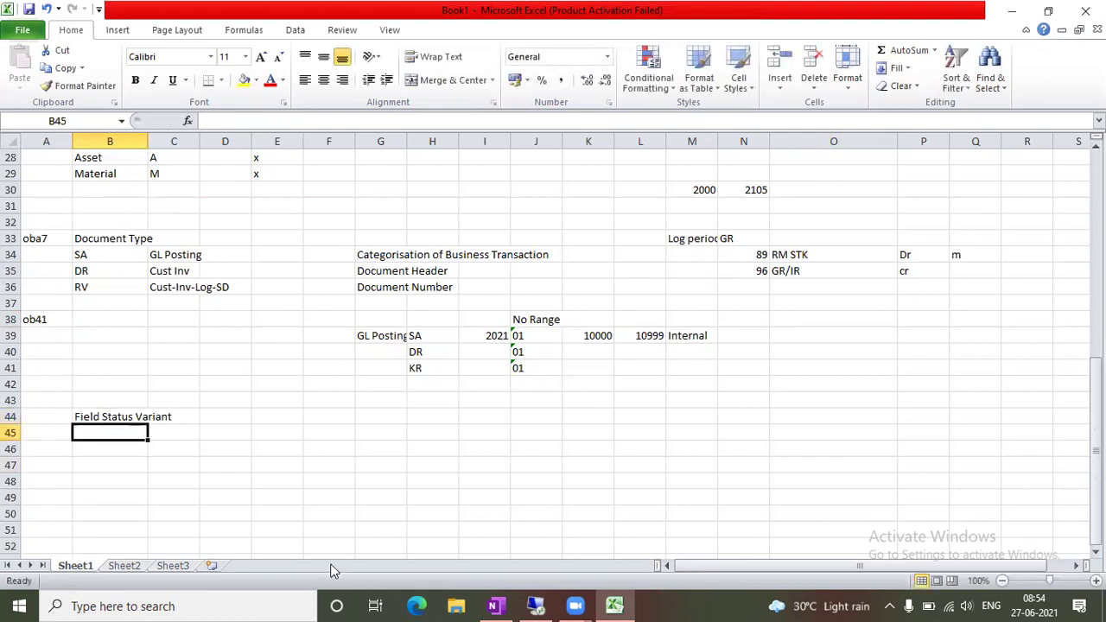
{"action": "type", "text": "FSG"}
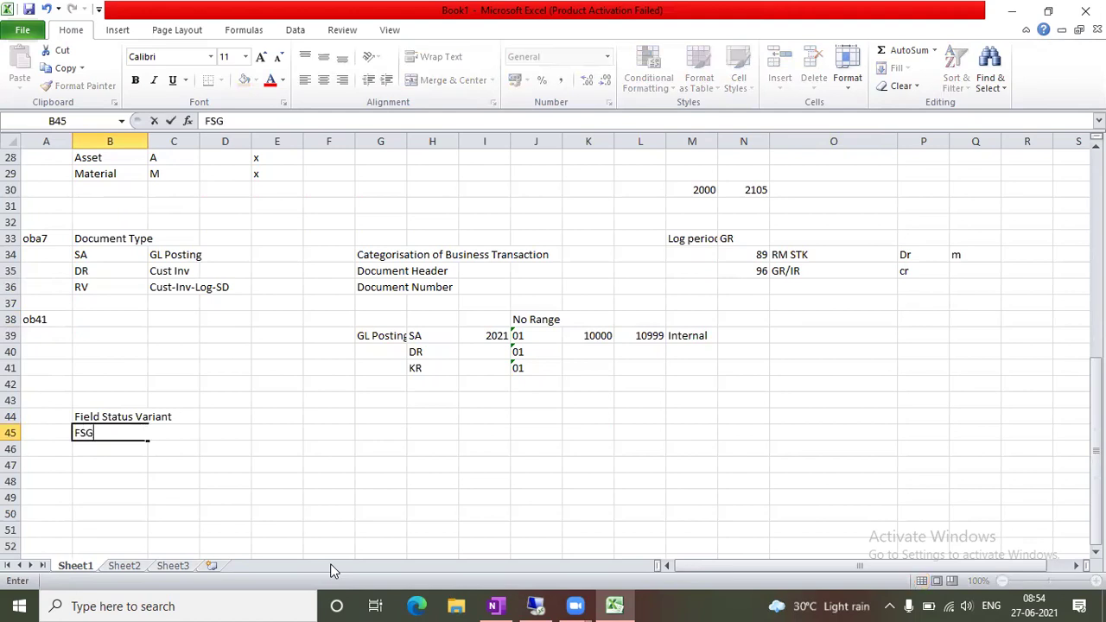
{"action": "key", "text": "Tab"}
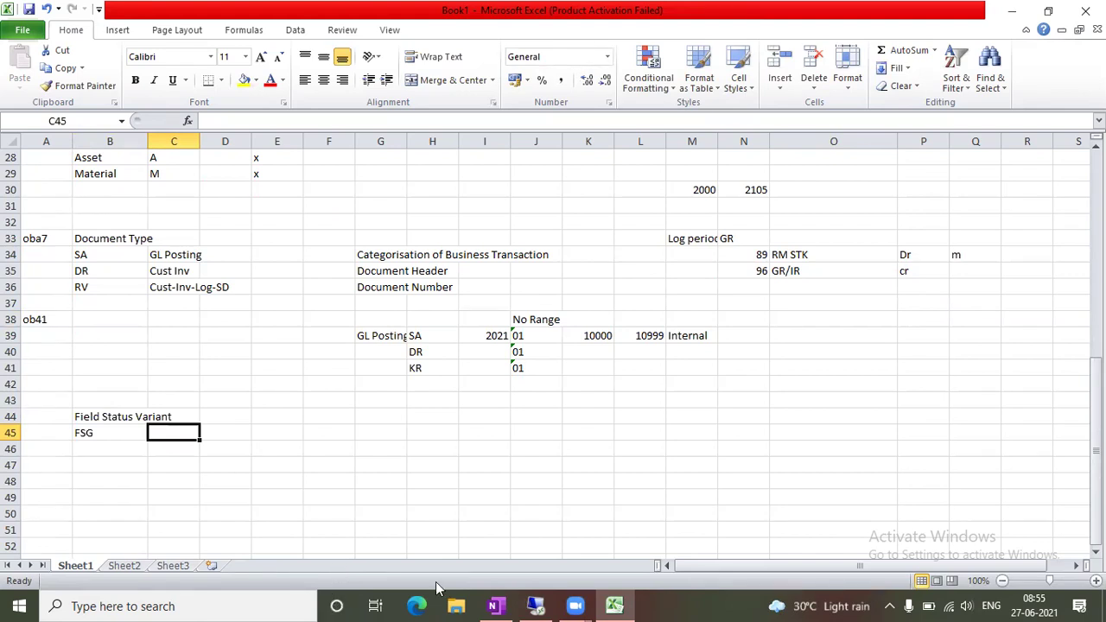
Leave the posting keys list and return to the configuration guide tree
{"action": "left_click", "coordinate": [546, 604]}
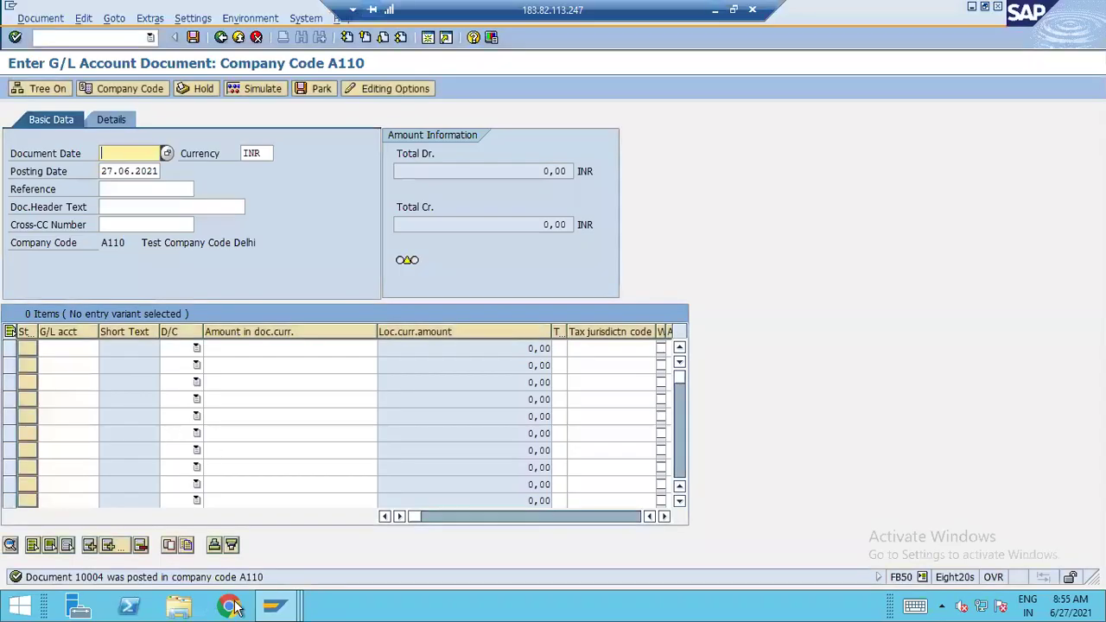
{"action": "mouse_move", "coordinate": [275, 604]}
{"action": "left_click", "coordinate": [293, 551]}
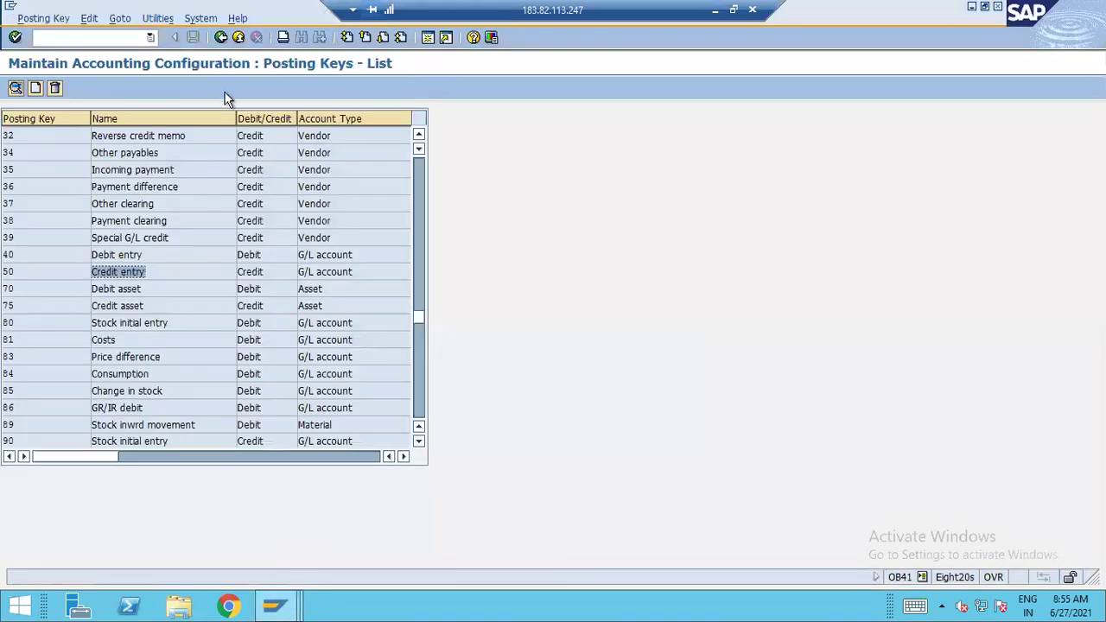
{"action": "left_click", "coordinate": [220, 37]}
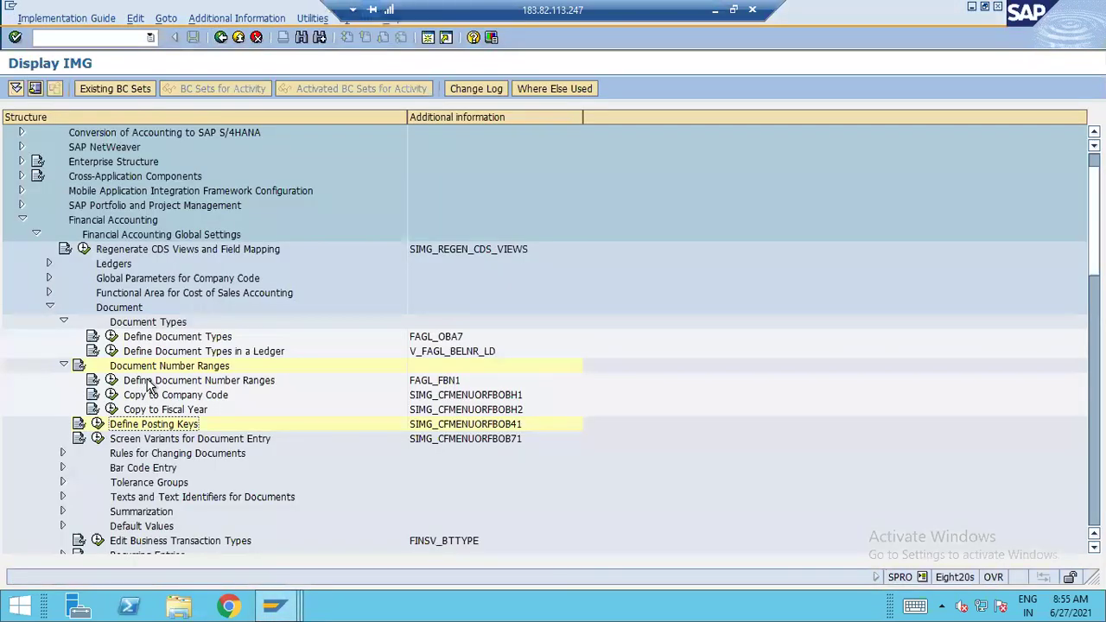
Collapse the Document branch, expand Ledgers > Fields, and run Define Field Status Variants
{"action": "left_click", "coordinate": [64, 366]}
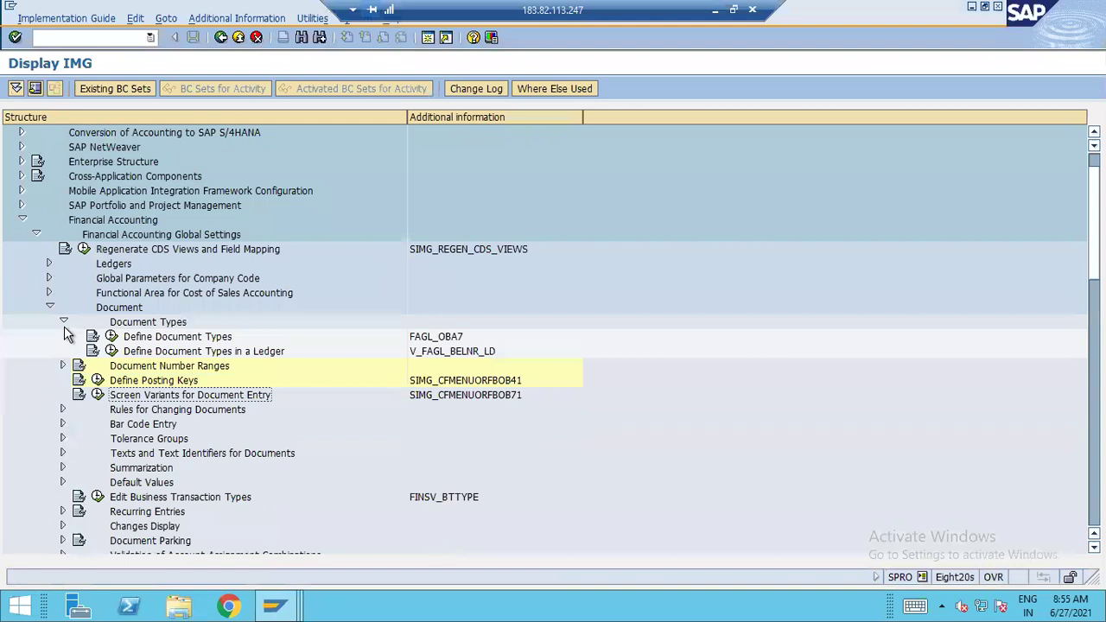
{"action": "left_click", "coordinate": [62, 321]}
{"action": "left_click", "coordinate": [49, 307]}
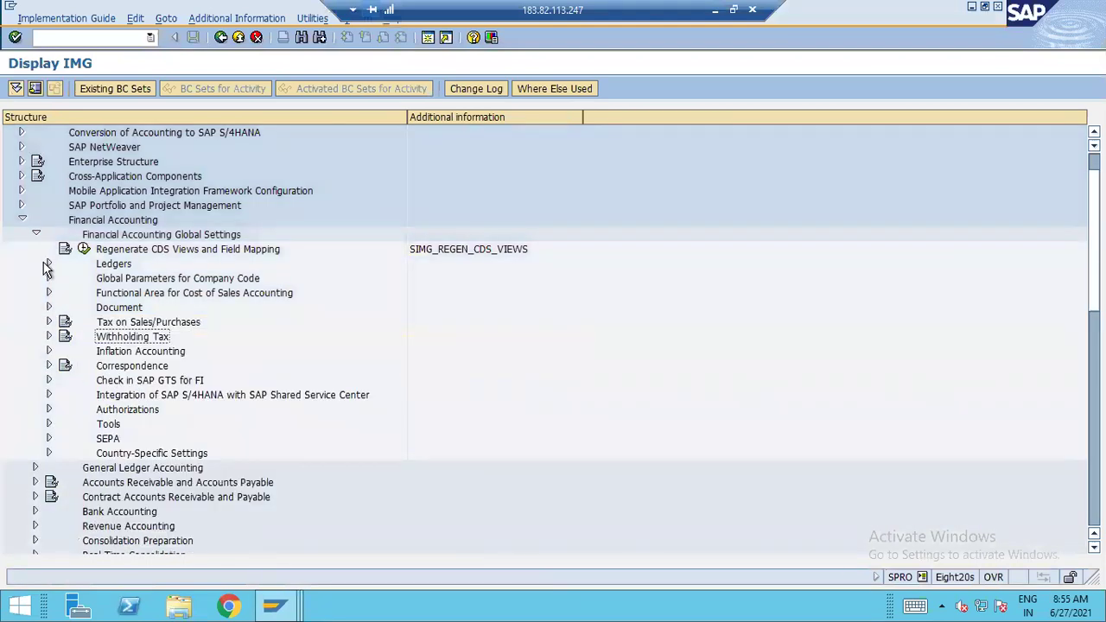
{"action": "left_click", "coordinate": [48, 264]}
{"action": "left_click", "coordinate": [119, 279]}
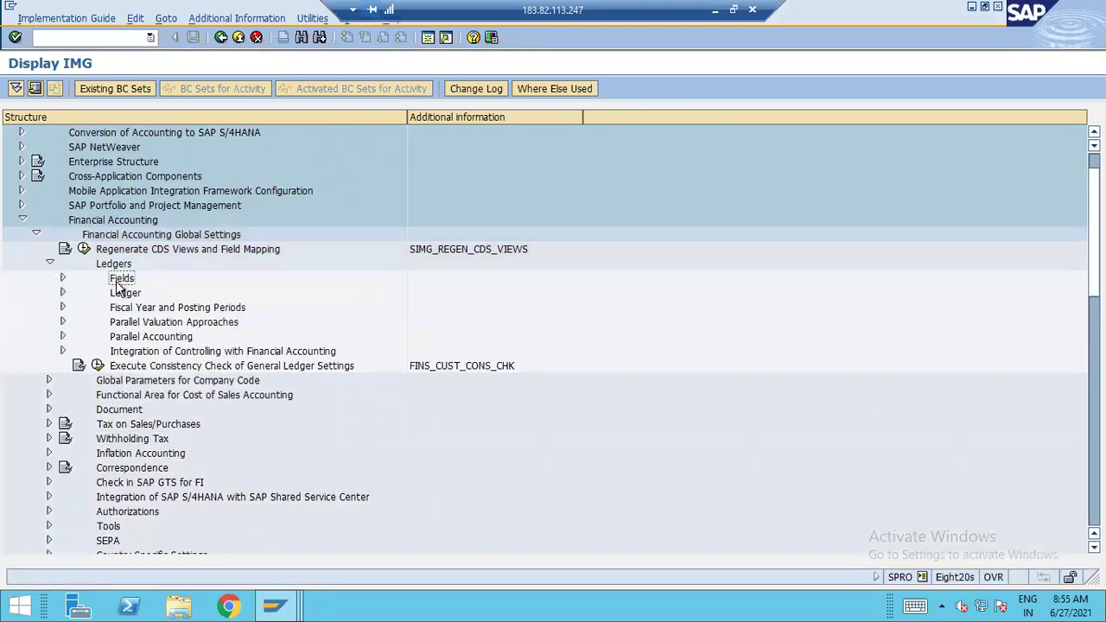
{"action": "left_click", "coordinate": [63, 278]}
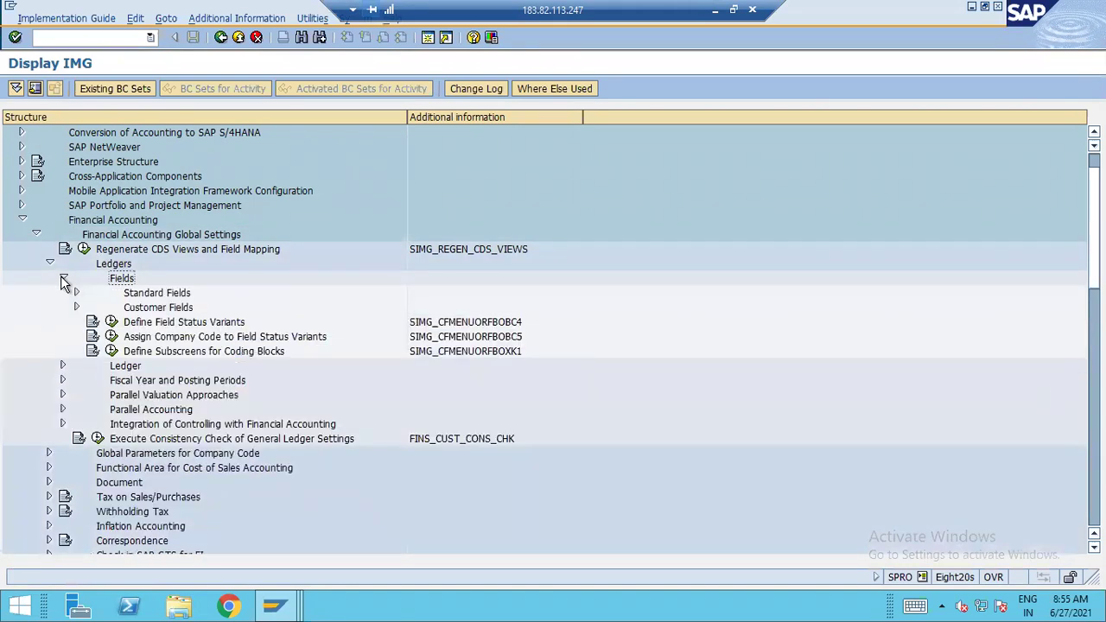
{"action": "left_click", "coordinate": [77, 294]}
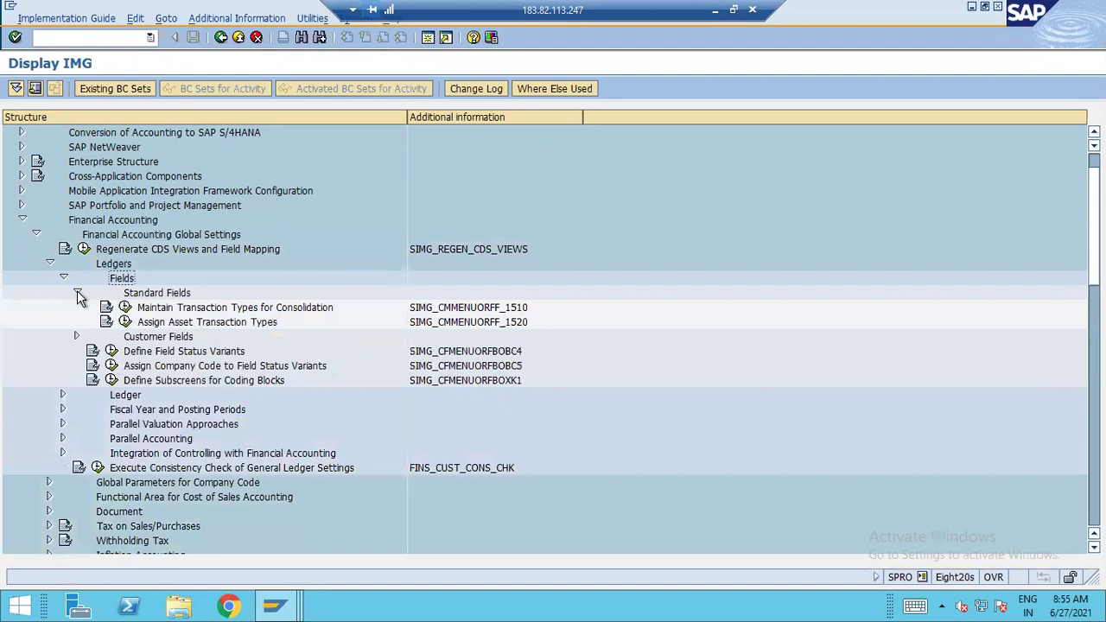
{"action": "left_click", "coordinate": [76, 294]}
{"action": "left_click", "coordinate": [184, 323]}
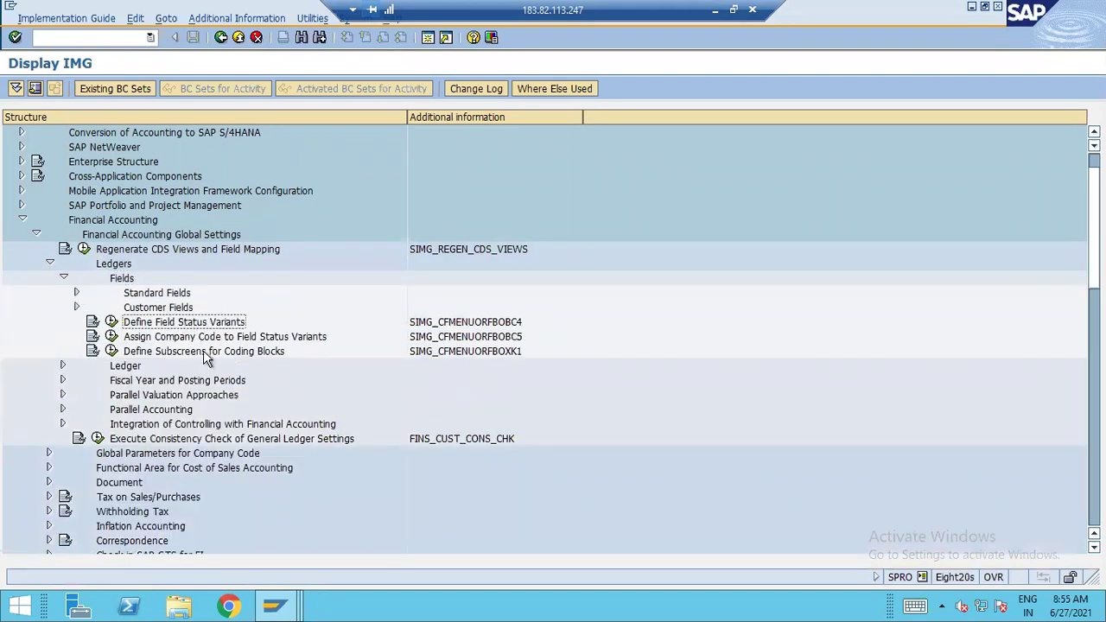
{"action": "left_click", "coordinate": [112, 323]}
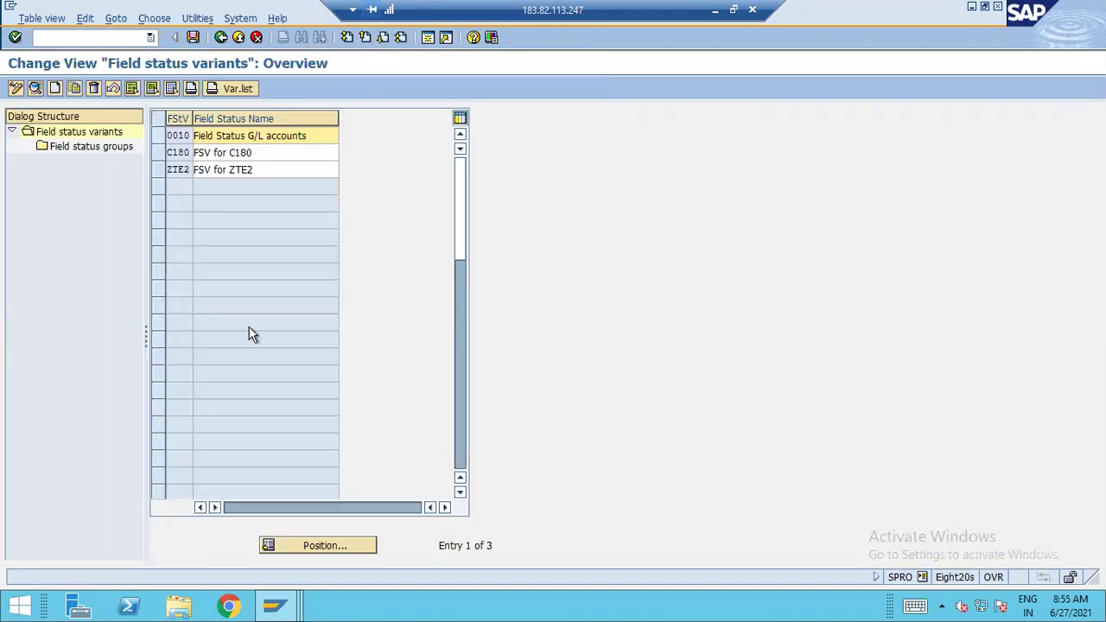
{"action": "left_click", "coordinate": [158, 136]}
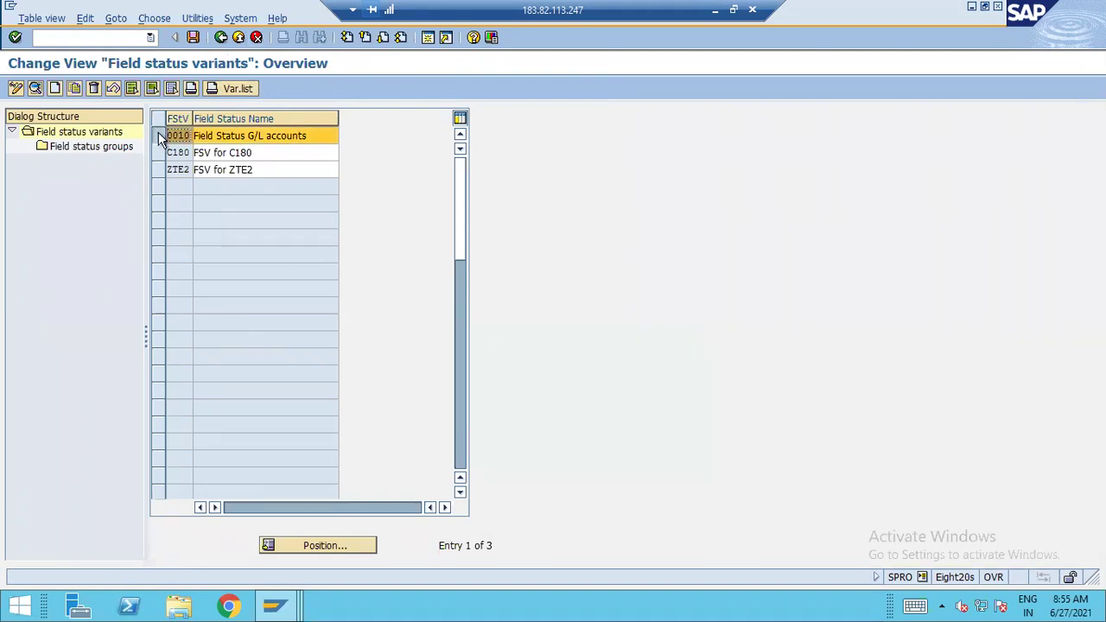
{"action": "left_click", "coordinate": [158, 136]}
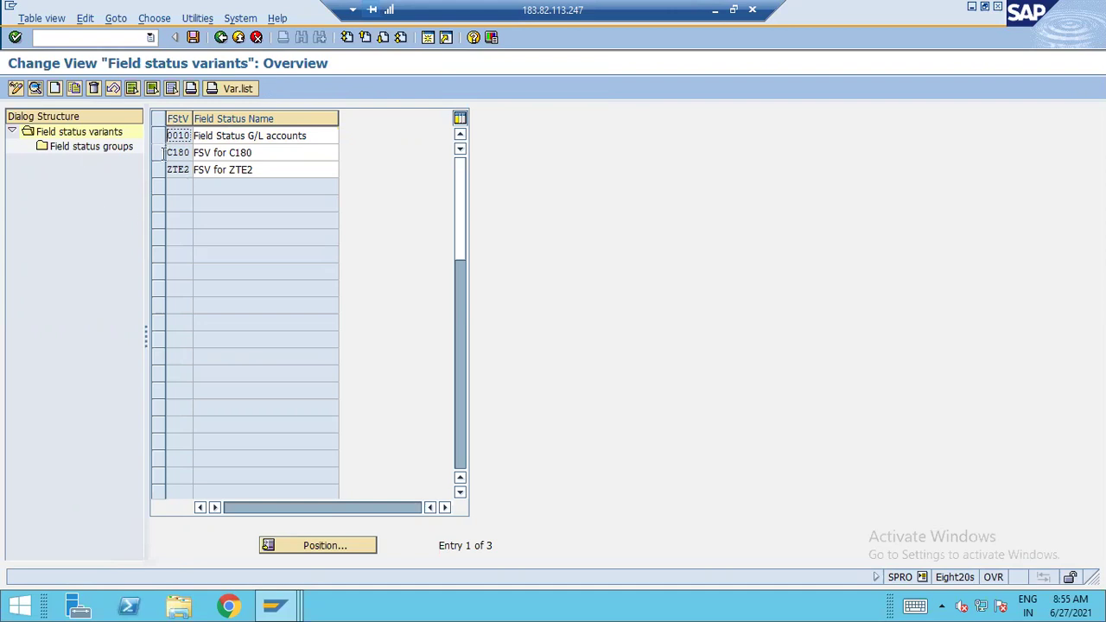
{"action": "left_click", "coordinate": [158, 153]}
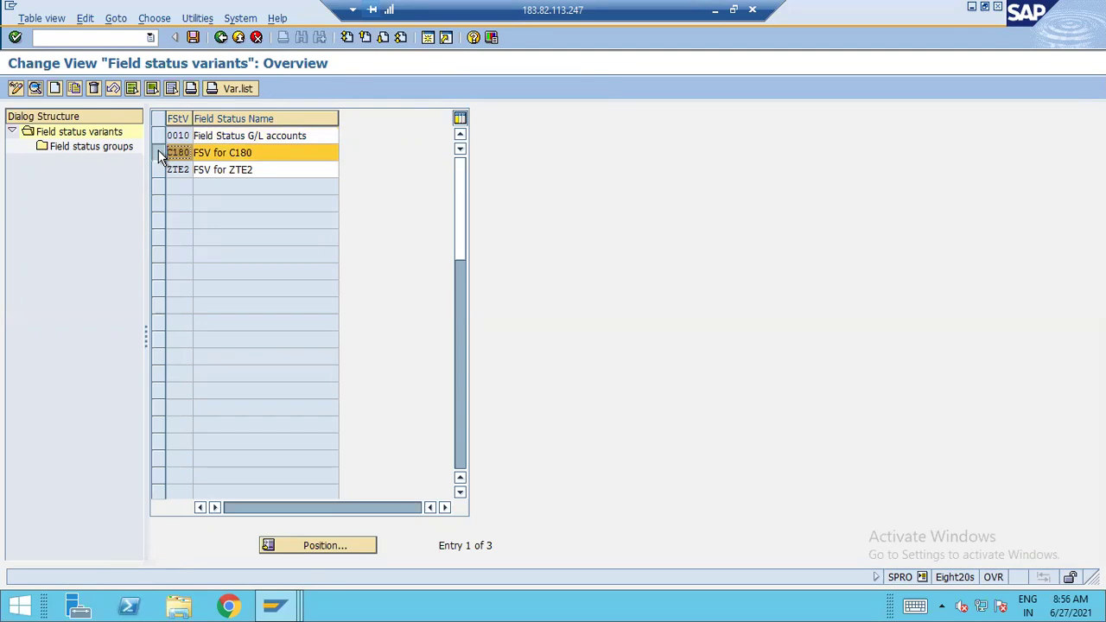
{"action": "left_click", "coordinate": [163, 153]}
{"action": "left_click", "coordinate": [160, 153]}
{"action": "double_click", "coordinate": [89, 146]}
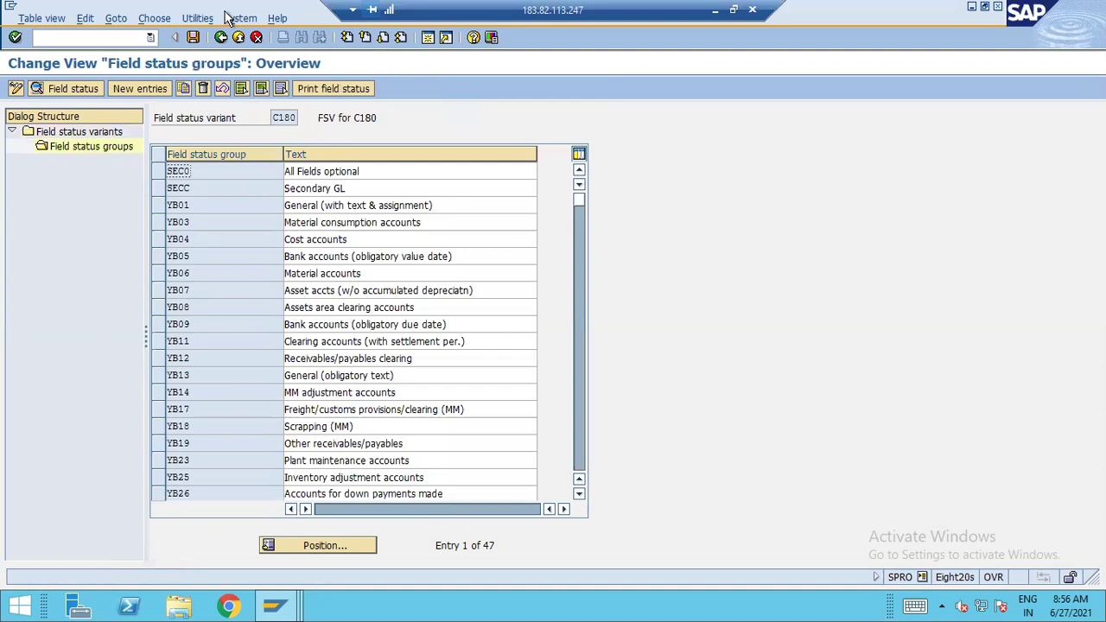
{"action": "left_click", "coordinate": [220, 37]}
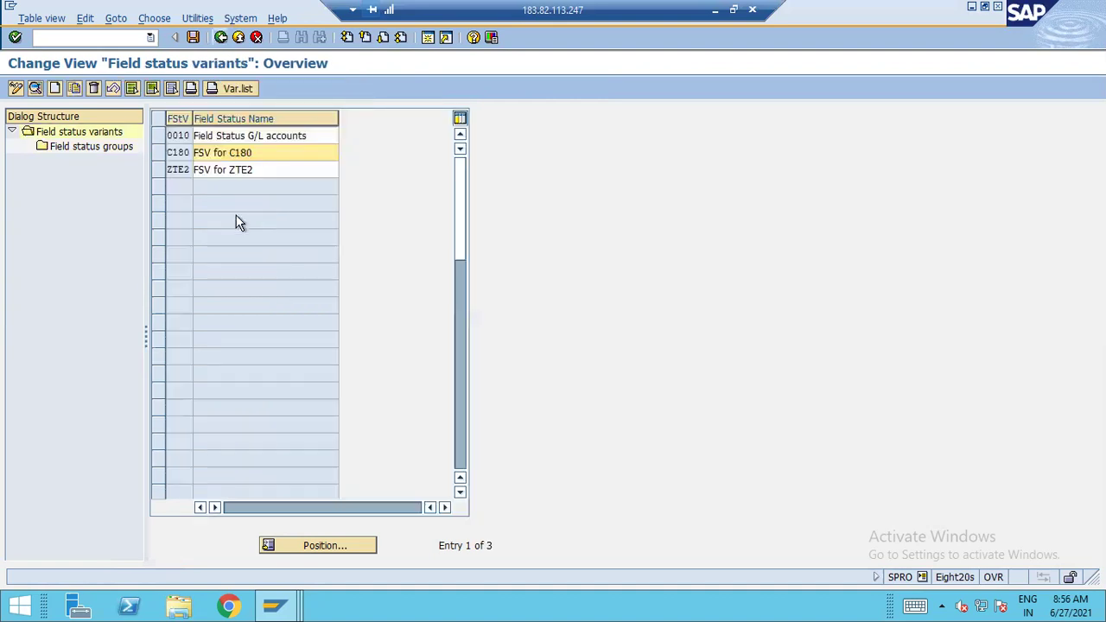
{"action": "left_click", "coordinate": [160, 152]}
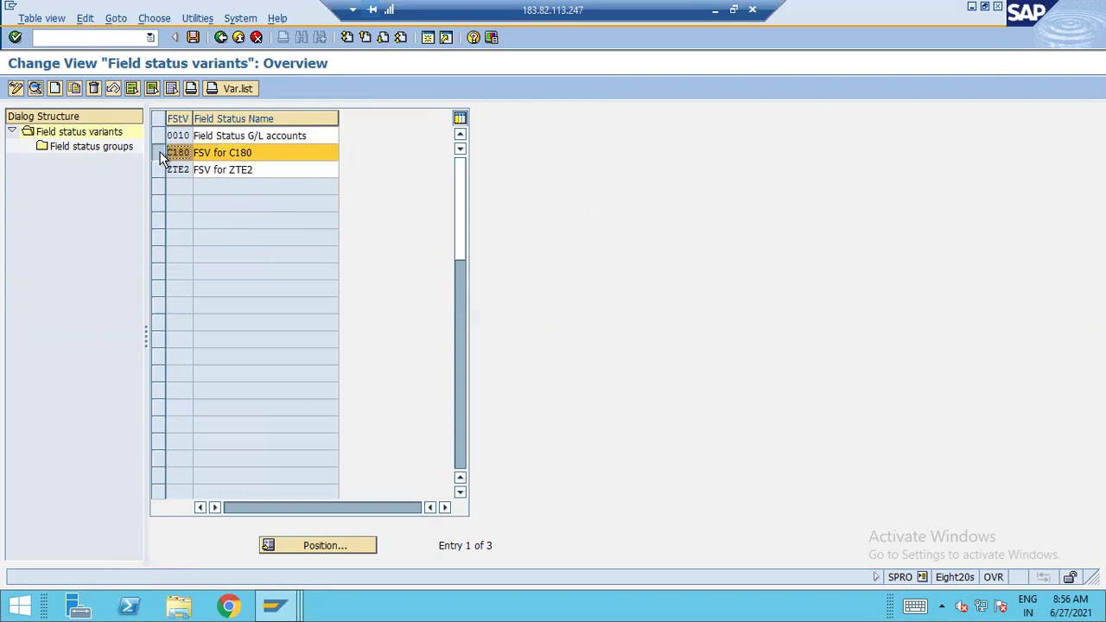
Copy variant C180 as new key A120 named 'FSV for A120'
{"action": "left_click", "coordinate": [74, 89]}
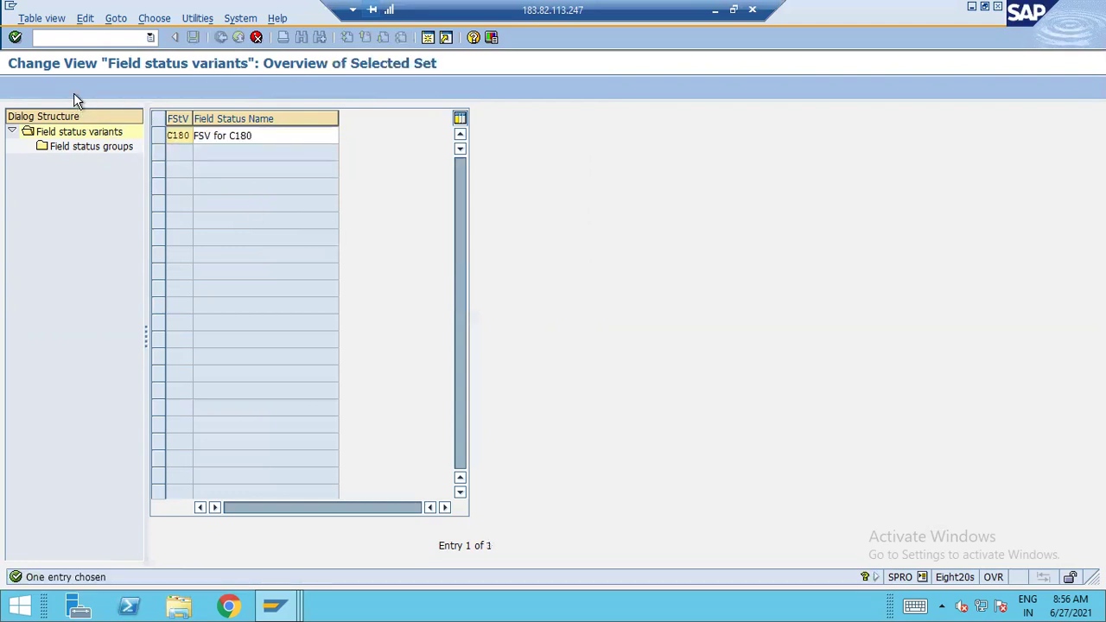
{"action": "key", "text": "Delete"}
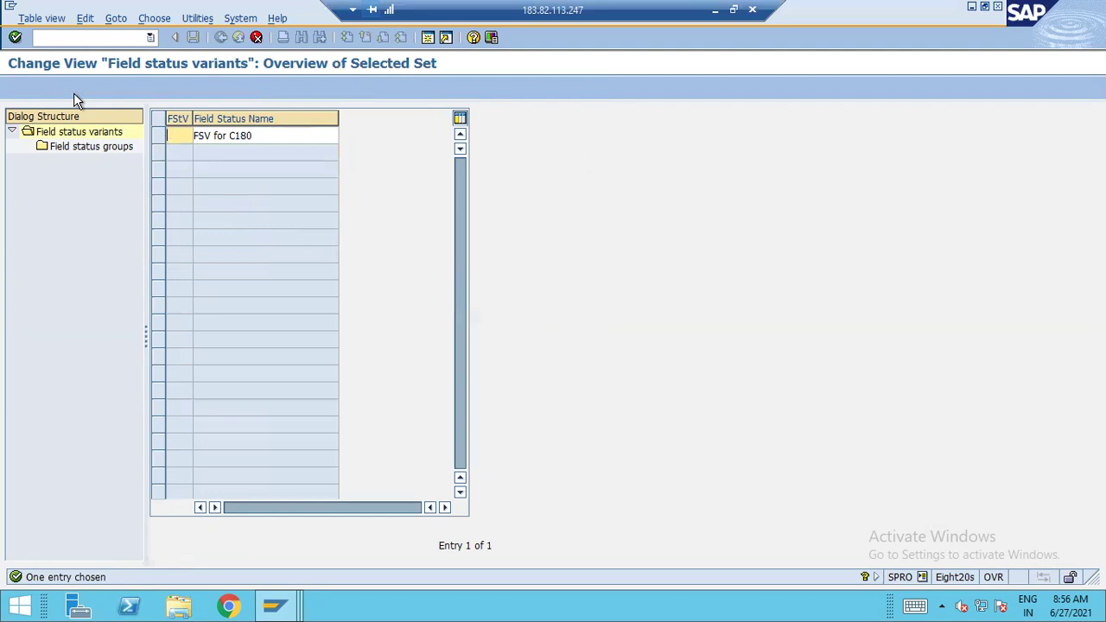
{"action": "type", "text": "a120"}
{"action": "key", "text": "shift+Tab"}
{"action": "key", "text": "BackSpace"}
{"action": "key", "text": "BackSpace"}
{"action": "key", "text": "BackSpace"}
{"action": "key", "text": "BackSpace"}
{"action": "type", "text": "A120"}
{"action": "key", "text": "Tab"}
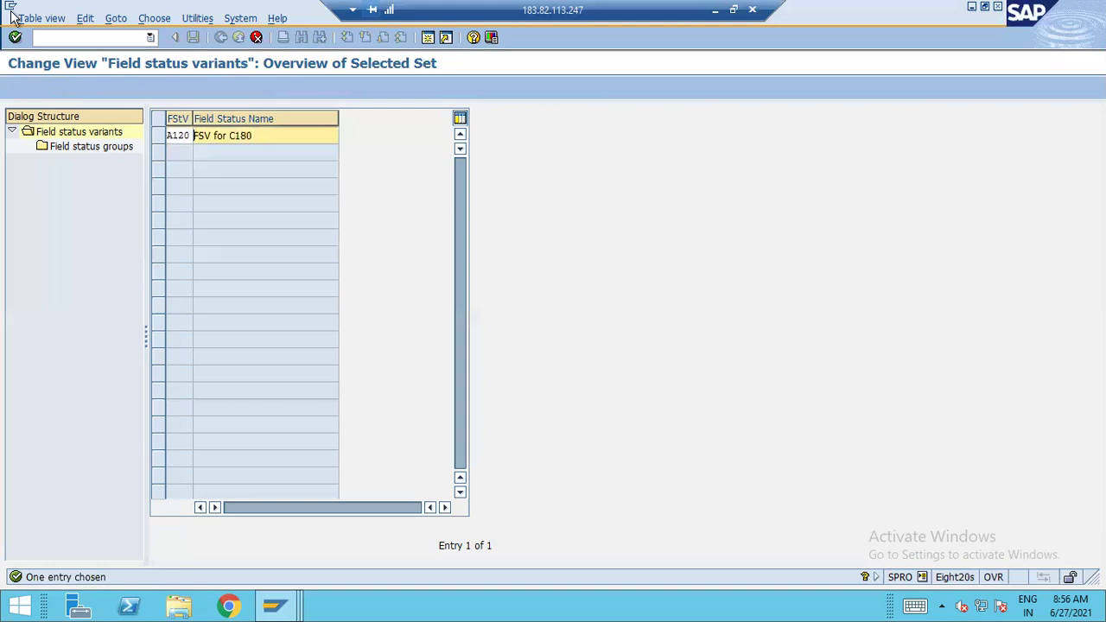
{"action": "key", "text": "End"}
{"action": "key", "text": "BackSpace"}
{"action": "key", "text": "BackSpace"}
{"action": "key", "text": "BackSpace"}
{"action": "key", "text": "BackSpace"}
{"action": "type", "text": "A120"}
{"action": "left_click", "coordinate": [15, 36]}
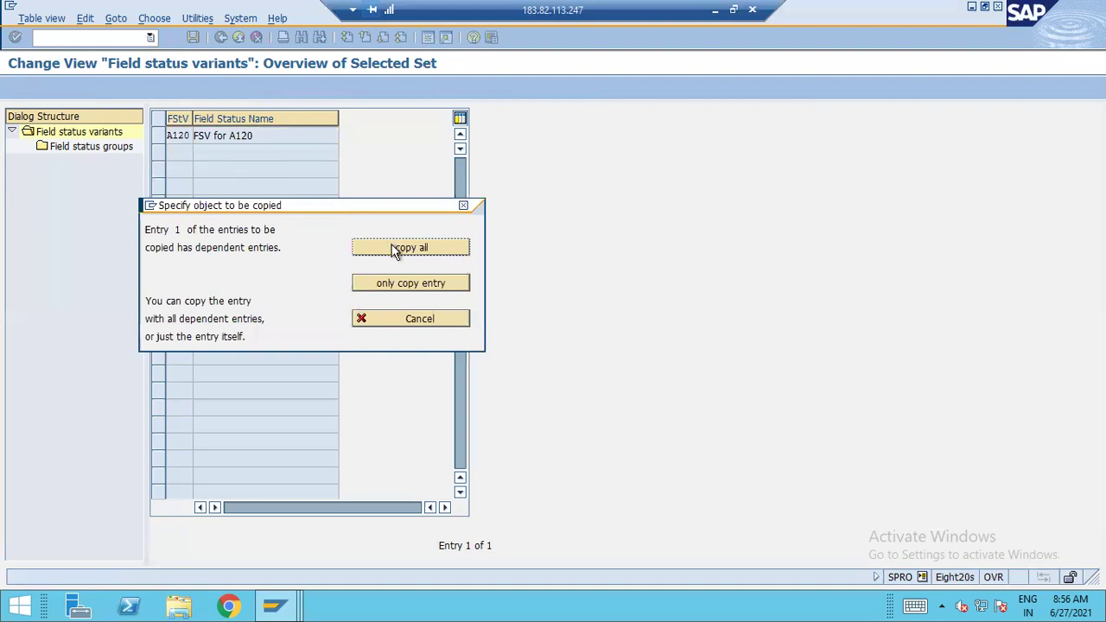
Copy all 47 dependent field status groups and save under the customizing request
{"action": "left_click", "coordinate": [413, 252]}
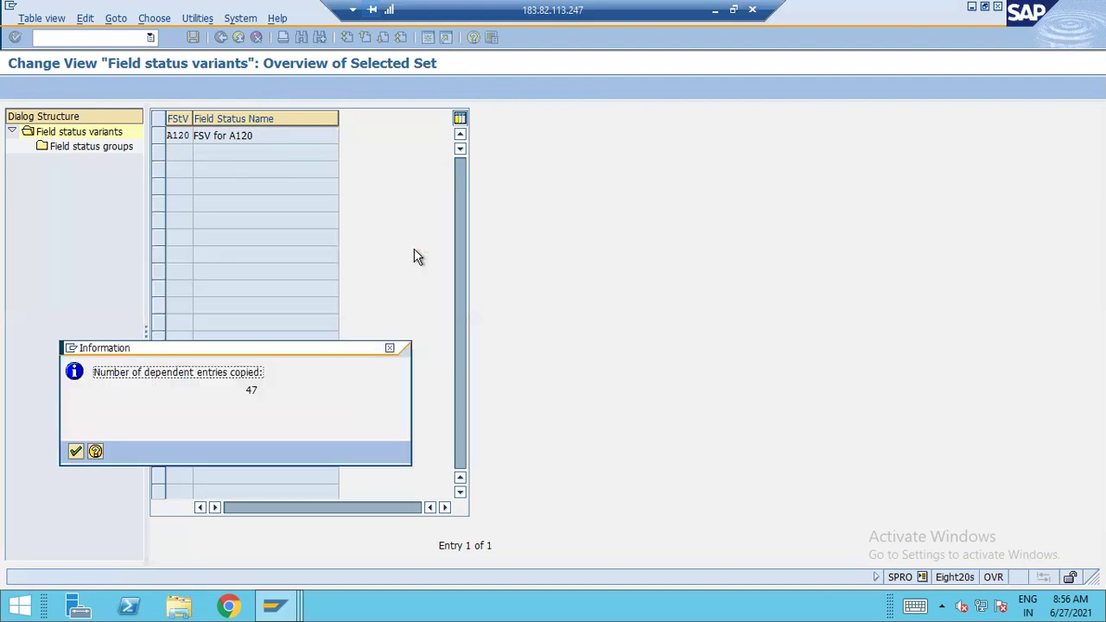
{"action": "key", "text": "Return"}
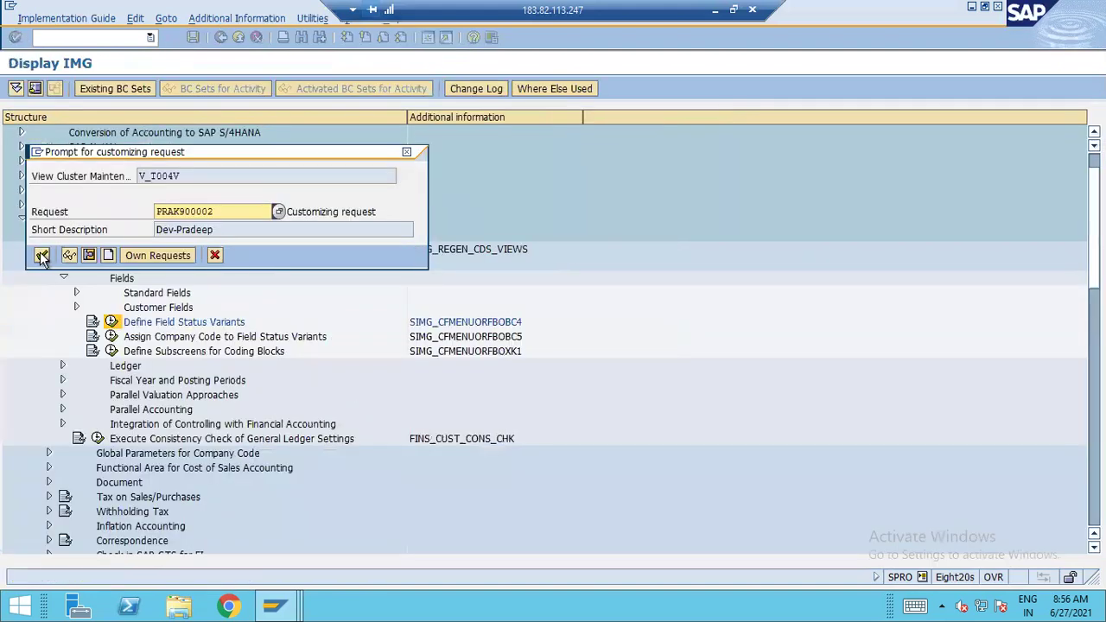
{"action": "left_click", "coordinate": [41, 255]}
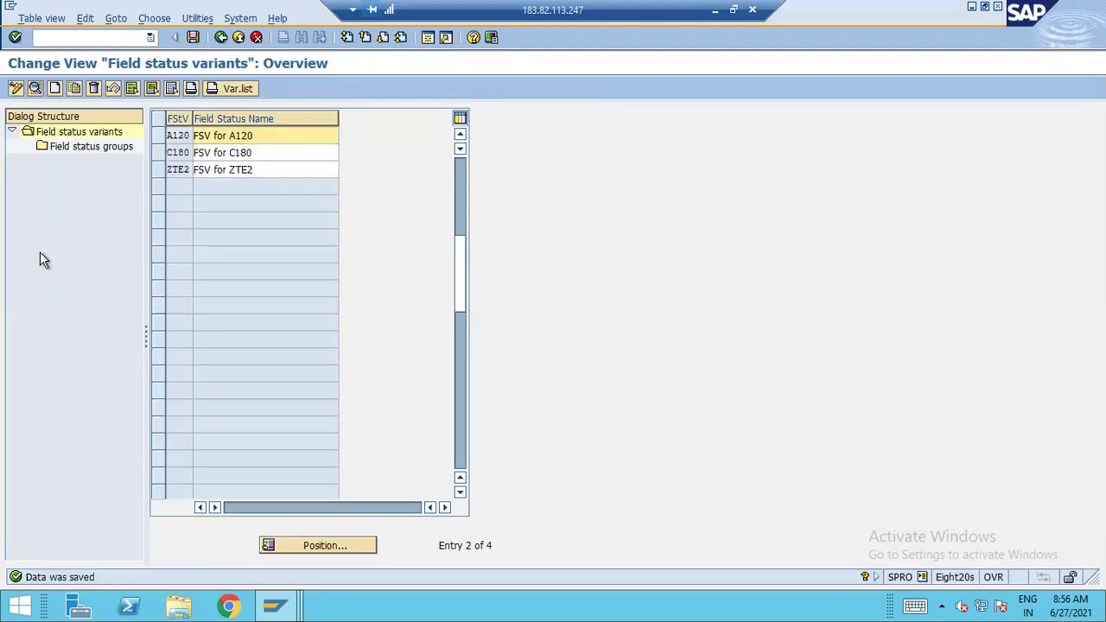
Open the field status groups of variant A120
{"action": "left_click", "coordinate": [159, 135]}
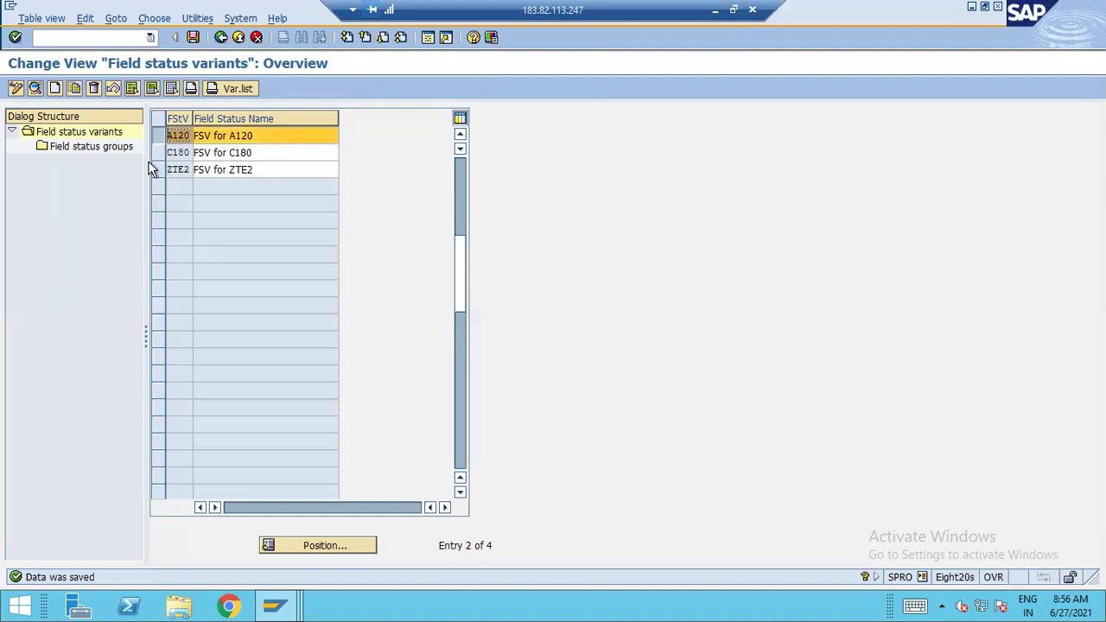
{"action": "left_click", "coordinate": [108, 148]}
{"action": "double_click", "coordinate": [107, 150]}
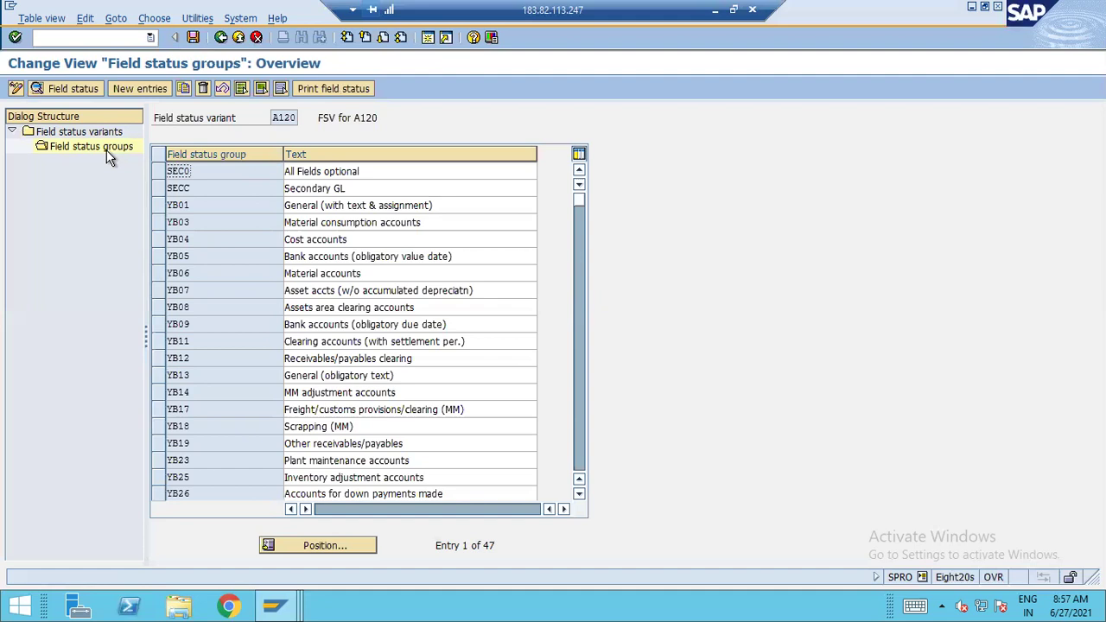
Set Text to required entry in group YB01's General data and save
{"action": "left_click", "coordinate": [159, 207]}
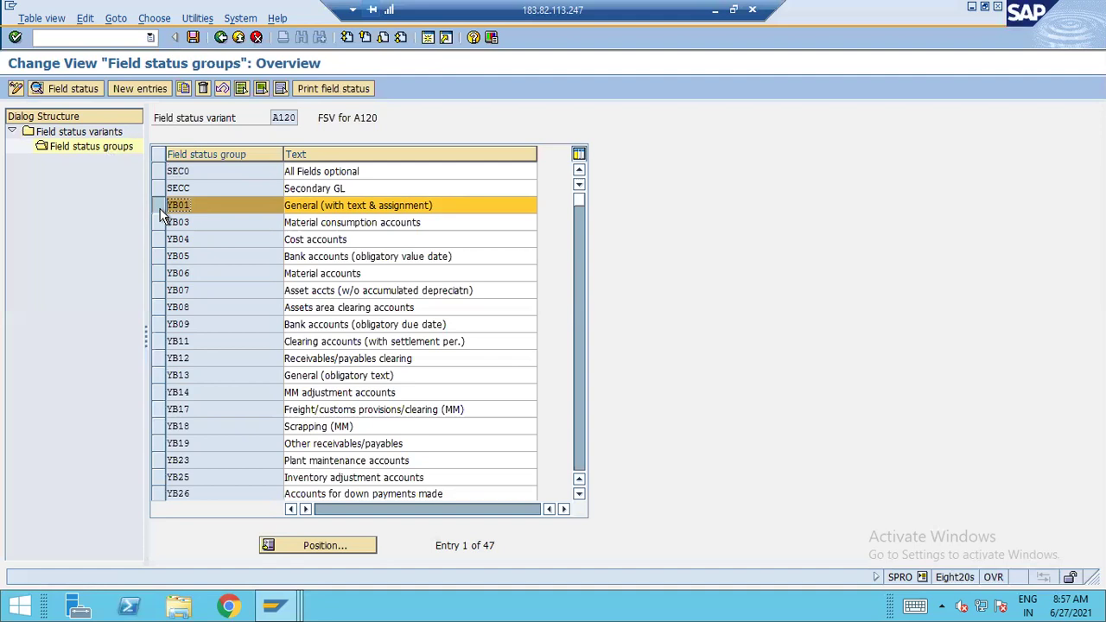
{"action": "left_click", "coordinate": [48, 90]}
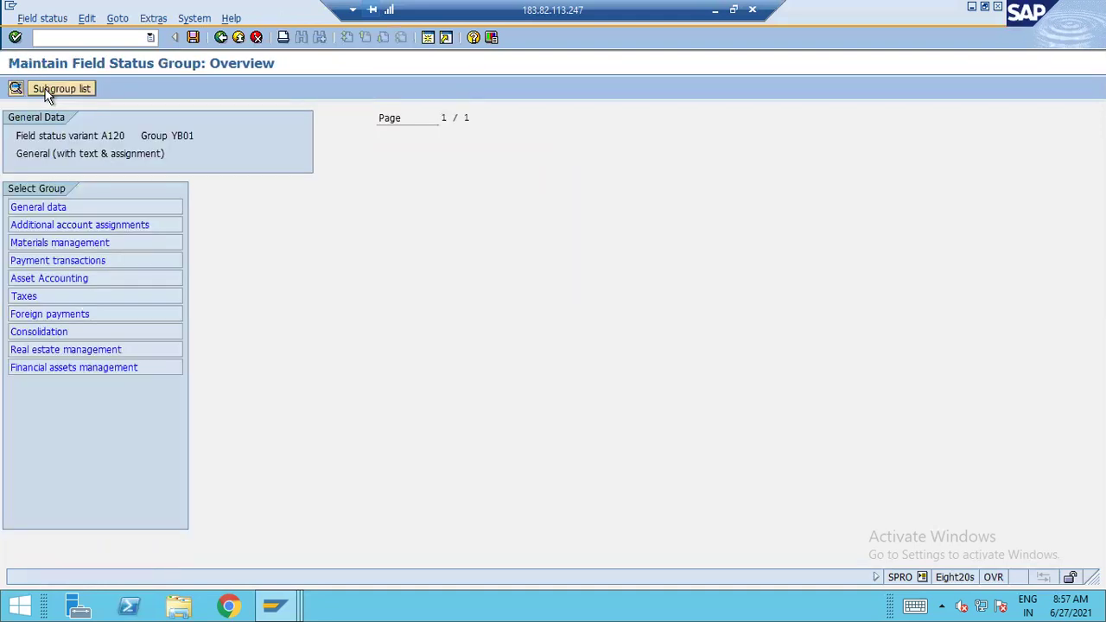
{"action": "left_click", "coordinate": [48, 208]}
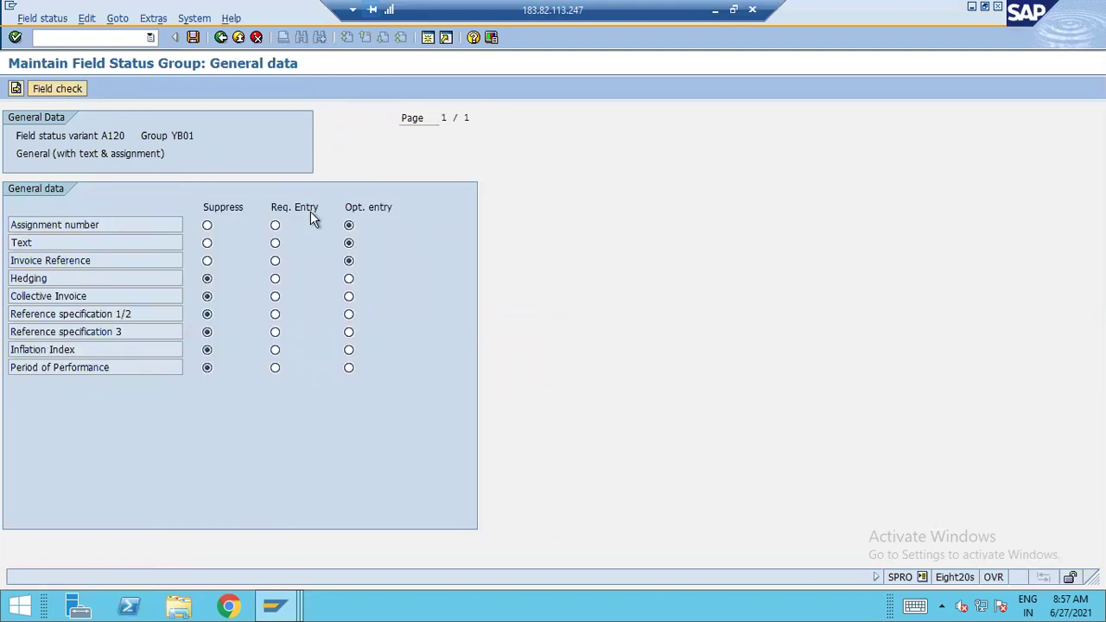
{"action": "left_click", "coordinate": [277, 242]}
{"action": "left_click", "coordinate": [192, 37]}
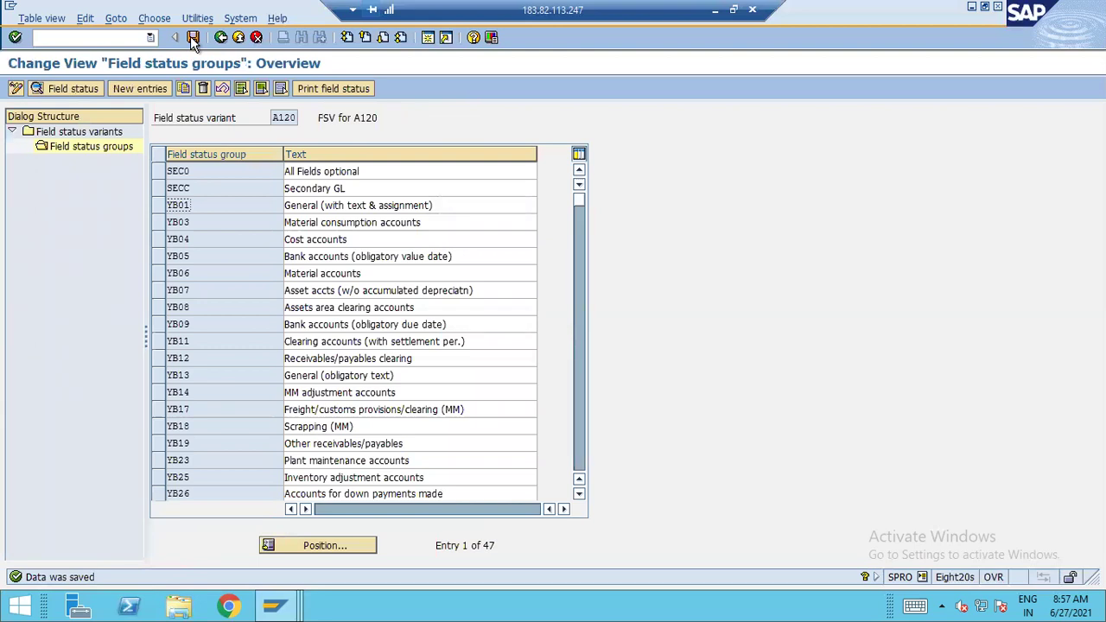
{"action": "left_click", "coordinate": [168, 244]}
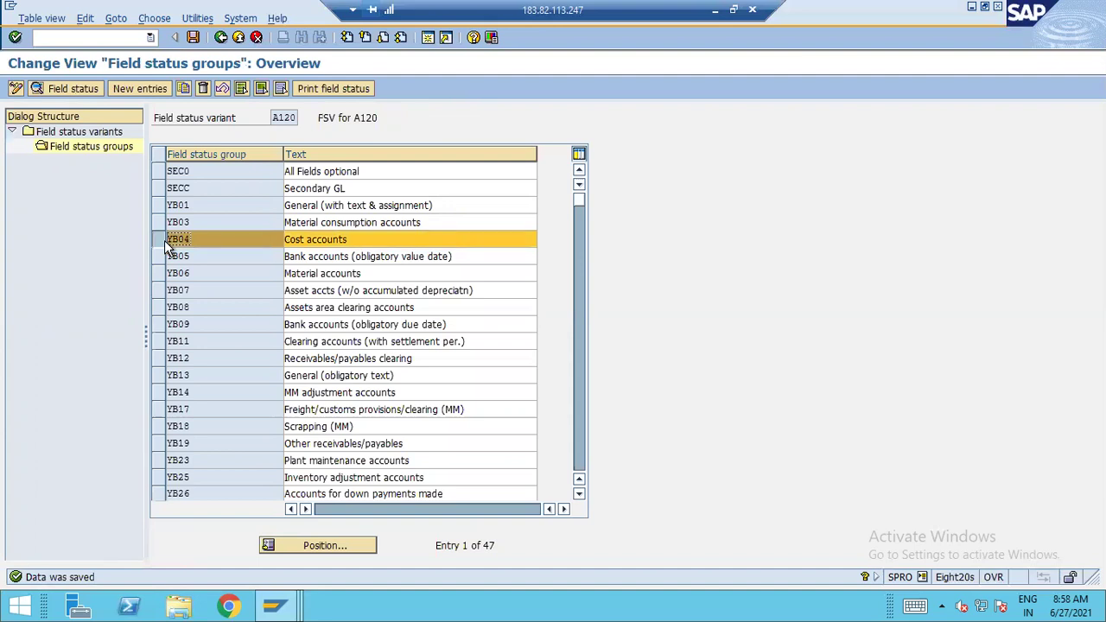
Set Cost center under Additional account assignments to required entry for YB04 and save
{"action": "left_click", "coordinate": [40, 92]}
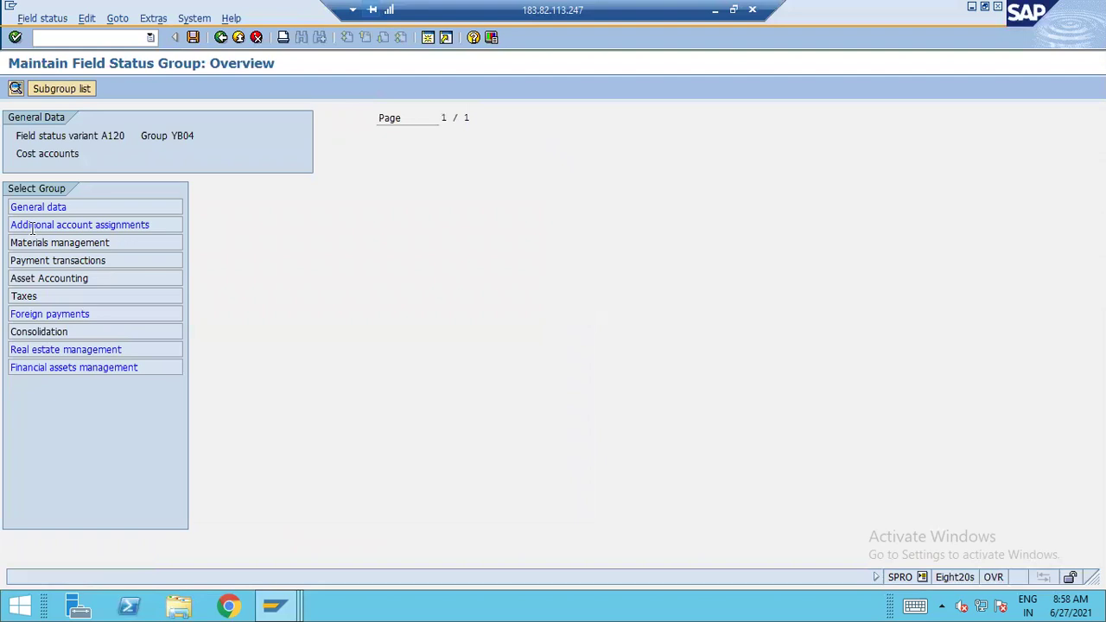
{"action": "left_click_drag", "start_coordinate": [21, 226], "coordinate": [442, 226]}
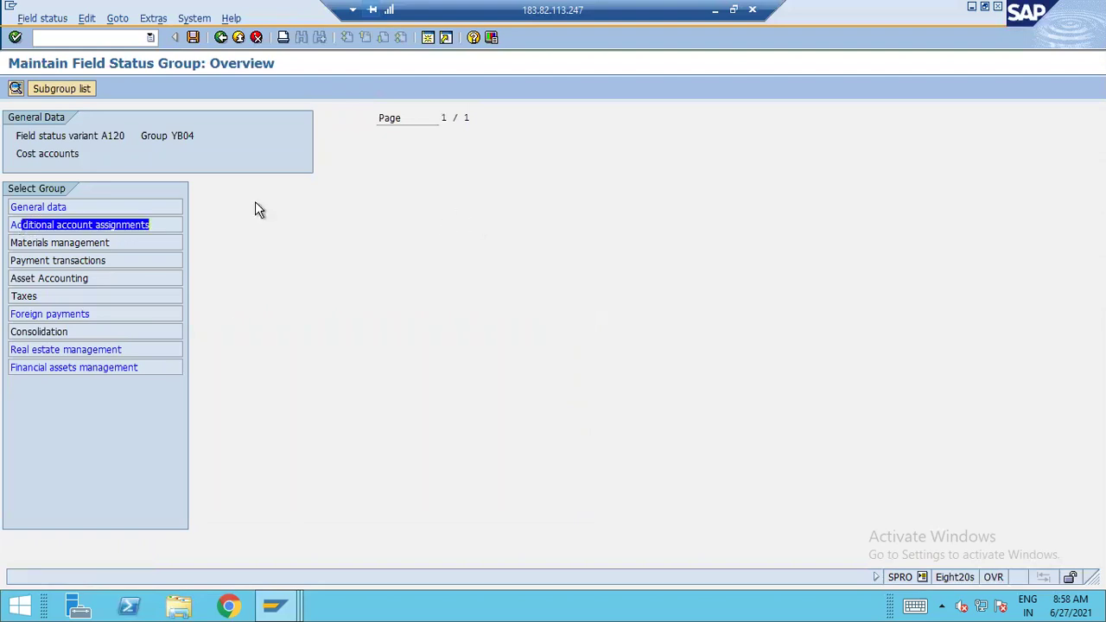
{"action": "double_click", "coordinate": [80, 223]}
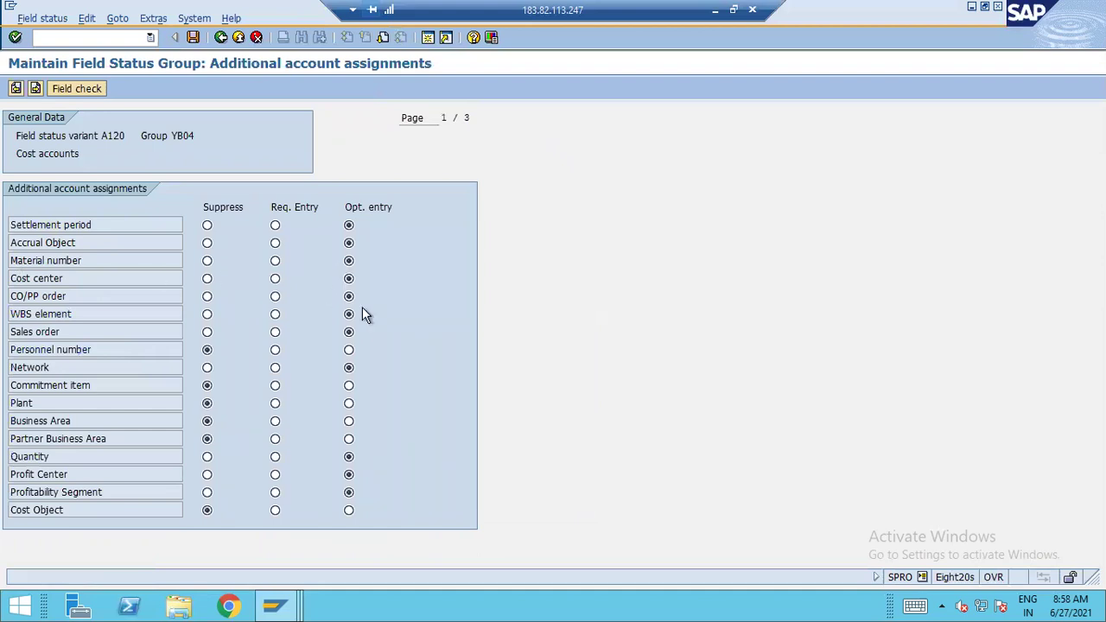
{"action": "left_click", "coordinate": [274, 279]}
{"action": "left_click", "coordinate": [192, 38]}
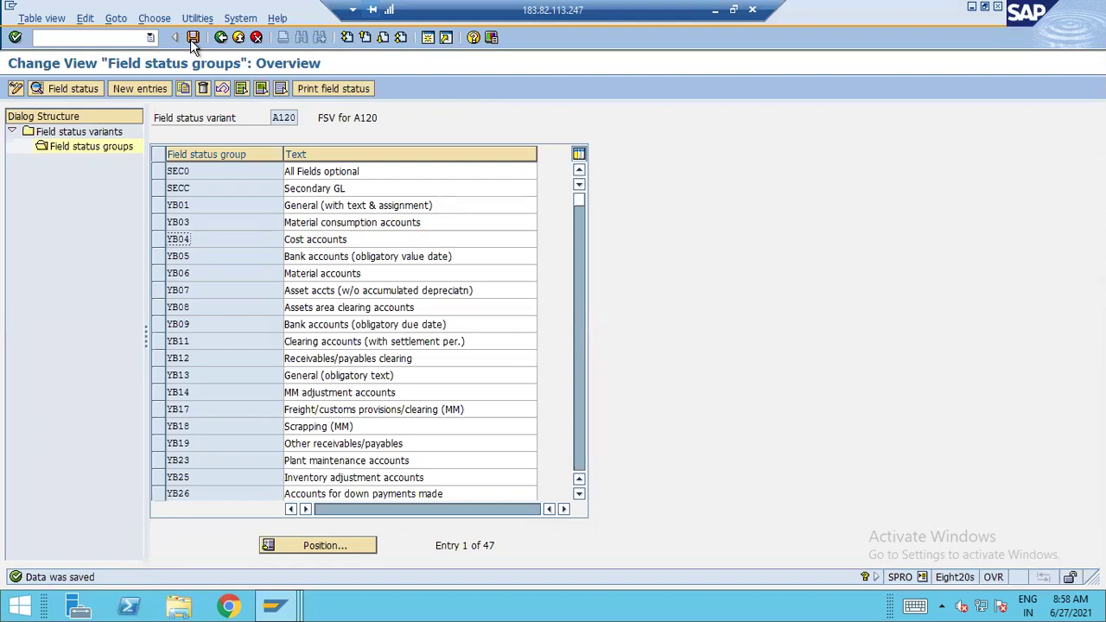
{"action": "left_click", "coordinate": [158, 256]}
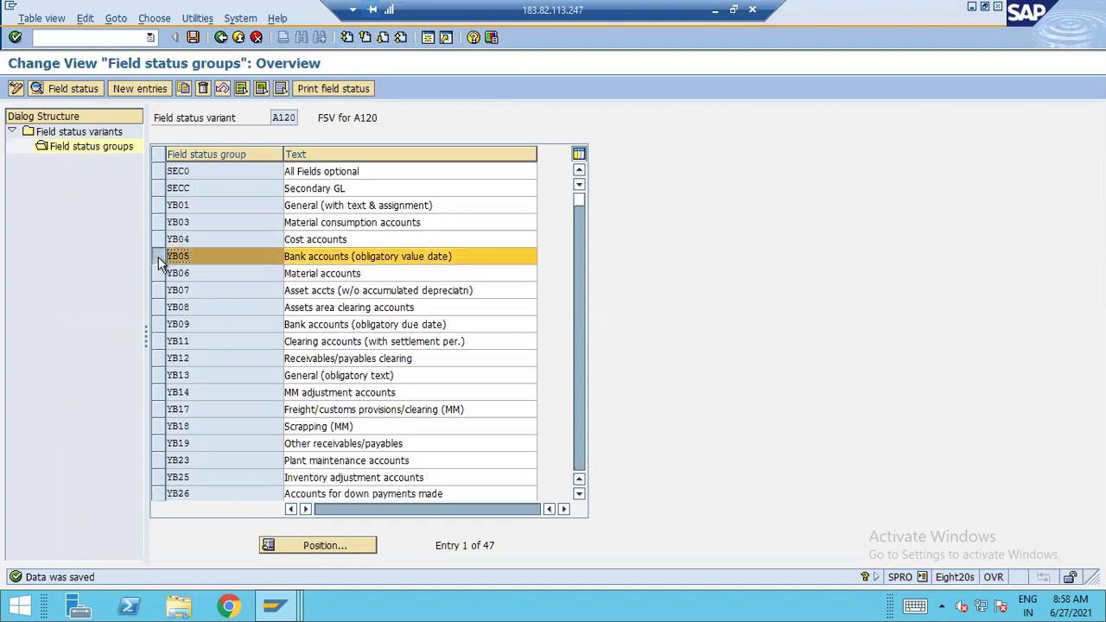
Show the Payment transactions field statuses of group YB05, where Value date is required
{"action": "left_click", "coordinate": [38, 87]}
{"action": "left_click_drag", "start_coordinate": [25, 260], "coordinate": [310, 254]}
{"action": "double_click", "coordinate": [72, 262]}
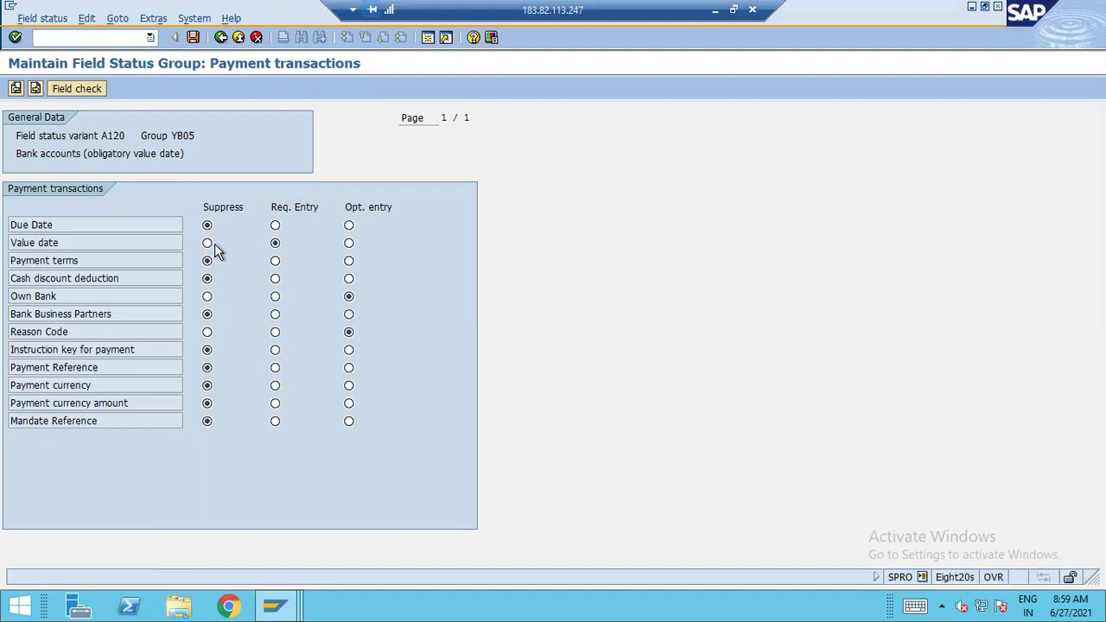
Check the first item's Value date column in the G/L account document entry, then return to the field status session
{"action": "mouse_move", "coordinate": [274, 605]}
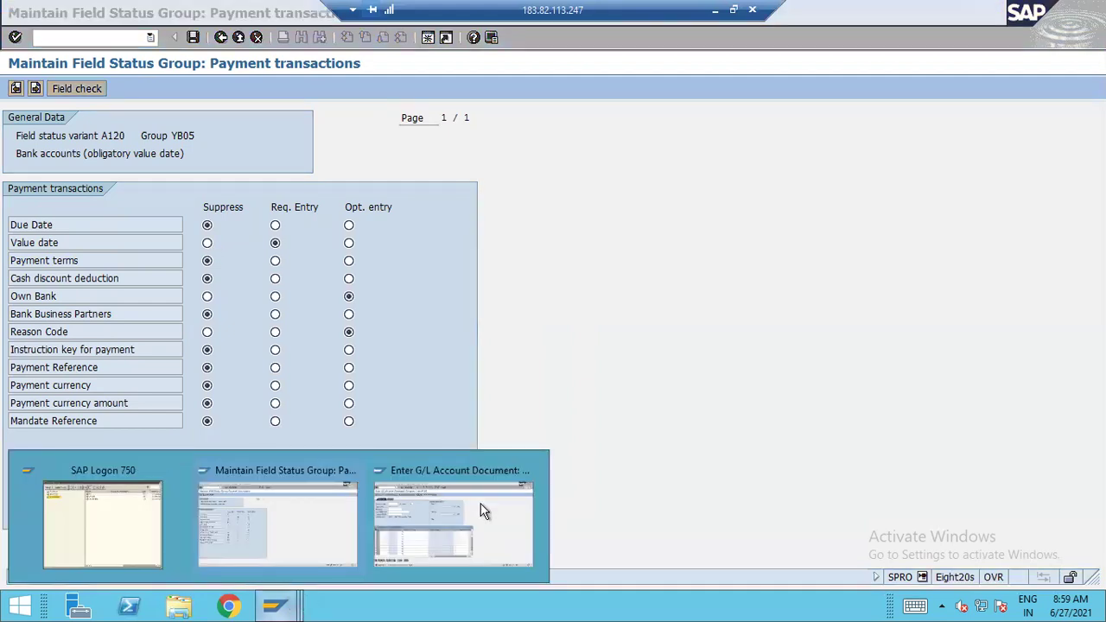
{"action": "left_click", "coordinate": [482, 506]}
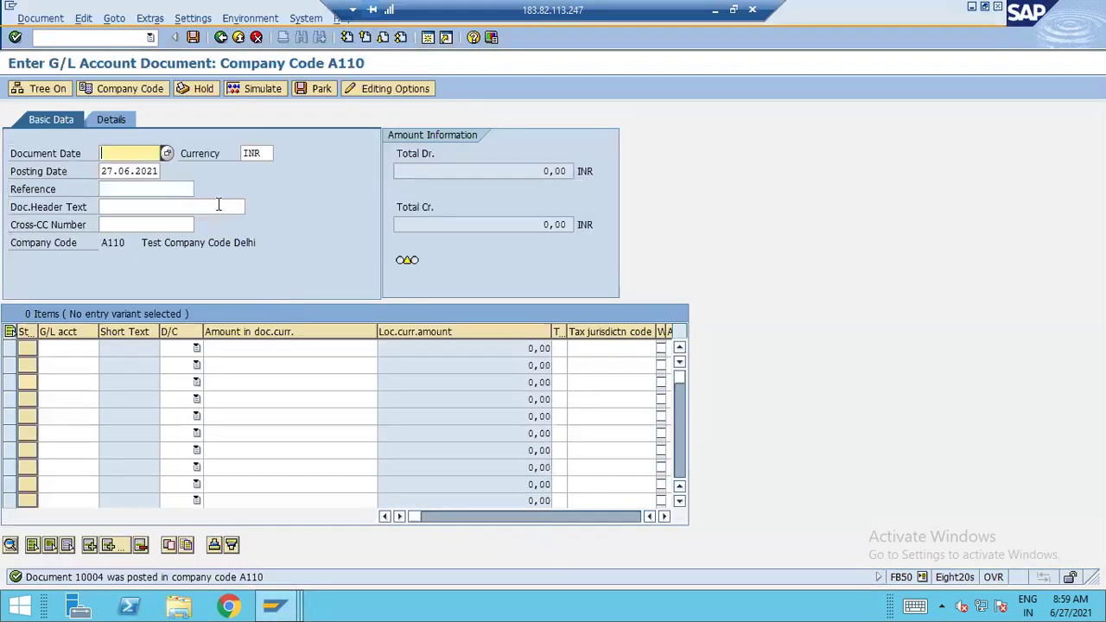
{"action": "left_click", "coordinate": [322, 348]}
{"action": "key", "text": "Tab"}
{"action": "key", "text": "Tab"}
{"action": "key", "text": "Tab"}
{"action": "key", "text": "Tab"}
{"action": "key", "text": "Tab"}
{"action": "key", "text": "Tab"}
{"action": "key", "text": "Tab"}
{"action": "key", "text": "Tab"}
{"action": "key", "text": "Tab"}
{"action": "key", "text": "Tab"}
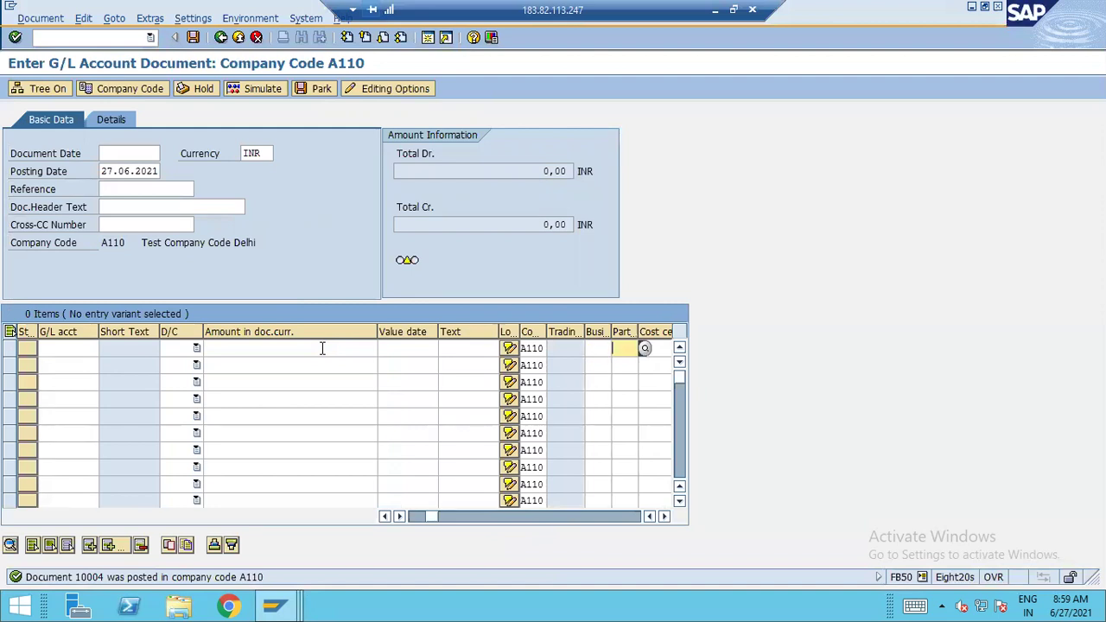
{"action": "left_click", "coordinate": [61, 349]}
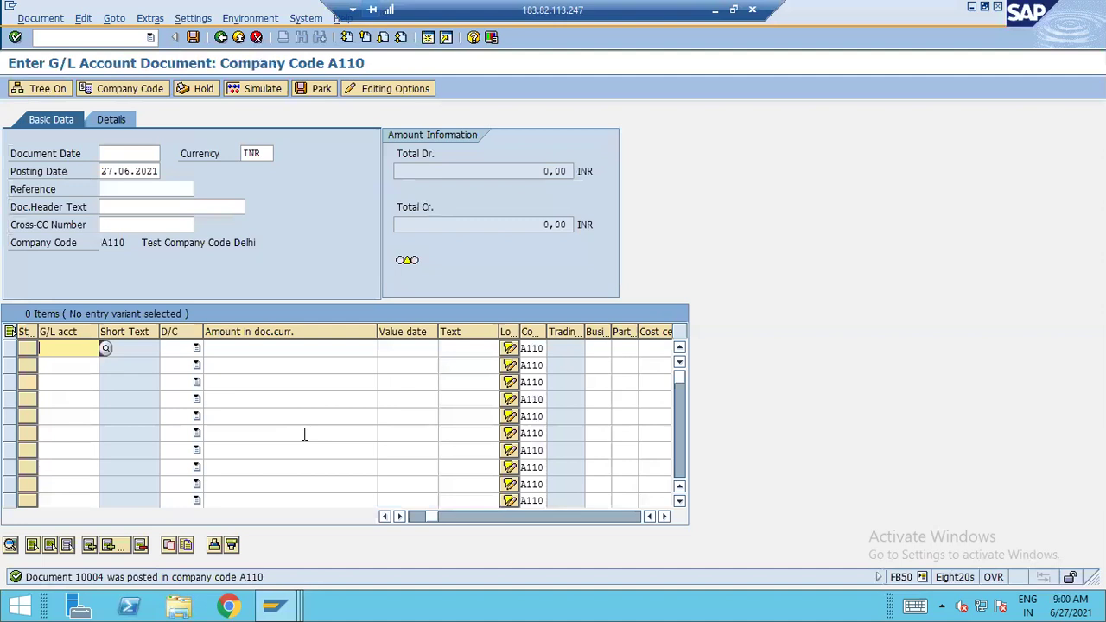
{"action": "key", "text": "alt+Tab"}
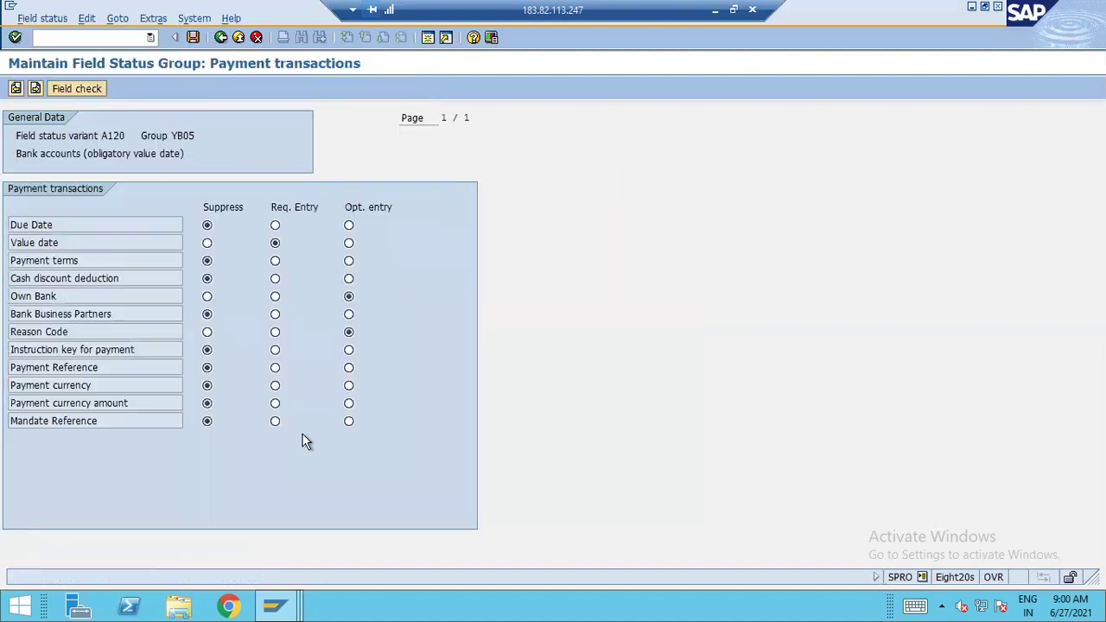
Back out from the YB05 subgroup overview through the groups and variants lists to the IMG structure
{"action": "left_click", "coordinate": [221, 37]}
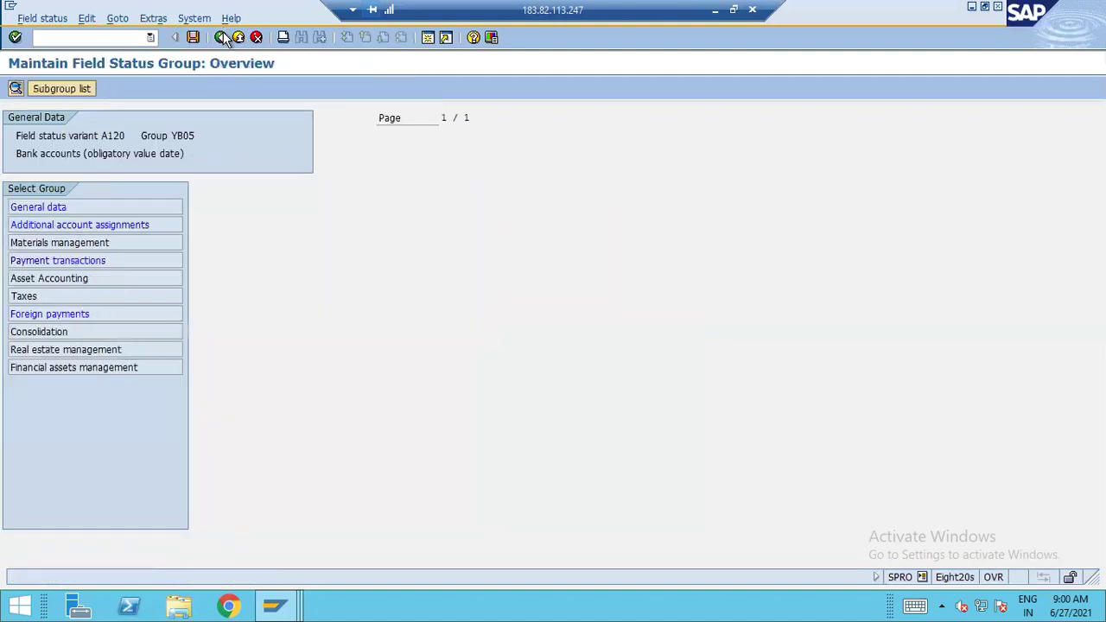
{"action": "left_click", "coordinate": [223, 39]}
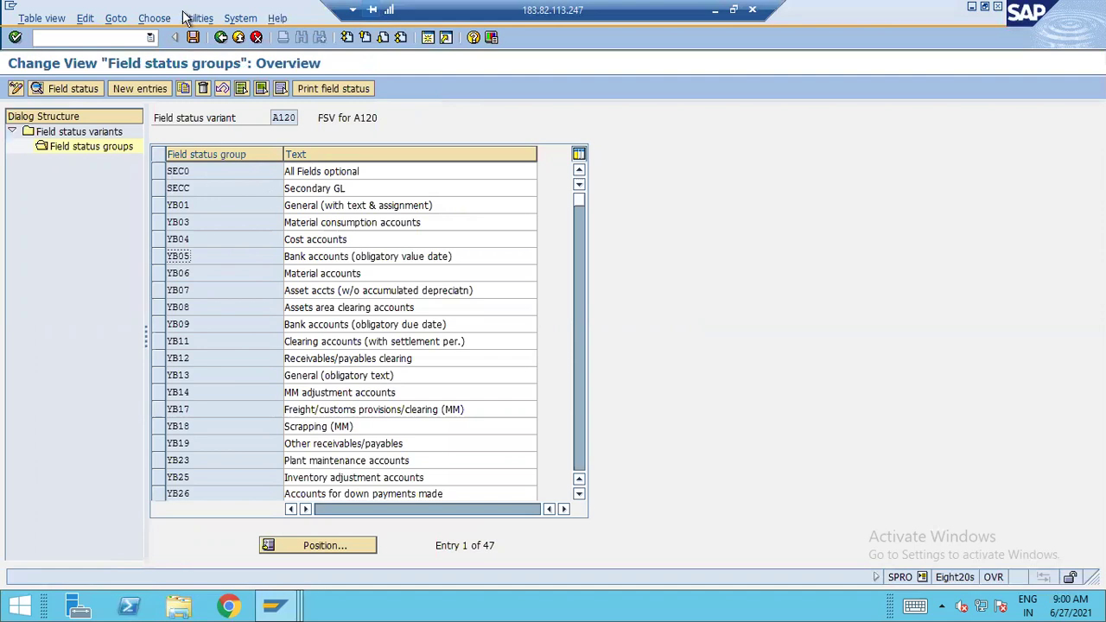
{"action": "left_click", "coordinate": [220, 39]}
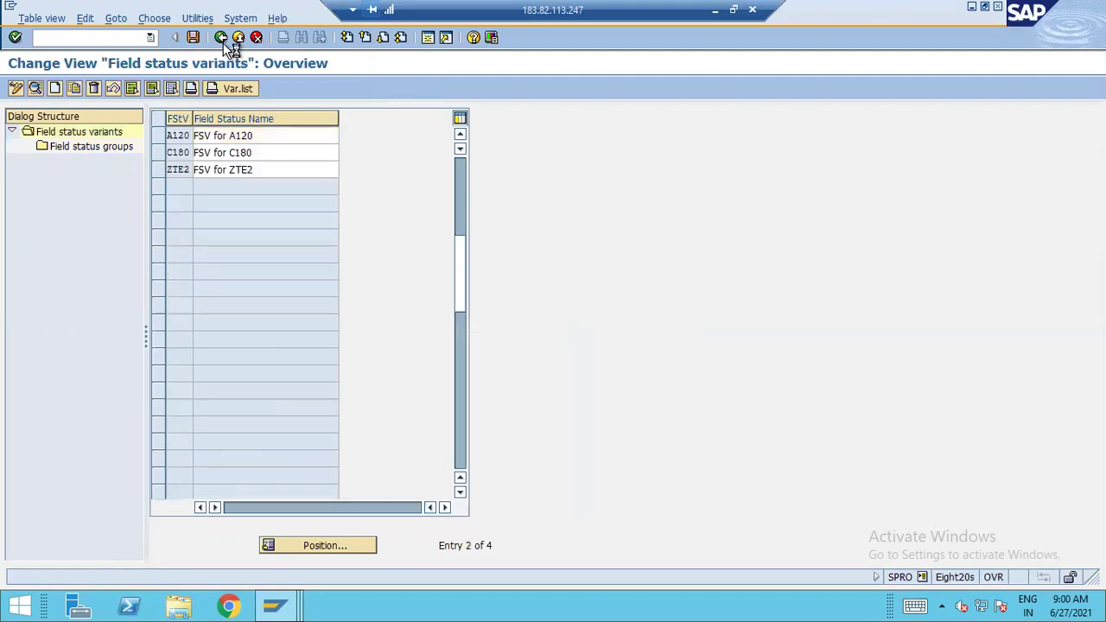
{"action": "left_click", "coordinate": [221, 37]}
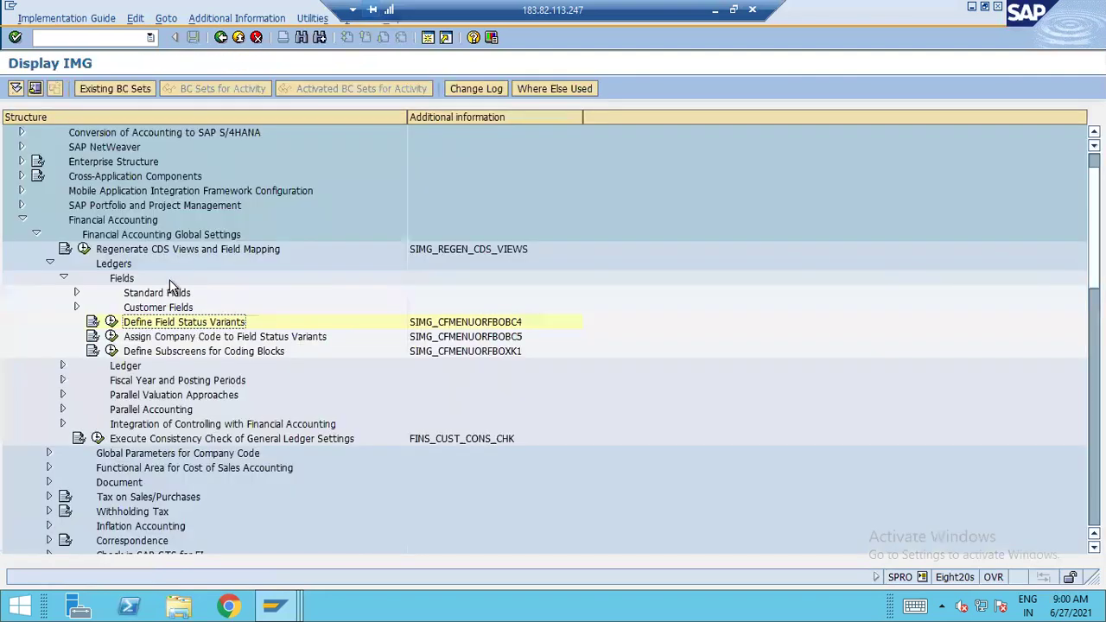
Review Assign Company Code to Field Status Variants, where A120 has no variant, then return to the IMG
{"action": "left_click", "coordinate": [112, 336]}
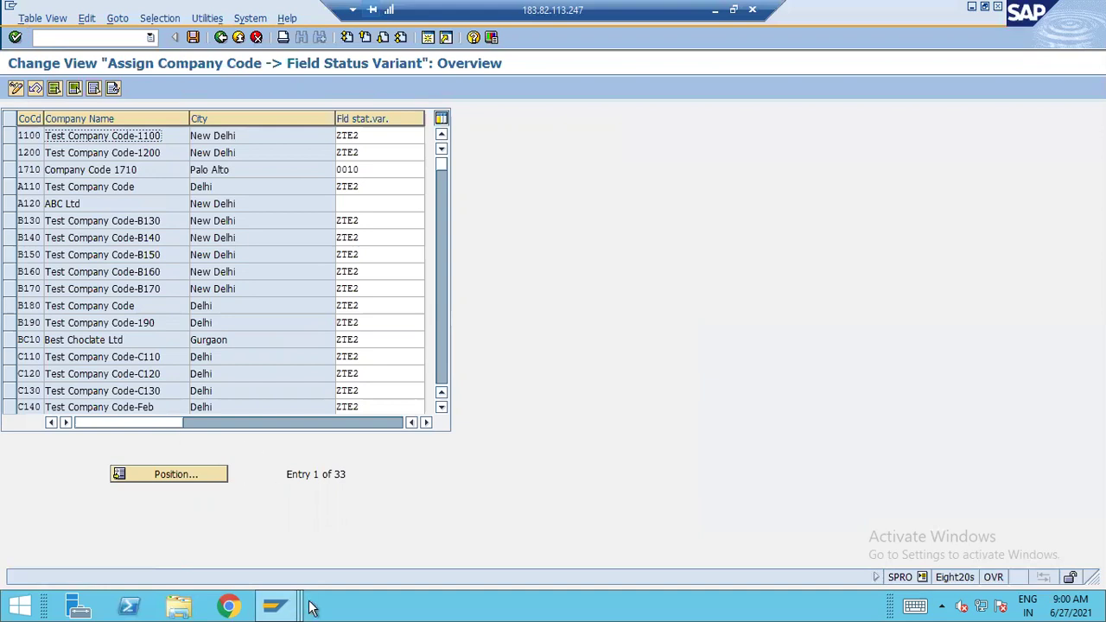
{"action": "mouse_move", "coordinate": [296, 607]}
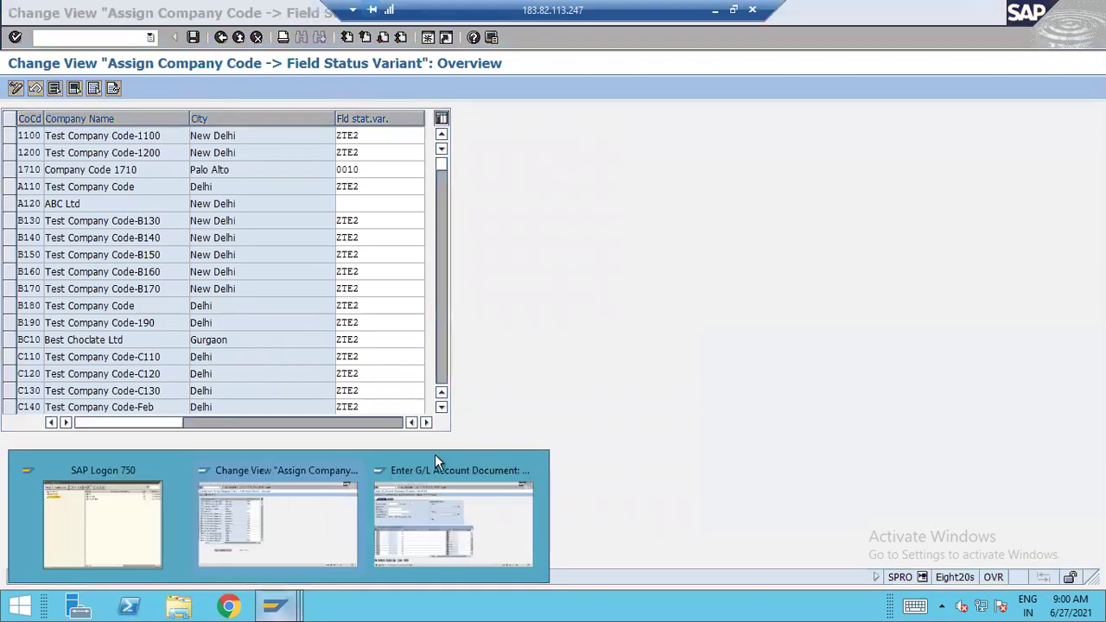
{"action": "left_click", "coordinate": [285, 512]}
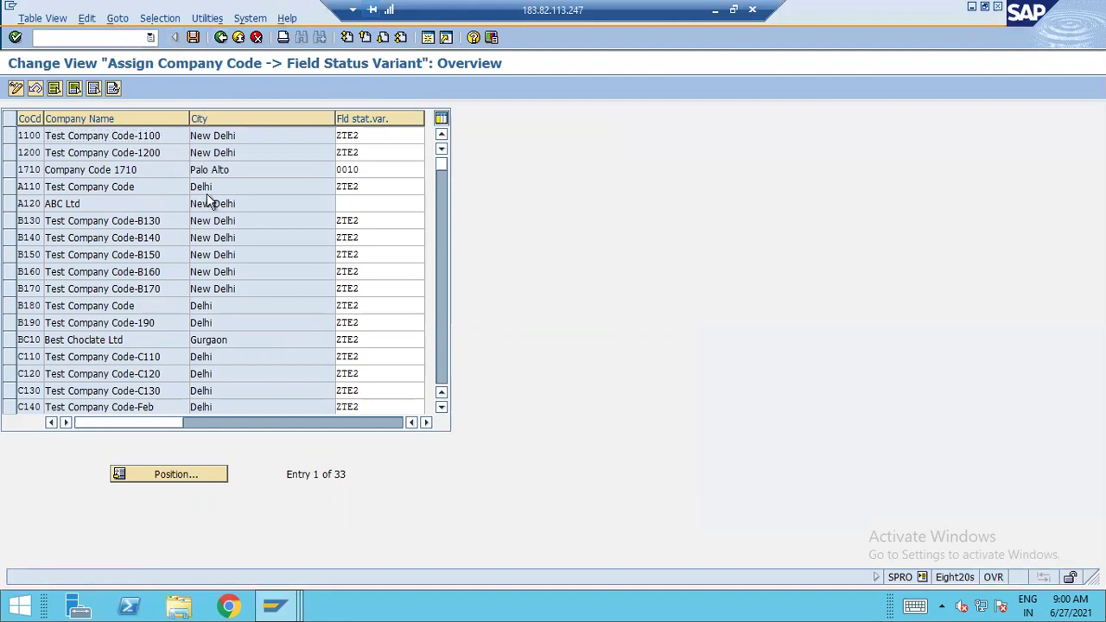
{"action": "key", "text": "F3"}
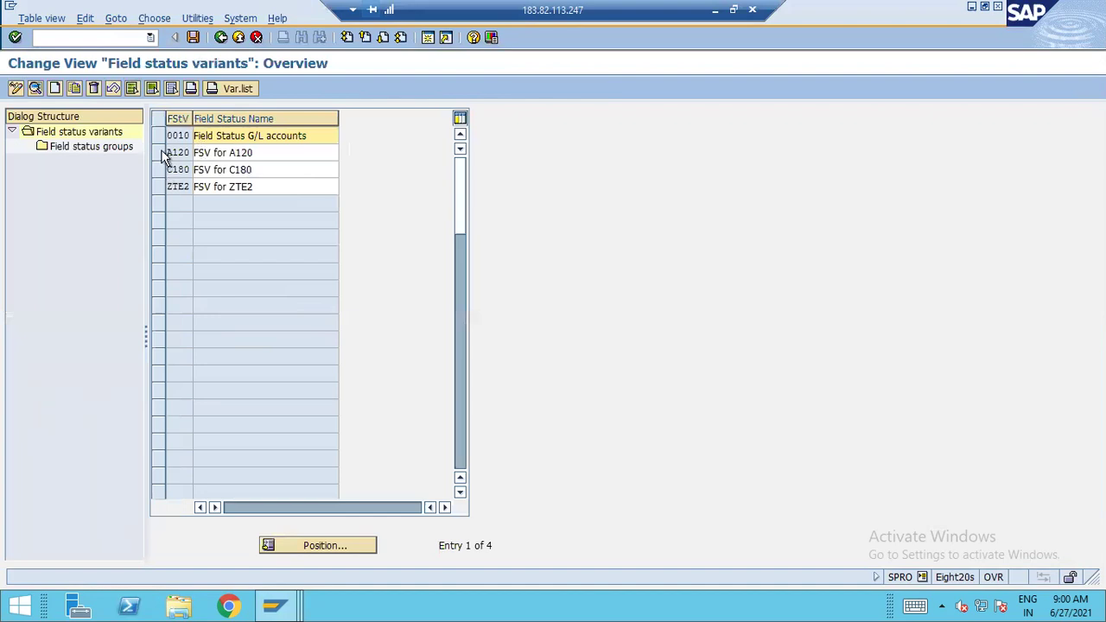
Open field status group YB04 Cost accounts in variant A120 and view its General data statuses
{"action": "left_click", "coordinate": [161, 153]}
{"action": "double_click", "coordinate": [90, 147]}
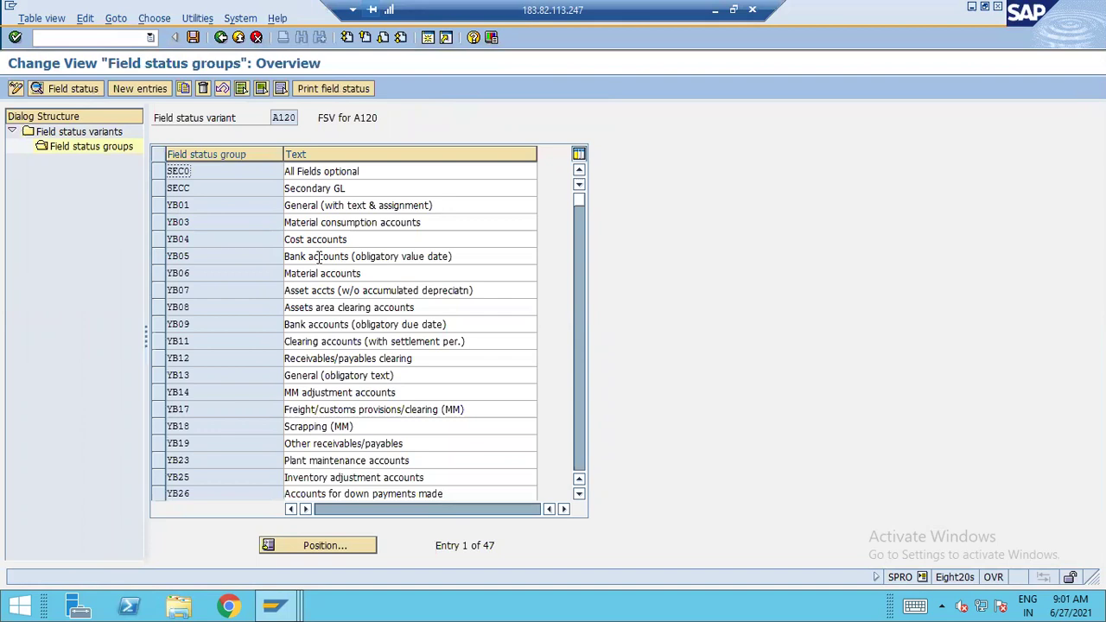
{"action": "left_click", "coordinate": [159, 243]}
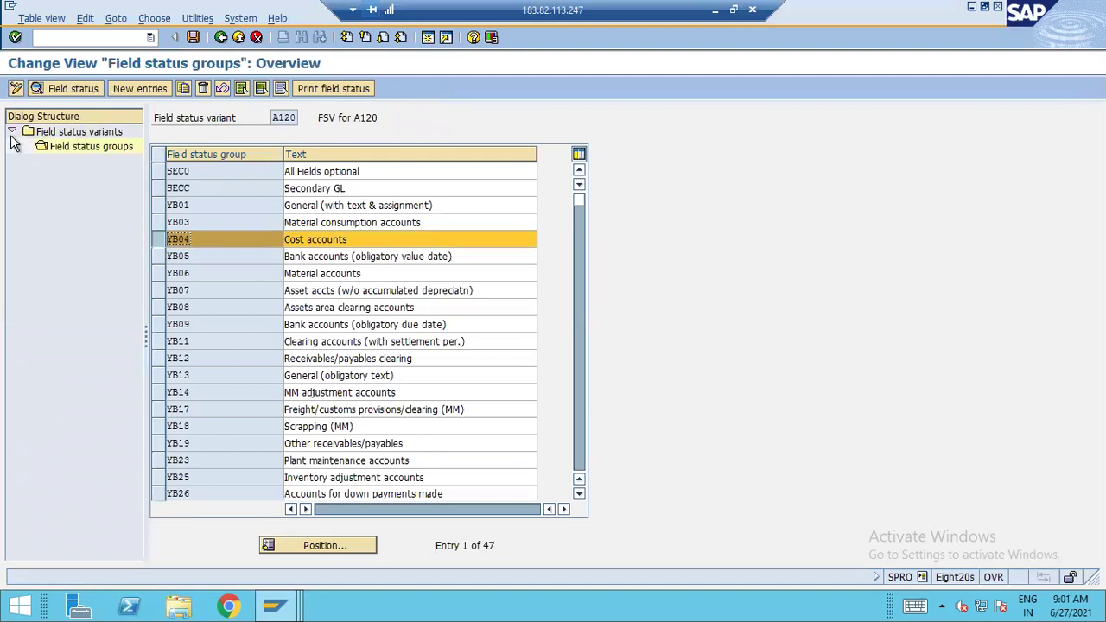
{"action": "left_click", "coordinate": [40, 88]}
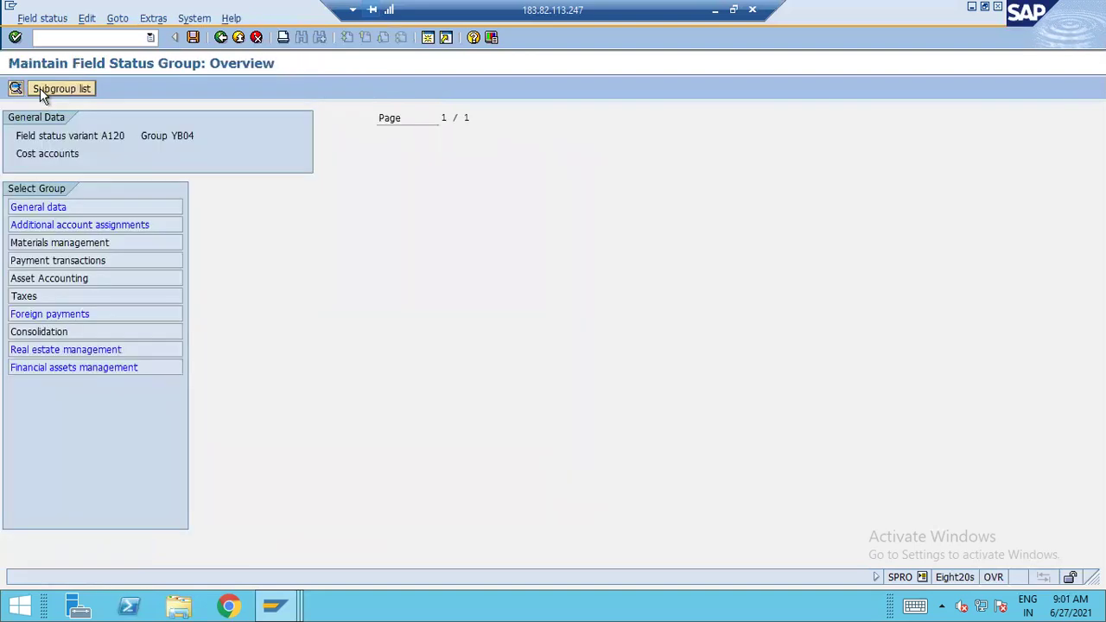
{"action": "left_click", "coordinate": [25, 206]}
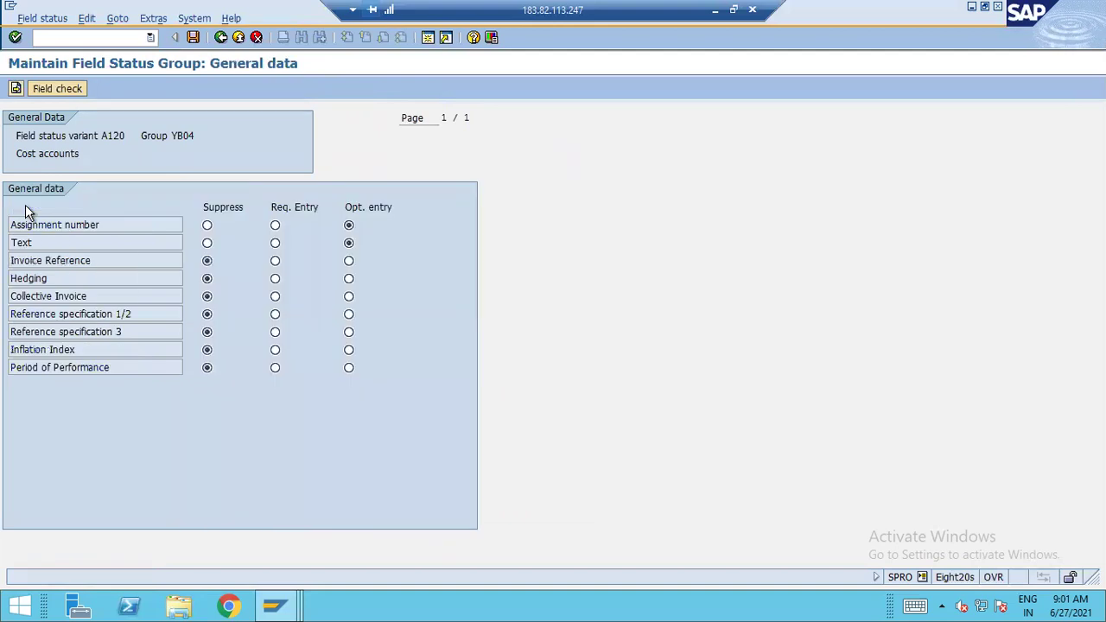
Confirm Cost center is a required entry under YB04's Additional account assignments, comparing with the document entry window
{"action": "left_click", "coordinate": [222, 38]}
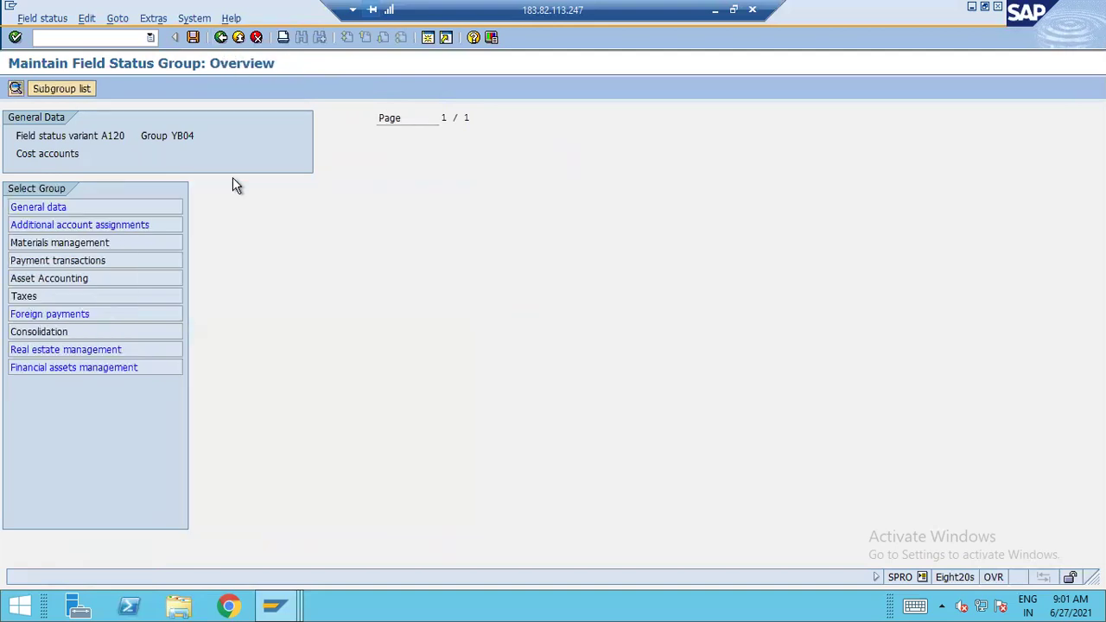
{"action": "left_click", "coordinate": [45, 224]}
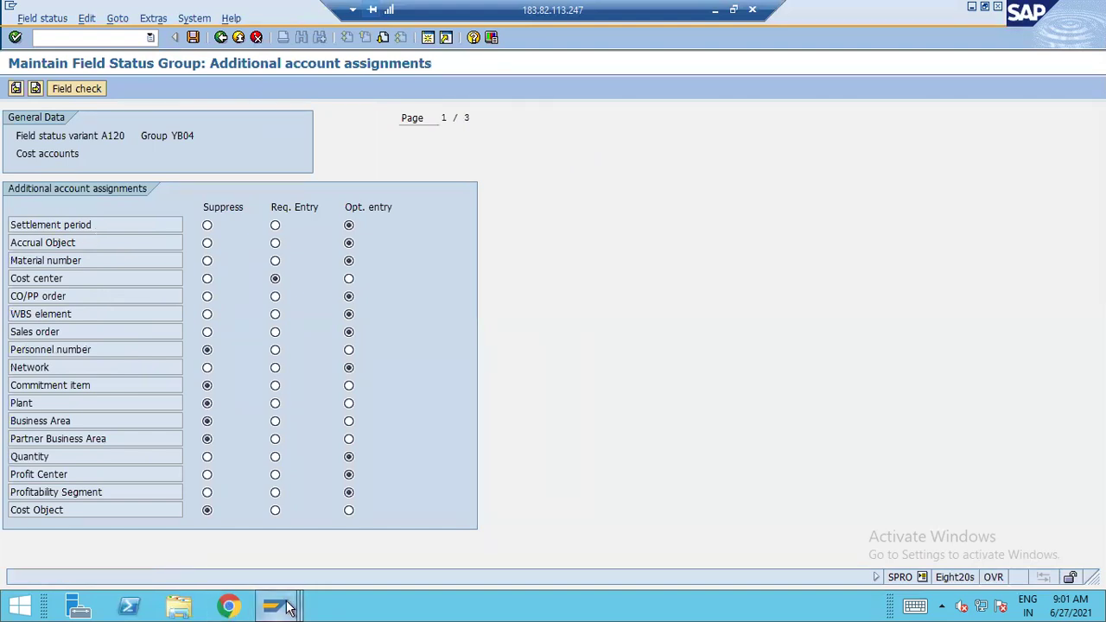
{"action": "mouse_move", "coordinate": [278, 605]}
{"action": "left_click", "coordinate": [452, 523]}
{"action": "left_click", "coordinate": [221, 37]}
Return to the IMG and view the field status variants list, including FSV for A120
{"action": "left_click", "coordinate": [221, 37]}
{"action": "left_click", "coordinate": [221, 37]}
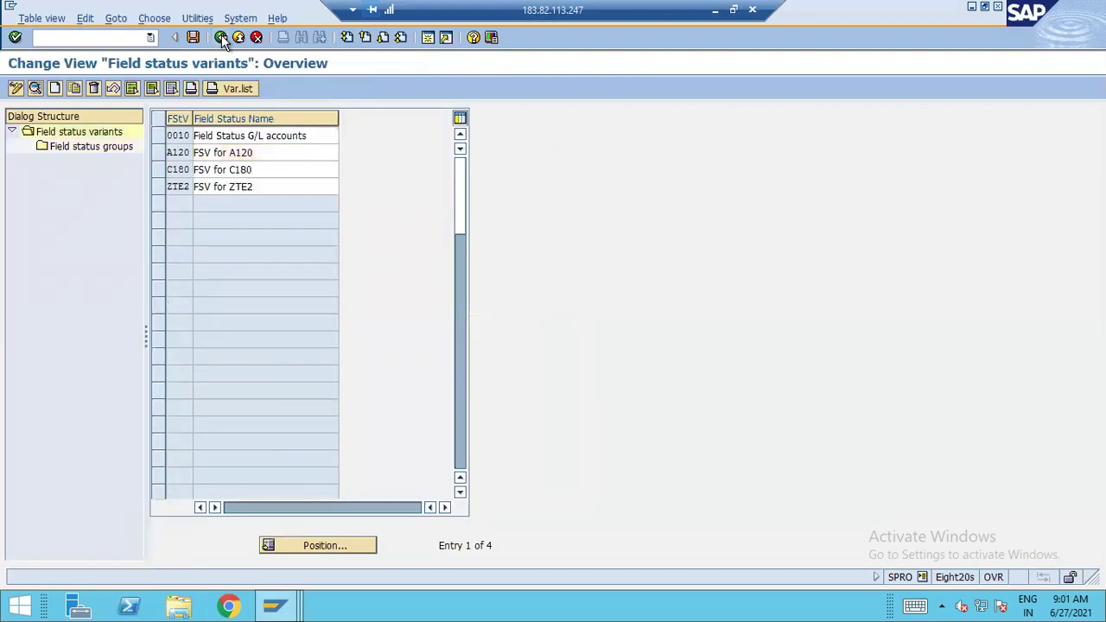
{"action": "left_click", "coordinate": [221, 37]}
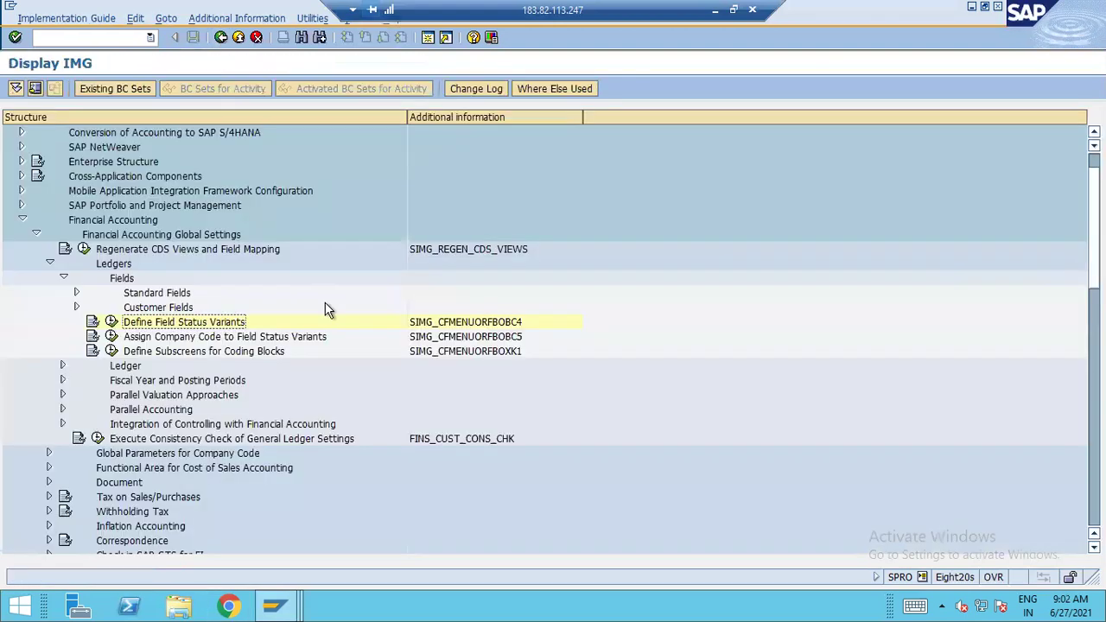
{"action": "left_click", "coordinate": [110, 323]}
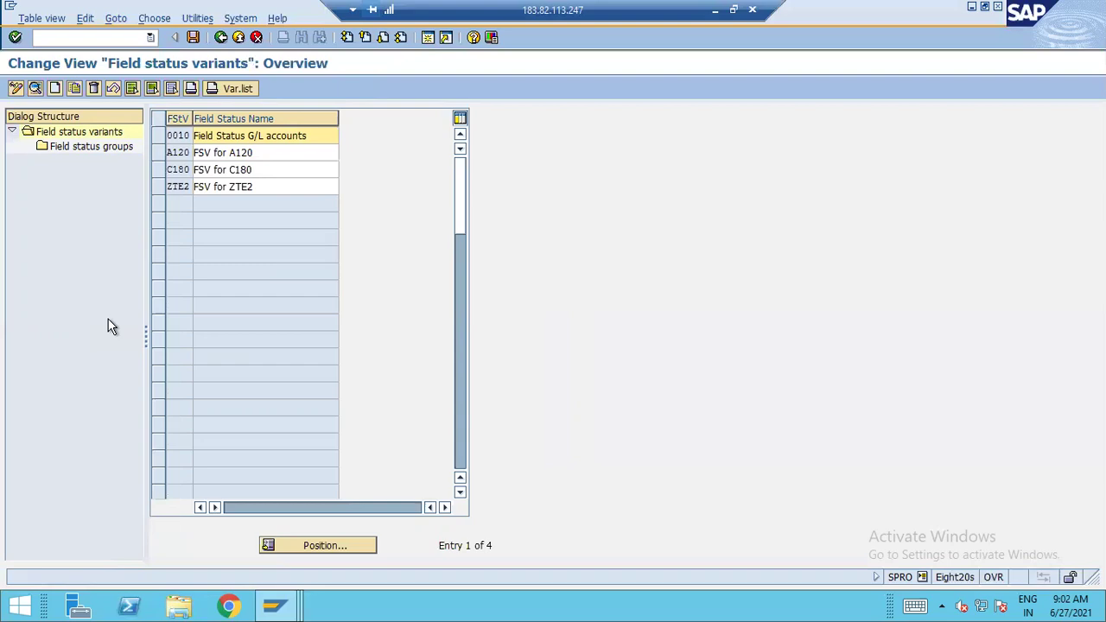
Go back to the Excel notes sheet and select cell O42 for a new note
{"action": "left_click", "coordinate": [715, 10]}
{"action": "left_click", "coordinate": [668, 310]}
{"action": "scroll", "coordinate": [743, 363], "scroll_direction": "down", "scroll_amount": 2}
{"action": "left_click", "coordinate": [800, 285]}
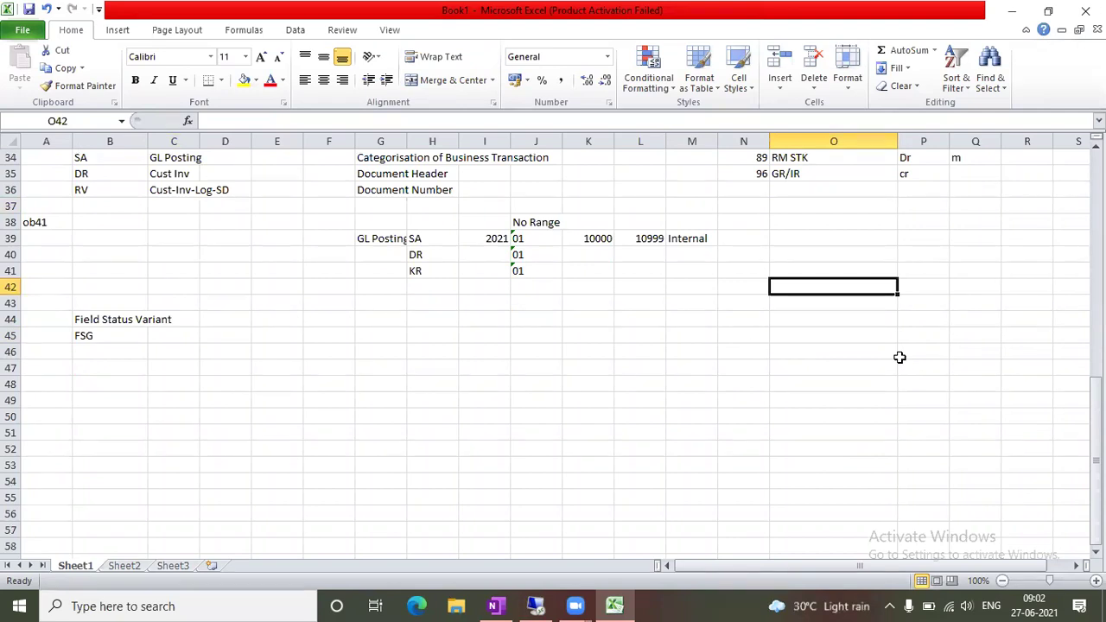
Enter comp code-1 / April-March in O42:P42 and Comp Code-2 / Jan-Dec in O43:P43
{"action": "type", "text": "comp"}
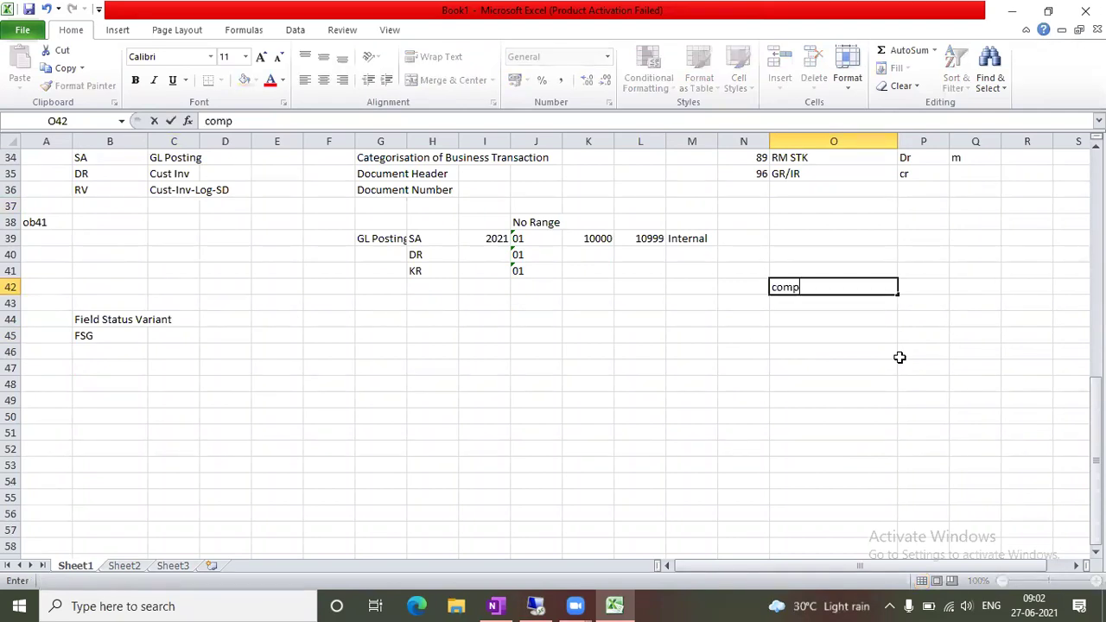
{"action": "type", "text": " code-1"}
{"action": "key", "text": "Tab"}
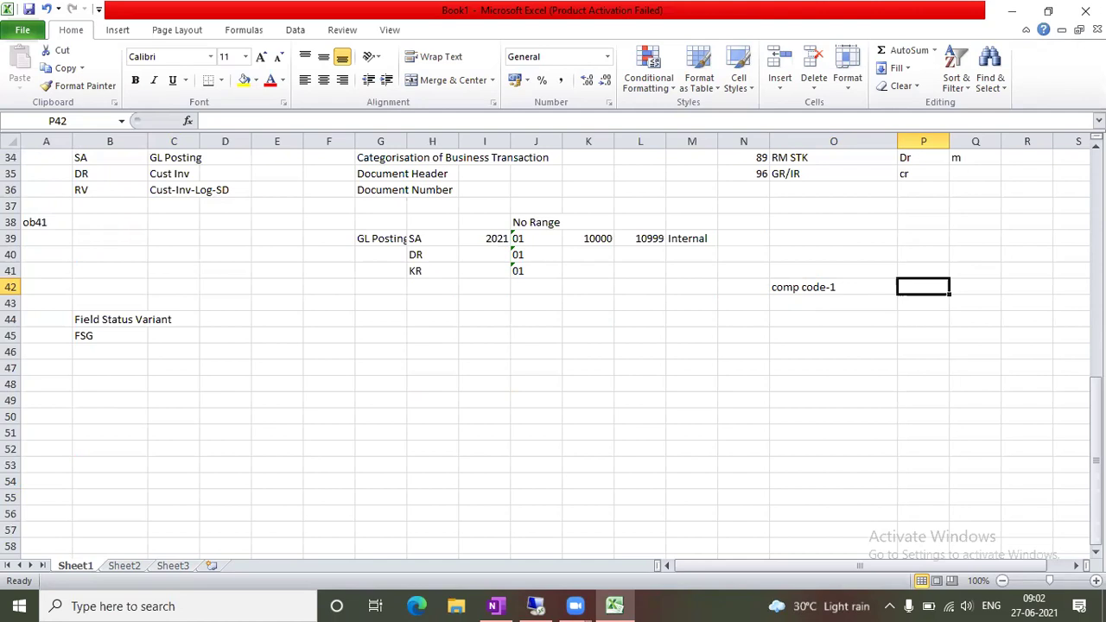
{"action": "type", "text": "Apri"}
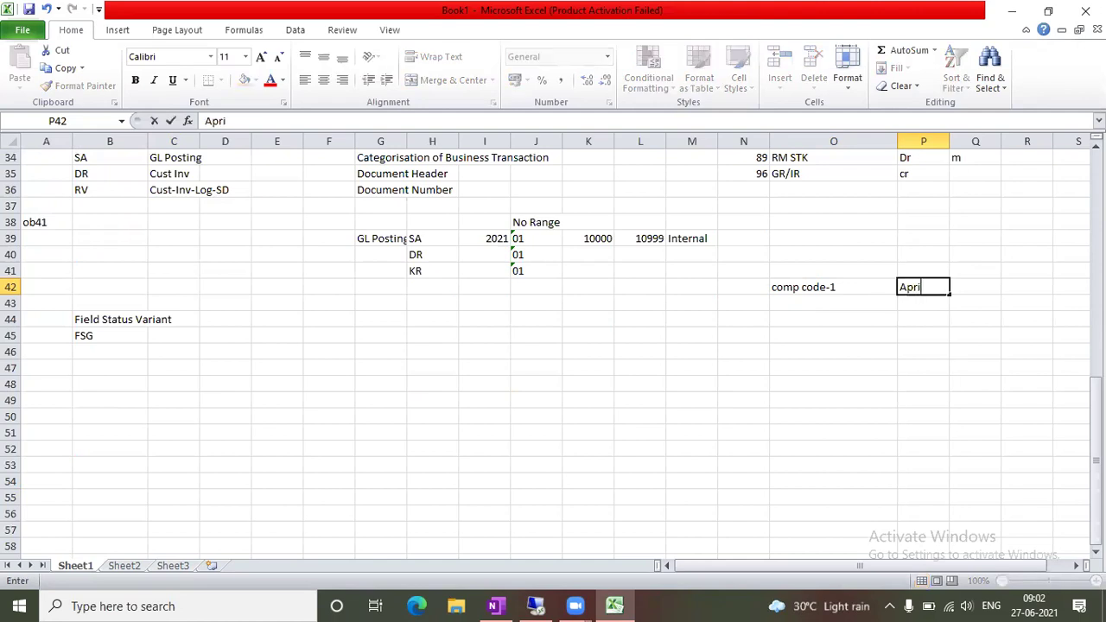
{"action": "type", "text": "l-March"}
{"action": "key", "text": "Tab"}
{"action": "left_click", "coordinate": [805, 302]}
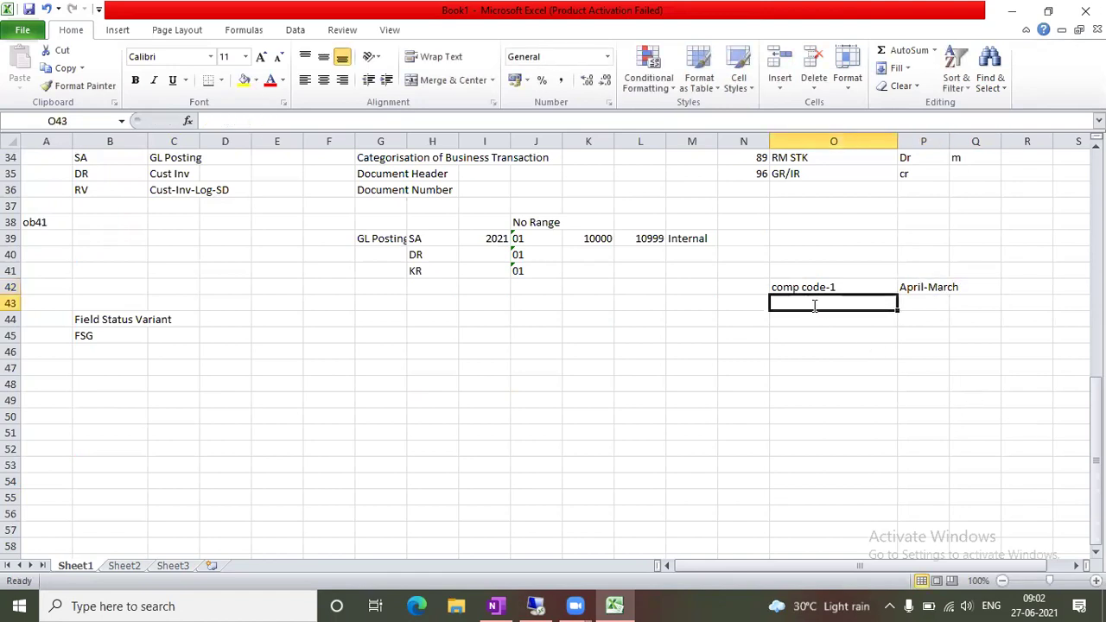
{"action": "type", "text": "Comp Code-"}
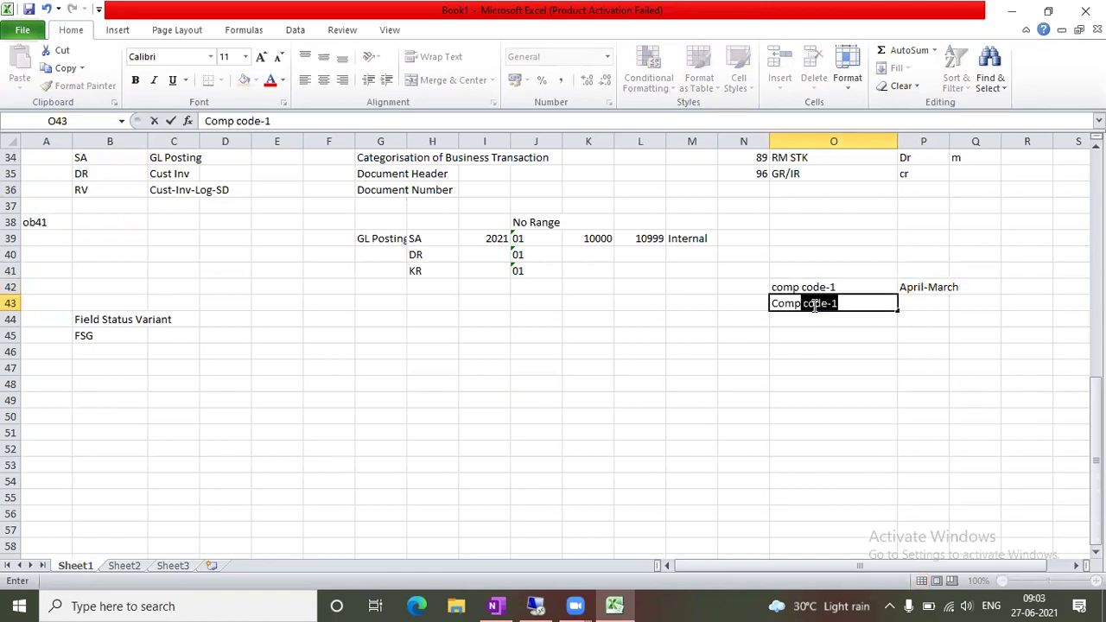
{"action": "type", "text": "2"}
{"action": "key", "text": "Tab"}
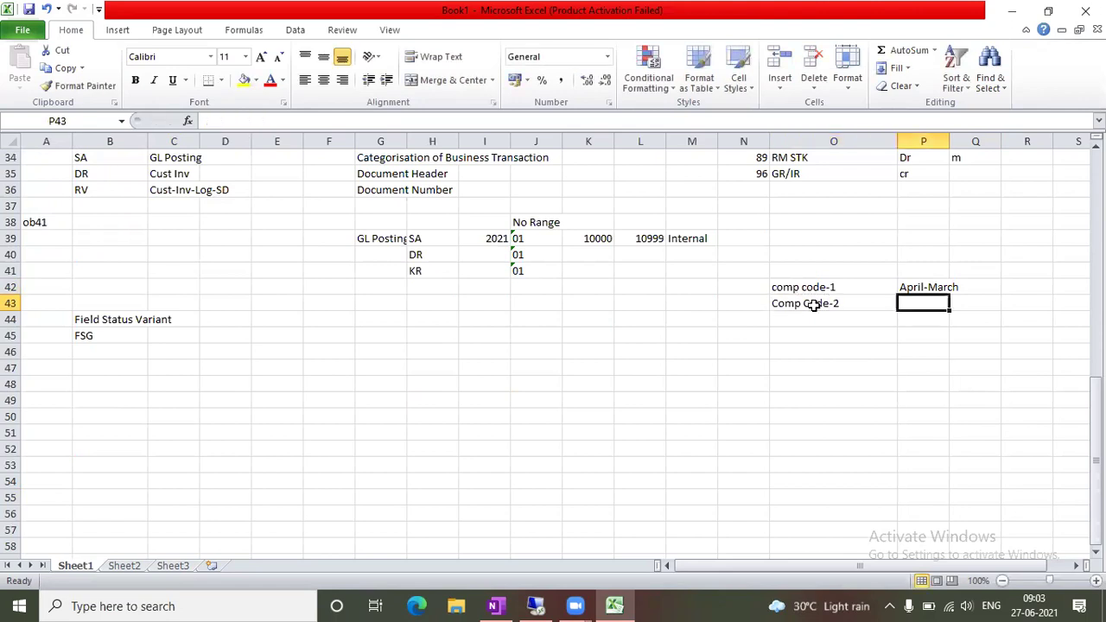
{"action": "type", "text": "Jan"}
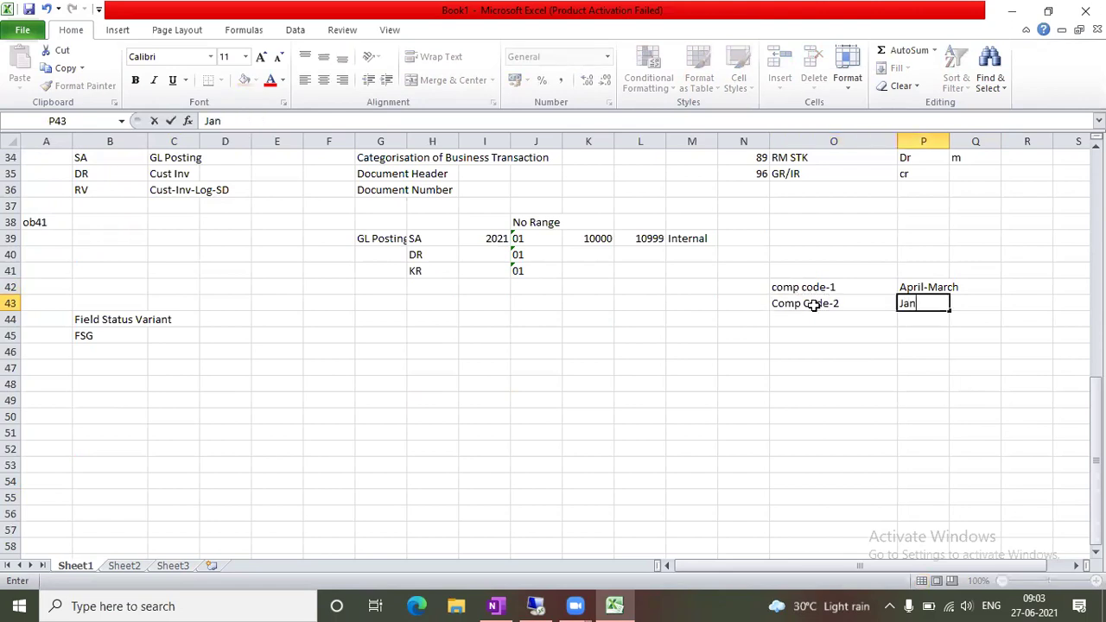
{"action": "type", "text": "-Dec"}
{"action": "key", "text": "Tab"}
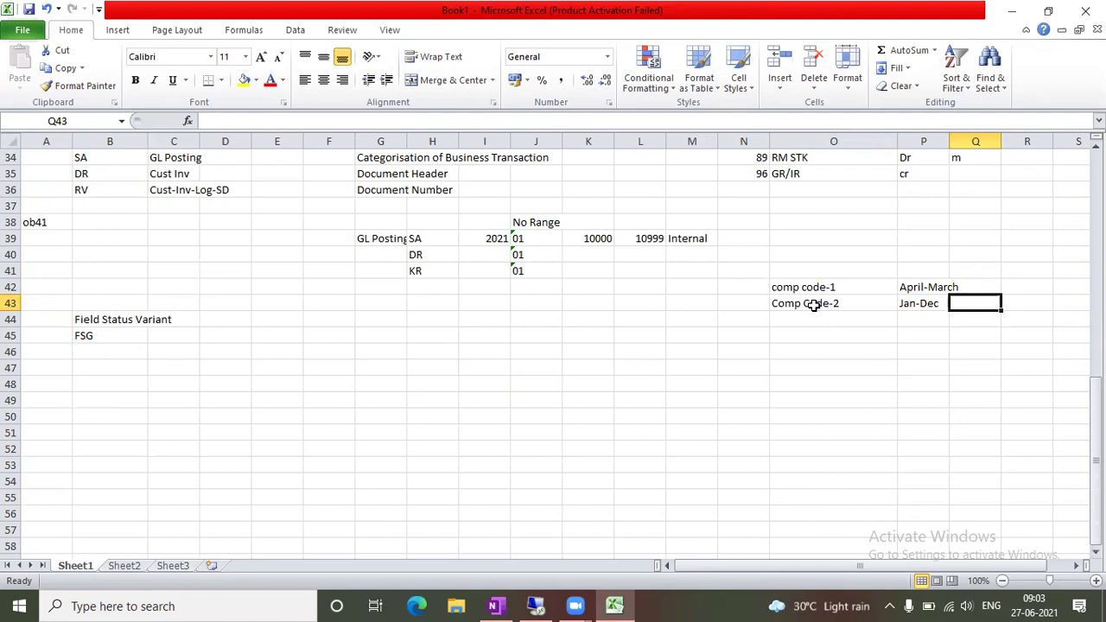
{"action": "left_click", "coordinate": [745, 281]}
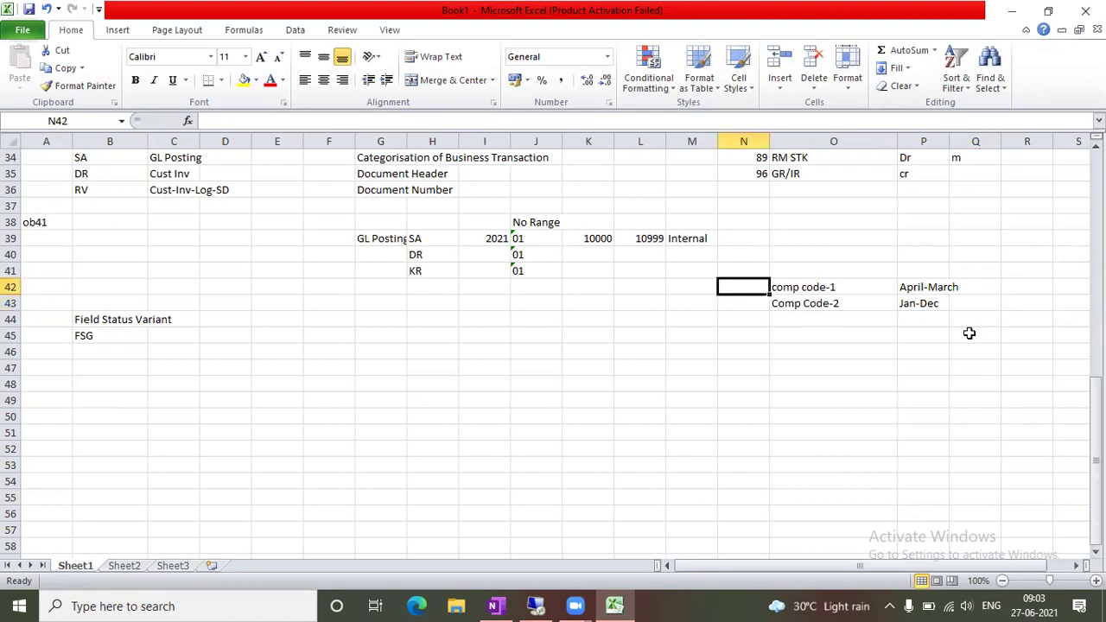
Label the company codes India in N42 and USA in N43
{"action": "type", "text": "India"}
{"action": "key", "text": "Return"}
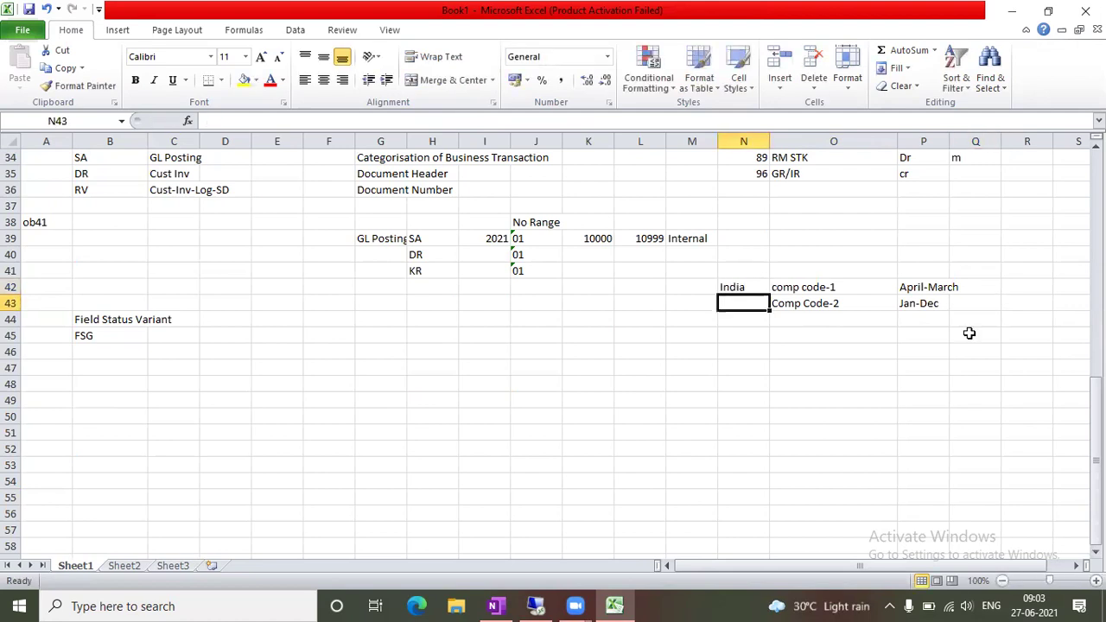
{"action": "type", "text": "USA"}
{"action": "key", "text": "Tab"}
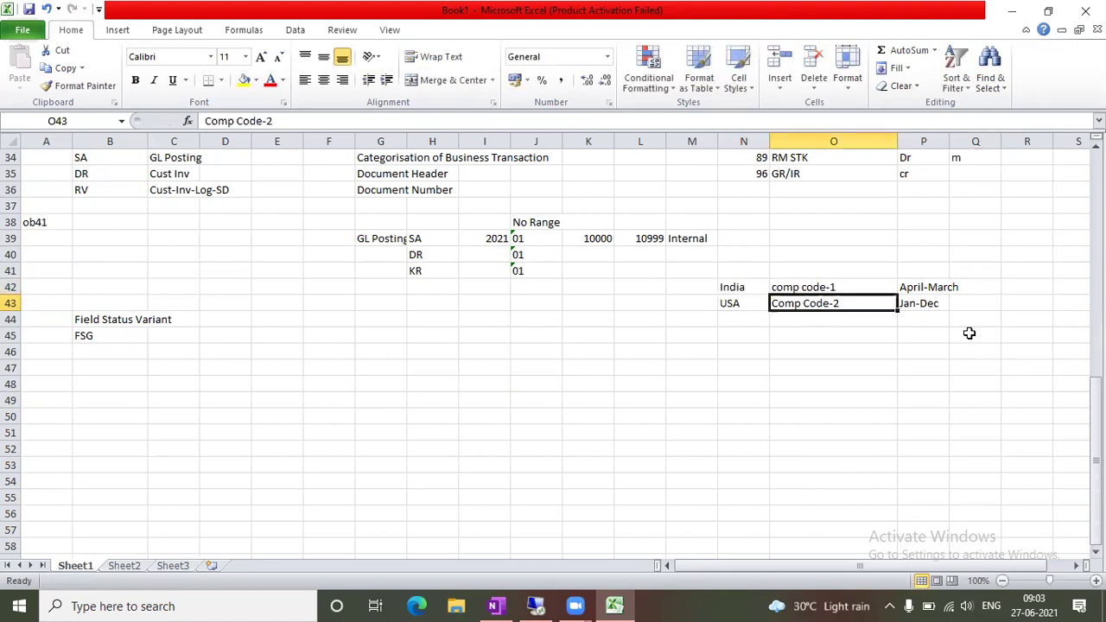
{"action": "key", "text": "Return"}
{"action": "key", "text": "Up"}
{"action": "key", "text": "Right"}
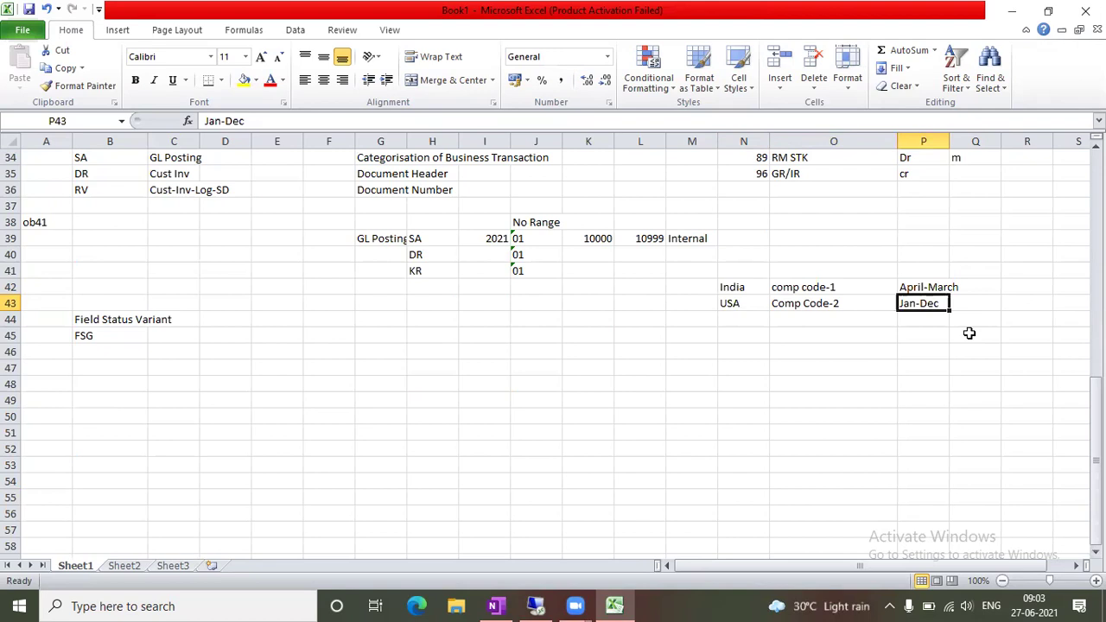
{"action": "key", "text": "Right"}
{"action": "key", "text": "Left"}
{"action": "key", "text": "Down"}
{"action": "key", "text": "Up"}
{"action": "key", "text": "Up"}
{"action": "key", "text": "Down"}
Add 01 in Q42 and n1 in Q43 beside the April-March and Jan-Dec periods
{"action": "key", "text": "Up"}
{"action": "key", "text": "Right"}
{"action": "key", "text": "Right"}
{"action": "key", "text": "Left"}
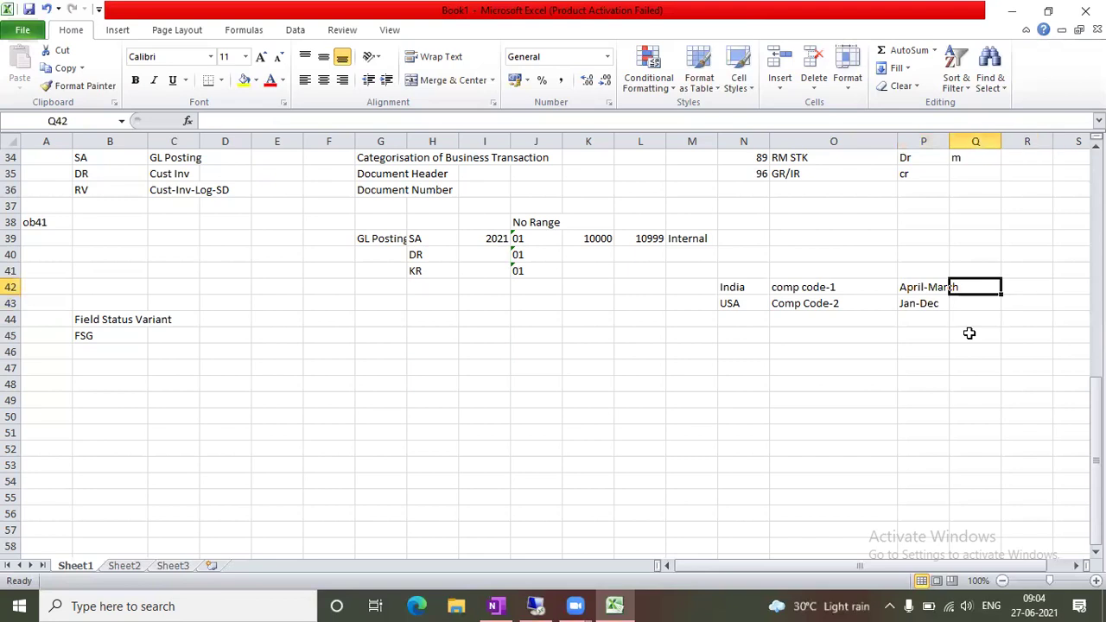
{"action": "type", "text": "01"}
{"action": "key", "text": "Return"}
{"action": "type", "text": "n1"}
{"action": "key", "text": "Tab"}
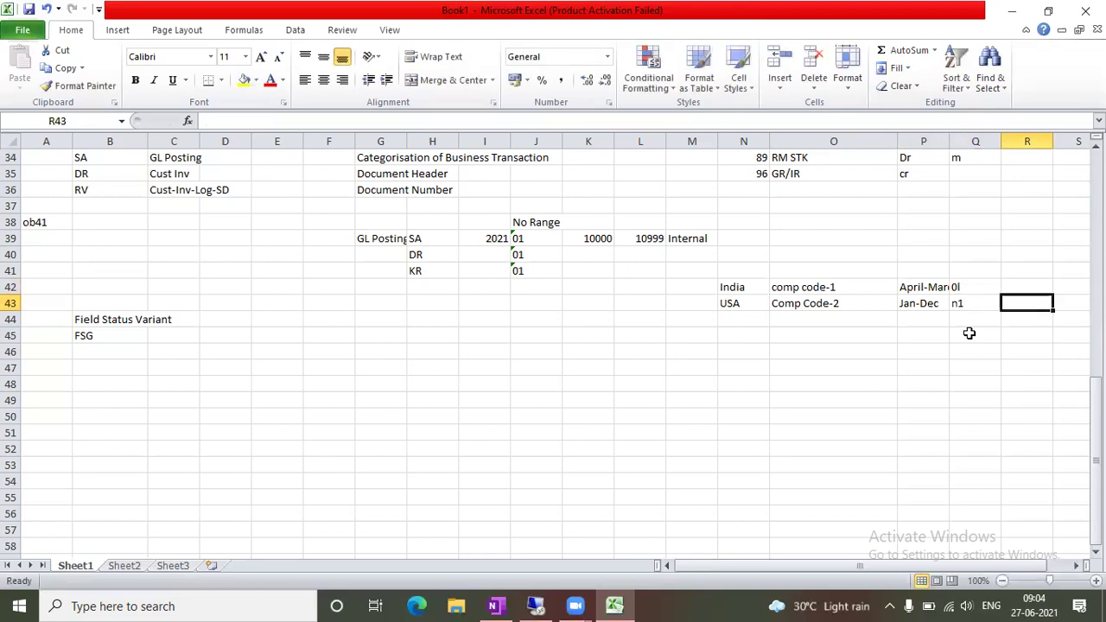
{"action": "key", "text": "Left"}
{"action": "key", "text": "Left"}
{"action": "key", "text": "Left"}
{"action": "key", "text": "Right"}
{"action": "key", "text": "shift+Right"}
{"action": "key", "text": "shift+Left"}
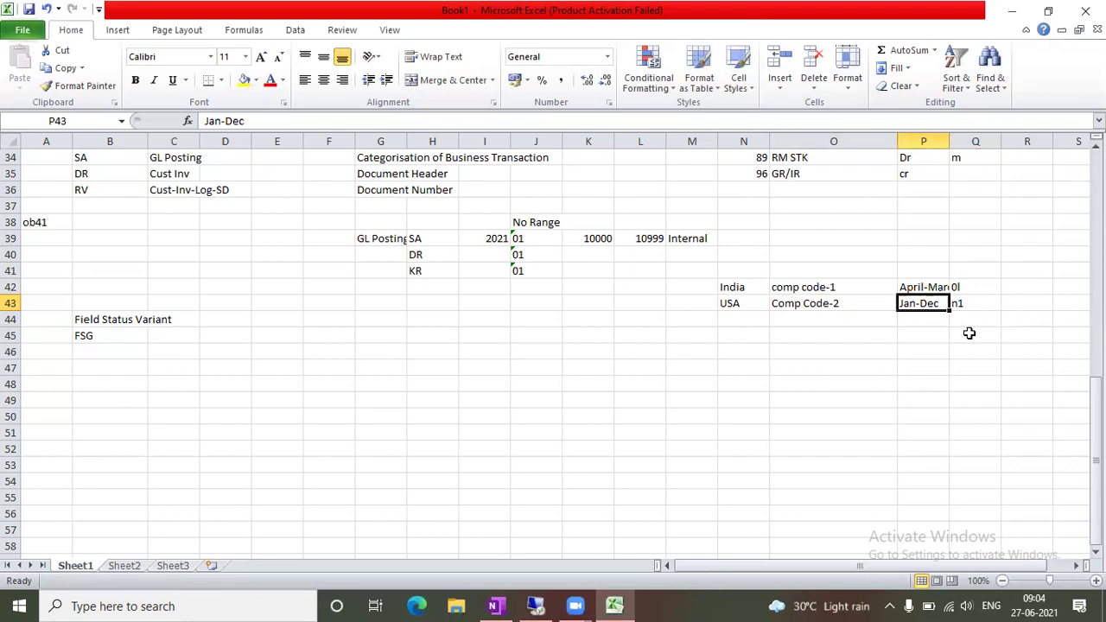
{"action": "key", "text": "Down"}
{"action": "key", "text": "Up"}
{"action": "key", "text": "Up"}
{"action": "key", "text": "Down"}
Open Define Document Types (OBA7) from the IMG's Document > Document Types branch
{"action": "left_click", "coordinate": [546, 603]}
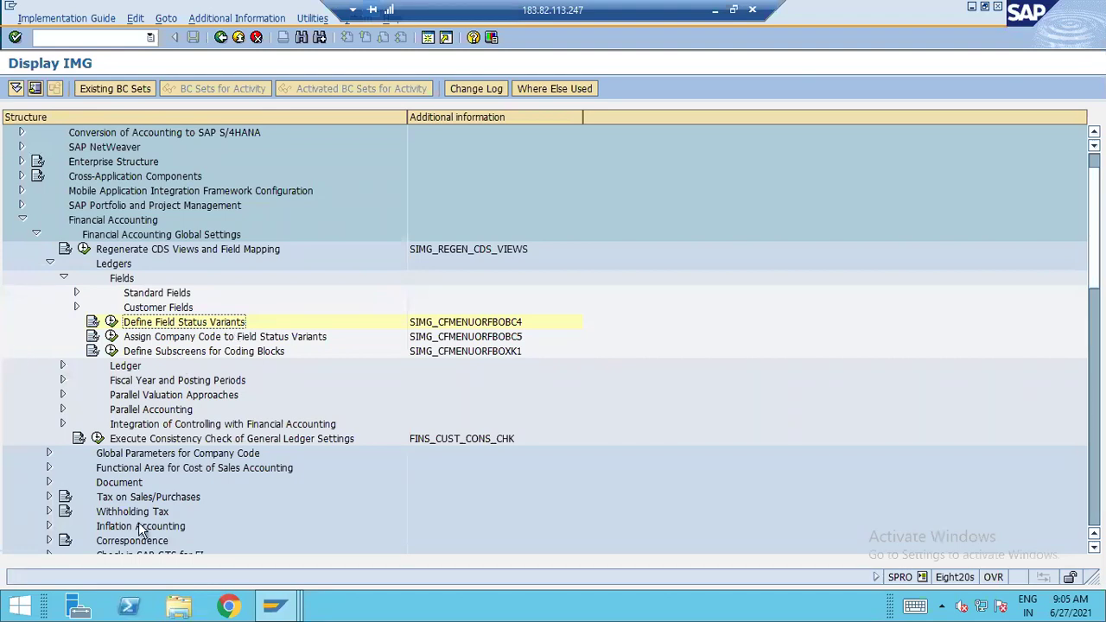
{"action": "scroll", "coordinate": [139, 510], "scroll_direction": "down", "scroll_amount": 2}
{"action": "left_click", "coordinate": [48, 424]}
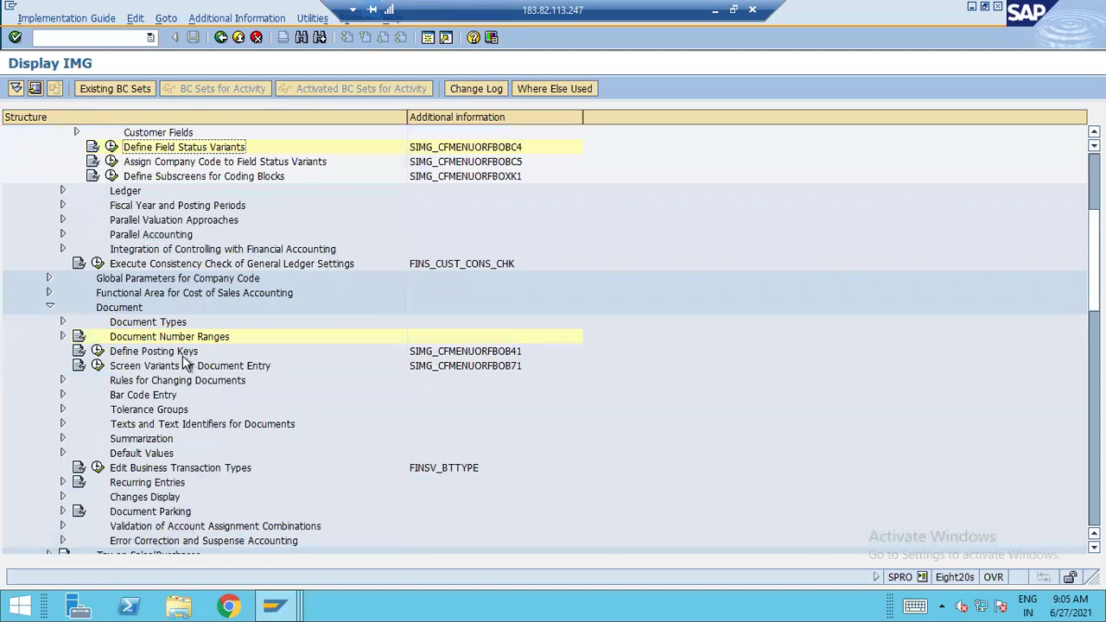
{"action": "left_click", "coordinate": [64, 323]}
{"action": "left_click", "coordinate": [112, 336]}
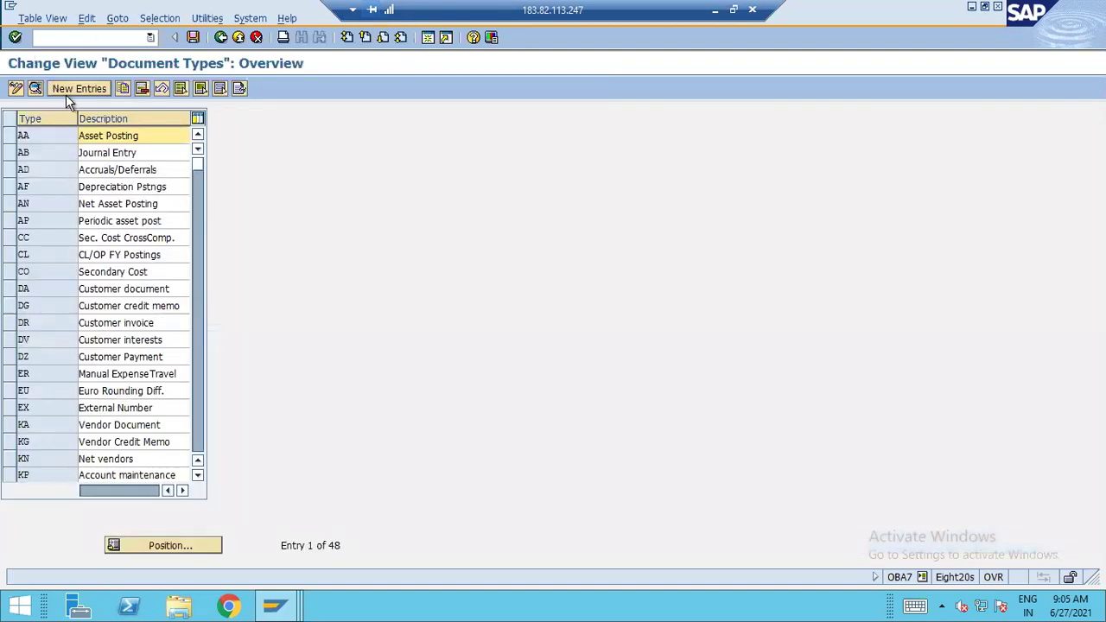
View a blank new document type form, then leave document types for the IMG tree
{"action": "left_click", "coordinate": [65, 90]}
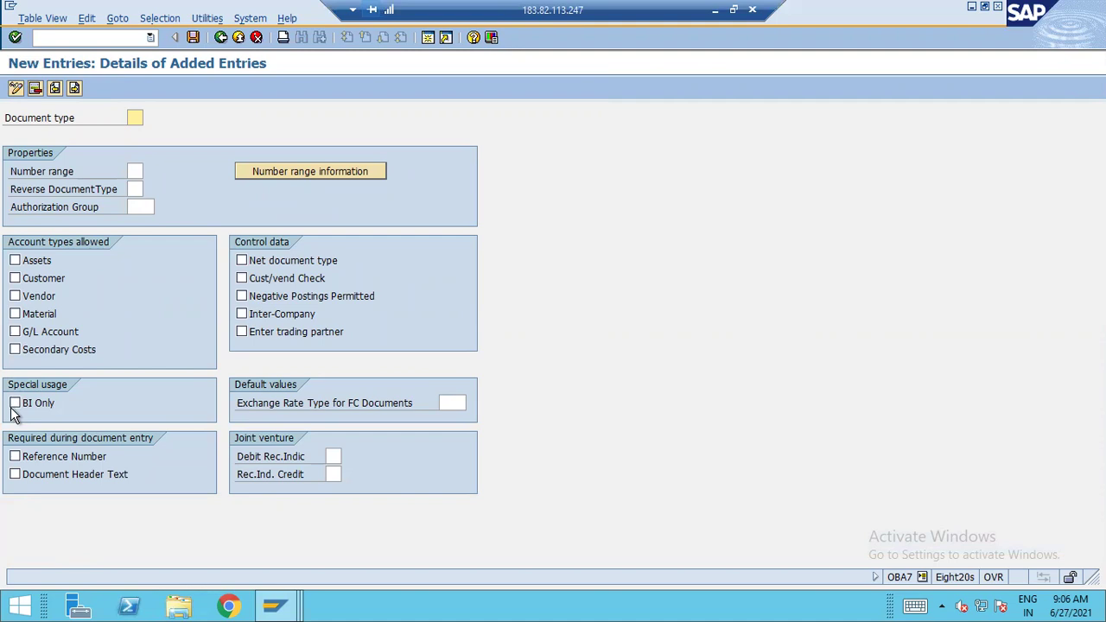
{"action": "key", "text": "F3"}
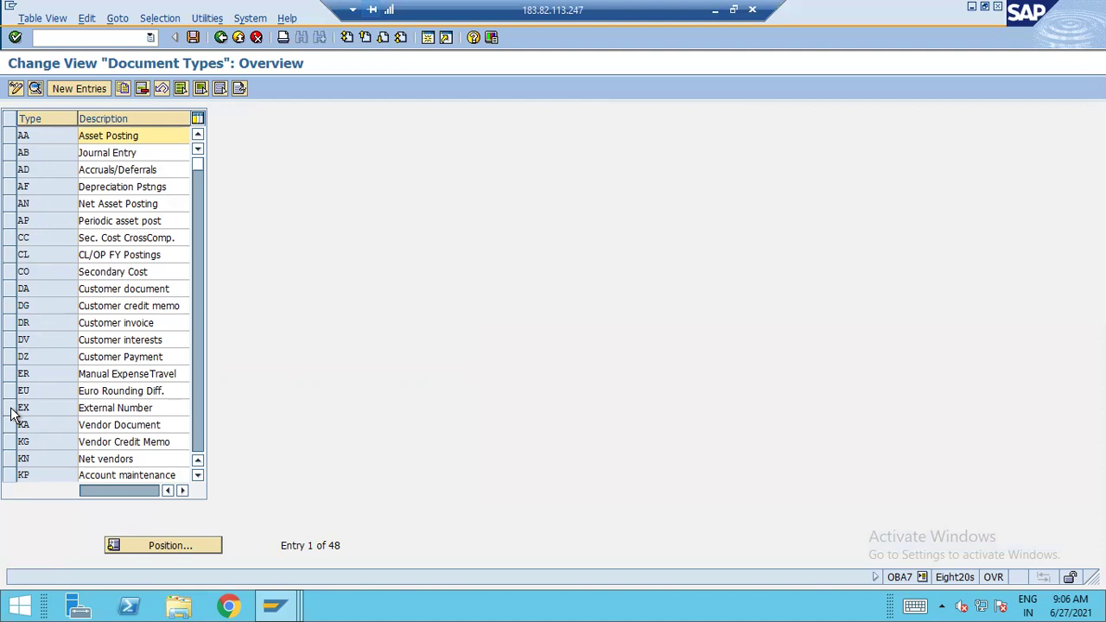
{"action": "left_click", "coordinate": [236, 39]}
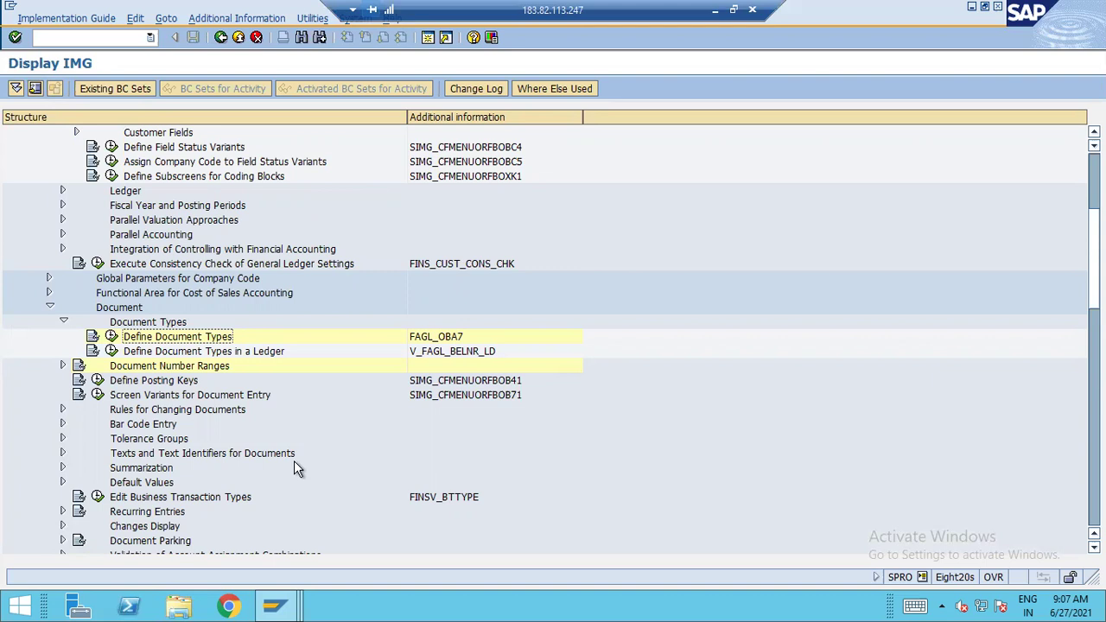
Run Define Posting Keys (OB41) and open the detail screen of posting key 40, Debit entry
{"action": "left_click", "coordinate": [97, 380]}
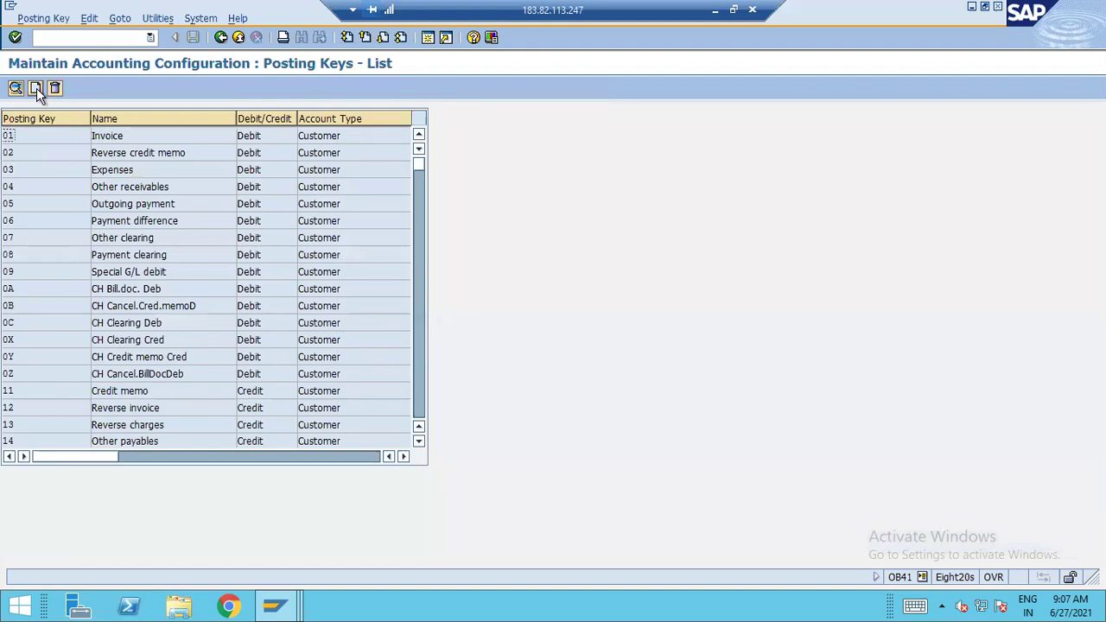
{"action": "left_click", "coordinate": [36, 88]}
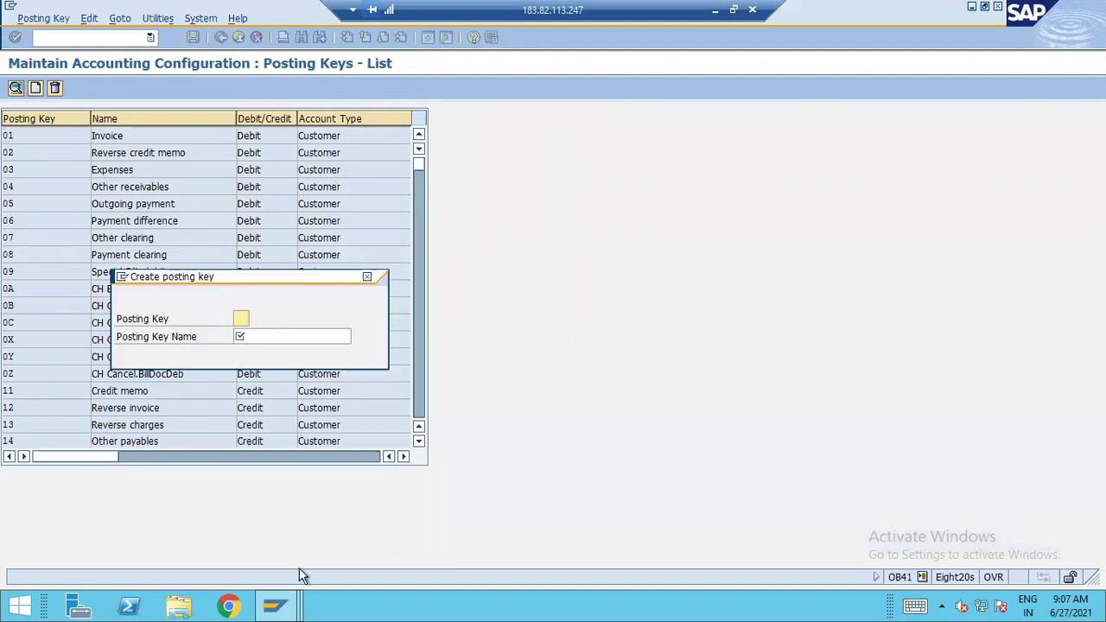
{"action": "key", "text": "Escape"}
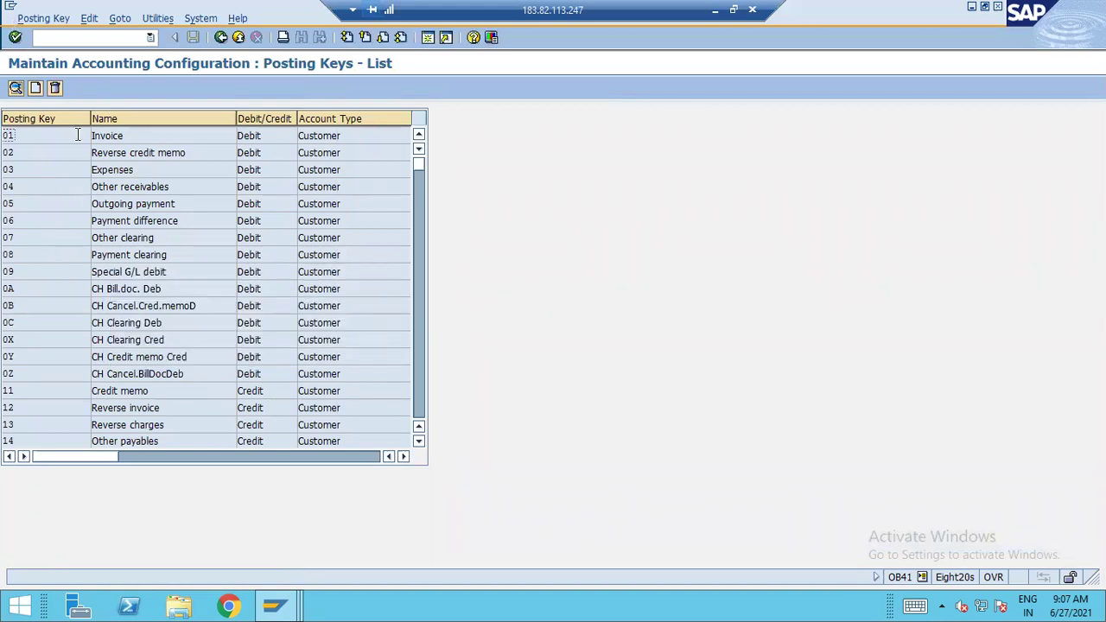
{"action": "scroll", "coordinate": [26, 380], "scroll_direction": "down", "scroll_amount": 3}
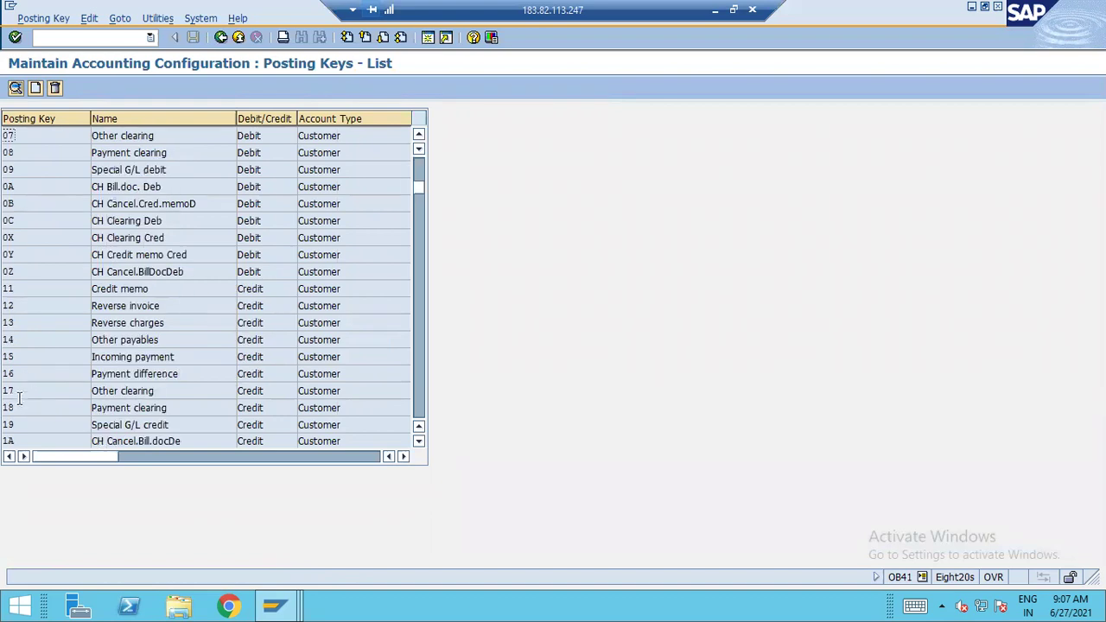
{"action": "scroll", "coordinate": [43, 394], "scroll_direction": "down", "scroll_amount": 3}
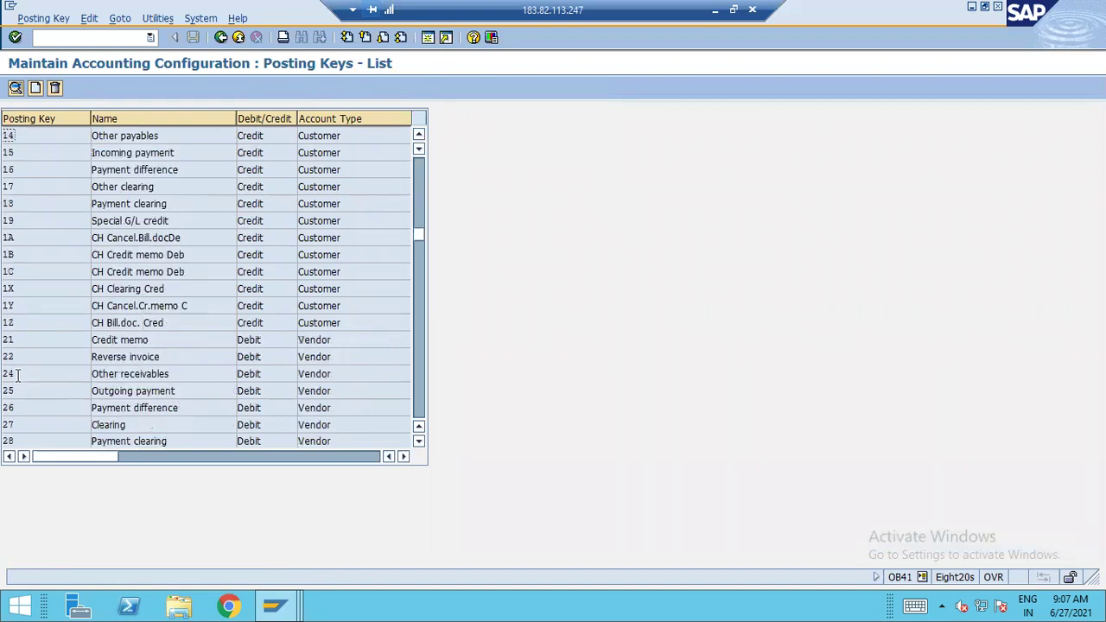
{"action": "scroll", "coordinate": [36, 394], "scroll_direction": "down", "scroll_amount": 6}
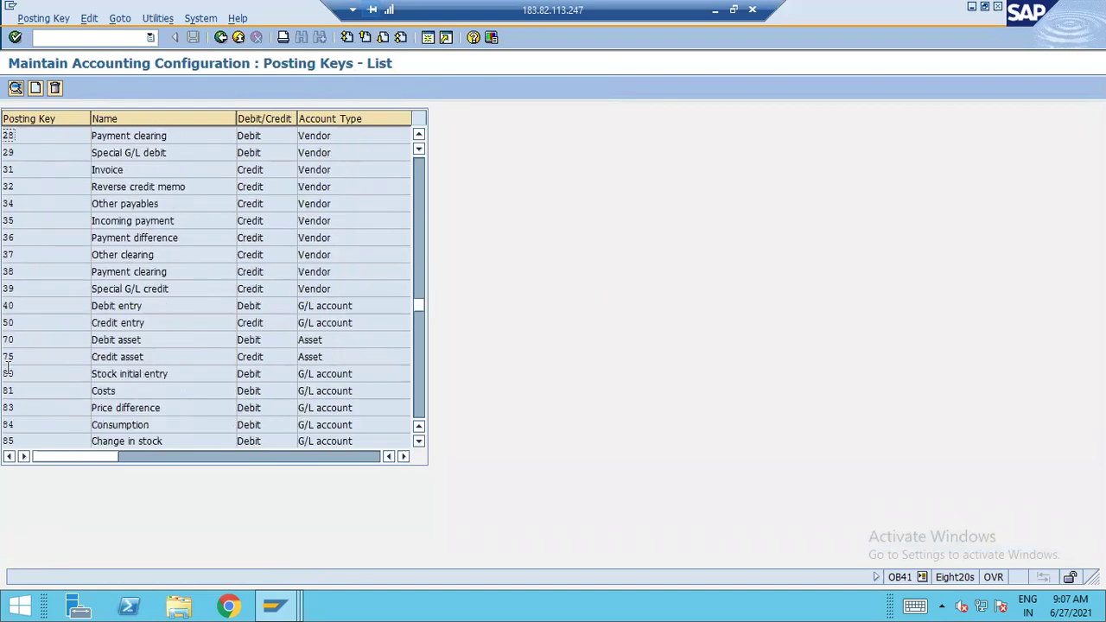
{"action": "double_click", "coordinate": [48, 305]}
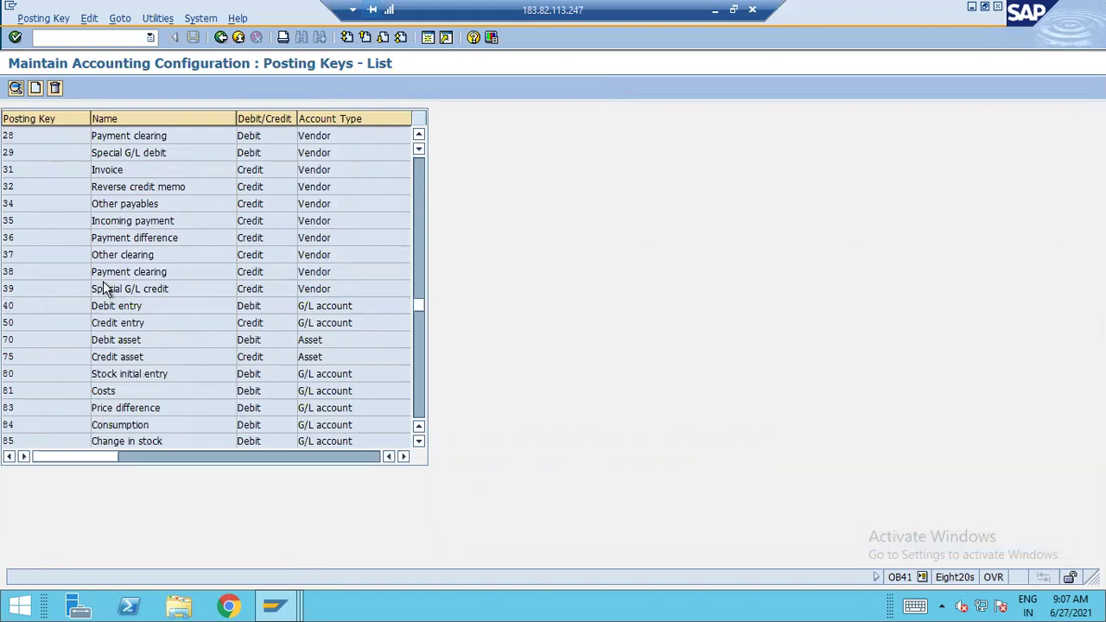
Review posting key 40's Additional account assignments field statuses, then back out without saving
{"action": "left_click", "coordinate": [53, 90]}
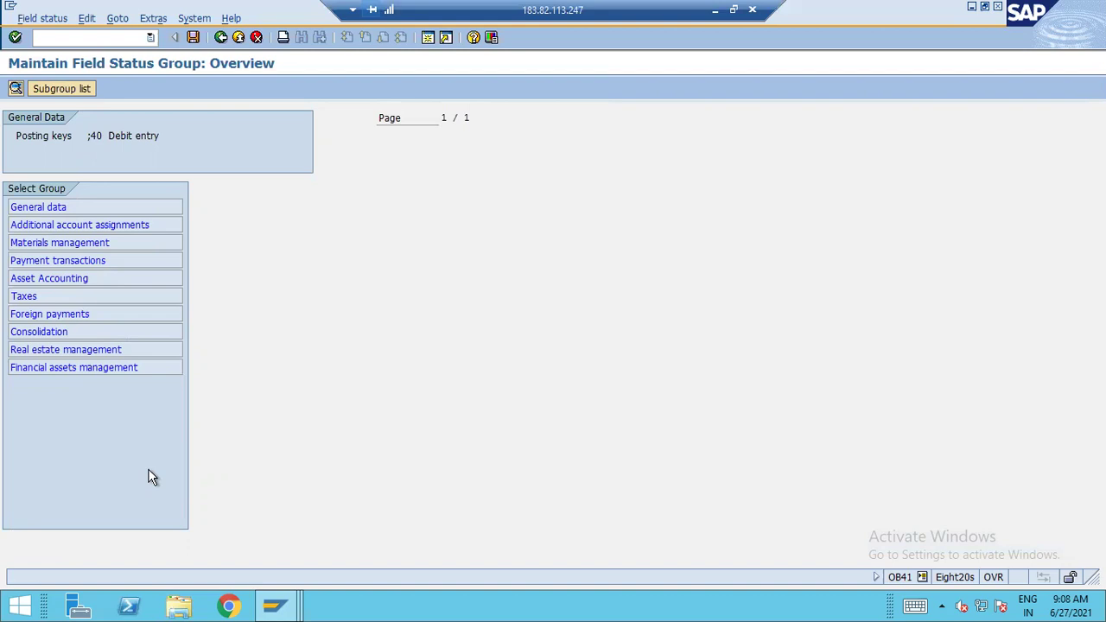
{"action": "double_click", "coordinate": [113, 224]}
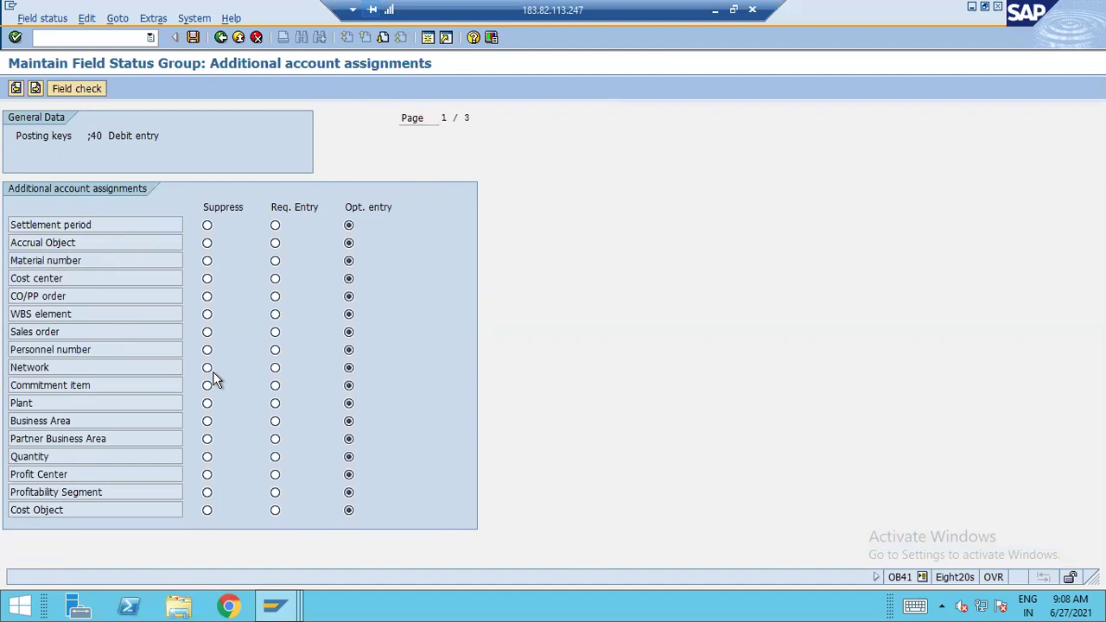
{"action": "left_click", "coordinate": [231, 18]}
{"action": "left_click", "coordinate": [690, 253]}
{"action": "left_click", "coordinate": [219, 37]}
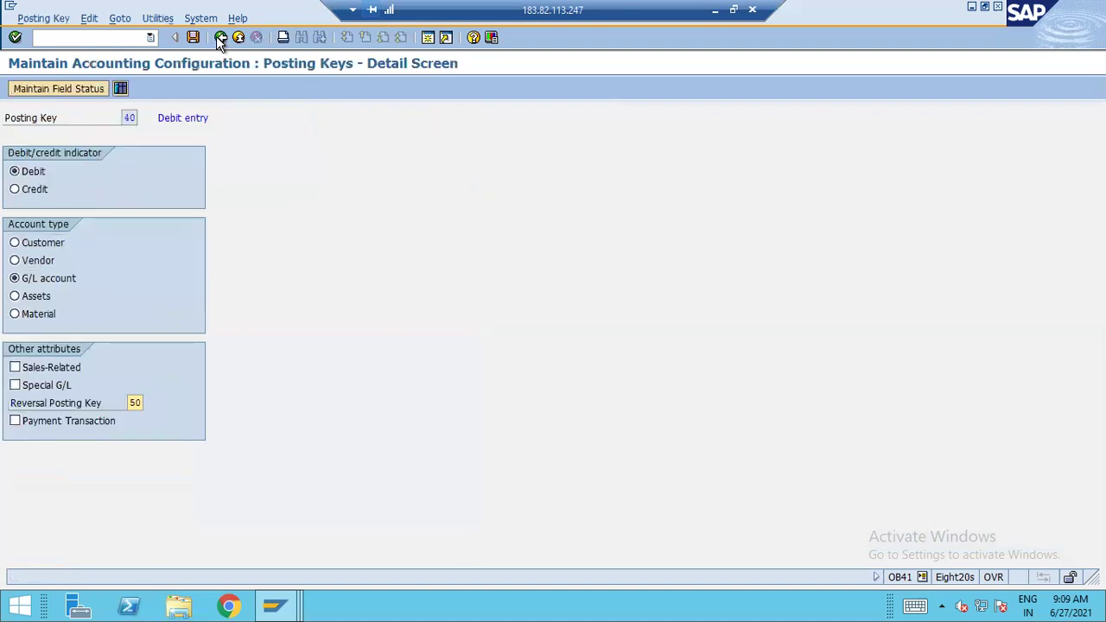
{"action": "left_click", "coordinate": [220, 37]}
Leave the posting keys list without saving and go back to the configuration guide tree
{"action": "left_click", "coordinate": [277, 283]}
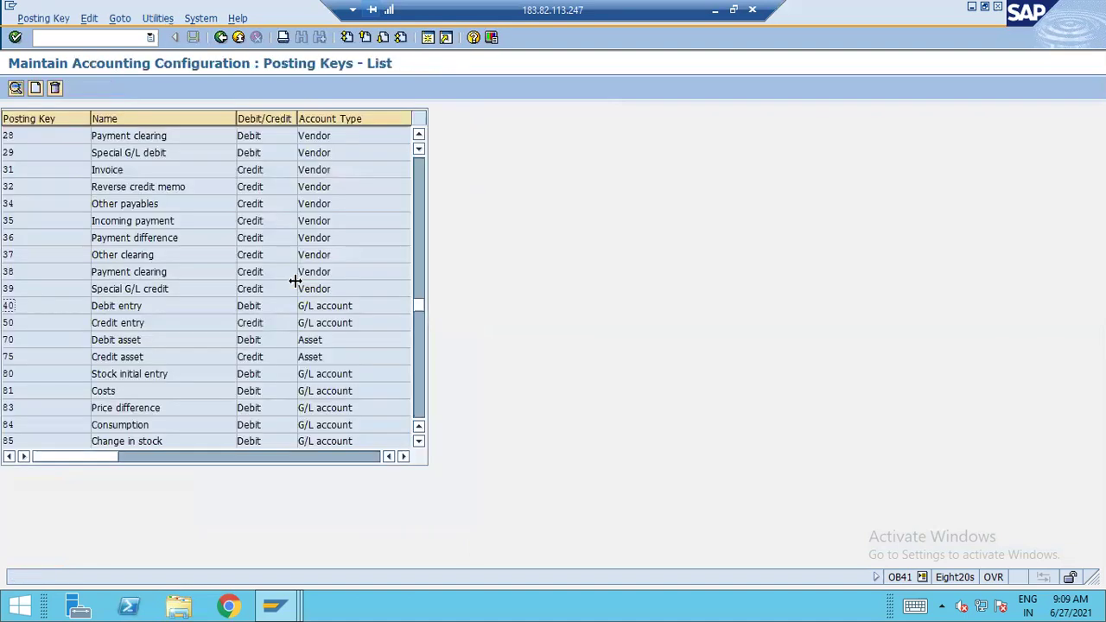
{"action": "left_click", "coordinate": [239, 38]}
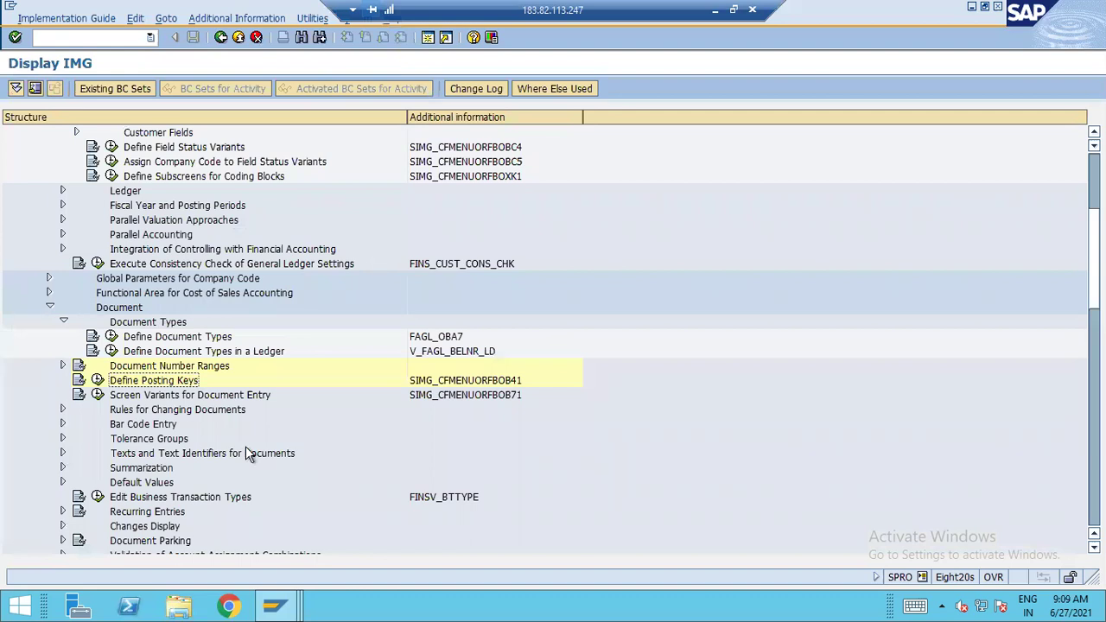
{"action": "scroll", "coordinate": [190, 459], "scroll_direction": "down", "scroll_amount": 1}
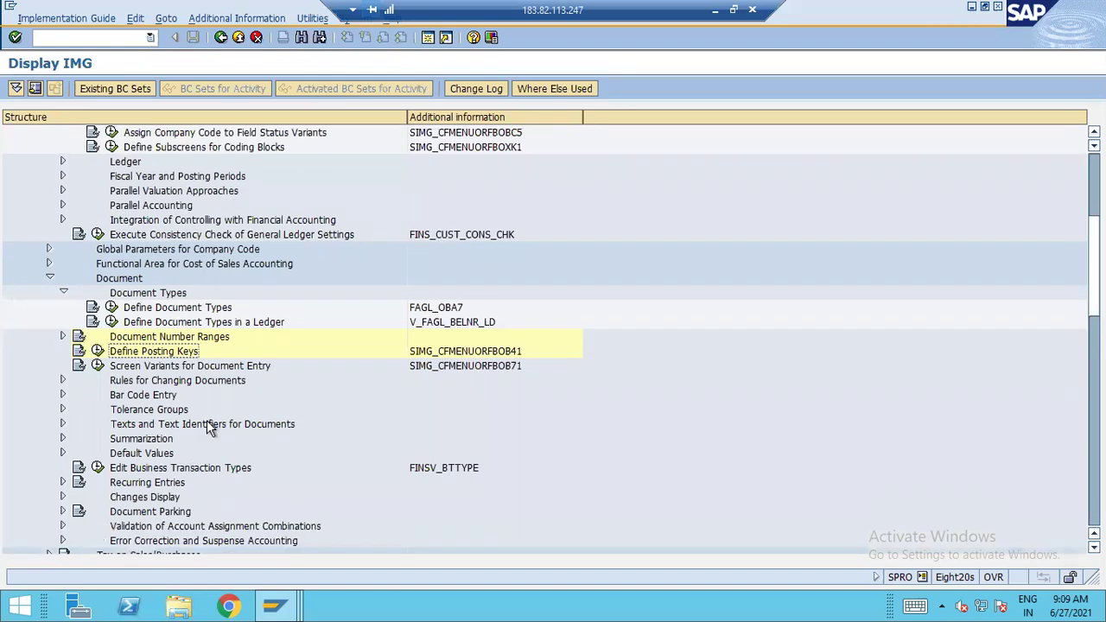
{"action": "scroll", "coordinate": [207, 420], "scroll_direction": "up", "scroll_amount": 3}
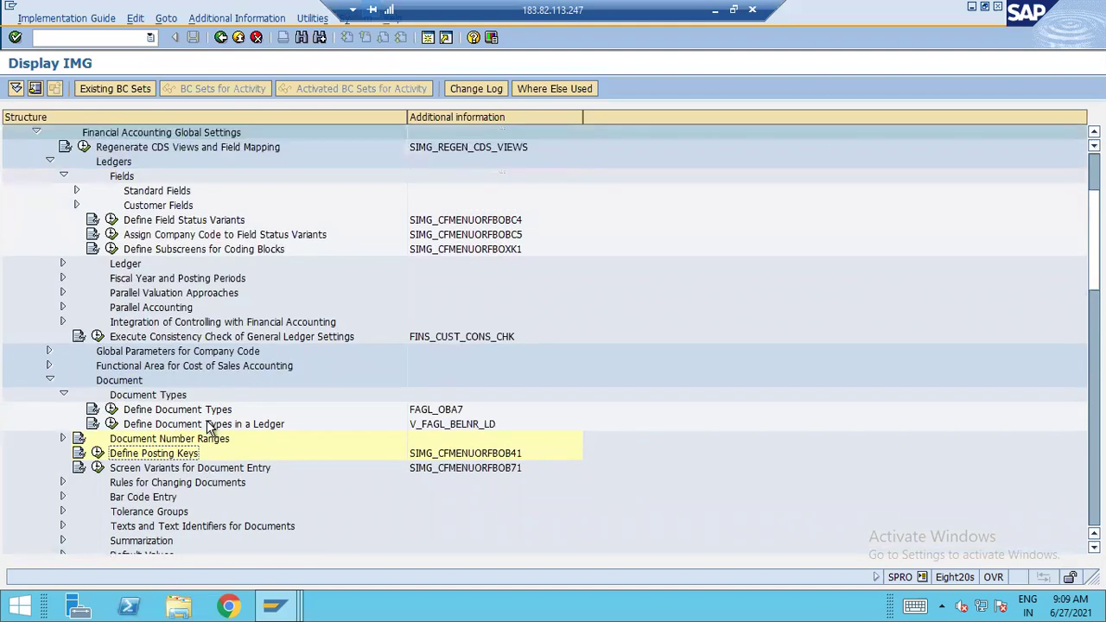
Open Assign Company Code to Field Status Variants and position the table on company code A120
{"action": "left_click", "coordinate": [192, 251]}
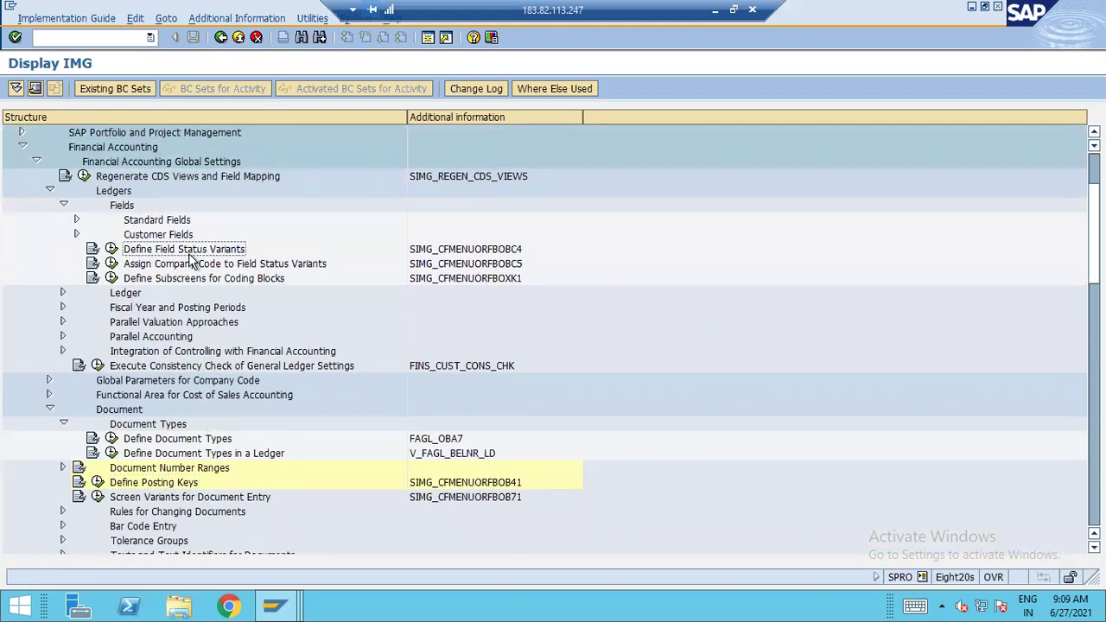
{"action": "left_click", "coordinate": [214, 265]}
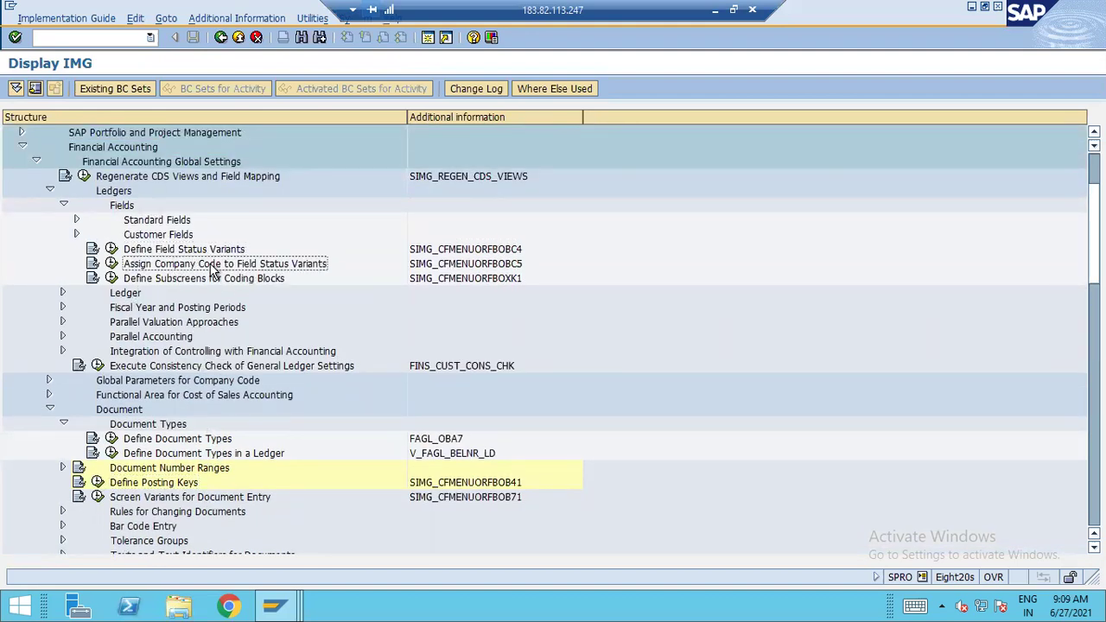
{"action": "left_click", "coordinate": [112, 264]}
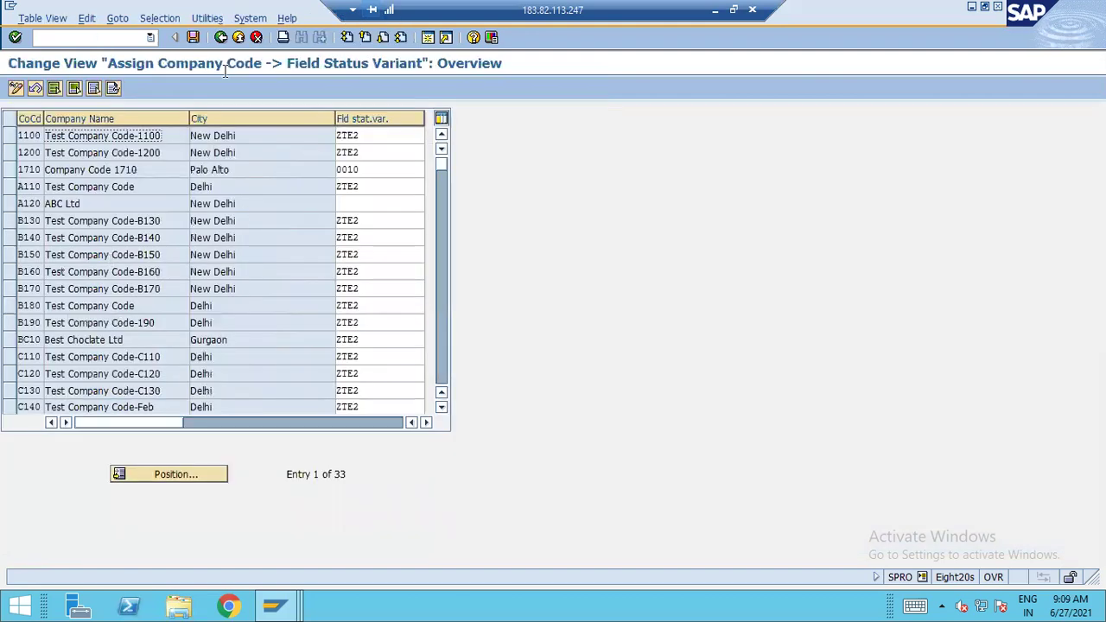
{"action": "left_click", "coordinate": [219, 473]}
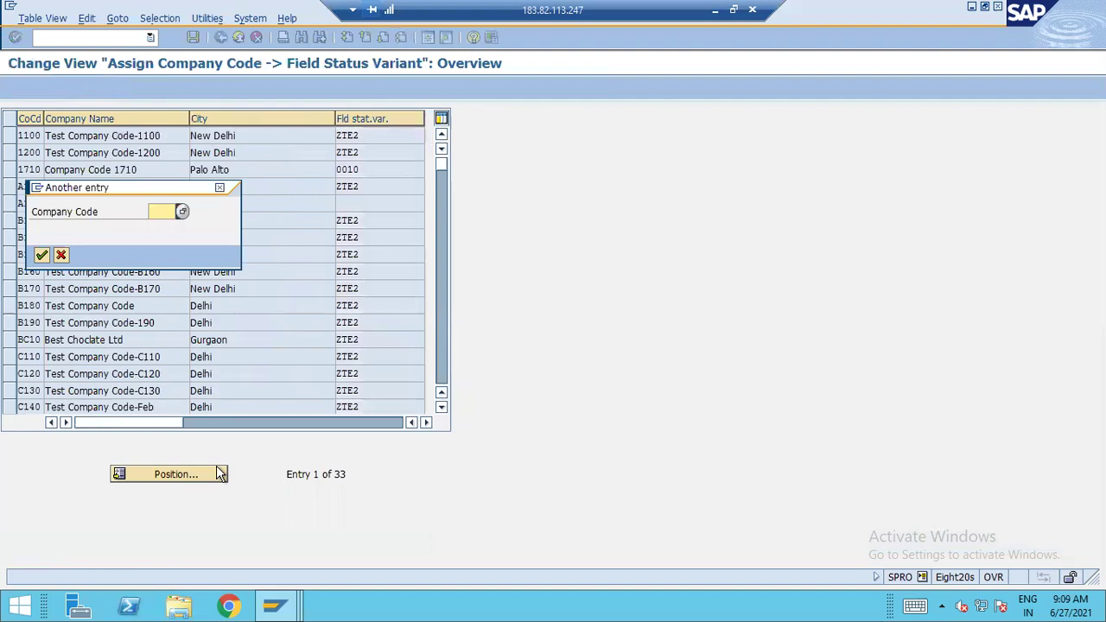
{"action": "type", "text": "a120"}
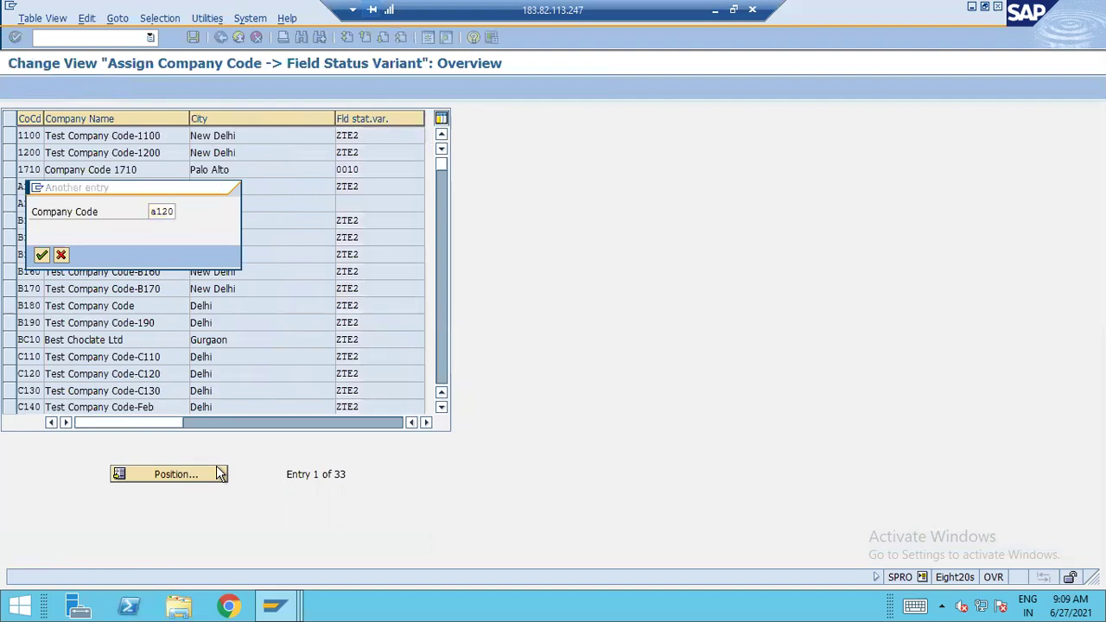
{"action": "key", "text": "Return"}
Enter field status variant A120 for company code A120 and save it with the customizing request
{"action": "type", "text": "A120"}
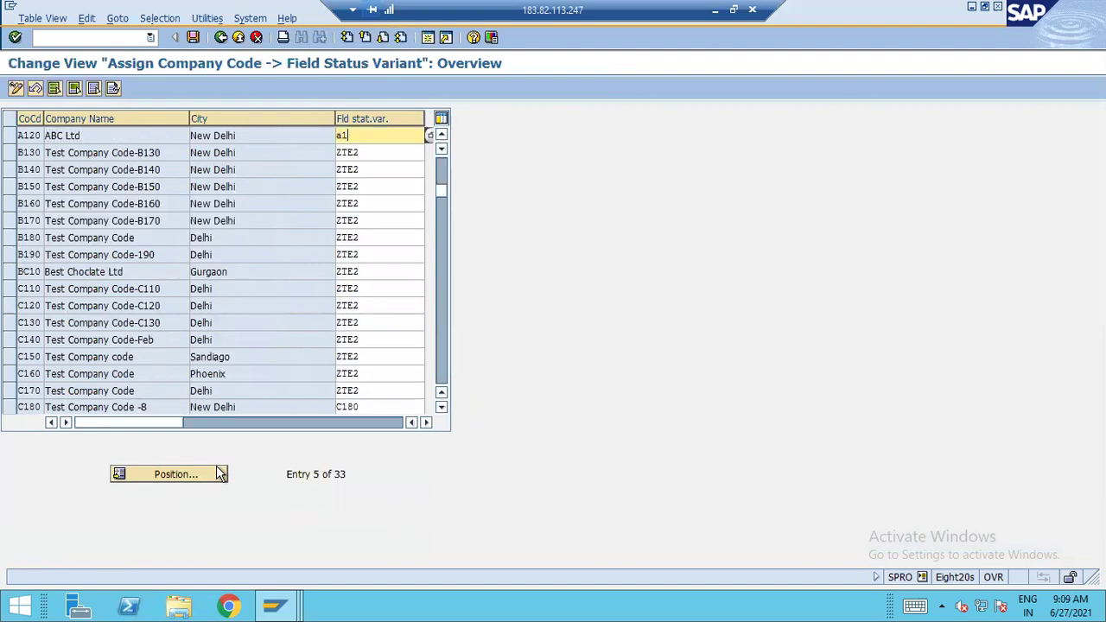
{"action": "key", "text": "Return"}
{"action": "left_click", "coordinate": [194, 37]}
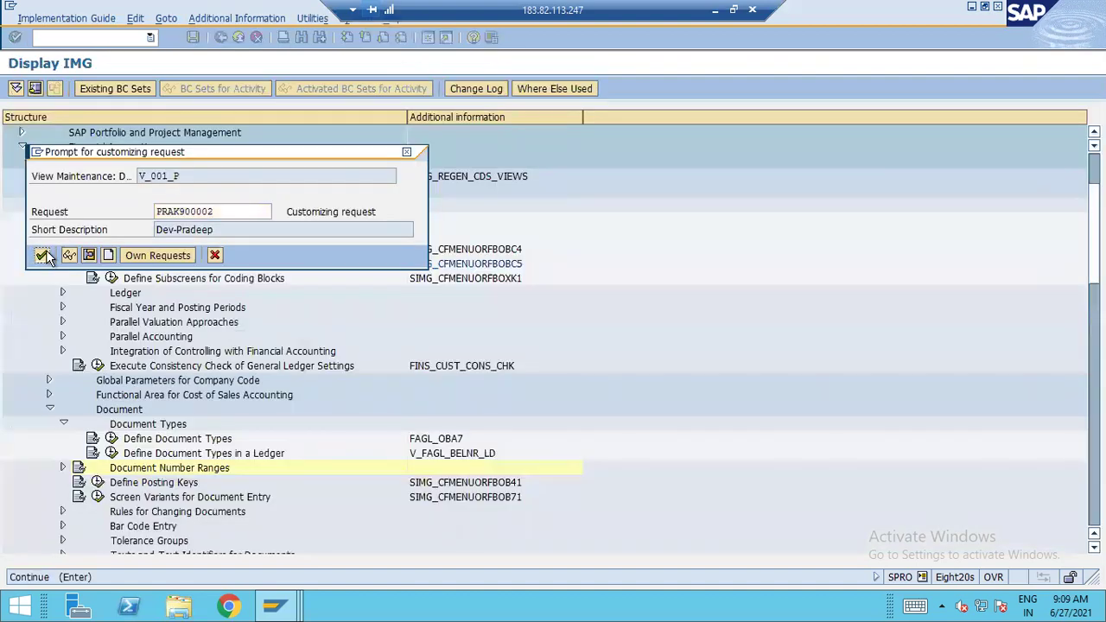
{"action": "left_click", "coordinate": [41, 255]}
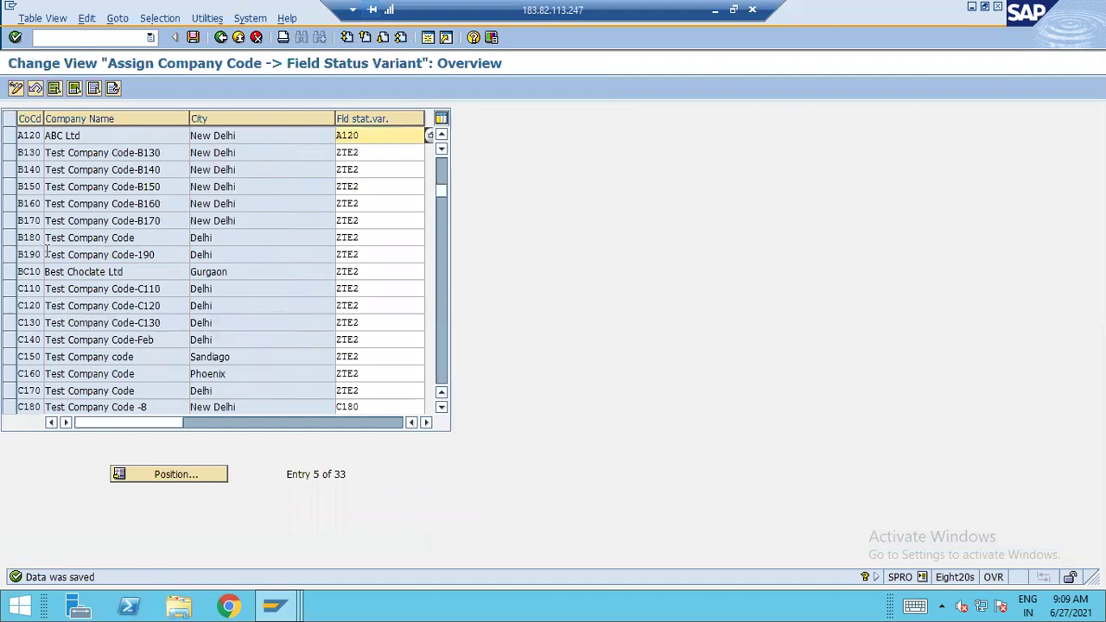
Return to the IMG tree, collapse the Document Types and Document branches, and minimize SAP
{"action": "left_click", "coordinate": [220, 37]}
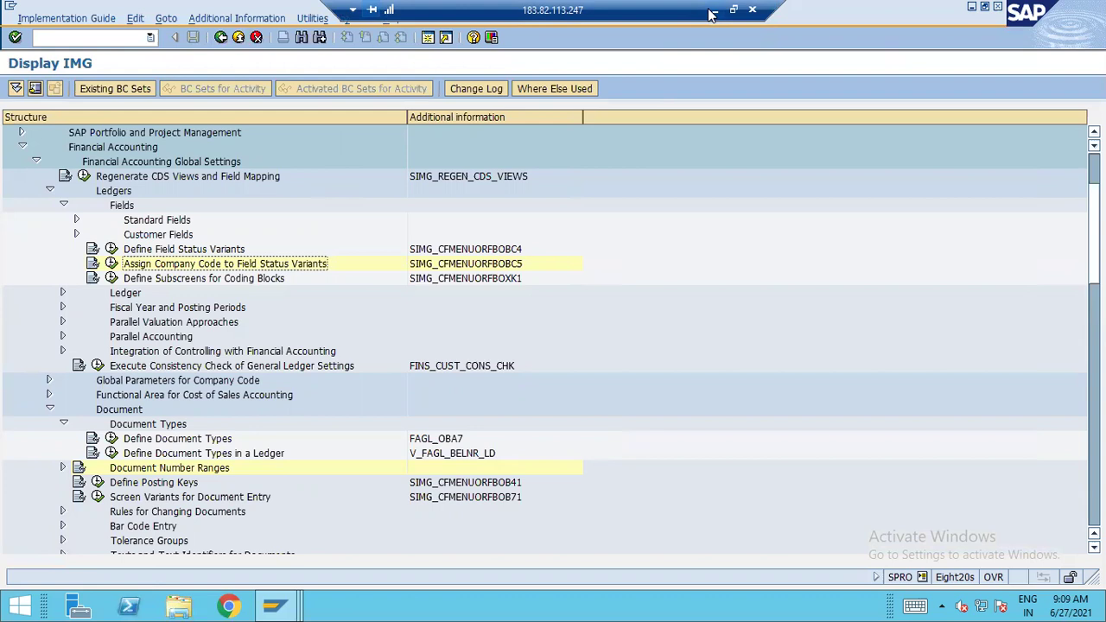
{"action": "left_click", "coordinate": [63, 423]}
{"action": "left_click", "coordinate": [50, 408]}
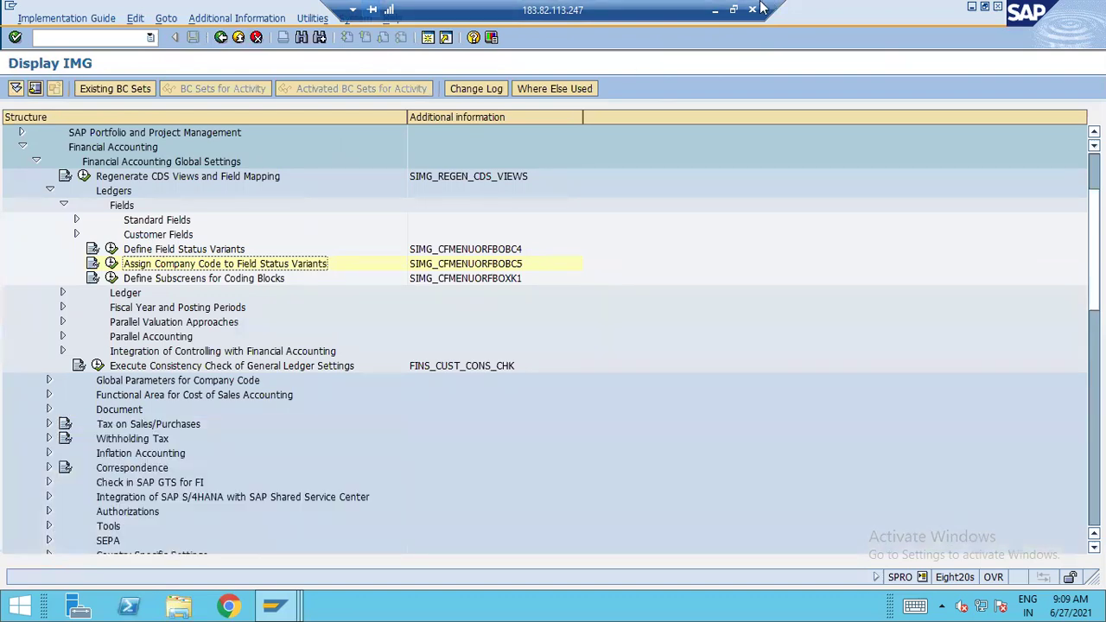
{"action": "left_click", "coordinate": [714, 9]}
Enter 100000 in cell G45 beside FSG in the Excel notes
{"action": "left_click", "coordinate": [538, 365]}
{"action": "left_click", "coordinate": [360, 336]}
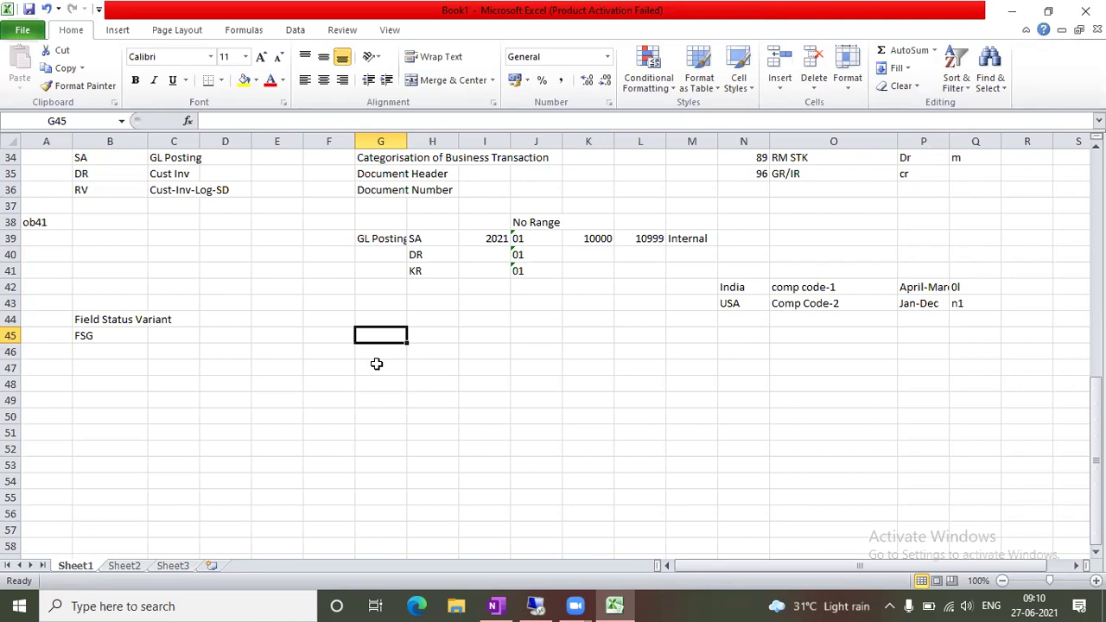
{"action": "type", "text": "100000"}
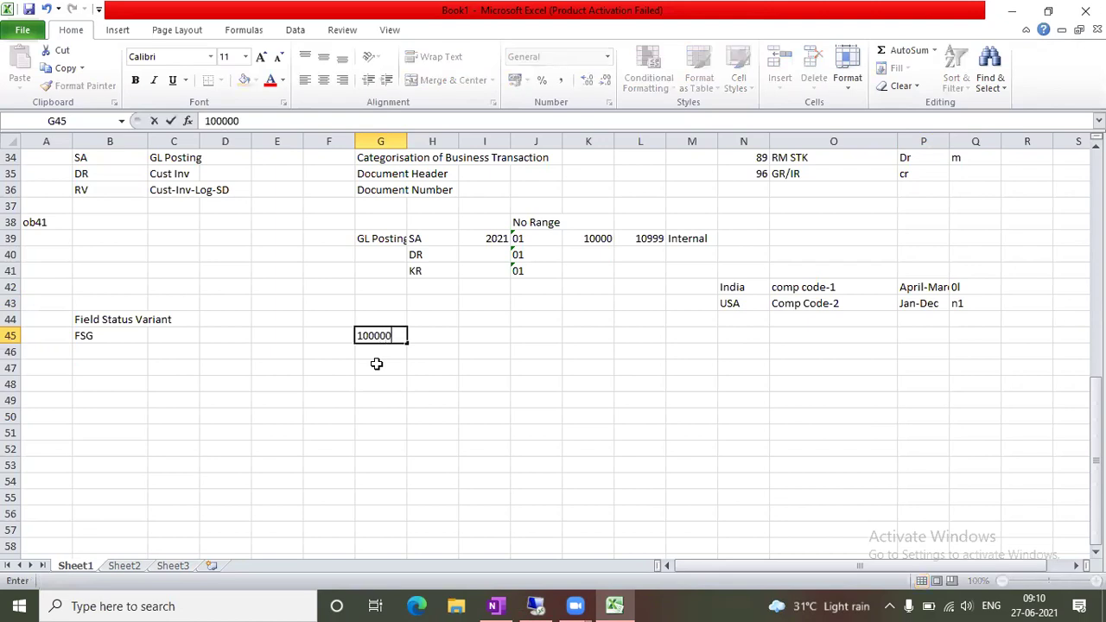
{"action": "key", "text": "Tab"}
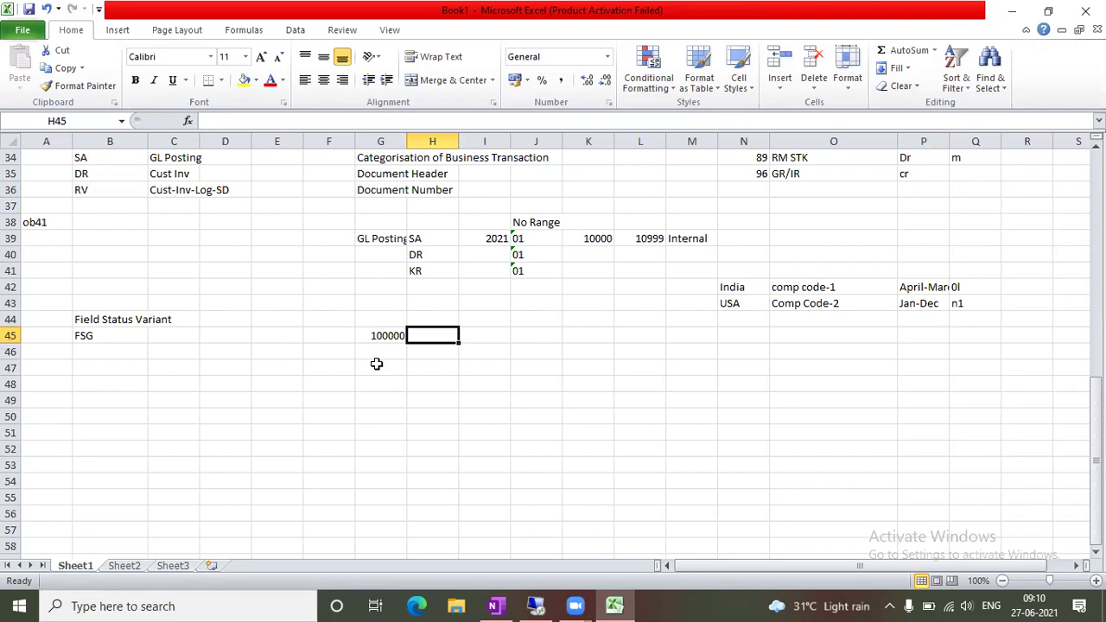
Switch back to the SAP Enter G/L Account Document window in the remote session
{"action": "left_click", "coordinate": [562, 605]}
{"action": "left_click", "coordinate": [278, 606]}
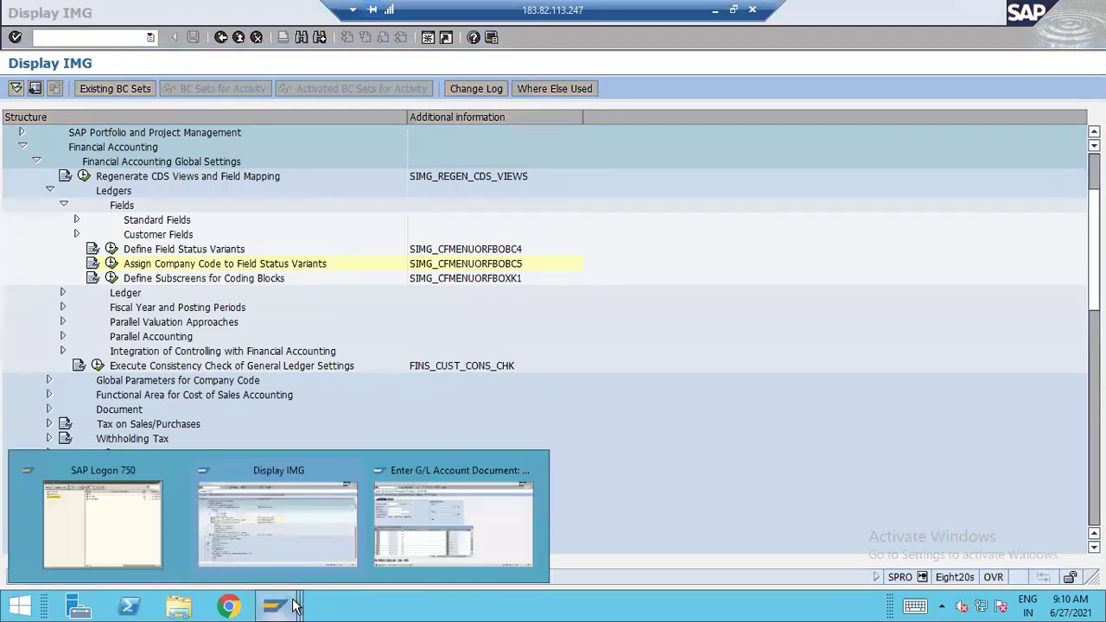
{"action": "left_click", "coordinate": [445, 522]}
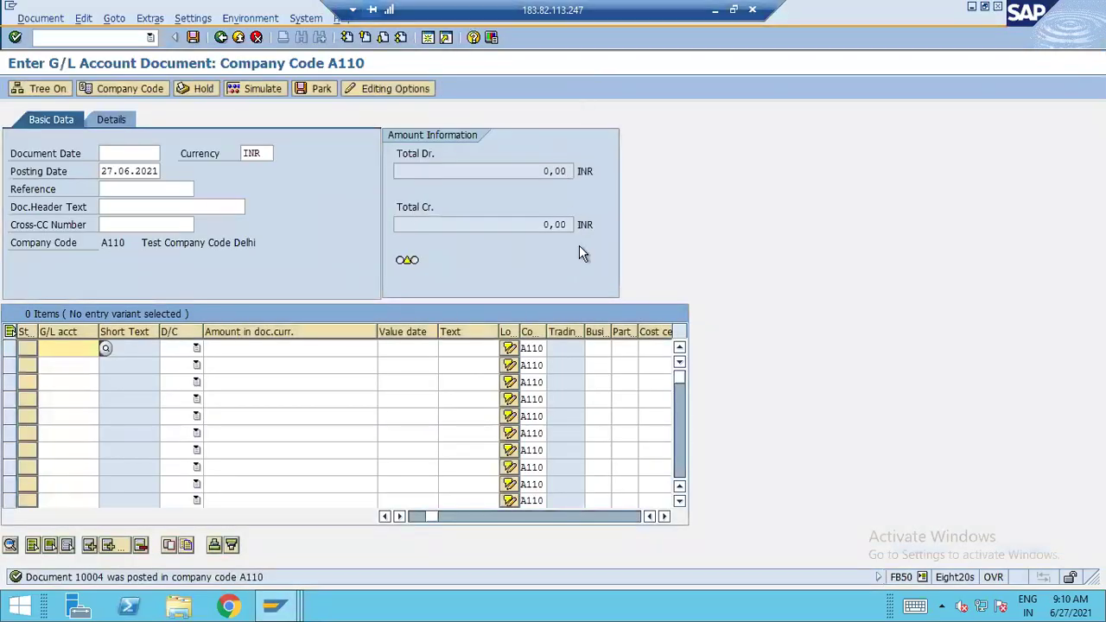
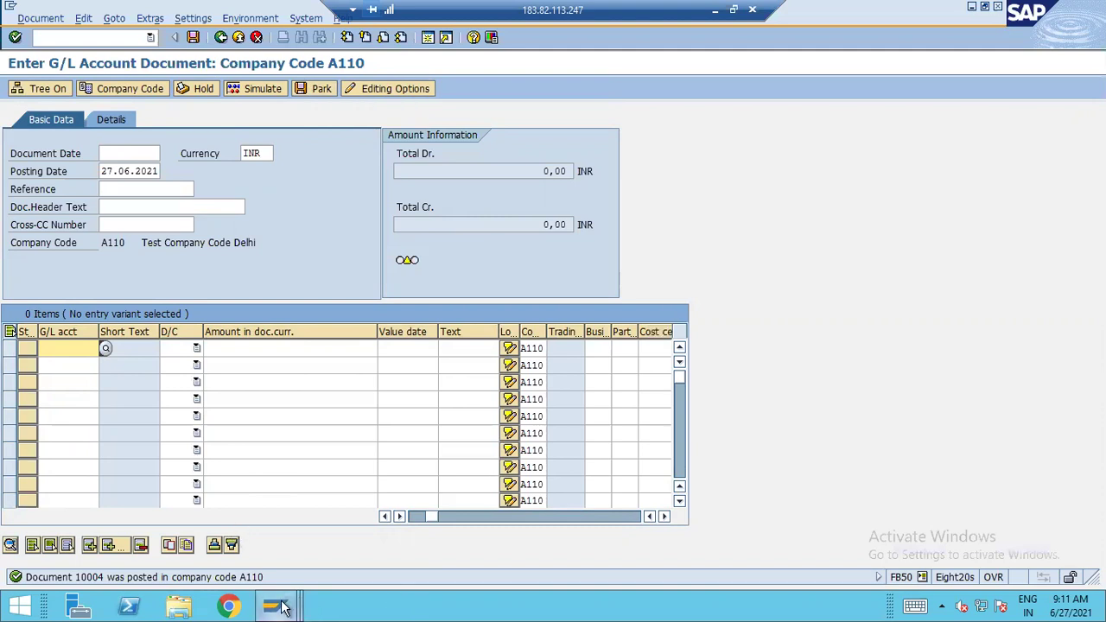
Bring the Display IMG window forward, collapse Ledgers and expand the Document settings branch
{"action": "mouse_move", "coordinate": [281, 608]}
{"action": "left_click", "coordinate": [328, 529]}
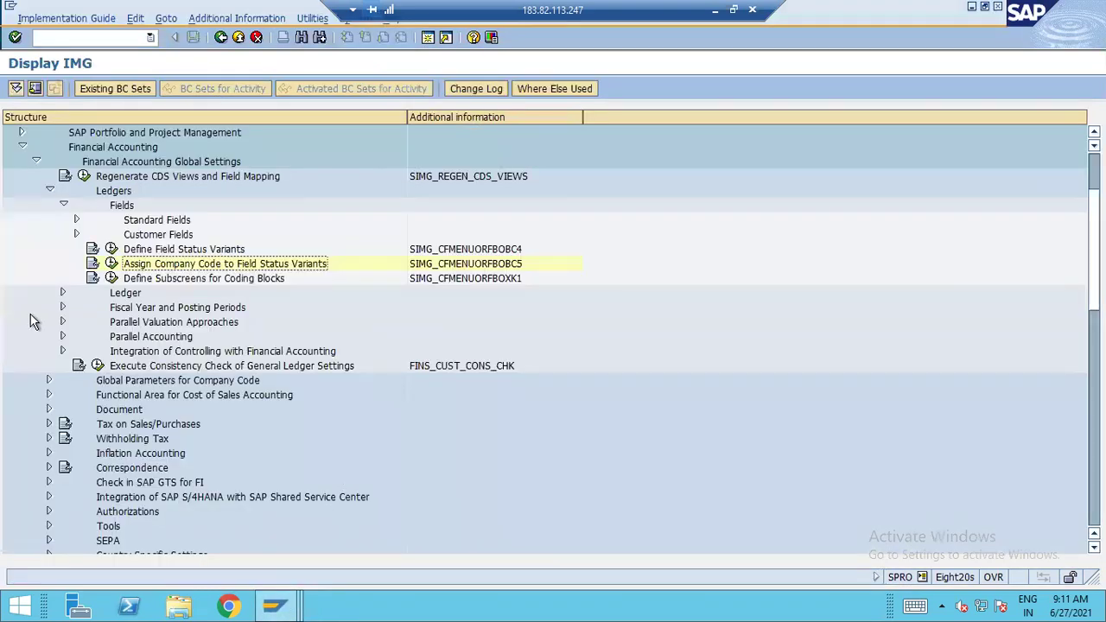
{"action": "left_click", "coordinate": [49, 192]}
{"action": "scroll", "coordinate": [92, 313], "scroll_direction": "up", "scroll_amount": 2}
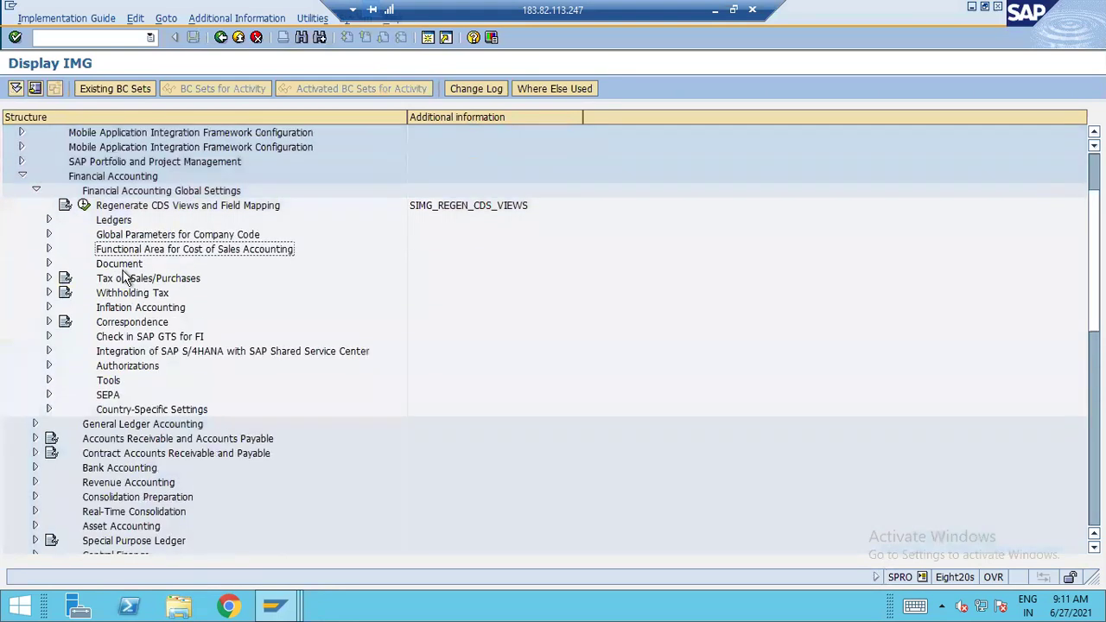
{"action": "left_click", "coordinate": [49, 293]}
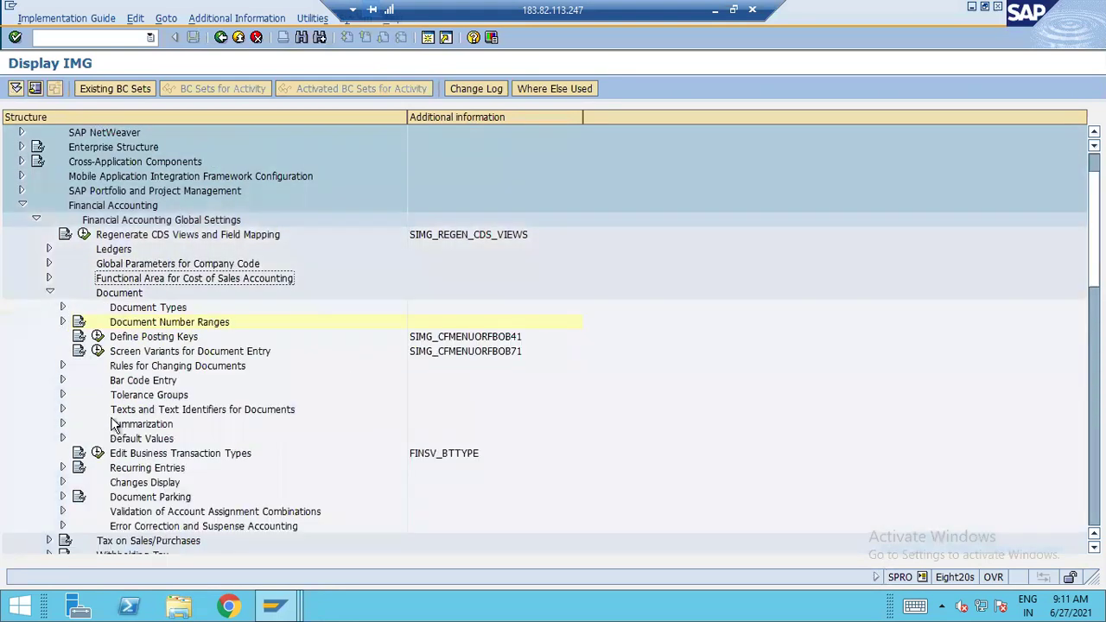
Expand Tolerance Groups and execute Assign User/Tolerance Groups
{"action": "left_click", "coordinate": [159, 397]}
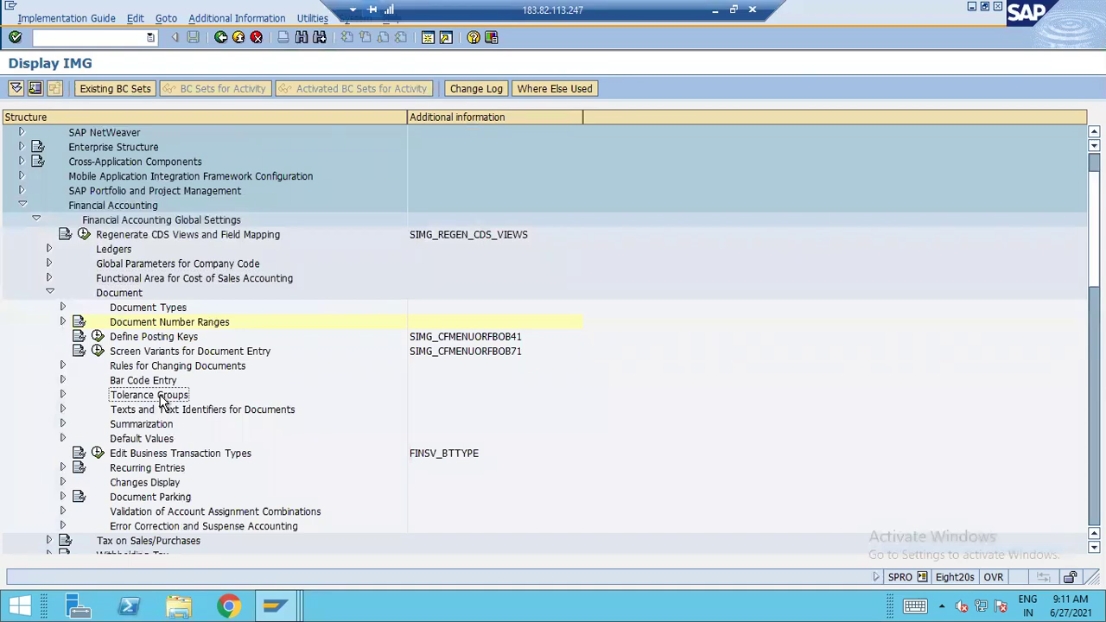
{"action": "left_click", "coordinate": [62, 395]}
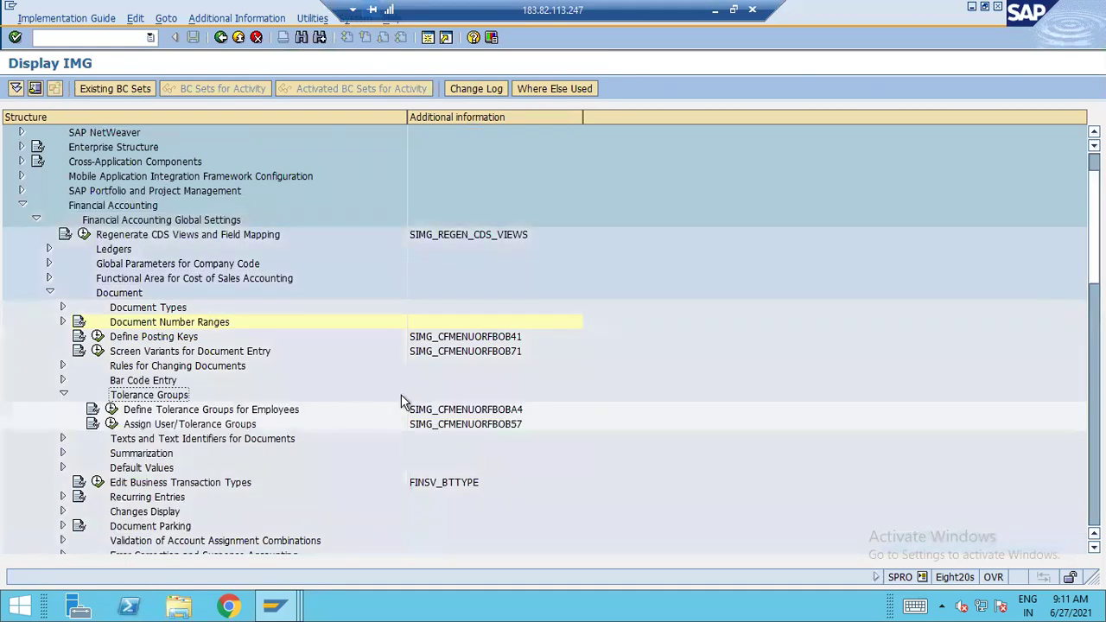
{"action": "left_click", "coordinate": [158, 424]}
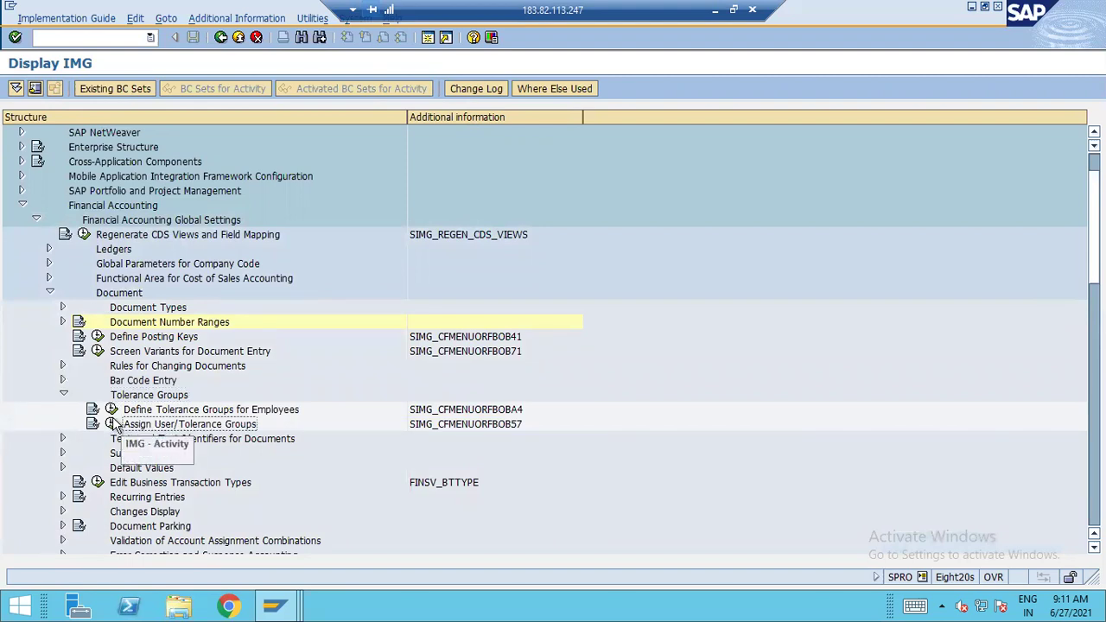
{"action": "left_click", "coordinate": [112, 424]}
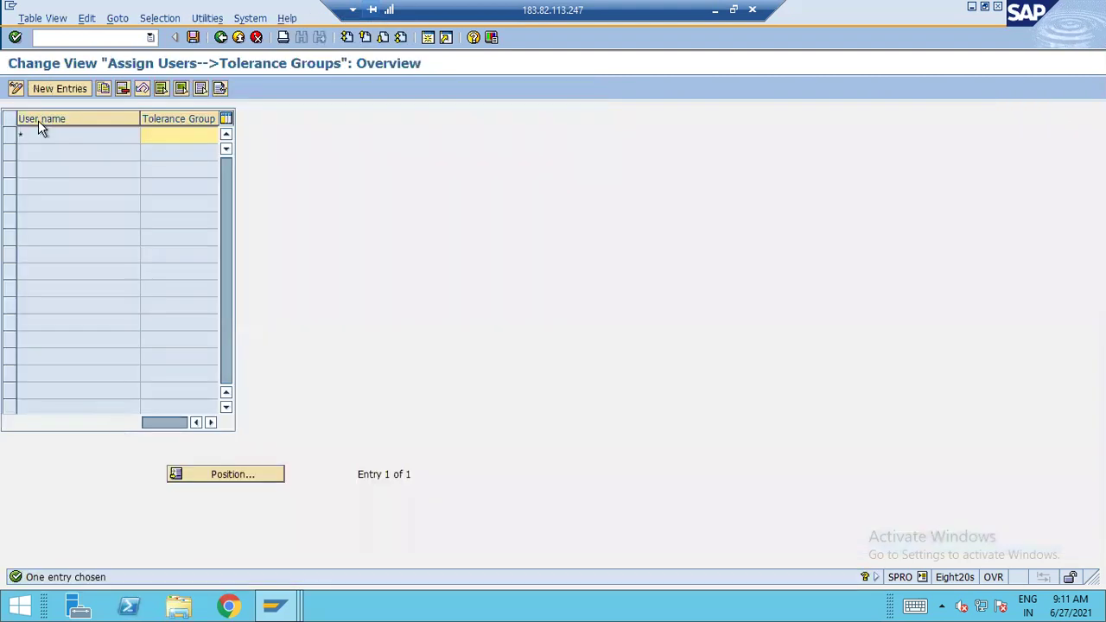
Try New Entries in the user assignment, then exit to the IMG tree without adding anything
{"action": "left_click", "coordinate": [51, 89]}
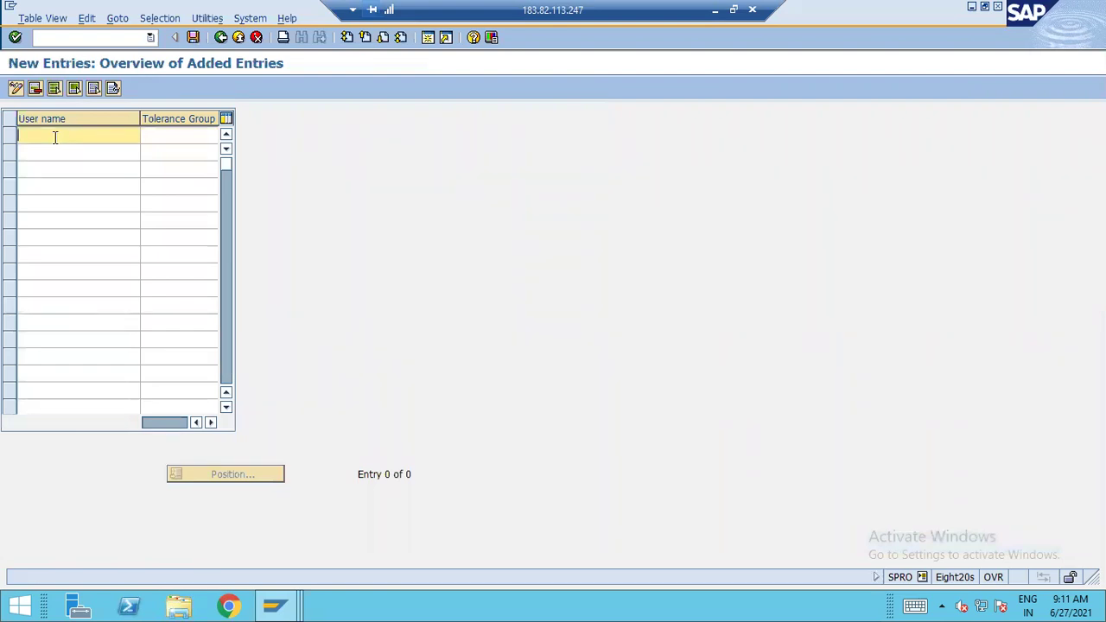
{"action": "left_click", "coordinate": [172, 138]}
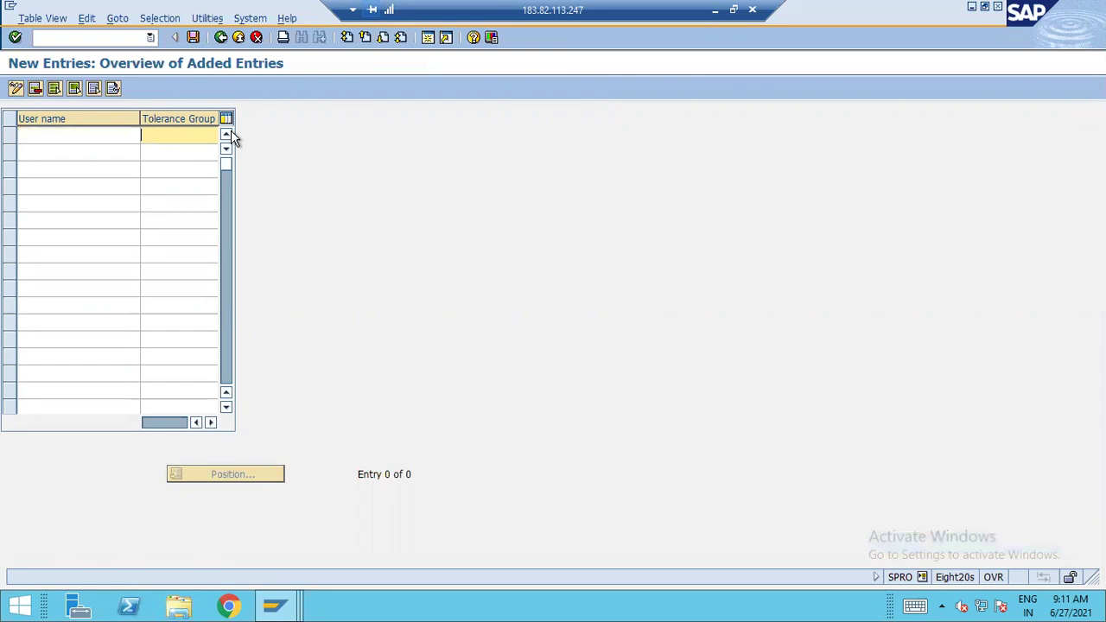
{"action": "left_click", "coordinate": [62, 136]}
{"action": "left_click", "coordinate": [170, 134]}
{"action": "key", "text": "F3"}
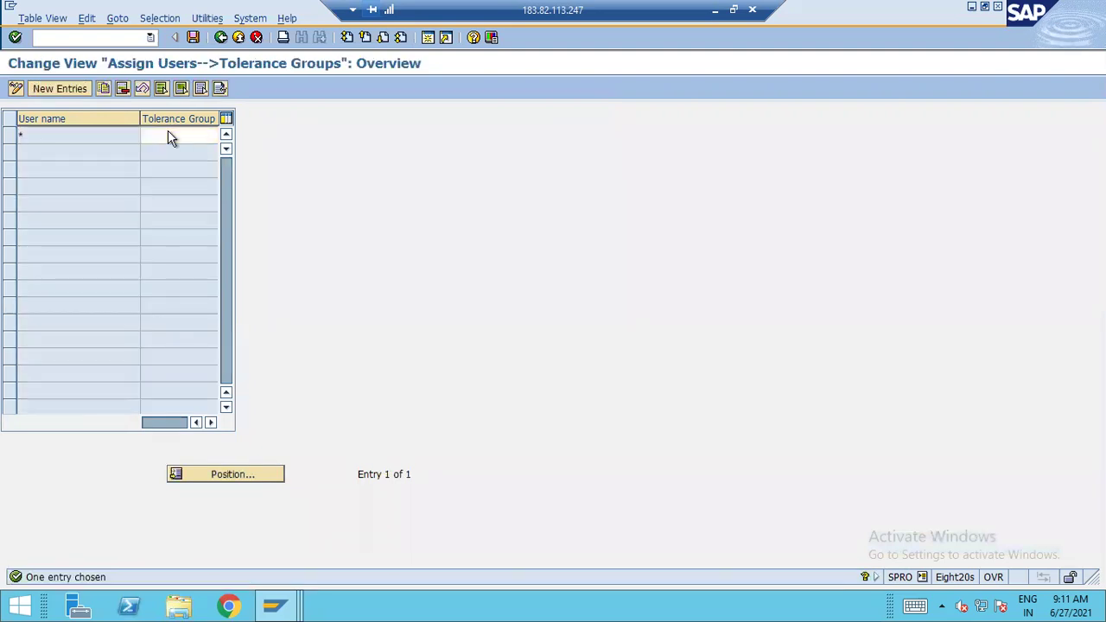
{"action": "key", "text": "F3"}
{"action": "left_click", "coordinate": [216, 409]}
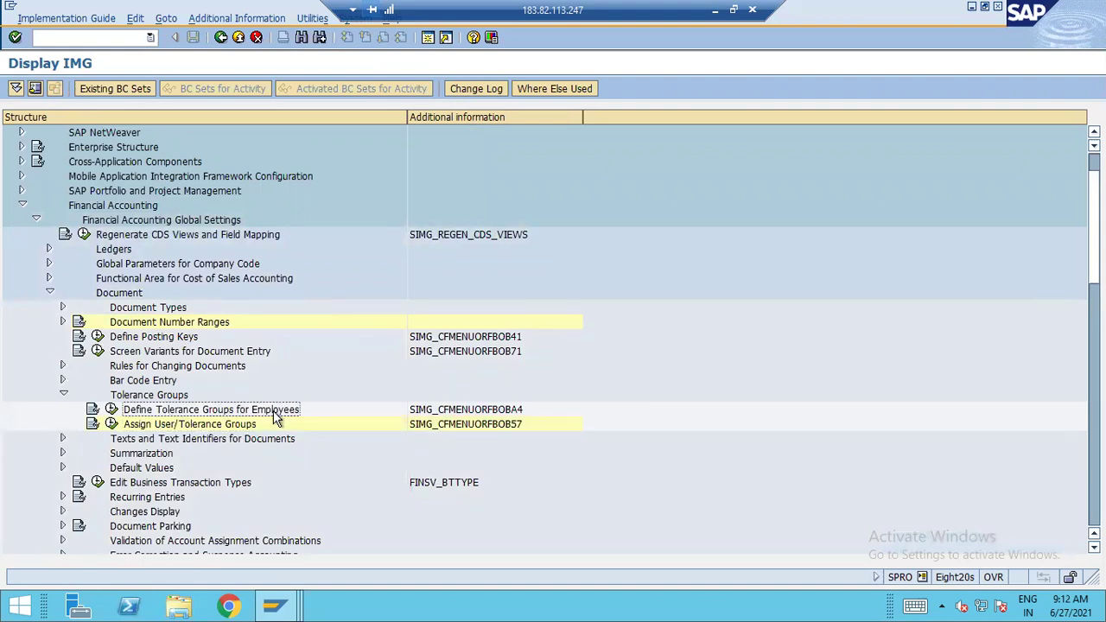
Execute Define Tolerance Groups for Employees and start a New Entries form
{"action": "left_click", "coordinate": [112, 409]}
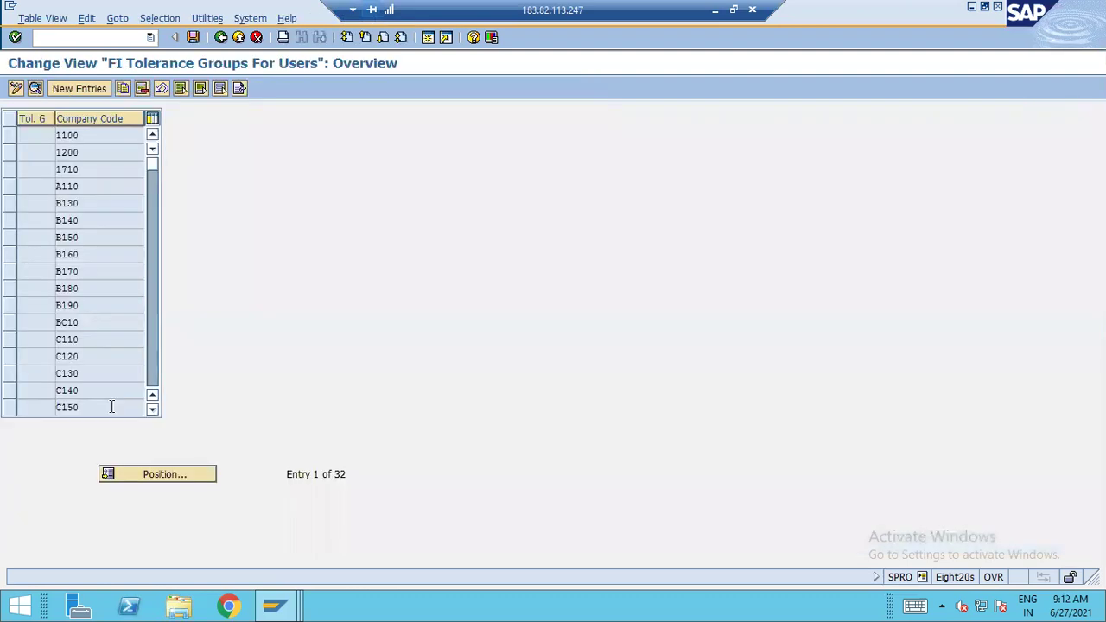
{"action": "left_click", "coordinate": [90, 100]}
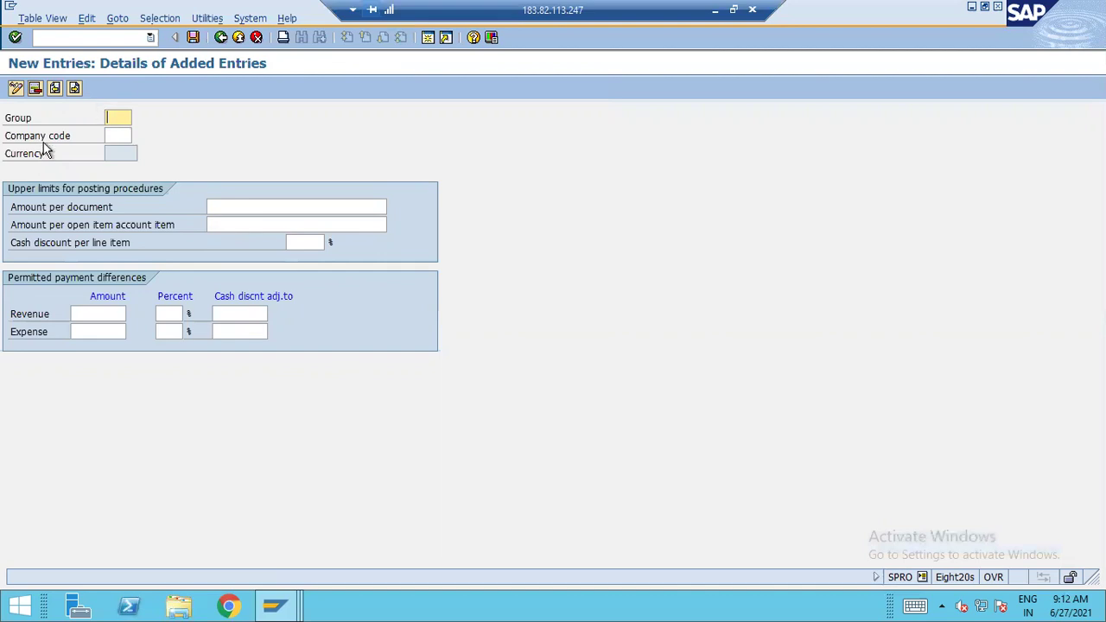
Enter company code A120, 500,000 per document and 100,000 per open item, then confirm
{"action": "key", "text": "Tab"}
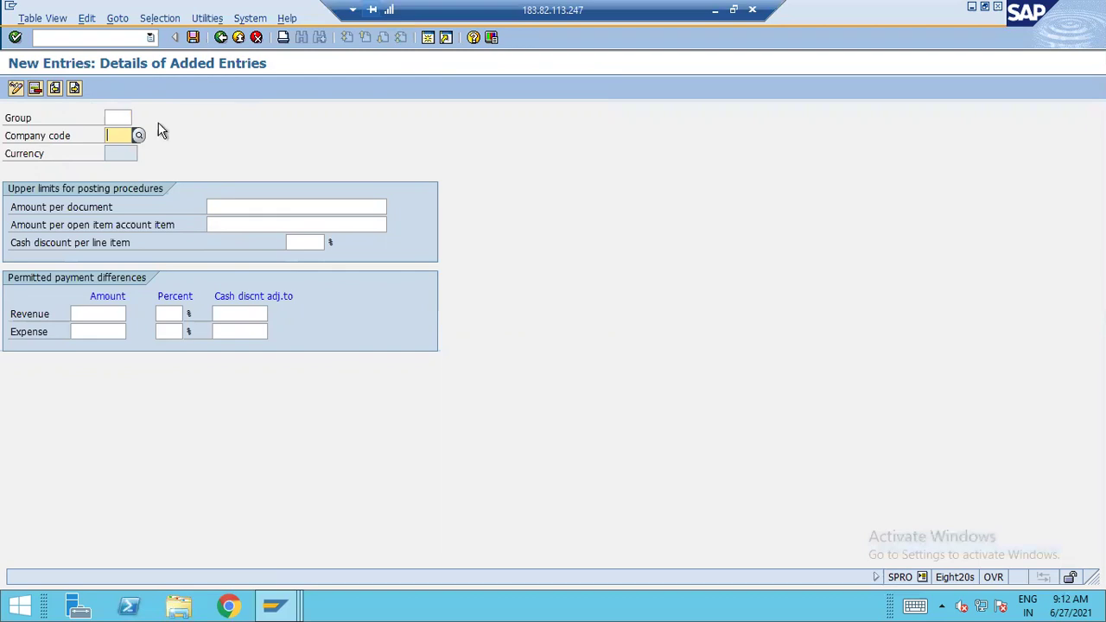
{"action": "type", "text": "a120"}
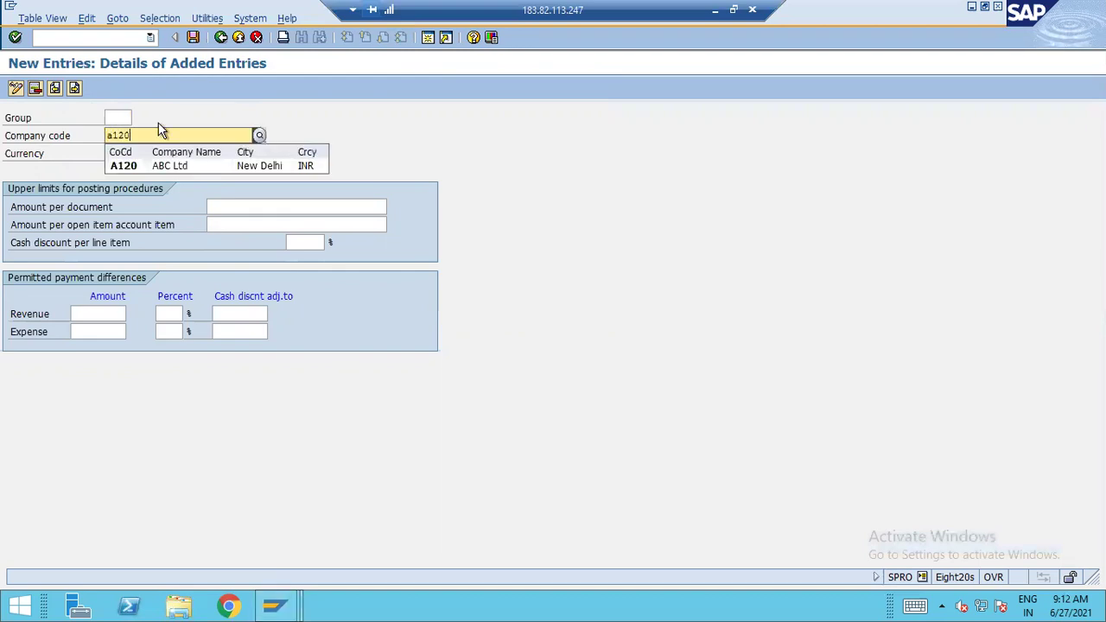
{"action": "left_click", "coordinate": [170, 166]}
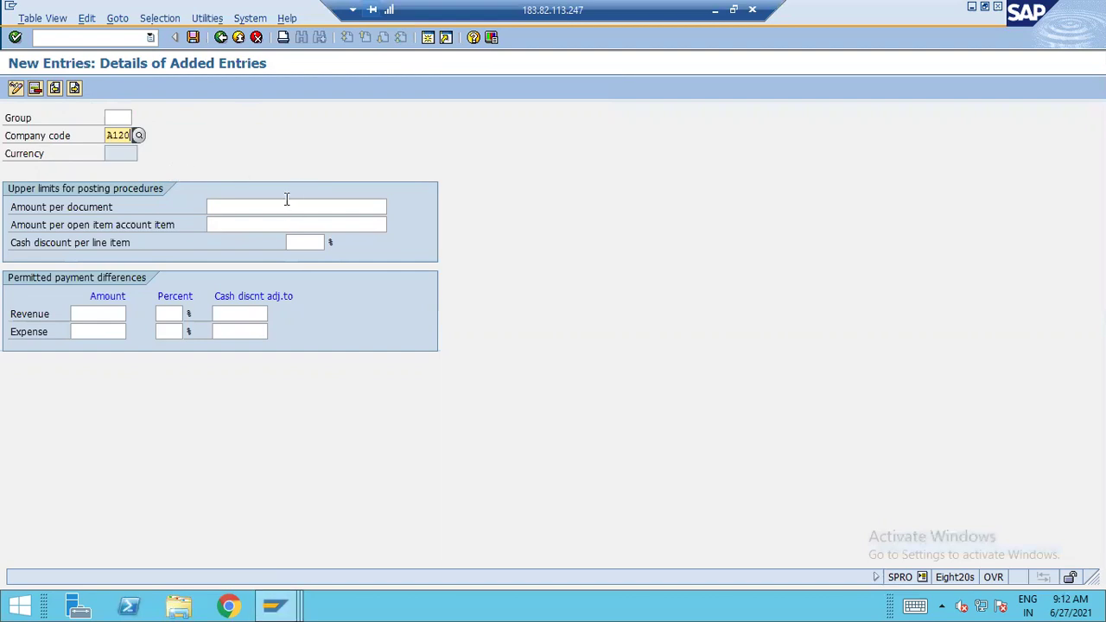
{"action": "left_click", "coordinate": [287, 200]}
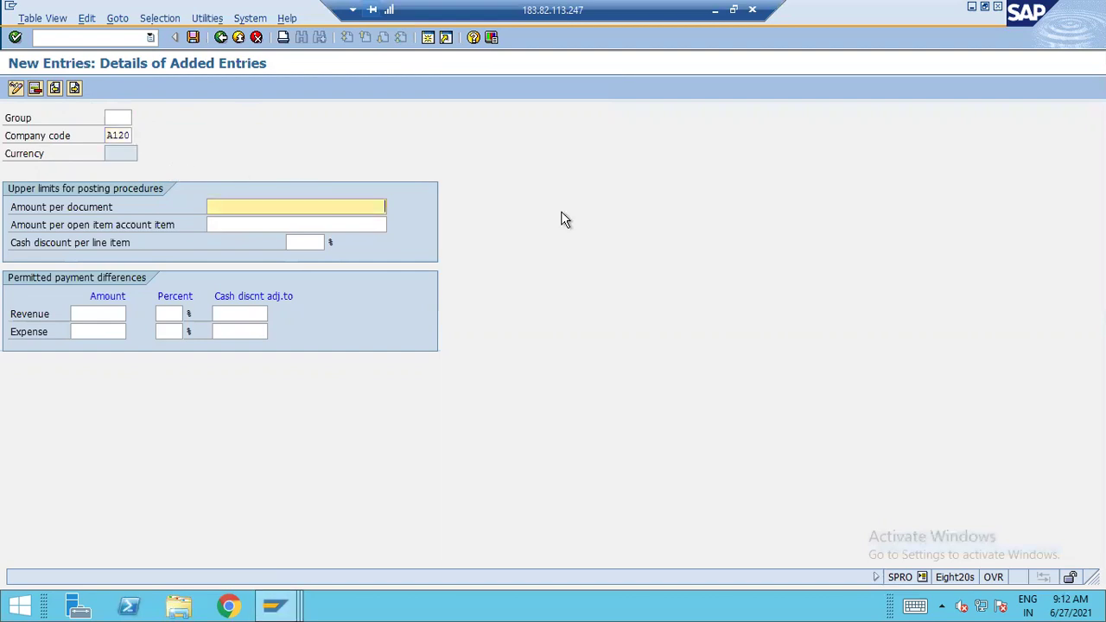
{"action": "type", "text": "500000"}
{"action": "key", "text": "Tab"}
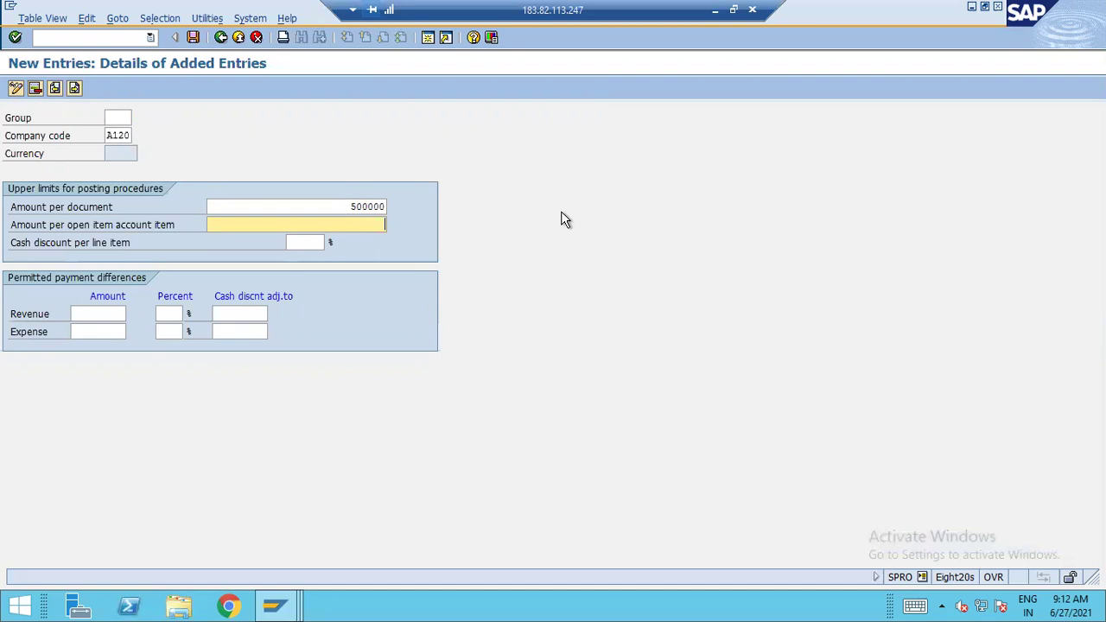
{"action": "type", "text": "00."}
{"action": "type", "text": "00000"}
{"action": "key", "text": "Return"}
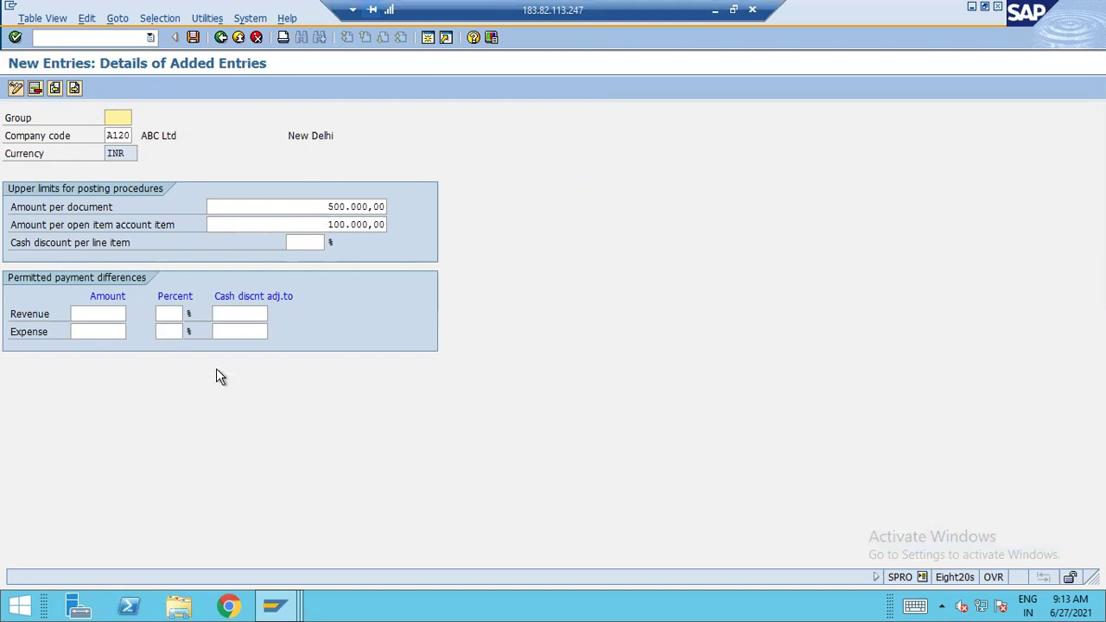
Save the A120 tolerance group under the proposed customizing request
{"action": "left_click", "coordinate": [193, 36]}
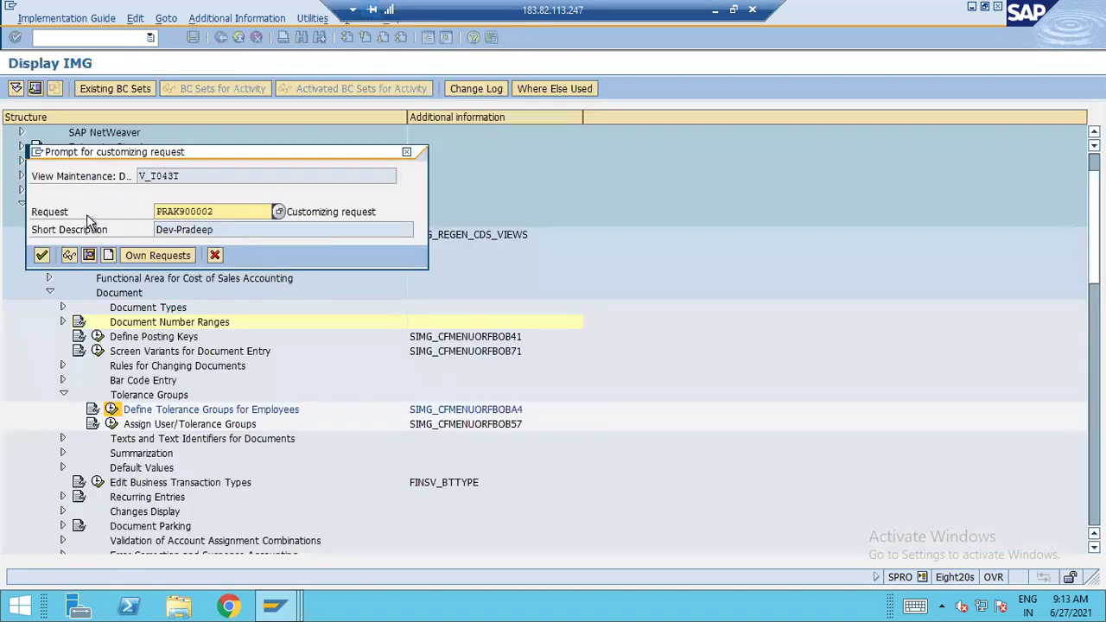
{"action": "left_click", "coordinate": [41, 257]}
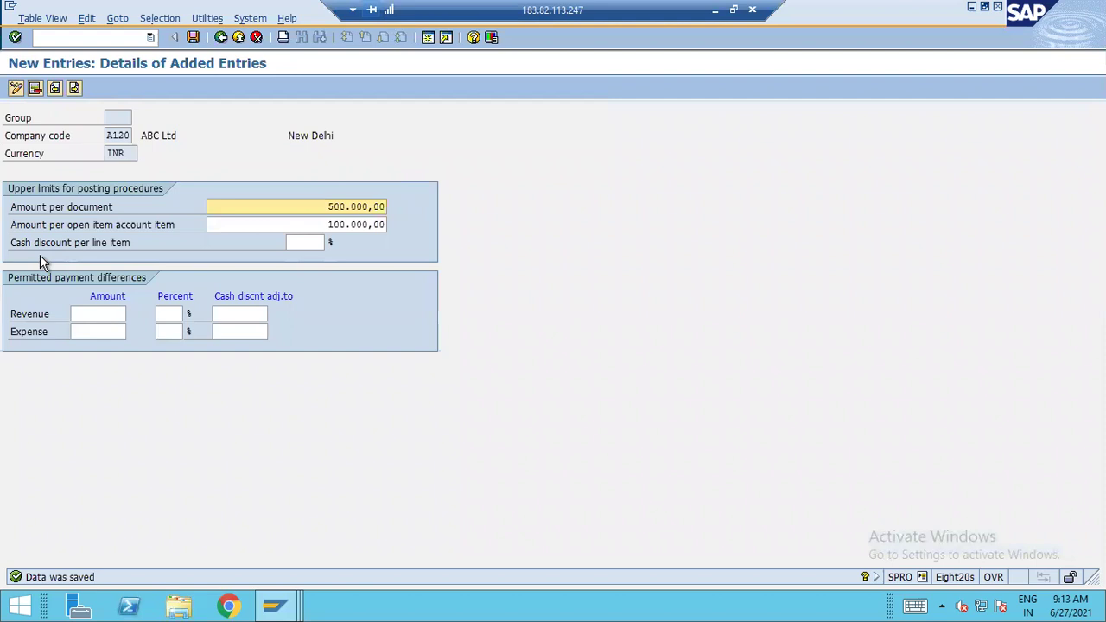
{"action": "key", "text": "shift+Tab"}
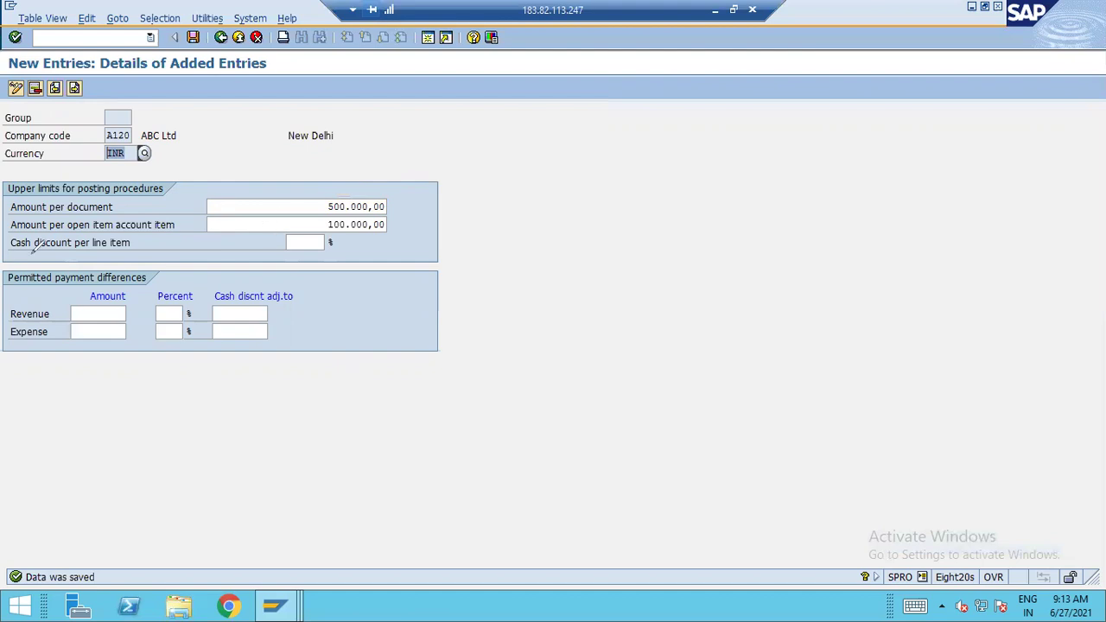
{"action": "mouse_move", "coordinate": [179, 226]}
{"action": "left_mouse_down"}
{"action": "mouse_move", "coordinate": [397, 224]}
{"action": "mouse_move", "coordinate": [184, 412]}
{"action": "mouse_move", "coordinate": [7, 199]}
{"action": "left_mouse_up"}
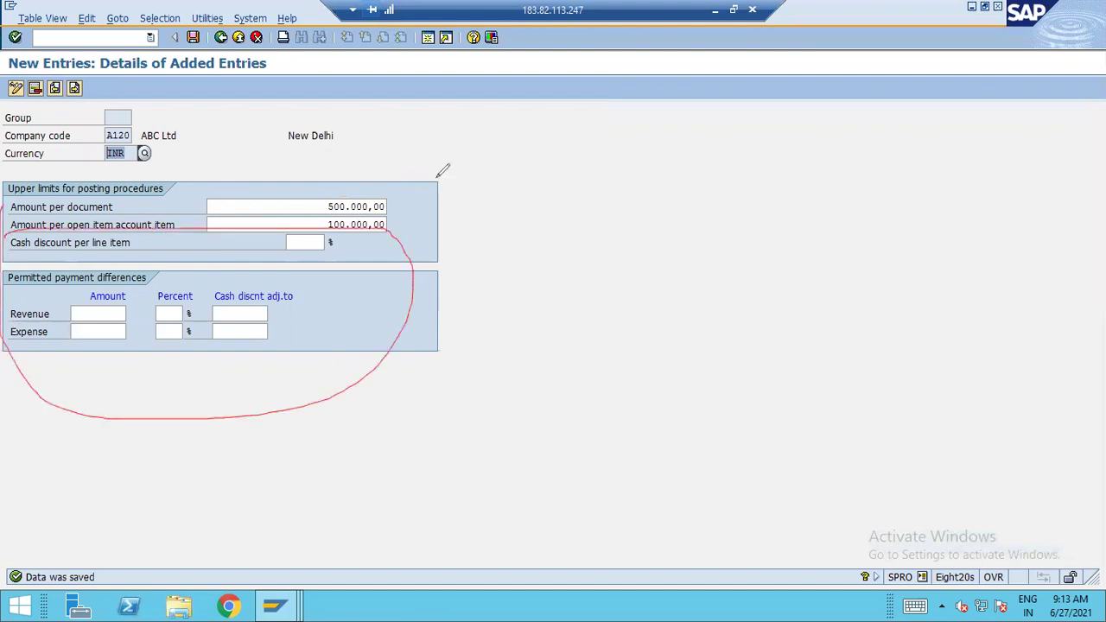
{"action": "left_click_drag", "start_coordinate": [413, 184], "coordinate": [450, 164]}
{"action": "left_click_drag", "start_coordinate": [406, 216], "coordinate": [458, 191]}
{"action": "mouse_move", "coordinate": [569, 206]}
{"action": "left_mouse_down"}
{"action": "mouse_move", "coordinate": [581, 176]}
{"action": "mouse_move", "coordinate": [594, 197]}
{"action": "mouse_move", "coordinate": [639, 161]}
{"action": "mouse_move", "coordinate": [636, 177]}
{"action": "mouse_move", "coordinate": [698, 161]}
{"action": "left_mouse_up"}
{"action": "mouse_move", "coordinate": [666, 193]}
{"action": "left_mouse_down"}
{"action": "mouse_move", "coordinate": [610, 240]}
{"action": "mouse_move", "coordinate": [657, 250]}
{"action": "mouse_move", "coordinate": [657, 302]}
{"action": "mouse_move", "coordinate": [683, 298]}
{"action": "mouse_move", "coordinate": [666, 328]}
{"action": "left_mouse_up"}
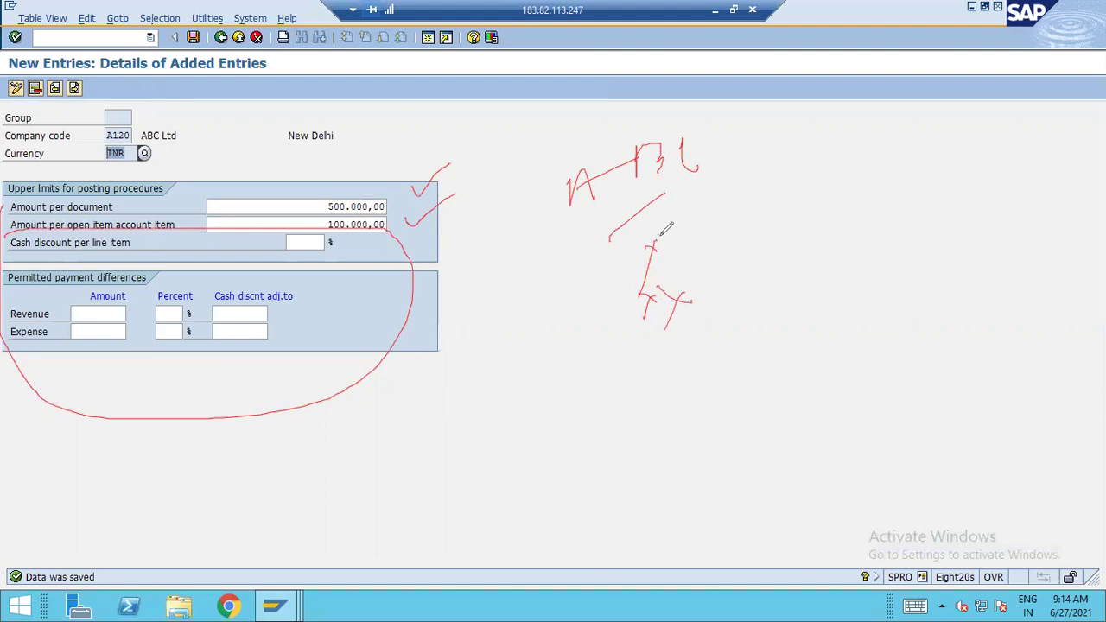
{"action": "left_click_drag", "start_coordinate": [430, 174], "coordinate": [376, 244]}
{"action": "key", "text": "e"}
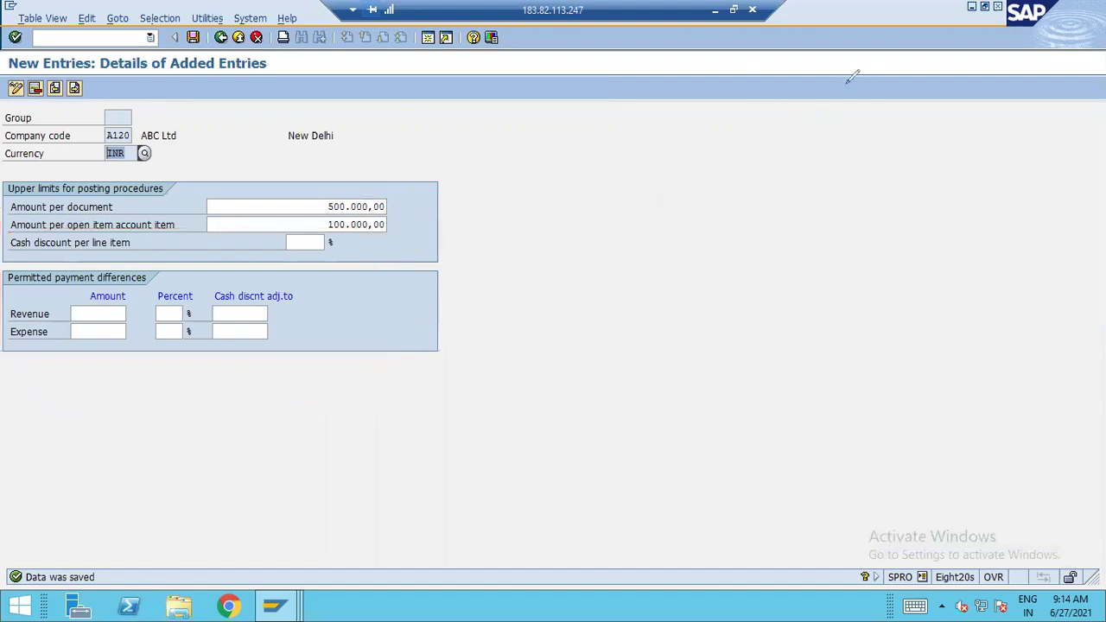